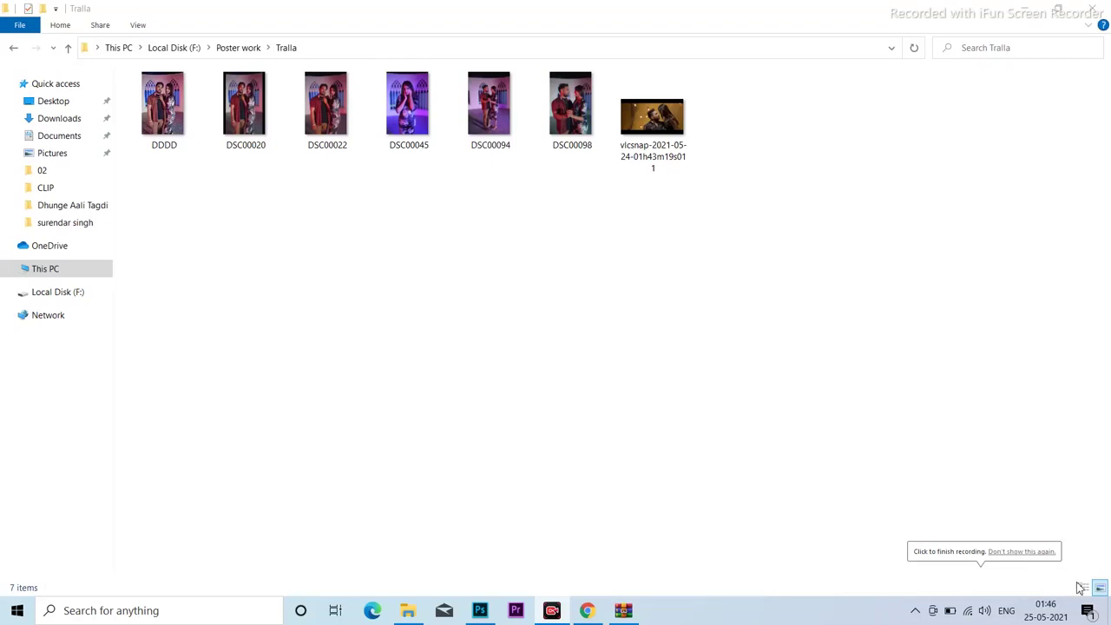
Drag the DDDD photo from the Tralla folder into Photoshop to open it.
{"action": "left_click", "coordinate": [622, 284]}
{"action": "left_click", "coordinate": [246, 108]}
{"action": "left_click_drag", "start_coordinate": [146, 134], "coordinate": [993, 499]}
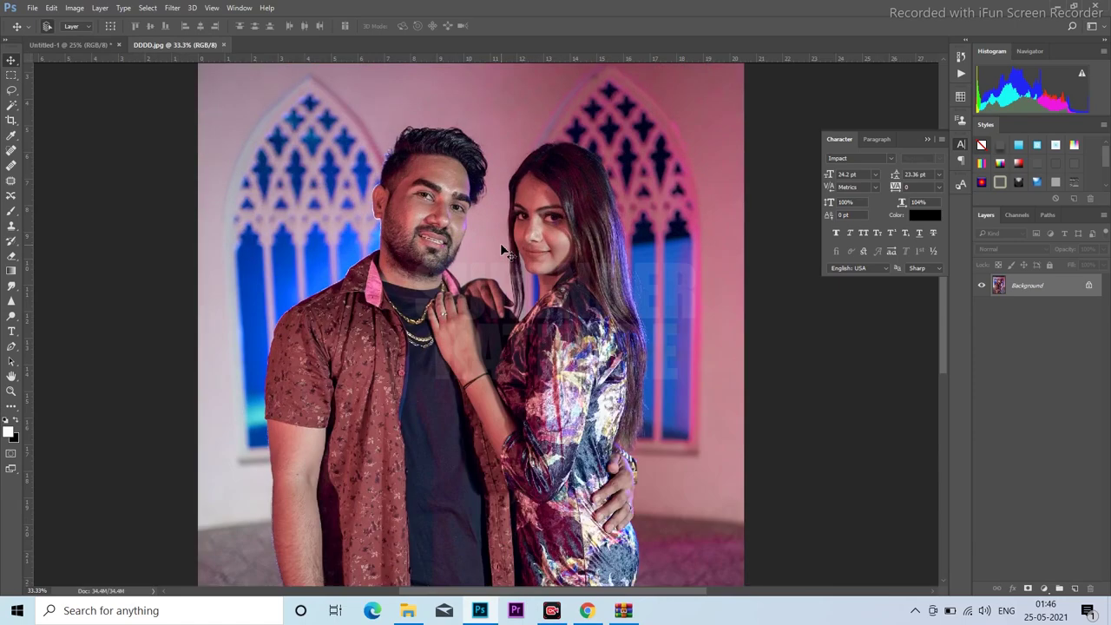
With the Pen tool, start the path at the top corners of the strip between the trouser legs.
{"action": "scroll", "coordinate": [565, 296], "scroll_direction": "down", "scroll_amount": 5}
{"action": "scroll", "coordinate": [633, 312], "scroll_direction": "up", "scroll_amount": 3}
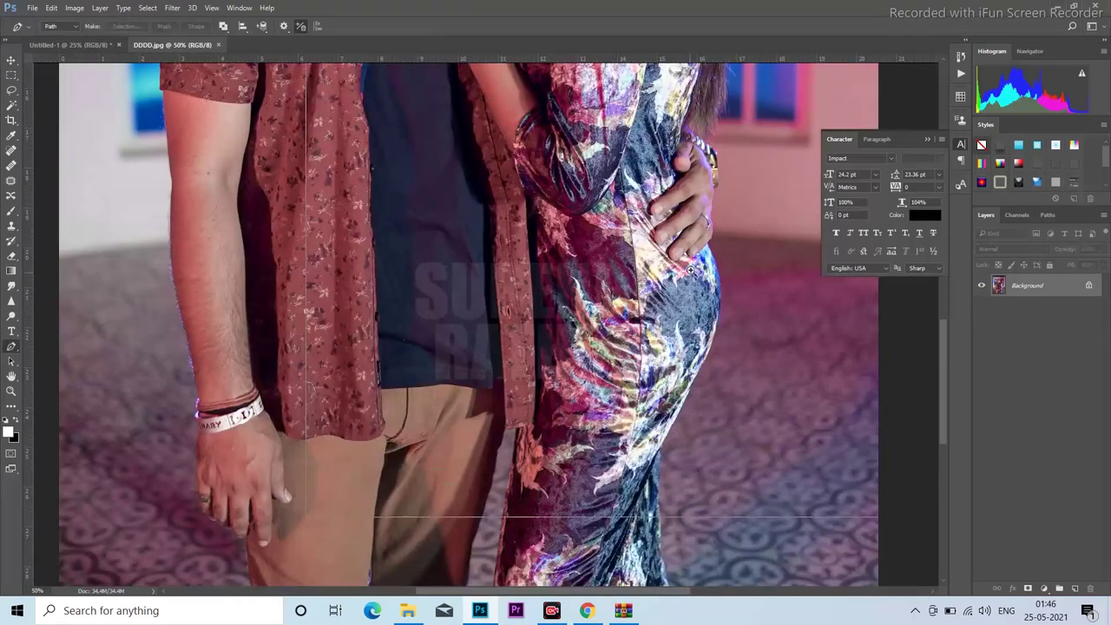
{"action": "scroll", "coordinate": [636, 278], "scroll_direction": "up", "scroll_amount": 2}
{"action": "key", "text": "p"}
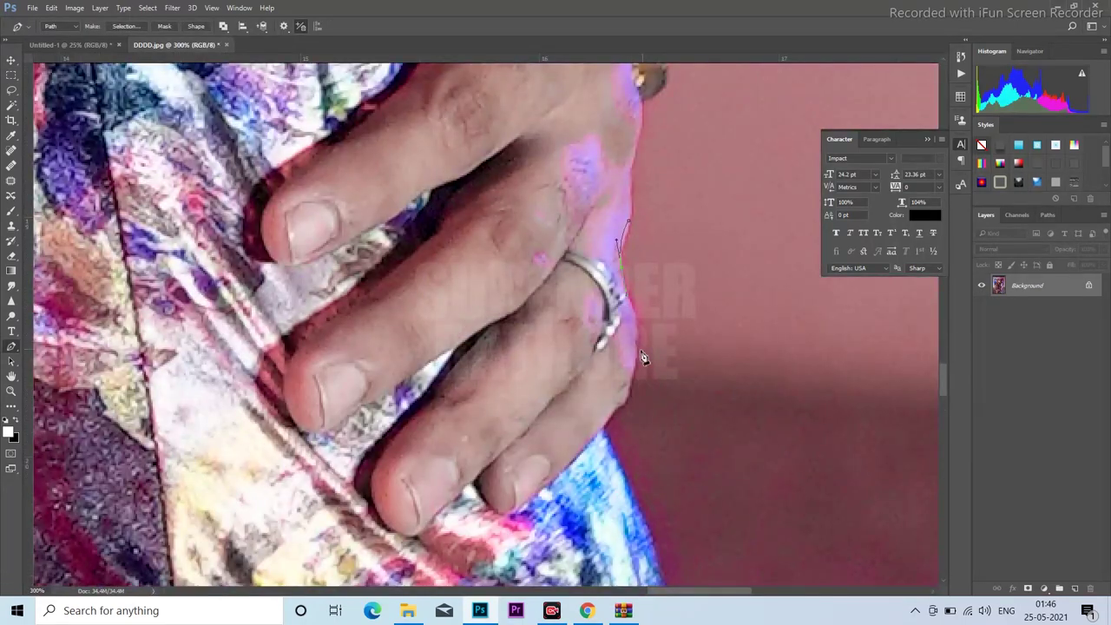
{"action": "scroll", "coordinate": [643, 321], "scroll_direction": "down", "scroll_amount": 1}
{"action": "scroll", "coordinate": [651, 296], "scroll_direction": "down", "scroll_amount": 2}
{"action": "scroll", "coordinate": [658, 278], "scroll_direction": "down", "scroll_amount": 2}
{"action": "scroll", "coordinate": [668, 256], "scroll_direction": "down", "scroll_amount": 2}
{"action": "scroll", "coordinate": [668, 256], "scroll_direction": "down", "scroll_amount": 1}
{"action": "scroll", "coordinate": [637, 228], "scroll_direction": "down", "scroll_amount": 2}
{"action": "scroll", "coordinate": [514, 462], "scroll_direction": "down", "scroll_amount": 2}
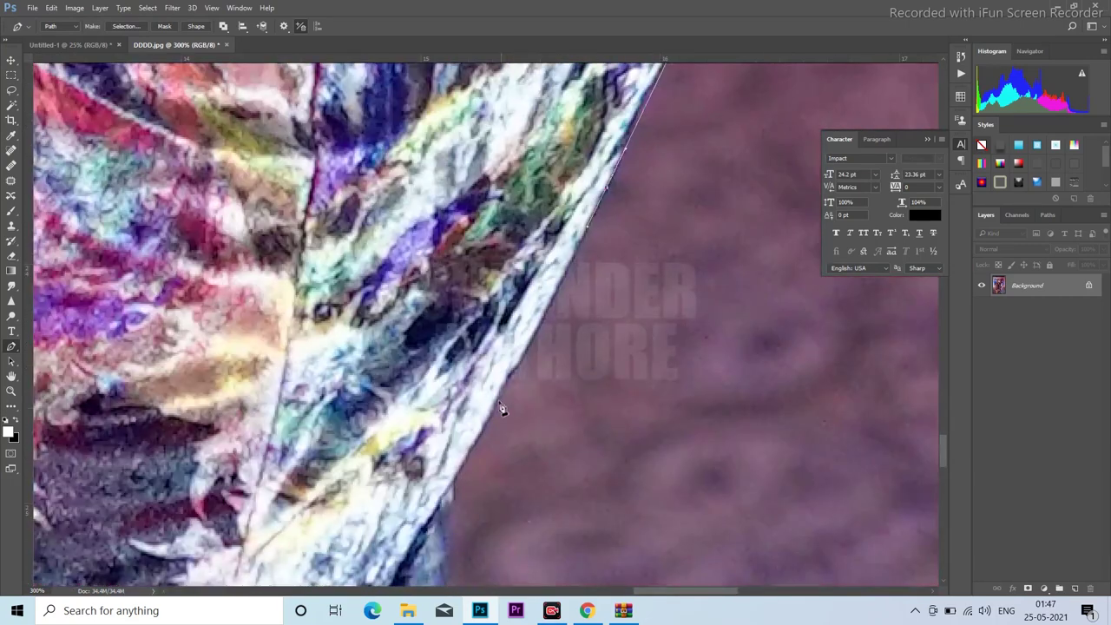
{"action": "scroll", "coordinate": [513, 390], "scroll_direction": "down", "scroll_amount": 2}
{"action": "scroll", "coordinate": [554, 337], "scroll_direction": "down", "scroll_amount": 2}
{"action": "scroll", "coordinate": [598, 409], "scroll_direction": "down", "scroll_amount": 2}
{"action": "scroll", "coordinate": [567, 515], "scroll_direction": "down", "scroll_amount": 2}
{"action": "scroll", "coordinate": [531, 504], "scroll_direction": "down", "scroll_amount": 2}
{"action": "scroll", "coordinate": [521, 322], "scroll_direction": "down", "scroll_amount": 2}
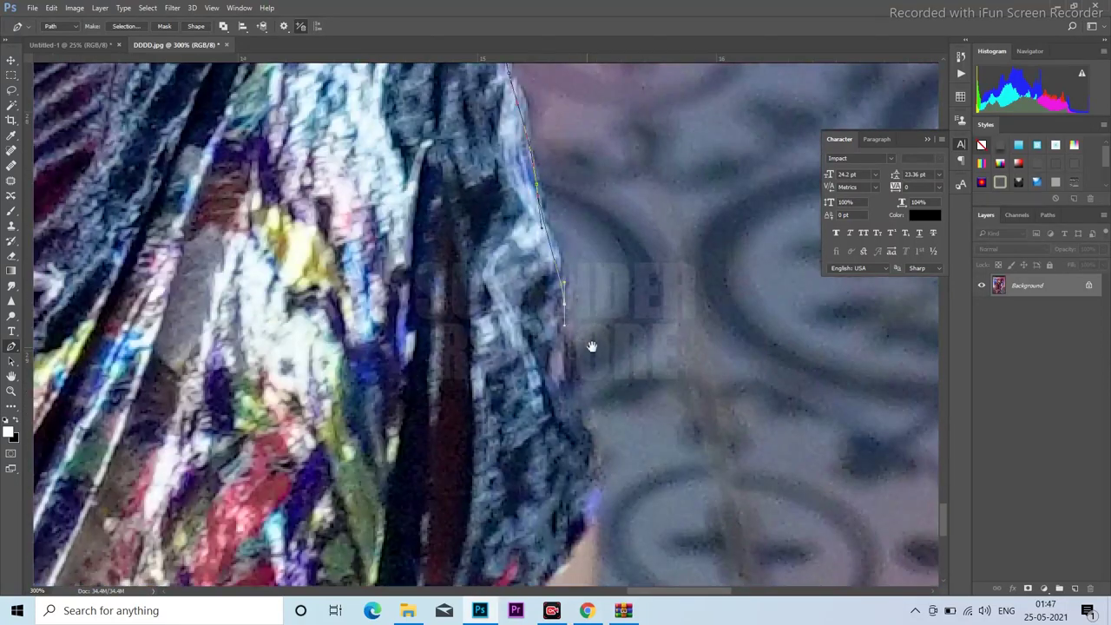
{"action": "scroll", "coordinate": [591, 347], "scroll_direction": "down", "scroll_amount": 2}
{"action": "scroll", "coordinate": [626, 391], "scroll_direction": "down", "scroll_amount": 1}
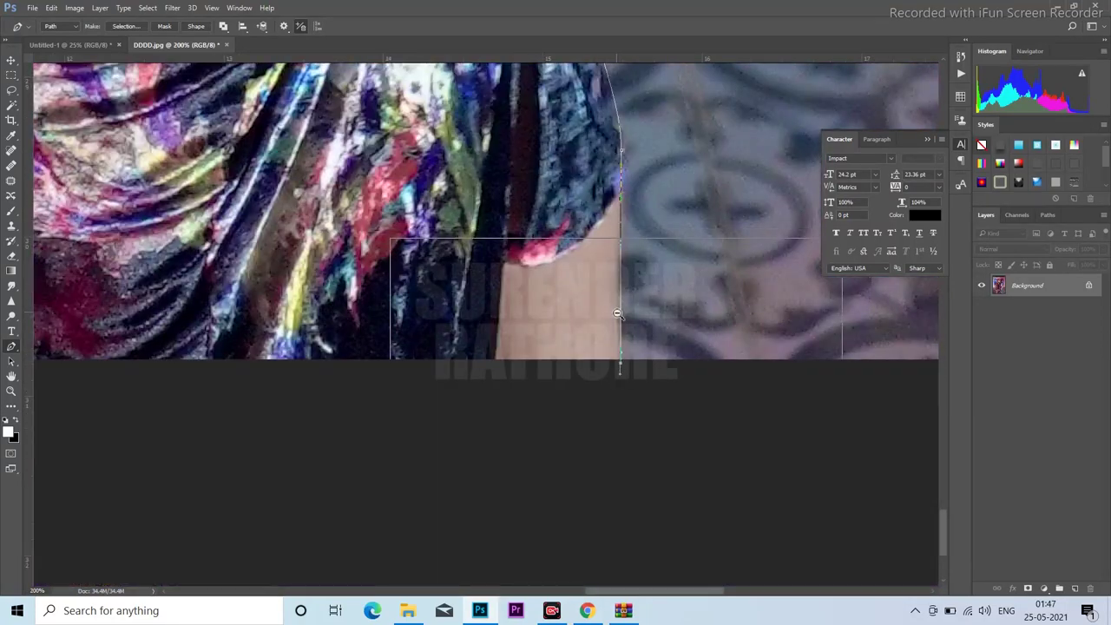
{"action": "scroll", "coordinate": [616, 312], "scroll_direction": "down", "scroll_amount": 2}
{"action": "scroll", "coordinate": [608, 347], "scroll_direction": "down", "scroll_amount": 2}
{"action": "scroll", "coordinate": [575, 442], "scroll_direction": "up", "scroll_amount": 1}
{"action": "scroll", "coordinate": [575, 442], "scroll_direction": "up", "scroll_amount": 2}
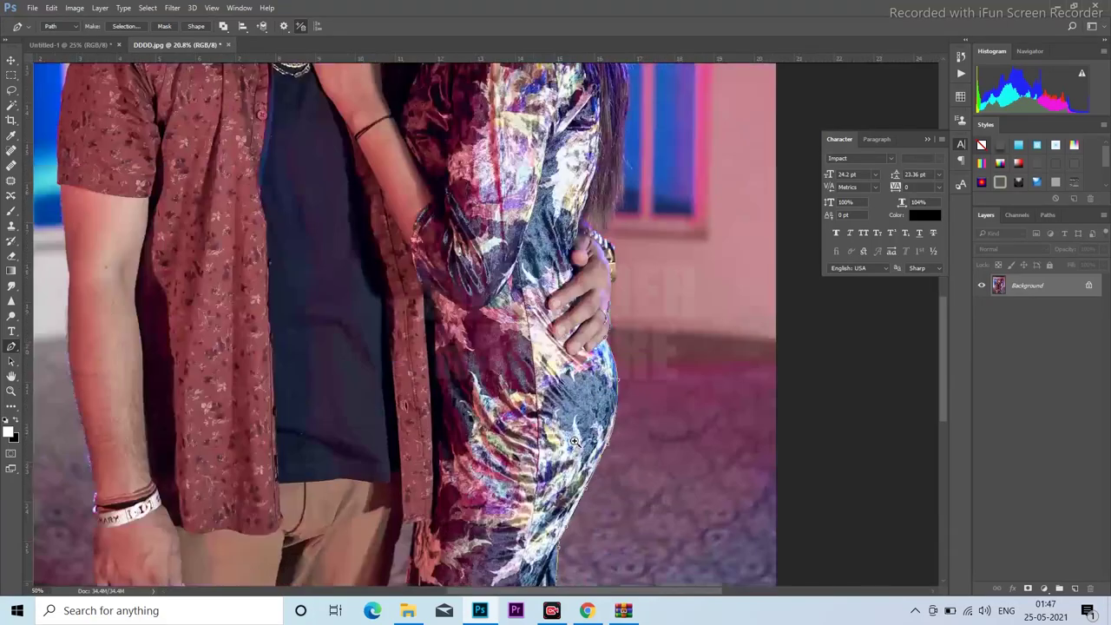
{"action": "scroll", "coordinate": [575, 442], "scroll_direction": "up", "scroll_amount": 2}
{"action": "scroll", "coordinate": [574, 442], "scroll_direction": "up", "scroll_amount": 2}
{"action": "scroll", "coordinate": [347, 261], "scroll_direction": "down", "scroll_amount": 3}
{"action": "mouse_move", "coordinate": [69, 189]}
{"action": "left_mouse_down"}
{"action": "mouse_move", "coordinate": [566, 159]}
{"action": "mouse_move", "coordinate": [541, 292]}
{"action": "left_mouse_up"}
{"action": "left_click", "coordinate": [619, 267]}
{"action": "left_click", "coordinate": [573, 268]}
{"action": "left_click", "coordinate": [548, 349]}
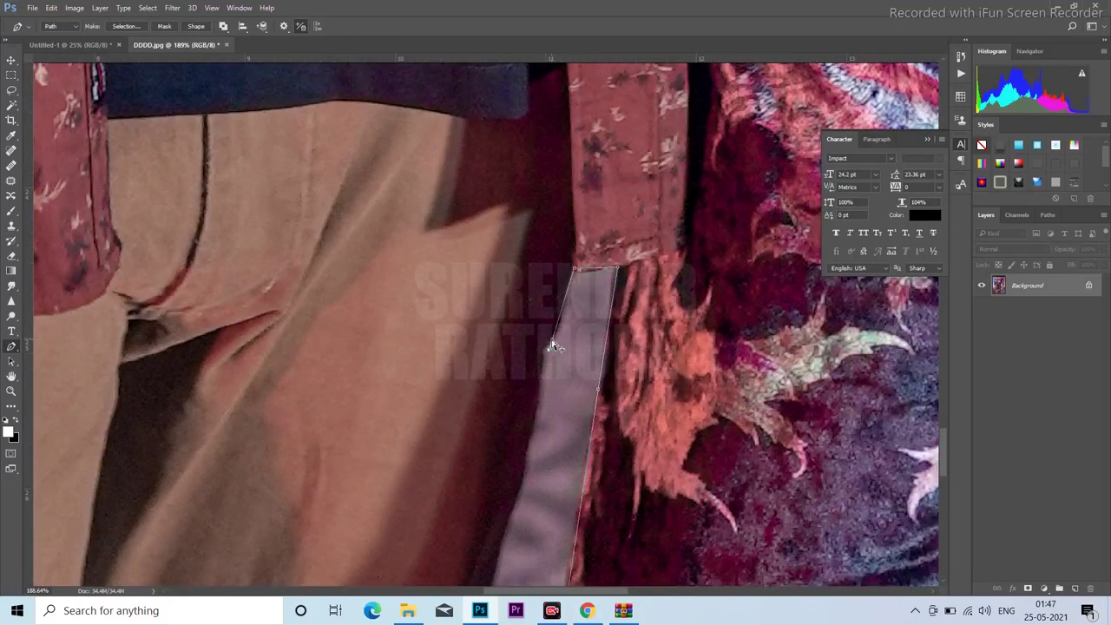
Add anchors down the strip's left edge toward the trouser leg.
{"action": "scroll", "coordinate": [554, 347], "scroll_direction": "down", "scroll_amount": 5}
{"action": "left_click", "coordinate": [533, 384]}
{"action": "scroll", "coordinate": [533, 384], "scroll_direction": "left", "scroll_amount": 3}
{"action": "left_click", "coordinate": [618, 275]}
{"action": "left_click", "coordinate": [612, 303]}
{"action": "left_click", "coordinate": [605, 336]}
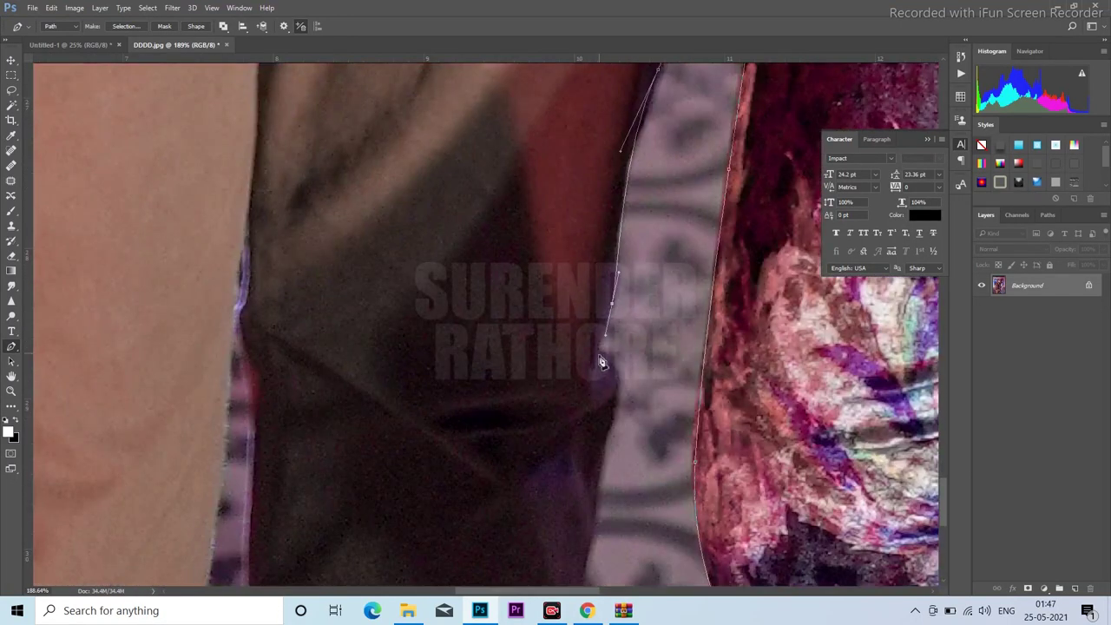
{"action": "scroll", "coordinate": [610, 390], "scroll_direction": "down", "scroll_amount": 3}
{"action": "key", "text": "ctrl+minus"}
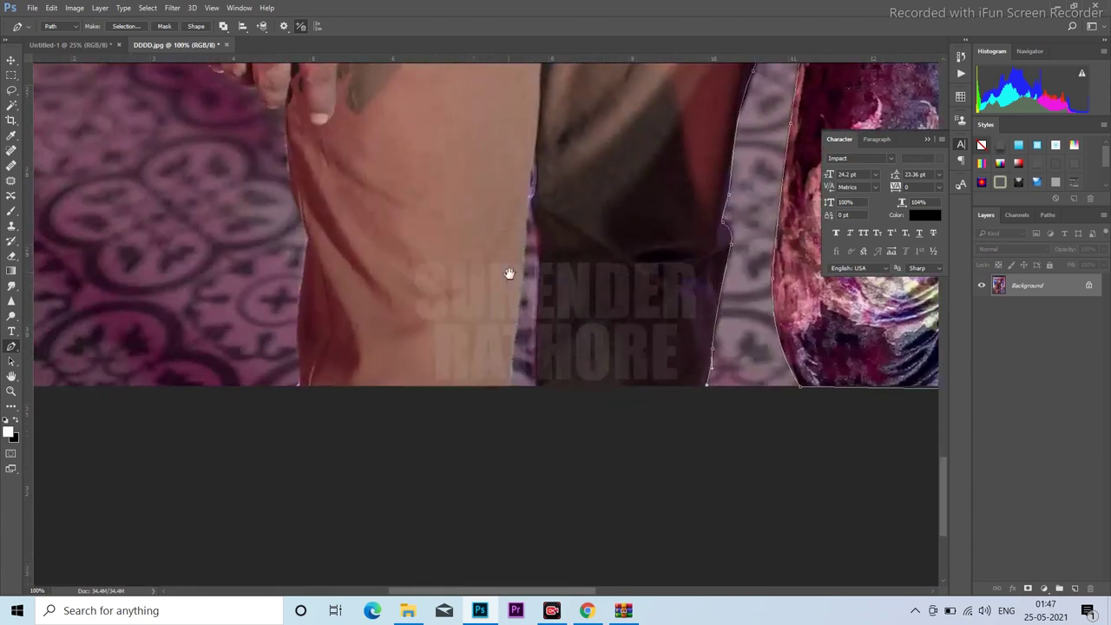
{"action": "key", "text": "ctrl+plus"}
{"action": "left_click_drag", "start_coordinate": [377, 153], "coordinate": [411, 318]}
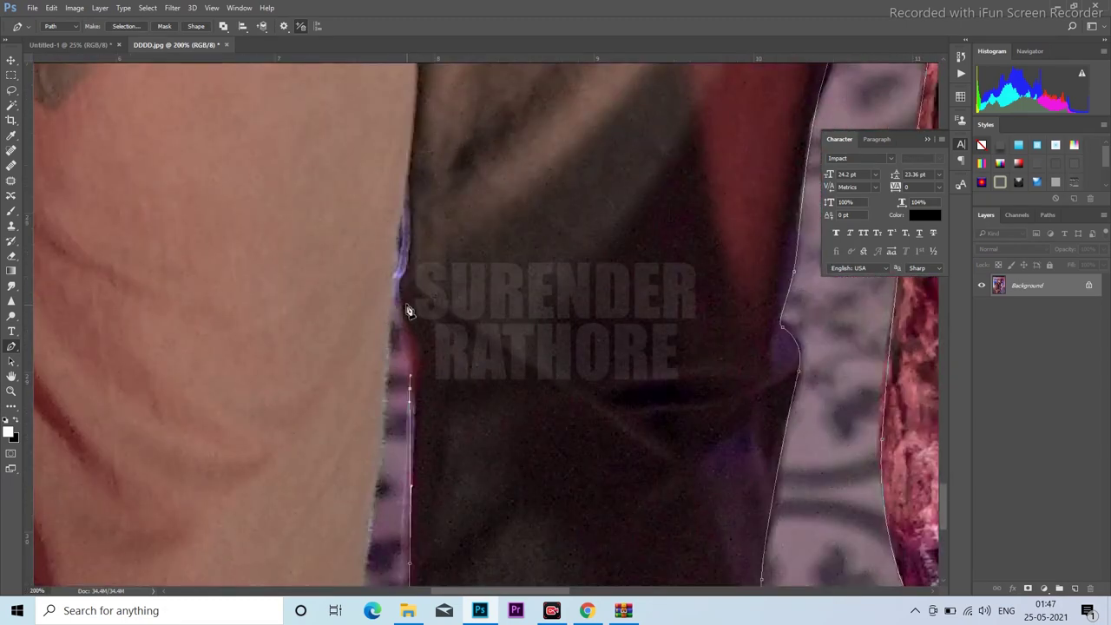
{"action": "scroll", "coordinate": [402, 348], "scroll_direction": "down", "scroll_amount": 3}
Run the path along the image's bottom edge below the trouser leg.
{"action": "left_click", "coordinate": [385, 416]}
{"action": "scroll", "coordinate": [243, 356], "scroll_direction": "left", "scroll_amount": 5}
{"action": "scroll", "coordinate": [260, 338], "scroll_direction": "down", "scroll_amount": 1}
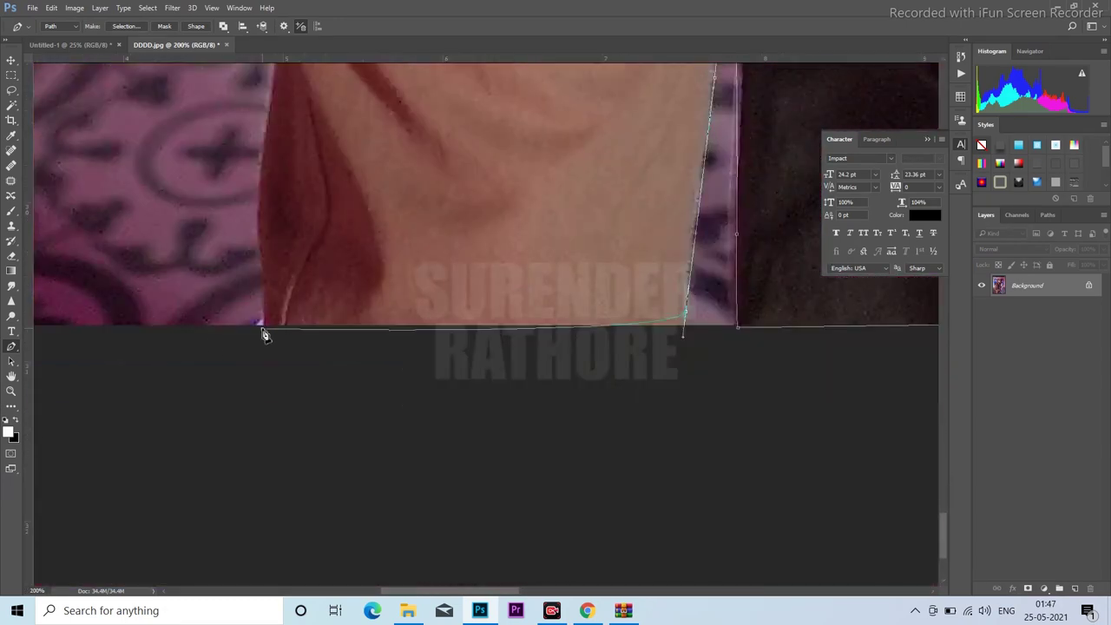
{"action": "left_click", "coordinate": [262, 327]}
{"action": "scroll", "coordinate": [265, 335], "scroll_direction": "up", "scroll_amount": 3}
{"action": "scroll", "coordinate": [265, 334], "scroll_direction": "left", "scroll_amount": 1}
Trace up the trouser leg's left edge and curve around the man's fingertips.
{"action": "left_click", "coordinate": [286, 287]}
{"action": "left_click", "coordinate": [303, 192]}
{"action": "scroll", "coordinate": [330, 304], "scroll_direction": "up", "scroll_amount": 5}
{"action": "scroll", "coordinate": [330, 304], "scroll_direction": "left", "scroll_amount": 1}
{"action": "left_click", "coordinate": [287, 285]}
{"action": "left_click", "coordinate": [276, 155]}
{"action": "left_click", "coordinate": [273, 170], "text": "ctrl"}
{"action": "mouse_move", "coordinate": [257, 304]}
{"action": "left_mouse_down"}
{"action": "mouse_move", "coordinate": [233, 292]}
{"action": "mouse_move", "coordinate": [419, 387]}
{"action": "left_mouse_up"}
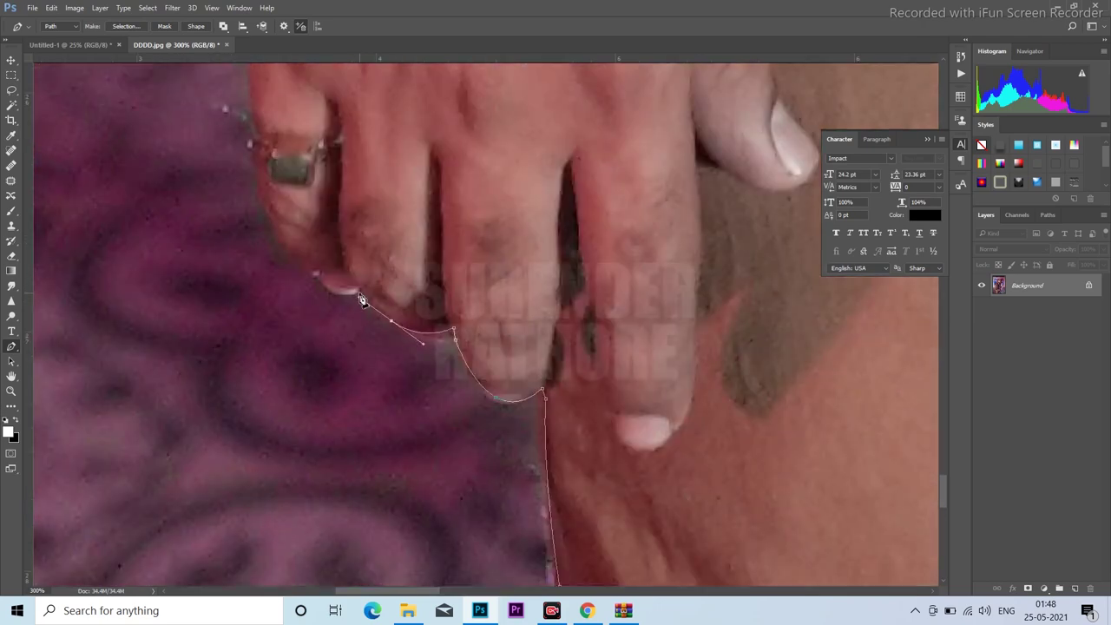
Extend the path past the wrist and bracelet with a curved anchor along the forearm.
{"action": "left_click_drag", "start_coordinate": [299, 267], "coordinate": [356, 464]}
{"action": "left_click_drag", "start_coordinate": [303, 182], "coordinate": [345, 252]}
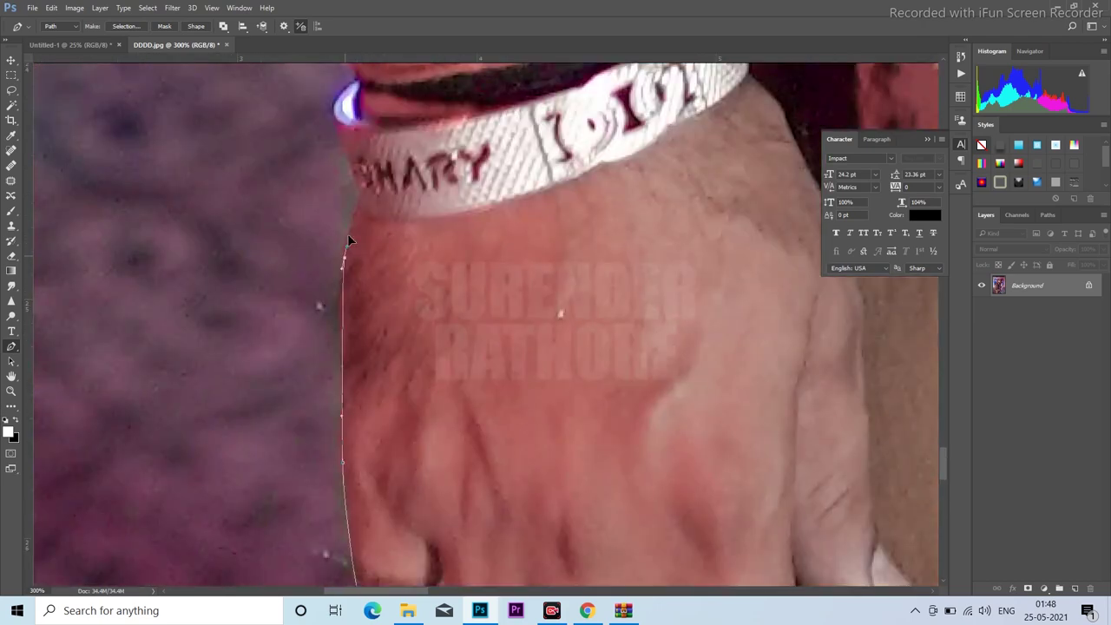
{"action": "left_click_drag", "start_coordinate": [330, 172], "coordinate": [334, 345]}
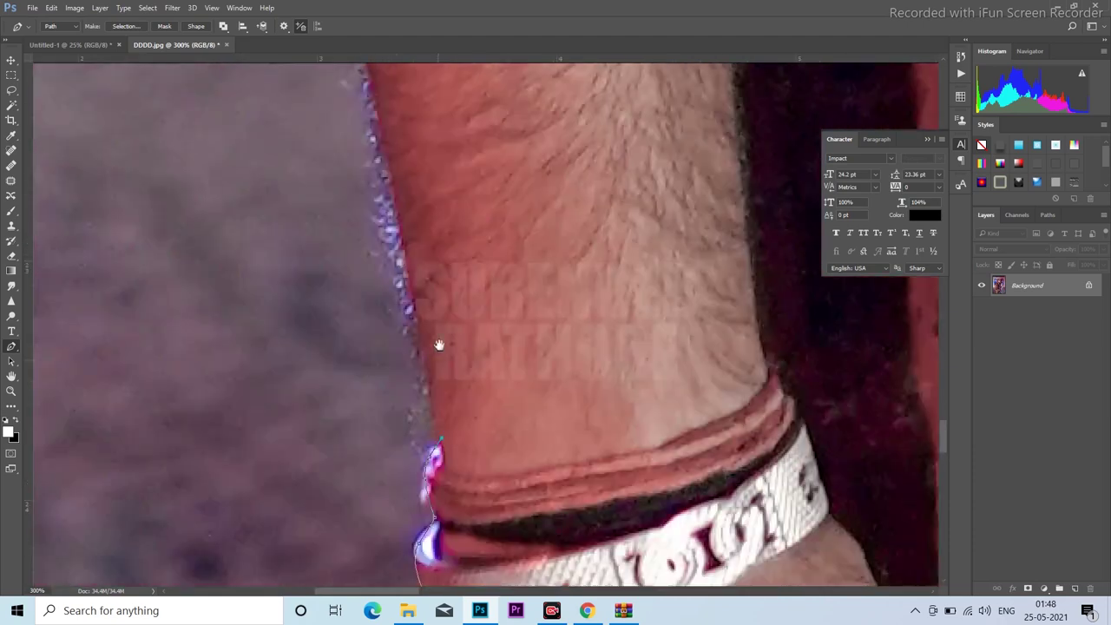
{"action": "left_click_drag", "start_coordinate": [363, 186], "coordinate": [443, 450]}
{"action": "key", "text": "ctrl+minus"}
{"action": "left_click", "coordinate": [326, 159]}
{"action": "left_click_drag", "start_coordinate": [326, 159], "coordinate": [375, 213]}
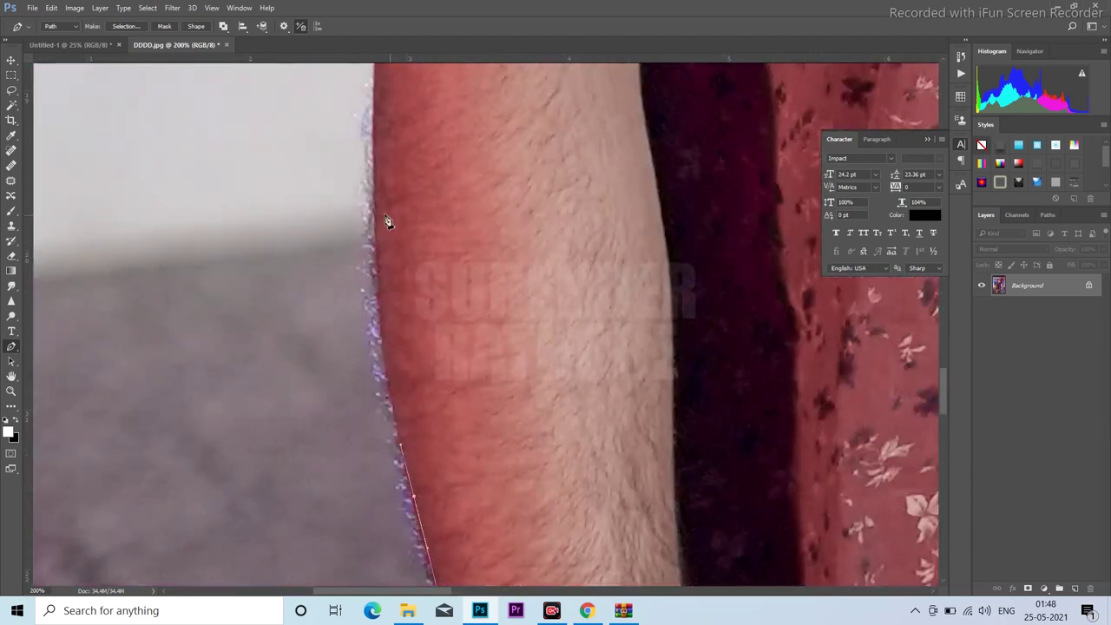
Curve the path up along the shirt sleeve's hem and edge.
{"action": "left_click_drag", "start_coordinate": [385, 153], "coordinate": [397, 298]}
{"action": "left_click_drag", "start_coordinate": [385, 153], "coordinate": [395, 252]}
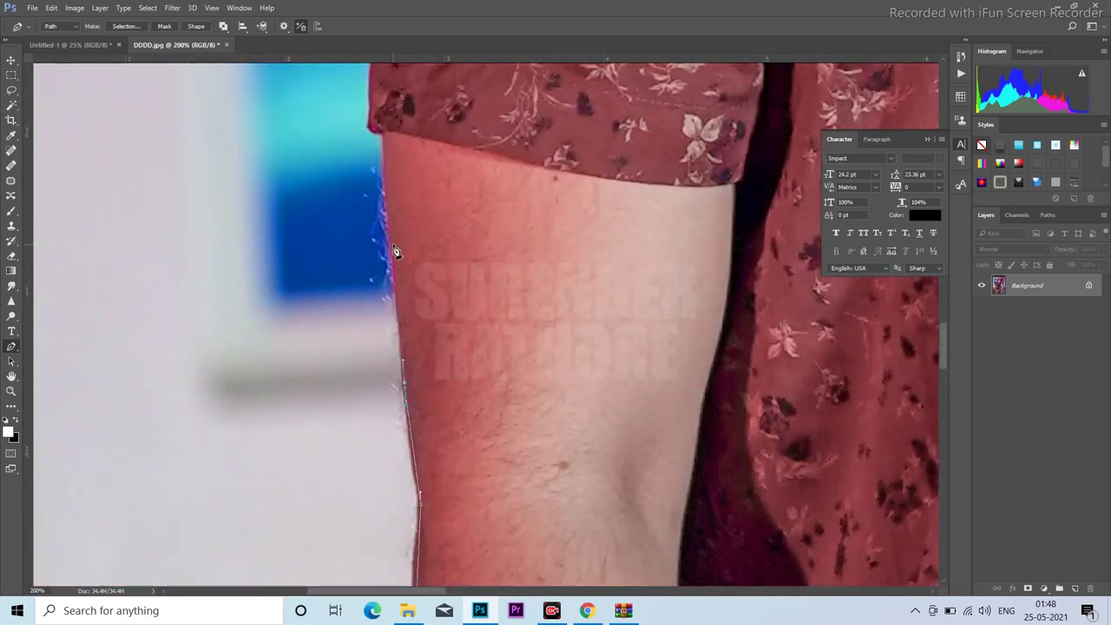
{"action": "left_click_drag", "start_coordinate": [383, 134], "coordinate": [410, 478]}
{"action": "key", "text": "ctrl+plus"}
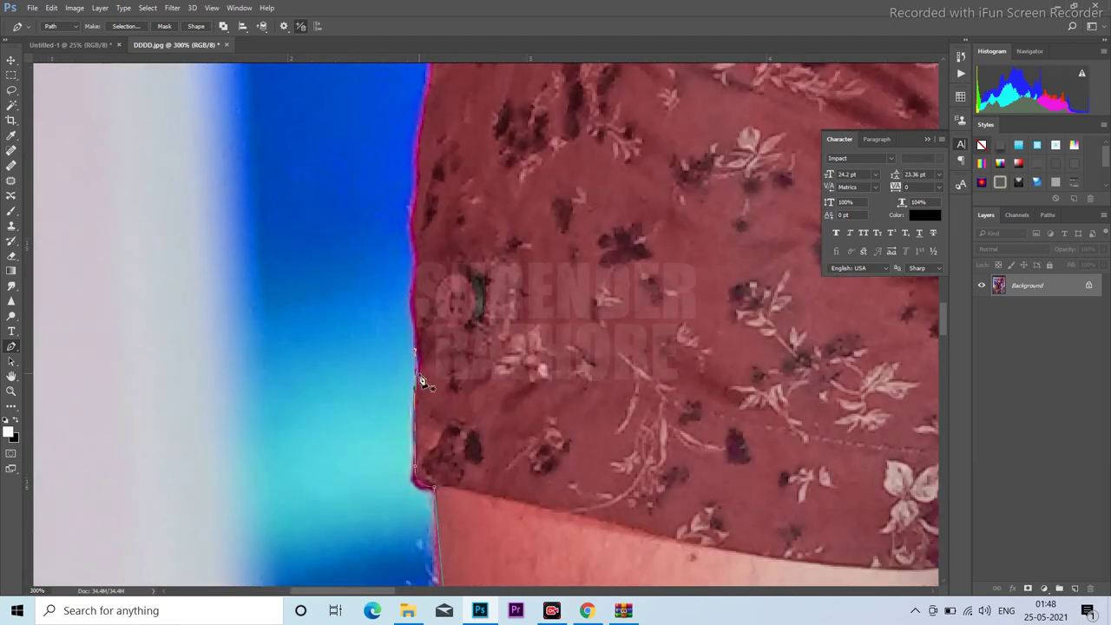
{"action": "left_click_drag", "start_coordinate": [414, 192], "coordinate": [425, 305]}
{"action": "mouse_move", "coordinate": [454, 144]}
{"action": "left_mouse_down"}
{"action": "mouse_move", "coordinate": [469, 211]}
{"action": "mouse_move", "coordinate": [447, 322]}
{"action": "mouse_move", "coordinate": [328, 330]}
{"action": "left_mouse_up"}
Anchor the path along the shoulder, collar bend and neck up to the bottom of the ear.
{"action": "left_click", "coordinate": [382, 279]}
{"action": "left_click", "coordinate": [577, 181]}
{"action": "left_click_drag", "start_coordinate": [671, 141], "coordinate": [528, 315]}
{"action": "left_click", "coordinate": [529, 302]}
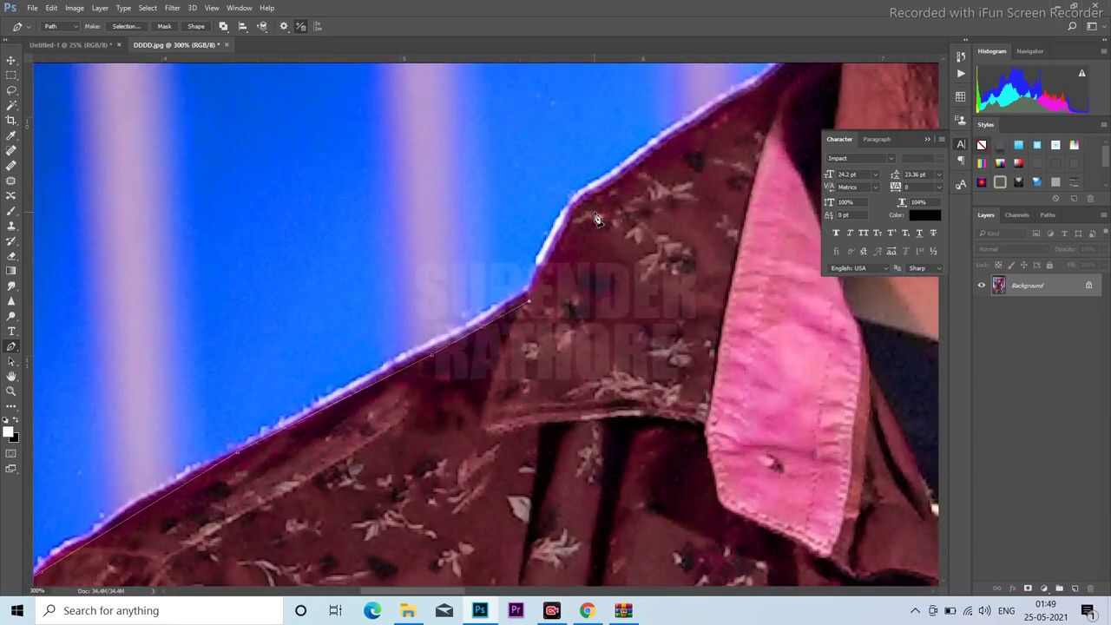
{"action": "left_click_drag", "start_coordinate": [657, 149], "coordinate": [499, 313]}
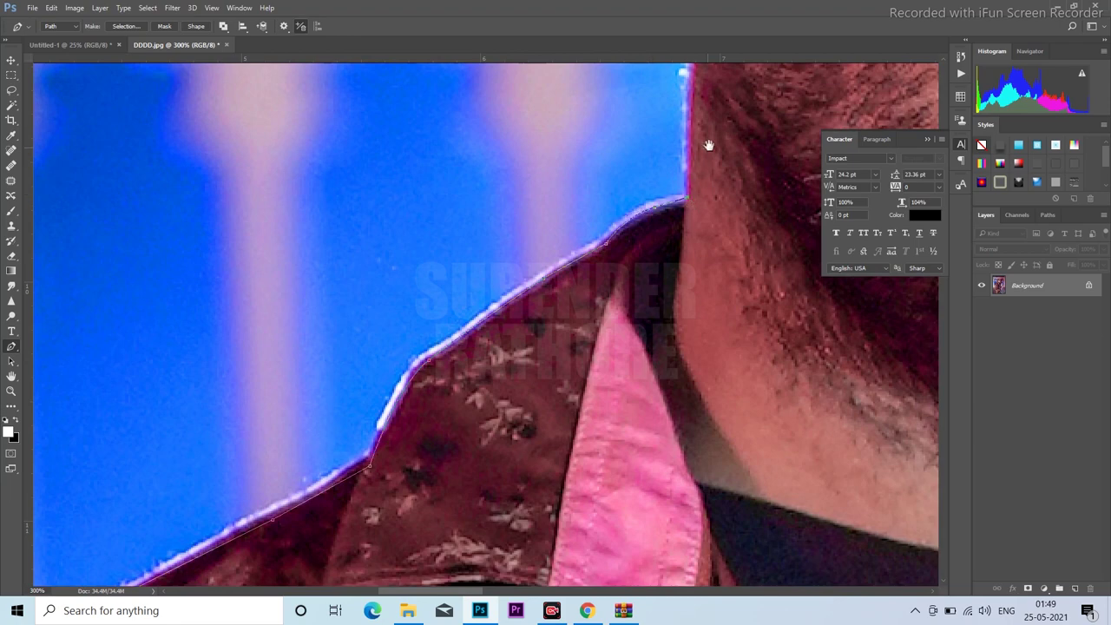
{"action": "scroll", "coordinate": [616, 278], "scroll_direction": "up", "scroll_amount": 1}
{"action": "scroll", "coordinate": [616, 278], "scroll_direction": "up", "scroll_amount": 2}
{"action": "scroll", "coordinate": [618, 286], "scroll_direction": "up", "scroll_amount": 2}
{"action": "left_click", "coordinate": [622, 282]}
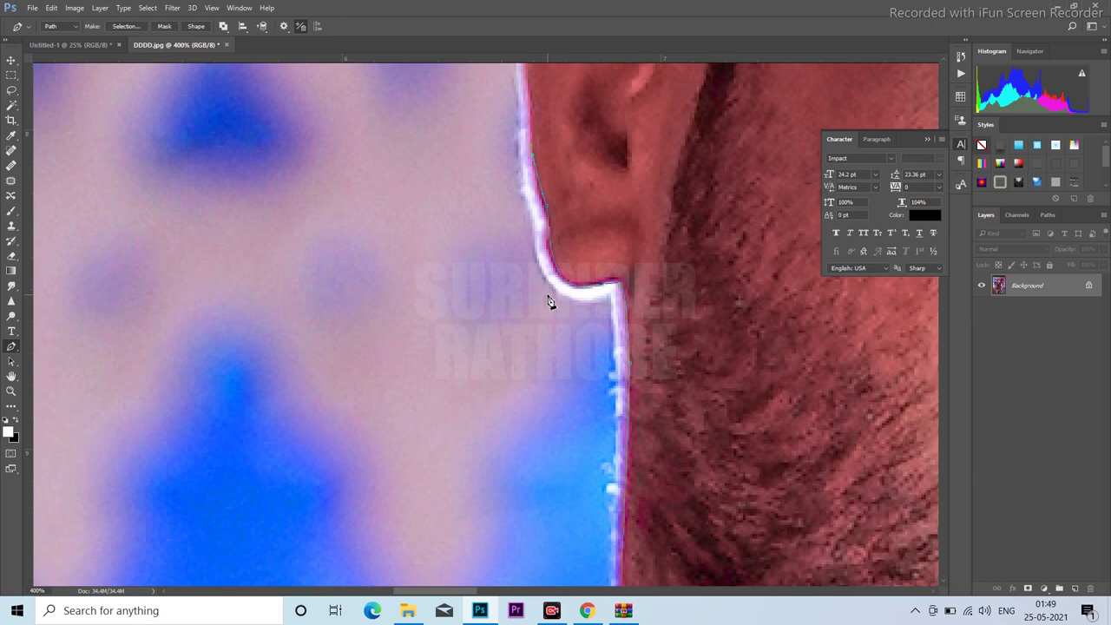
Extend the pen path past the man's ear and along the top of his hair.
{"action": "left_click_drag", "start_coordinate": [548, 301], "coordinate": [478, 380]}
{"action": "left_click_drag", "start_coordinate": [422, 200], "coordinate": [386, 382]}
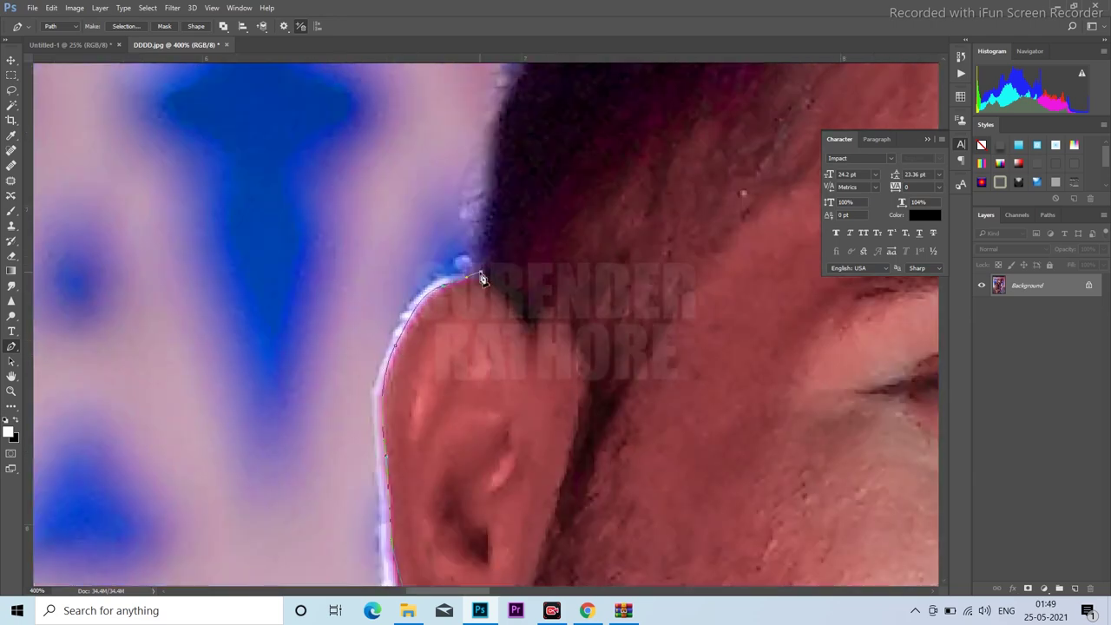
{"action": "key", "text": "ctrl+minus"}
{"action": "scroll", "coordinate": [538, 208], "scroll_direction": "up", "scroll_amount": 3}
{"action": "left_click", "coordinate": [286, 388]}
{"action": "left_click", "coordinate": [321, 347]}
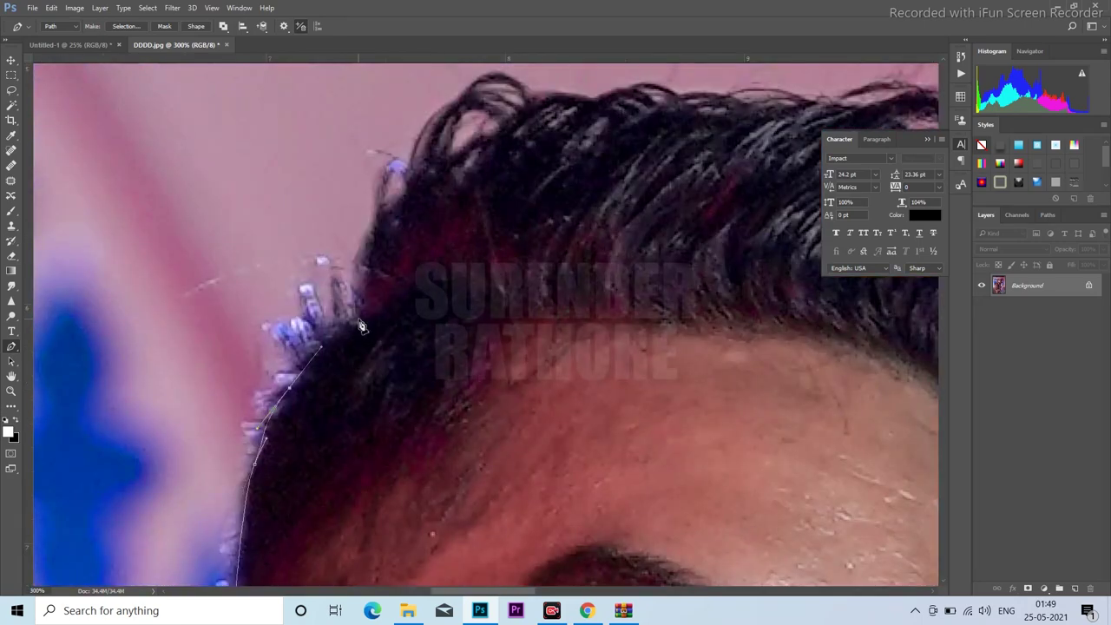
{"action": "key", "text": "ctrl+minus"}
{"action": "left_click", "coordinate": [308, 278]}
{"action": "left_click", "coordinate": [338, 232]}
{"action": "left_click", "coordinate": [380, 228]}
{"action": "left_click", "coordinate": [425, 227]}
{"action": "left_click", "coordinate": [517, 231]}
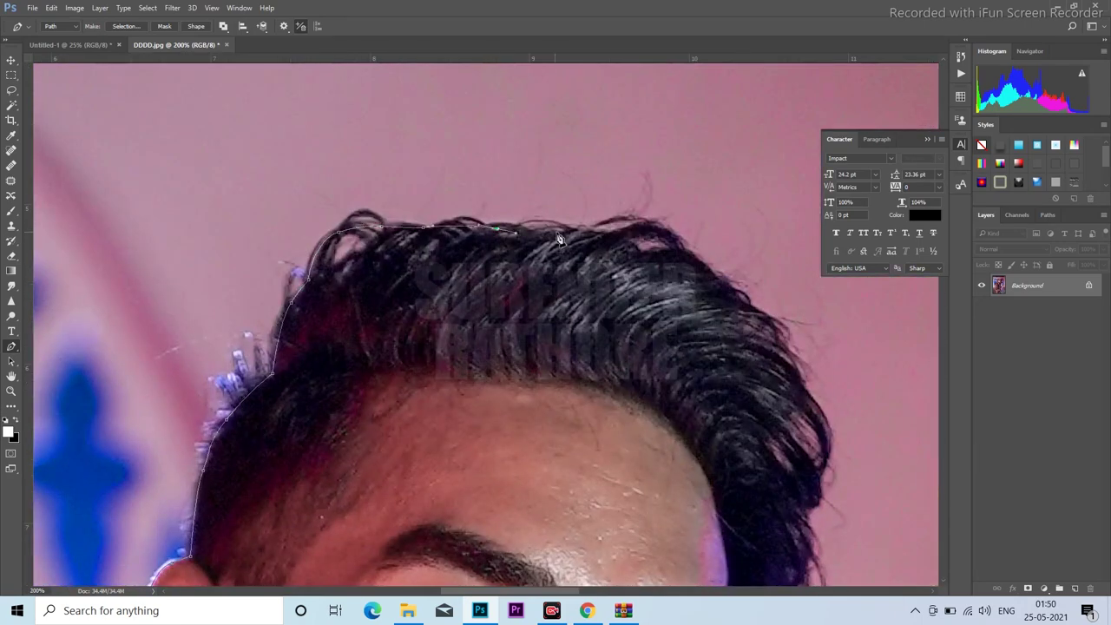
Curve the path down the right side of the man's hair, reframing on his head.
{"action": "left_click_drag", "start_coordinate": [560, 239], "coordinate": [348, 243]}
{"action": "left_click_drag", "start_coordinate": [603, 399], "coordinate": [495, 278]}
{"action": "left_click", "coordinate": [495, 278]}
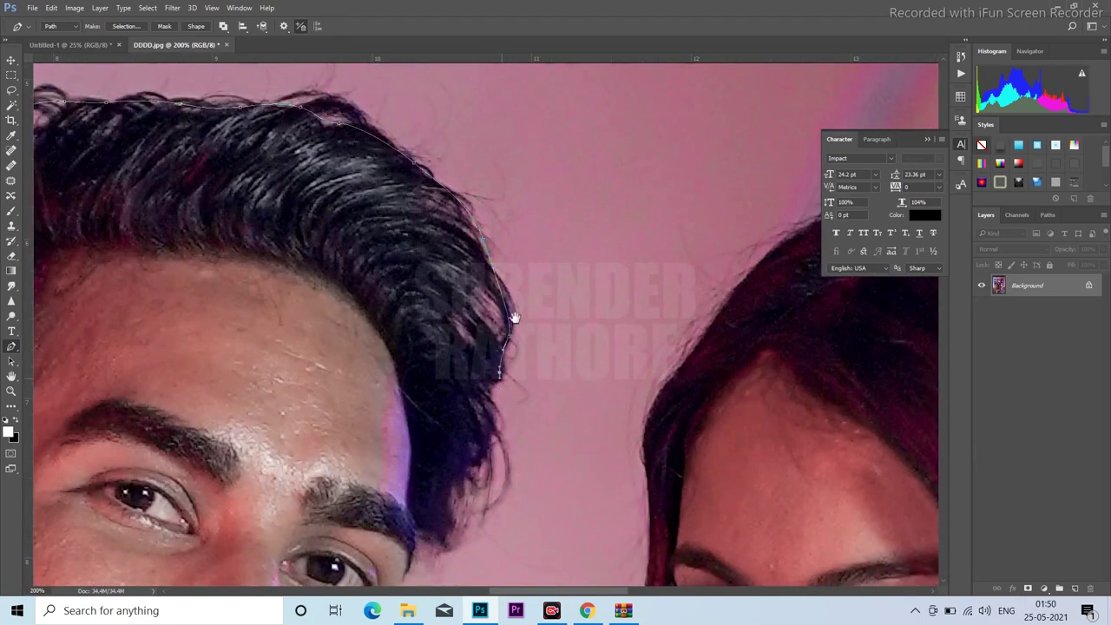
{"action": "left_click_drag", "start_coordinate": [426, 304], "coordinate": [459, 208]}
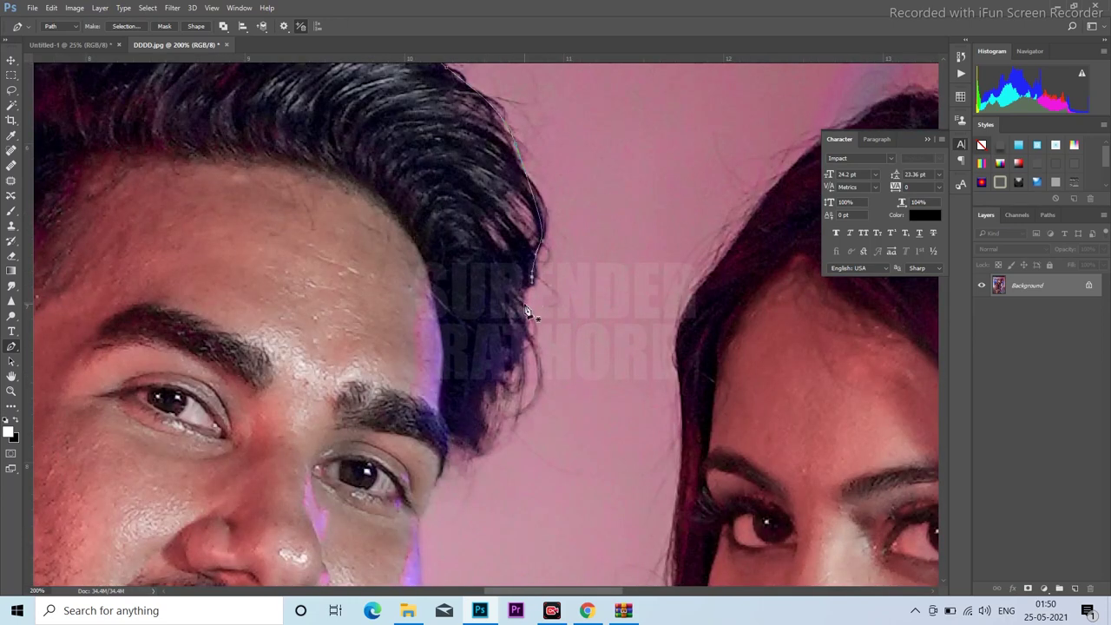
{"action": "key", "text": "ctrl+minus"}
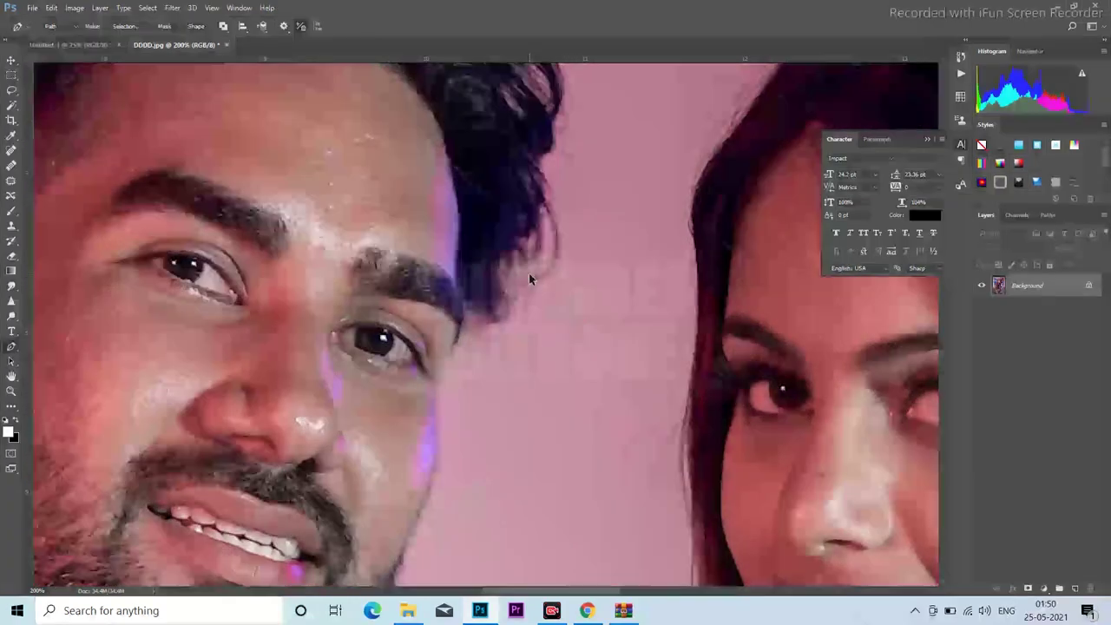
{"action": "key", "text": "ctrl+minus"}
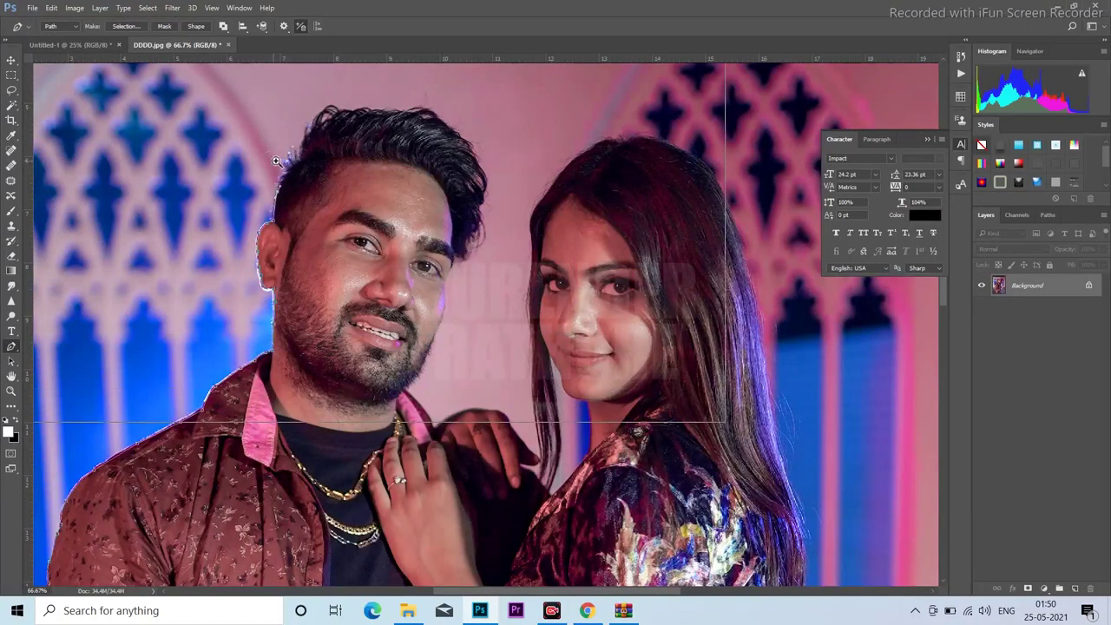
{"action": "key", "text": "ctrl+plus"}
{"action": "left_click_drag", "start_coordinate": [538, 464], "coordinate": [481, 311]}
{"action": "key", "text": "ctrl+plus"}
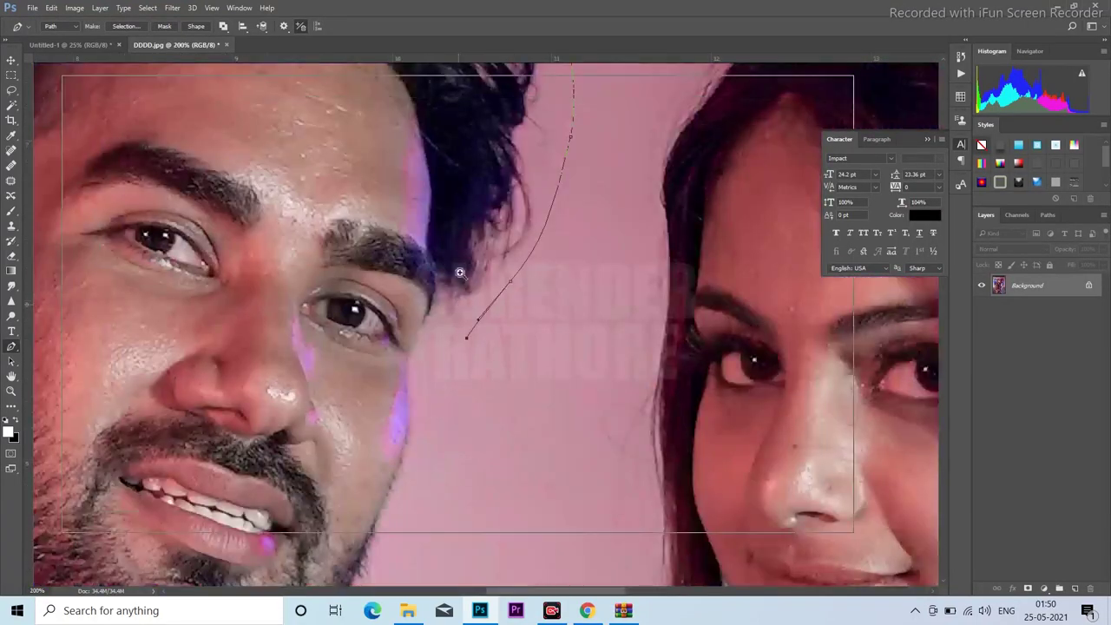
{"action": "key", "text": "ctrl+plus"}
{"action": "left_click_drag", "start_coordinate": [395, 363], "coordinate": [437, 174]}
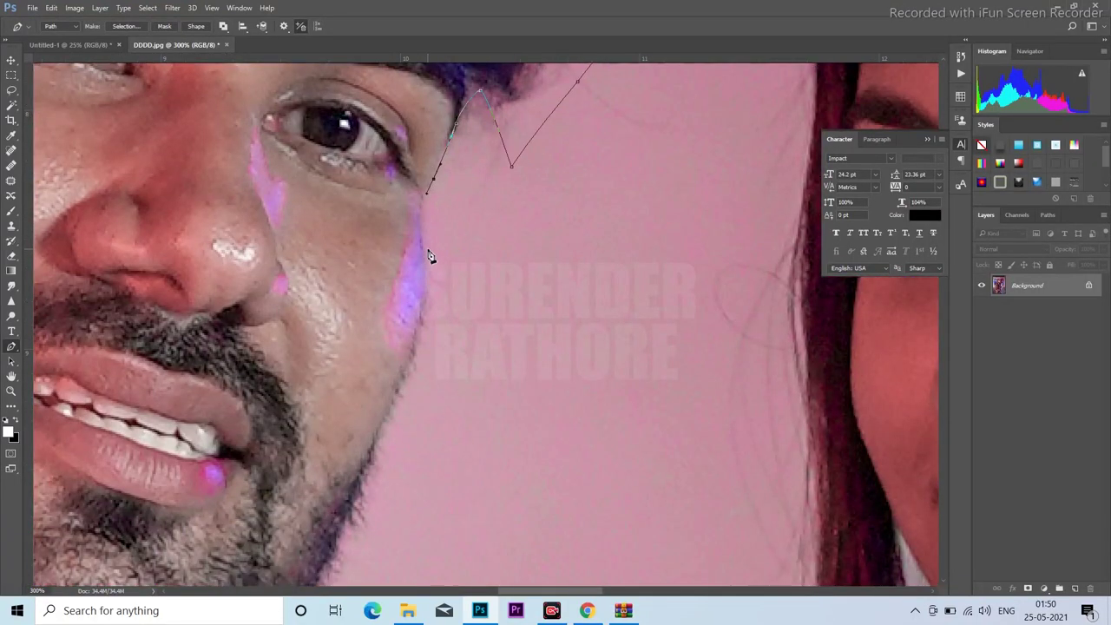
Trace the path along the man's hand and finger edge.
{"action": "scroll", "coordinate": [426, 246], "scroll_direction": "down", "scroll_amount": 2}
{"action": "scroll", "coordinate": [434, 231], "scroll_direction": "down", "scroll_amount": 2}
{"action": "scroll", "coordinate": [452, 139], "scroll_direction": "down", "scroll_amount": 2}
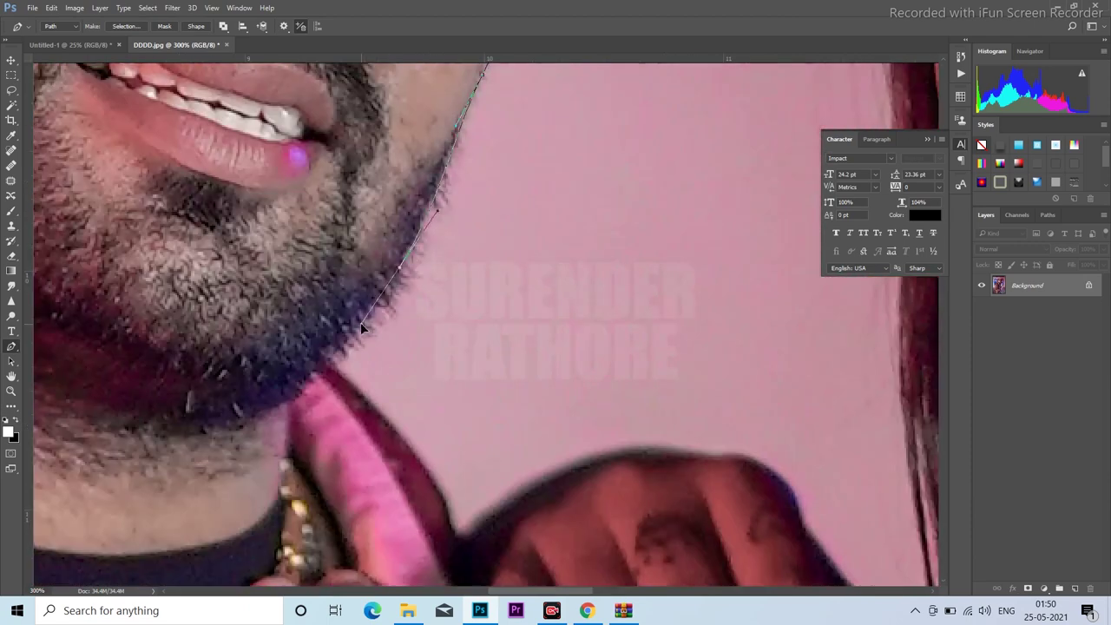
{"action": "scroll", "coordinate": [408, 239], "scroll_direction": "down", "scroll_amount": 2}
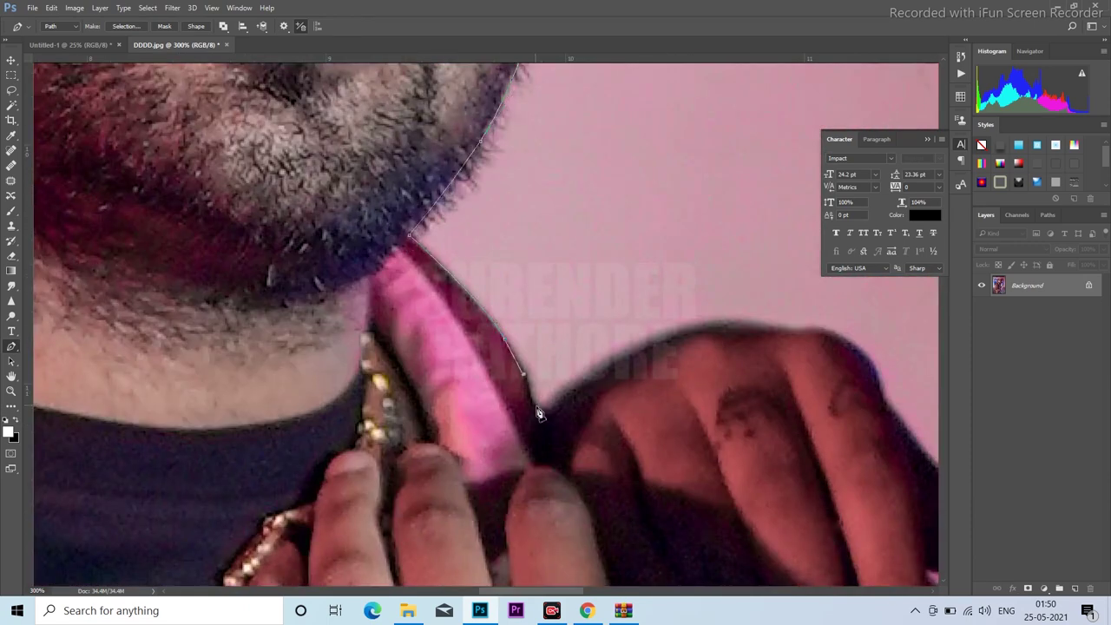
{"action": "scroll", "coordinate": [485, 236], "scroll_direction": "down", "scroll_amount": 2}
{"action": "scroll", "coordinate": [521, 164], "scroll_direction": "right", "scroll_amount": 5}
{"action": "left_click", "coordinate": [116, 181]}
{"action": "left_click", "coordinate": [208, 171]}
{"action": "left_click", "coordinate": [300, 183]}
{"action": "left_click", "coordinate": [340, 249]}
{"action": "scroll", "coordinate": [396, 310], "scroll_direction": "down", "scroll_amount": 3}
{"action": "left_click", "coordinate": [351, 170]}
{"action": "left_click", "coordinate": [389, 206]}
Trace the path over the woman's hairline and the top of her hair.
{"action": "scroll", "coordinate": [389, 206], "scroll_direction": "up", "scroll_amount": 3}
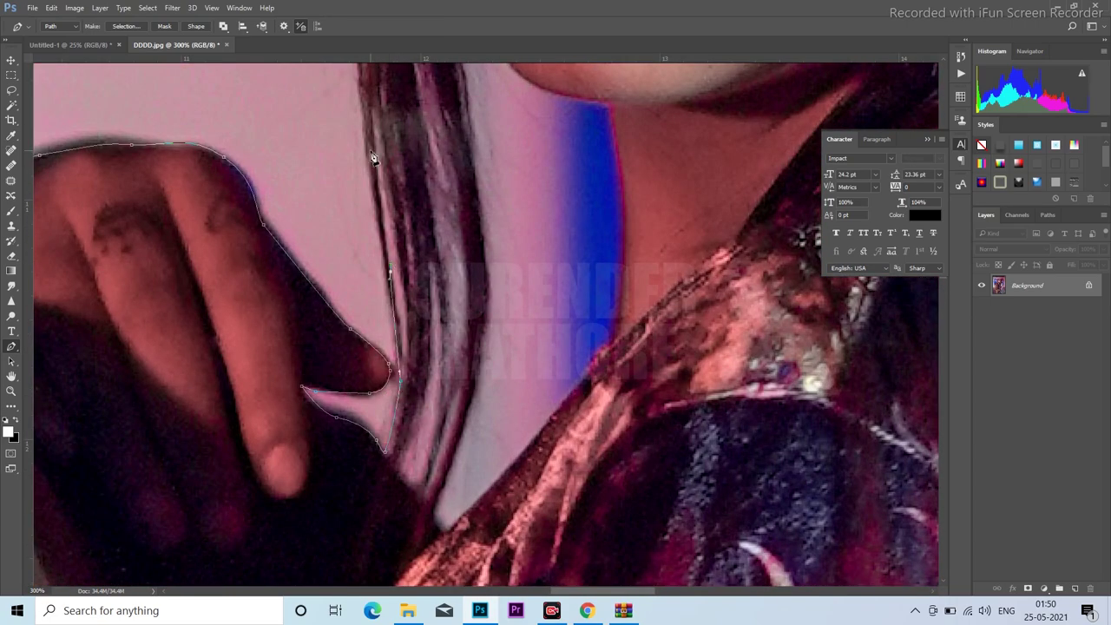
{"action": "scroll", "coordinate": [397, 243], "scroll_direction": "up", "scroll_amount": 3}
{"action": "key", "text": "ctrl+minus"}
{"action": "scroll", "coordinate": [417, 173], "scroll_direction": "up", "scroll_amount": 3}
{"action": "left_click", "coordinate": [435, 236]}
{"action": "left_click_drag", "start_coordinate": [538, 124], "coordinate": [420, 248]}
{"action": "left_click", "coordinate": [400, 252]}
{"action": "left_click", "coordinate": [542, 162]}
{"action": "left_click", "coordinate": [573, 166]}
{"action": "left_click_drag", "start_coordinate": [572, 165], "coordinate": [380, 208]}
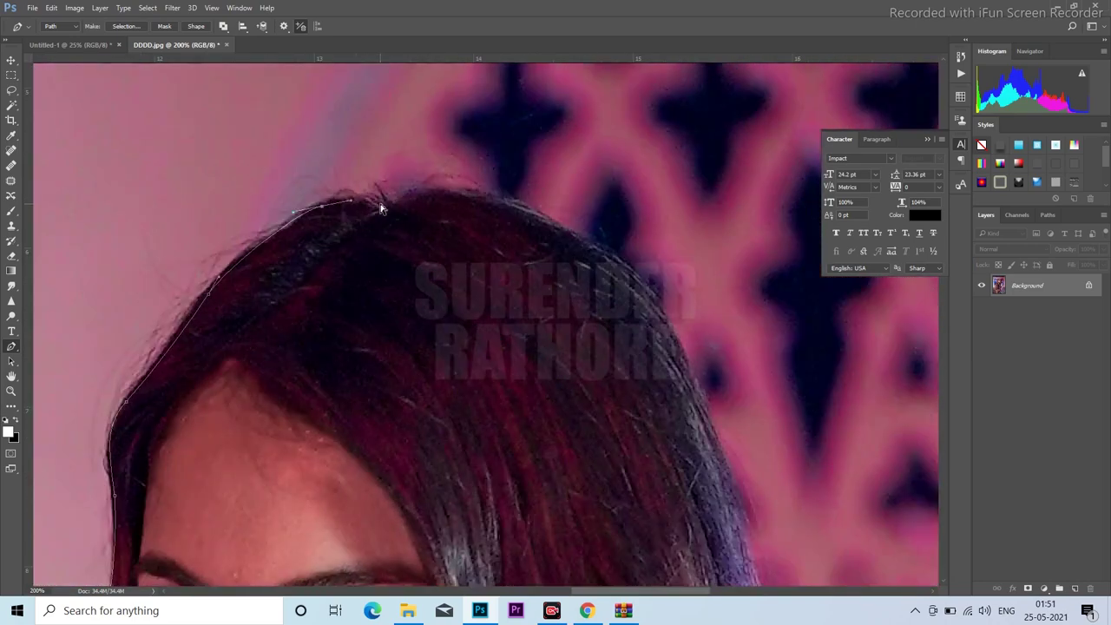
Follow the outline down past the hand and close the path at its start.
{"action": "scroll", "coordinate": [420, 202], "scroll_direction": "down", "scroll_amount": 3}
{"action": "scroll", "coordinate": [556, 318], "scroll_direction": "down", "scroll_amount": 3}
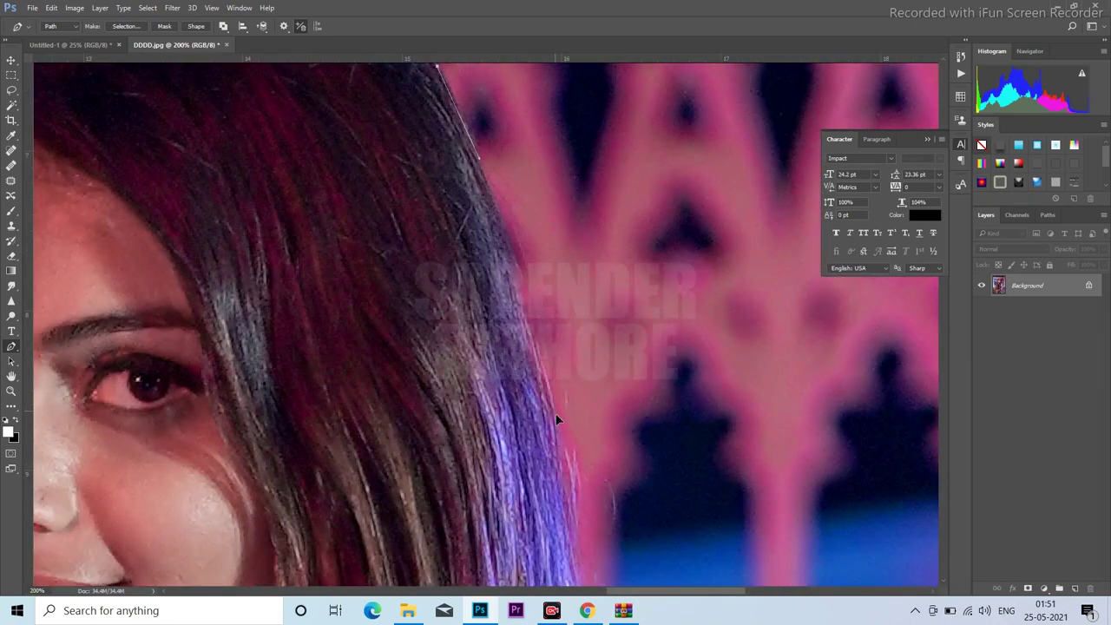
{"action": "key", "text": "ctrl+minus"}
{"action": "scroll", "coordinate": [552, 269], "scroll_direction": "down", "scroll_amount": 2}
{"action": "scroll", "coordinate": [577, 347], "scroll_direction": "down", "scroll_amount": 2}
{"action": "scroll", "coordinate": [598, 417], "scroll_direction": "down", "scroll_amount": 2}
{"action": "scroll", "coordinate": [562, 429], "scroll_direction": "down", "scroll_amount": 1}
{"action": "scroll", "coordinate": [561, 429], "scroll_direction": "down", "scroll_amount": 2}
{"action": "key", "text": "ctrl+plus"}
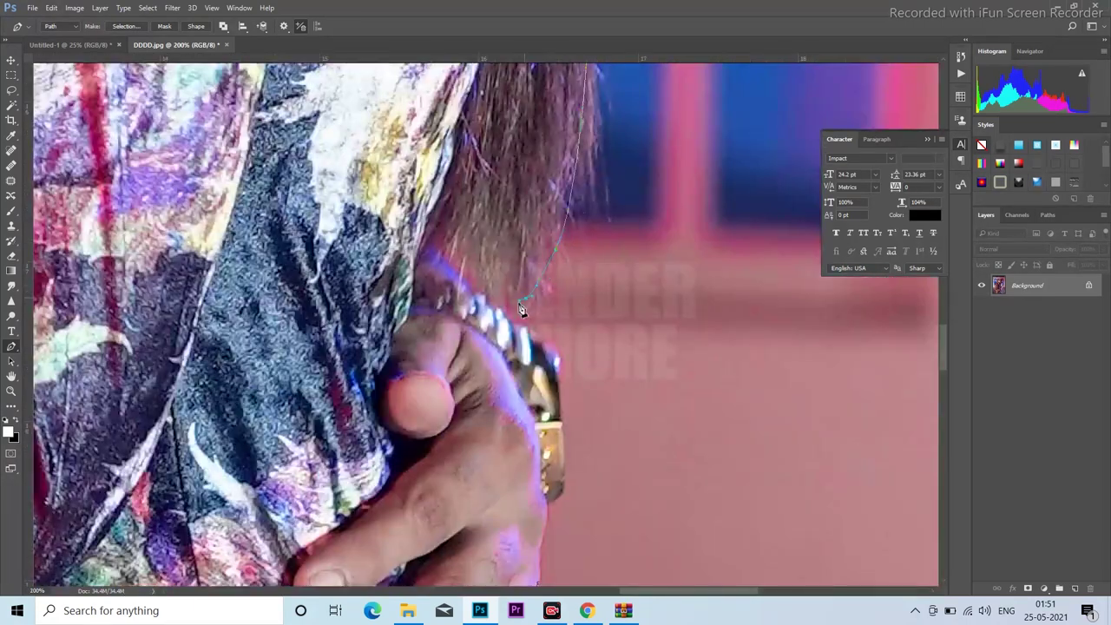
{"action": "scroll", "coordinate": [536, 326], "scroll_direction": "down", "scroll_amount": 2}
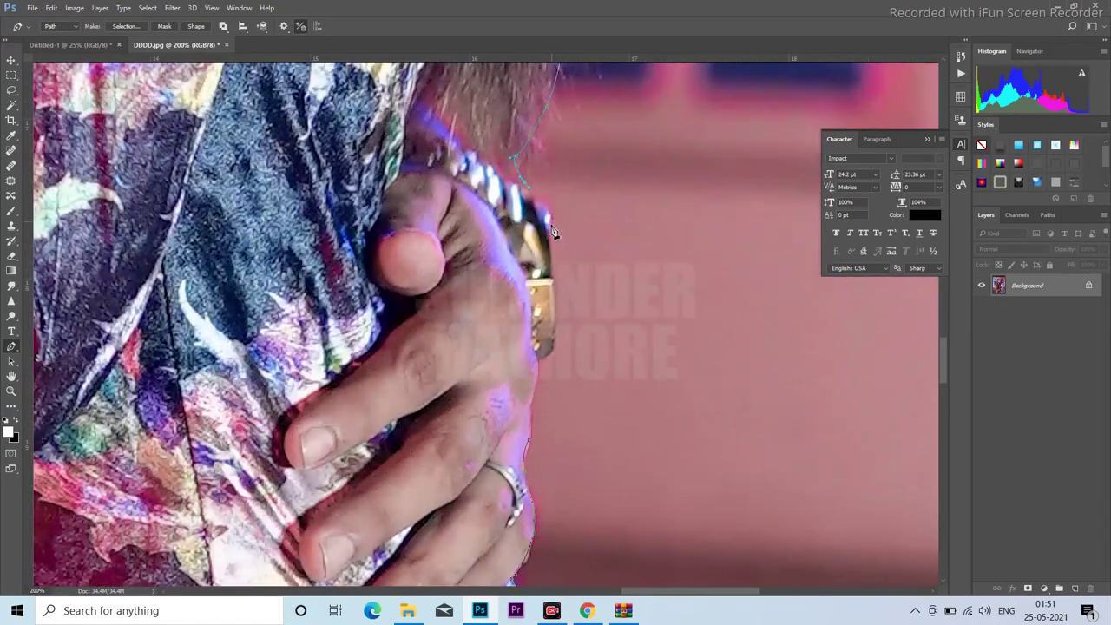
{"action": "scroll", "coordinate": [558, 315], "scroll_direction": "down", "scroll_amount": 2}
{"action": "key", "text": "ctrl+plus"}
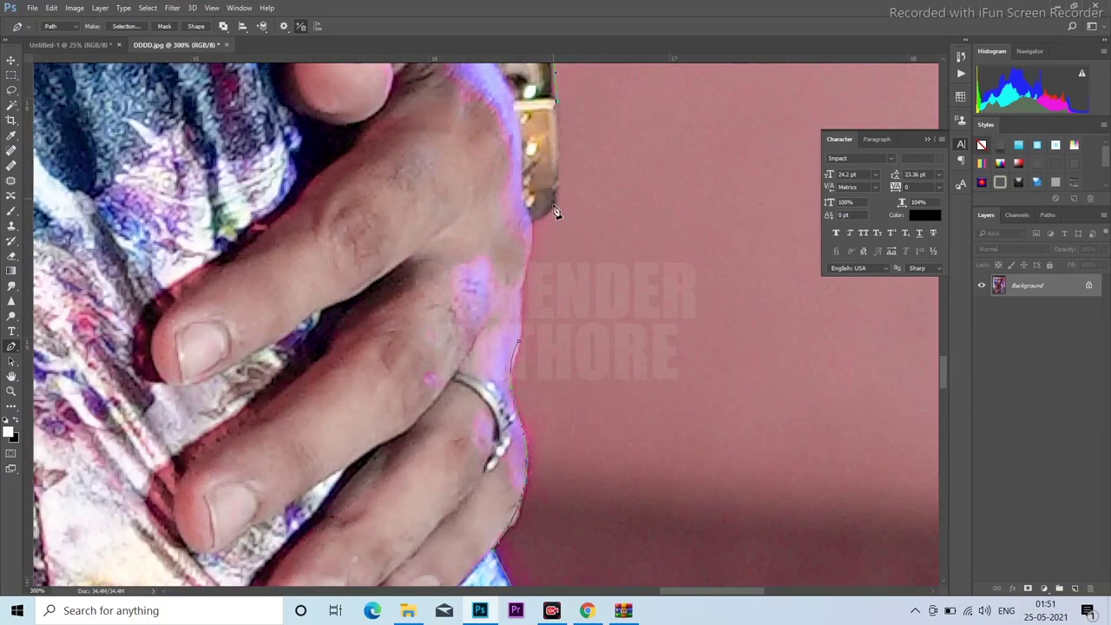
{"action": "scroll", "coordinate": [527, 270], "scroll_direction": "down", "scroll_amount": 2}
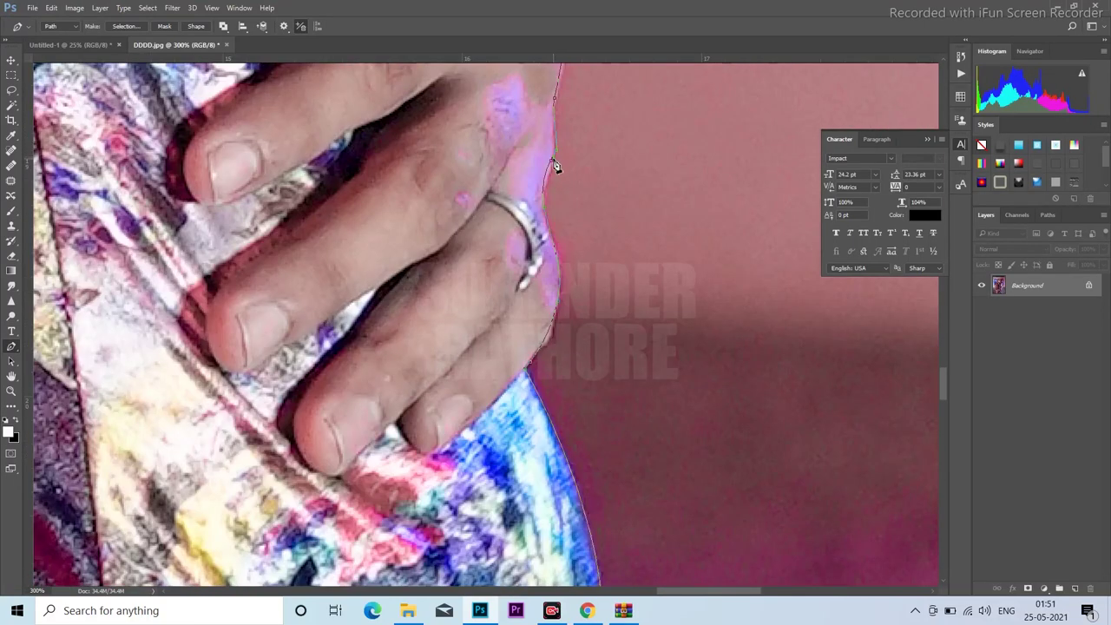
{"action": "left_click", "coordinate": [556, 165]}
Turn the path into a selection, copy the couple to Layer 1, and hide Background.
{"action": "key", "text": "ctrl+0"}
{"action": "key", "text": "ctrl+Return"}
{"action": "right_click", "coordinate": [549, 210]}
{"action": "left_click", "coordinate": [571, 240]}
{"action": "left_click", "coordinate": [618, 209]}
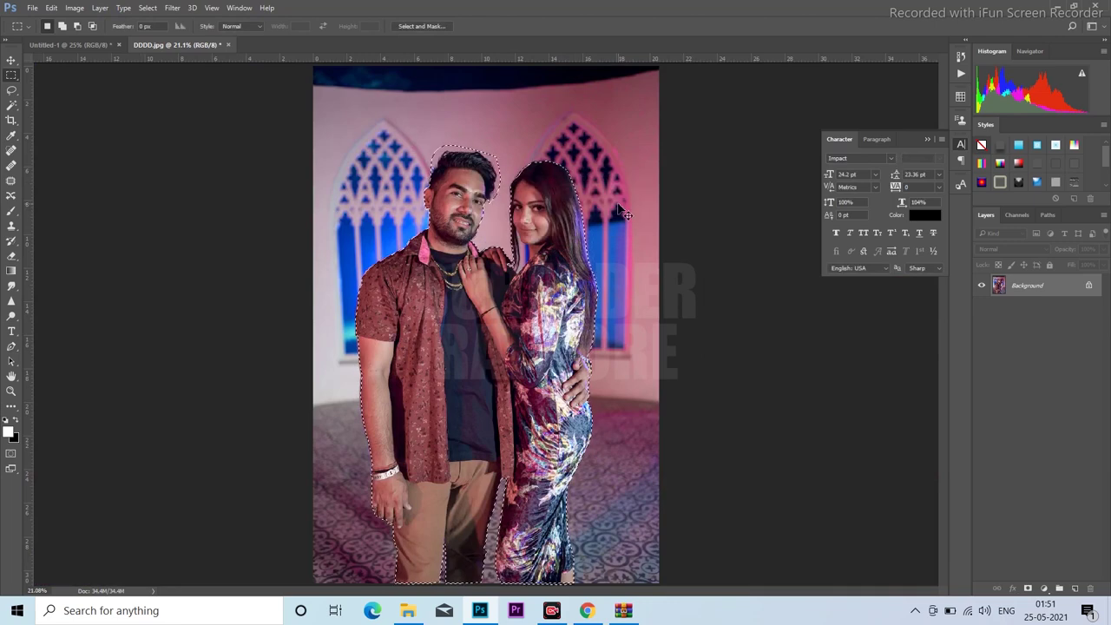
{"action": "key", "text": "ctrl+j"}
{"action": "left_click", "coordinate": [982, 308]}
Save the document as DDDD.psd in Photoshop format, accepting compatibility options.
{"action": "key", "text": "ctrl+shift+s"}
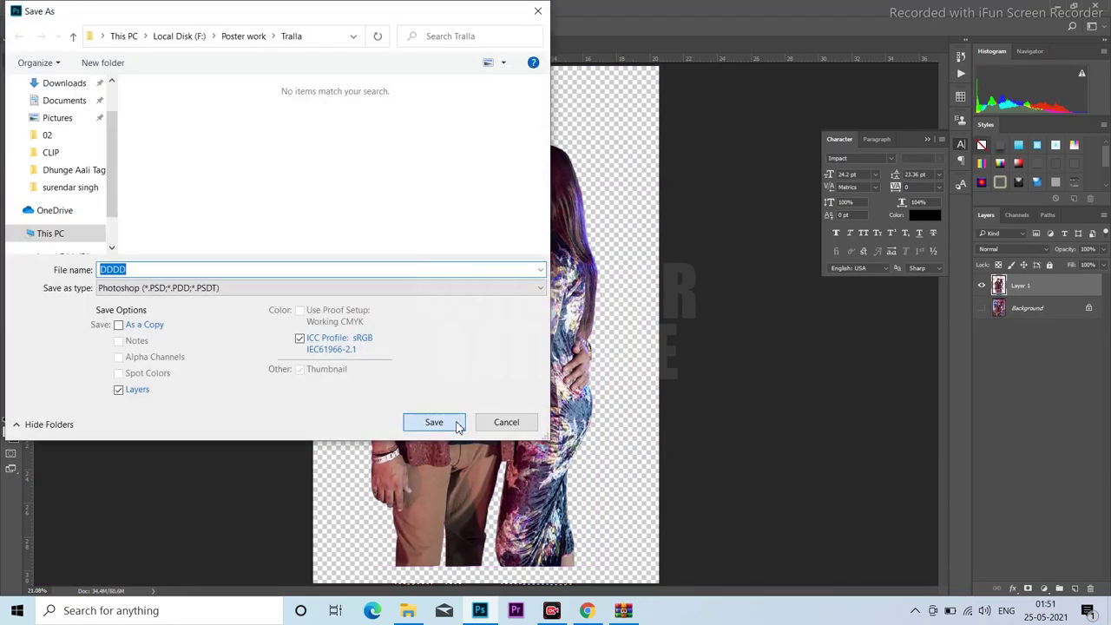
{"action": "key", "text": "Return"}
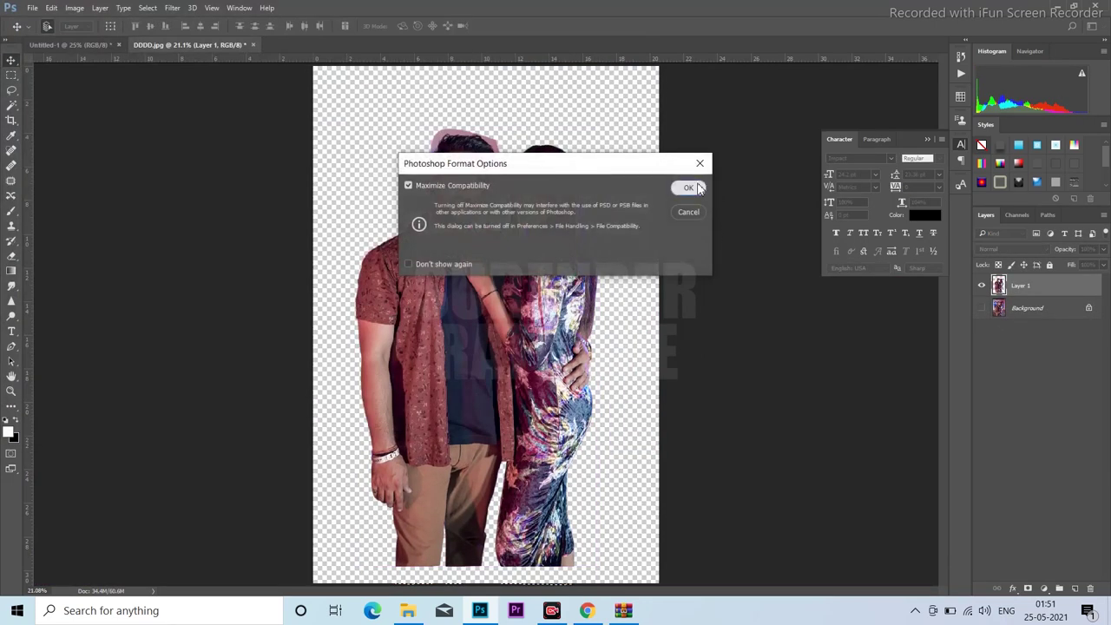
{"action": "key", "text": "Return"}
{"action": "left_click", "coordinate": [560, 244], "text": "ctrl"}
{"action": "left_click", "coordinate": [560, 244], "text": "ctrl"}
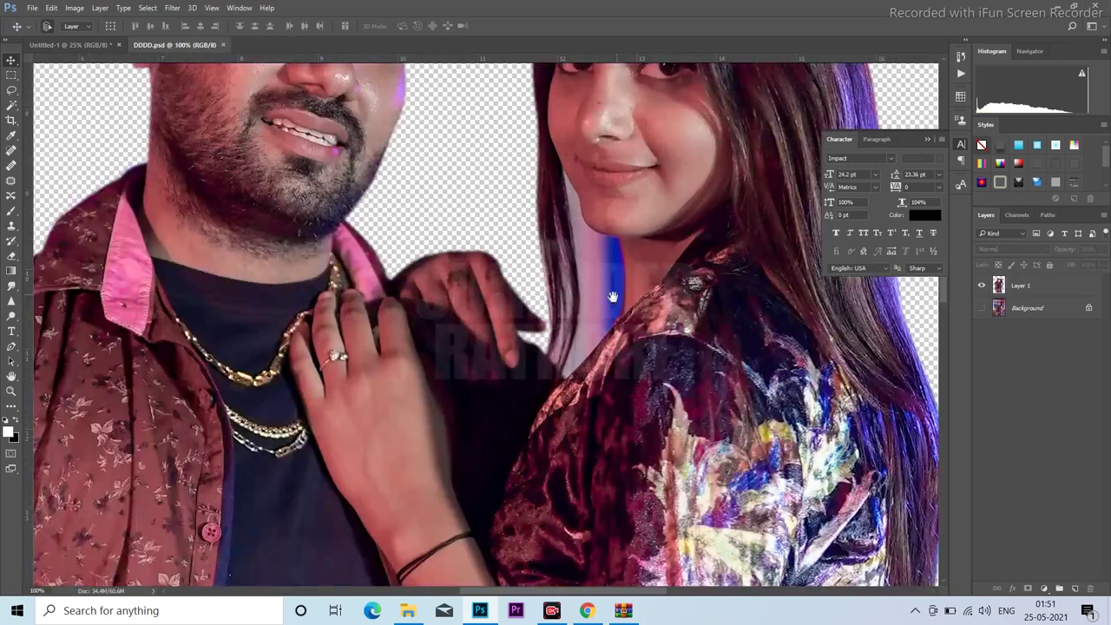
On Layer 1, Magic Wand-select the pale patch and blue strip by the woman's neck.
{"action": "left_click", "coordinate": [599, 309], "text": "ctrl"}
{"action": "left_click", "coordinate": [598, 309]}
{"action": "key", "text": "Return"}
{"action": "key", "text": "w"}
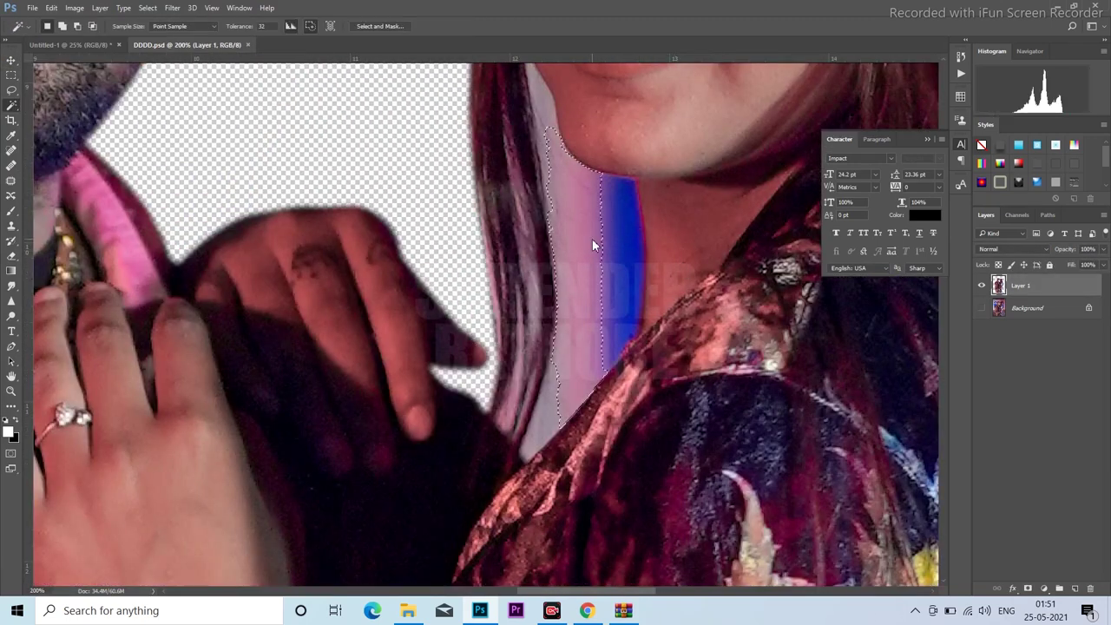
{"action": "scroll", "coordinate": [595, 243], "scroll_direction": "up", "scroll_amount": 2}
{"action": "left_click", "coordinate": [538, 260]}
{"action": "left_click", "coordinate": [615, 304], "text": "shift"}
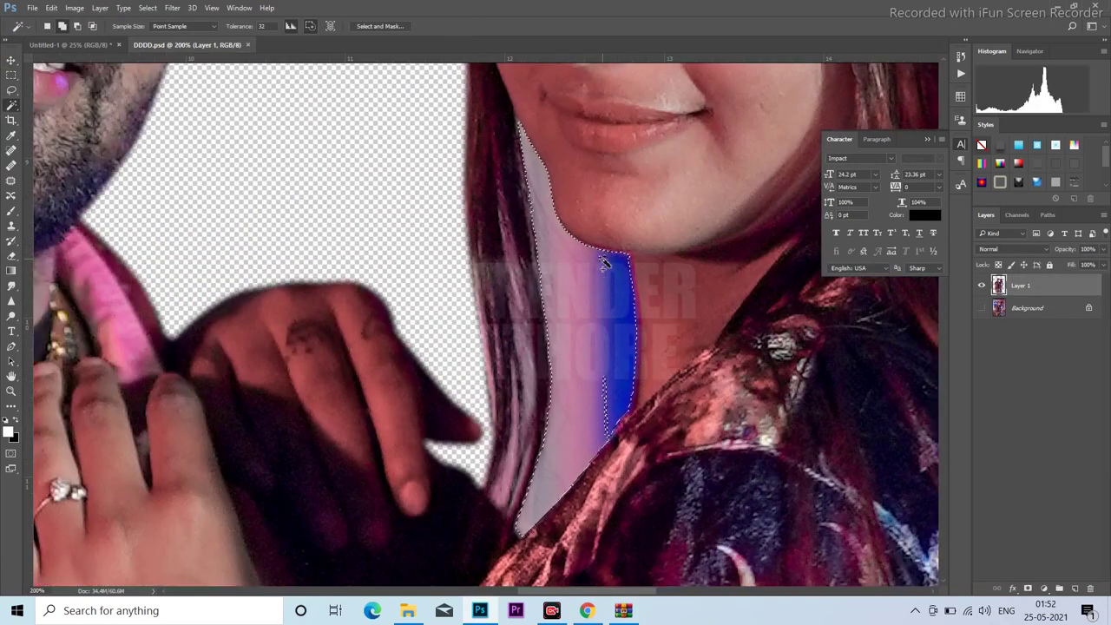
{"action": "left_click", "coordinate": [532, 379], "text": "shift"}
Delete the selected leftover background, deselect, and return to the Move tool.
{"action": "key", "text": "m"}
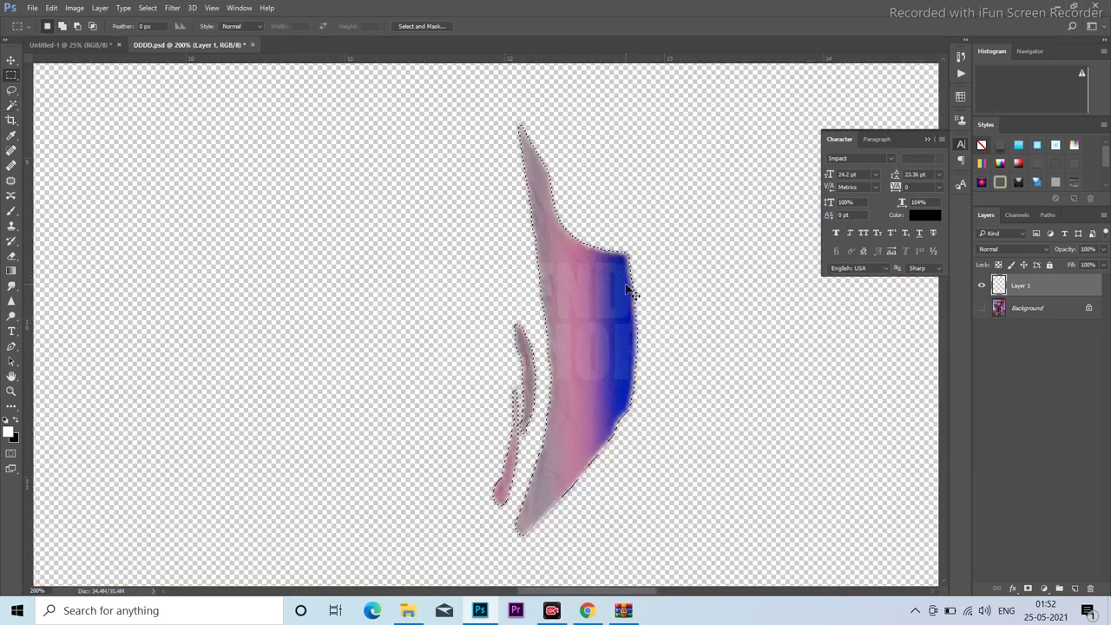
{"action": "right_click", "coordinate": [595, 290]}
{"action": "key", "text": "Delete"}
{"action": "key", "text": "ctrl+d"}
{"action": "key", "text": "v"}
Scroll over the cleaned cutout to check it, then load Layer 1 as a selection.
{"action": "scroll", "coordinate": [560, 306], "scroll_direction": "down", "scroll_amount": 2}
{"action": "scroll", "coordinate": [547, 291], "scroll_direction": "down", "scroll_amount": 1}
{"action": "scroll", "coordinate": [534, 278], "scroll_direction": "down", "scroll_amount": 1}
{"action": "scroll", "coordinate": [521, 267], "scroll_direction": "down", "scroll_amount": 2}
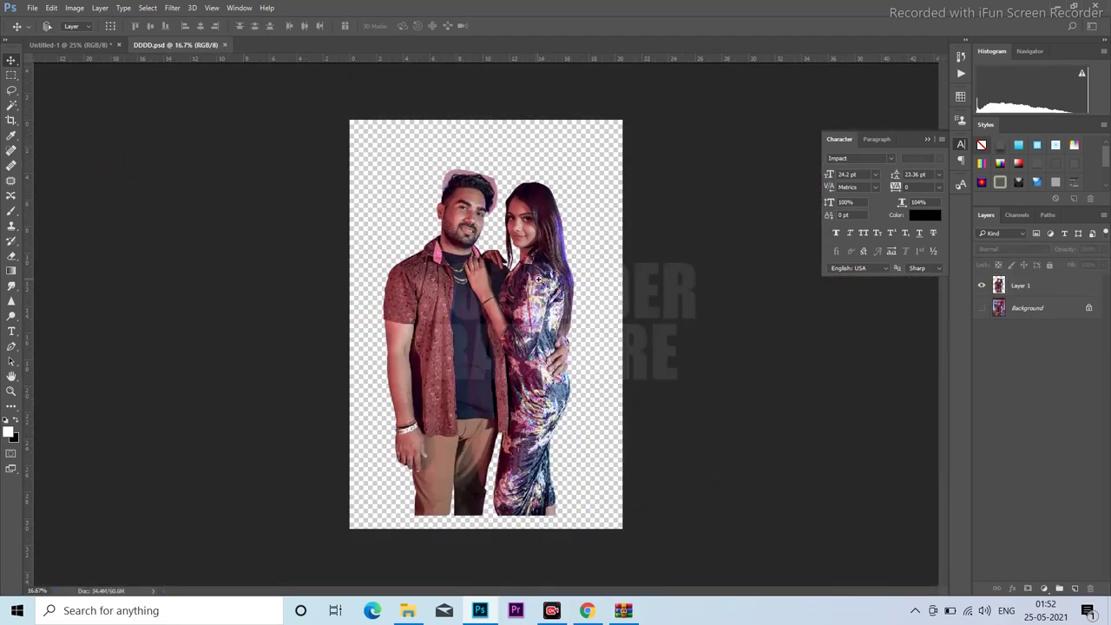
{"action": "scroll", "coordinate": [520, 271], "scroll_direction": "up", "scroll_amount": 3}
{"action": "scroll", "coordinate": [517, 276], "scroll_direction": "down", "scroll_amount": 1}
{"action": "scroll", "coordinate": [516, 281], "scroll_direction": "down", "scroll_amount": 1}
{"action": "scroll", "coordinate": [516, 281], "scroll_direction": "up", "scroll_amount": 1}
{"action": "scroll", "coordinate": [518, 295], "scroll_direction": "up", "scroll_amount": 3}
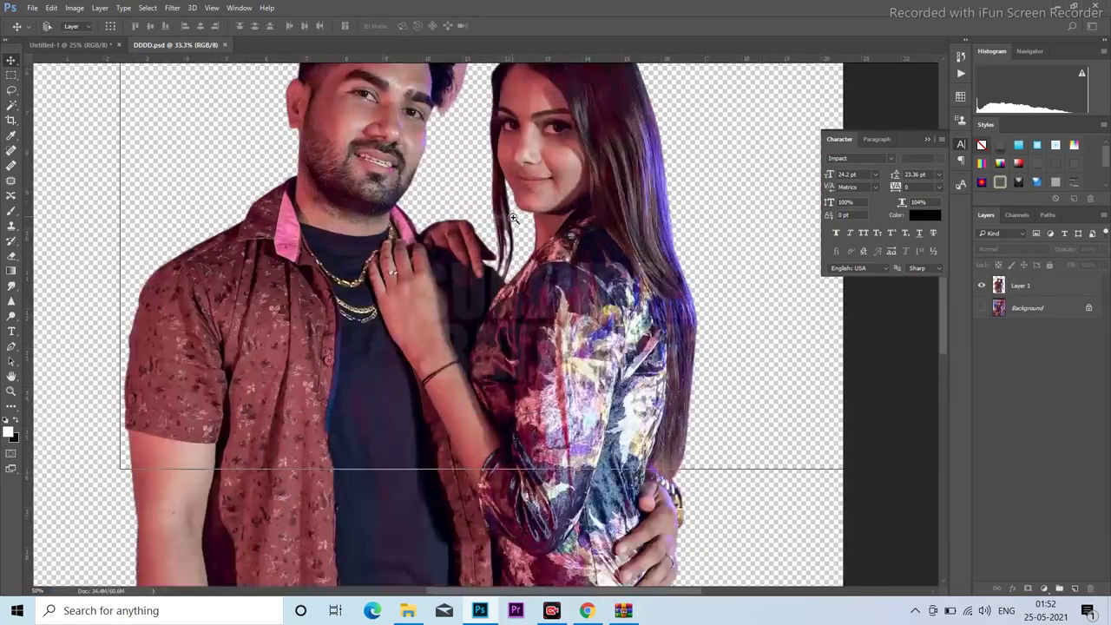
{"action": "scroll", "coordinate": [521, 322], "scroll_direction": "up", "scroll_amount": 2}
{"action": "scroll", "coordinate": [525, 359], "scroll_direction": "down", "scroll_amount": 1}
{"action": "scroll", "coordinate": [525, 359], "scroll_direction": "down", "scroll_amount": 1}
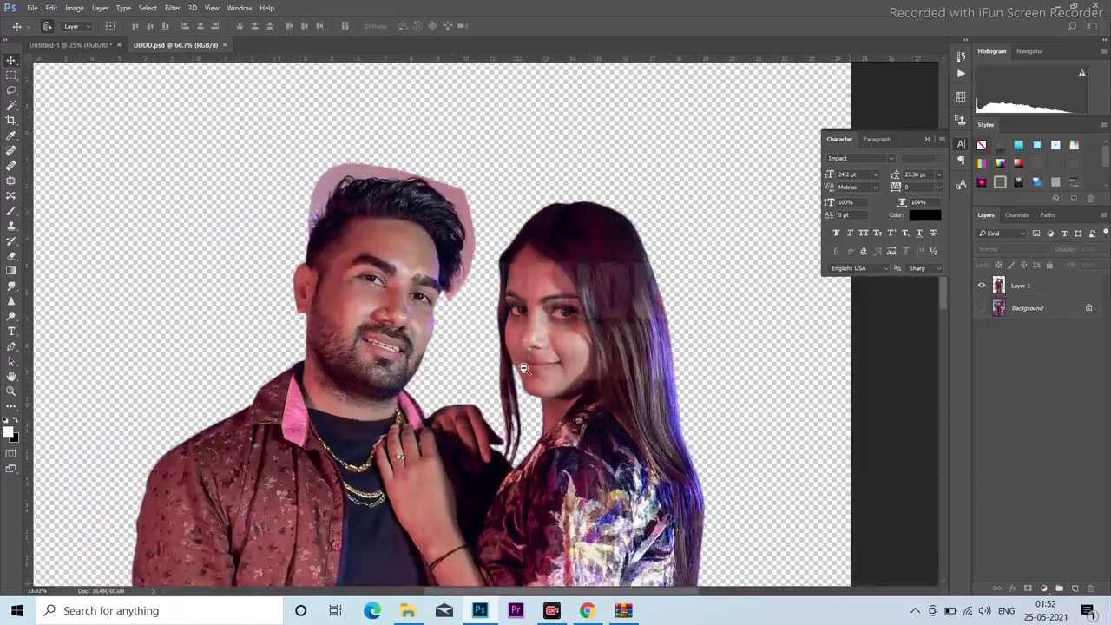
{"action": "scroll", "coordinate": [516, 330], "scroll_direction": "down", "scroll_amount": 2}
{"action": "scroll", "coordinate": [504, 286], "scroll_direction": "down", "scroll_amount": 1}
{"action": "scroll", "coordinate": [498, 258], "scroll_direction": "up", "scroll_amount": 1}
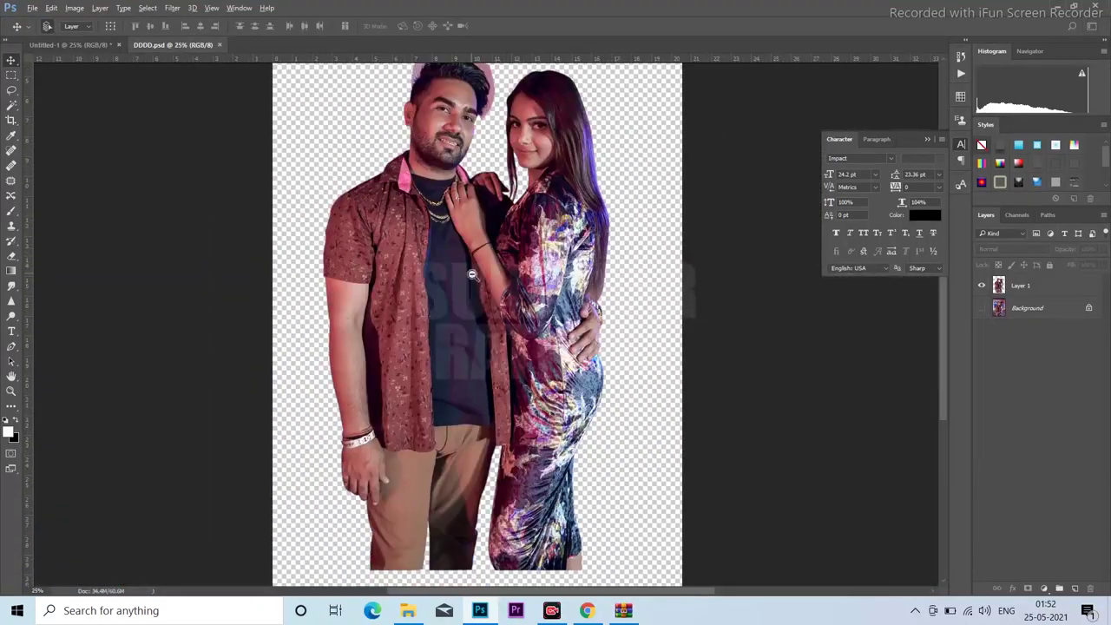
{"action": "scroll", "coordinate": [521, 257], "scroll_direction": "up", "scroll_amount": 1}
{"action": "scroll", "coordinate": [738, 233], "scroll_direction": "up", "scroll_amount": 2}
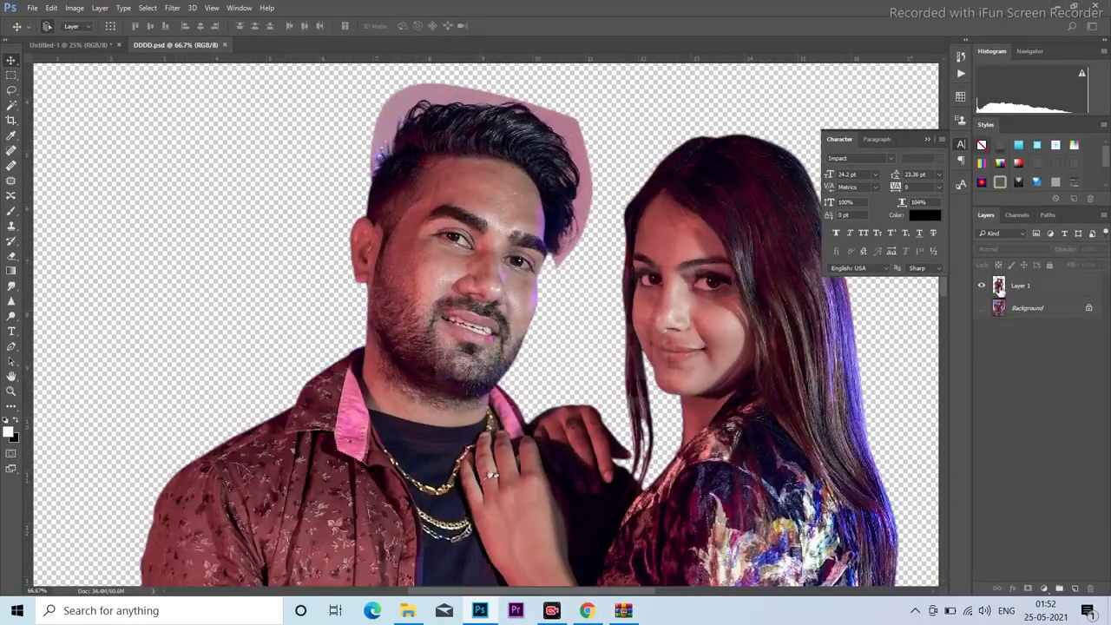
{"action": "left_click", "coordinate": [999, 287], "text": "ctrl"}
Brush Refine Edge over the man's hair in Select and Mask, then copy the result to Layer 2.
{"action": "key", "text": "m"}
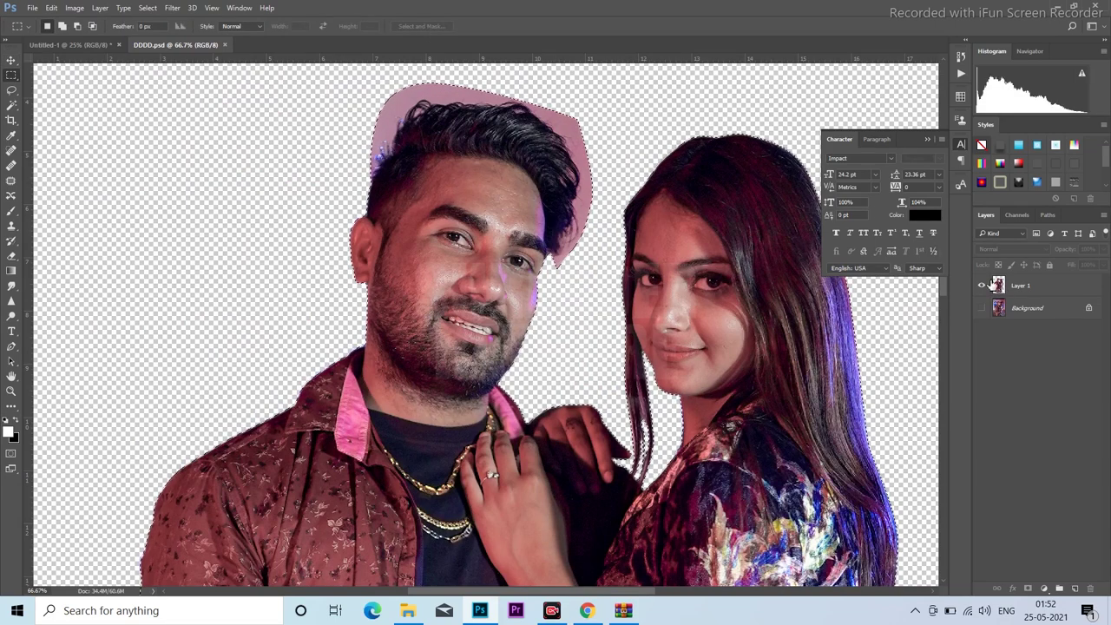
{"action": "left_click", "coordinate": [424, 27]}
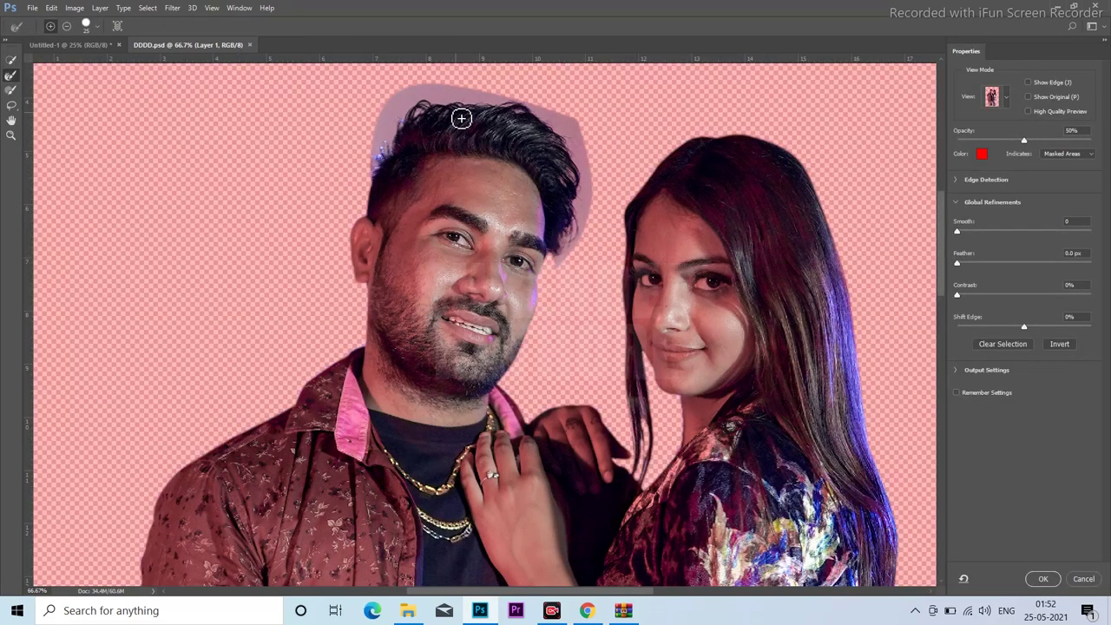
{"action": "mouse_move", "coordinate": [393, 116]}
{"action": "left_mouse_down"}
{"action": "mouse_move", "coordinate": [394, 132]}
{"action": "mouse_move", "coordinate": [495, 100]}
{"action": "mouse_move", "coordinate": [530, 108]}
{"action": "mouse_move", "coordinate": [589, 181]}
{"action": "left_mouse_up"}
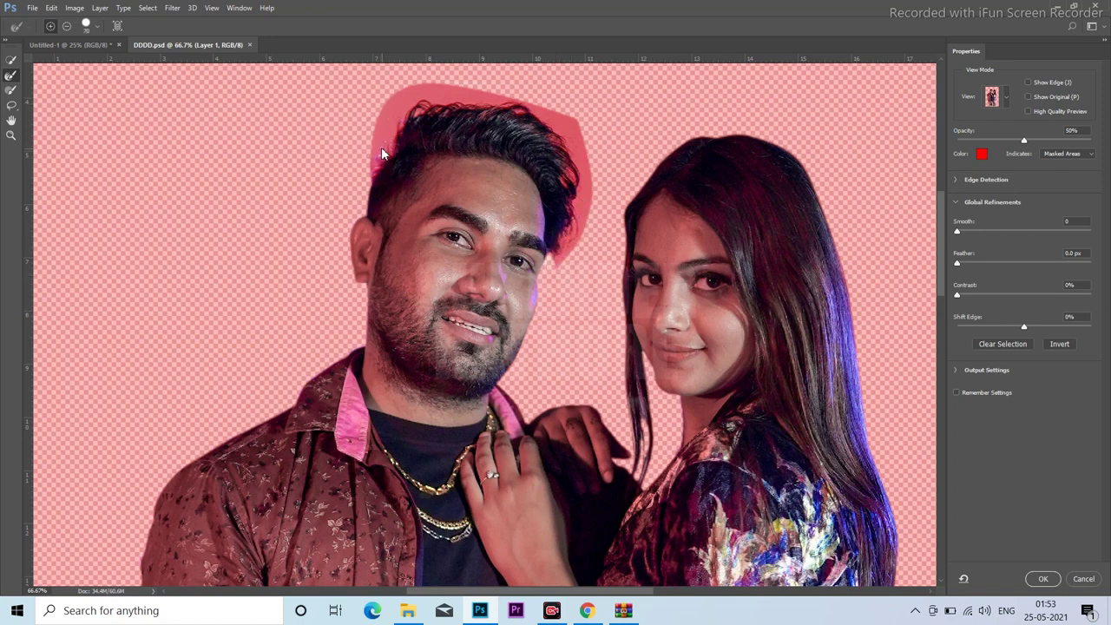
{"action": "left_click_drag", "start_coordinate": [377, 153], "coordinate": [392, 115]}
{"action": "key", "text": "Return"}
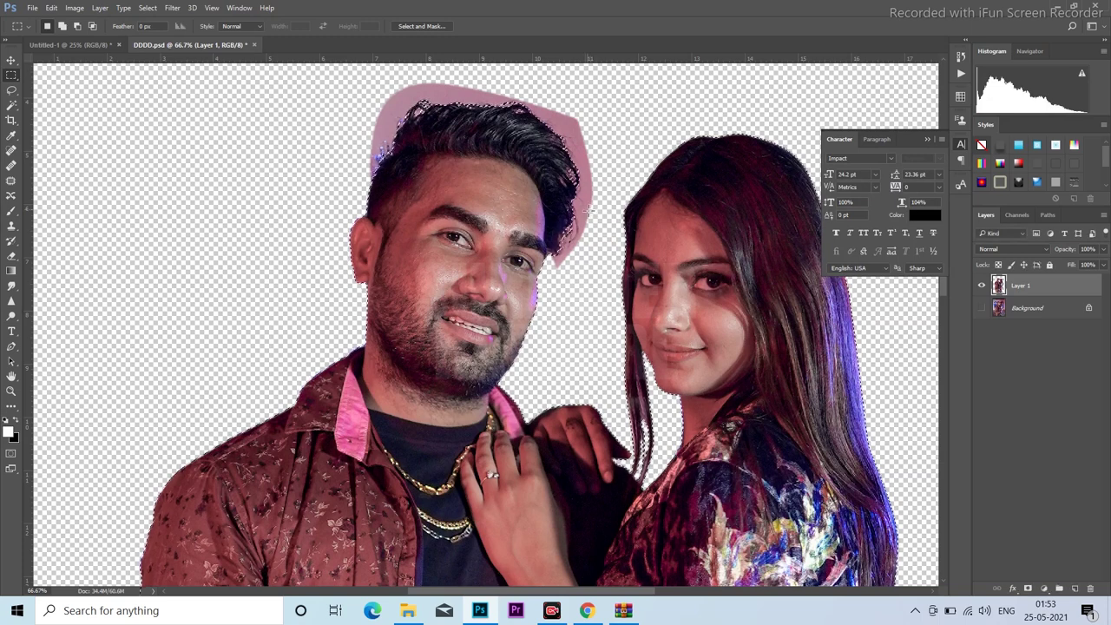
{"action": "key", "text": "ctrl+j"}
Hide Layer 1, zoom out to see the whole cut-out, and save DDDD.psd.
{"action": "left_click", "coordinate": [982, 308]}
{"action": "key", "text": "v"}
{"action": "left_click", "coordinate": [548, 264], "text": "alt"}
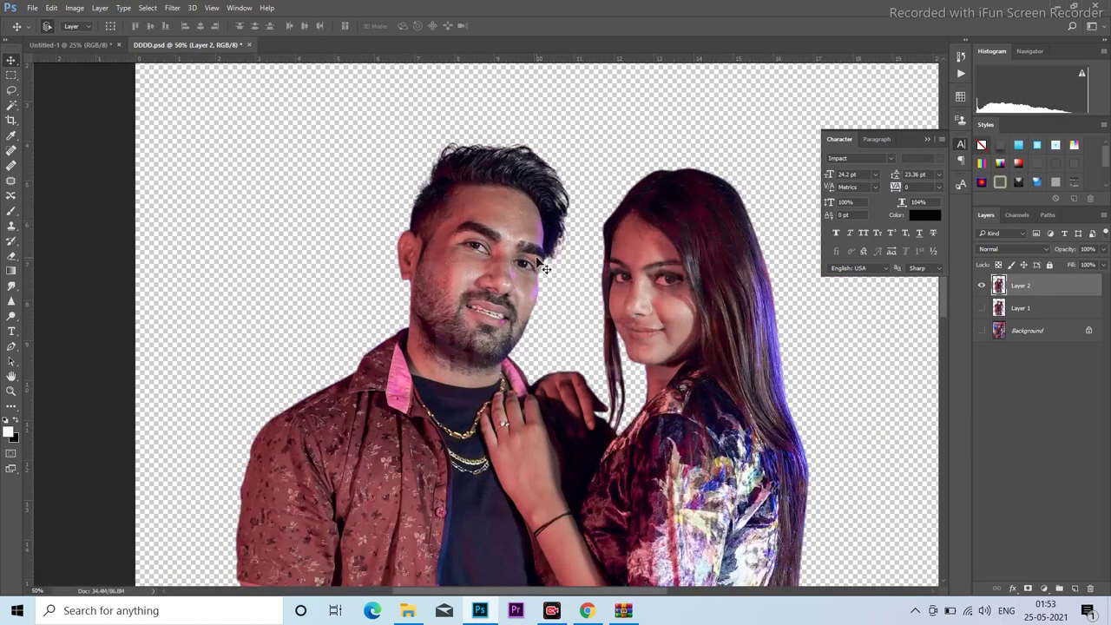
{"action": "left_click", "coordinate": [540, 257], "text": "alt"}
{"action": "left_click", "coordinate": [601, 328], "text": "alt"}
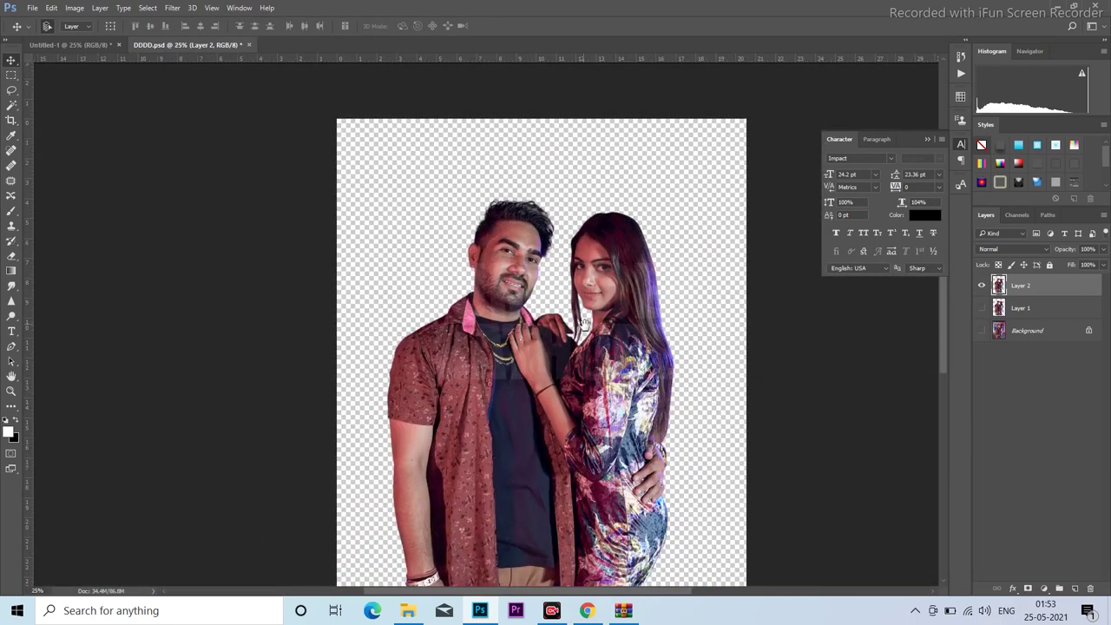
{"action": "key", "text": "ctrl+s"}
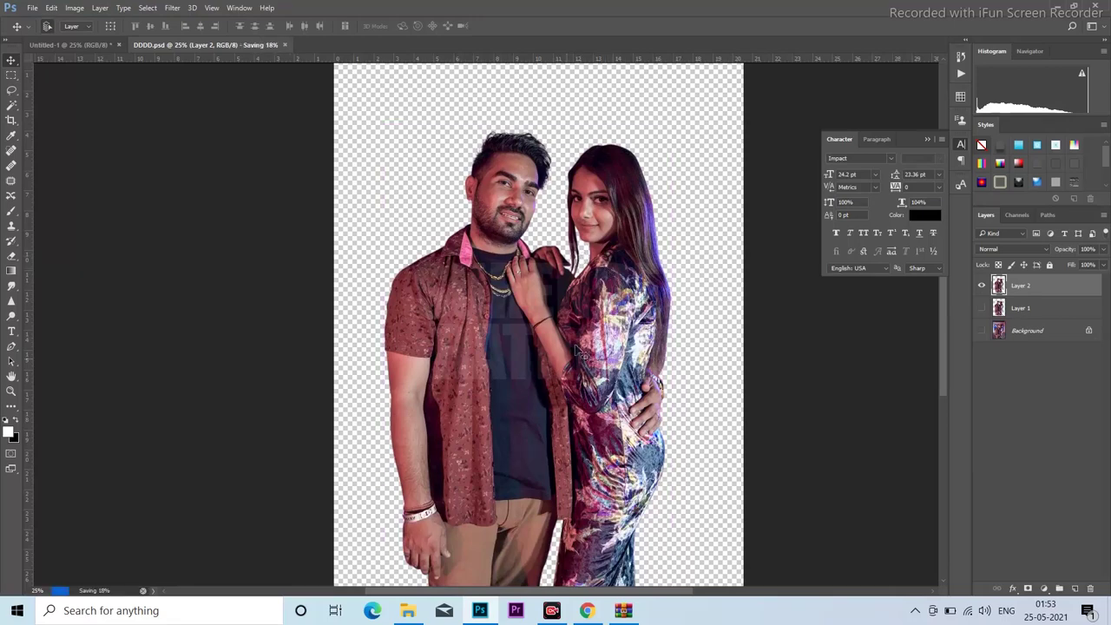
Zoom in to 100% on the man's hair and switch to Quick Selection.
{"action": "left_click", "coordinate": [547, 155], "text": "ctrl"}
{"action": "left_click", "coordinate": [552, 156], "text": "ctrl"}
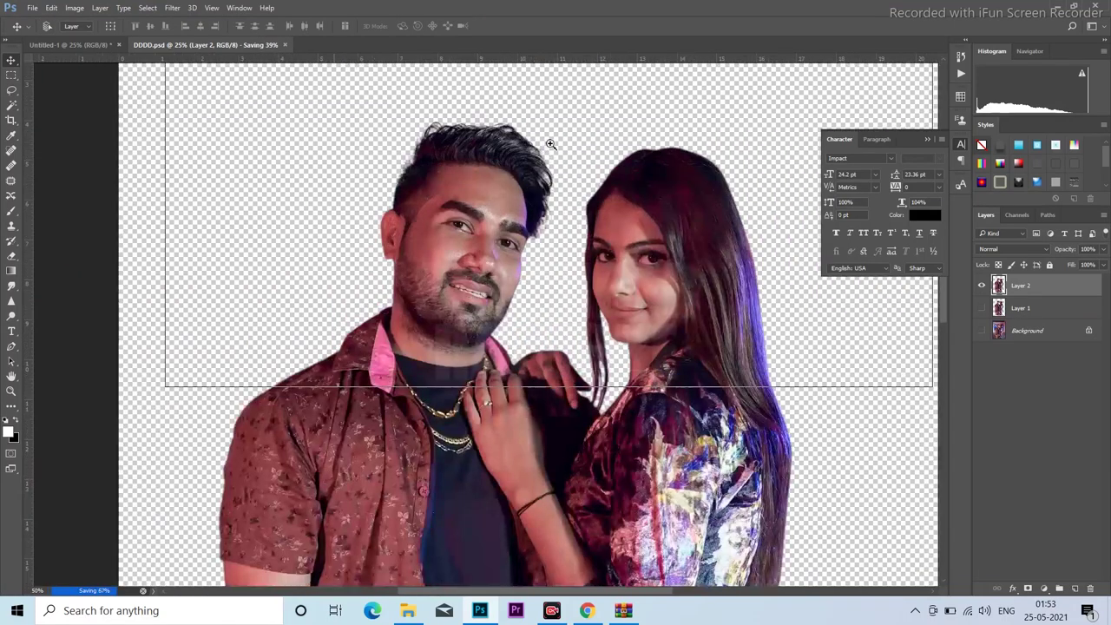
{"action": "left_click", "coordinate": [554, 158], "text": "ctrl"}
{"action": "left_click", "coordinate": [554, 157], "text": "ctrl"}
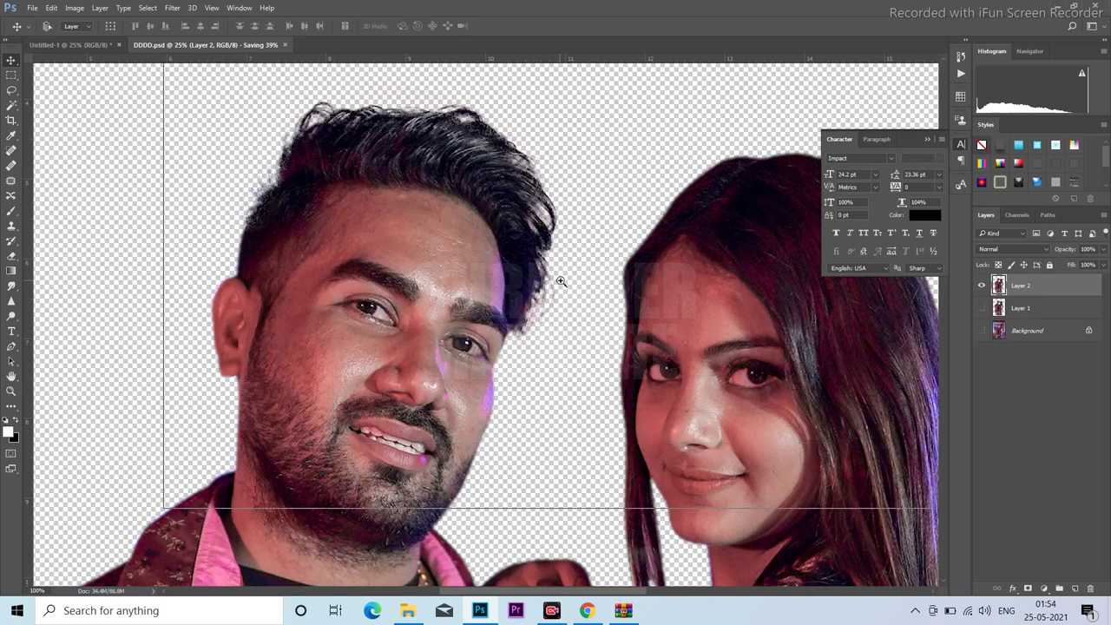
{"action": "scroll", "coordinate": [564, 299], "scroll_direction": "up", "scroll_amount": 5}
{"action": "key", "text": "w"}
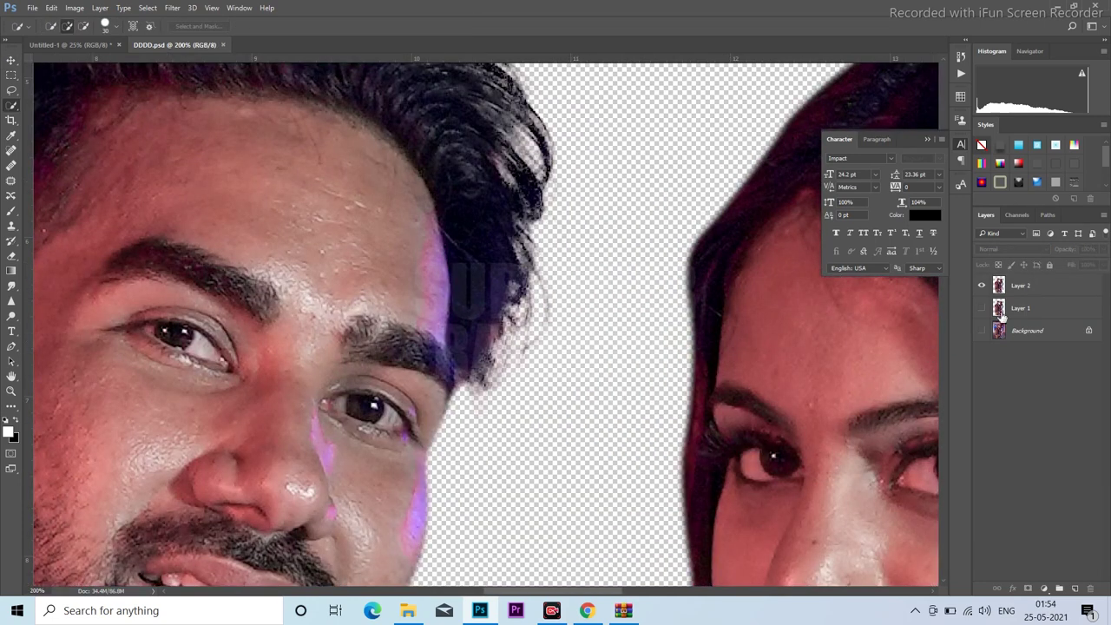
Make Layer 2 active and set the Eraser brush to 50 px.
{"action": "left_click", "coordinate": [1012, 310]}
{"action": "left_click", "coordinate": [1021, 285]}
{"action": "key", "text": "e"}
{"action": "key", "text": "bracketleft"}
{"action": "key", "text": "bracketleft"}
{"action": "key", "text": "bracketleft"}
{"action": "scroll", "coordinate": [531, 388], "scroll_direction": "down", "scroll_amount": 2}
{"action": "scroll", "coordinate": [539, 347], "scroll_direction": "down", "scroll_amount": 3}
{"action": "scroll", "coordinate": [273, 191], "scroll_direction": "down", "scroll_amount": 1}
{"action": "scroll", "coordinate": [376, 284], "scroll_direction": "up", "scroll_amount": 3}
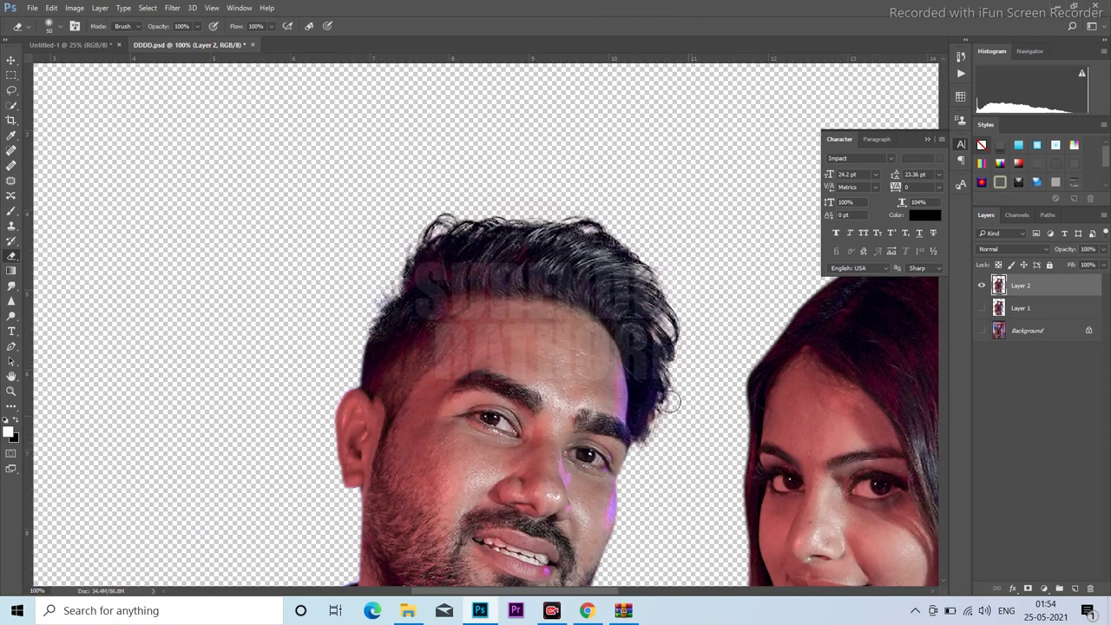
Switch back to the Move tool and save DDDD.psd again.
{"action": "key", "text": "v"}
{"action": "scroll", "coordinate": [573, 296], "scroll_direction": "down", "scroll_amount": 1}
{"action": "scroll", "coordinate": [573, 296], "scroll_direction": "down", "scroll_amount": 1}
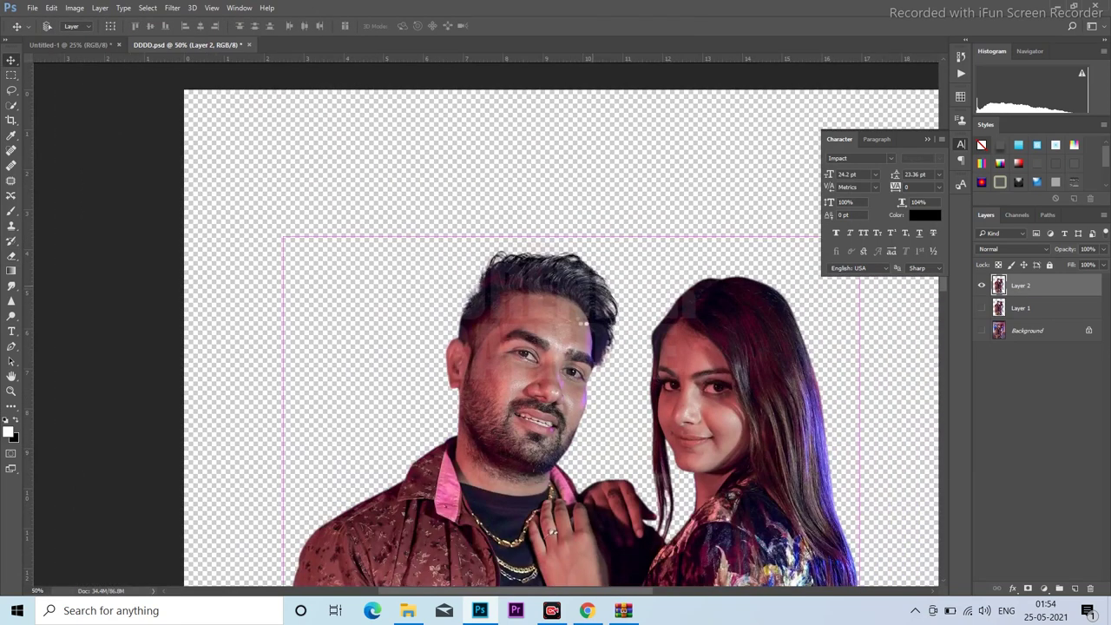
{"action": "key", "text": "ctrl+s"}
Switch to the Untitled-1 document, then bring the web browser to the front.
{"action": "scroll", "coordinate": [553, 272], "scroll_direction": "down", "scroll_amount": 1}
{"action": "scroll", "coordinate": [553, 272], "scroll_direction": "down", "scroll_amount": 1}
{"action": "scroll", "coordinate": [553, 271], "scroll_direction": "down", "scroll_amount": 1}
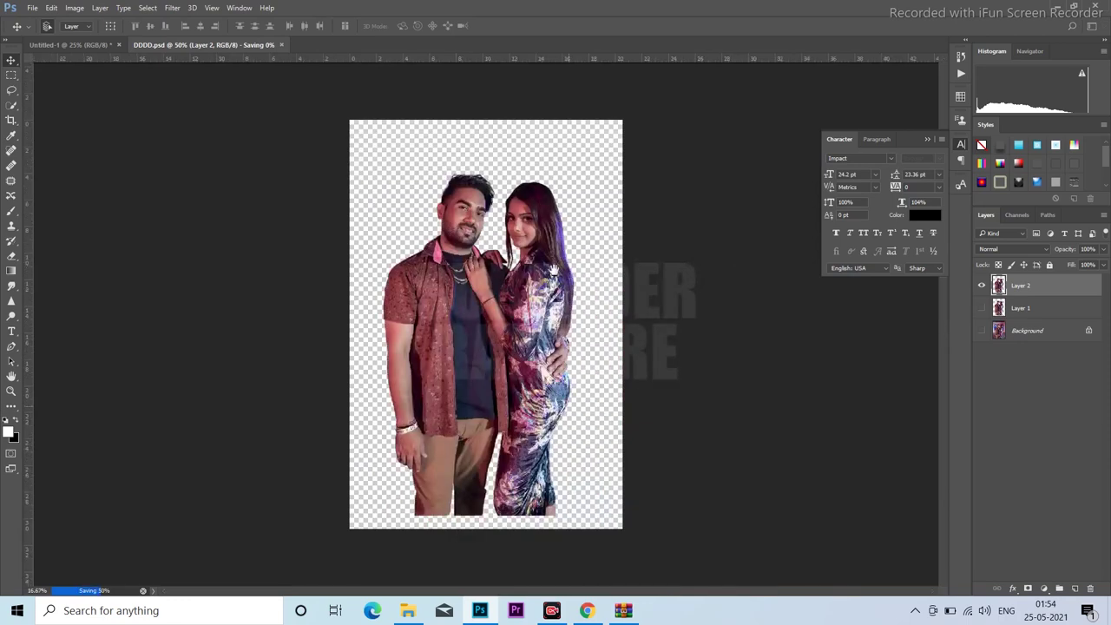
{"action": "scroll", "coordinate": [553, 269], "scroll_direction": "up", "scroll_amount": 1}
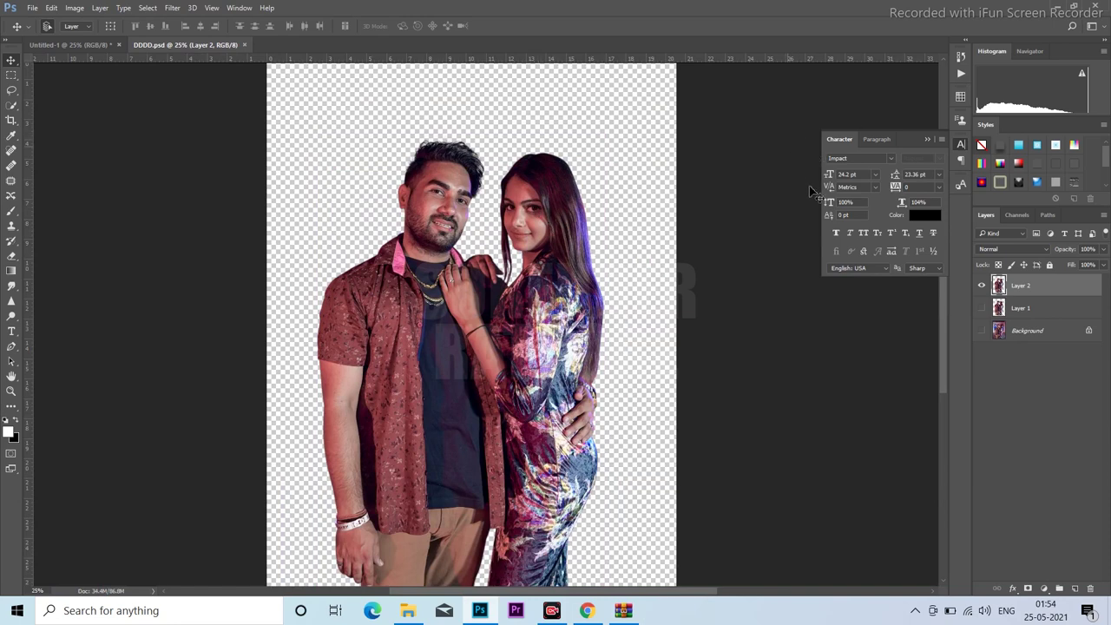
{"action": "scroll", "coordinate": [587, 224], "scroll_direction": "down", "scroll_amount": 1}
{"action": "scroll", "coordinate": [587, 224], "scroll_direction": "down", "scroll_amount": 1}
{"action": "scroll", "coordinate": [587, 224], "scroll_direction": "up", "scroll_amount": 1}
{"action": "scroll", "coordinate": [587, 224], "scroll_direction": "up", "scroll_amount": 1}
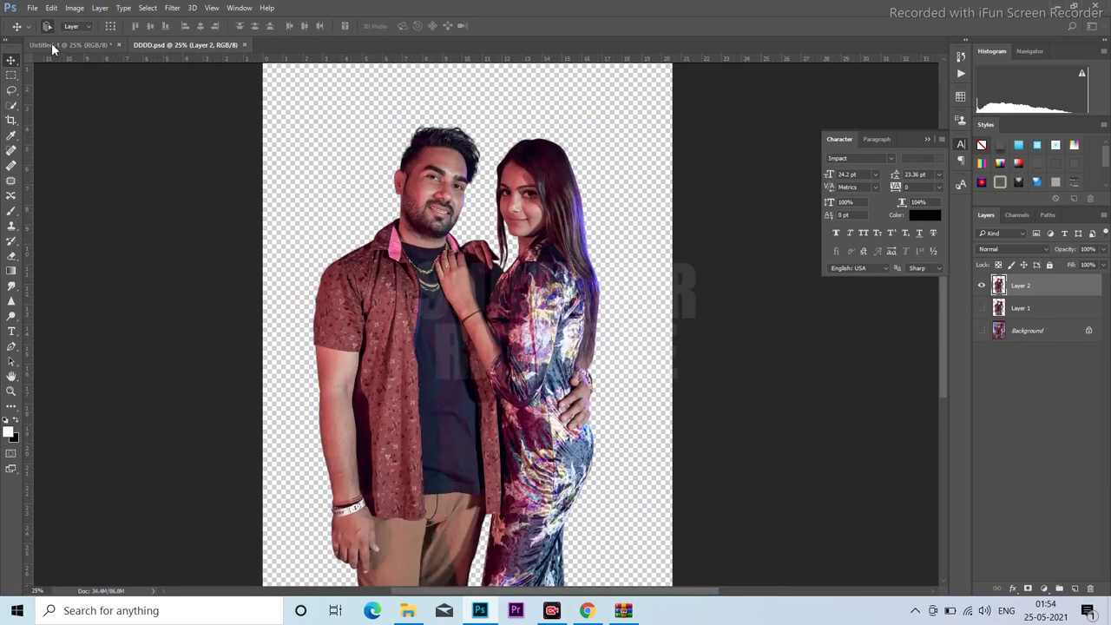
{"action": "left_click", "coordinate": [70, 44]}
{"action": "left_click", "coordinate": [590, 612]}
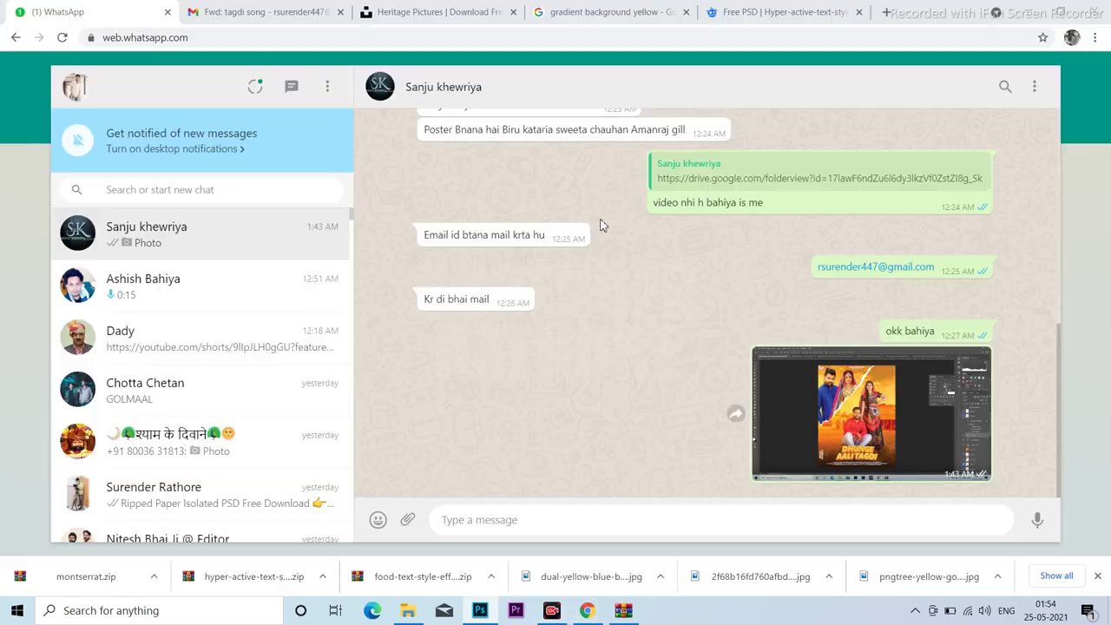
Open a new Chrome tab and search Google for 'Tarala pic'.
{"action": "left_click", "coordinate": [792, 11]}
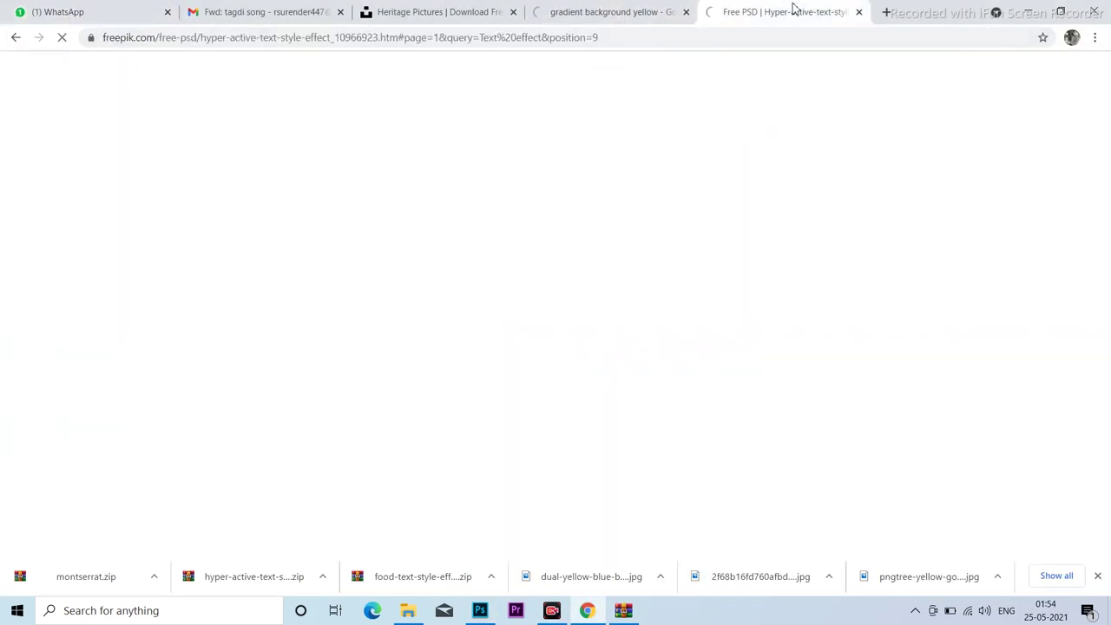
{"action": "left_click", "coordinate": [887, 12]}
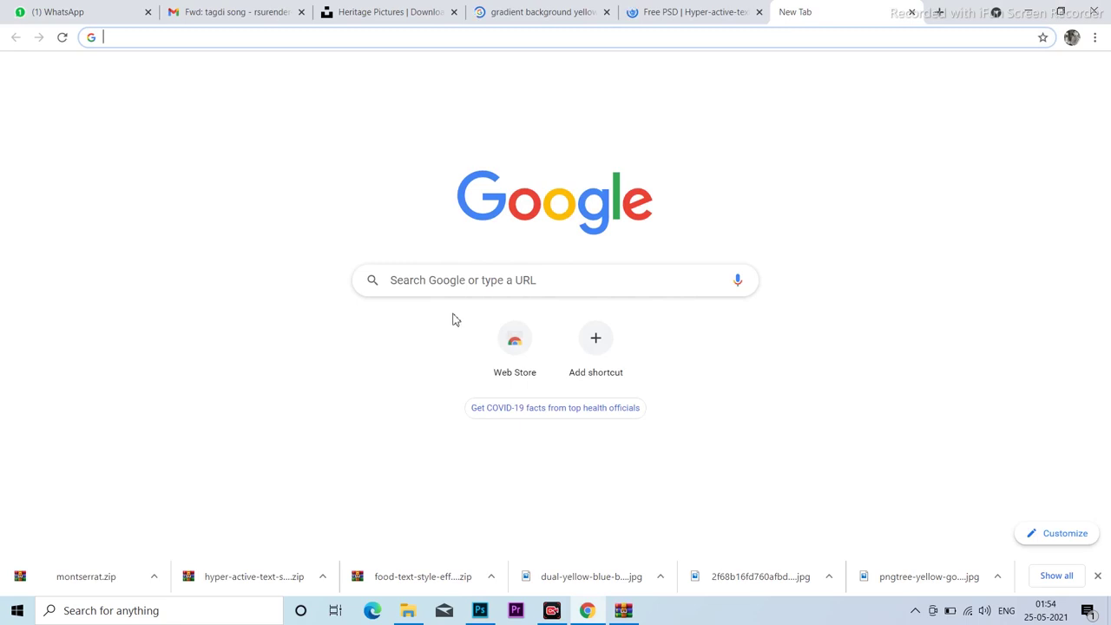
{"action": "left_click", "coordinate": [503, 280]}
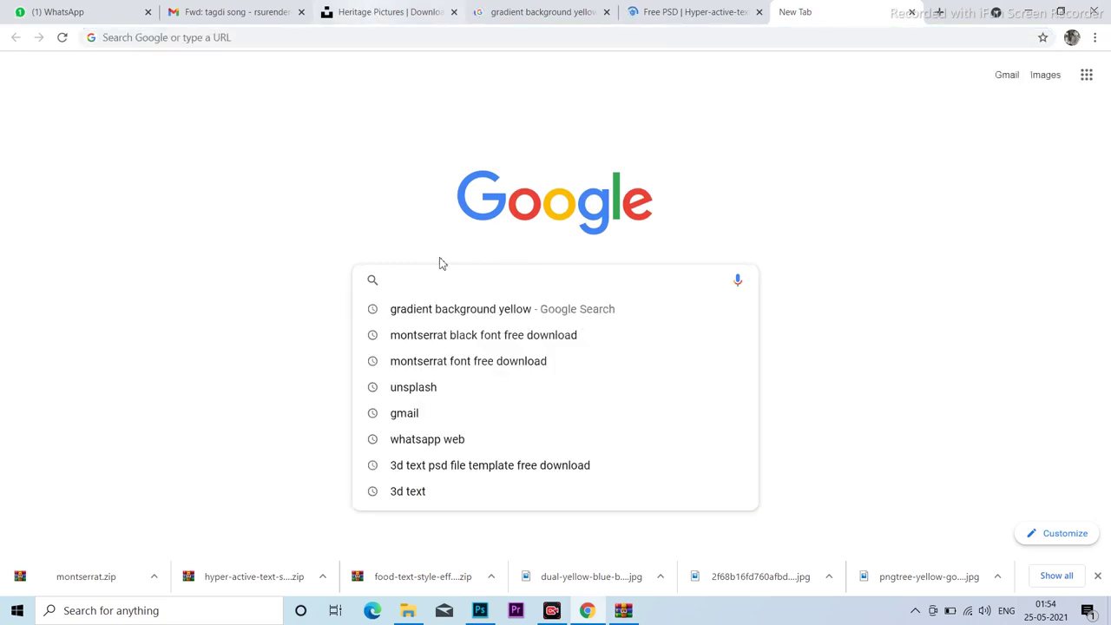
{"action": "type", "text": "Tarala"}
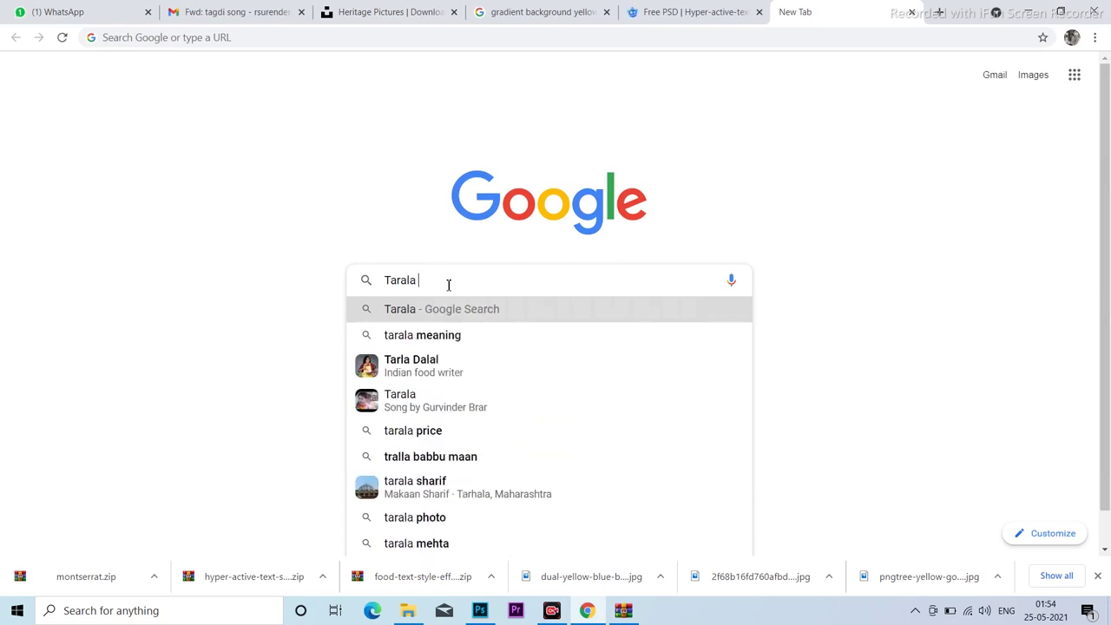
{"action": "type", "text": " pi"}
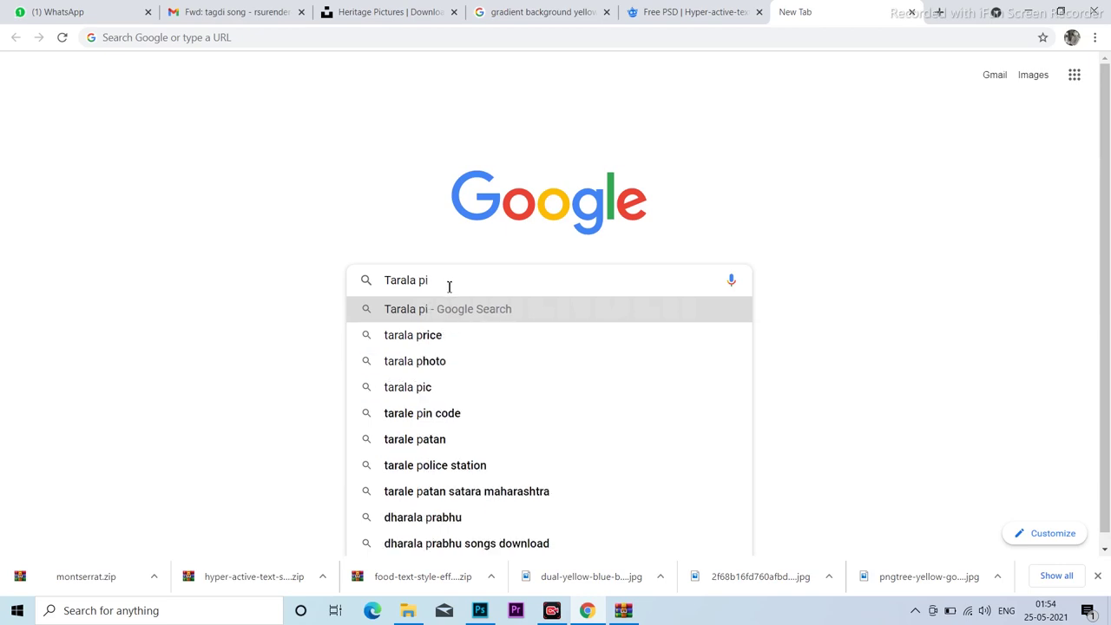
{"action": "type", "text": "c"}
{"action": "left_click", "coordinate": [430, 318]}
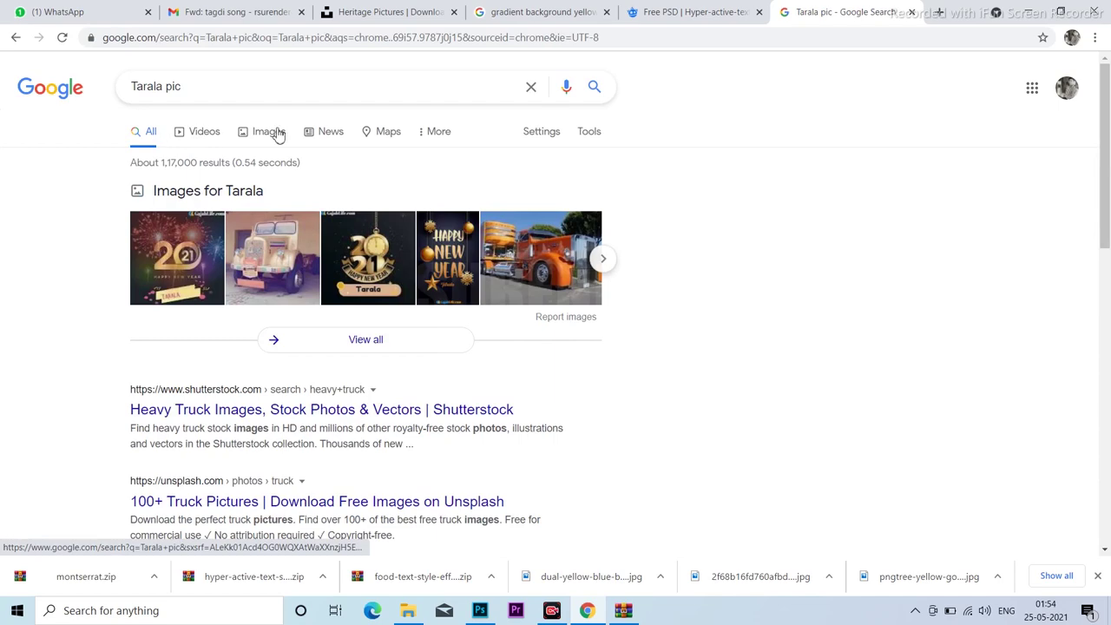
Show image results for 'Tarala pic' and scroll through them.
{"action": "left_click", "coordinate": [276, 133]}
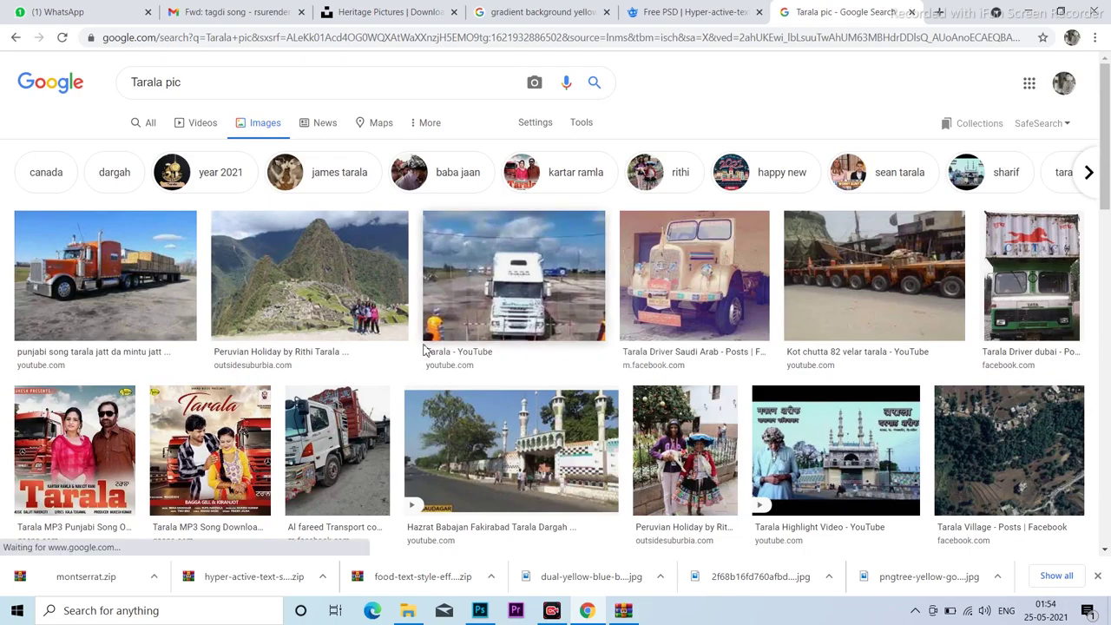
{"action": "scroll", "coordinate": [424, 350], "scroll_direction": "down", "scroll_amount": 3}
{"action": "scroll", "coordinate": [423, 352], "scroll_direction": "down", "scroll_amount": 3}
{"action": "scroll", "coordinate": [425, 354], "scroll_direction": "down", "scroll_amount": 3}
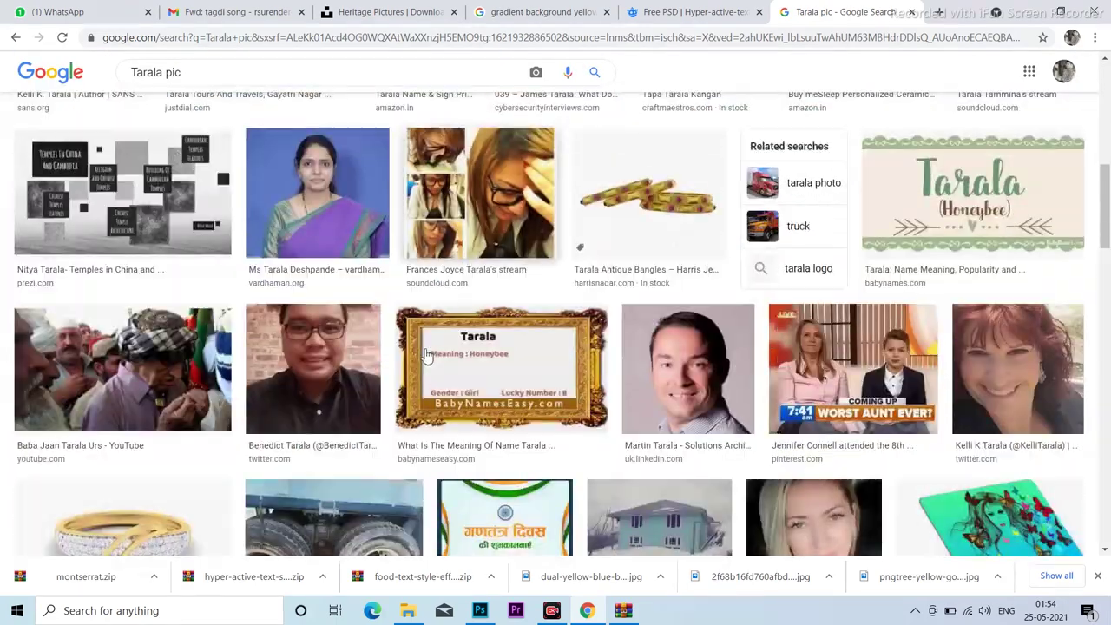
{"action": "scroll", "coordinate": [425, 357], "scroll_direction": "down", "scroll_amount": 3}
{"action": "scroll", "coordinate": [426, 359], "scroll_direction": "down", "scroll_amount": 3}
{"action": "scroll", "coordinate": [426, 374], "scroll_direction": "down", "scroll_amount": 3}
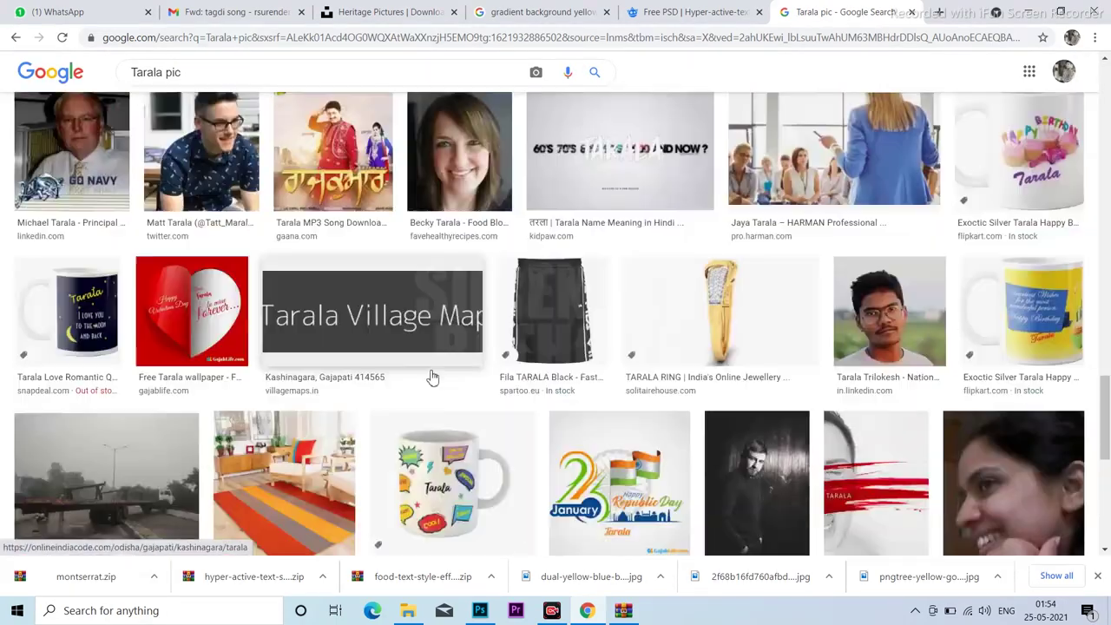
{"action": "scroll", "coordinate": [432, 379], "scroll_direction": "down", "scroll_amount": 3}
{"action": "scroll", "coordinate": [431, 373], "scroll_direction": "down", "scroll_amount": 3}
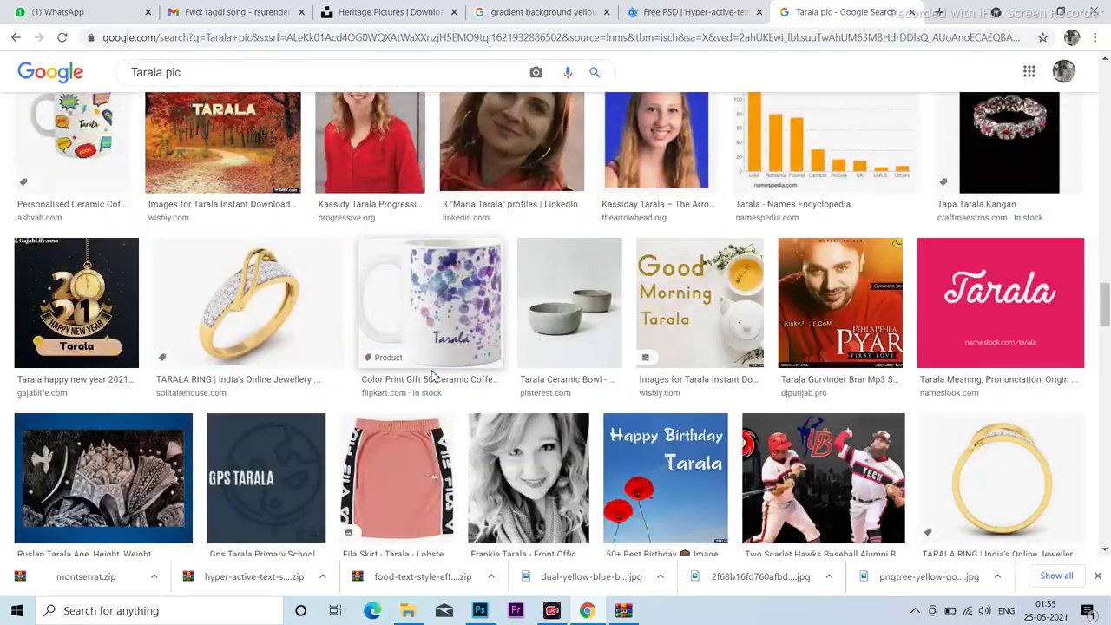
{"action": "scroll", "coordinate": [435, 380], "scroll_direction": "down", "scroll_amount": 2}
{"action": "scroll", "coordinate": [434, 380], "scroll_direction": "down", "scroll_amount": 3}
{"action": "scroll", "coordinate": [434, 380], "scroll_direction": "down", "scroll_amount": 5}
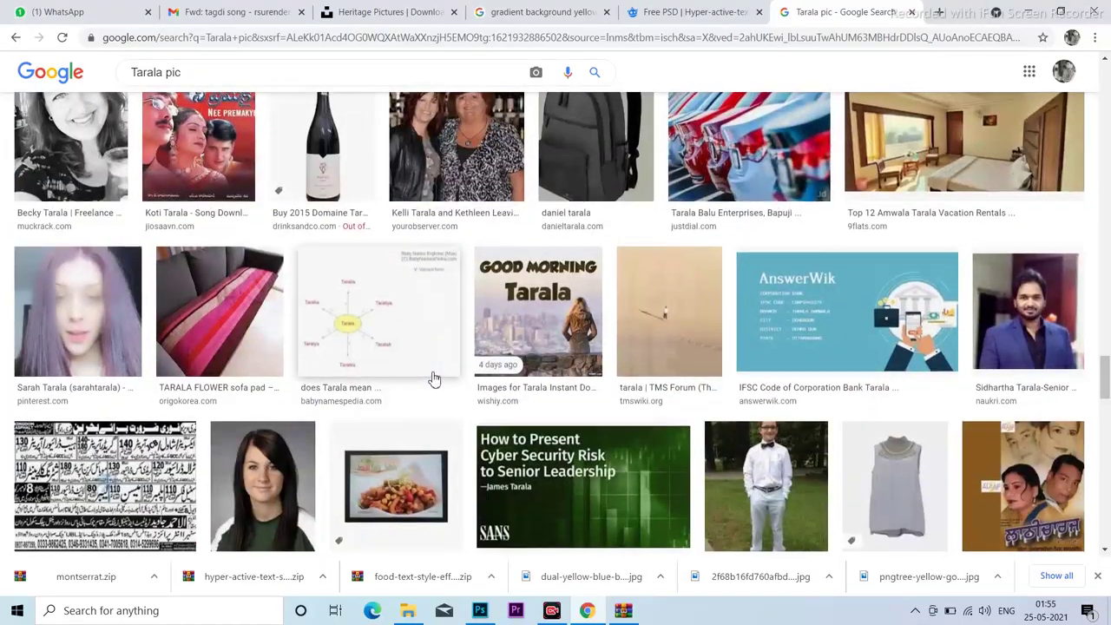
{"action": "scroll", "coordinate": [432, 367], "scroll_direction": "up", "scroll_amount": 10}
{"action": "scroll", "coordinate": [432, 368], "scroll_direction": "up", "scroll_amount": 5}
{"action": "scroll", "coordinate": [438, 374], "scroll_direction": "up", "scroll_amount": 5}
{"action": "scroll", "coordinate": [444, 378], "scroll_direction": "up", "scroll_amount": 5}
{"action": "scroll", "coordinate": [443, 377], "scroll_direction": "up", "scroll_amount": 3}
{"action": "scroll", "coordinate": [443, 378], "scroll_direction": "up", "scroll_amount": 3}
Preview the Tarala YouTube truck image, then close the preview.
{"action": "left_click", "coordinate": [466, 310]}
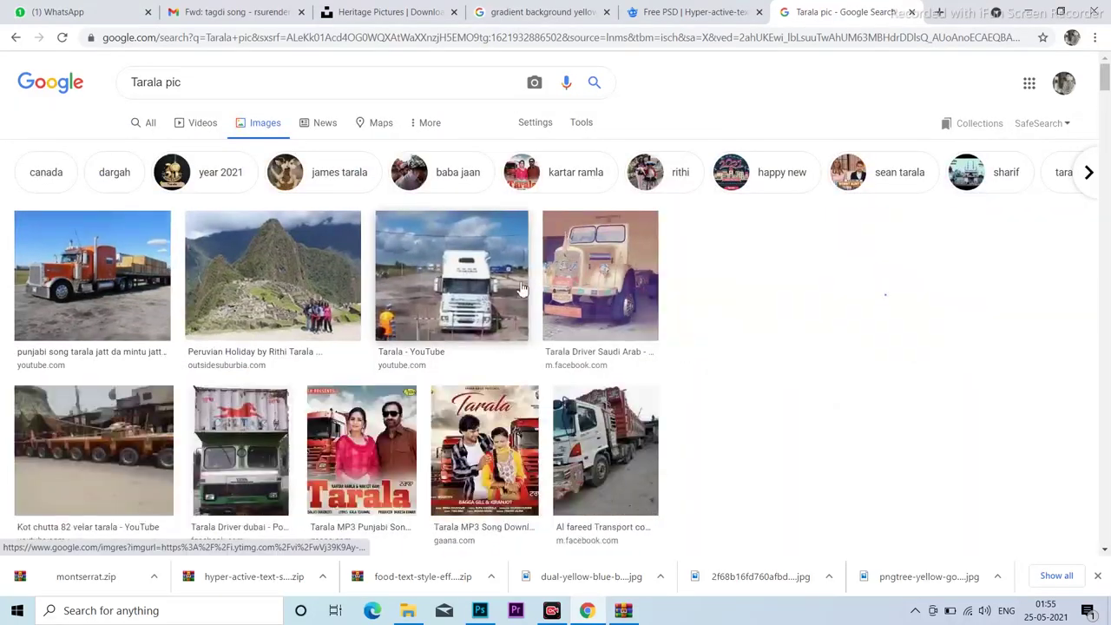
{"action": "scroll", "coordinate": [466, 310], "scroll_direction": "down", "scroll_amount": 3}
{"action": "scroll", "coordinate": [466, 310], "scroll_direction": "down", "scroll_amount": 3}
{"action": "scroll", "coordinate": [745, 378], "scroll_direction": "down", "scroll_amount": 3}
{"action": "scroll", "coordinate": [261, 321], "scroll_direction": "up", "scroll_amount": 5}
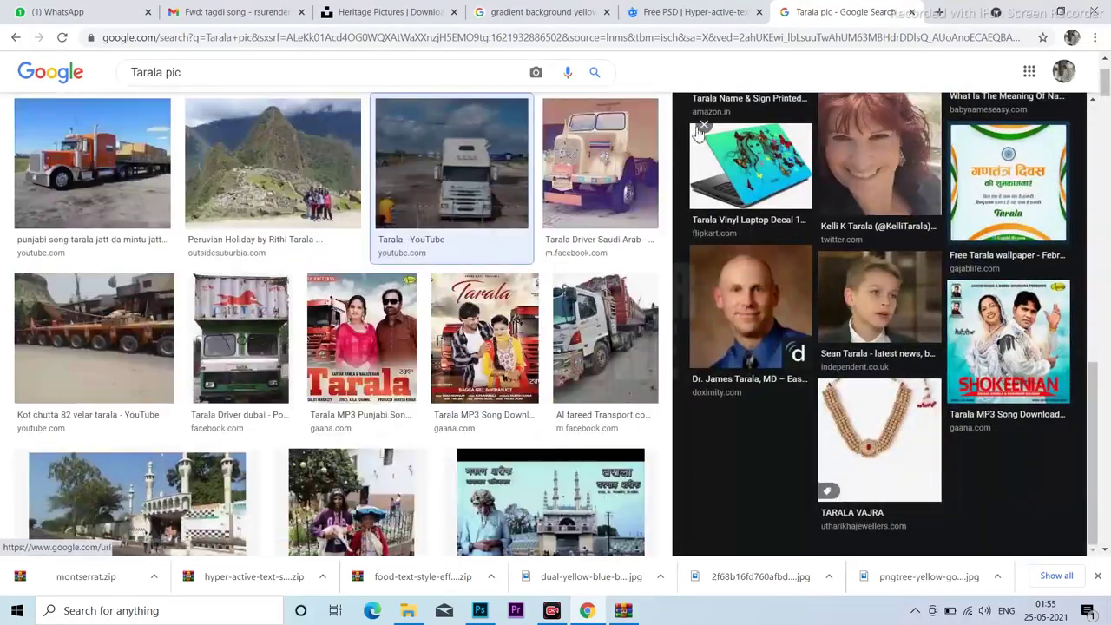
{"action": "key", "text": "Escape"}
{"action": "scroll", "coordinate": [79, 319], "scroll_direction": "up", "scroll_amount": 2}
Preview the orange truck image at a larger size.
{"action": "left_click", "coordinate": [80, 319]}
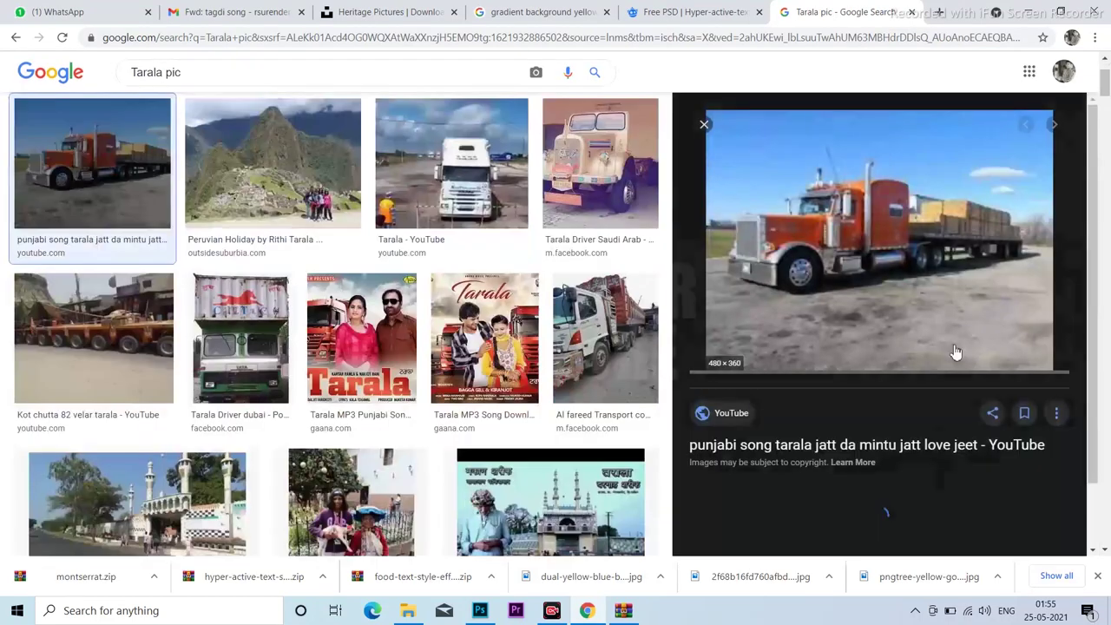
{"action": "scroll", "coordinate": [901, 358], "scroll_direction": "down", "scroll_amount": 3}
{"action": "scroll", "coordinate": [901, 358], "scroll_direction": "down", "scroll_amount": 2}
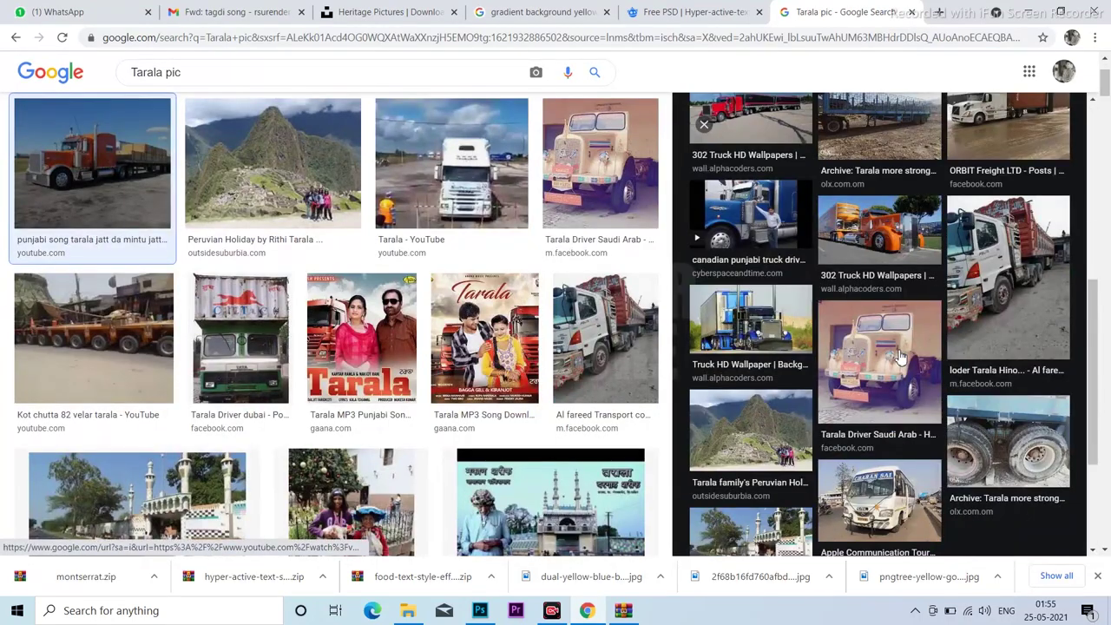
{"action": "scroll", "coordinate": [900, 357], "scroll_direction": "down", "scroll_amount": 3}
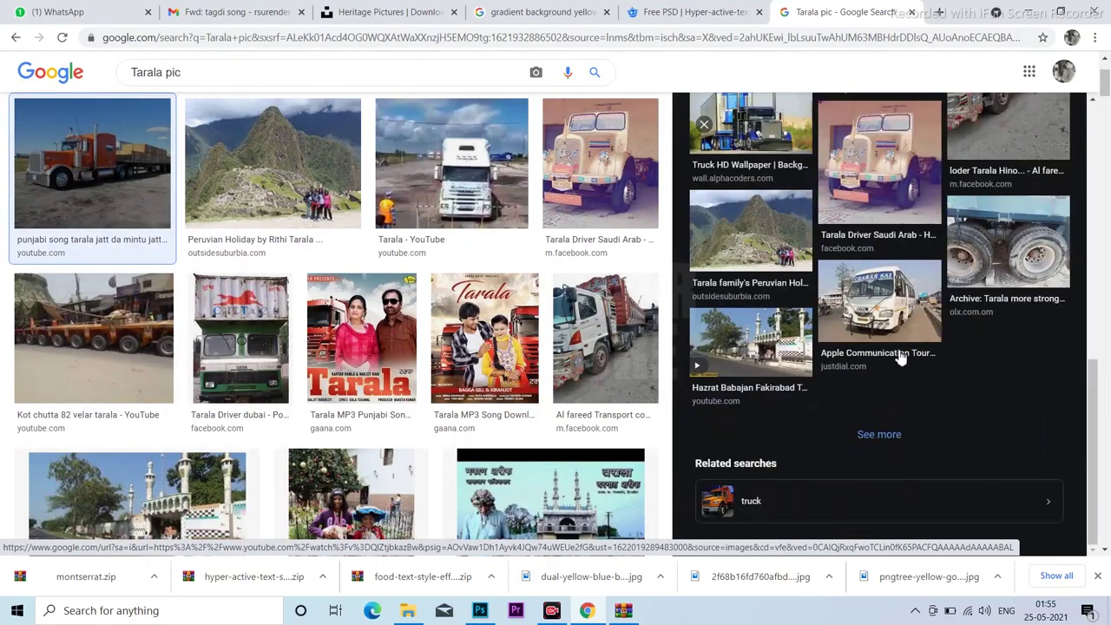
{"action": "scroll", "coordinate": [900, 358], "scroll_direction": "up", "scroll_amount": 1}
{"action": "scroll", "coordinate": [901, 357], "scroll_direction": "up", "scroll_amount": 7}
{"action": "scroll", "coordinate": [900, 358], "scroll_direction": "down", "scroll_amount": 5}
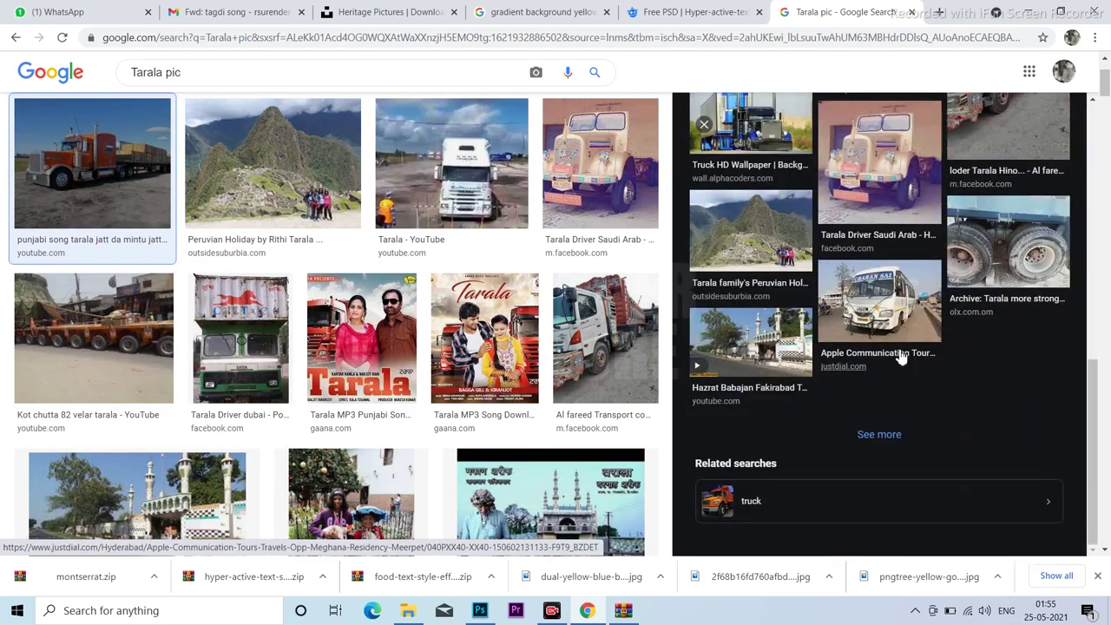
Switch to image results for 'truck' and browse the photos.
{"action": "left_click", "coordinate": [753, 503]}
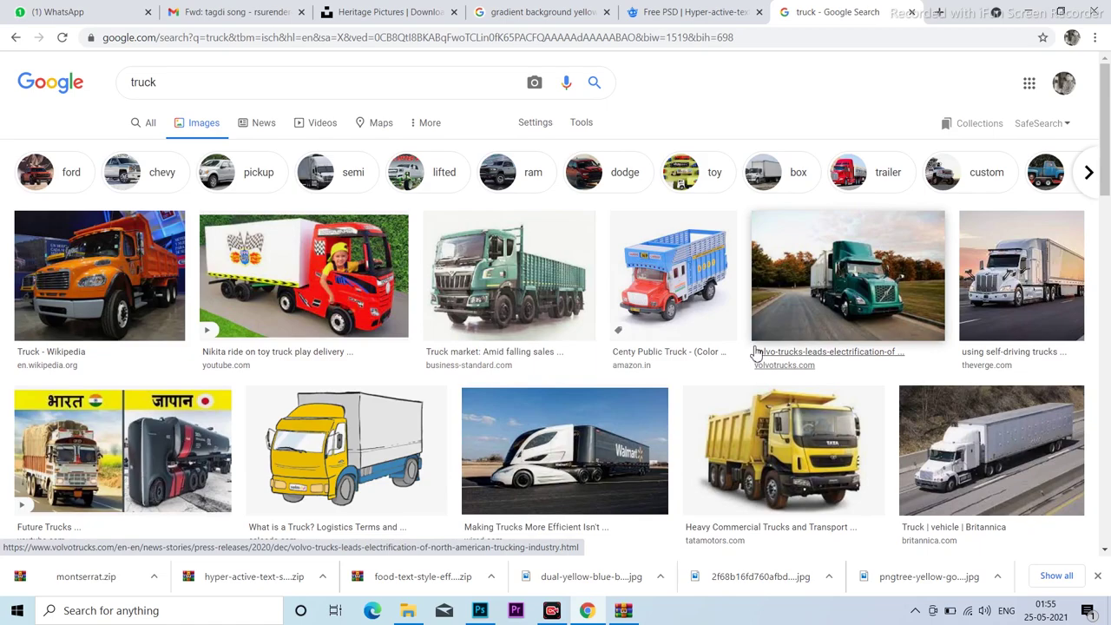
{"action": "scroll", "coordinate": [757, 352], "scroll_direction": "down", "scroll_amount": 4}
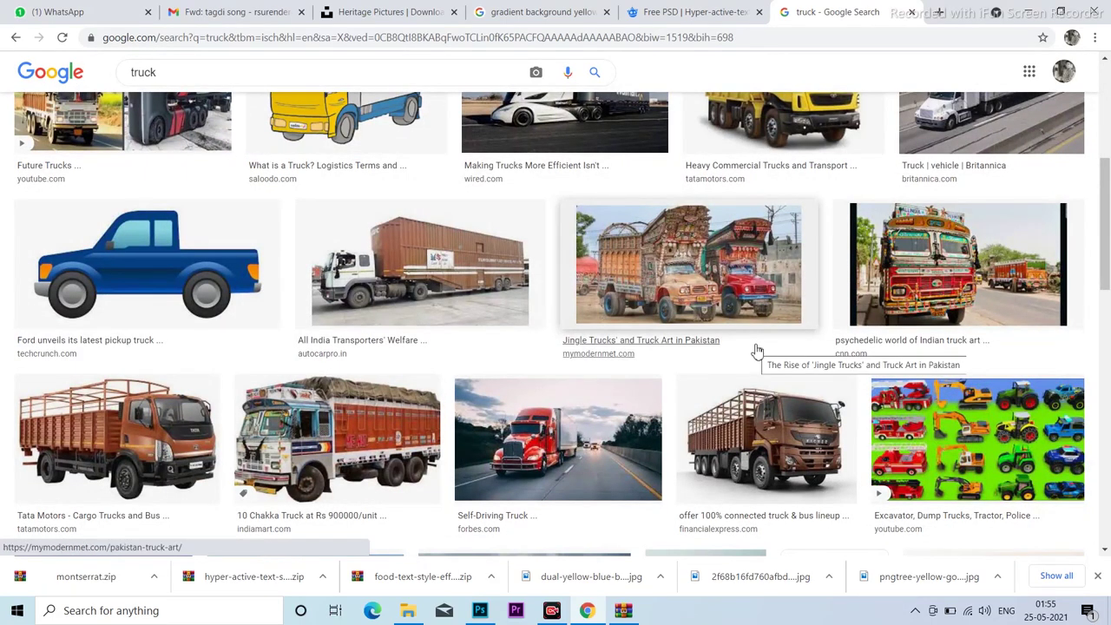
{"action": "scroll", "coordinate": [759, 345], "scroll_direction": "down", "scroll_amount": 2}
{"action": "scroll", "coordinate": [759, 344], "scroll_direction": "down", "scroll_amount": 3}
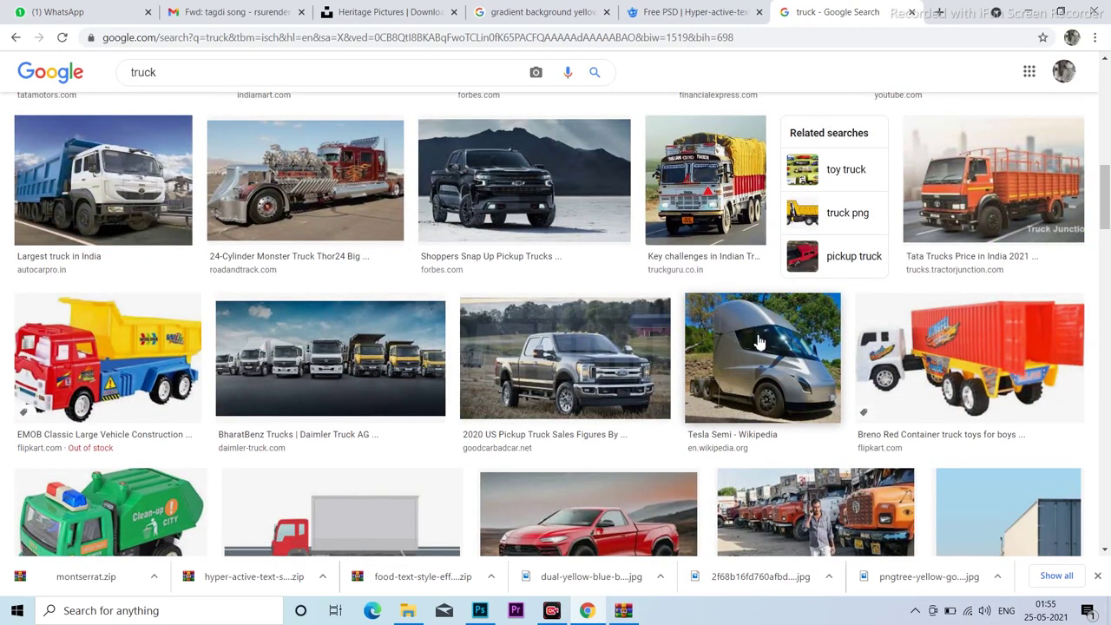
{"action": "scroll", "coordinate": [759, 343], "scroll_direction": "down", "scroll_amount": 4}
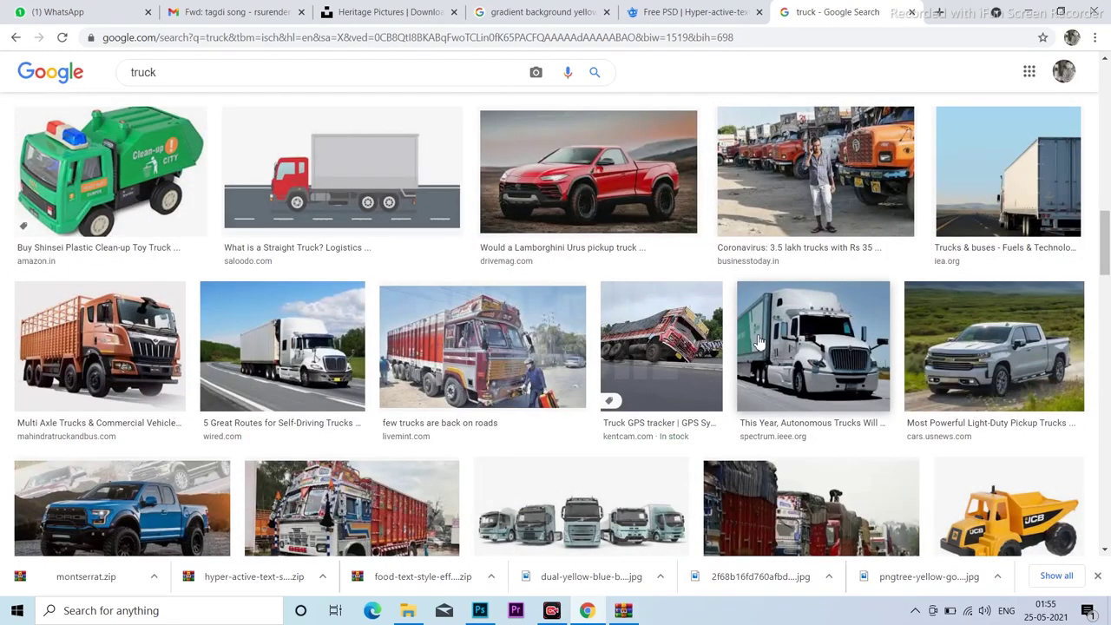
{"action": "scroll", "coordinate": [759, 343], "scroll_direction": "down", "scroll_amount": 3}
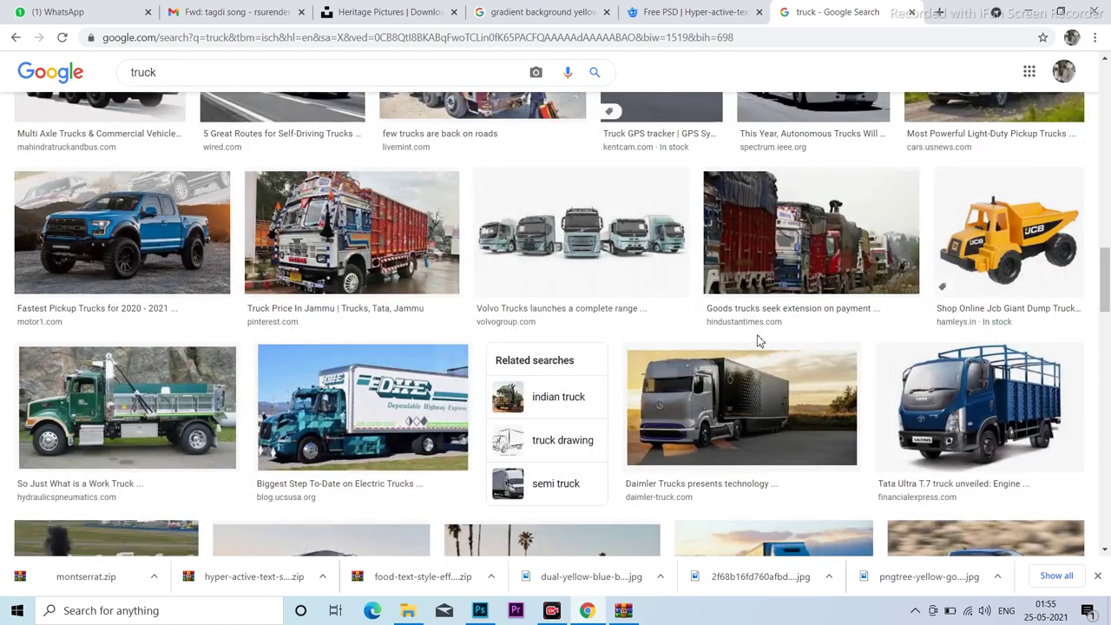
{"action": "scroll", "coordinate": [759, 342], "scroll_direction": "down", "scroll_amount": 3}
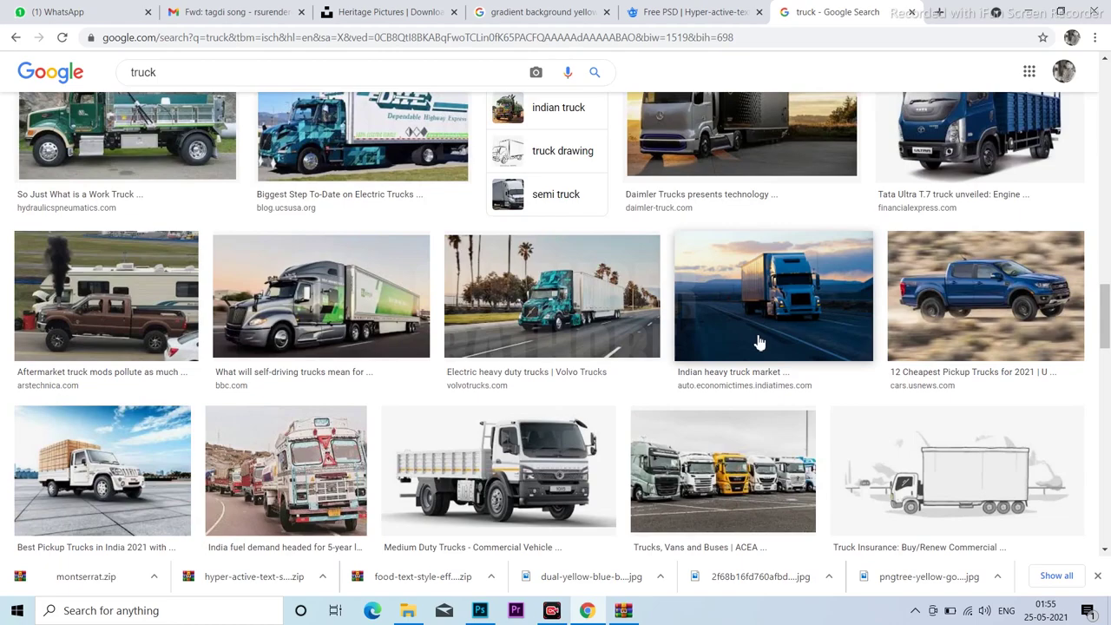
{"action": "scroll", "coordinate": [759, 343], "scroll_direction": "down", "scroll_amount": 4}
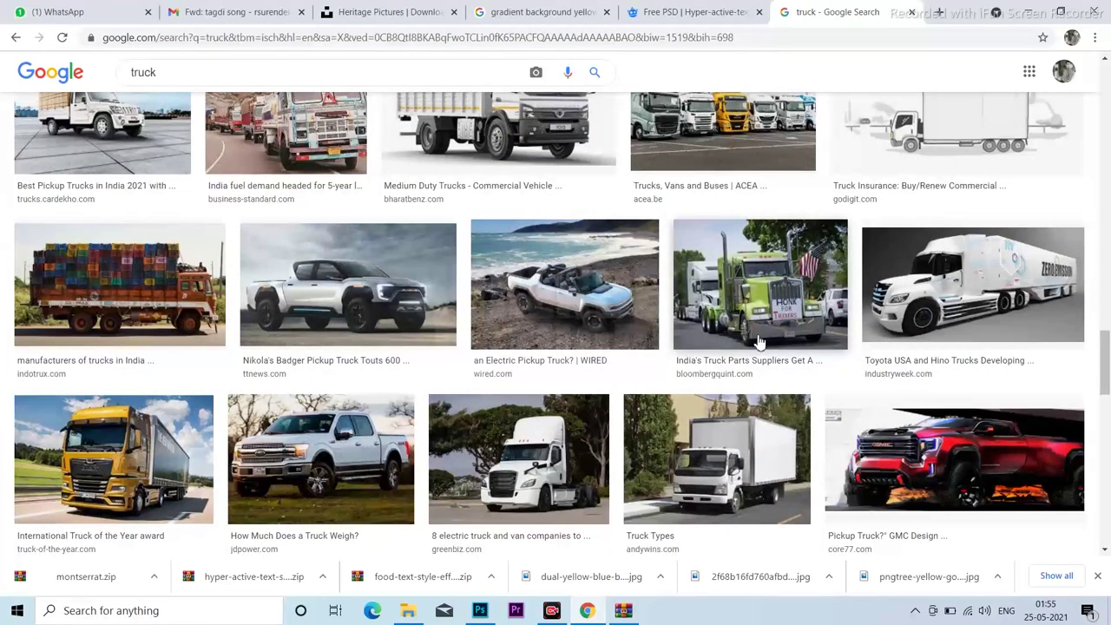
{"action": "scroll", "coordinate": [759, 343], "scroll_direction": "down", "scroll_amount": 3}
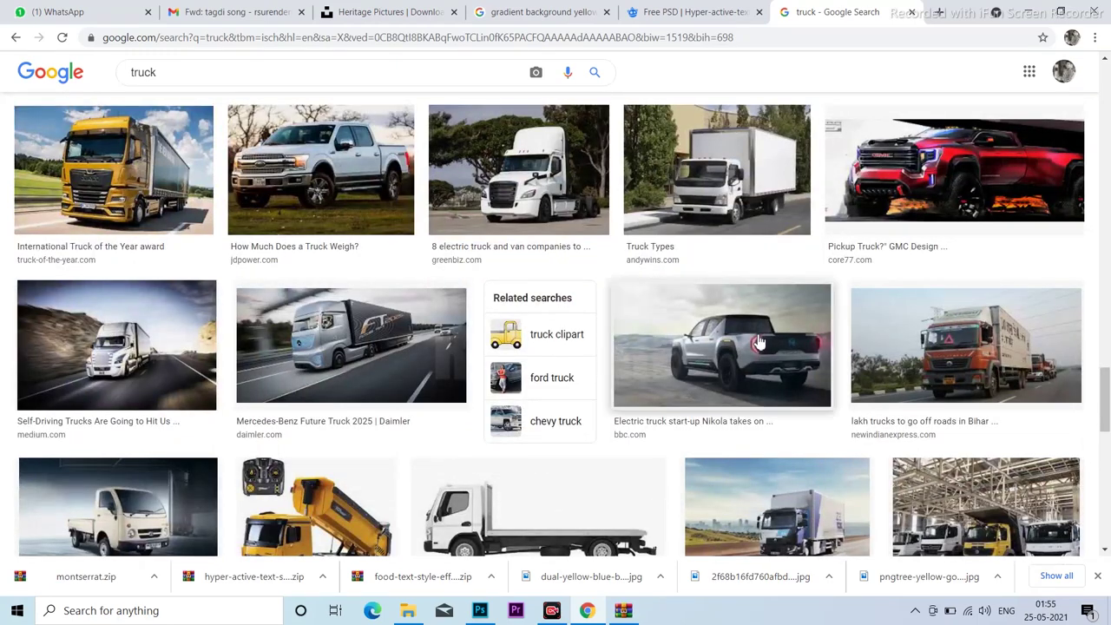
Scroll further through the truck results and open the Mack Trucks photo preview.
{"action": "scroll", "coordinate": [758, 343], "scroll_direction": "down", "scroll_amount": 1}
{"action": "scroll", "coordinate": [759, 343], "scroll_direction": "down", "scroll_amount": 2}
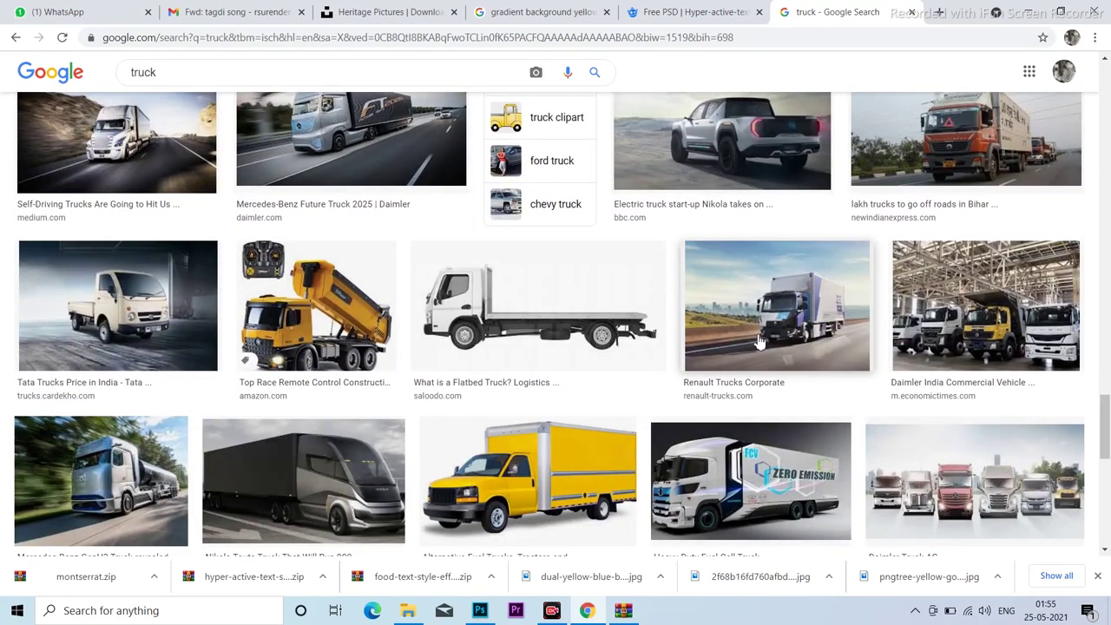
{"action": "scroll", "coordinate": [759, 343], "scroll_direction": "down", "scroll_amount": 3}
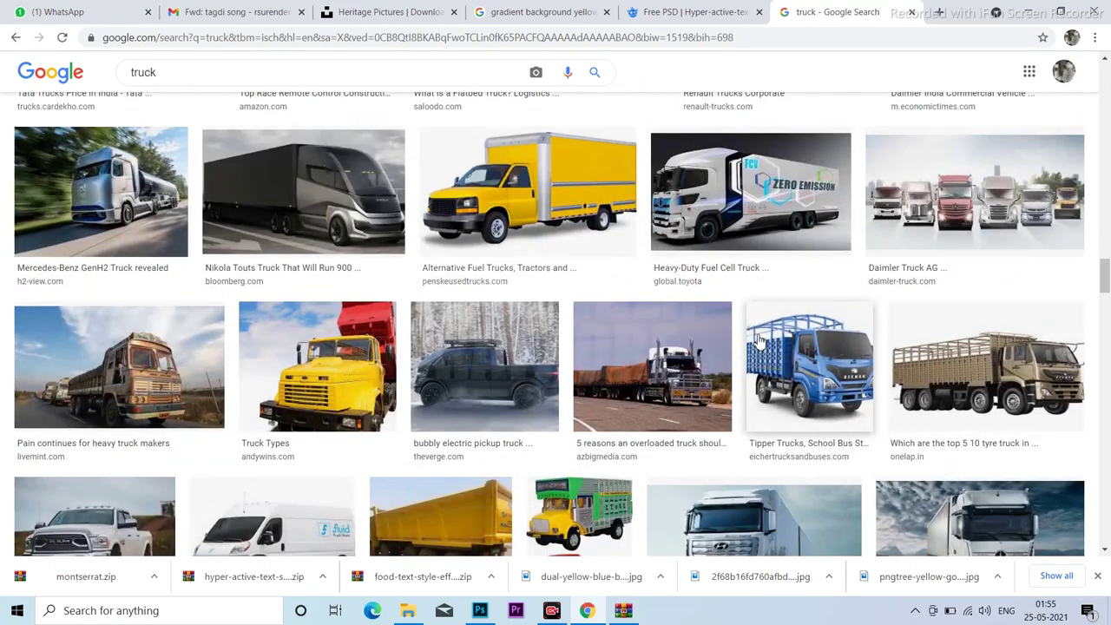
{"action": "scroll", "coordinate": [759, 343], "scroll_direction": "down", "scroll_amount": 2}
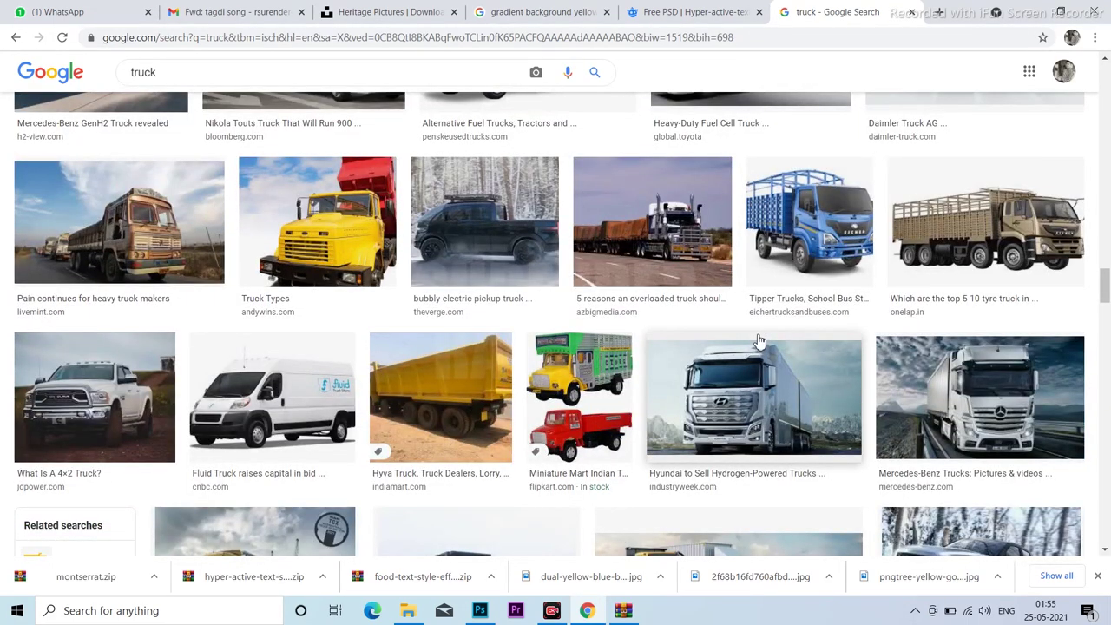
{"action": "scroll", "coordinate": [759, 343], "scroll_direction": "down", "scroll_amount": 3}
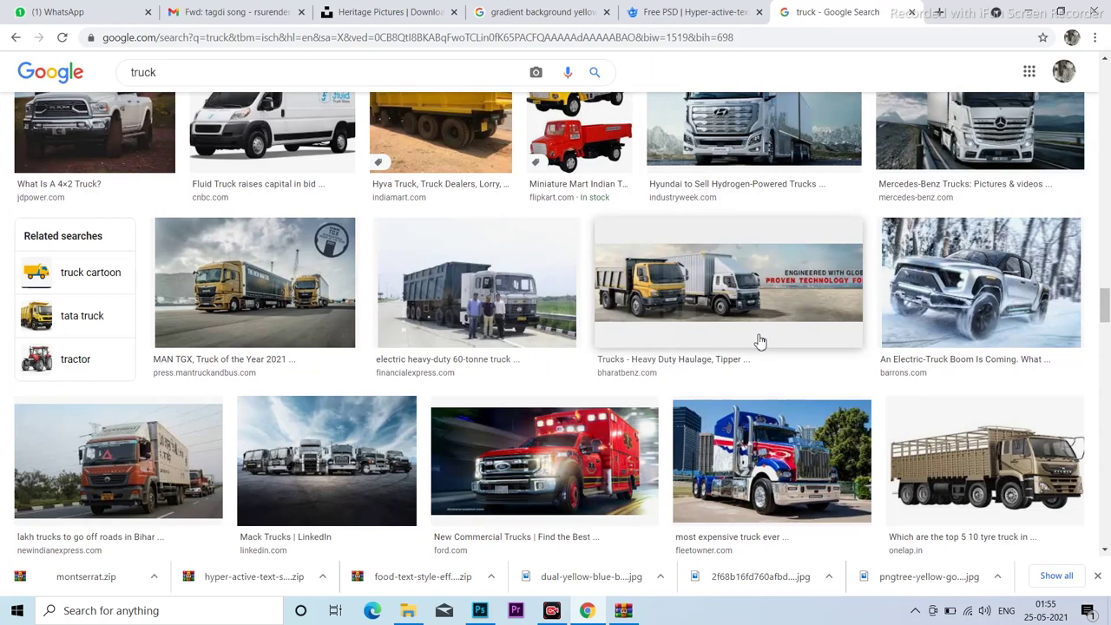
{"action": "scroll", "coordinate": [759, 343], "scroll_direction": "down", "scroll_amount": 2}
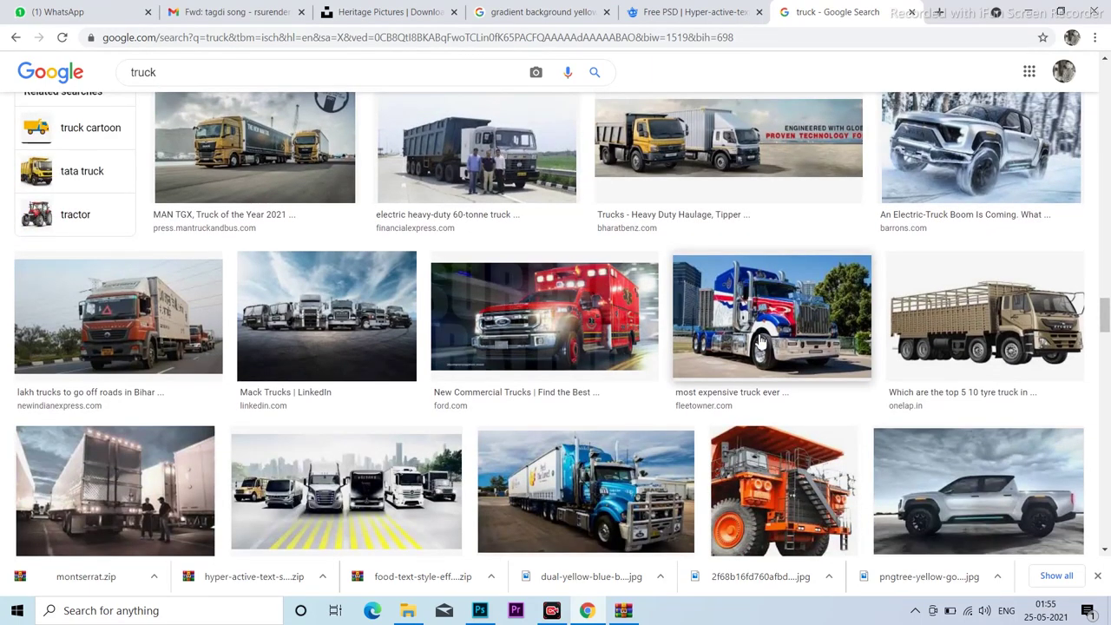
{"action": "scroll", "coordinate": [759, 343], "scroll_direction": "down", "scroll_amount": 1}
{"action": "left_click", "coordinate": [360, 293]}
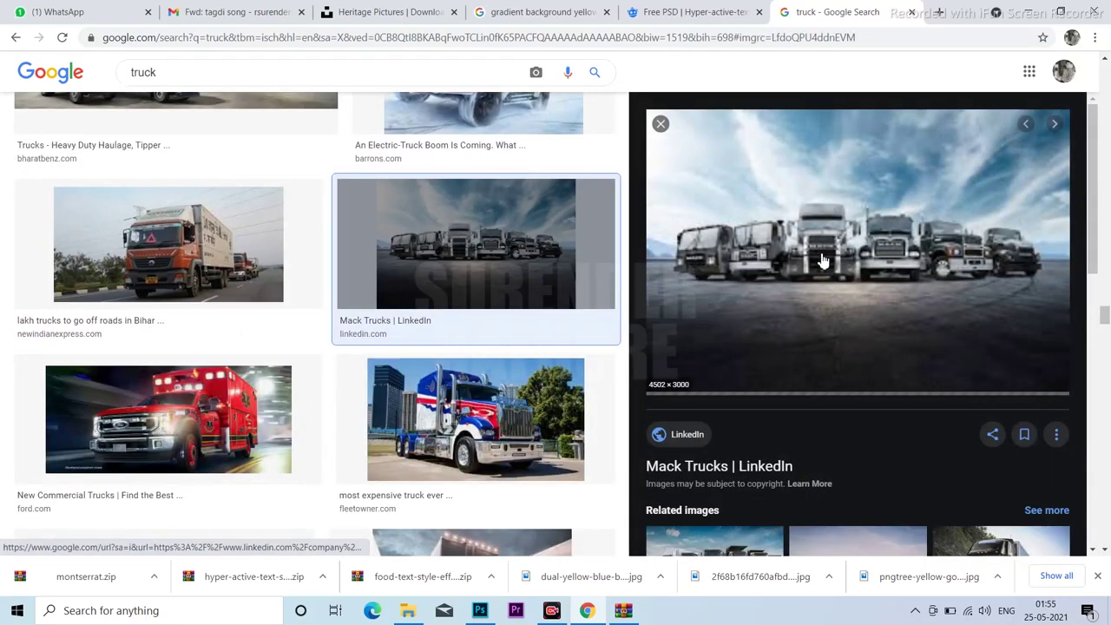
Save the Mack Trucks | LinkedIn photo to disk, then close the preview.
{"action": "scroll", "coordinate": [823, 261], "scroll_direction": "down", "scroll_amount": 3}
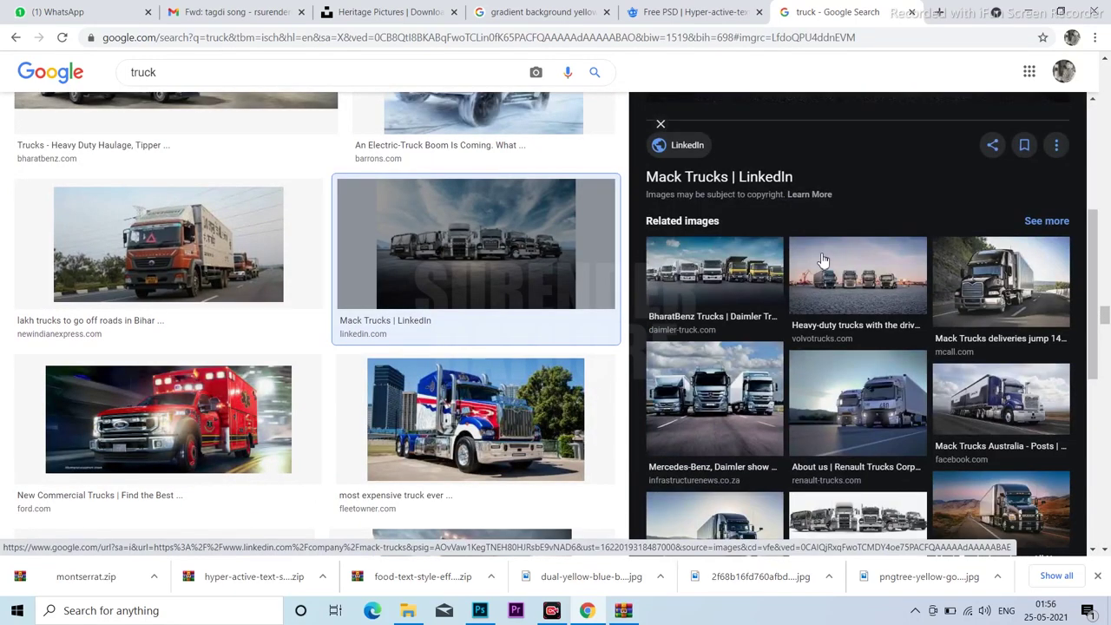
{"action": "scroll", "coordinate": [823, 261], "scroll_direction": "down", "scroll_amount": 3}
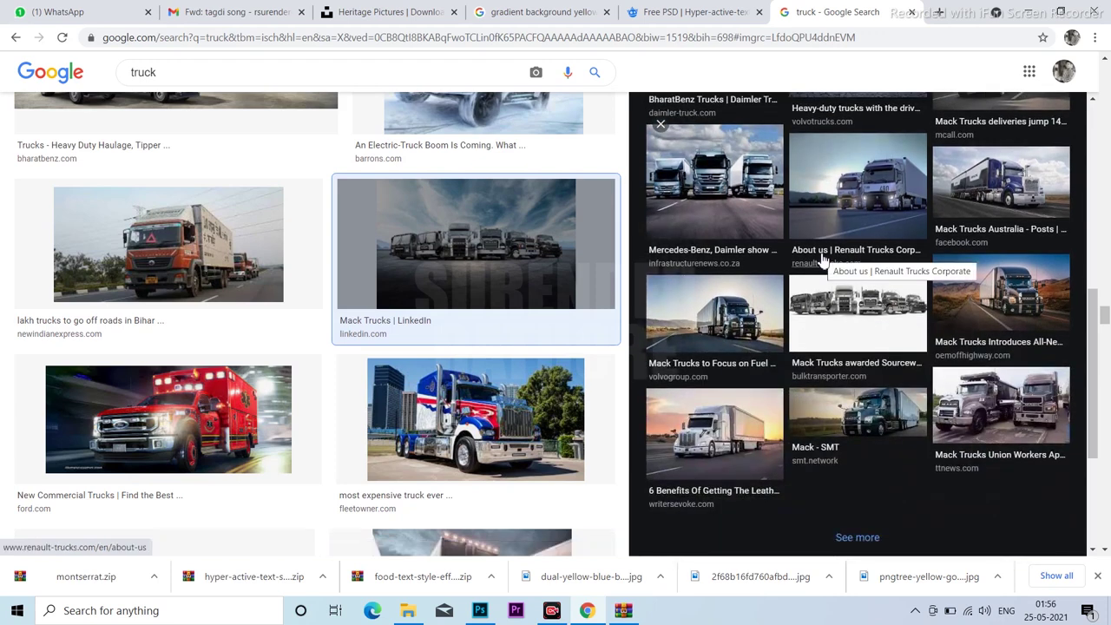
{"action": "scroll", "coordinate": [824, 261], "scroll_direction": "up", "scroll_amount": 3}
{"action": "scroll", "coordinate": [821, 258], "scroll_direction": "up", "scroll_amount": 3}
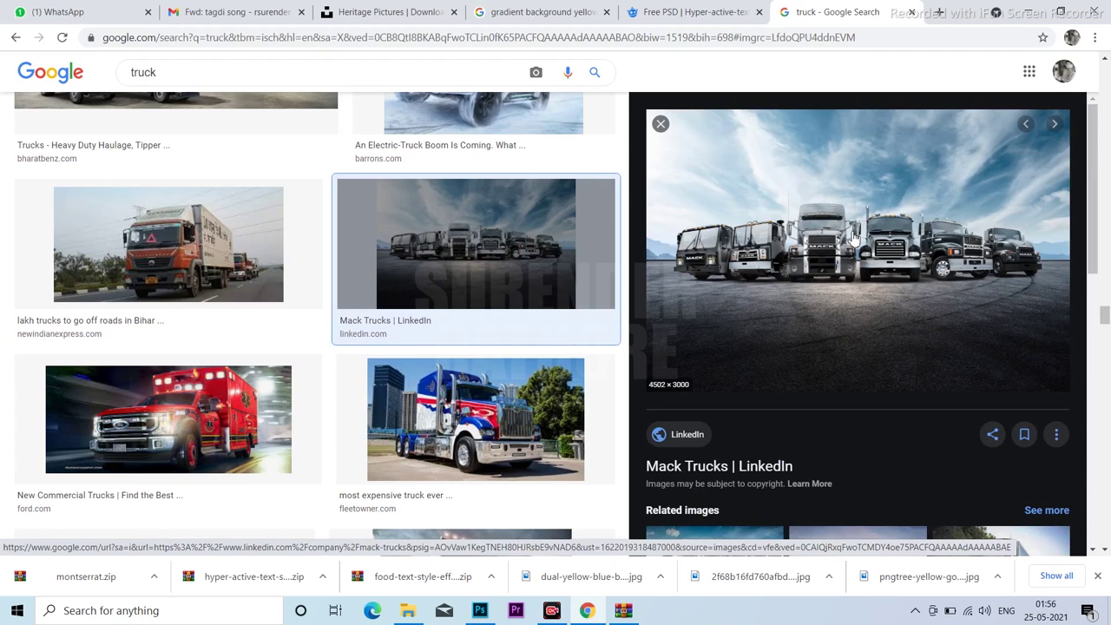
{"action": "right_click", "coordinate": [854, 236]}
{"action": "left_click", "coordinate": [872, 356]}
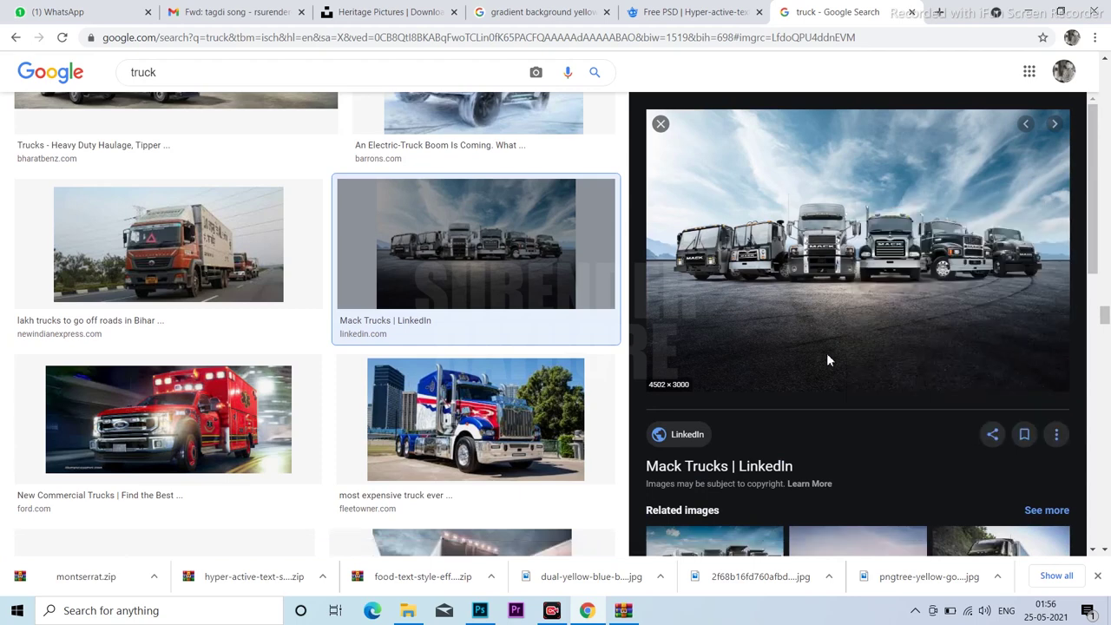
{"action": "left_click", "coordinate": [452, 325]}
{"action": "left_click", "coordinate": [663, 130]}
{"action": "scroll", "coordinate": [572, 348], "scroll_direction": "down", "scroll_amount": 2}
{"action": "scroll", "coordinate": [573, 348], "scroll_direction": "down", "scroll_amount": 2}
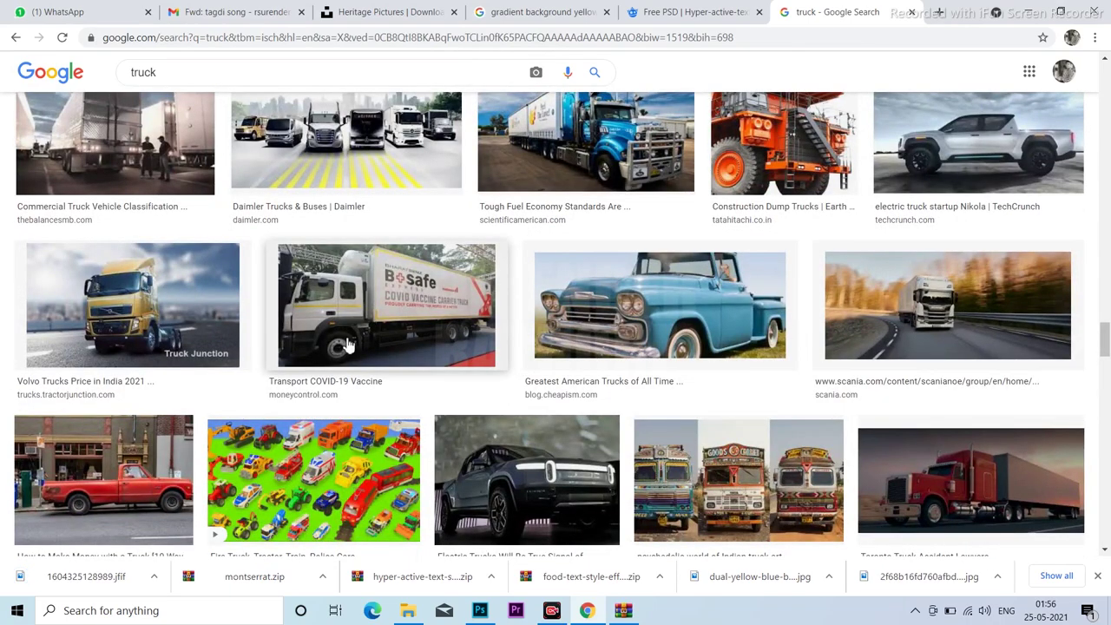
{"action": "scroll", "coordinate": [352, 344], "scroll_direction": "down", "scroll_amount": 4}
{"action": "scroll", "coordinate": [374, 343], "scroll_direction": "down", "scroll_amount": 3}
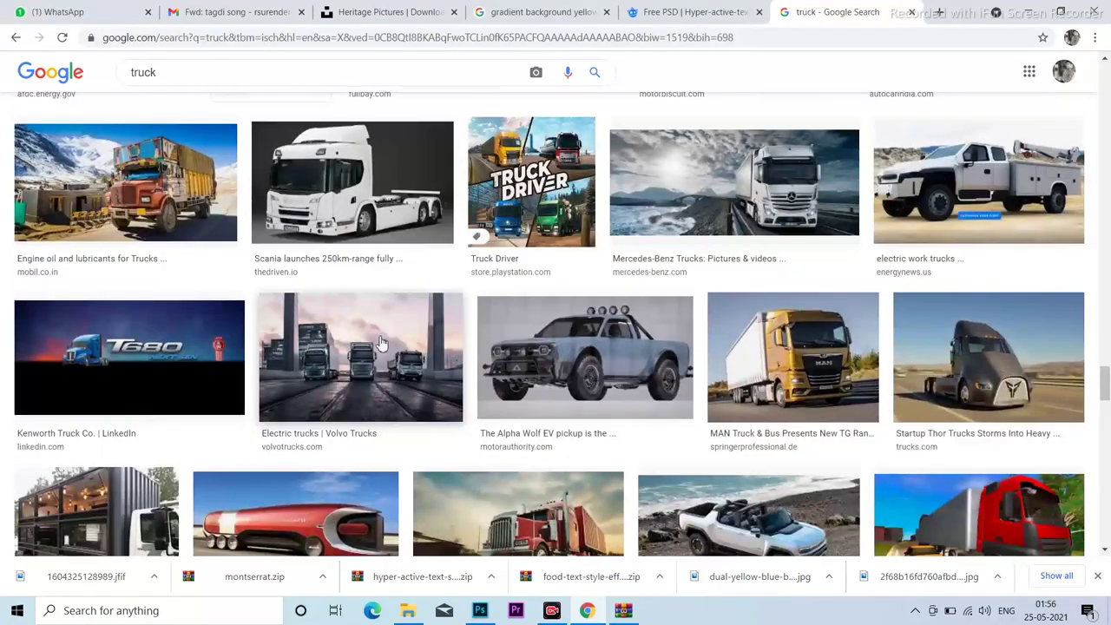
{"action": "scroll", "coordinate": [379, 344], "scroll_direction": "down", "scroll_amount": 2}
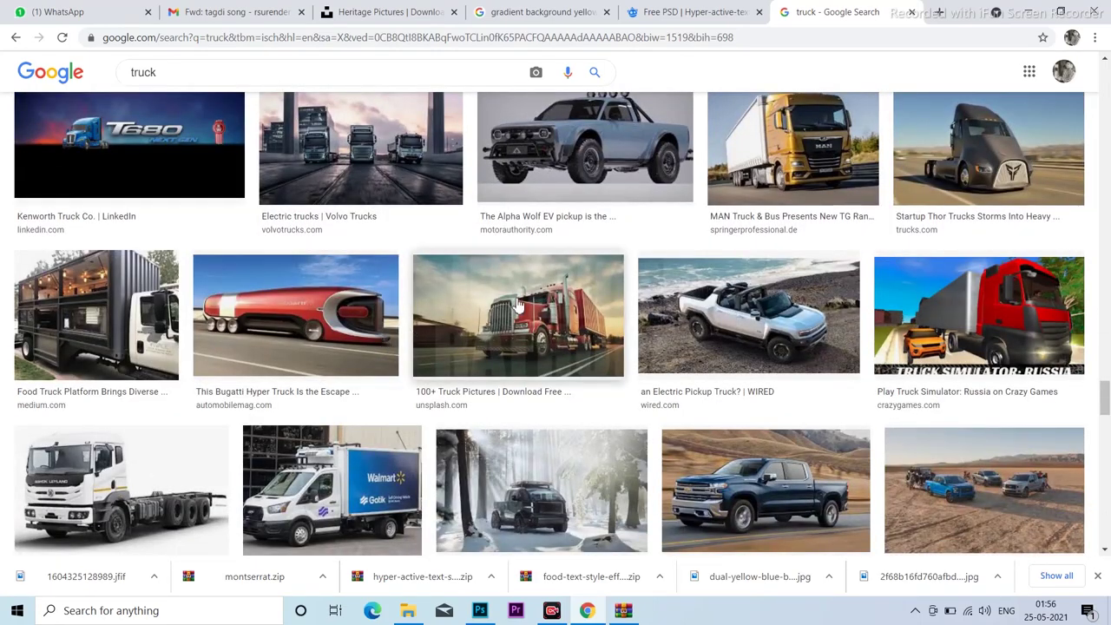
{"action": "left_click", "coordinate": [508, 309]}
{"action": "scroll", "coordinate": [838, 375], "scroll_direction": "down", "scroll_amount": 5}
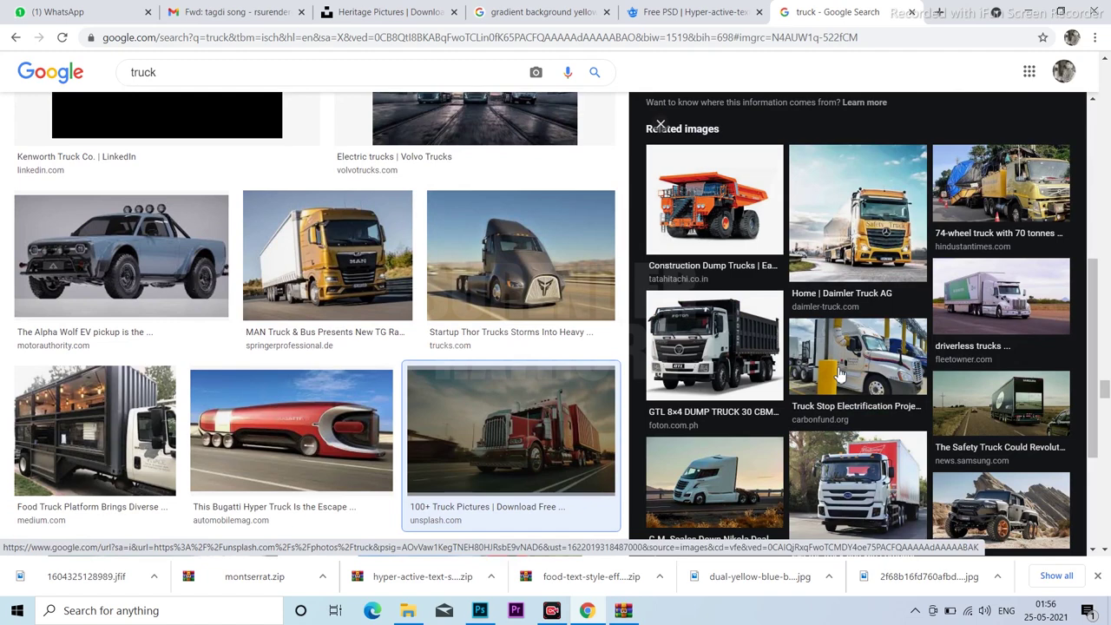
{"action": "left_click", "coordinate": [849, 250]}
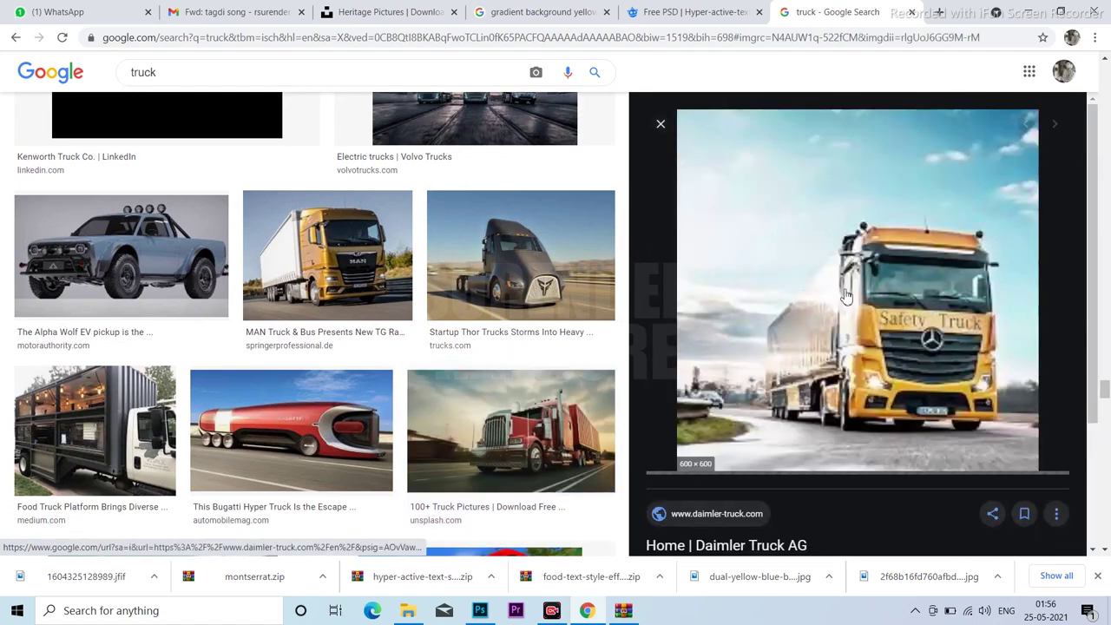
{"action": "scroll", "coordinate": [832, 307], "scroll_direction": "down", "scroll_amount": 5}
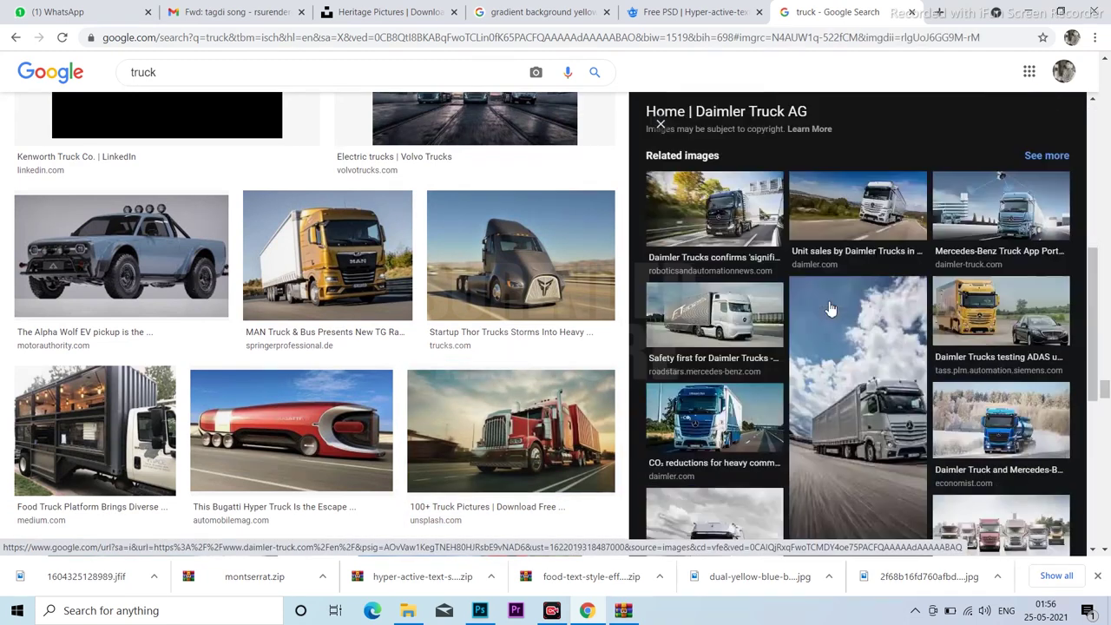
{"action": "scroll", "coordinate": [830, 309], "scroll_direction": "down", "scroll_amount": 3}
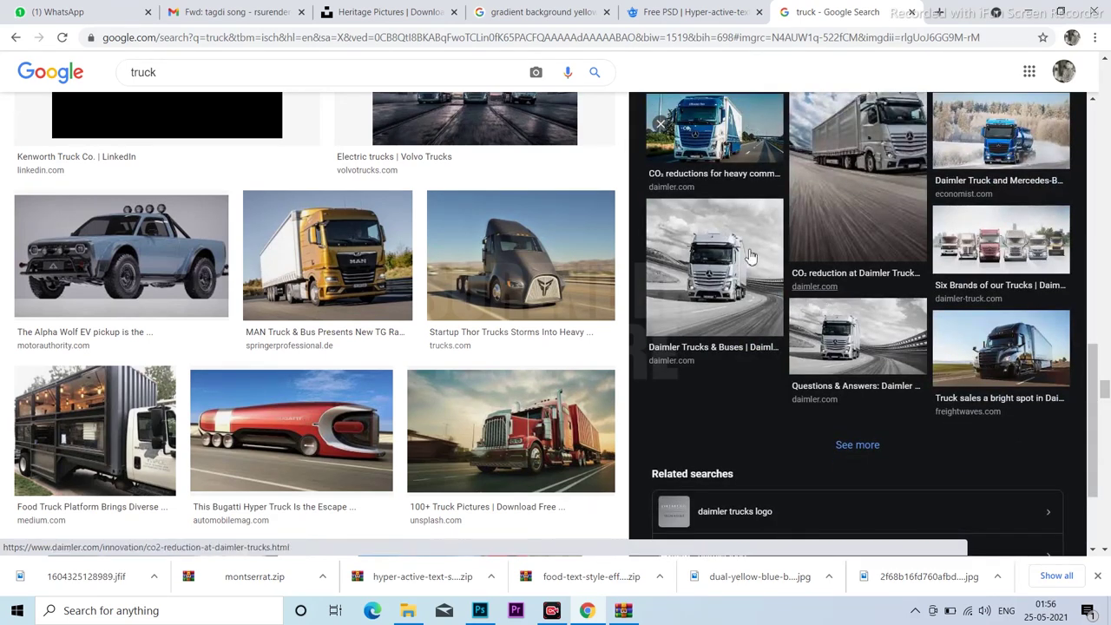
{"action": "left_click", "coordinate": [660, 124]}
{"action": "scroll", "coordinate": [633, 334], "scroll_direction": "down", "scroll_amount": 5}
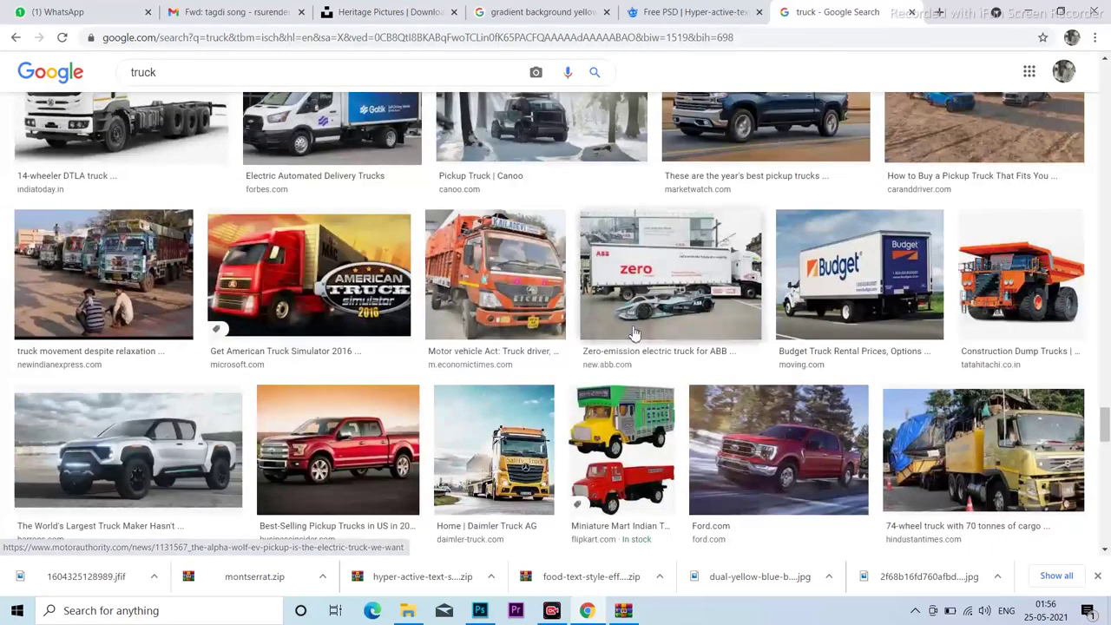
{"action": "scroll", "coordinate": [634, 335], "scroll_direction": "down", "scroll_amount": 4}
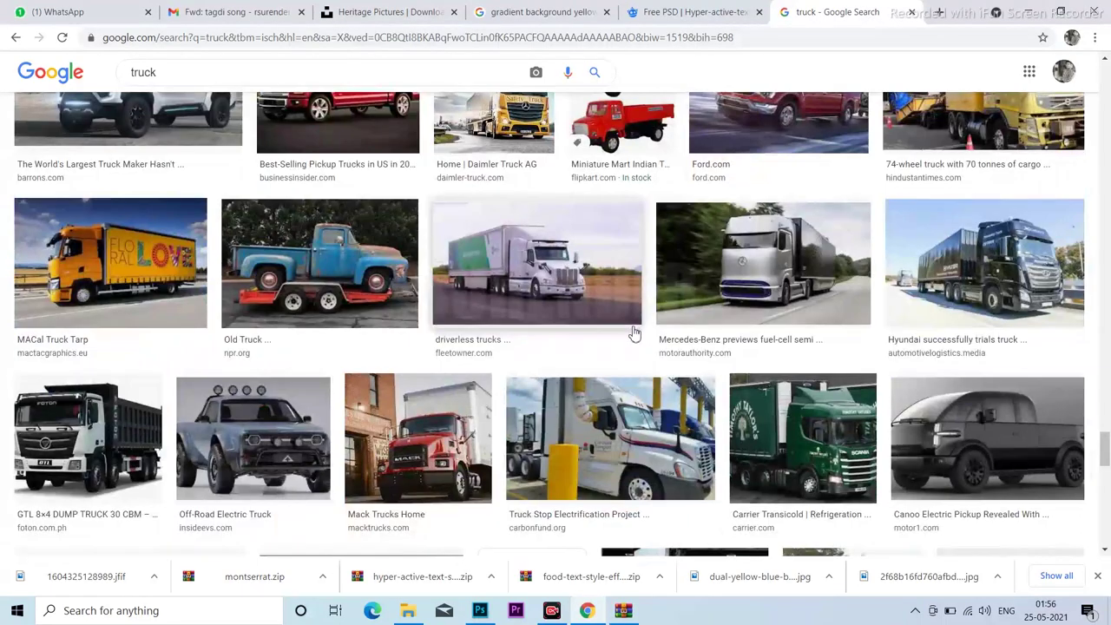
{"action": "scroll", "coordinate": [634, 334], "scroll_direction": "down", "scroll_amount": 2}
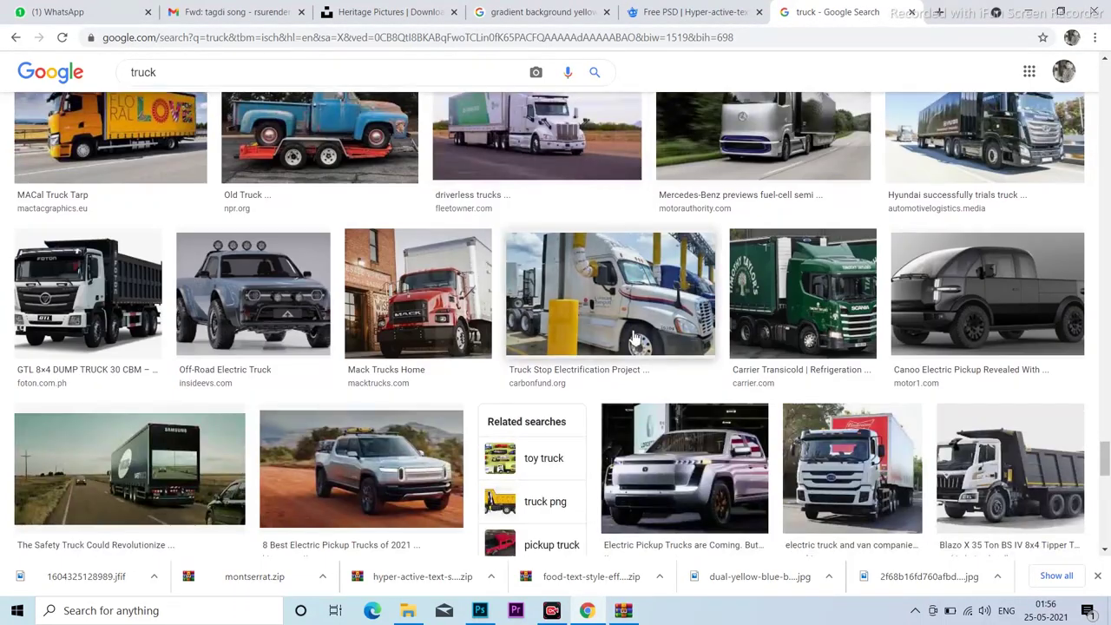
{"action": "scroll", "coordinate": [735, 367], "scroll_direction": "down", "scroll_amount": 3}
{"action": "scroll", "coordinate": [739, 372], "scroll_direction": "down", "scroll_amount": 1}
{"action": "scroll", "coordinate": [739, 372], "scroll_direction": "down", "scroll_amount": 4}
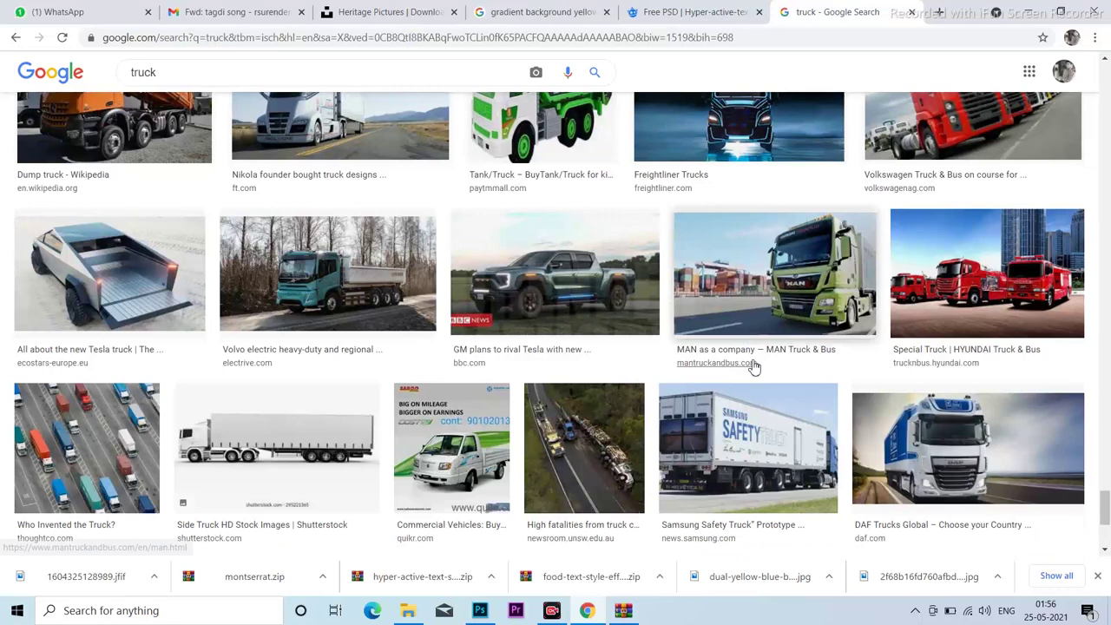
{"action": "left_click", "coordinate": [207, 77]}
Search Google Images for 'truck front side' and preview the decorated truck front photo.
{"action": "type", "text": "front "}
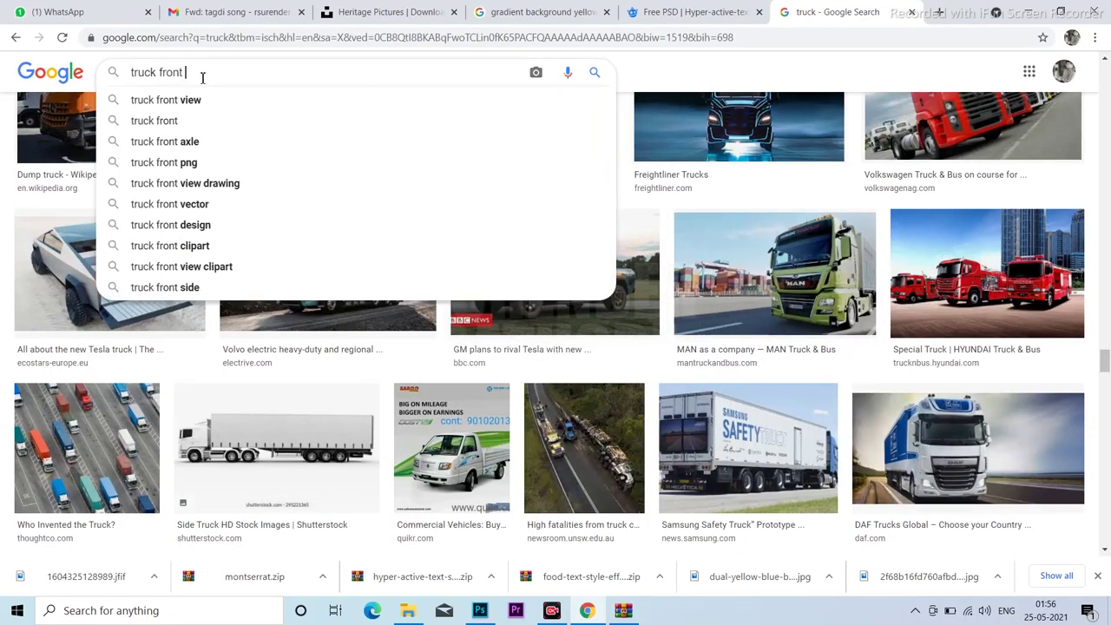
{"action": "type", "text": "si"}
{"action": "left_click", "coordinate": [208, 100]}
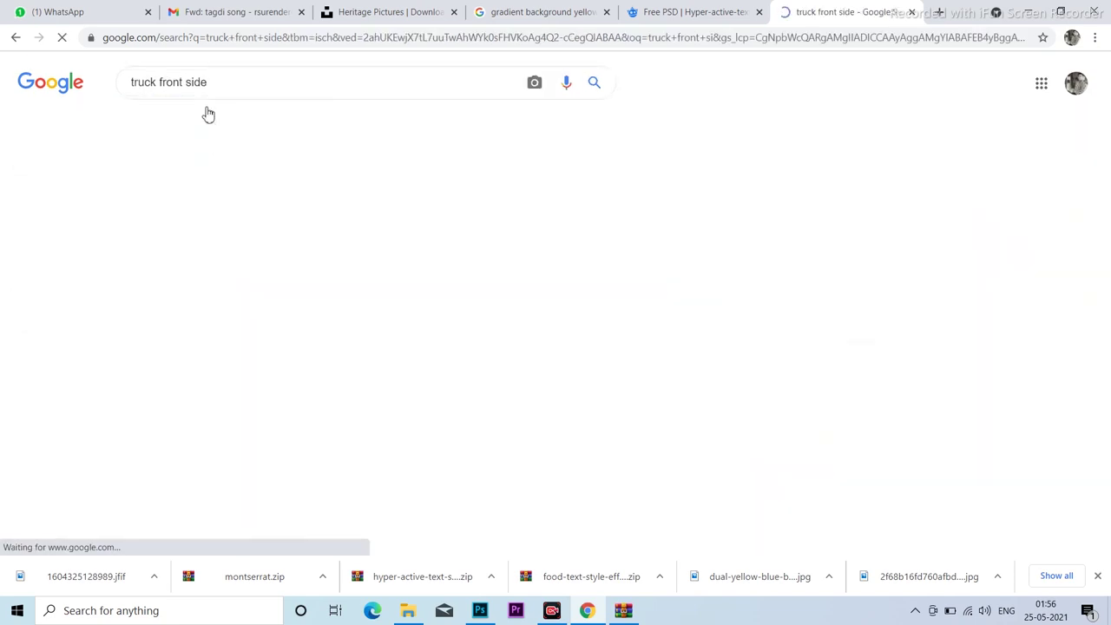
{"action": "scroll", "coordinate": [443, 330], "scroll_direction": "down", "scroll_amount": 5}
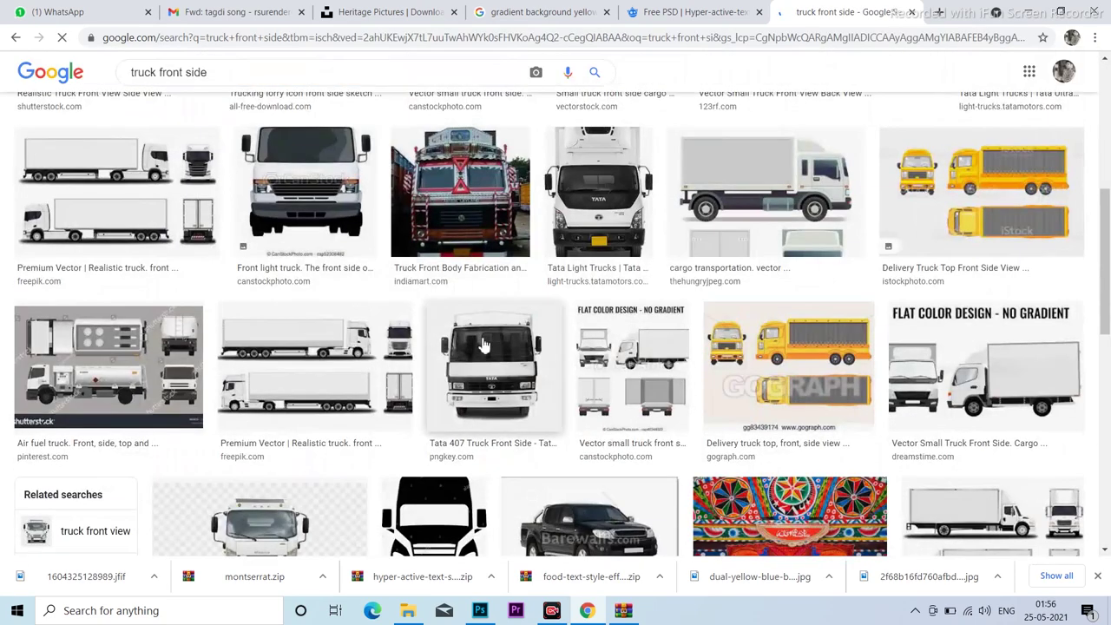
{"action": "scroll", "coordinate": [484, 348], "scroll_direction": "down", "scroll_amount": 3}
{"action": "scroll", "coordinate": [484, 347], "scroll_direction": "up", "scroll_amount": 3}
{"action": "left_click", "coordinate": [491, 221]}
{"action": "scroll", "coordinate": [712, 375], "scroll_direction": "down", "scroll_amount": 5}
{"action": "scroll", "coordinate": [712, 375], "scroll_direction": "up", "scroll_amount": 1}
{"action": "scroll", "coordinate": [711, 376], "scroll_direction": "up", "scroll_amount": 2}
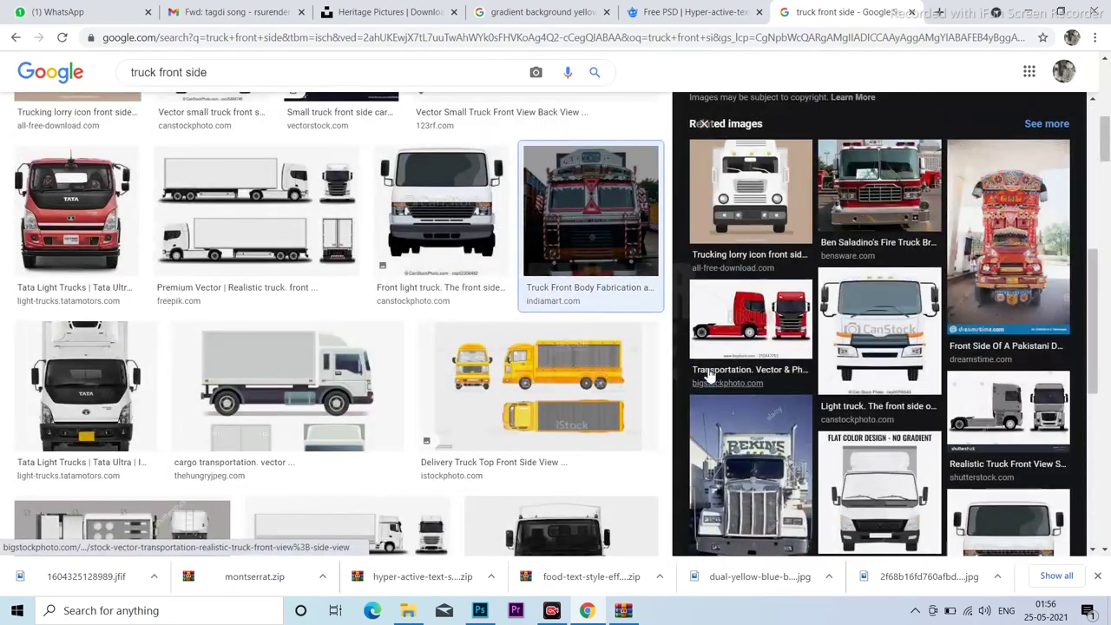
{"action": "scroll", "coordinate": [710, 375], "scroll_direction": "down", "scroll_amount": 1}
{"action": "scroll", "coordinate": [710, 375], "scroll_direction": "down", "scroll_amount": 2}
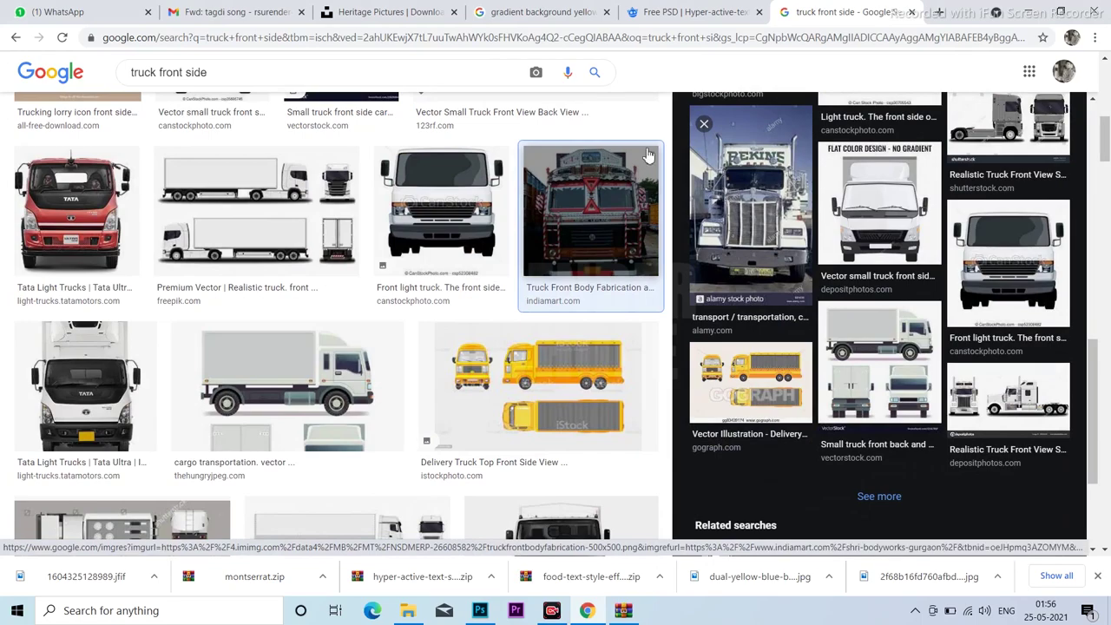
{"action": "left_click", "coordinate": [706, 126]}
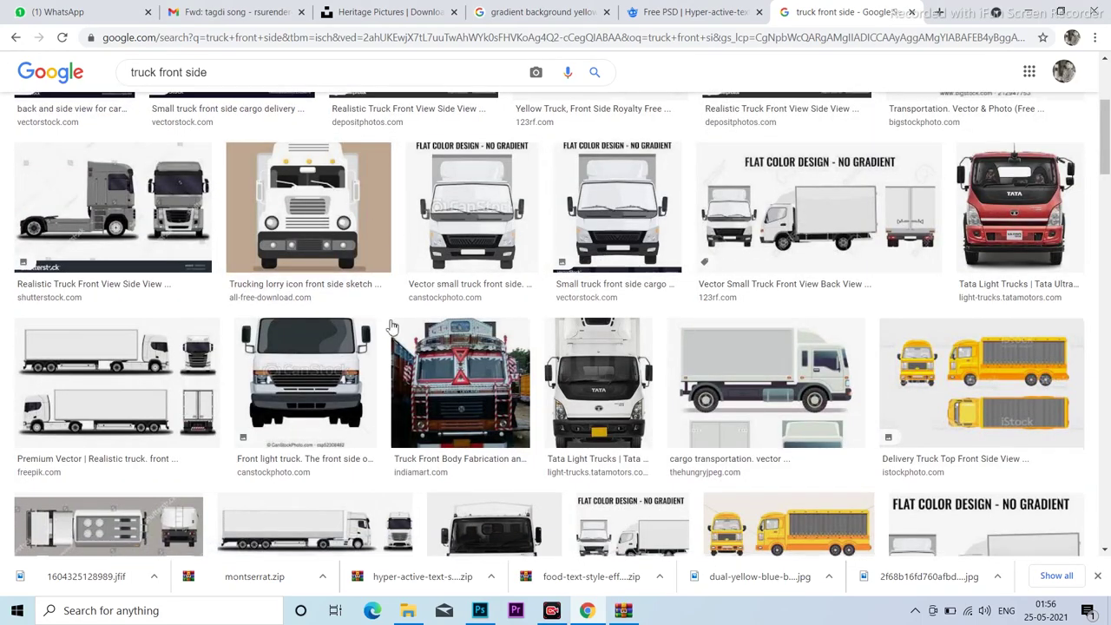
Browse further down the results and preview the blue truck front image.
{"action": "scroll", "coordinate": [391, 326], "scroll_direction": "down", "scroll_amount": 5}
{"action": "scroll", "coordinate": [392, 327], "scroll_direction": "down", "scroll_amount": 3}
{"action": "scroll", "coordinate": [397, 326], "scroll_direction": "down", "scroll_amount": 2}
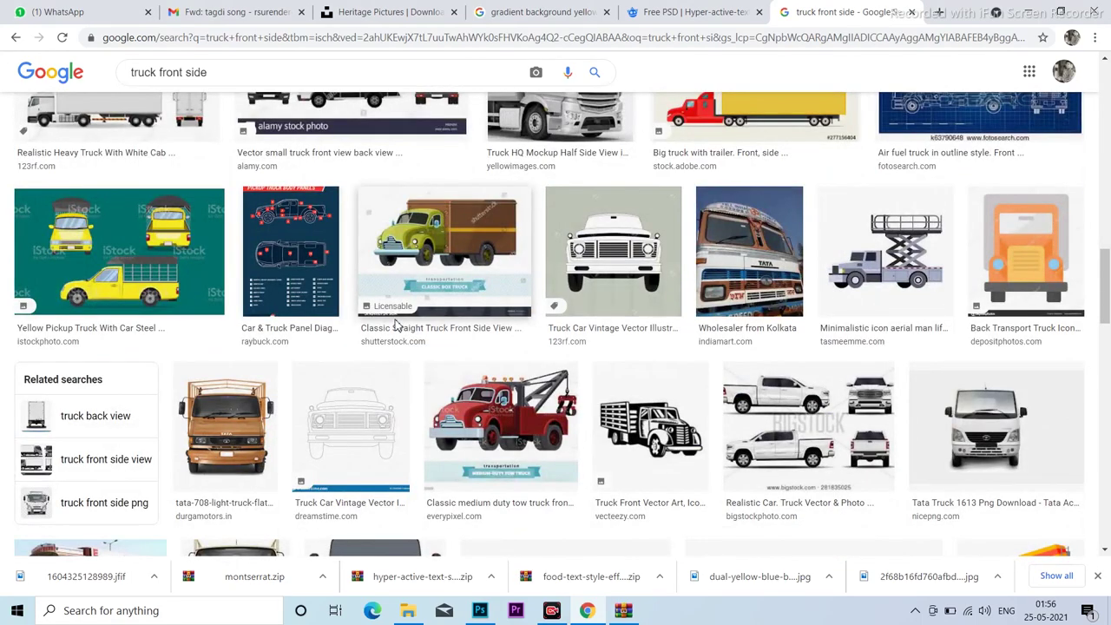
{"action": "scroll", "coordinate": [397, 326], "scroll_direction": "down", "scroll_amount": 4}
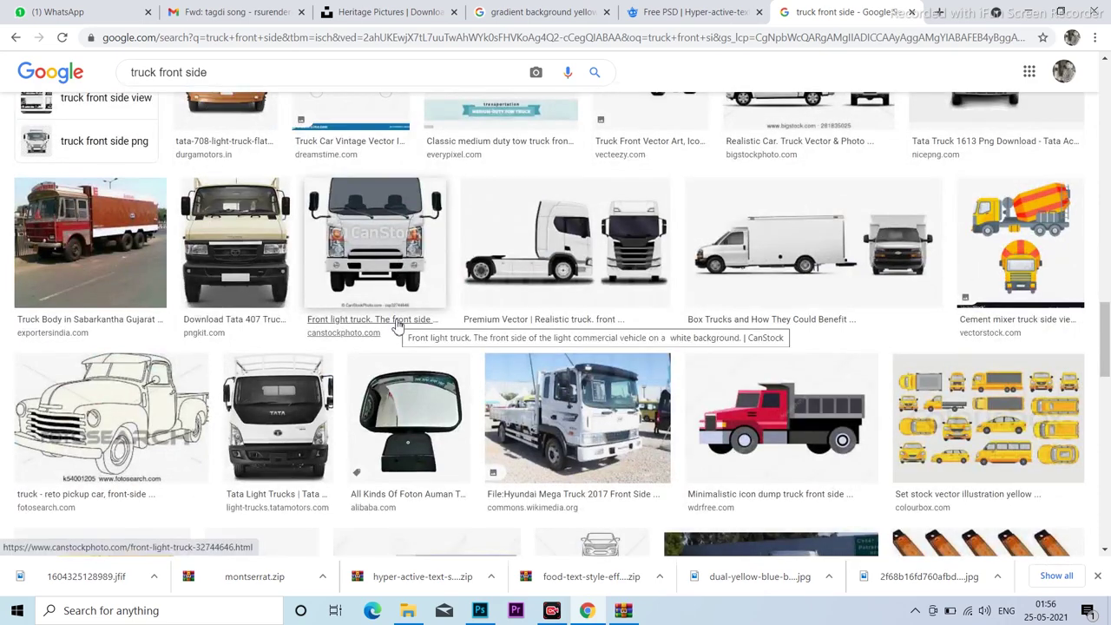
{"action": "scroll", "coordinate": [396, 325], "scroll_direction": "down", "scroll_amount": 4}
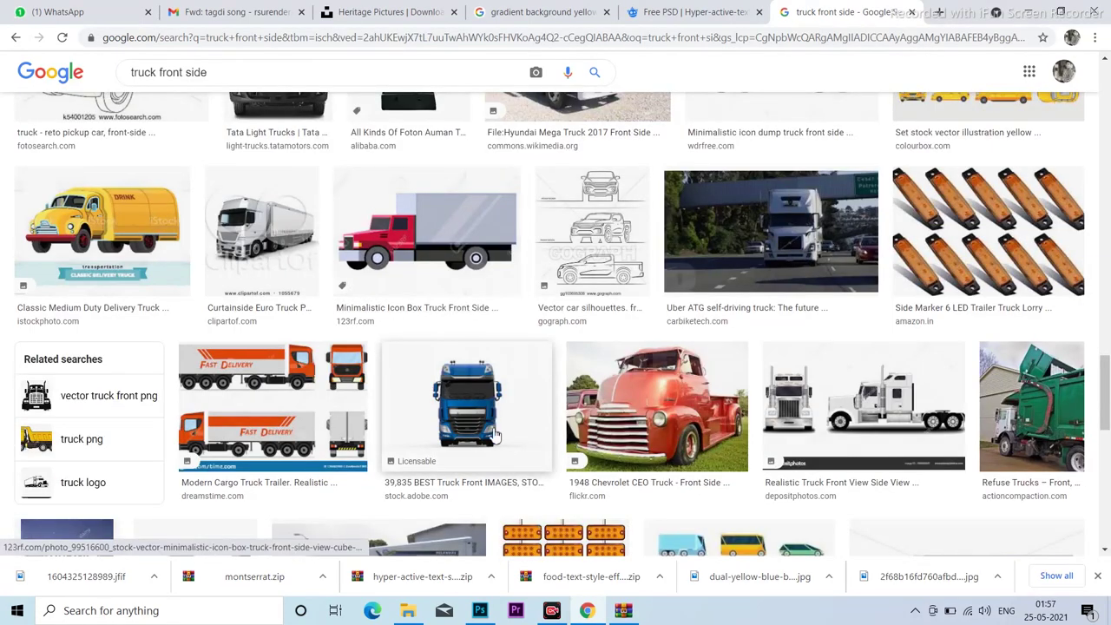
{"action": "left_click", "coordinate": [396, 323]}
{"action": "scroll", "coordinate": [874, 353], "scroll_direction": "down", "scroll_amount": 3}
{"action": "scroll", "coordinate": [877, 351], "scroll_direction": "down", "scroll_amount": 2}
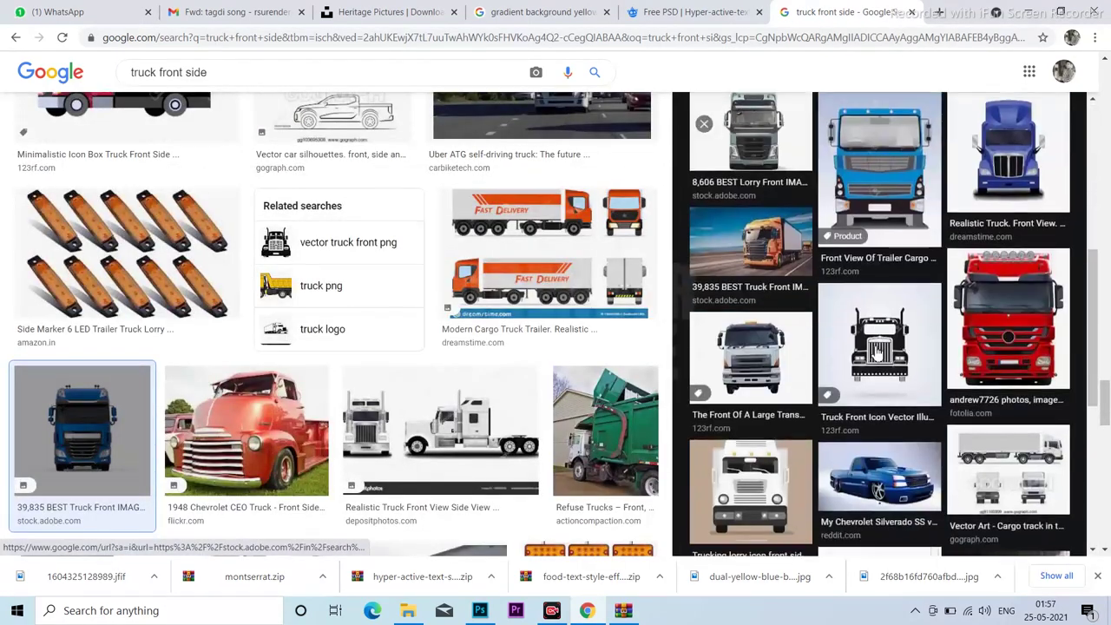
{"action": "scroll", "coordinate": [877, 352], "scroll_direction": "up", "scroll_amount": 5}
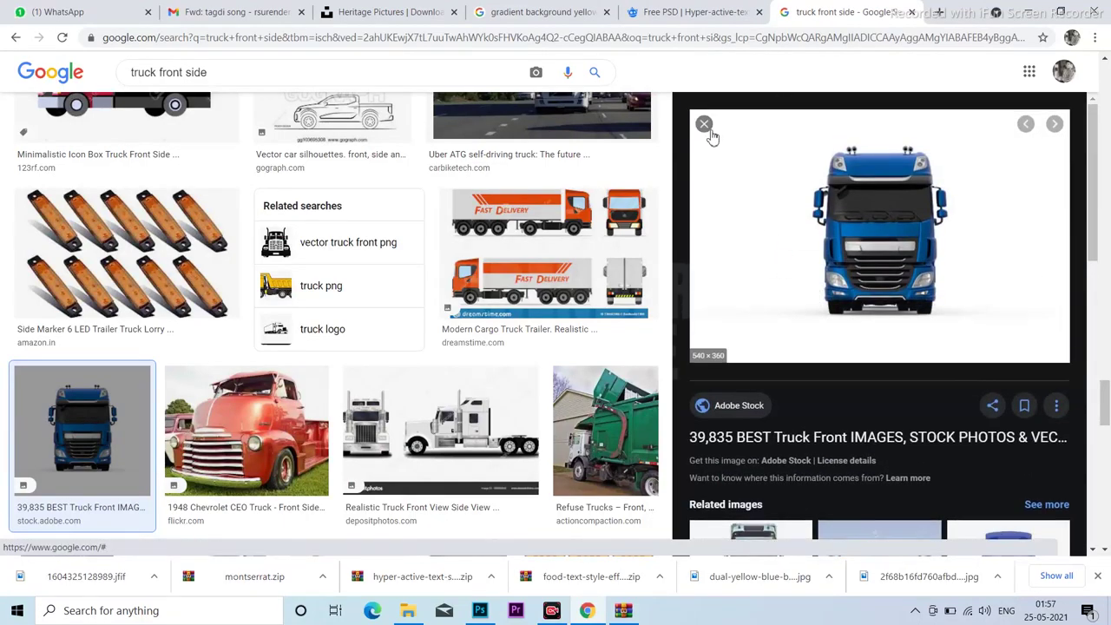
{"action": "left_click", "coordinate": [704, 123]}
{"action": "scroll", "coordinate": [710, 180], "scroll_direction": "down", "scroll_amount": 4}
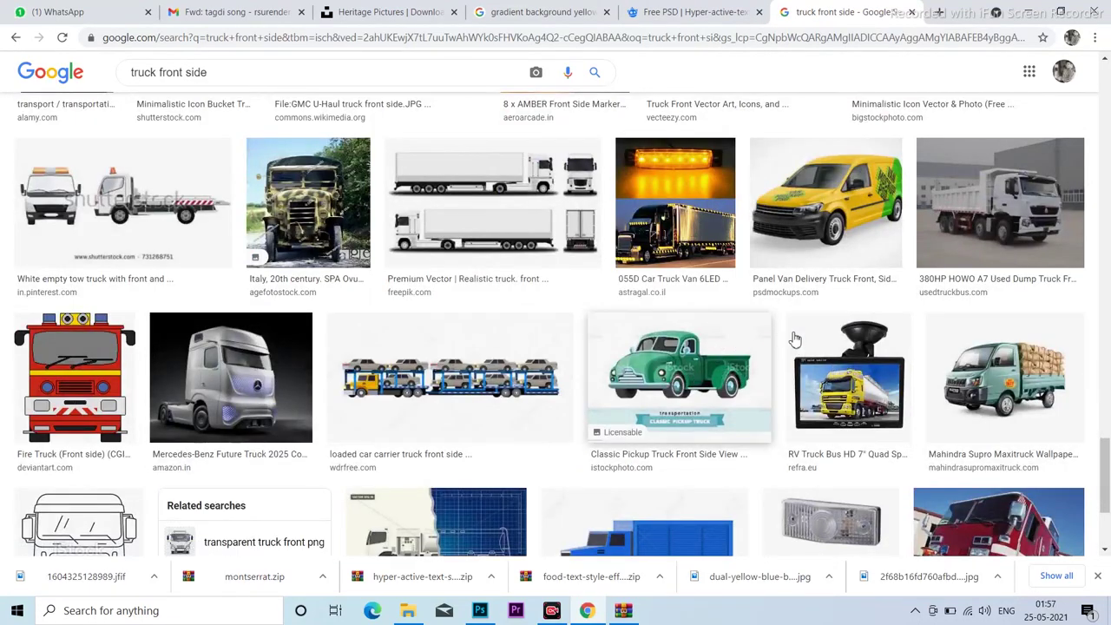
{"action": "scroll", "coordinate": [802, 322], "scroll_direction": "down", "scroll_amount": 2}
{"action": "scroll", "coordinate": [290, 189], "scroll_direction": "down", "scroll_amount": 3}
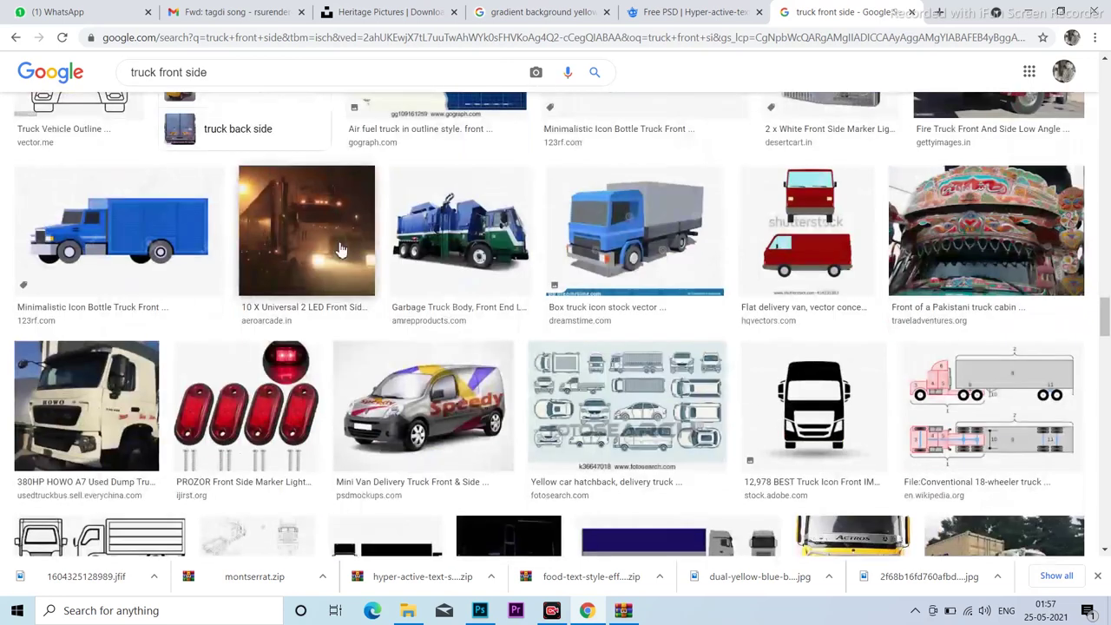
Search for 'truck front side pic', scroll the results, then return to Photoshop.
{"action": "type", "text": " pic"}
{"action": "key", "text": "Return"}
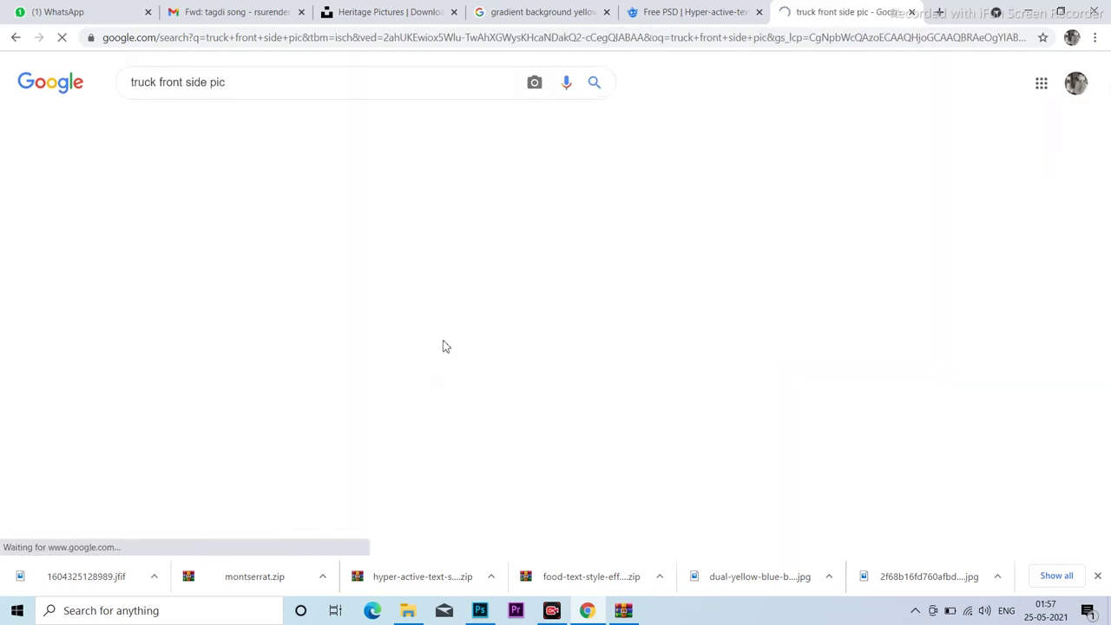
{"action": "scroll", "coordinate": [432, 323], "scroll_direction": "down", "scroll_amount": 5}
{"action": "scroll", "coordinate": [432, 323], "scroll_direction": "down", "scroll_amount": 5}
{"action": "scroll", "coordinate": [431, 326], "scroll_direction": "down", "scroll_amount": 5}
{"action": "scroll", "coordinate": [432, 328], "scroll_direction": "down", "scroll_amount": 2}
{"action": "scroll", "coordinate": [432, 328], "scroll_direction": "down", "scroll_amount": 3}
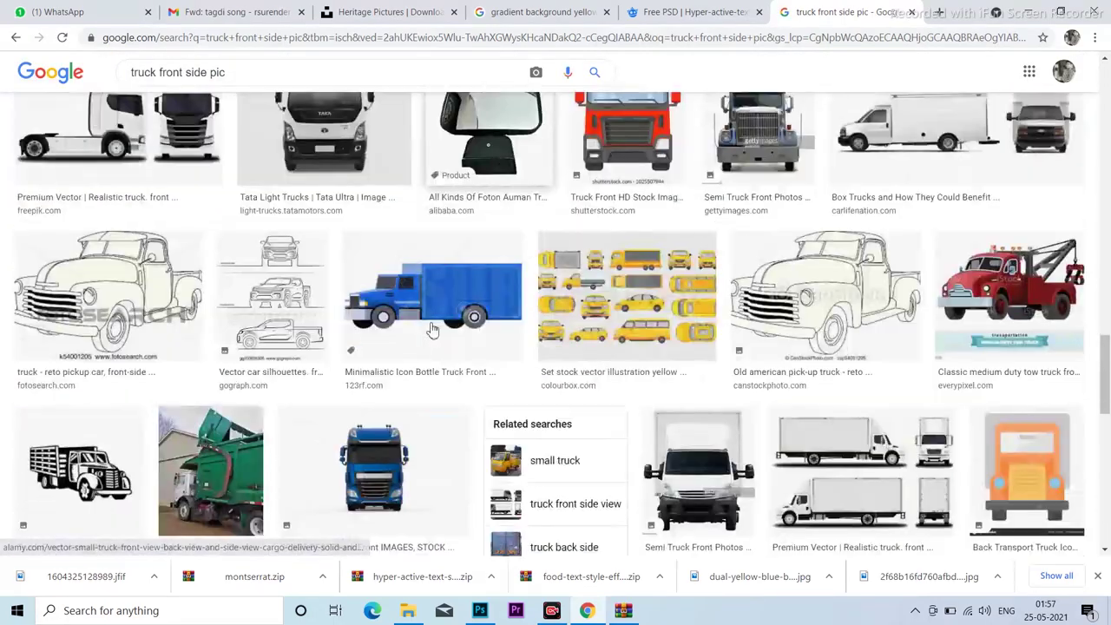
{"action": "scroll", "coordinate": [432, 328], "scroll_direction": "down", "scroll_amount": 1}
{"action": "scroll", "coordinate": [432, 329], "scroll_direction": "down", "scroll_amount": 5}
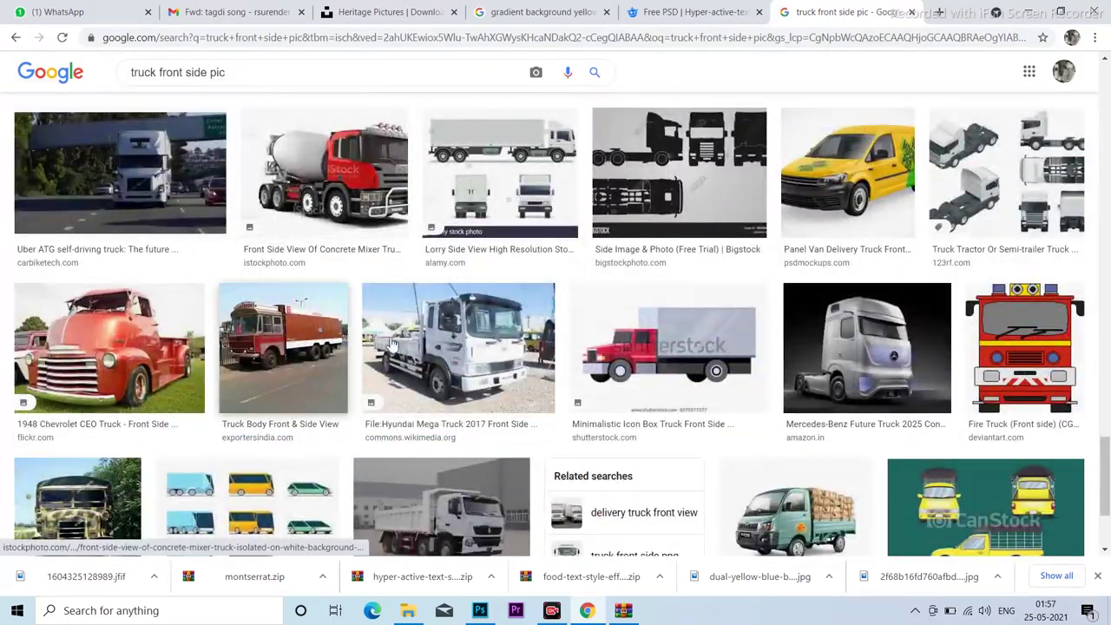
{"action": "scroll", "coordinate": [312, 208], "scroll_direction": "down", "scroll_amount": 3}
{"action": "scroll", "coordinate": [321, 208], "scroll_direction": "down", "scroll_amount": 3}
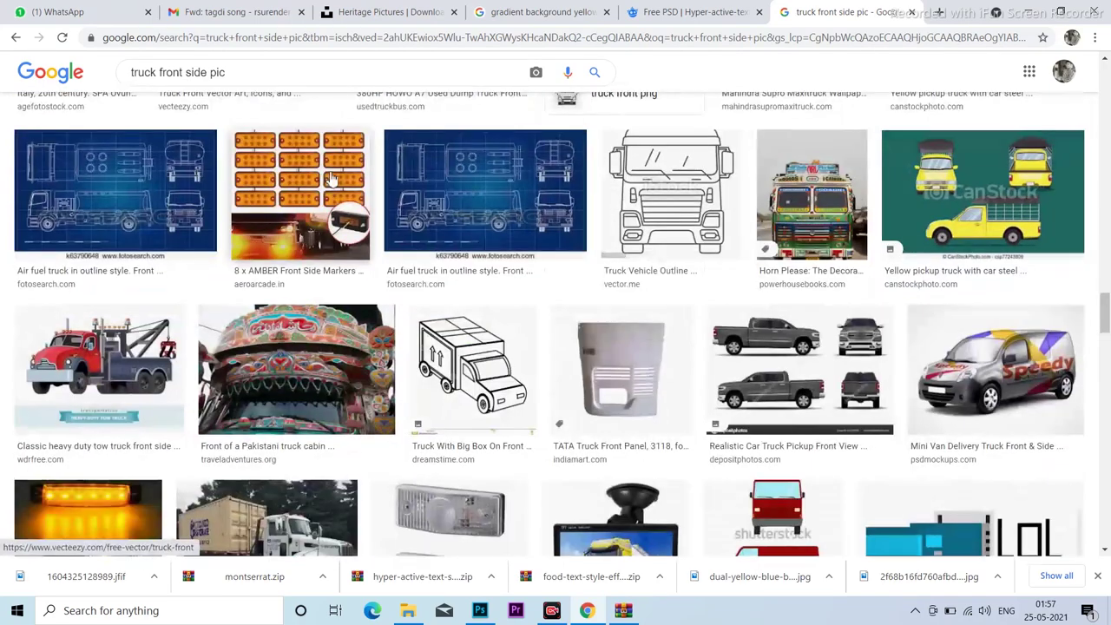
{"action": "scroll", "coordinate": [338, 200], "scroll_direction": "down", "scroll_amount": 3}
{"action": "scroll", "coordinate": [354, 204], "scroll_direction": "down", "scroll_amount": 3}
{"action": "scroll", "coordinate": [339, 200], "scroll_direction": "down", "scroll_amount": 3}
{"action": "scroll", "coordinate": [312, 195], "scroll_direction": "down", "scroll_amount": 3}
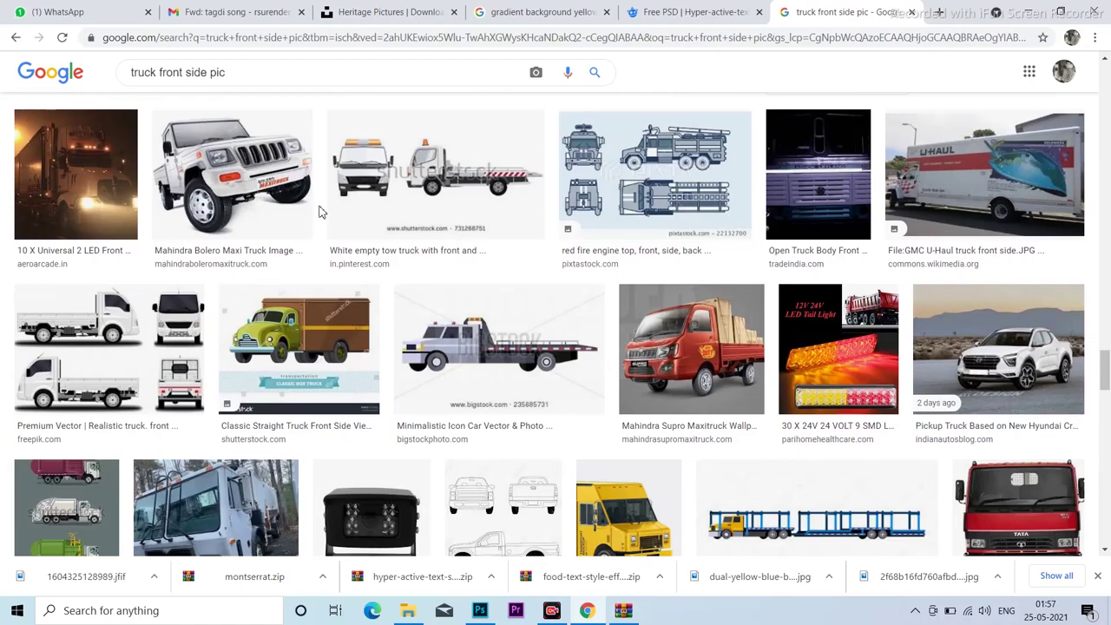
{"action": "scroll", "coordinate": [334, 248], "scroll_direction": "down", "scroll_amount": 3}
{"action": "scroll", "coordinate": [350, 254], "scroll_direction": "down", "scroll_amount": 3}
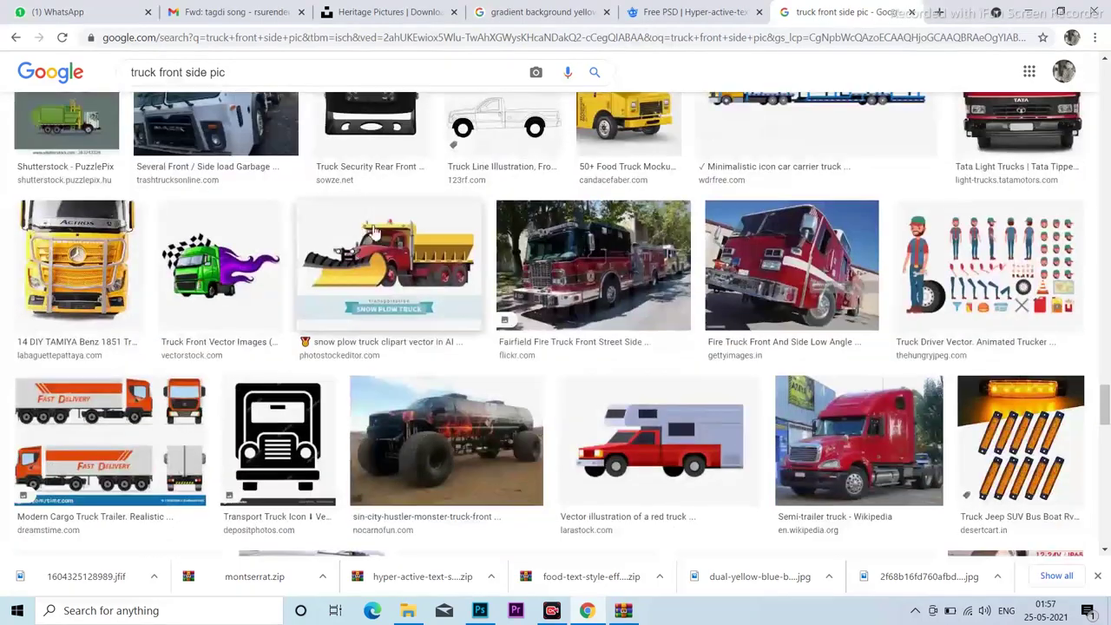
{"action": "scroll", "coordinate": [382, 304], "scroll_direction": "down", "scroll_amount": 3}
{"action": "scroll", "coordinate": [408, 346], "scroll_direction": "down", "scroll_amount": 2}
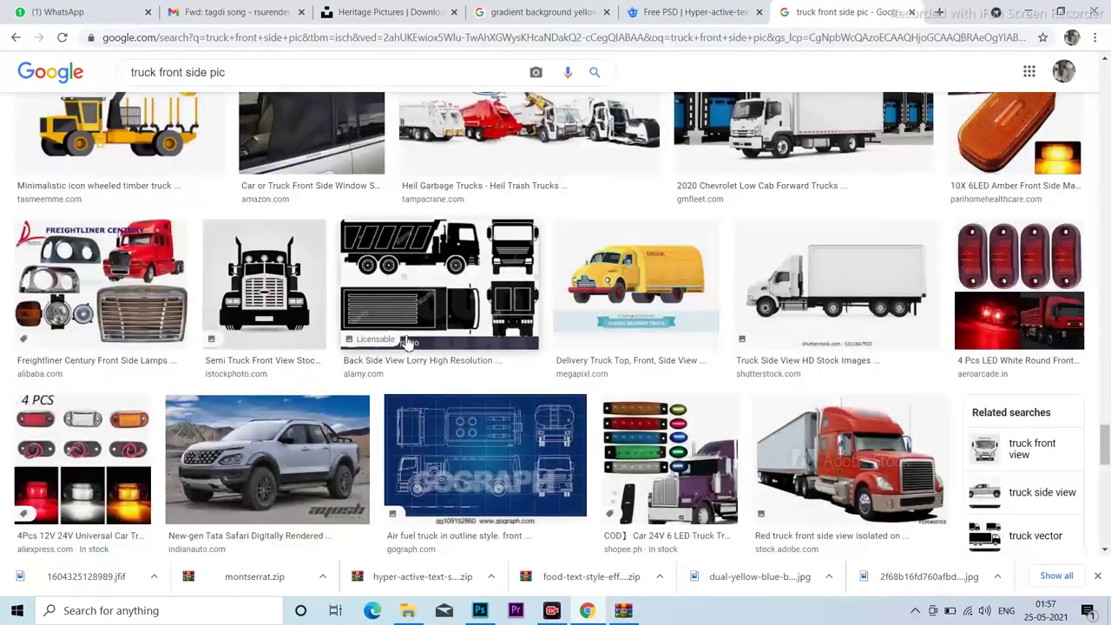
{"action": "scroll", "coordinate": [406, 343], "scroll_direction": "down", "scroll_amount": 3}
{"action": "scroll", "coordinate": [405, 344], "scroll_direction": "down", "scroll_amount": 3}
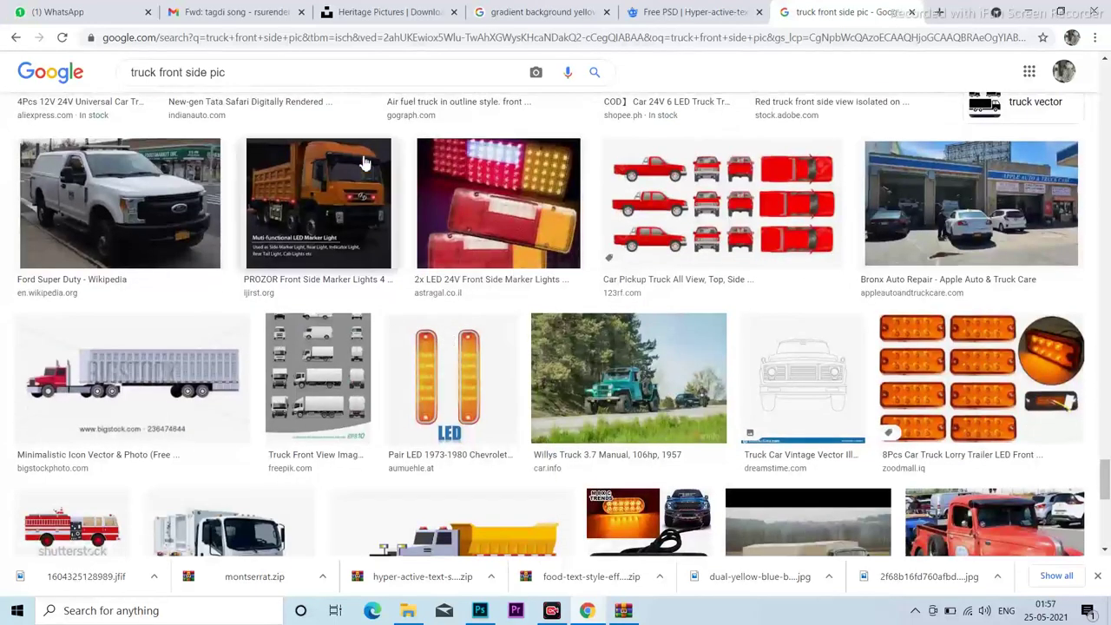
{"action": "left_click", "coordinate": [491, 615]}
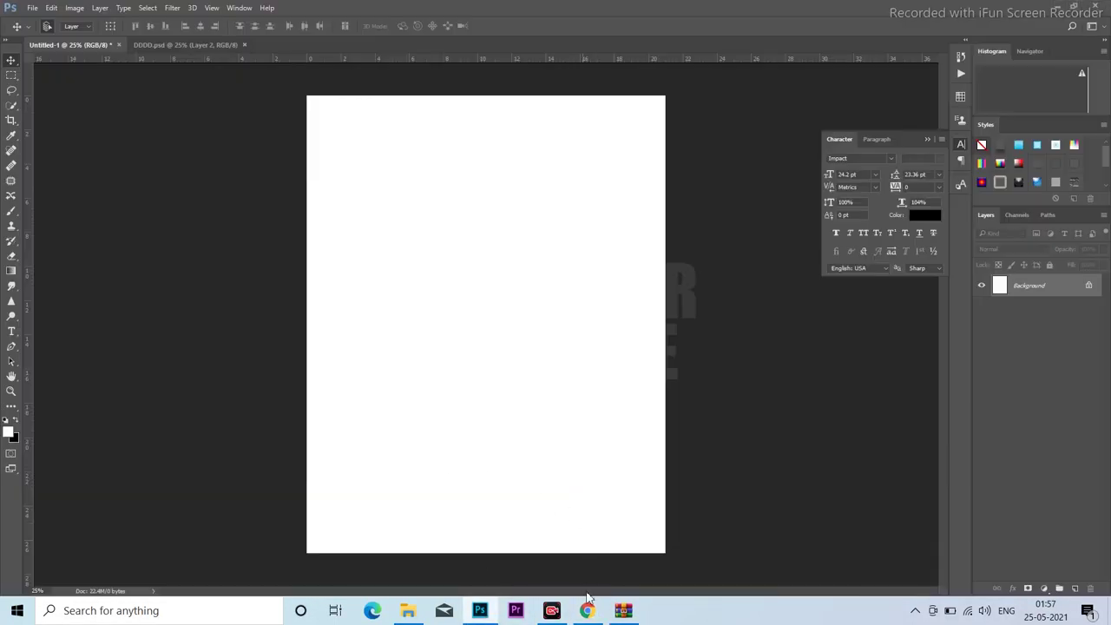
Open the Downloads folder via This PC and refresh its file listing.
{"action": "left_click", "coordinate": [627, 612]}
{"action": "left_click", "coordinate": [929, 124]}
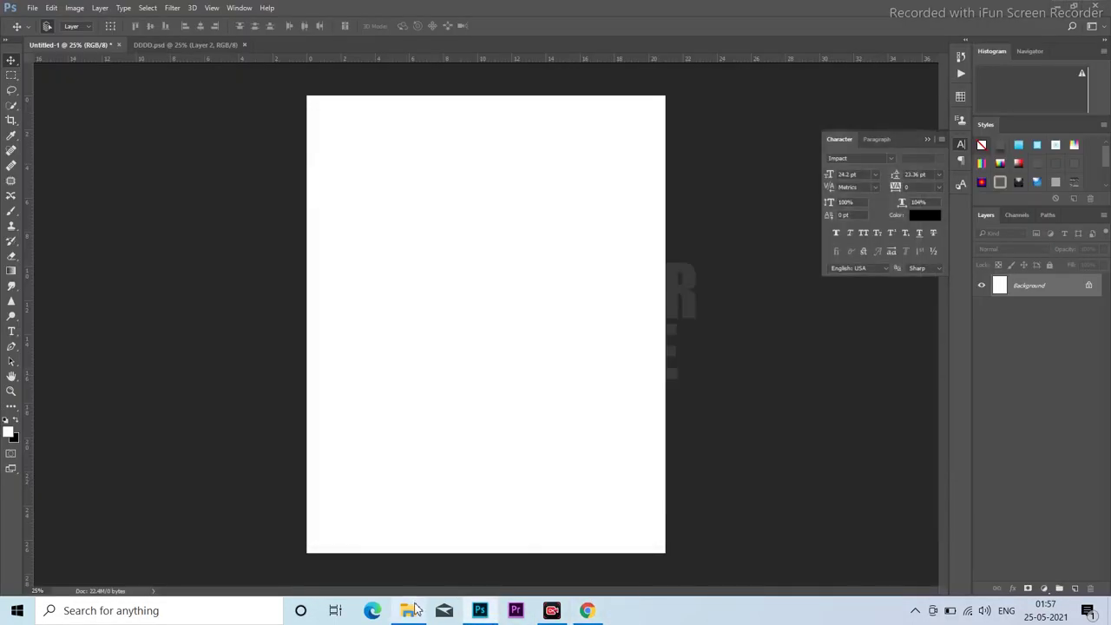
{"action": "left_click", "coordinate": [407, 610]}
{"action": "key", "text": "super+d"}
{"action": "double_click", "coordinate": [25, 19]}
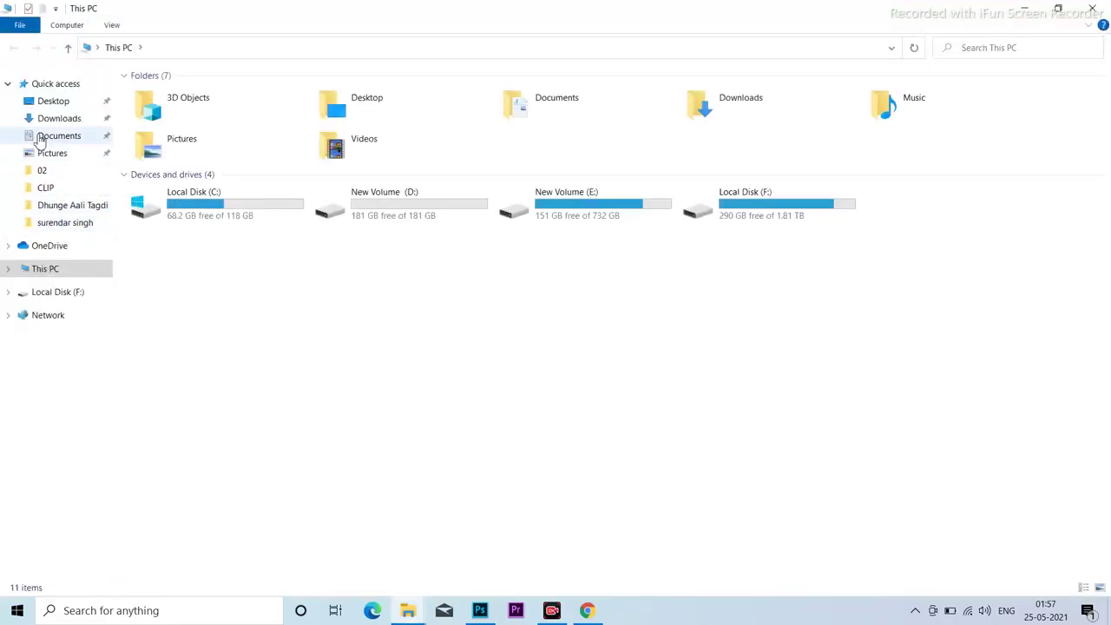
{"action": "left_click", "coordinate": [52, 118]}
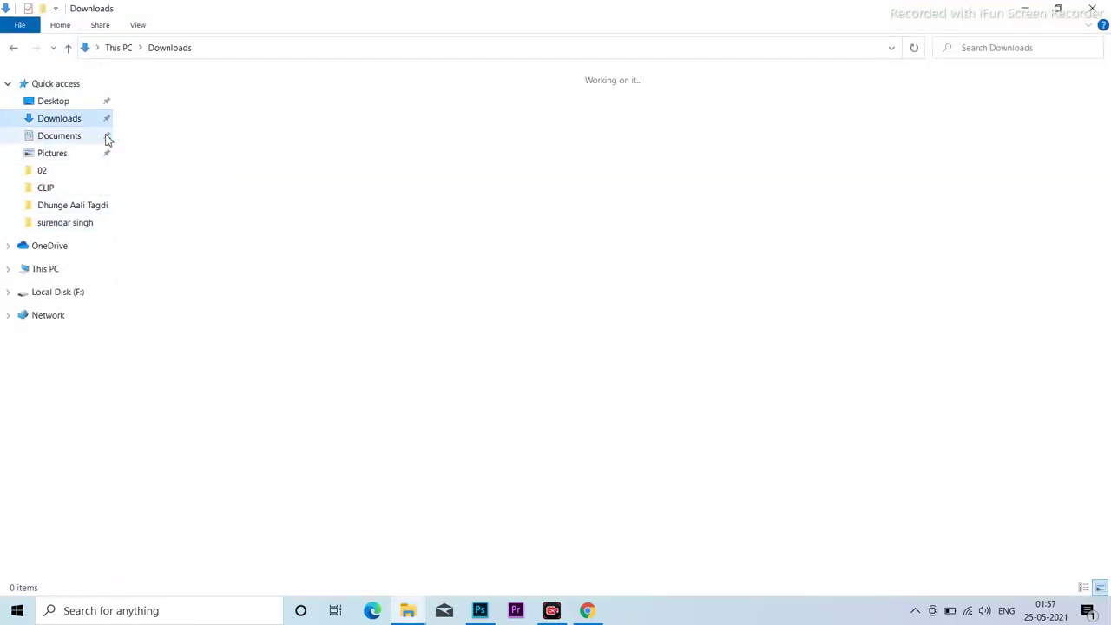
{"action": "right_click", "coordinate": [834, 450]}
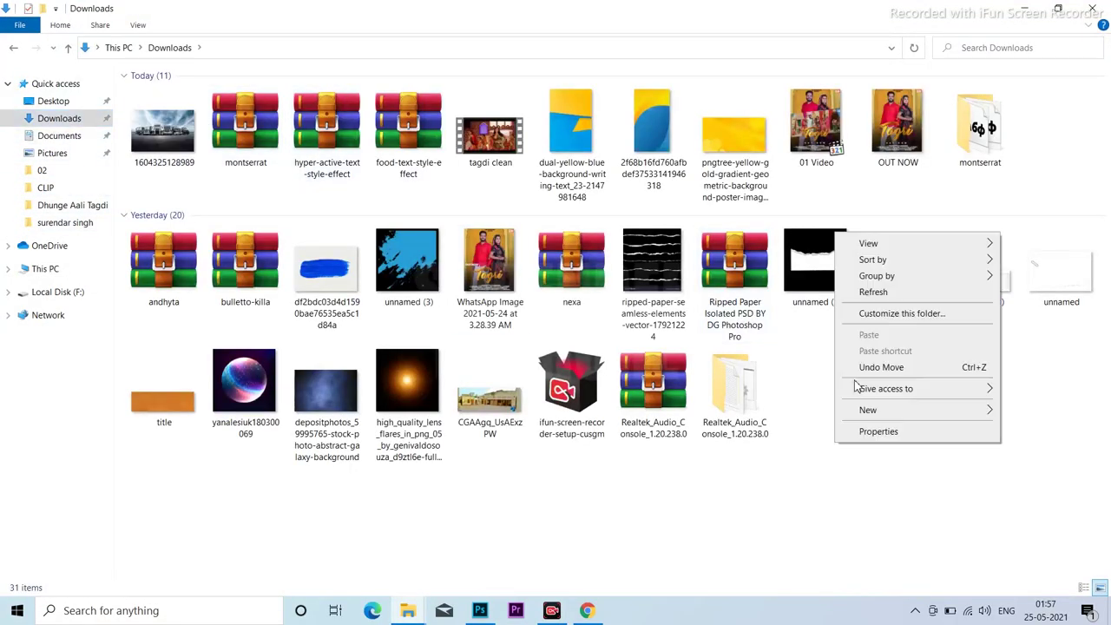
{"action": "left_click", "coordinate": [874, 293]}
{"action": "mouse_move", "coordinate": [163, 130]}
{"action": "left_mouse_down"}
{"action": "mouse_move", "coordinate": [438, 250]}
{"action": "mouse_move", "coordinate": [1103, 435]}
{"action": "mouse_move", "coordinate": [536, 278]}
{"action": "left_mouse_up"}
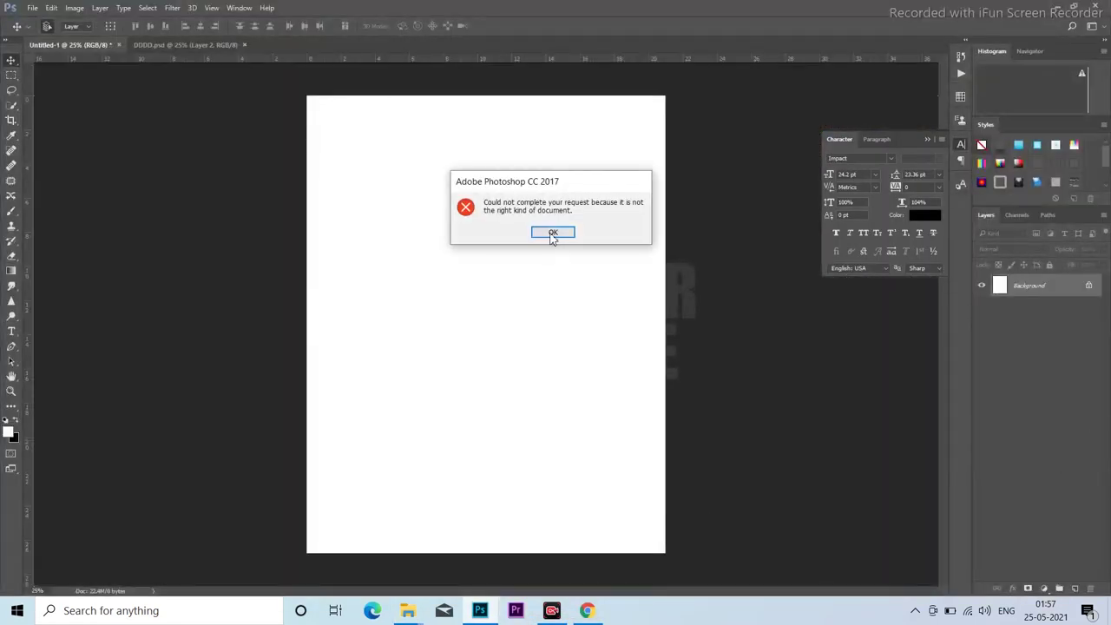
{"action": "left_click", "coordinate": [552, 233]}
{"action": "left_click", "coordinate": [408, 612]}
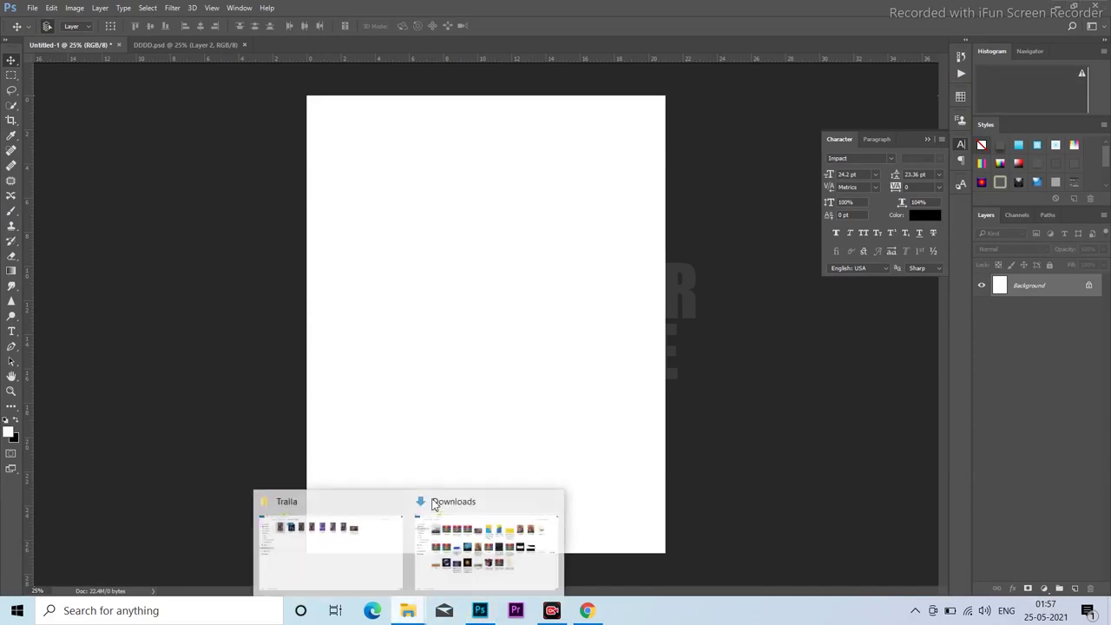
{"action": "left_click", "coordinate": [449, 554]}
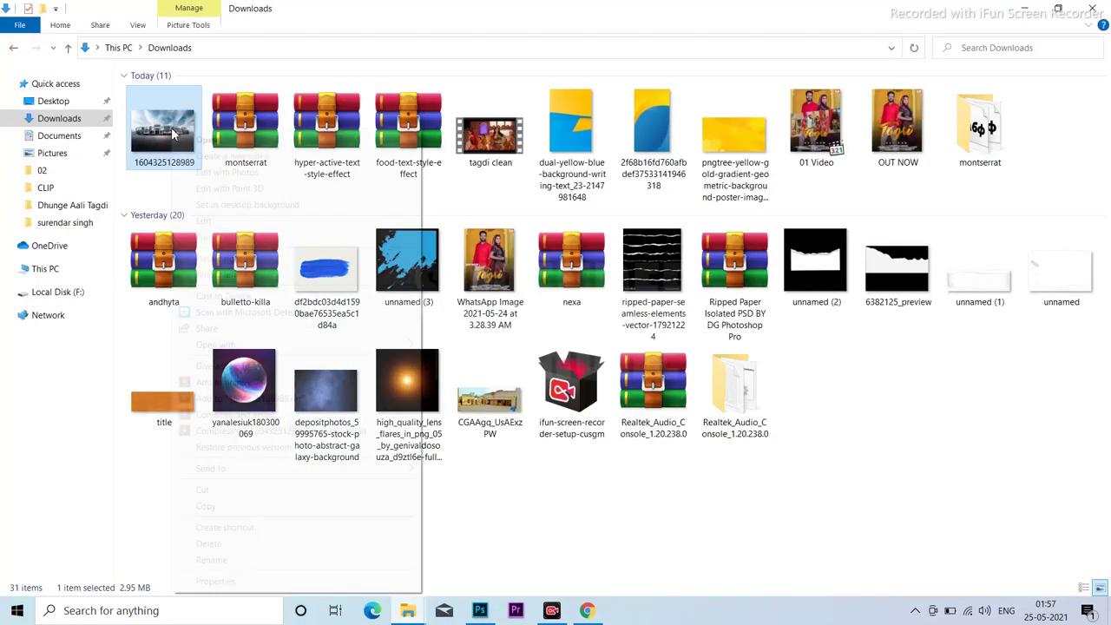
{"action": "right_click", "coordinate": [174, 130]}
{"action": "left_click", "coordinate": [236, 228]}
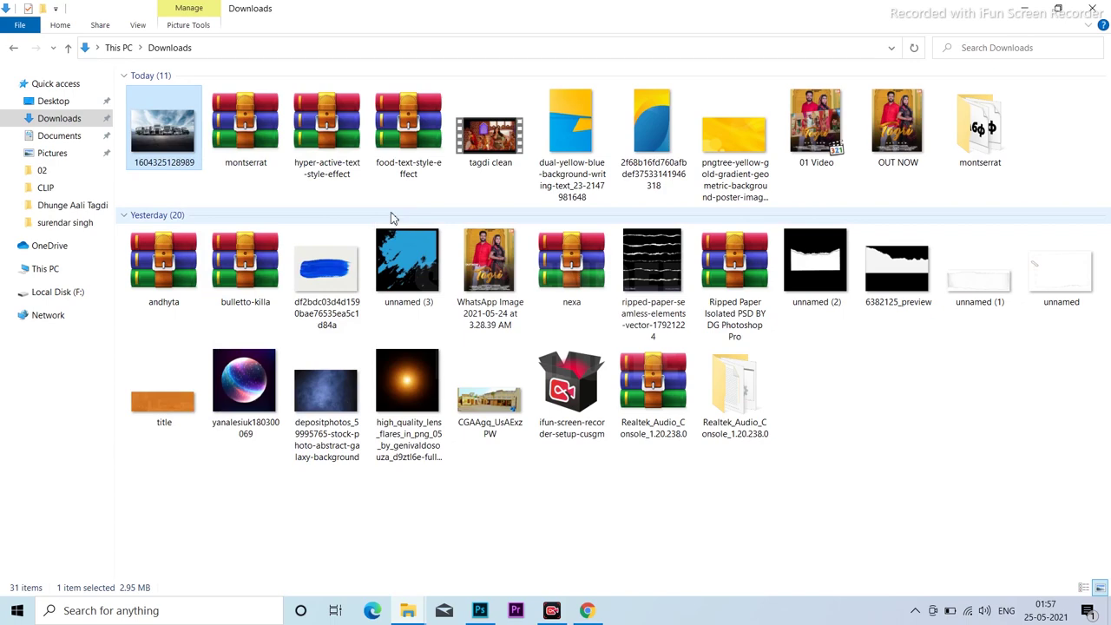
{"action": "right_click", "coordinate": [932, 380]}
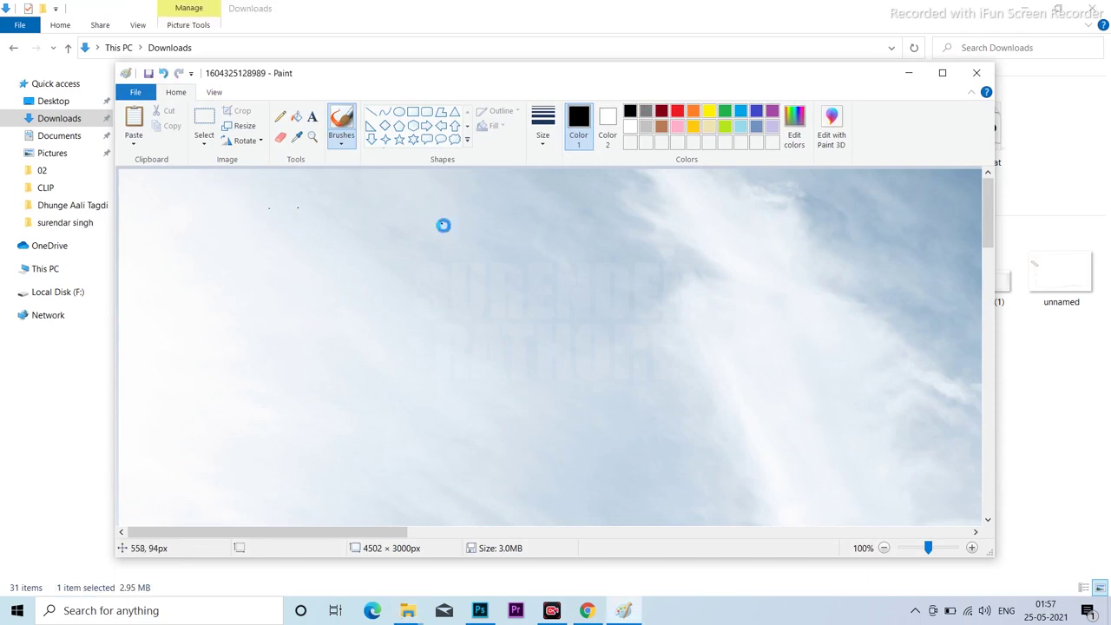
{"action": "left_click", "coordinate": [974, 78]}
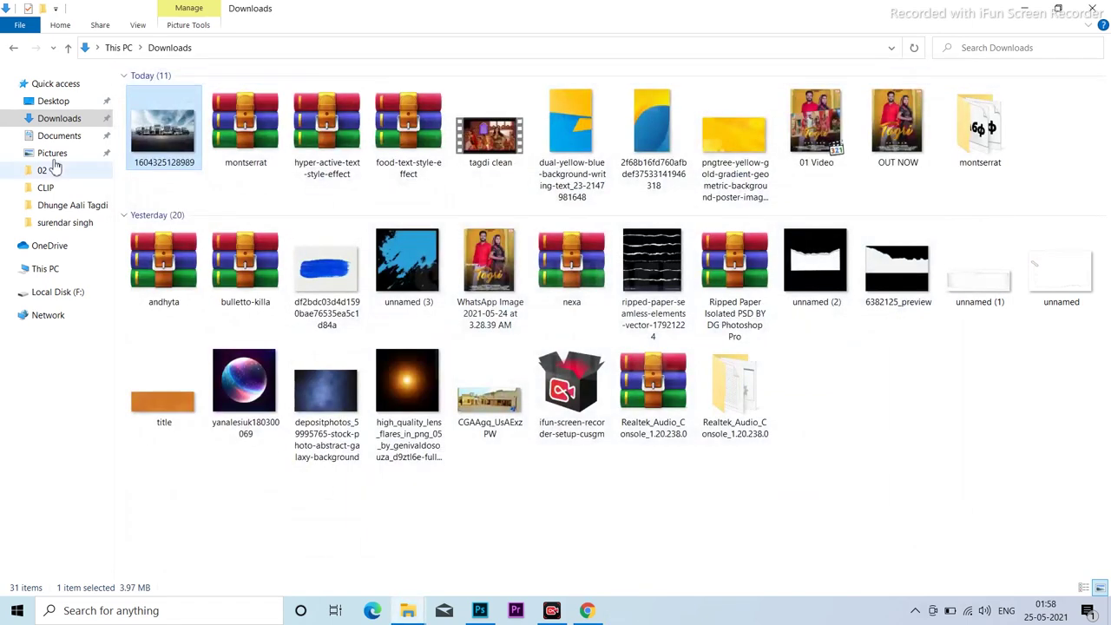
{"action": "mouse_move", "coordinate": [164, 131]}
{"action": "left_mouse_down"}
{"action": "mouse_move", "coordinate": [469, 614]}
{"action": "mouse_move", "coordinate": [593, 67]}
{"action": "left_mouse_up"}
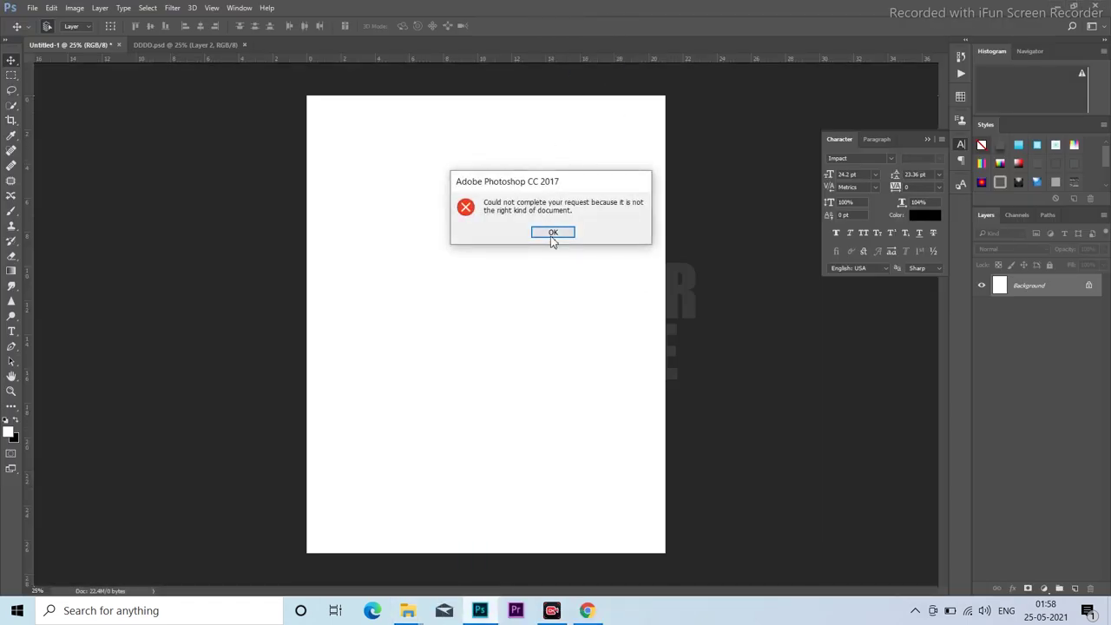
{"action": "left_click", "coordinate": [553, 234]}
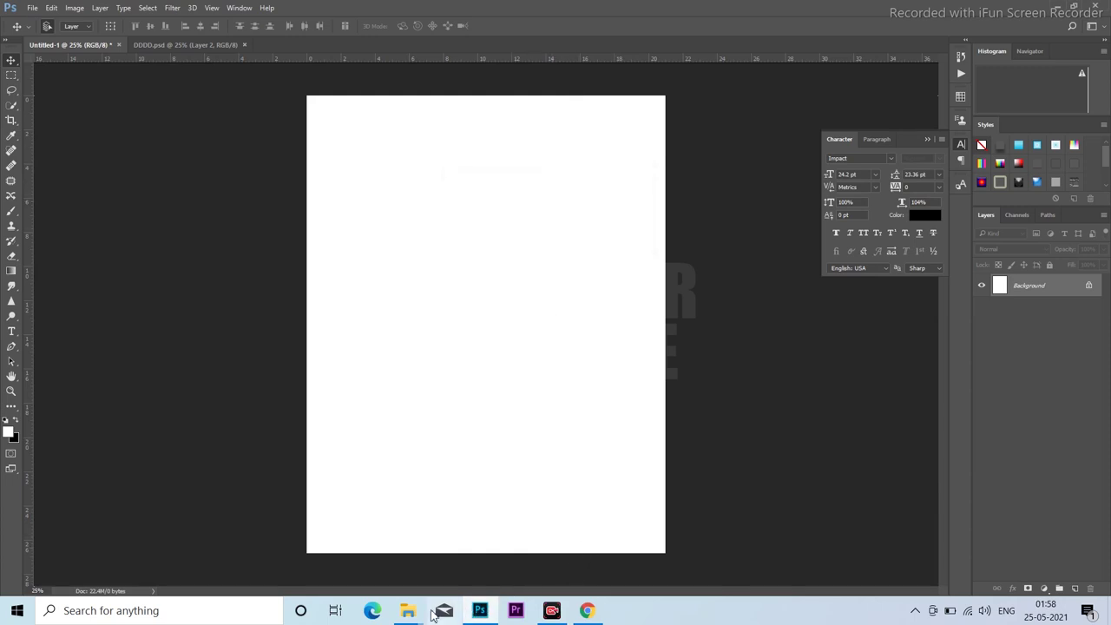
{"action": "left_click", "coordinate": [497, 556]}
{"action": "right_click", "coordinate": [165, 141]}
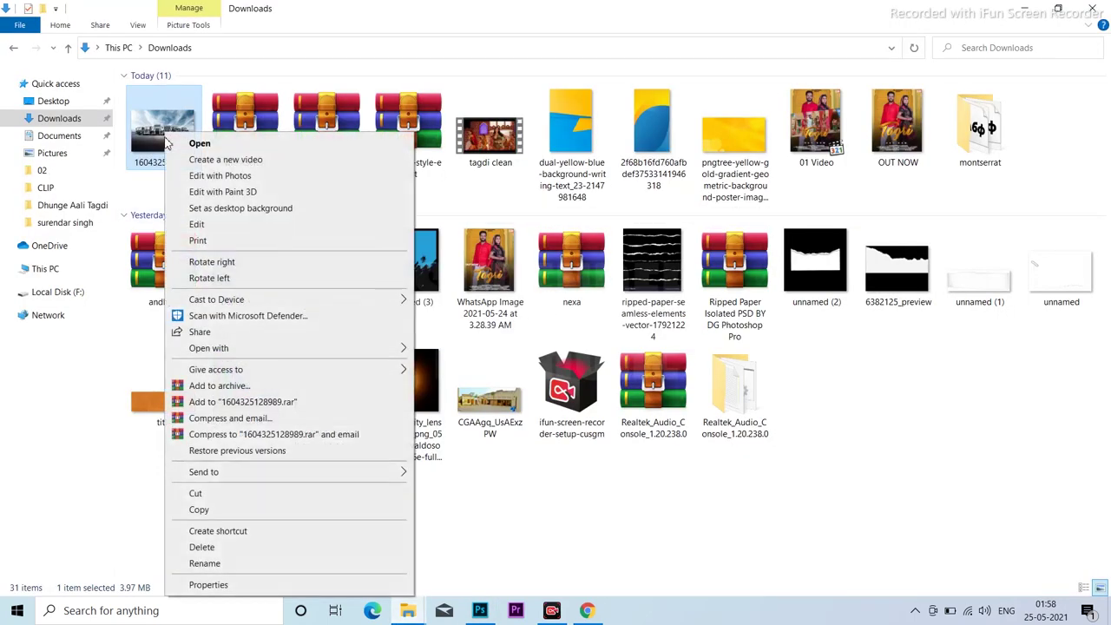
{"action": "left_click", "coordinate": [217, 224]}
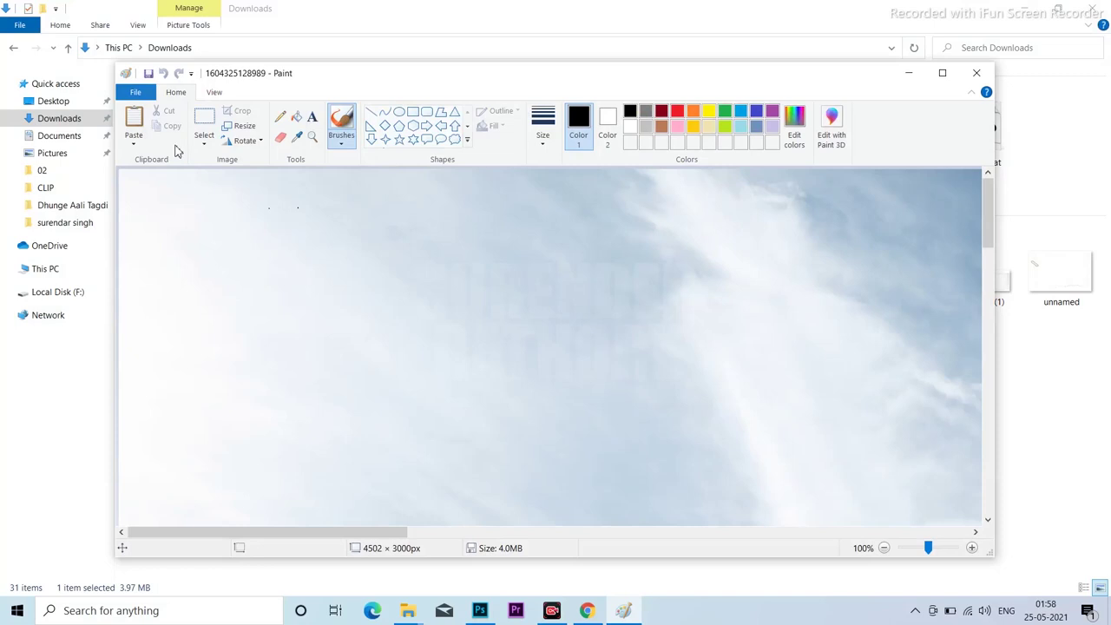
Save a JPEG copy of the truck photo into Downloads, close Paint, and drag it out.
{"action": "left_click", "coordinate": [144, 142]}
{"action": "left_click", "coordinate": [135, 92]}
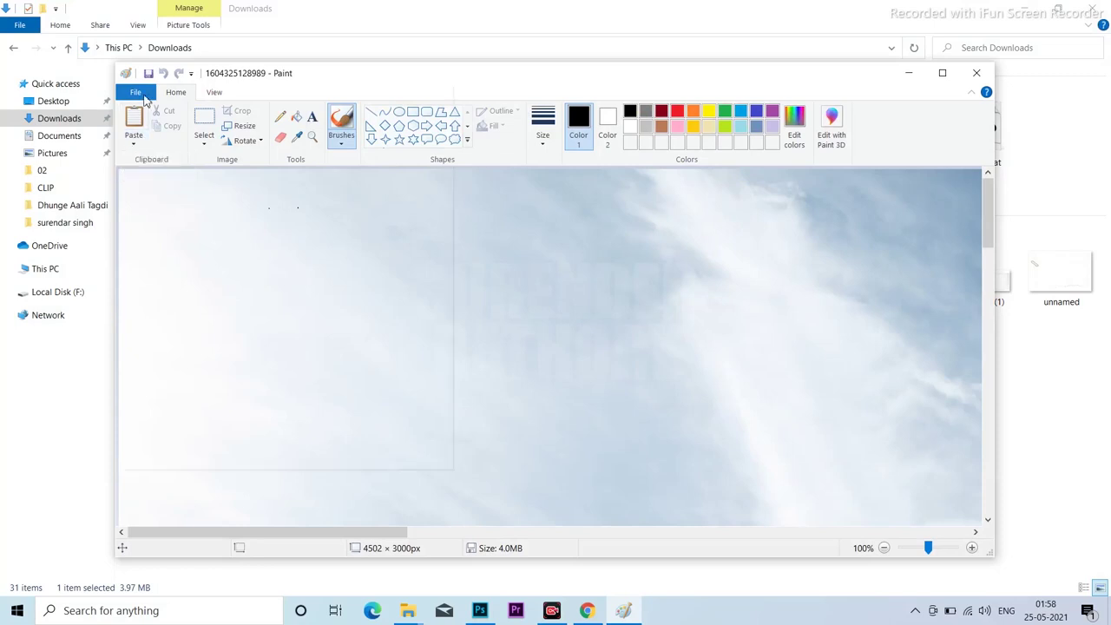
{"action": "left_click", "coordinate": [136, 92]}
{"action": "left_click", "coordinate": [172, 213]}
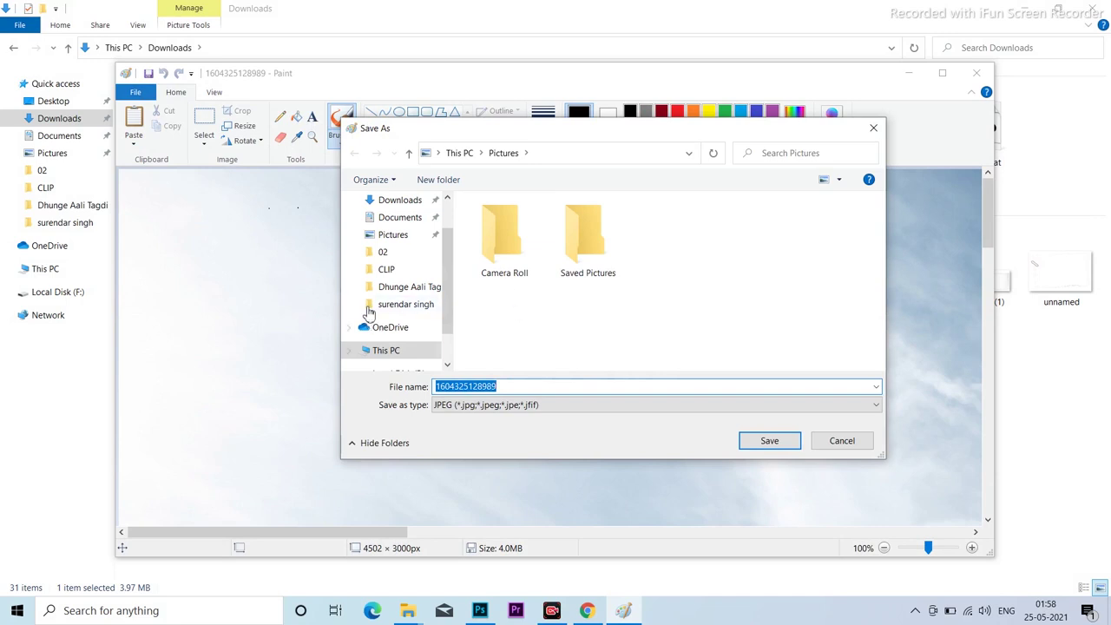
{"action": "left_click", "coordinate": [398, 201]}
{"action": "left_click", "coordinate": [769, 440]}
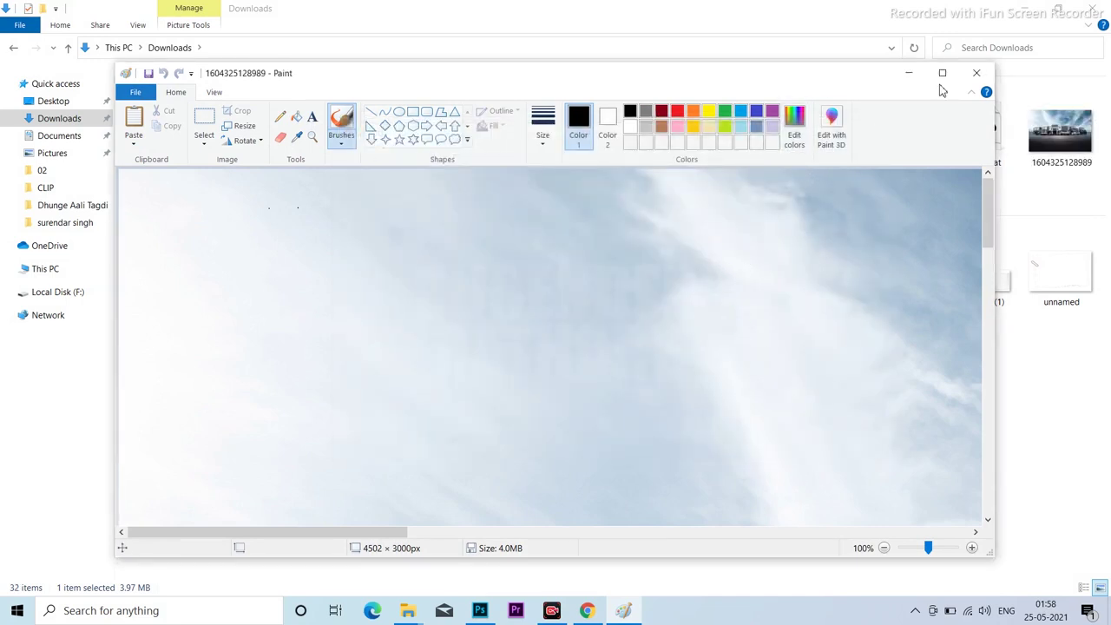
{"action": "left_click", "coordinate": [976, 73]}
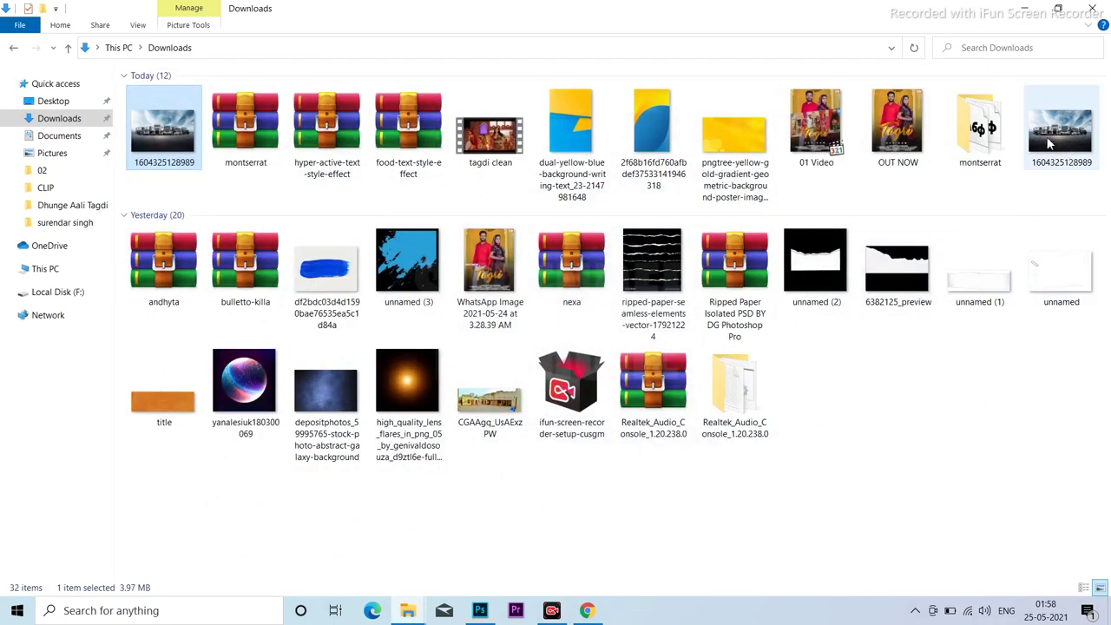
{"action": "left_click_drag", "start_coordinate": [1049, 144], "coordinate": [635, 111]}
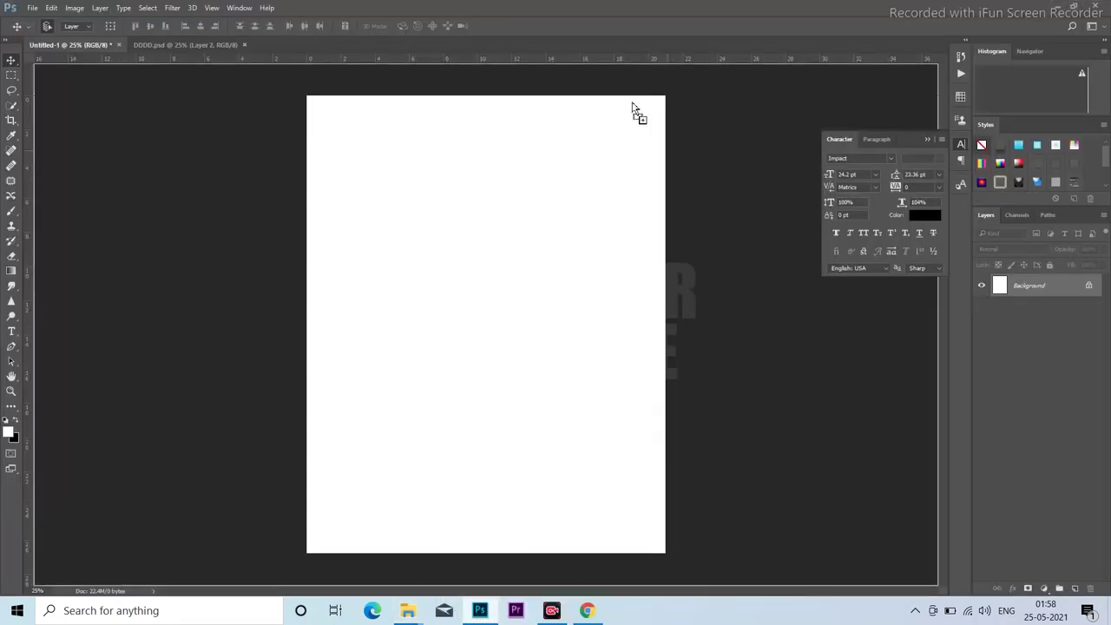
Open the truck JPEG in Photoshop and place it into the blank Untitled-1 poster.
{"action": "left_click_drag", "start_coordinate": [635, 111], "coordinate": [605, 45]}
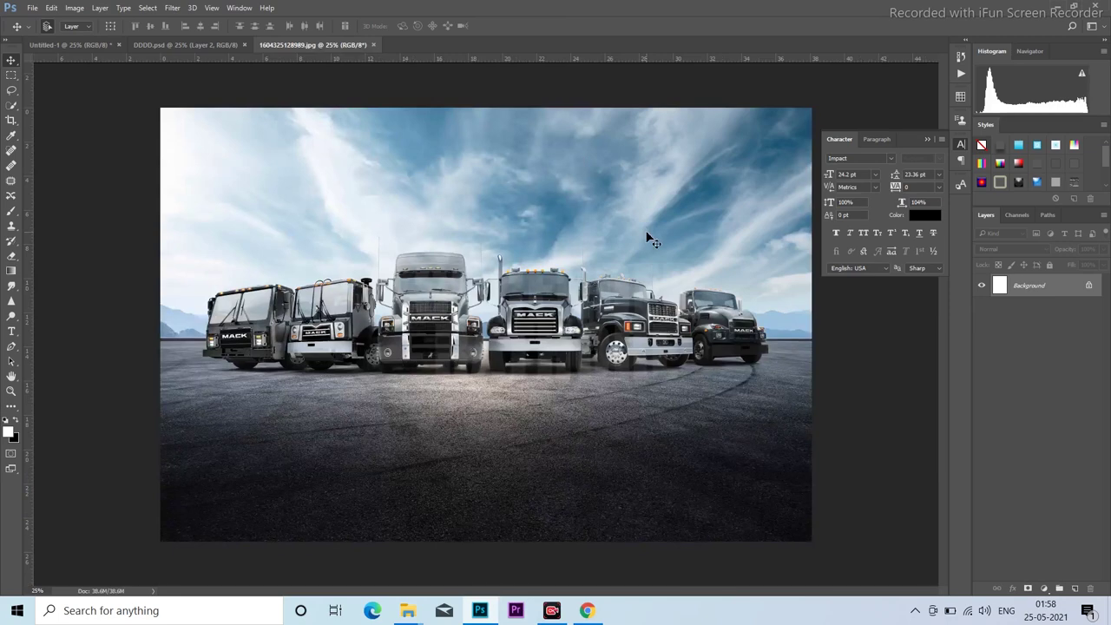
{"action": "key", "text": "ctrl+j"}
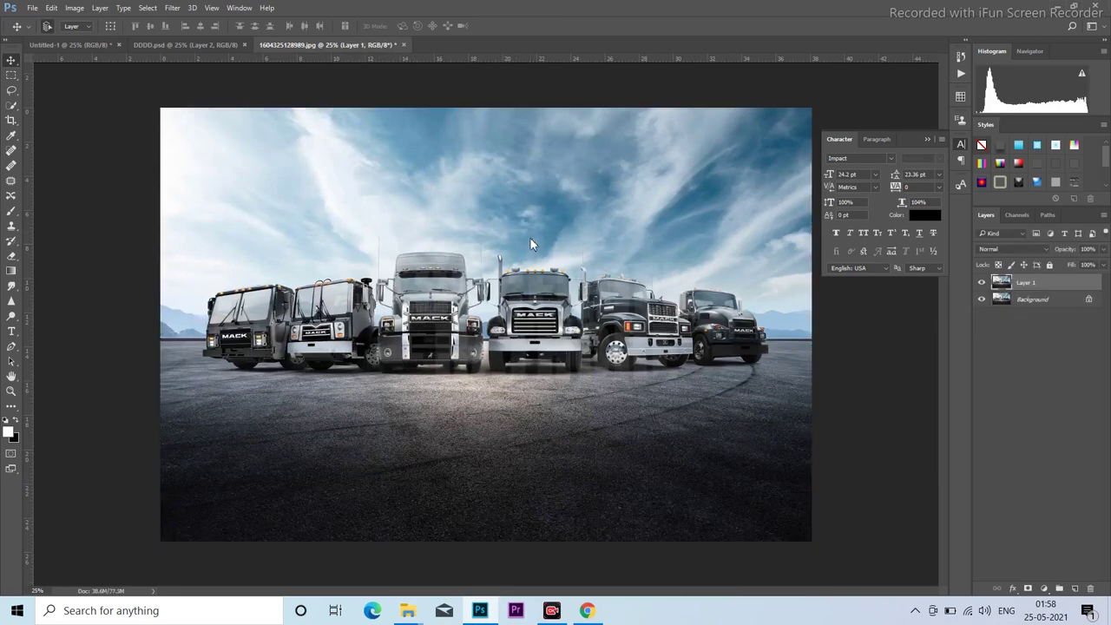
{"action": "key", "text": "ctrl+w"}
{"action": "left_click", "coordinate": [544, 234]}
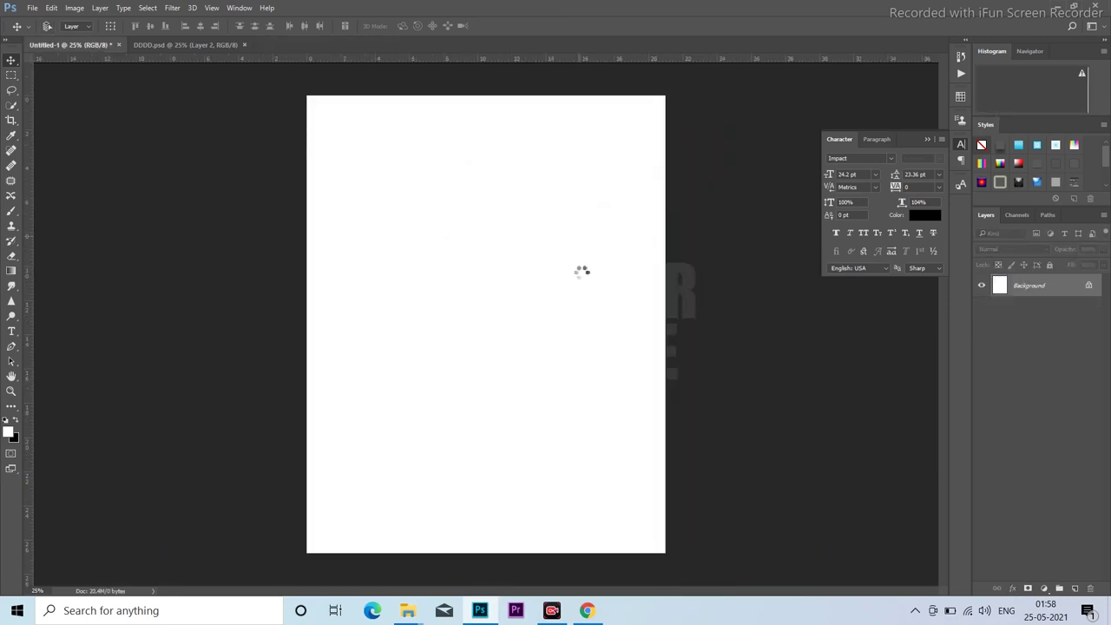
{"action": "left_click_drag", "start_coordinate": [419, 297], "coordinate": [501, 314]}
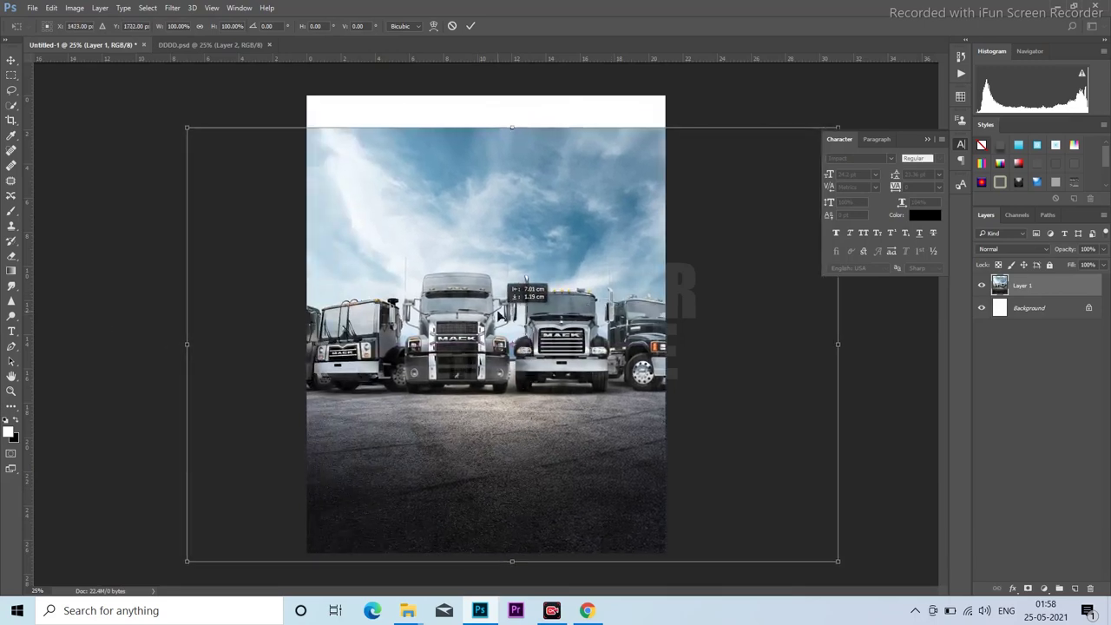
Enlarge the truck photo to about 191% so the trucks fill the canvas.
{"action": "key", "text": "ctrl+minus"}
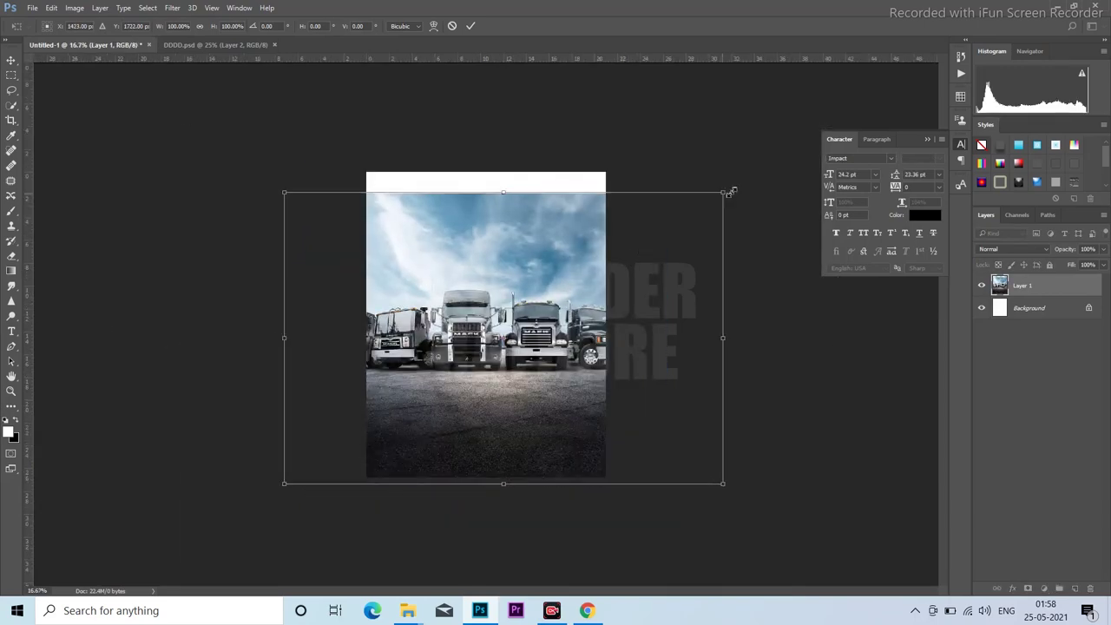
{"action": "left_click_drag", "start_coordinate": [721, 194], "coordinate": [871, 93], "text": "alt"}
{"action": "mouse_move", "coordinate": [446, 305]}
{"action": "left_mouse_down"}
{"action": "mouse_move", "coordinate": [504, 308]}
{"action": "mouse_move", "coordinate": [495, 305]}
{"action": "left_mouse_up"}
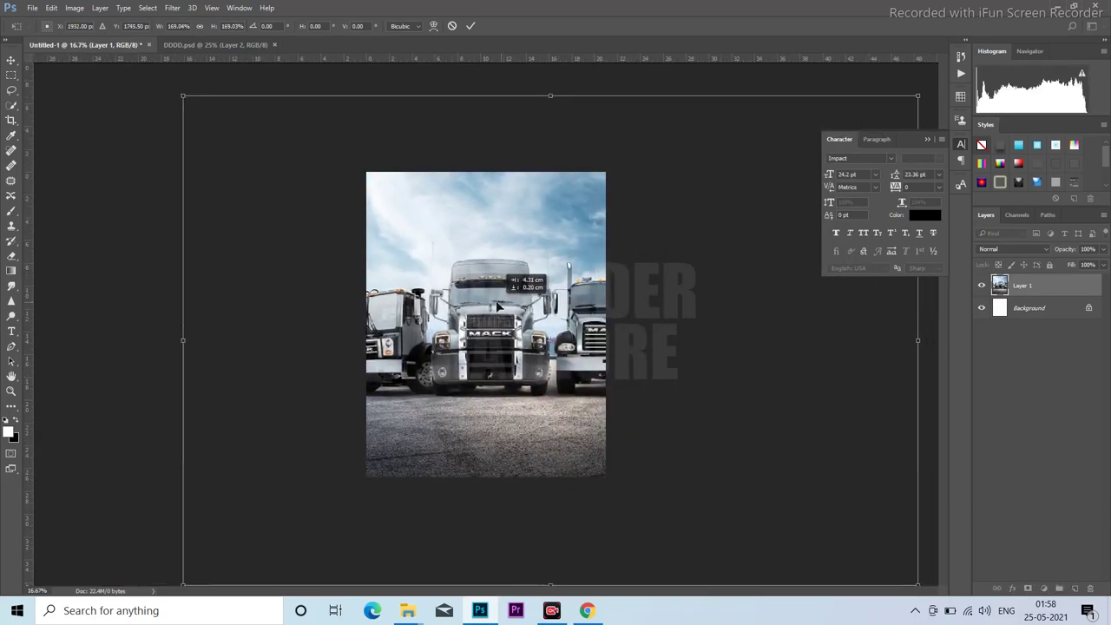
{"action": "key", "text": "ctrl+minus"}
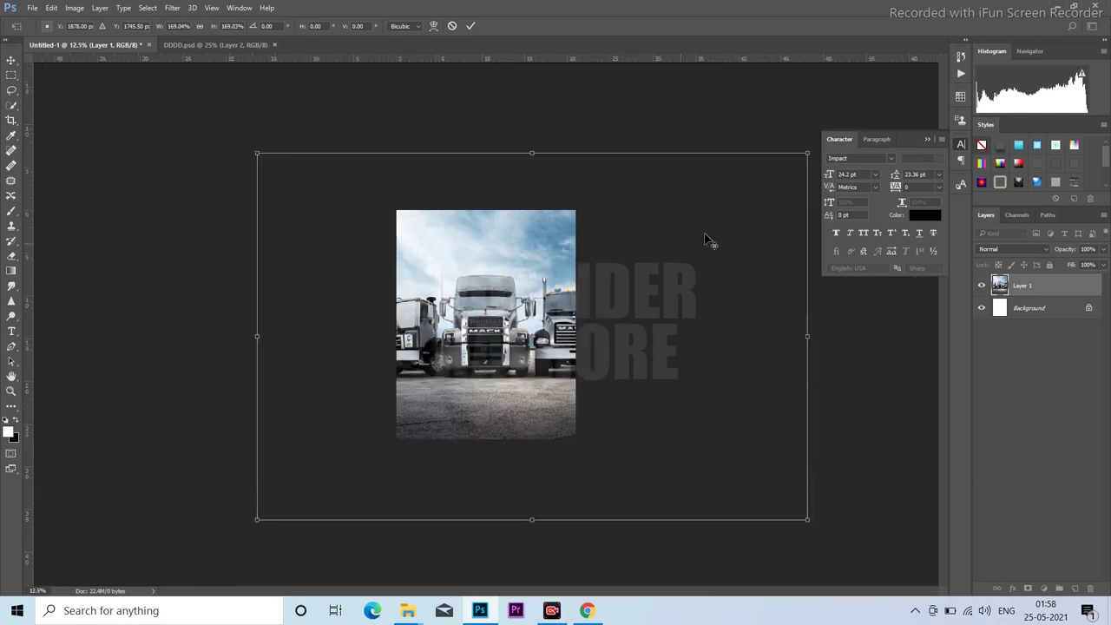
{"action": "left_click_drag", "start_coordinate": [805, 151], "coordinate": [842, 130]}
{"action": "left_click_drag", "start_coordinate": [463, 305], "coordinate": [477, 312]}
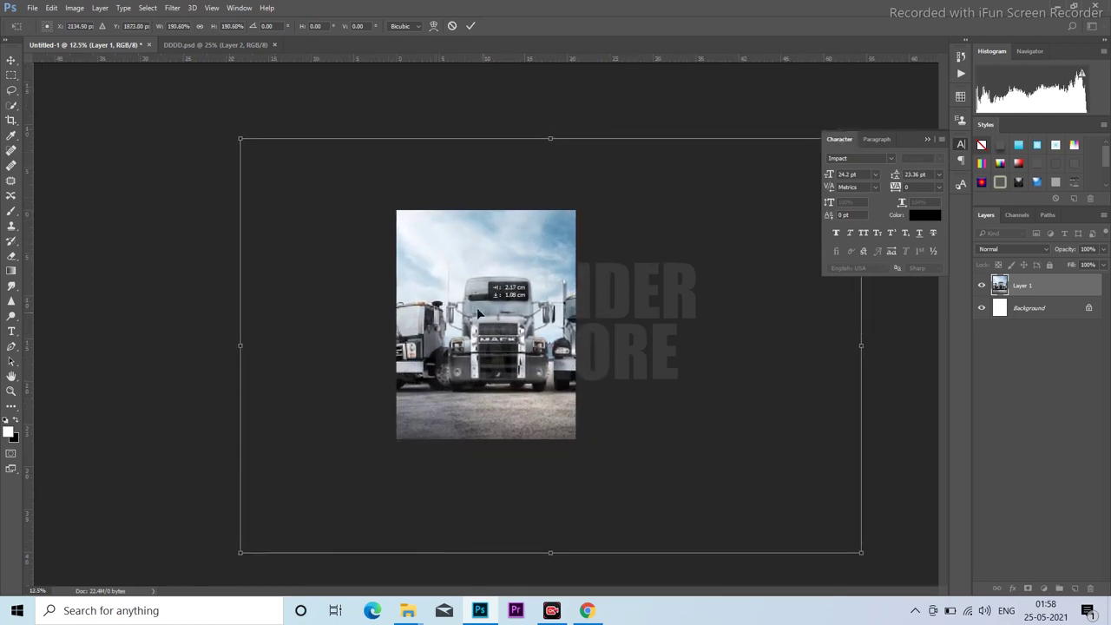
{"action": "key", "text": "Return"}
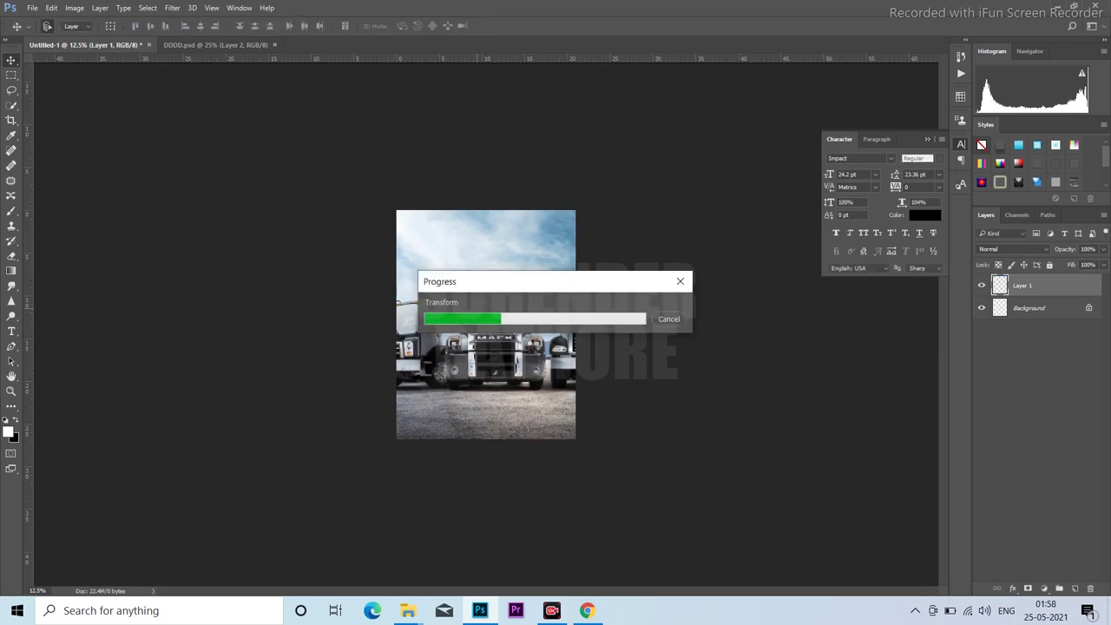
{"action": "left_click", "coordinate": [496, 327]}
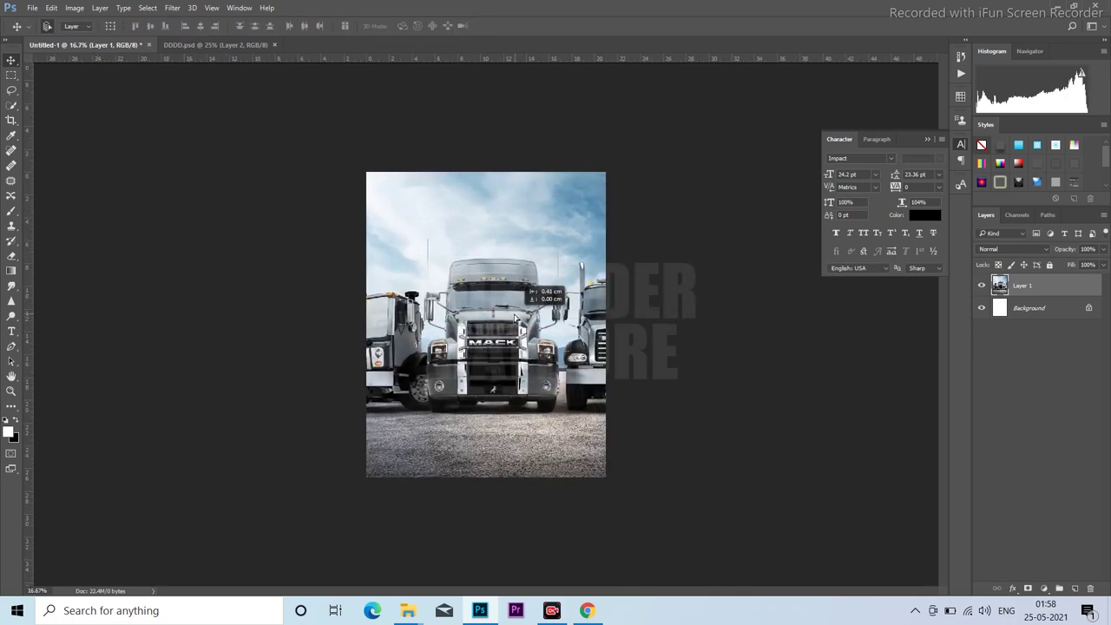
{"action": "left_click", "coordinate": [219, 44]}
Drag the couple layer from DDDD.psd into the poster, scale to about 81%, and centre it.
{"action": "mouse_move", "coordinate": [495, 278]}
{"action": "left_mouse_down"}
{"action": "mouse_move", "coordinate": [111, 44]}
{"action": "mouse_move", "coordinate": [523, 357]}
{"action": "left_mouse_up"}
{"action": "key", "text": "ctrl+t"}
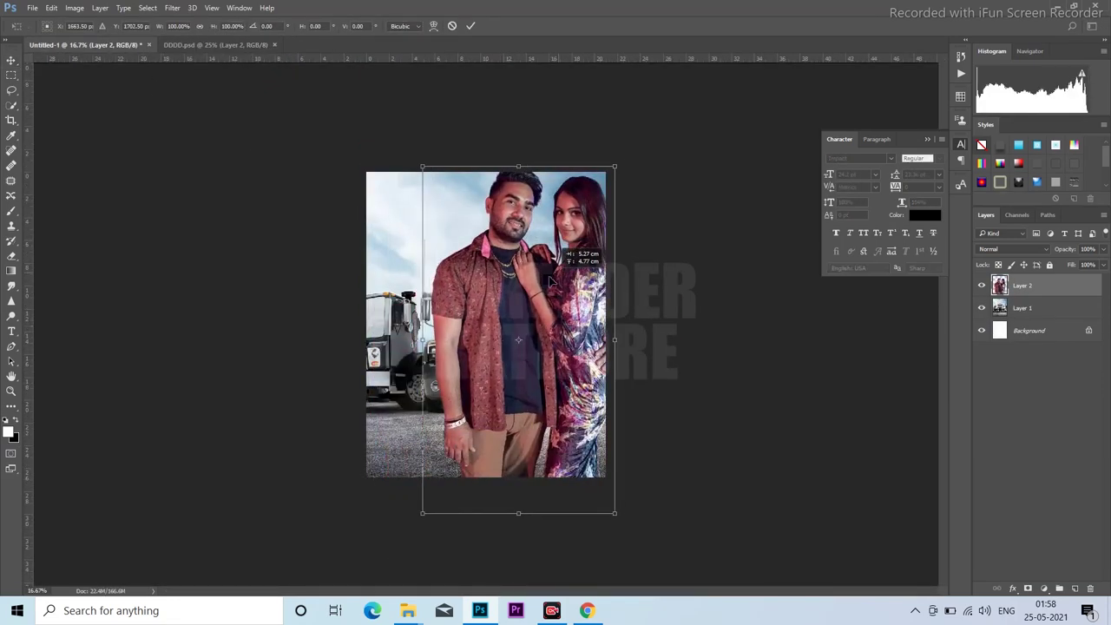
{"action": "mouse_move", "coordinate": [572, 233]}
{"action": "left_mouse_down"}
{"action": "mouse_move", "coordinate": [590, 199]}
{"action": "mouse_move", "coordinate": [572, 224]}
{"action": "left_mouse_up"}
{"action": "left_click_drag", "start_coordinate": [508, 314], "coordinate": [508, 321]}
{"action": "key", "text": "Return"}
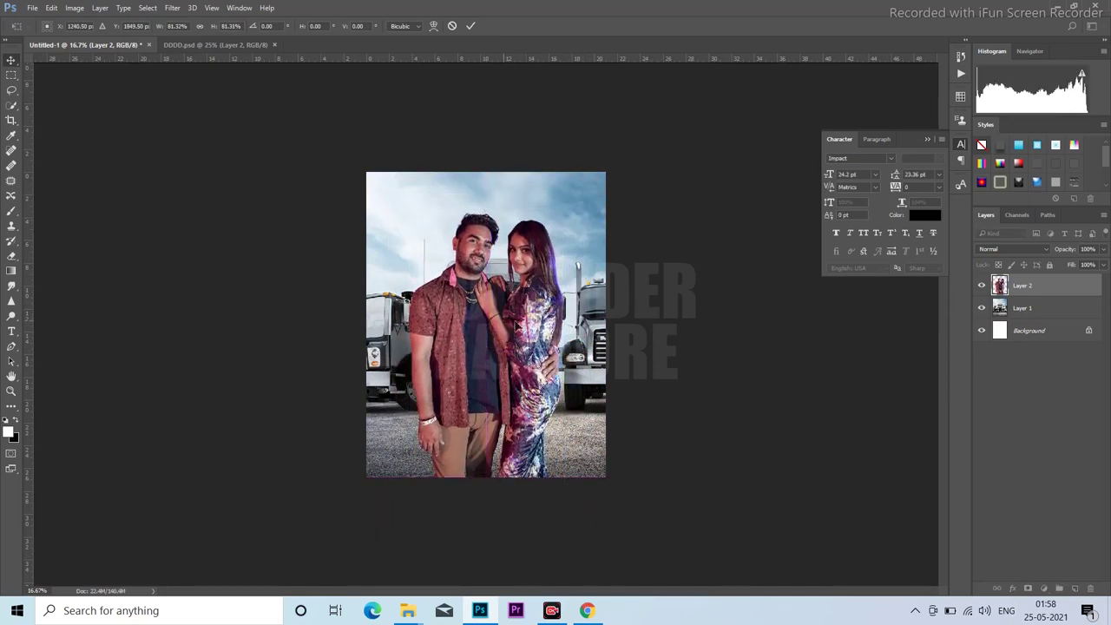
Move the truck background down and shrink it to 54%, shifting it slightly left.
{"action": "mouse_move", "coordinate": [616, 313]}
{"action": "left_mouse_down"}
{"action": "mouse_move", "coordinate": [615, 347]}
{"action": "mouse_move", "coordinate": [596, 367]}
{"action": "left_mouse_up"}
{"action": "key", "text": "ctrl+t"}
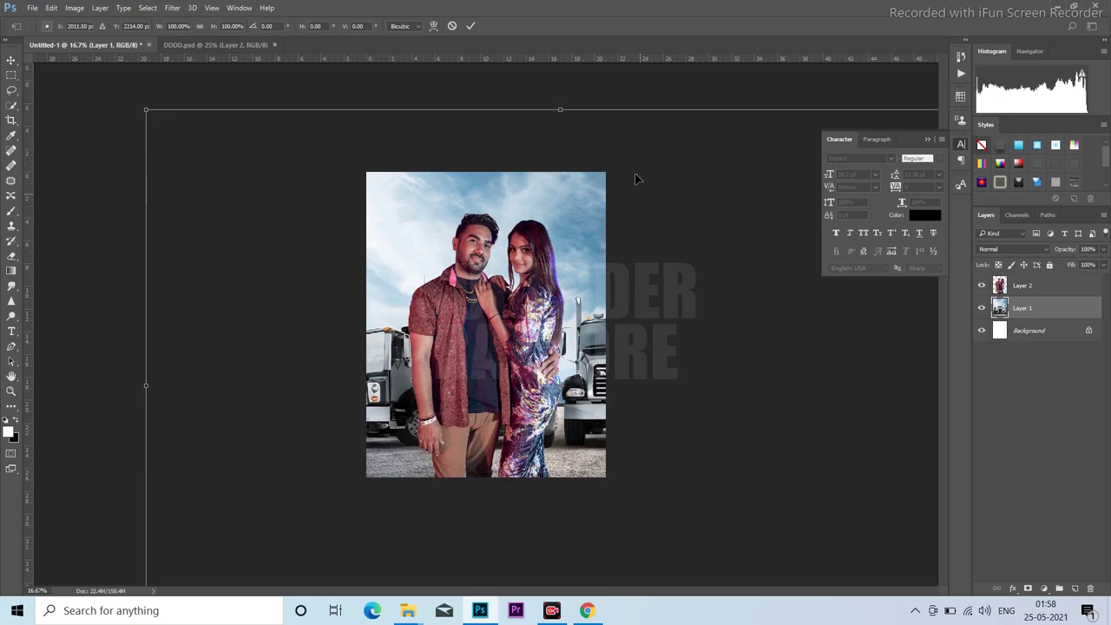
{"action": "left_click_drag", "start_coordinate": [564, 112], "coordinate": [563, 218]}
{"action": "key", "text": "ctrl+z"}
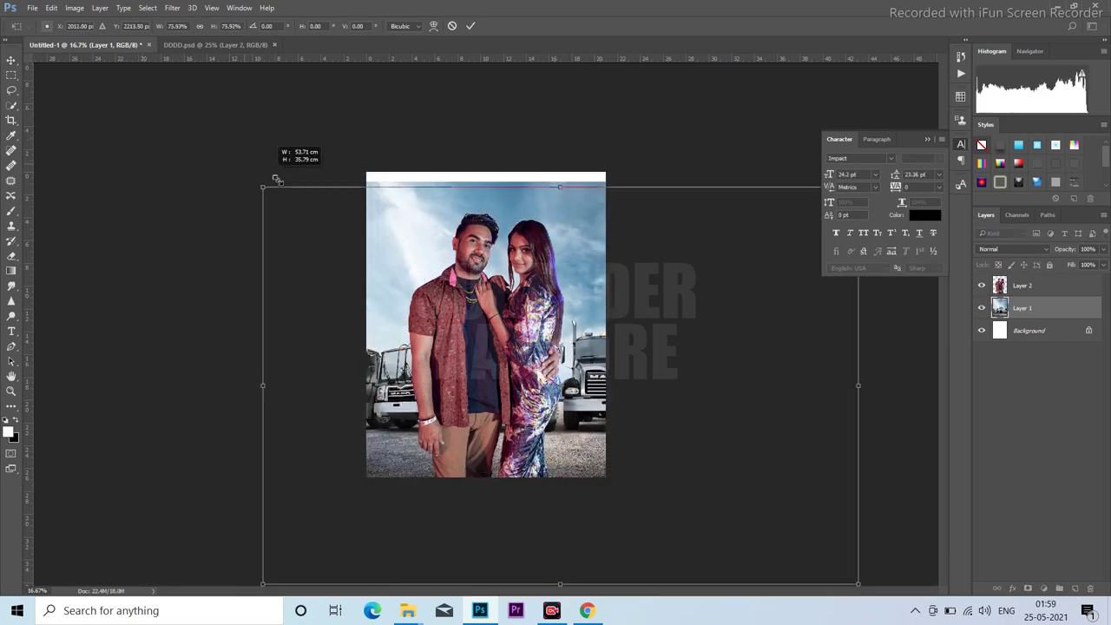
{"action": "left_click_drag", "start_coordinate": [144, 110], "coordinate": [335, 235]}
{"action": "mouse_move", "coordinate": [636, 341]}
{"action": "left_mouse_down"}
{"action": "mouse_move", "coordinate": [604, 342]}
{"action": "mouse_move", "coordinate": [613, 336]}
{"action": "left_mouse_up"}
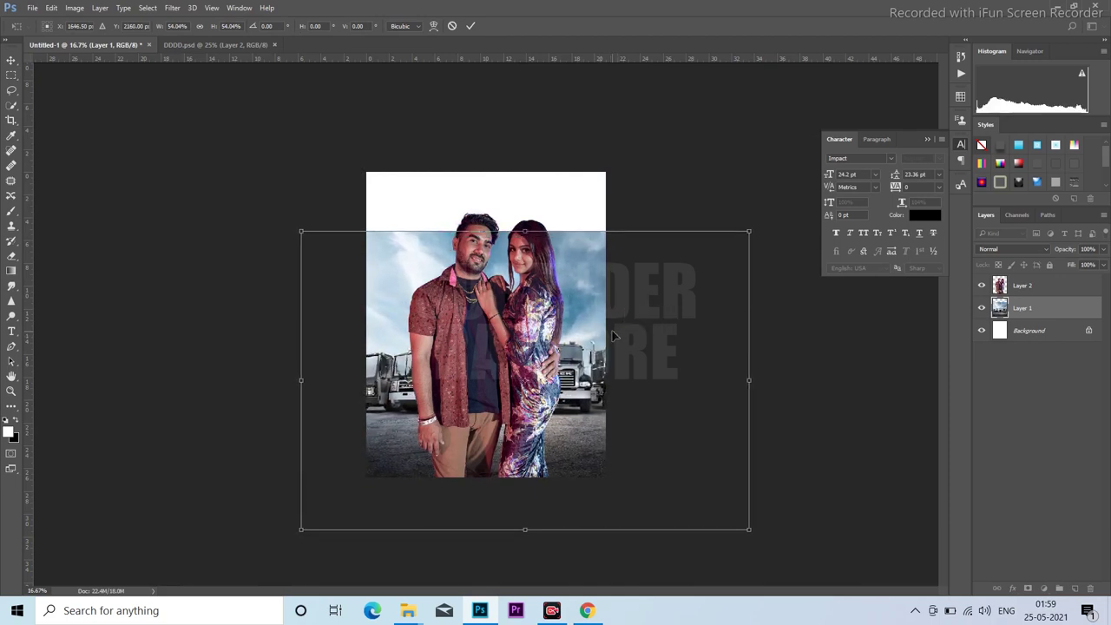
Enlarge and reposition the truck background until it covers the whole poster.
{"action": "key", "text": "Return"}
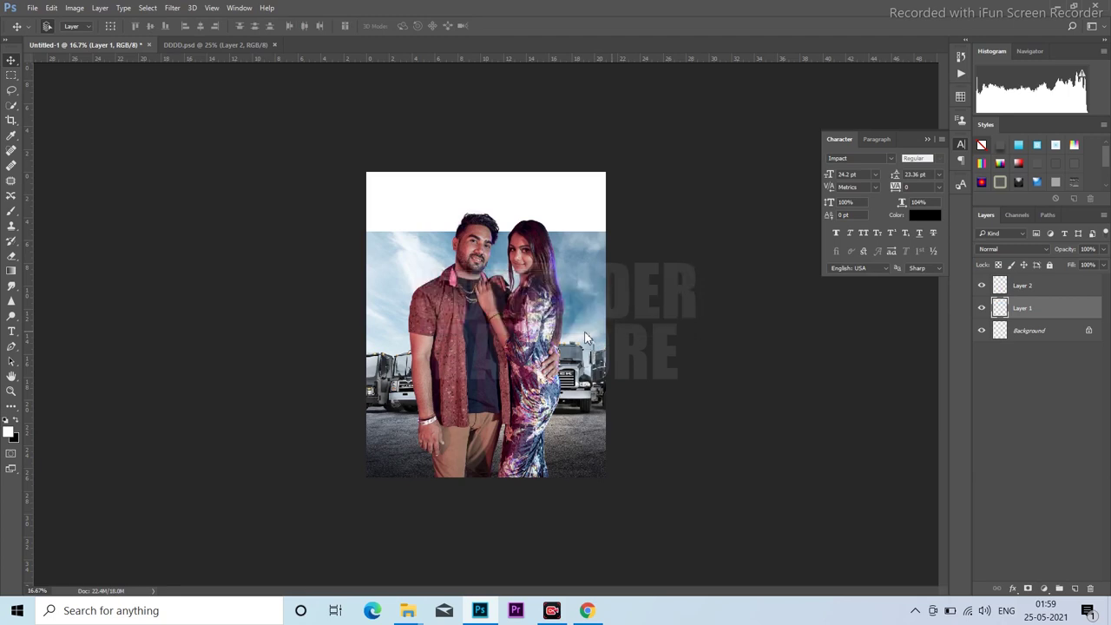
{"action": "key", "text": "ctrl+plus"}
{"action": "mouse_move", "coordinate": [616, 318]}
{"action": "left_mouse_down"}
{"action": "mouse_move", "coordinate": [622, 280]}
{"action": "mouse_move", "coordinate": [288, 284]}
{"action": "mouse_move", "coordinate": [372, 282]}
{"action": "left_mouse_up"}
{"action": "key", "text": "ctrl+t"}
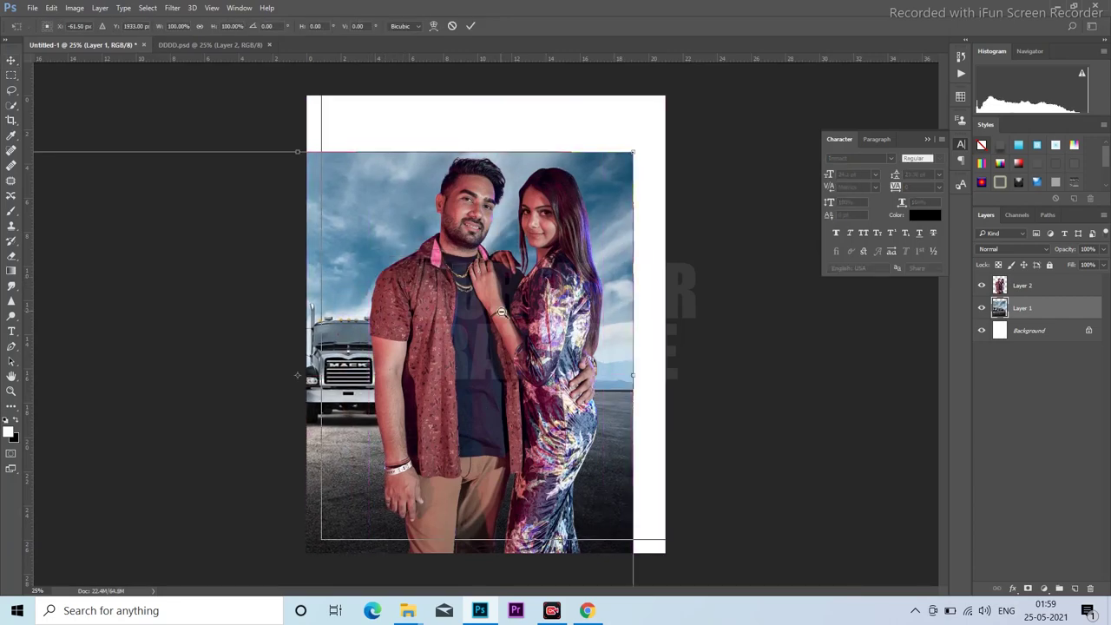
{"action": "key", "text": "ctrl+minus"}
{"action": "left_click_drag", "start_coordinate": [584, 210], "coordinate": [750, 95]}
{"action": "left_click_drag", "start_coordinate": [611, 276], "coordinate": [688, 285]}
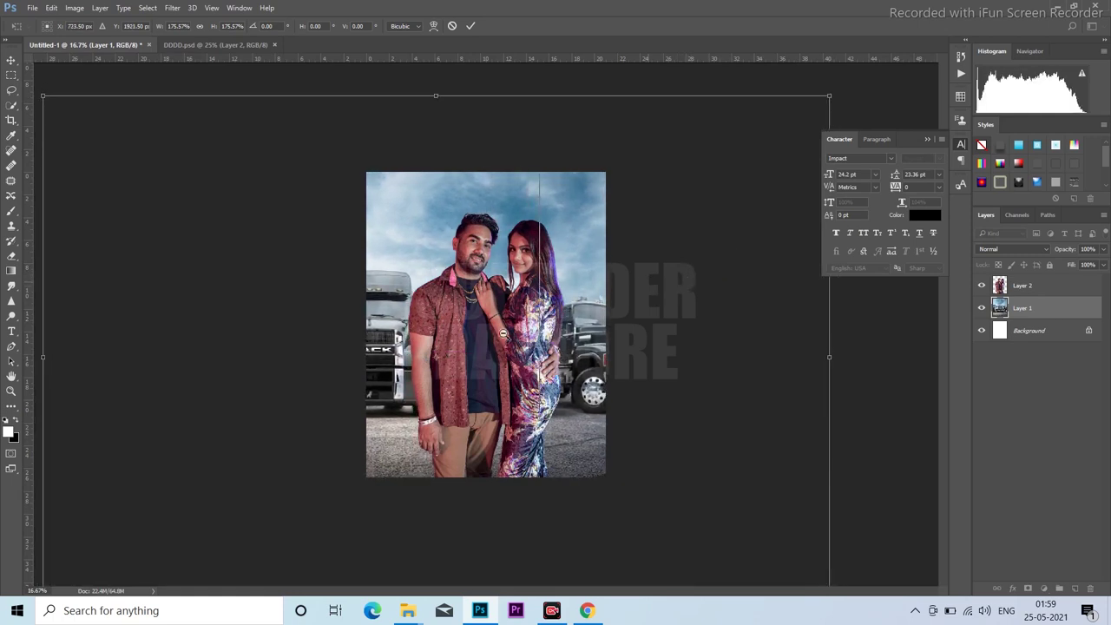
{"action": "key", "text": "ctrl+minus"}
{"action": "left_click_drag", "start_coordinate": [743, 153], "coordinate": [762, 142]}
{"action": "left_click_drag", "start_coordinate": [576, 261], "coordinate": [595, 372]}
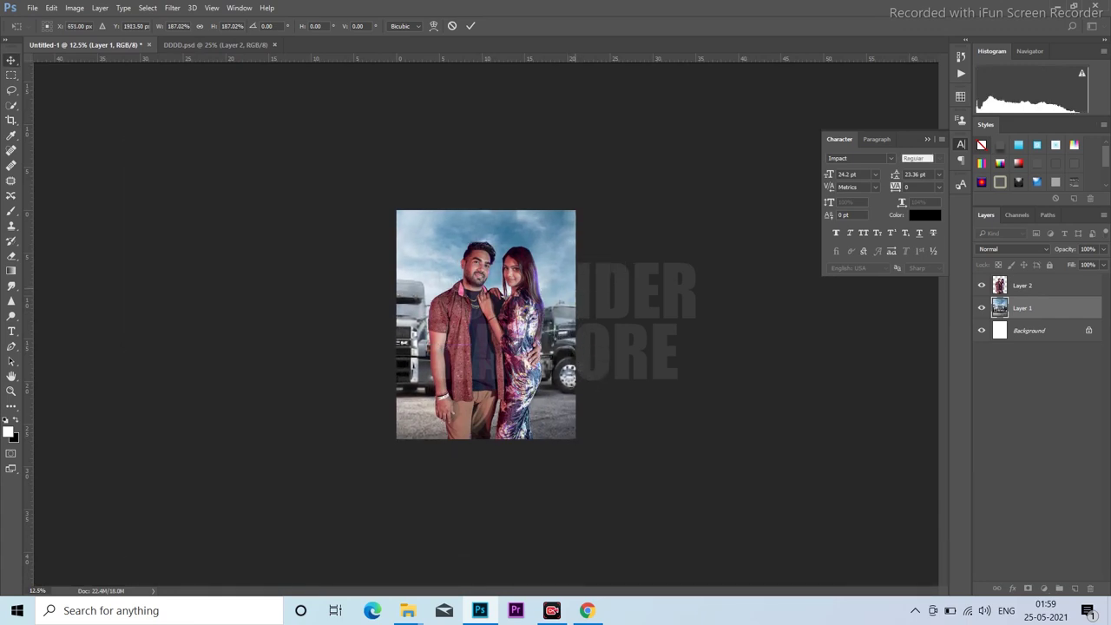
{"action": "left_click", "coordinate": [519, 294]}
Nudge the couple cut-out into place over the truck background.
{"action": "key", "text": "ctrl+plus"}
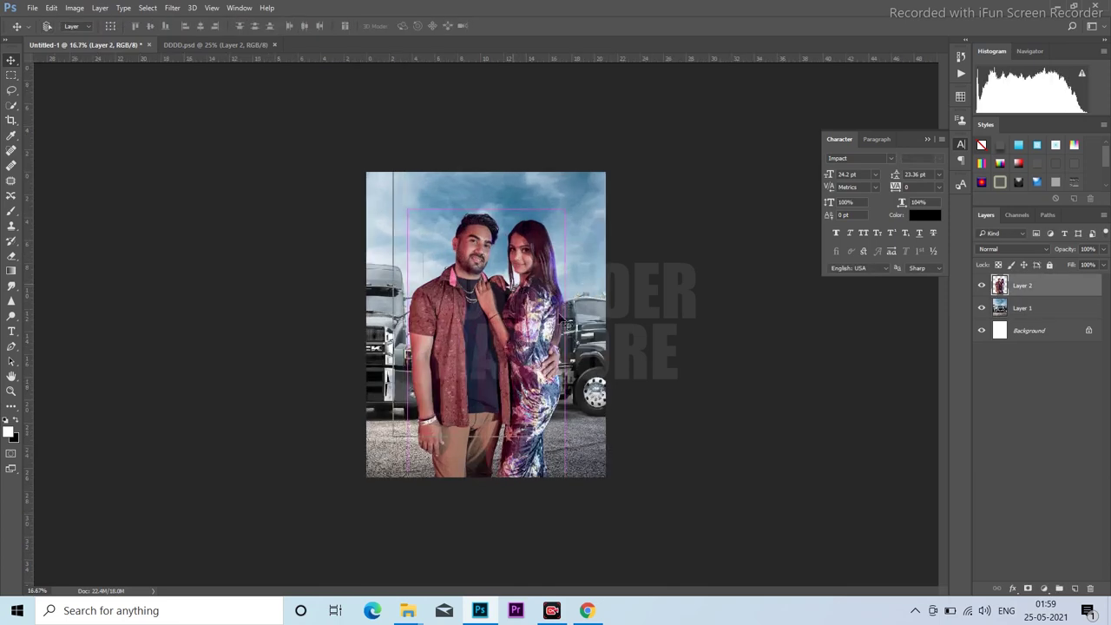
{"action": "key", "text": "ctrl+plus"}
{"action": "mouse_move", "coordinate": [519, 284]}
{"action": "left_mouse_down"}
{"action": "mouse_move", "coordinate": [549, 294]}
{"action": "mouse_move", "coordinate": [551, 307]}
{"action": "left_mouse_up"}
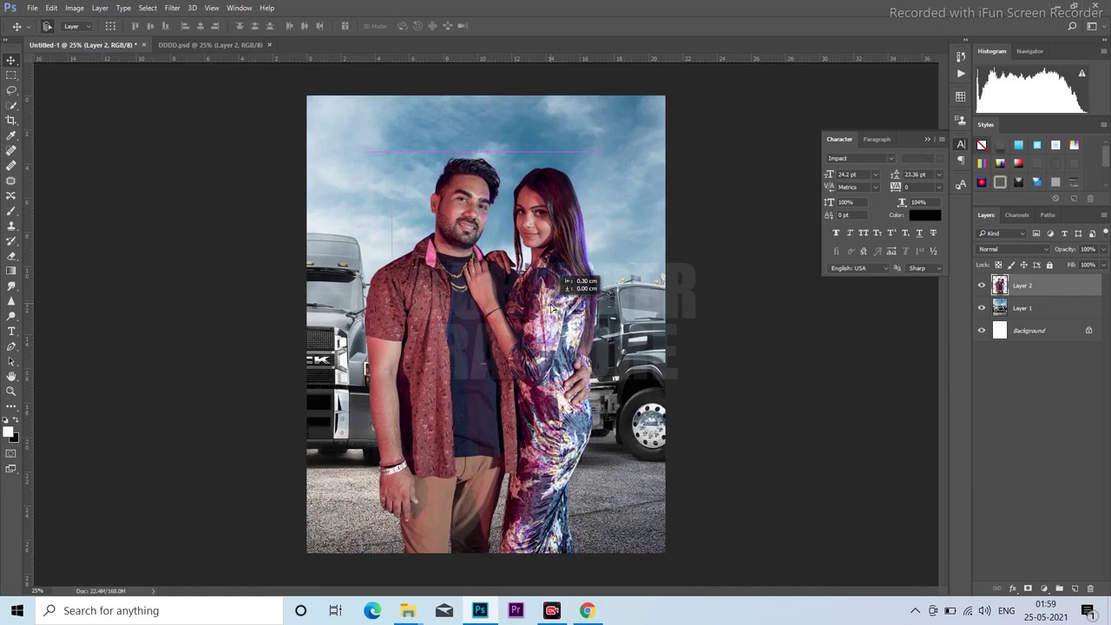
{"action": "mouse_move", "coordinate": [547, 289]}
{"action": "left_mouse_down"}
{"action": "mouse_move", "coordinate": [538, 306]}
{"action": "mouse_move", "coordinate": [537, 296]}
{"action": "left_mouse_up"}
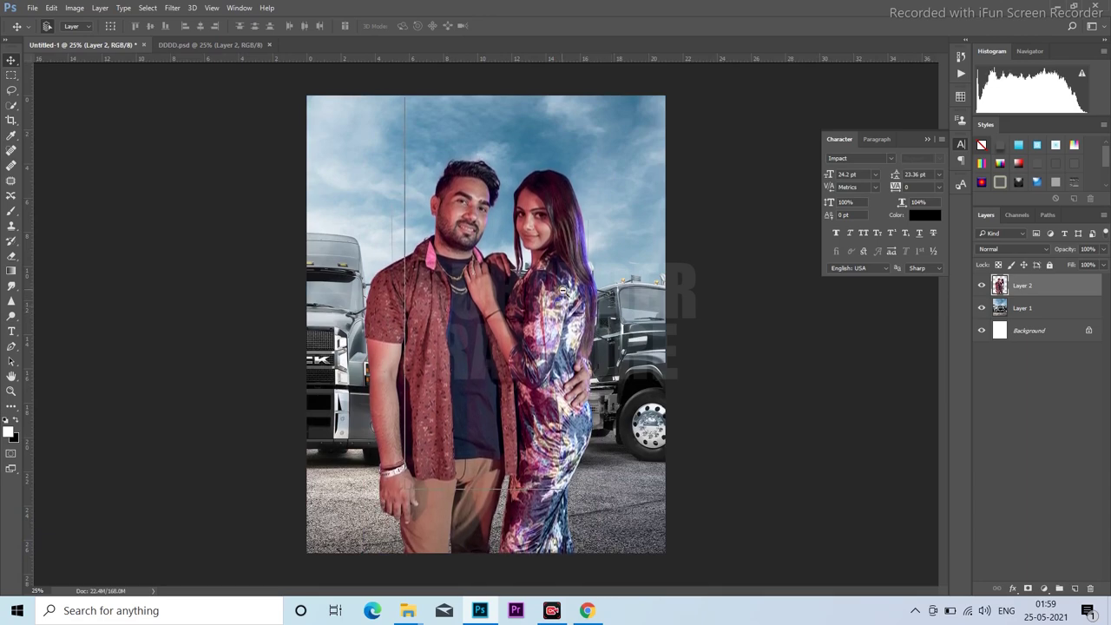
{"action": "left_click_drag", "start_coordinate": [562, 289], "coordinate": [552, 285]}
{"action": "key", "text": "ctrl+minus"}
{"action": "key", "text": "ctrl+plus"}
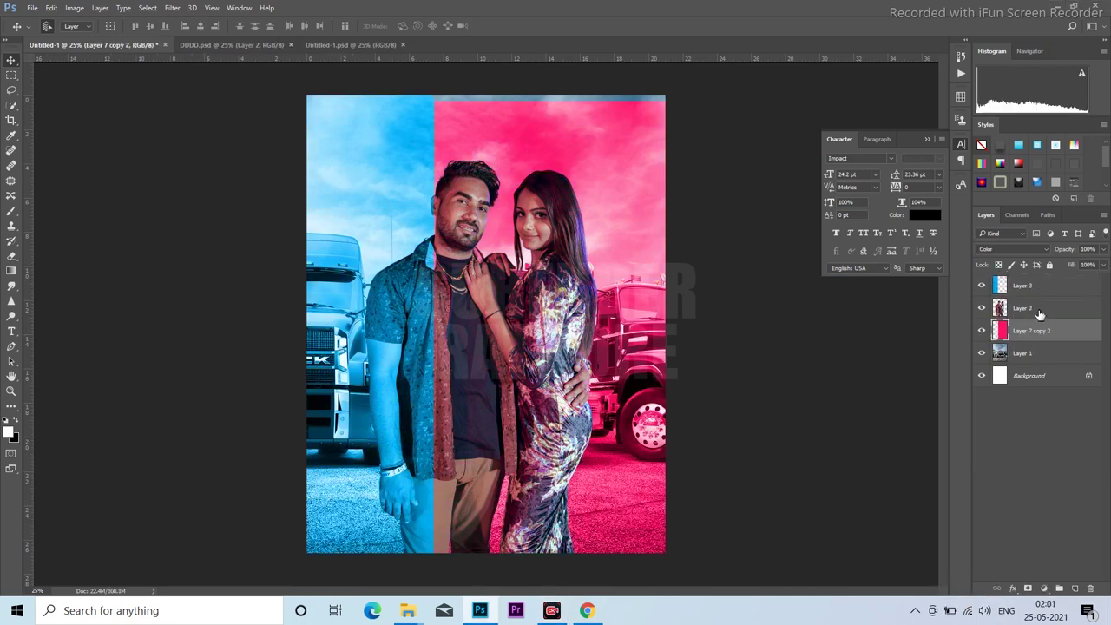
Move Layer 3 beneath the couple layer and shift the blue/pink colour split.
{"action": "left_click_drag", "start_coordinate": [1025, 296], "coordinate": [1025, 320]}
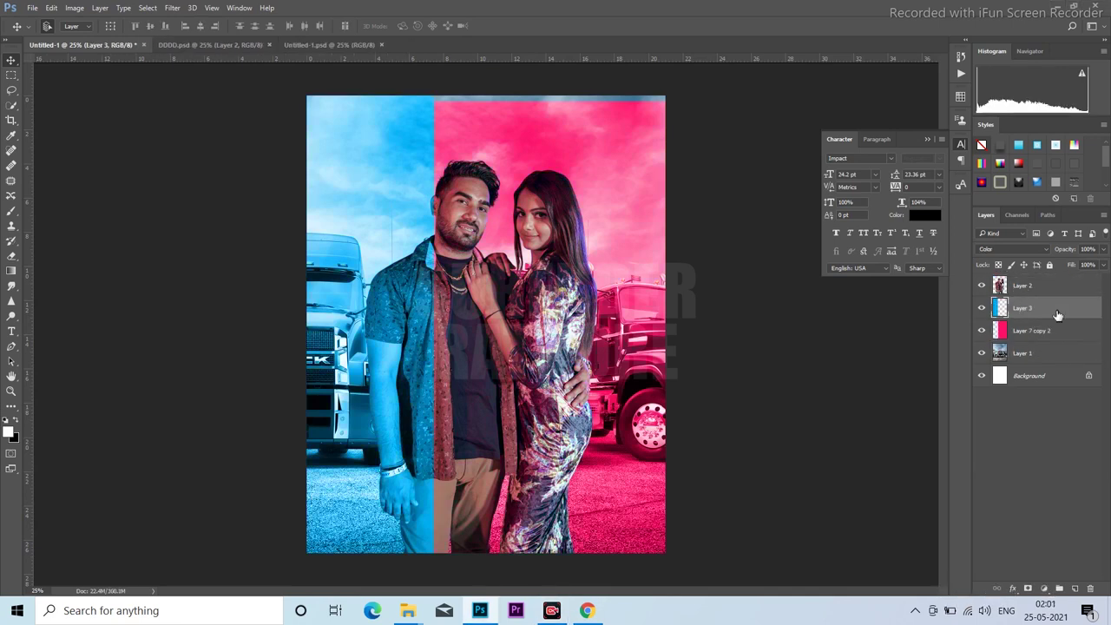
{"action": "left_click", "coordinate": [590, 218], "text": "ctrl+alt"}
{"action": "left_click_drag", "start_coordinate": [600, 207], "coordinate": [455, 214]}
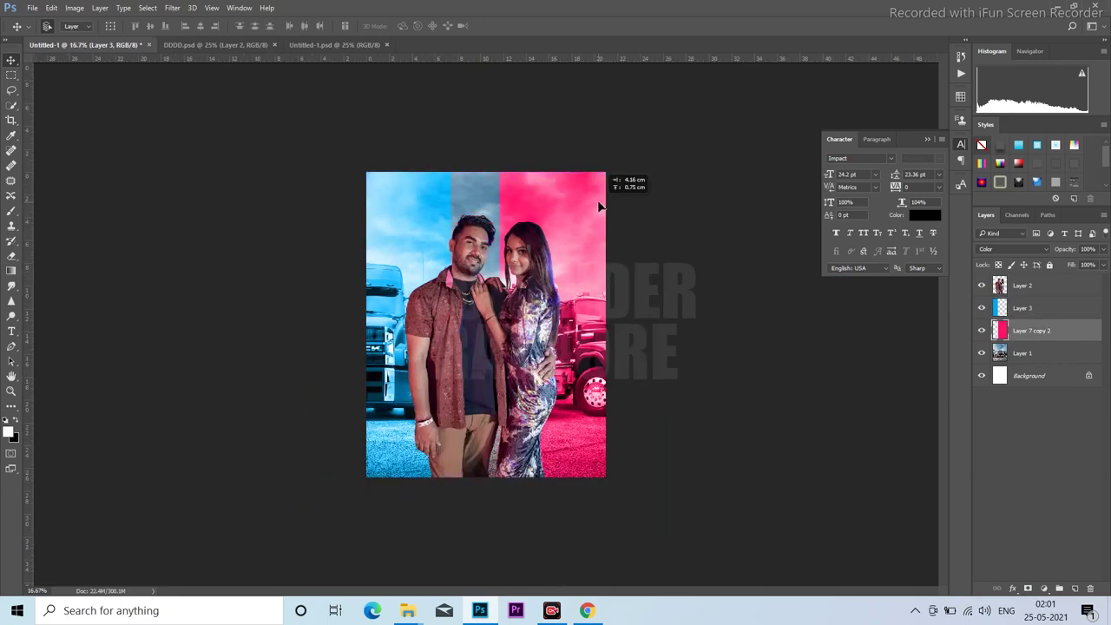
{"action": "key", "text": "ctrl+plus"}
Align the blue and pink overlays, moving the blue half about 0.88 cm right.
{"action": "left_click_drag", "start_coordinate": [338, 194], "coordinate": [331, 209]}
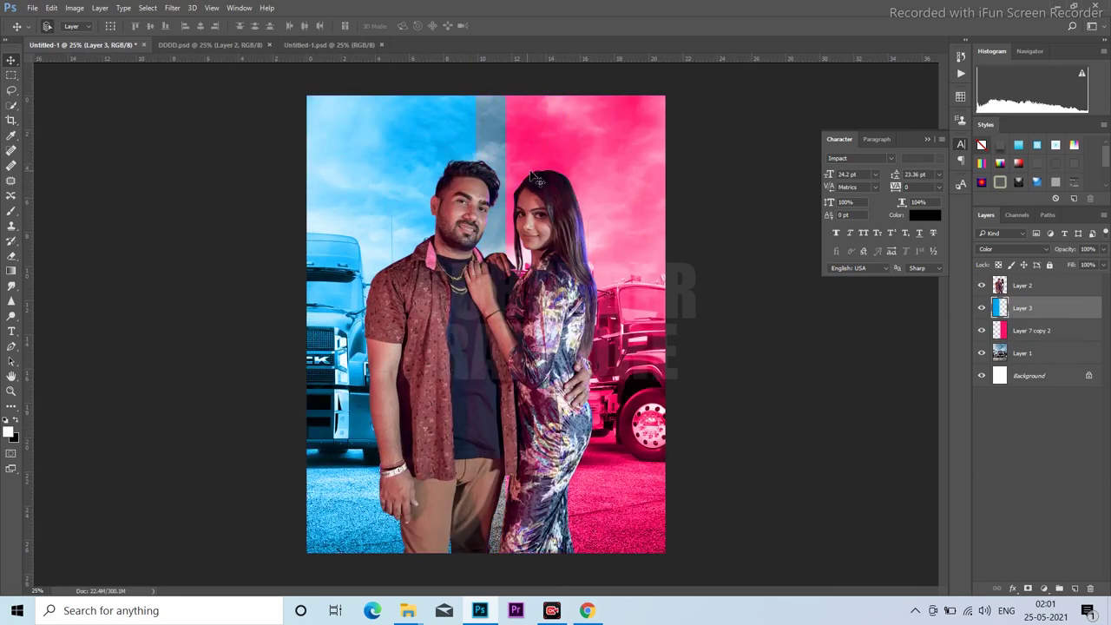
{"action": "left_click_drag", "start_coordinate": [571, 154], "coordinate": [541, 144]}
{"action": "left_click_drag", "start_coordinate": [388, 159], "coordinate": [402, 159]}
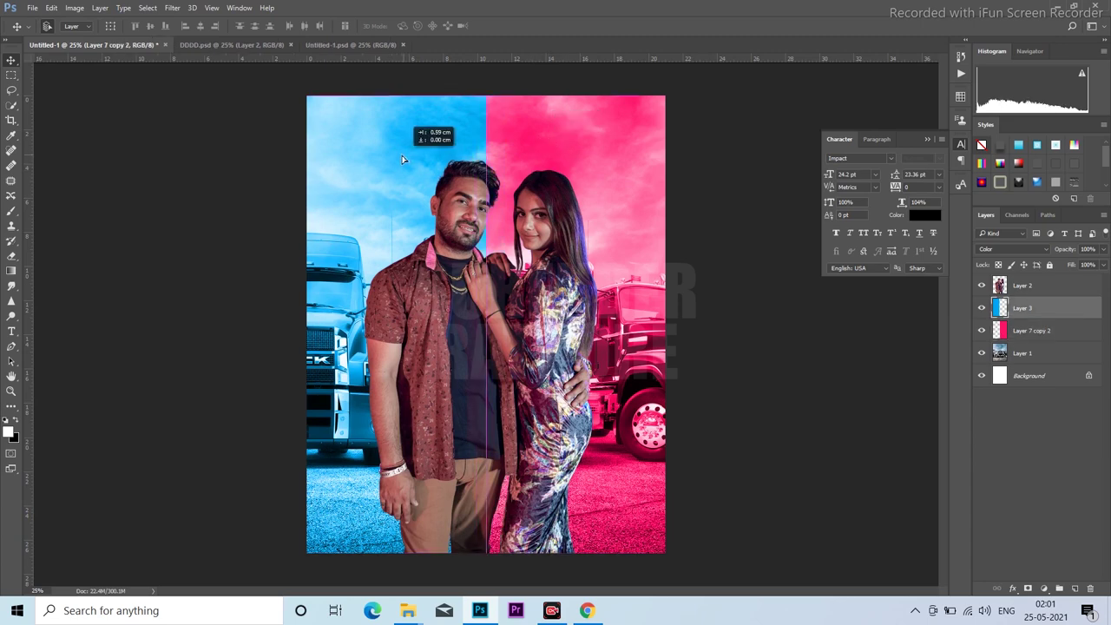
{"action": "left_click", "coordinate": [554, 140]}
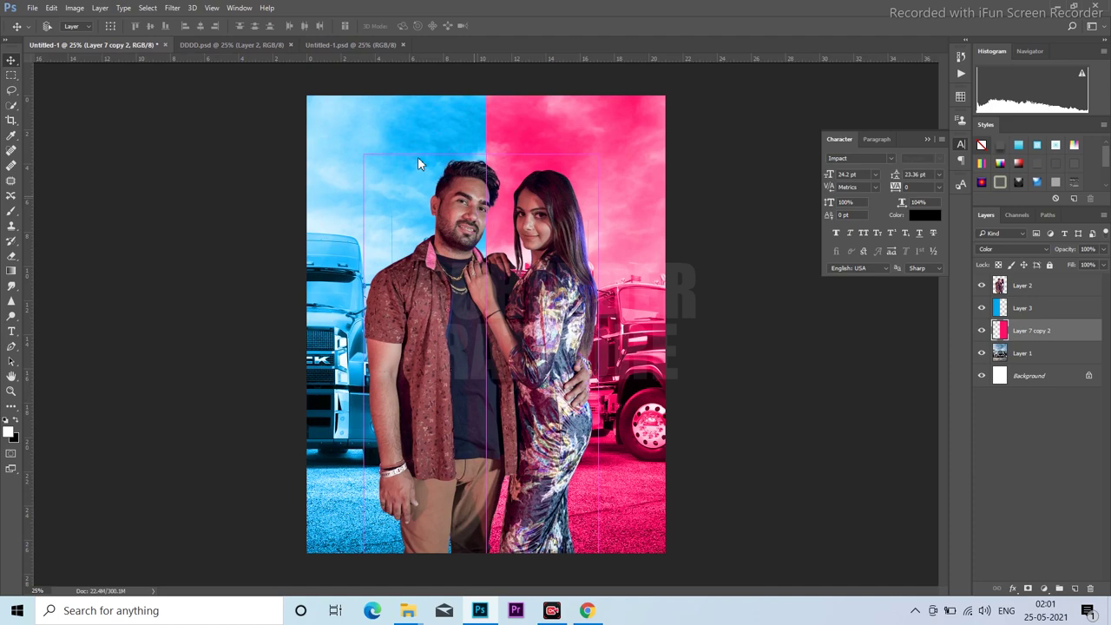
{"action": "key", "text": "ctrl+s"}
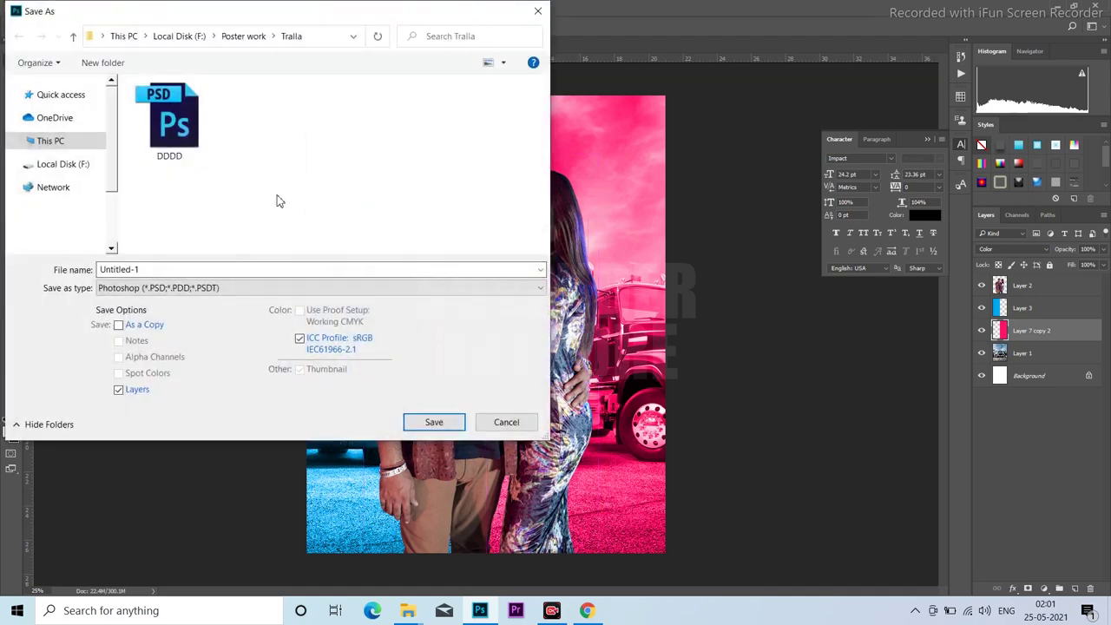
Save the poster as Design.psd in the Tralla folder.
{"action": "double_click", "coordinate": [198, 267]}
{"action": "type", "text": "Design"}
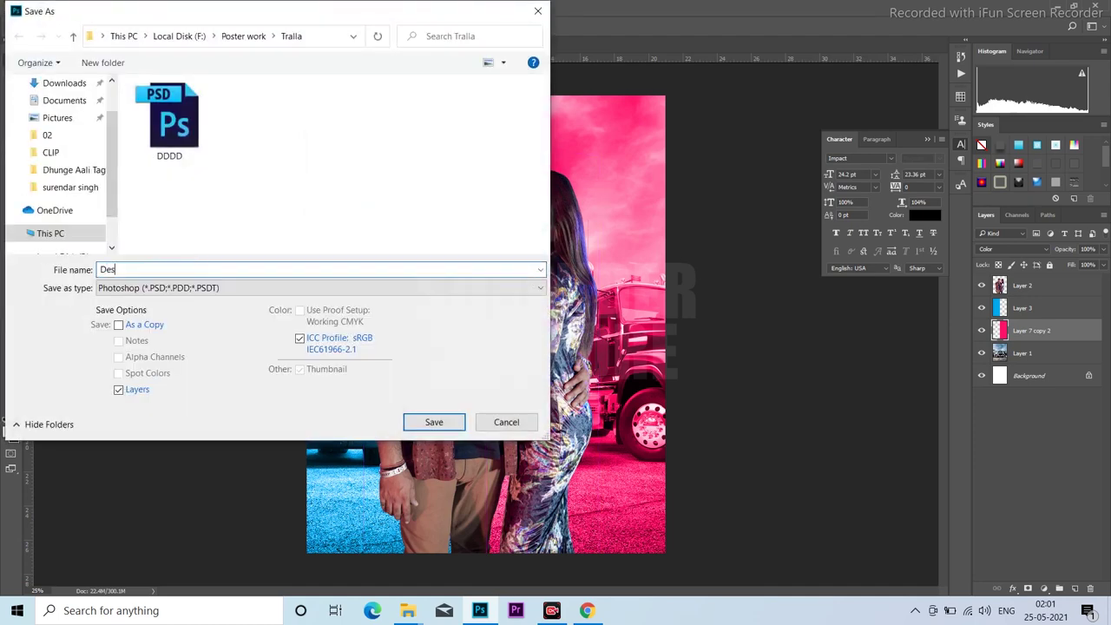
{"action": "left_click", "coordinate": [453, 427]}
{"action": "left_click", "coordinate": [688, 187]}
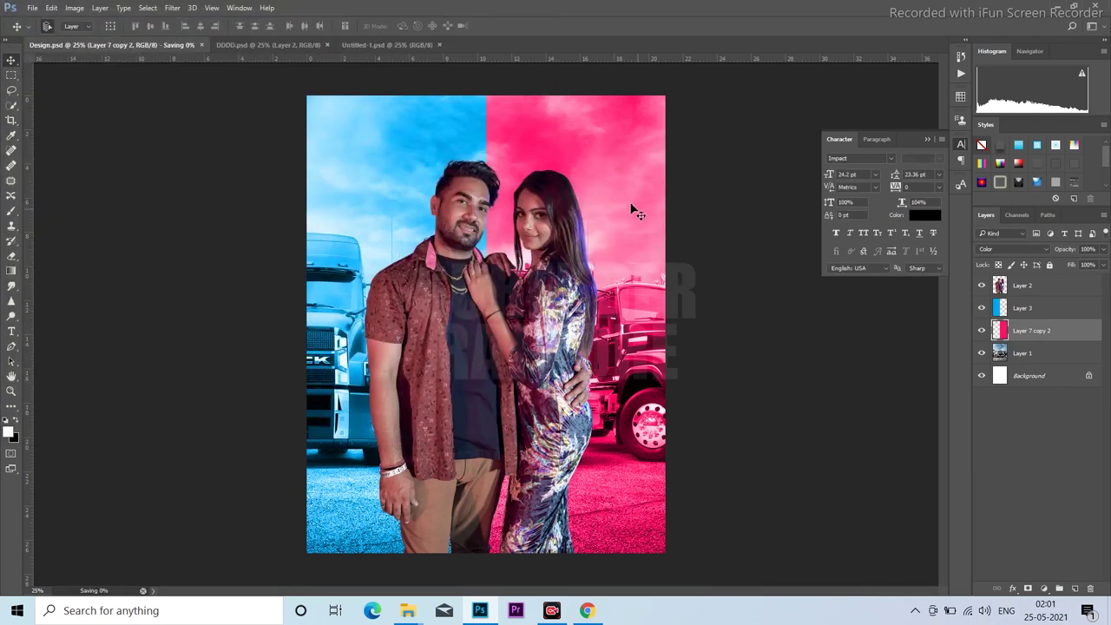
Select Layer 3, try and undo an invert, then open Hue/Saturation.
{"action": "left_click", "coordinate": [427, 163]}
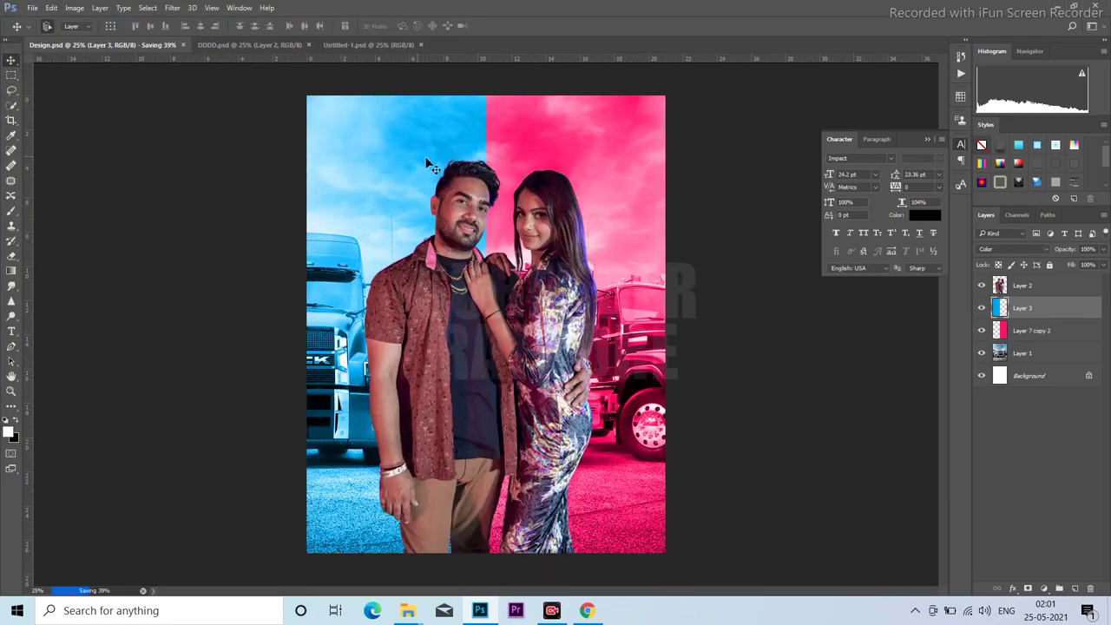
{"action": "key", "text": "ctrl+i"}
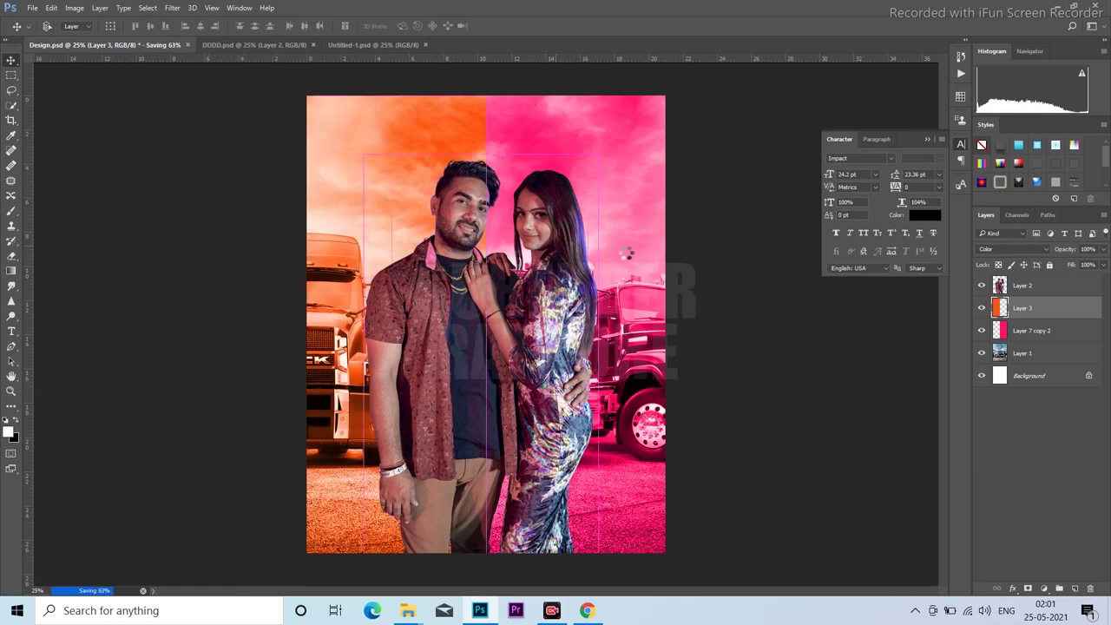
{"action": "key", "text": "ctrl+z"}
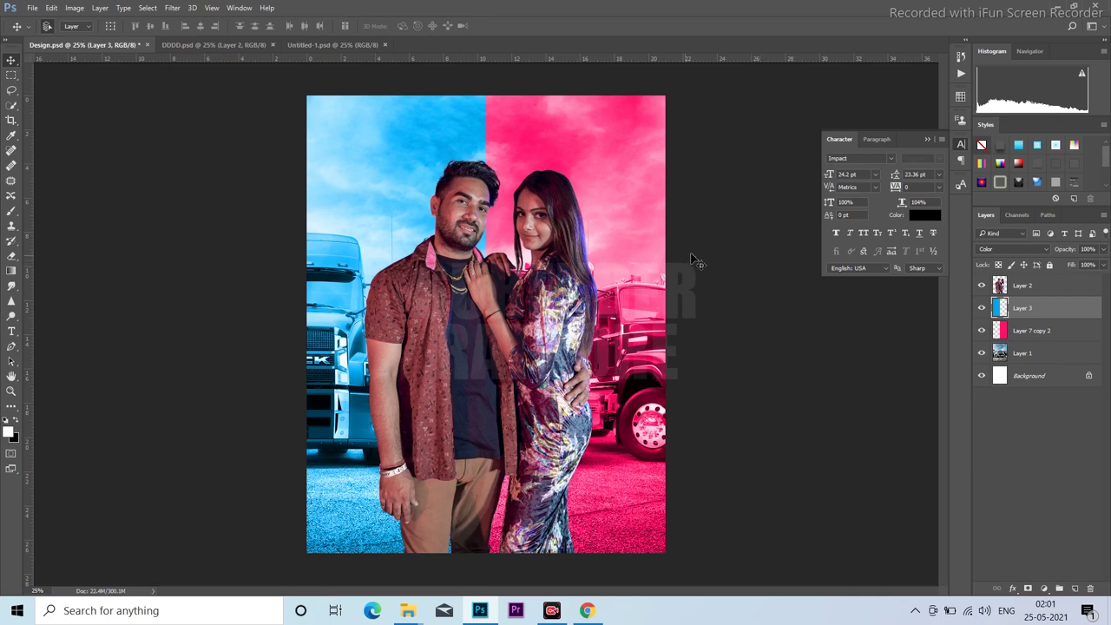
{"action": "key", "text": "ctrl+u"}
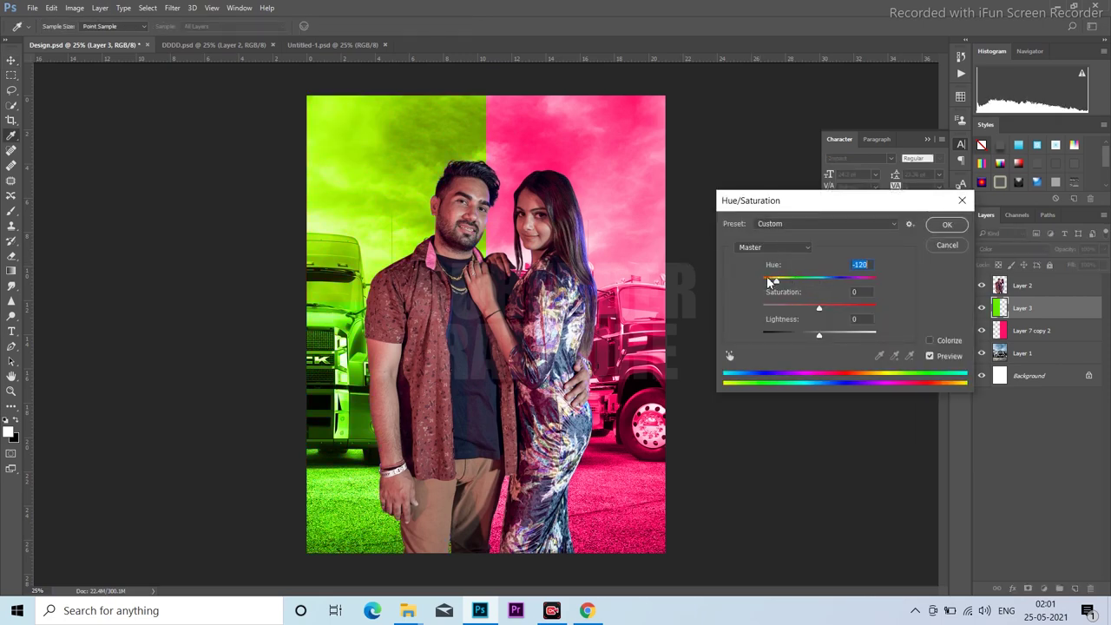
Shift the blue half's hue -180 to orange and Layer 7 copy 2 to -38 magenta, then save.
{"action": "mouse_move", "coordinate": [770, 283]}
{"action": "left_mouse_down"}
{"action": "mouse_move", "coordinate": [761, 278]}
{"action": "mouse_move", "coordinate": [870, 275]}
{"action": "mouse_move", "coordinate": [714, 282]}
{"action": "left_mouse_up"}
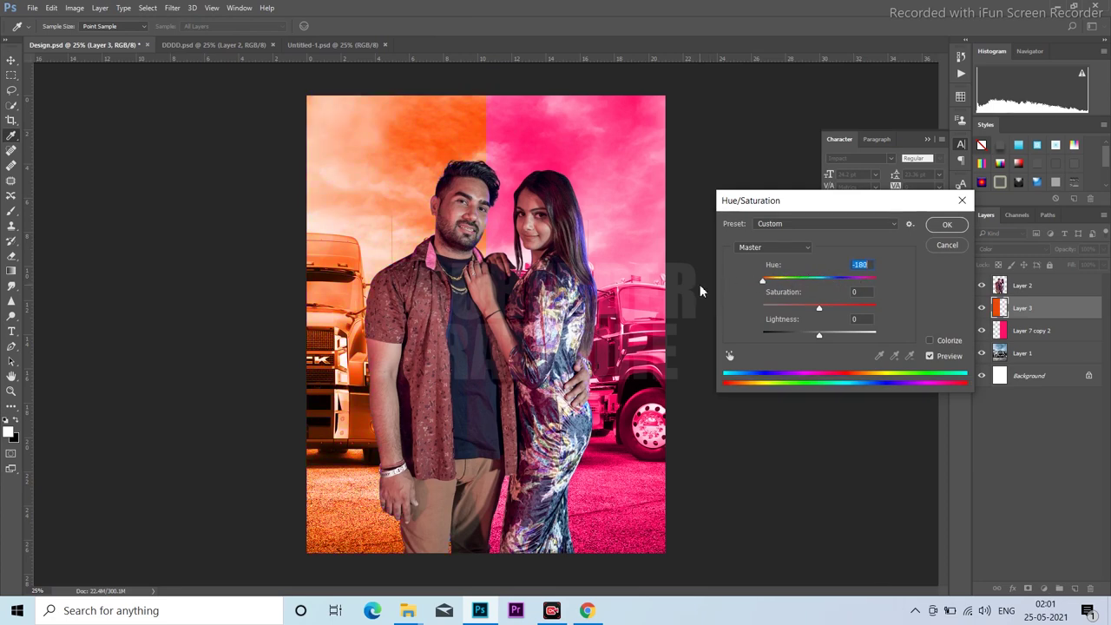
{"action": "left_click", "coordinate": [946, 226]}
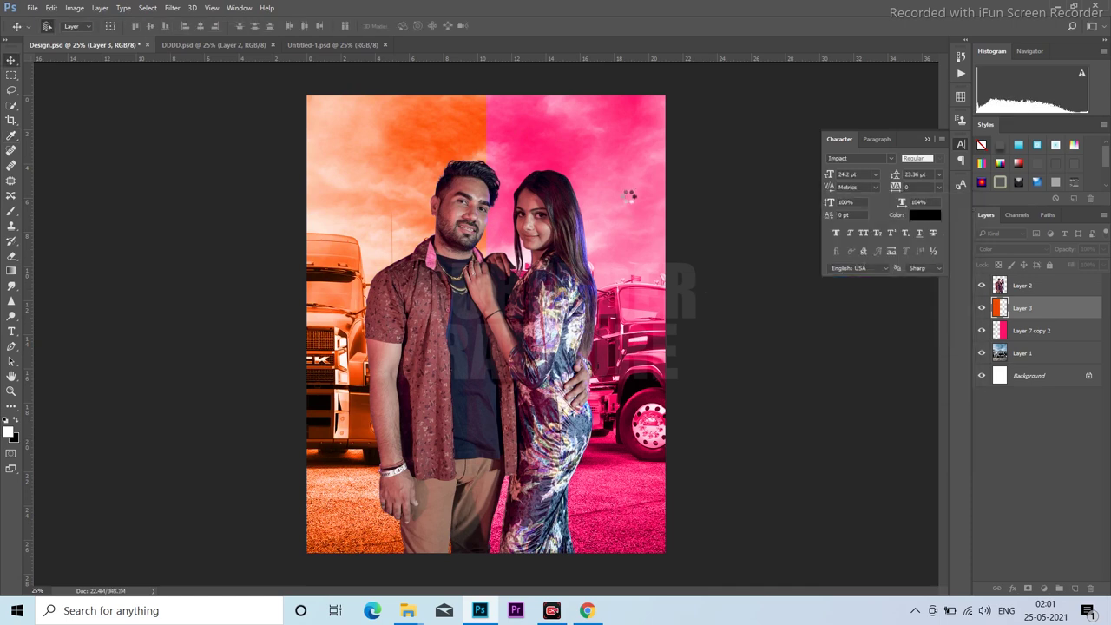
{"action": "key", "text": "alt+bracketleft"}
{"action": "key", "text": "ctrl+u"}
{"action": "mouse_move", "coordinate": [817, 289]}
{"action": "left_mouse_down"}
{"action": "mouse_move", "coordinate": [851, 278]}
{"action": "mouse_move", "coordinate": [811, 278]}
{"action": "left_mouse_up"}
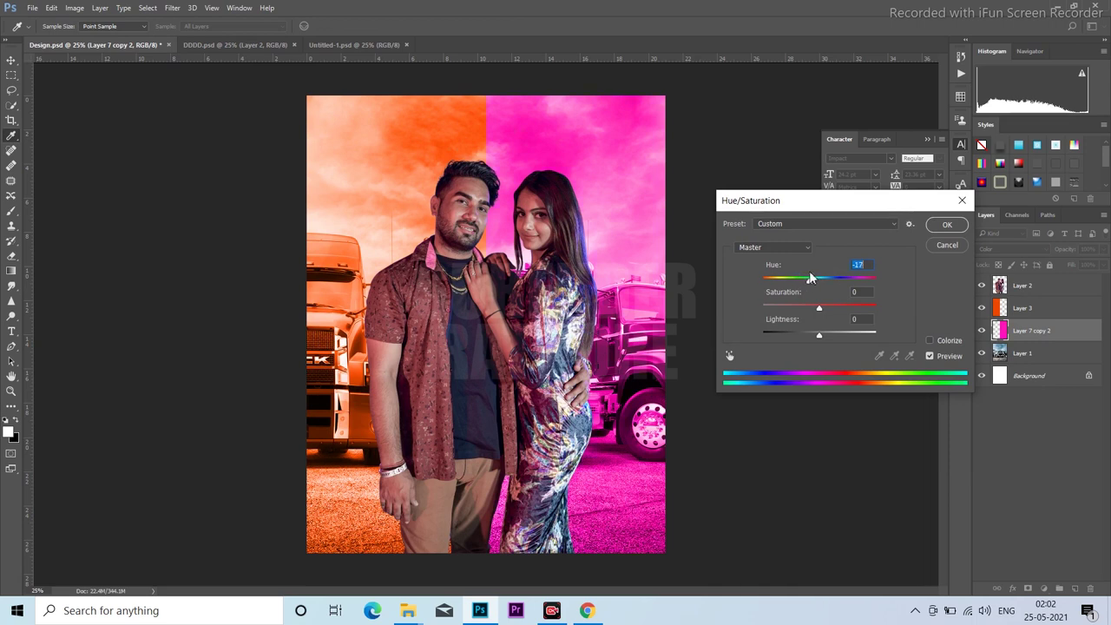
{"action": "left_click_drag", "start_coordinate": [813, 288], "coordinate": [798, 285]}
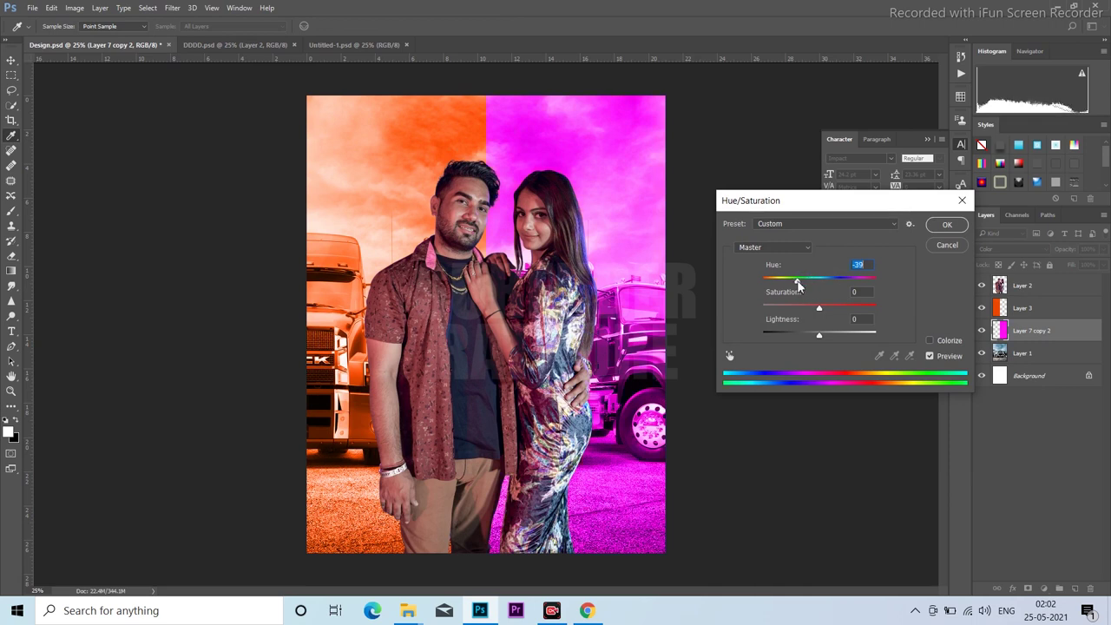
{"action": "left_click", "coordinate": [944, 226]}
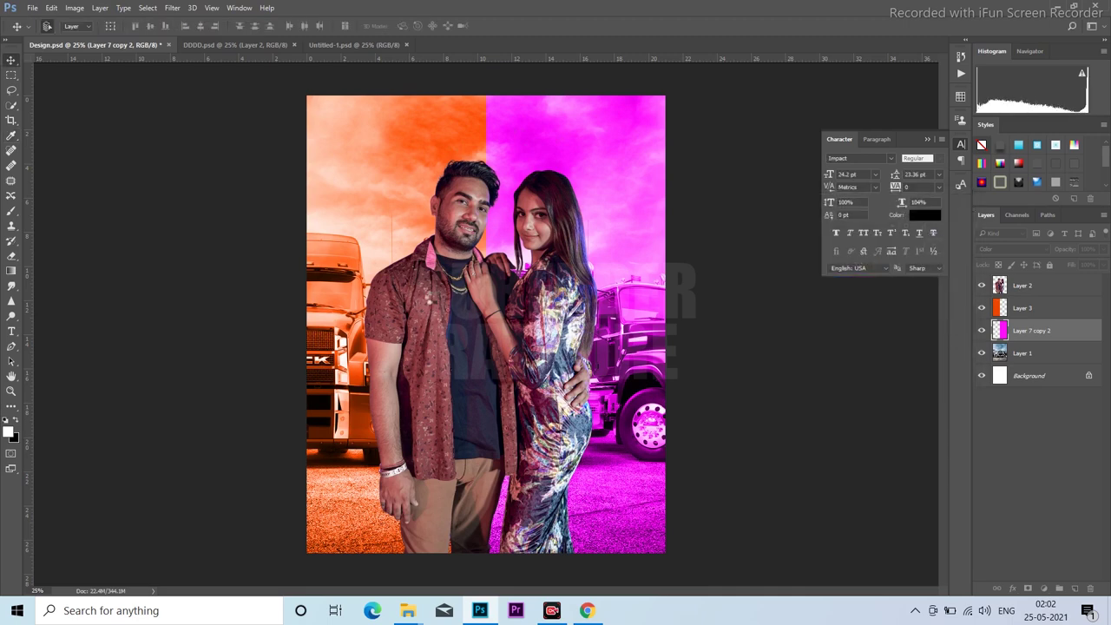
{"action": "left_click", "coordinate": [496, 298]}
{"action": "key", "text": "ctrl+s"}
Set Layer 3's blend mode to Overlay.
{"action": "left_click", "coordinate": [399, 187]}
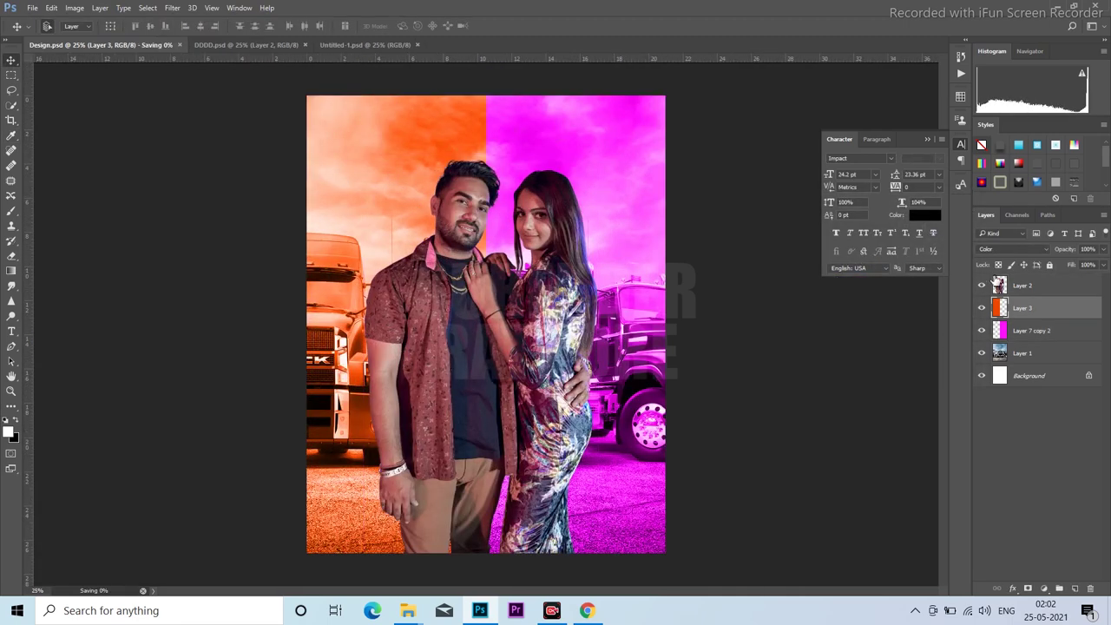
{"action": "left_click", "coordinate": [1002, 246]}
{"action": "left_click", "coordinate": [999, 372]}
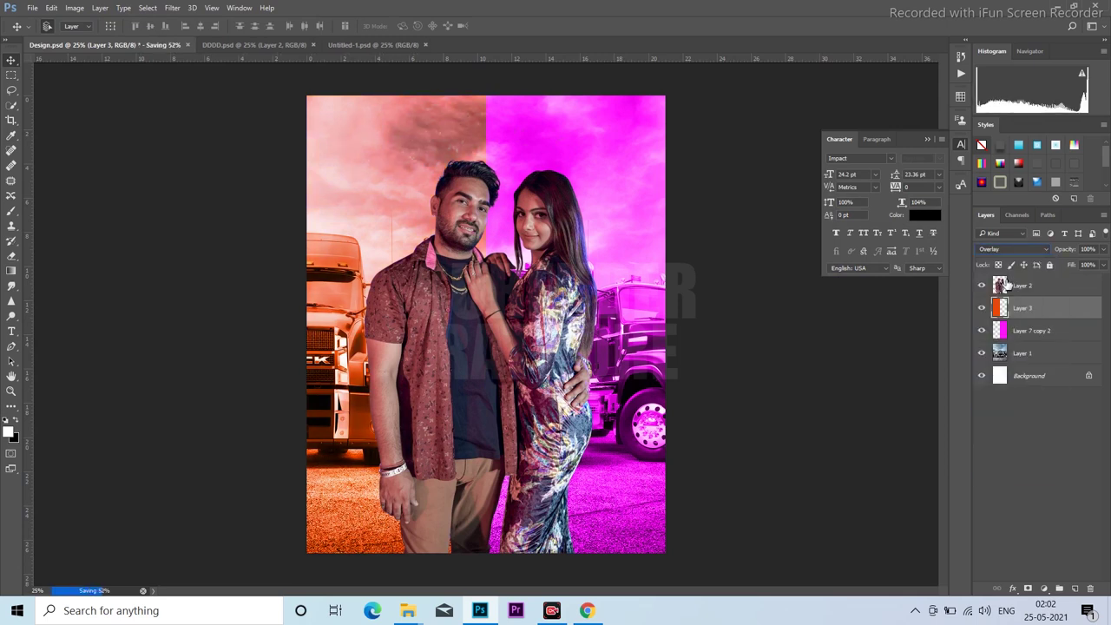
Try Soft Light on the magenta Layer 7 copy 2, then settle on Overlay.
{"action": "left_click", "coordinate": [632, 190]}
{"action": "left_click", "coordinate": [1011, 250]}
{"action": "left_click", "coordinate": [990, 370]}
{"action": "left_click", "coordinate": [1001, 249]}
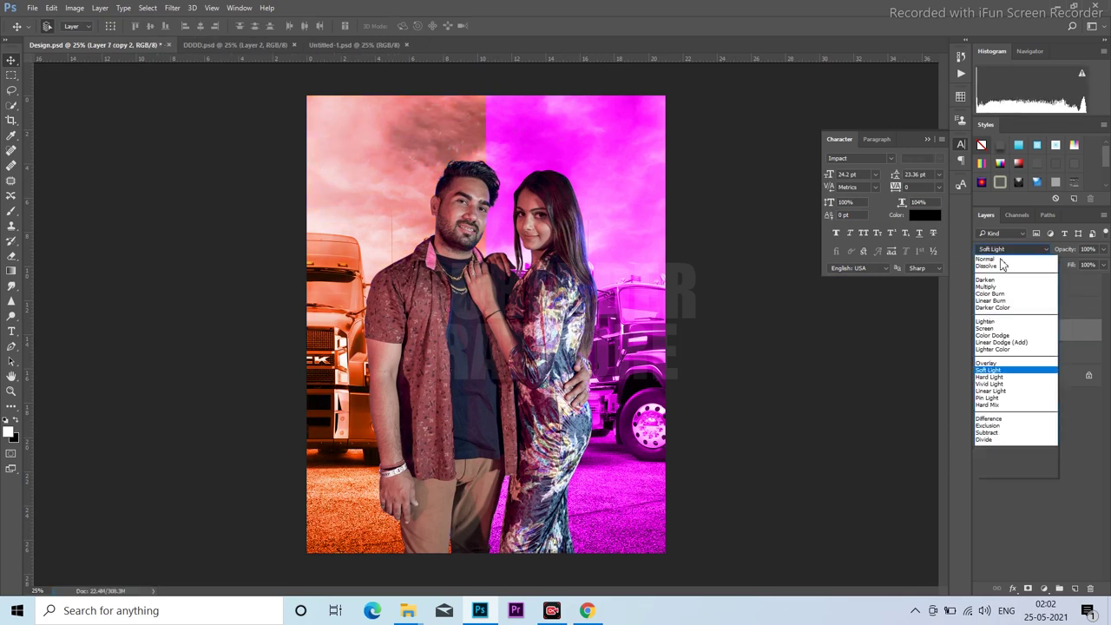
{"action": "left_click", "coordinate": [998, 371]}
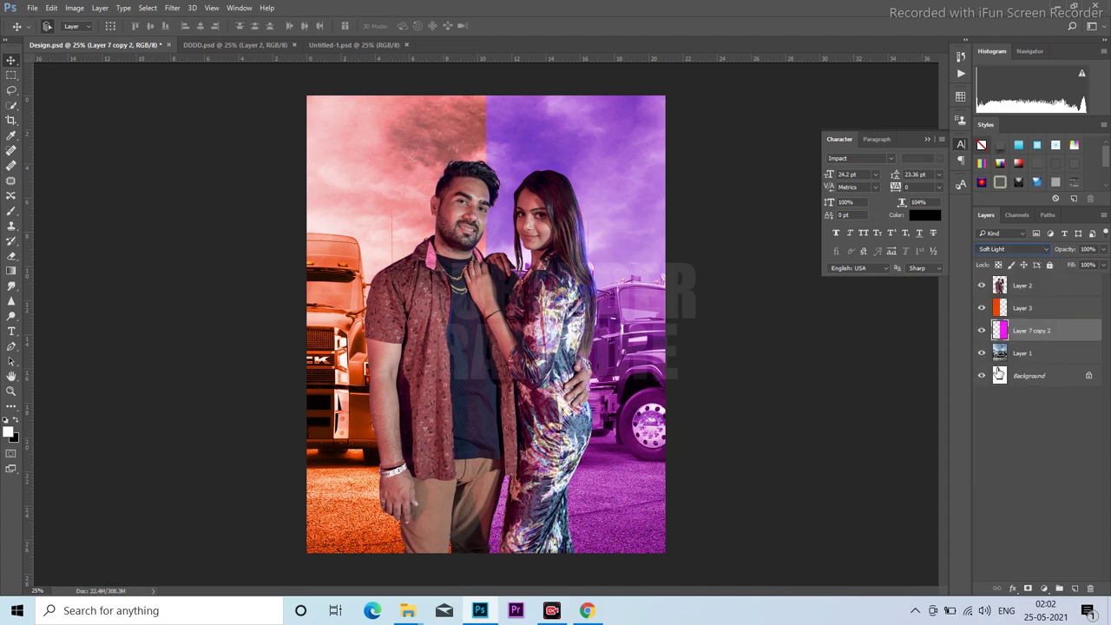
{"action": "left_click", "coordinate": [1000, 249]}
{"action": "left_click", "coordinate": [999, 356]}
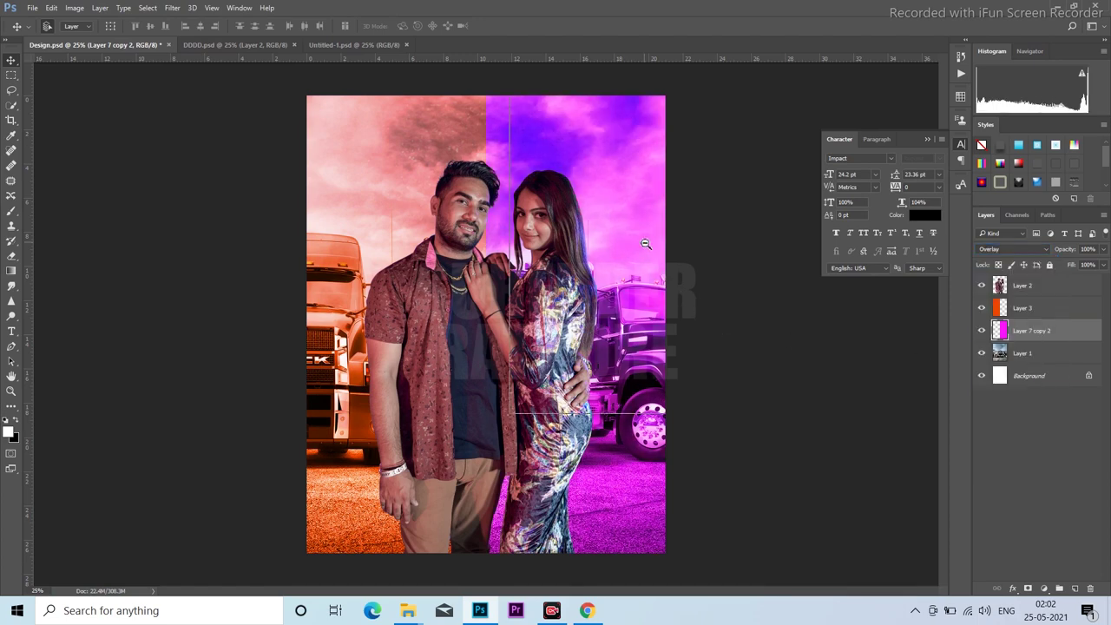
Save the poster and add a new empty layer at the top of the stack.
{"action": "left_click", "coordinate": [645, 244], "text": "alt"}
{"action": "left_click", "coordinate": [539, 276], "text": "ctrl+space"}
{"action": "left_click", "coordinate": [538, 276], "text": "ctrl+space"}
{"action": "left_click", "coordinate": [538, 276], "text": "ctrl"}
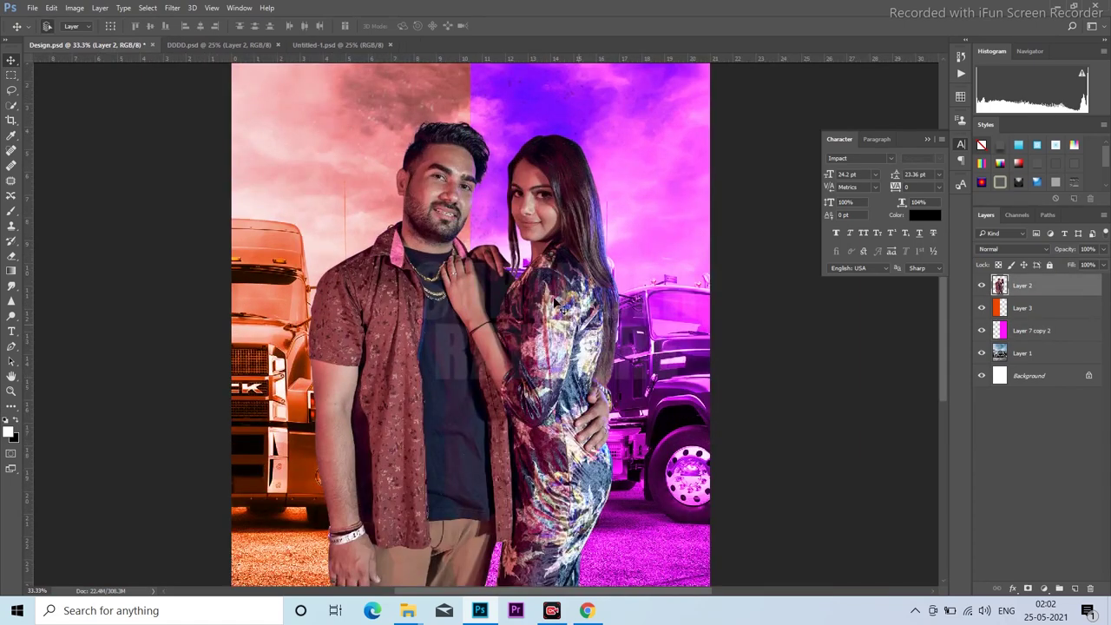
{"action": "left_click", "coordinate": [559, 304], "text": "ctrl+space"}
{"action": "left_click", "coordinate": [521, 286], "text": "alt+space"}
{"action": "key", "text": "ctrl+s"}
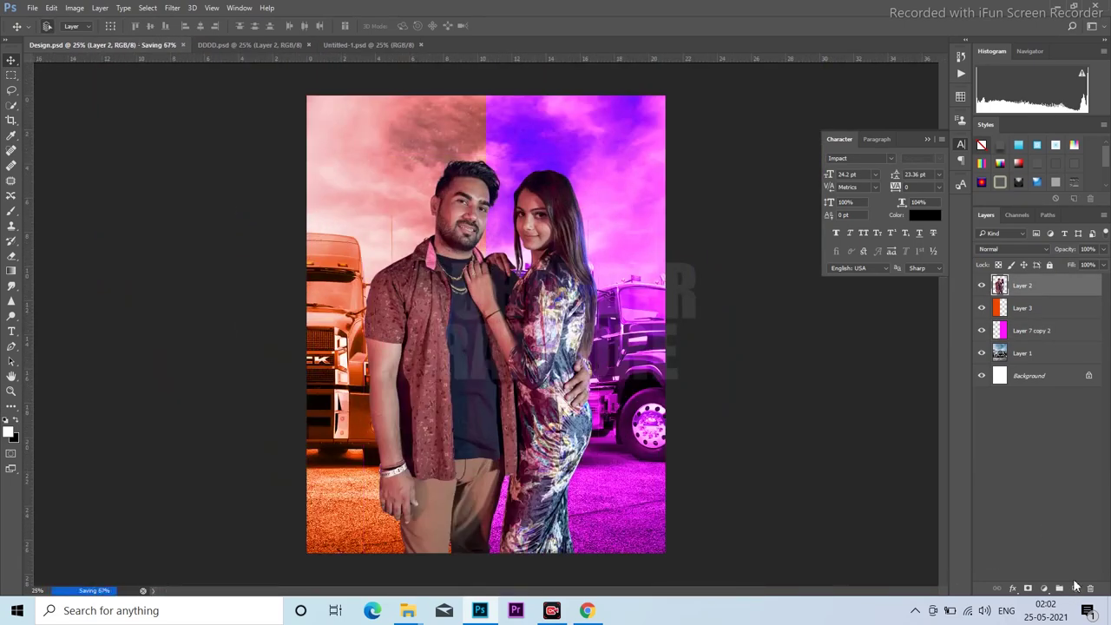
{"action": "left_click", "coordinate": [1077, 590]}
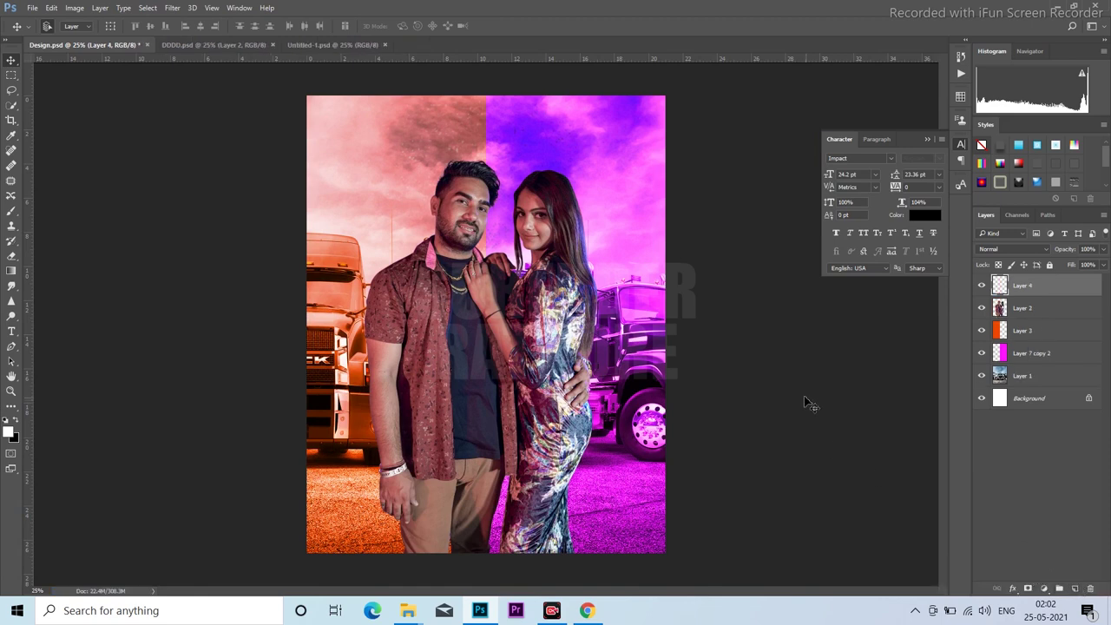
Paint a soft white glow with a 2400 brush and move the couple's layer above it.
{"action": "key", "text": "b"}
{"action": "key", "text": "bracketright"}
{"action": "key", "text": "bracketright"}
{"action": "key", "text": "bracketright"}
{"action": "key", "text": "bracketright"}
{"action": "key", "text": "bracketright"}
{"action": "key", "text": "bracketright"}
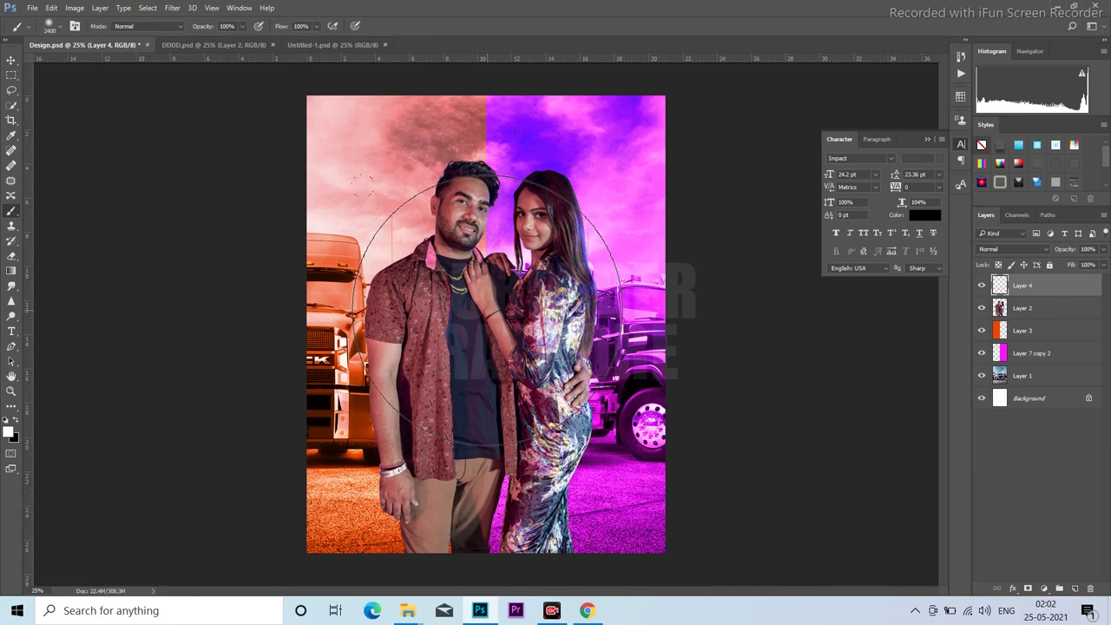
{"action": "left_click", "coordinate": [488, 311]}
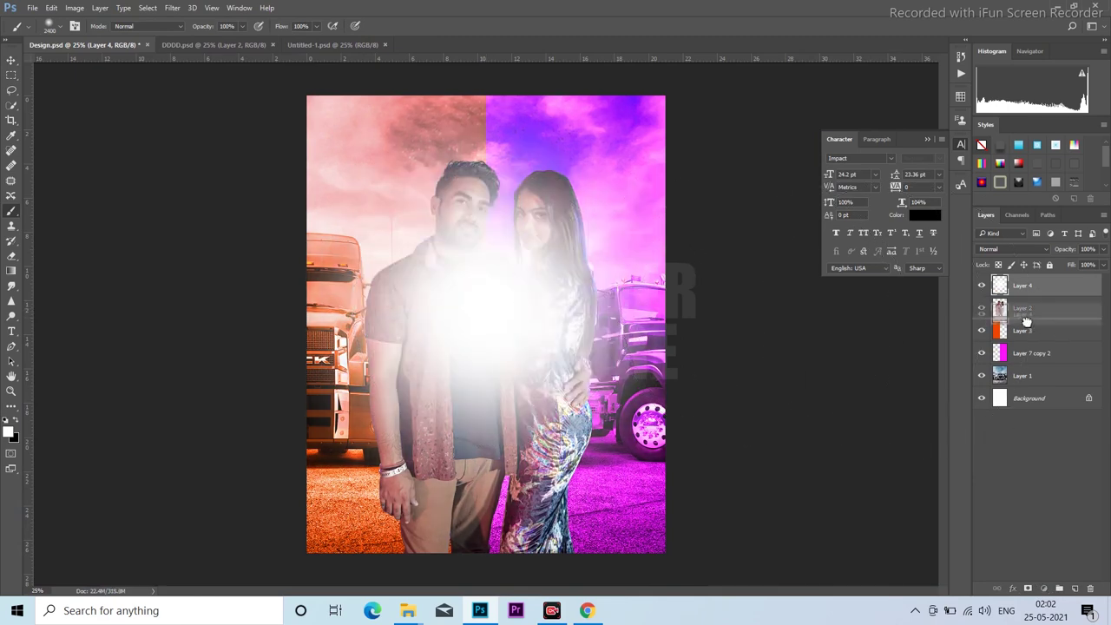
{"action": "left_click_drag", "start_coordinate": [1027, 323], "coordinate": [1024, 280]}
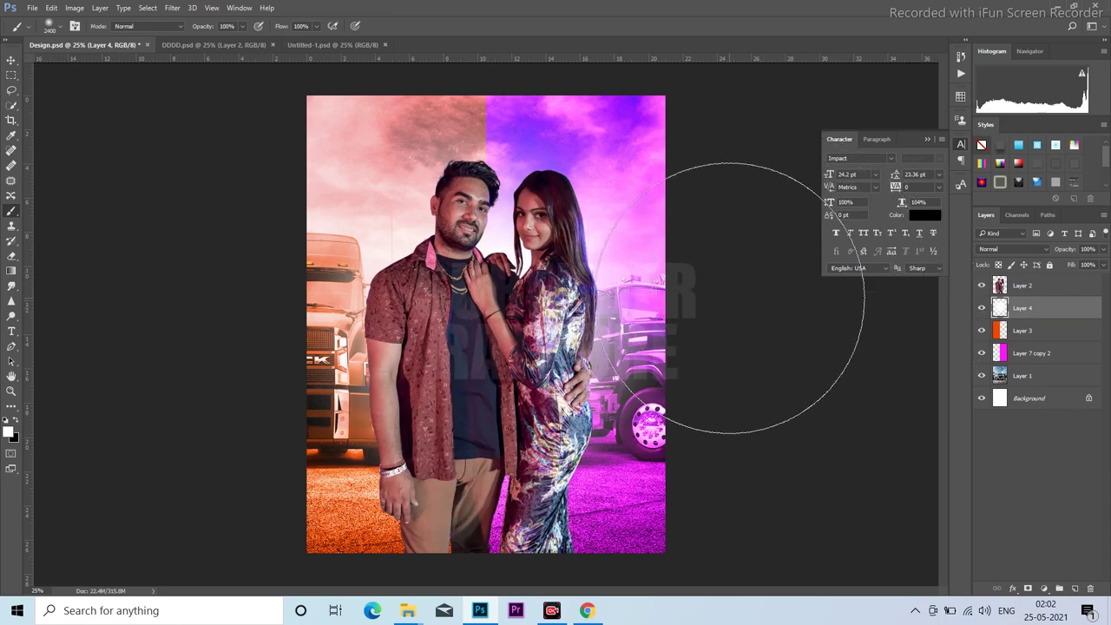
Enlarge the glow layer toward the top-right and shift it slightly left.
{"action": "key", "text": "ctrl+t"}
{"action": "left_click_drag", "start_coordinate": [579, 263], "coordinate": [571, 263]}
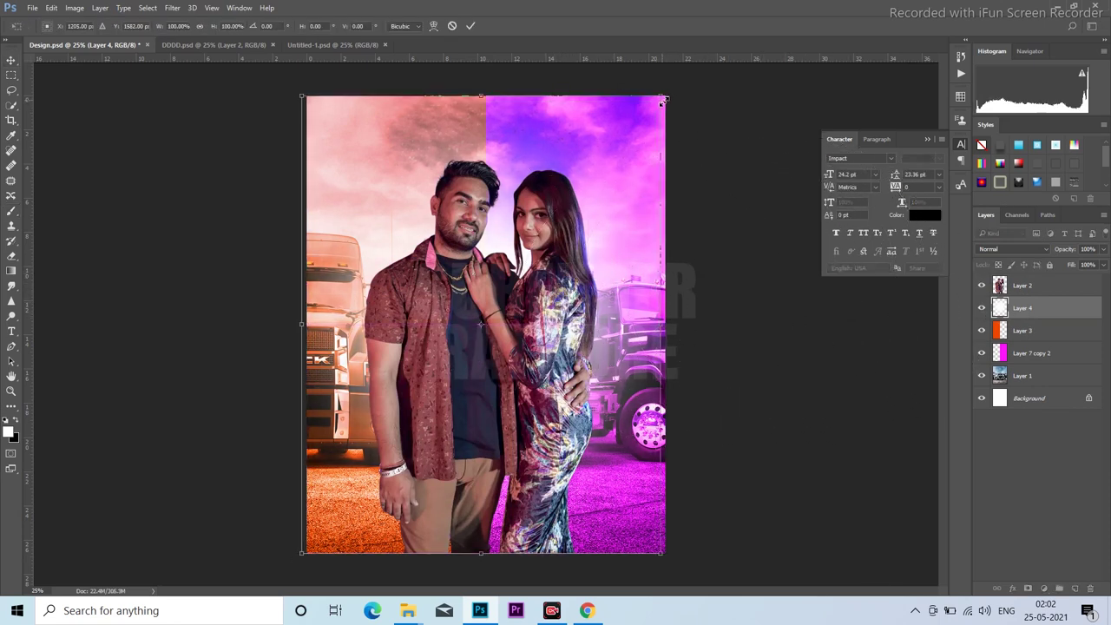
{"action": "left_click_drag", "start_coordinate": [663, 102], "coordinate": [671, 75]}
{"action": "double_click", "coordinate": [599, 168]}
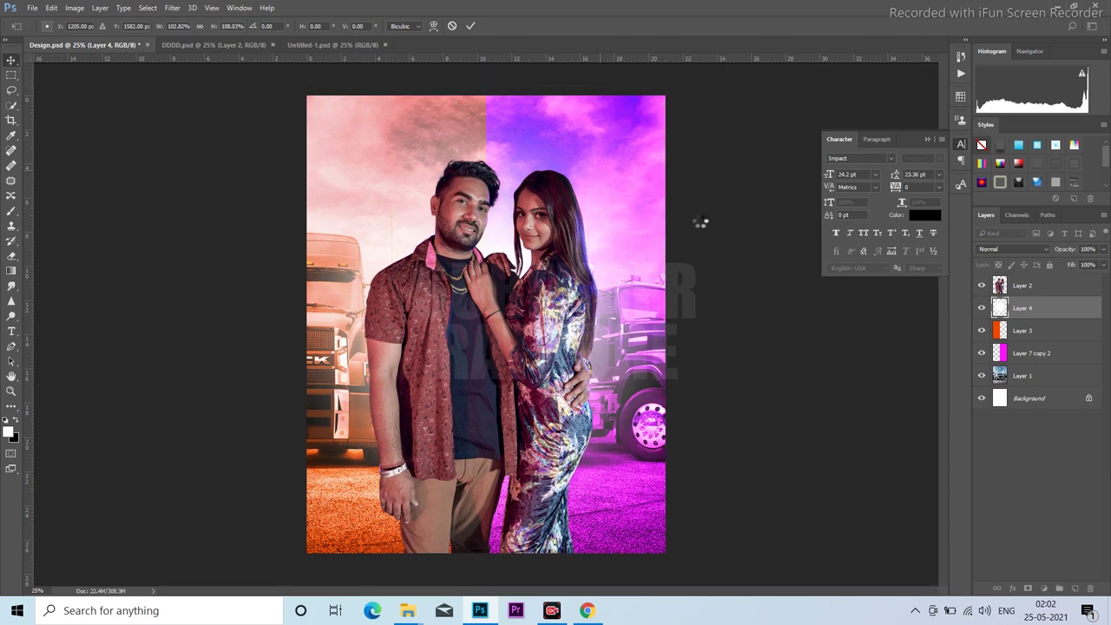
Set the glow Layer 4 to Overlay, then switch it to Soft Light.
{"action": "left_click", "coordinate": [1013, 248]}
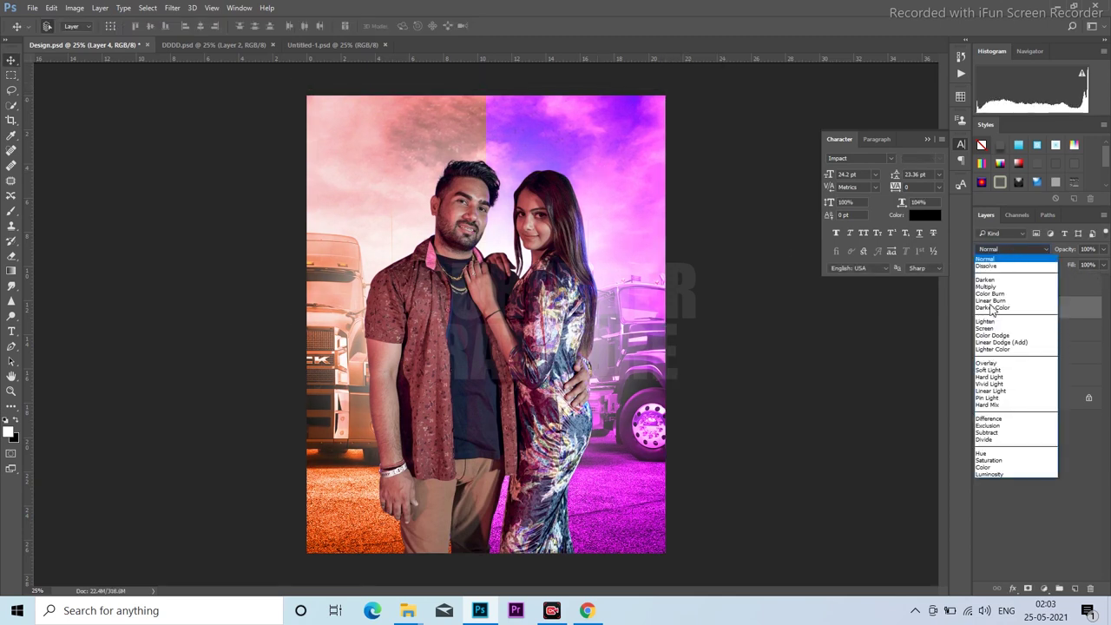
{"action": "left_click", "coordinate": [1016, 363]}
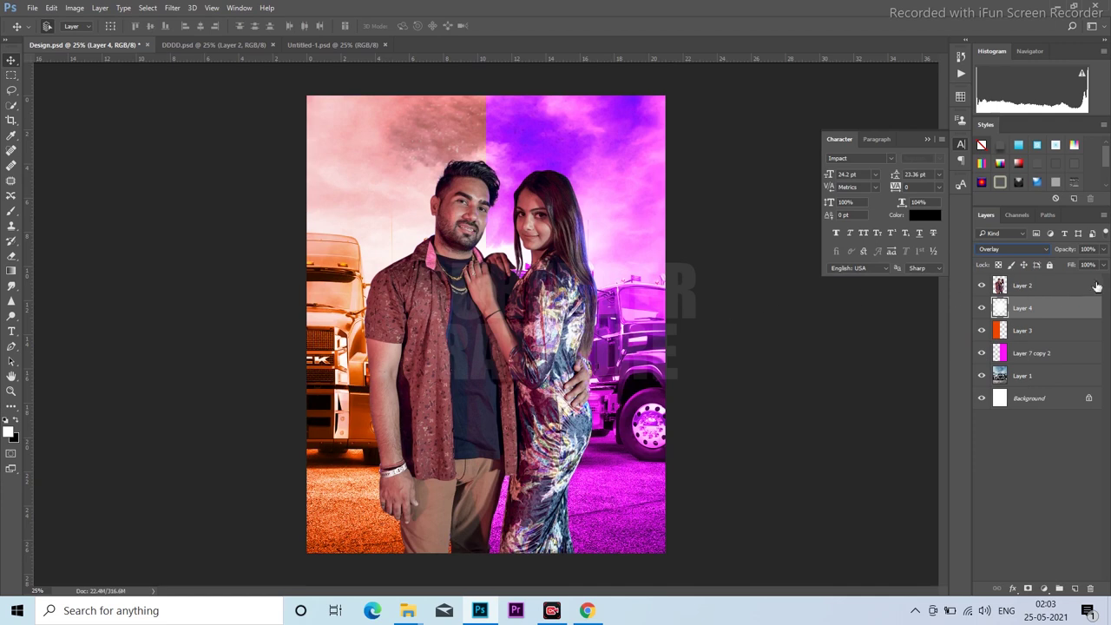
{"action": "left_click", "coordinate": [1007, 250]}
{"action": "left_click", "coordinate": [1016, 374]}
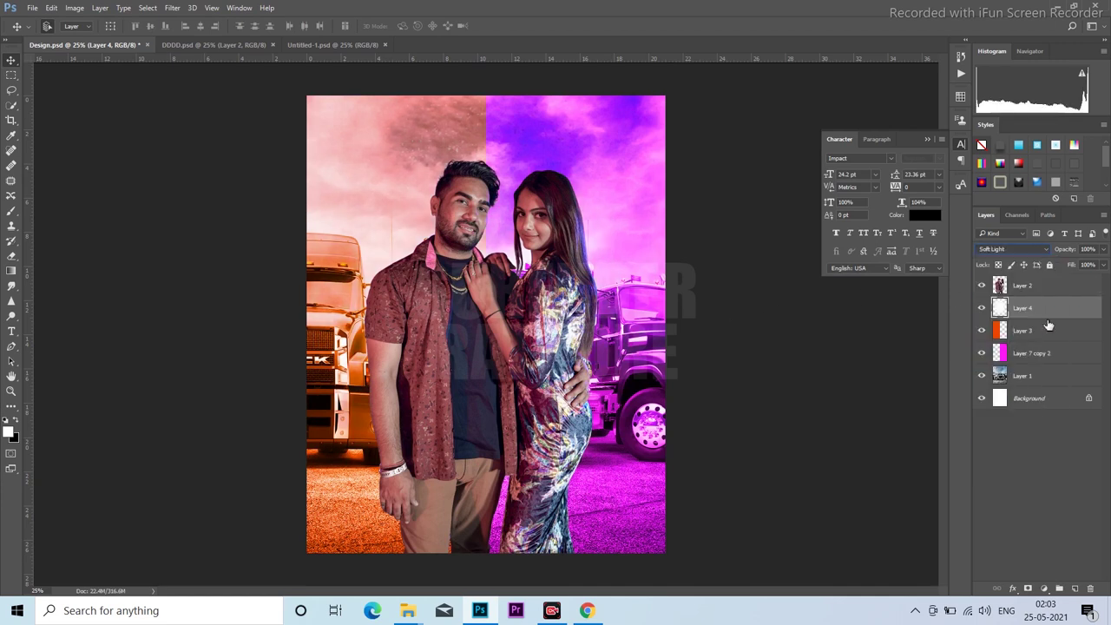
{"action": "key", "text": "ctrl+t"}
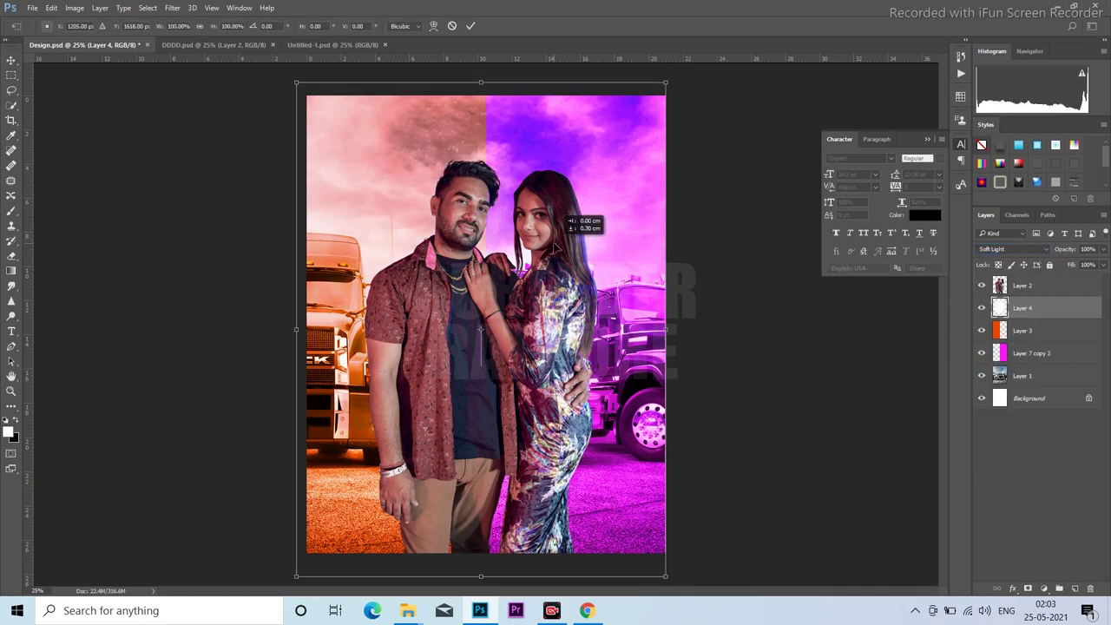
Nudge the couple cut-out slightly lower and save the poster.
{"action": "left_click", "coordinate": [560, 289], "text": "ctrl"}
{"action": "left_click_drag", "start_coordinate": [560, 289], "coordinate": [563, 300]}
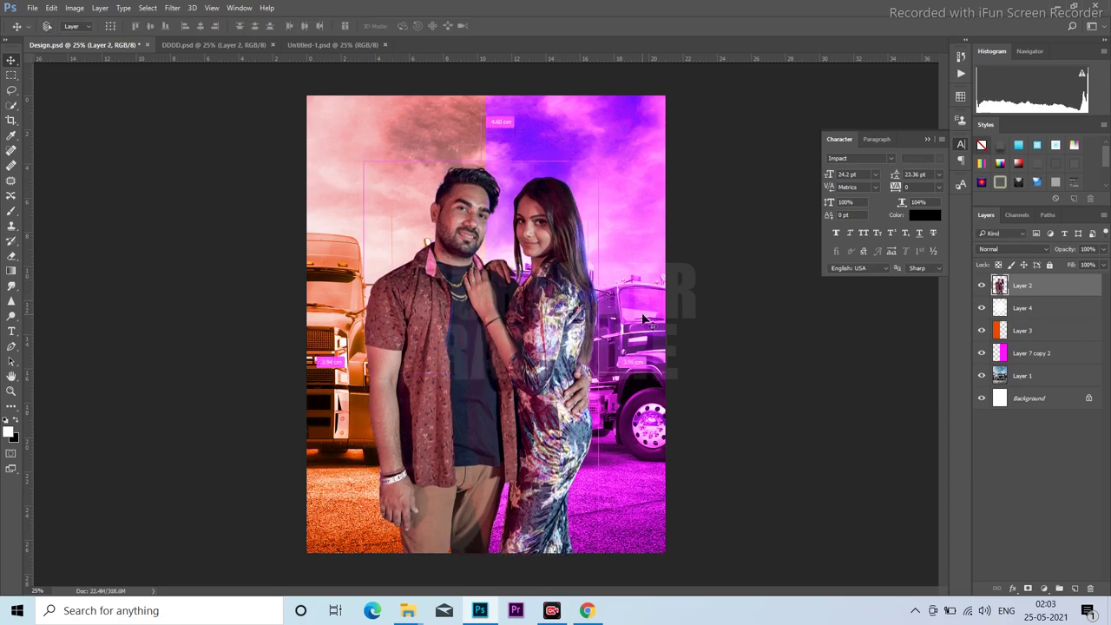
{"action": "key", "text": "ctrl+s"}
Duplicate the Layer 1 truck background into Layer 1 copy.
{"action": "key", "text": "ctrl+minus"}
{"action": "key", "text": "ctrl+minus"}
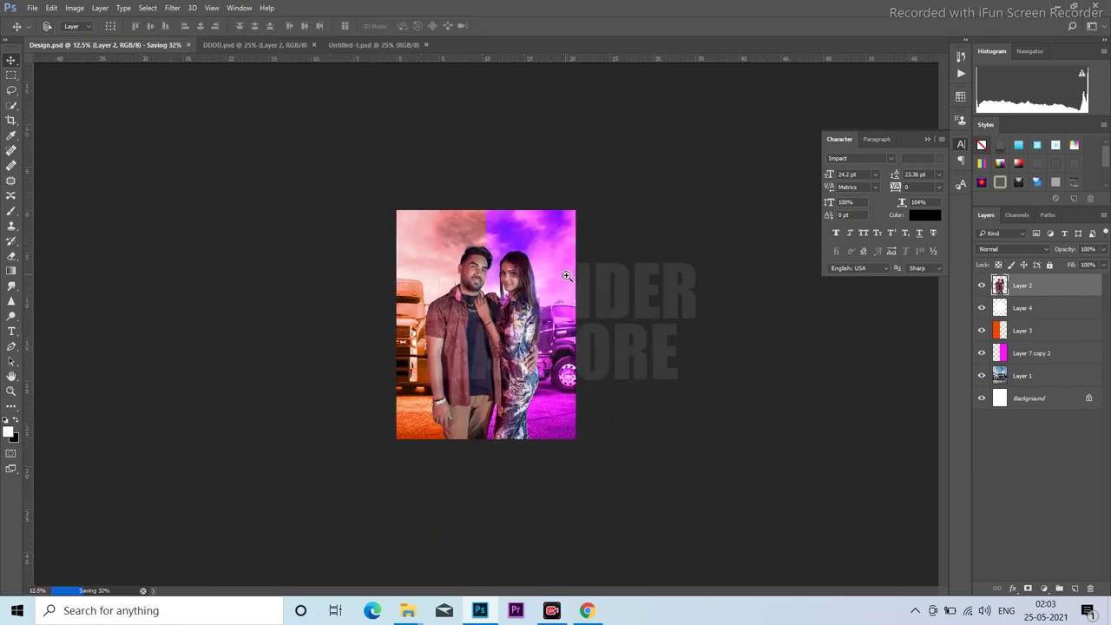
{"action": "key", "text": "ctrl+plus"}
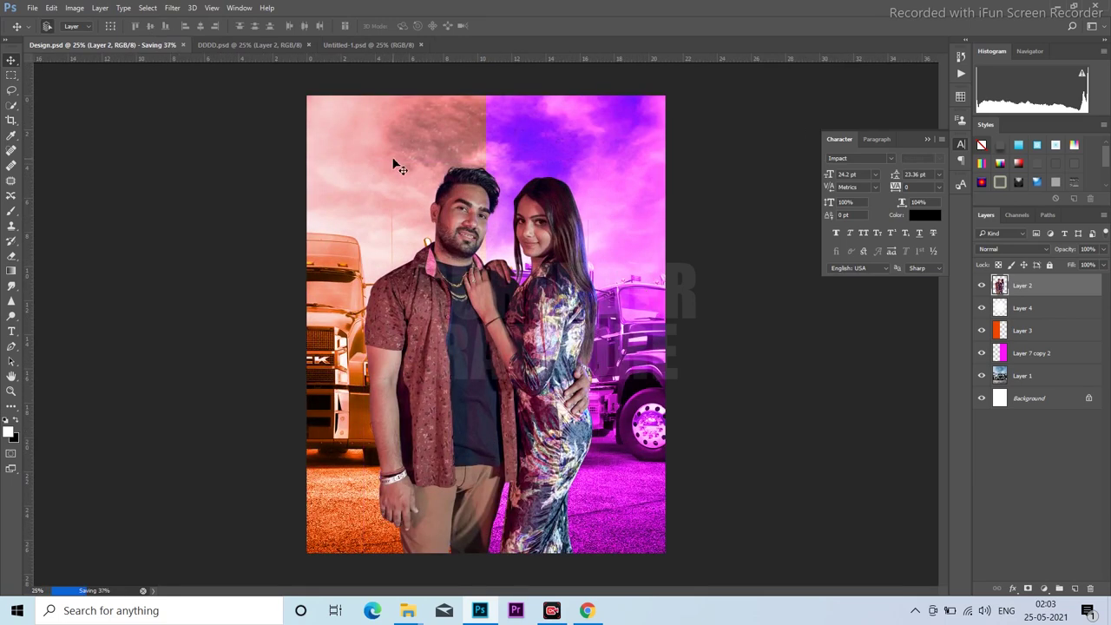
{"action": "left_click", "coordinate": [401, 166], "text": "ctrl"}
{"action": "left_click", "coordinate": [1031, 330]}
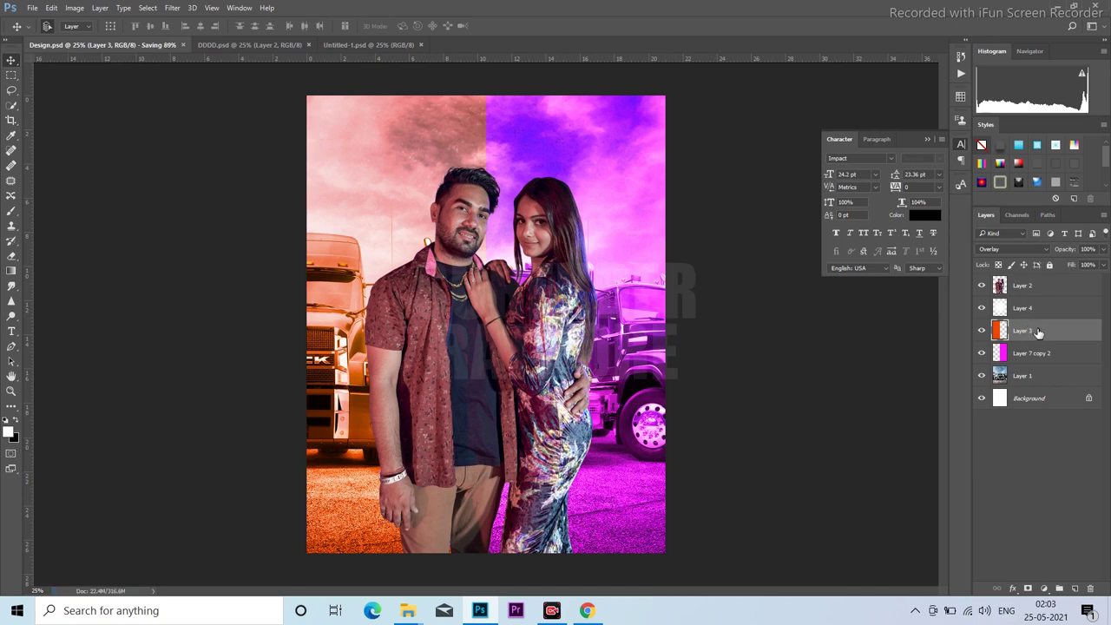
{"action": "left_click", "coordinate": [1025, 378]}
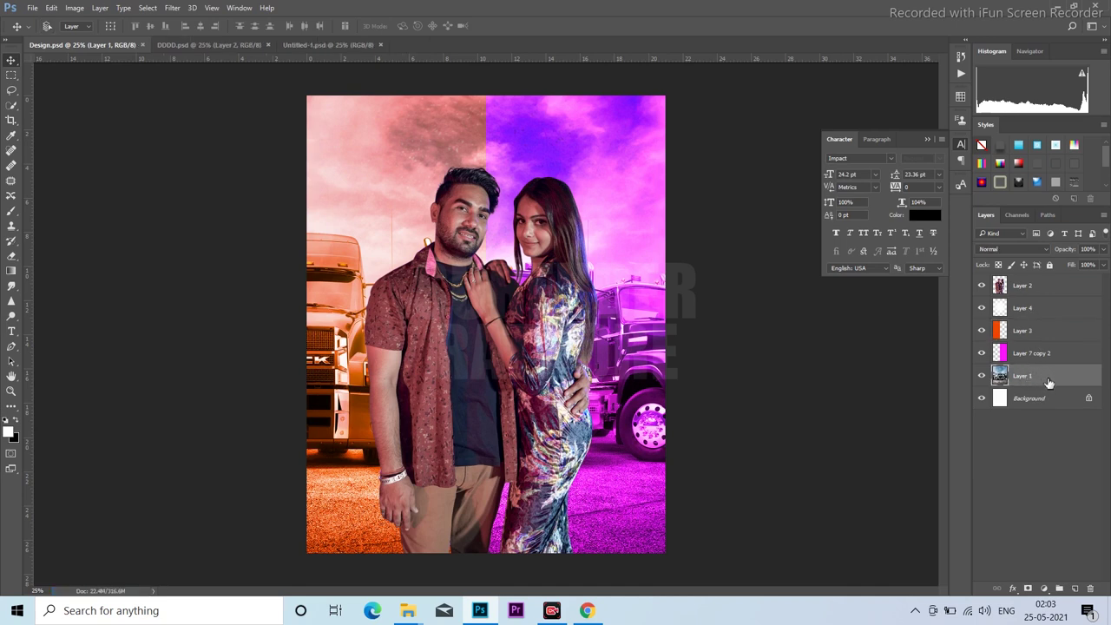
{"action": "key", "text": "ctrl+j"}
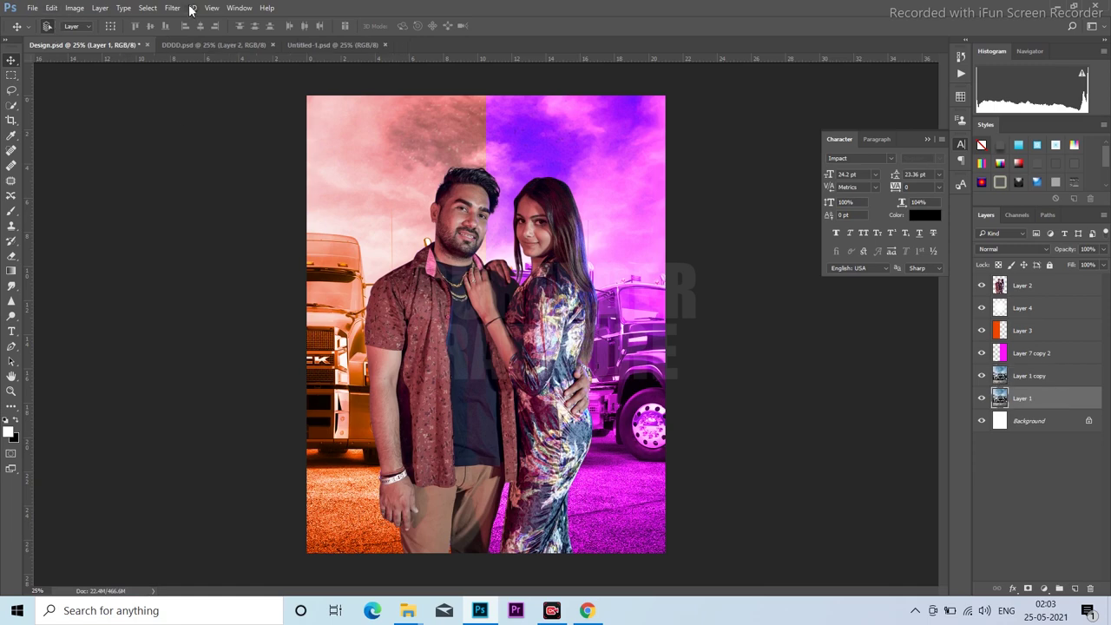
Apply a high-radius Gaussian Blur to the original Layer 1 truck background.
{"action": "left_click", "coordinate": [173, 8]}
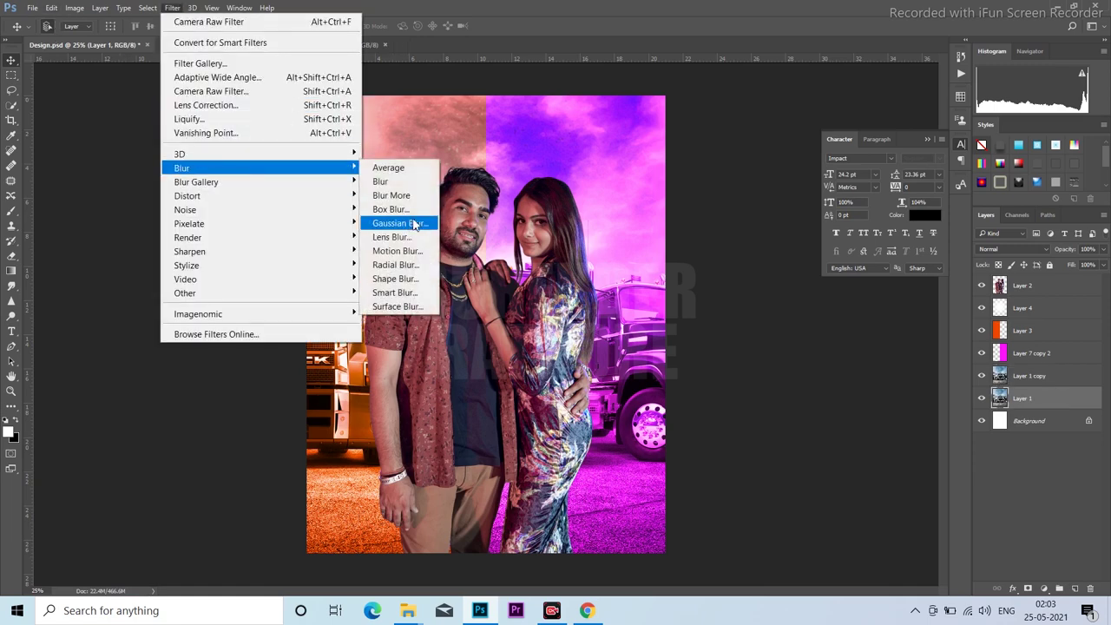
{"action": "left_click", "coordinate": [415, 225]}
{"action": "left_click_drag", "start_coordinate": [752, 306], "coordinate": [741, 310]}
{"action": "left_click", "coordinate": [794, 158]}
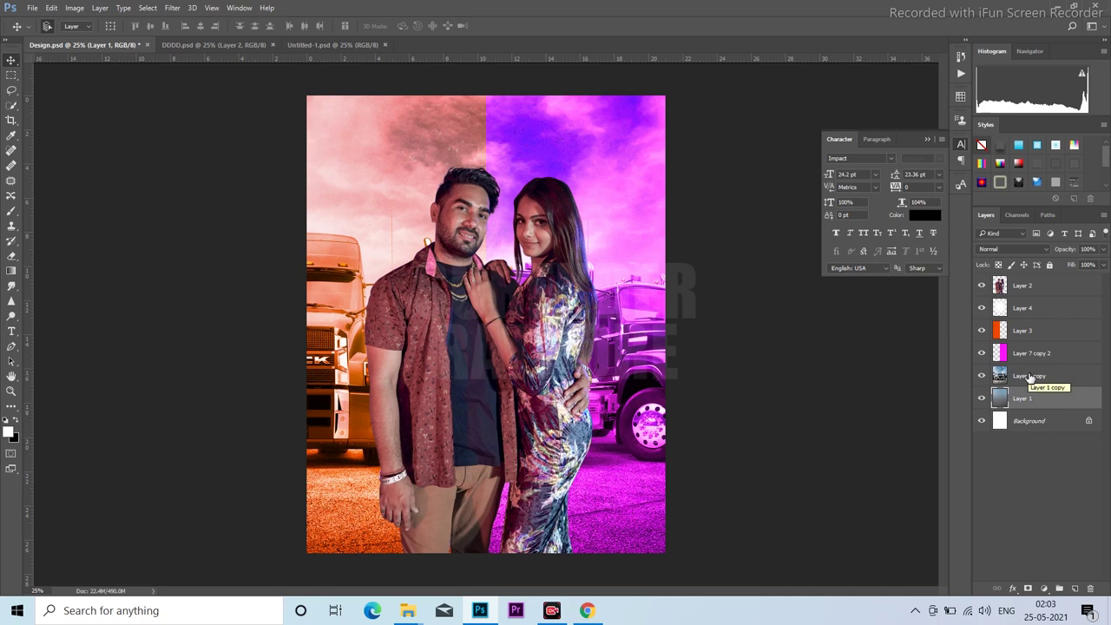
{"action": "left_click", "coordinate": [1005, 376]}
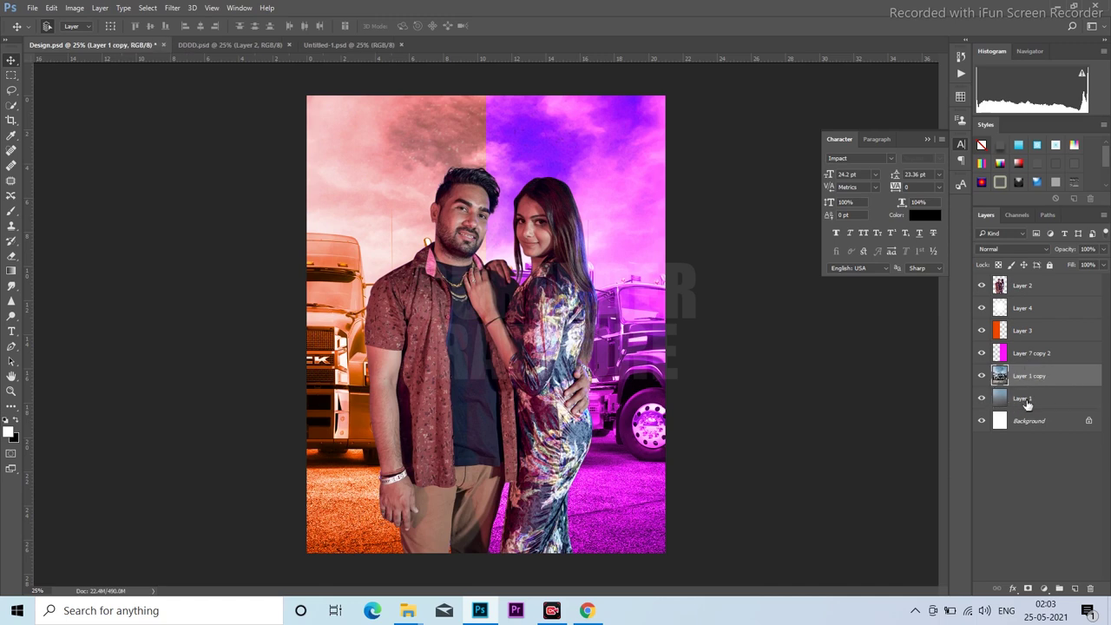
{"action": "left_click", "coordinate": [997, 252]}
{"action": "left_click", "coordinate": [998, 251]}
{"action": "scroll", "coordinate": [998, 252], "scroll_direction": "down", "scroll_amount": 1}
{"action": "scroll", "coordinate": [998, 252], "scroll_direction": "down", "scroll_amount": 1}
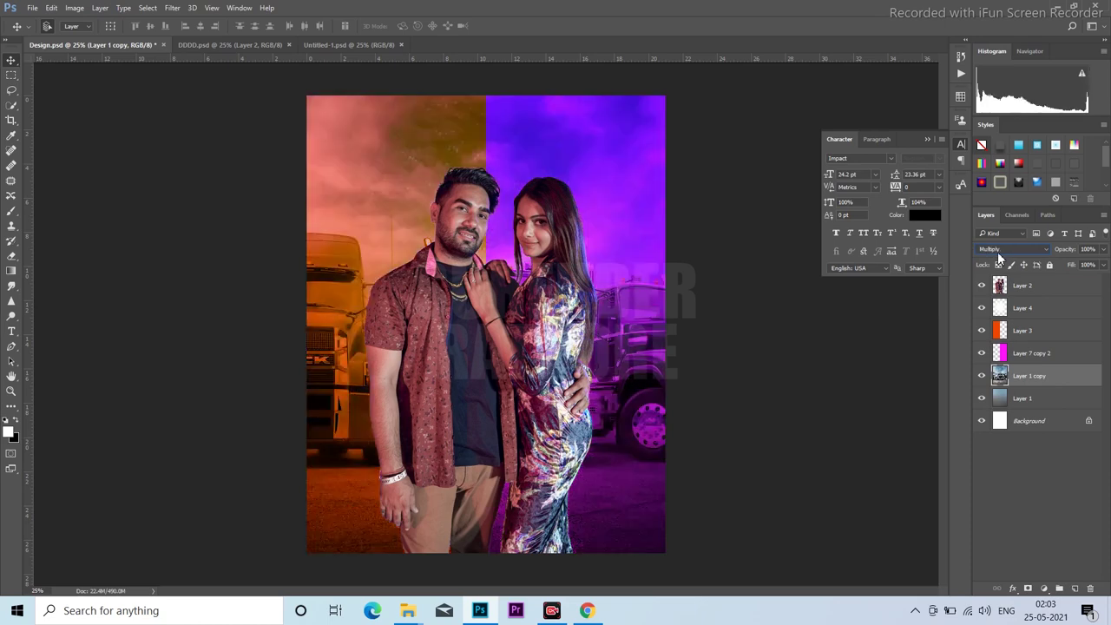
{"action": "scroll", "coordinate": [997, 252], "scroll_direction": "down", "scroll_amount": 1}
{"action": "scroll", "coordinate": [999, 264], "scroll_direction": "down", "scroll_amount": 1}
{"action": "scroll", "coordinate": [999, 265], "scroll_direction": "down", "scroll_amount": 1}
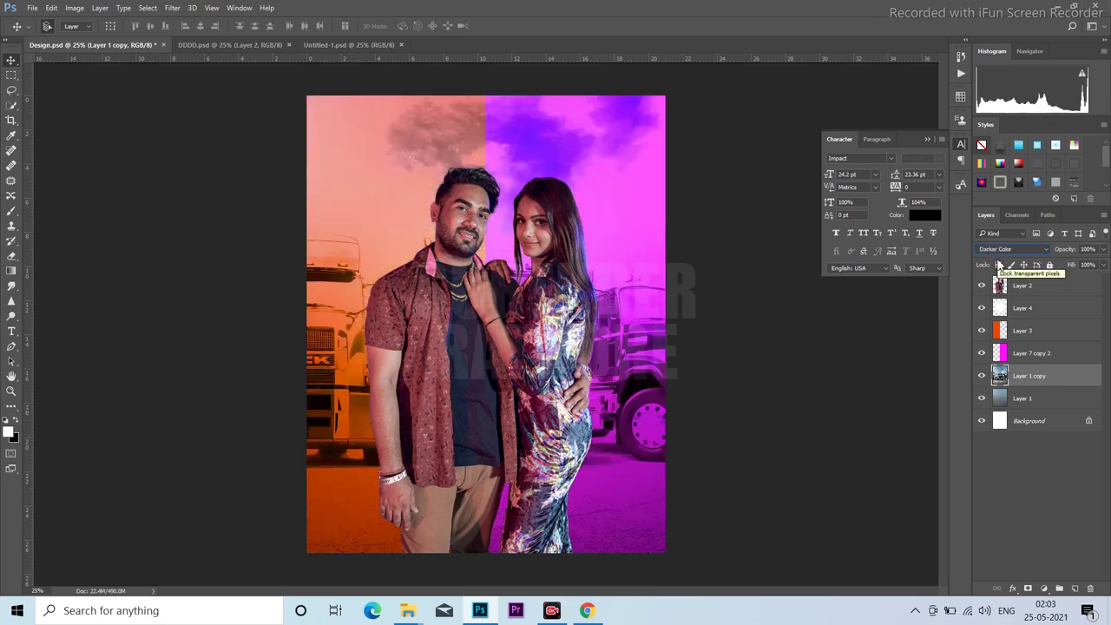
{"action": "scroll", "coordinate": [999, 265], "scroll_direction": "down", "scroll_amount": 1}
{"action": "scroll", "coordinate": [1000, 265], "scroll_direction": "down", "scroll_amount": 1}
{"action": "scroll", "coordinate": [1000, 265], "scroll_direction": "up", "scroll_amount": 1}
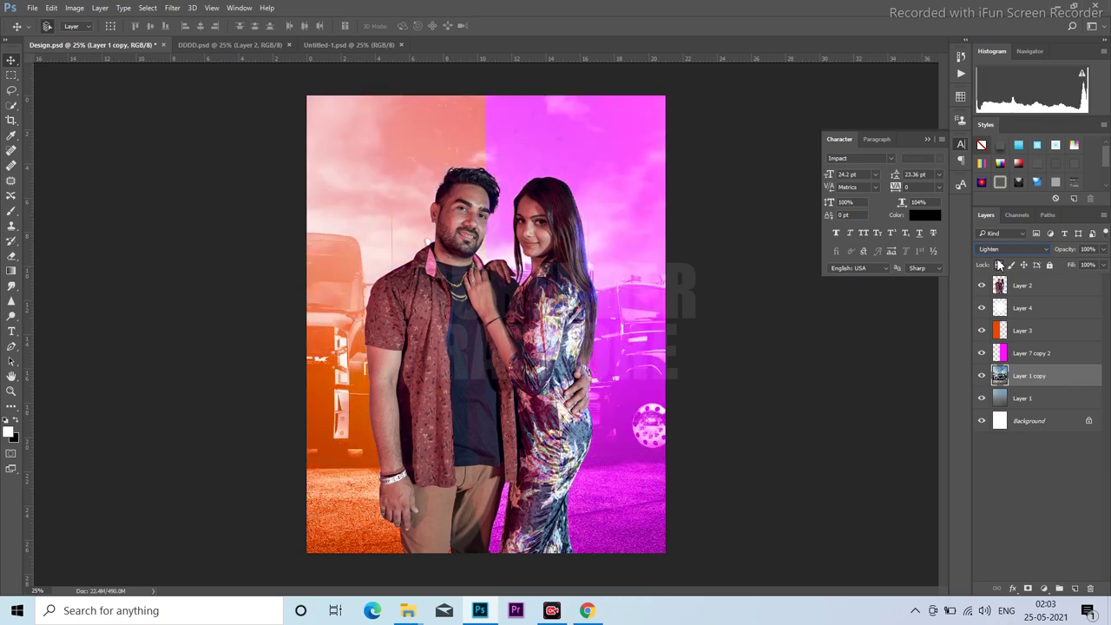
{"action": "scroll", "coordinate": [999, 265], "scroll_direction": "down", "scroll_amount": 2}
{"action": "scroll", "coordinate": [999, 265], "scroll_direction": "down", "scroll_amount": 2}
{"action": "scroll", "coordinate": [1000, 265], "scroll_direction": "down", "scroll_amount": 1}
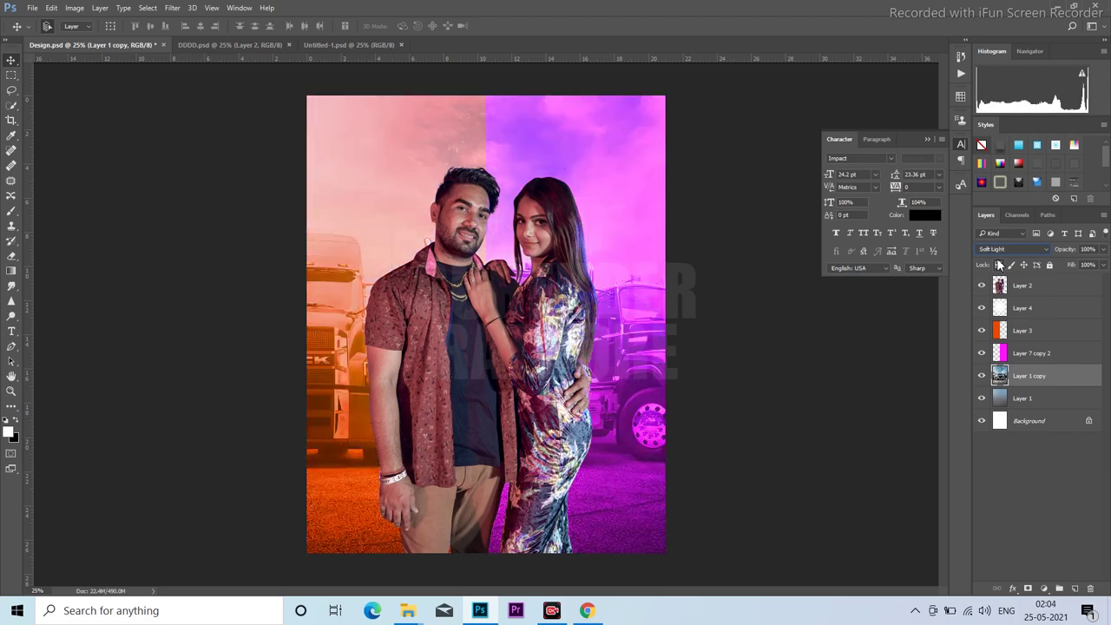
{"action": "scroll", "coordinate": [1000, 265], "scroll_direction": "down", "scroll_amount": 2}
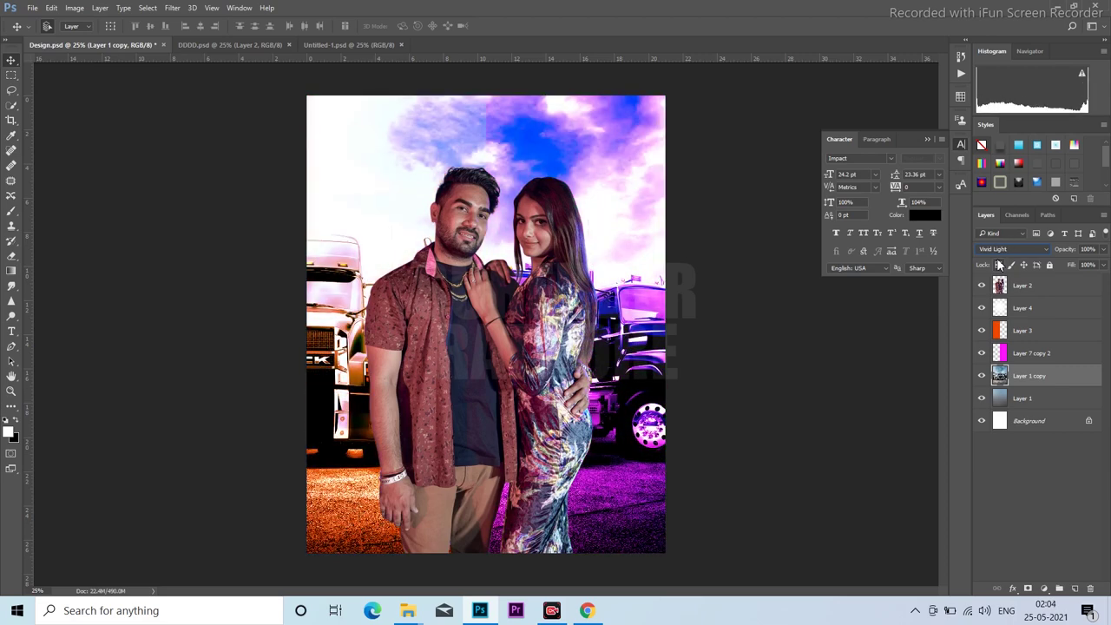
{"action": "scroll", "coordinate": [999, 264], "scroll_direction": "down", "scroll_amount": 2}
{"action": "scroll", "coordinate": [1000, 265], "scroll_direction": "down", "scroll_amount": 1}
{"action": "scroll", "coordinate": [999, 265], "scroll_direction": "down", "scroll_amount": 2}
{"action": "scroll", "coordinate": [1000, 265], "scroll_direction": "down", "scroll_amount": 1}
{"action": "scroll", "coordinate": [1000, 265], "scroll_direction": "down", "scroll_amount": 1}
{"action": "scroll", "coordinate": [999, 265], "scroll_direction": "down", "scroll_amount": 2}
{"action": "scroll", "coordinate": [999, 265], "scroll_direction": "down", "scroll_amount": 1}
{"action": "scroll", "coordinate": [999, 265], "scroll_direction": "down", "scroll_amount": 1}
{"action": "scroll", "coordinate": [999, 265], "scroll_direction": "down", "scroll_amount": 1}
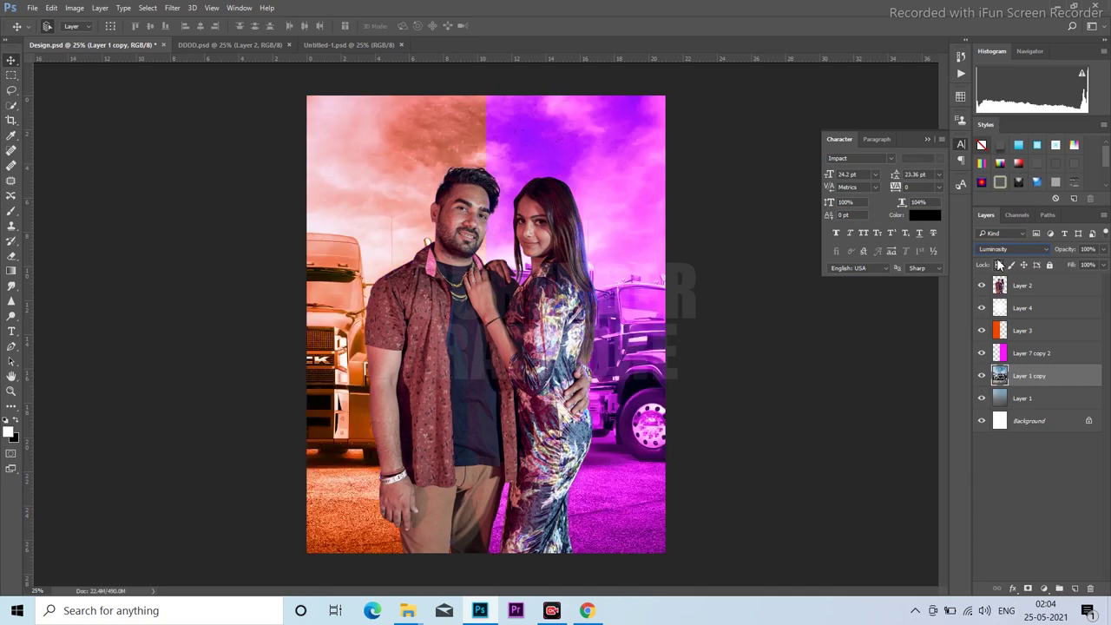
{"action": "scroll", "coordinate": [1000, 265], "scroll_direction": "up", "scroll_amount": 1}
{"action": "scroll", "coordinate": [999, 265], "scroll_direction": "up", "scroll_amount": 1}
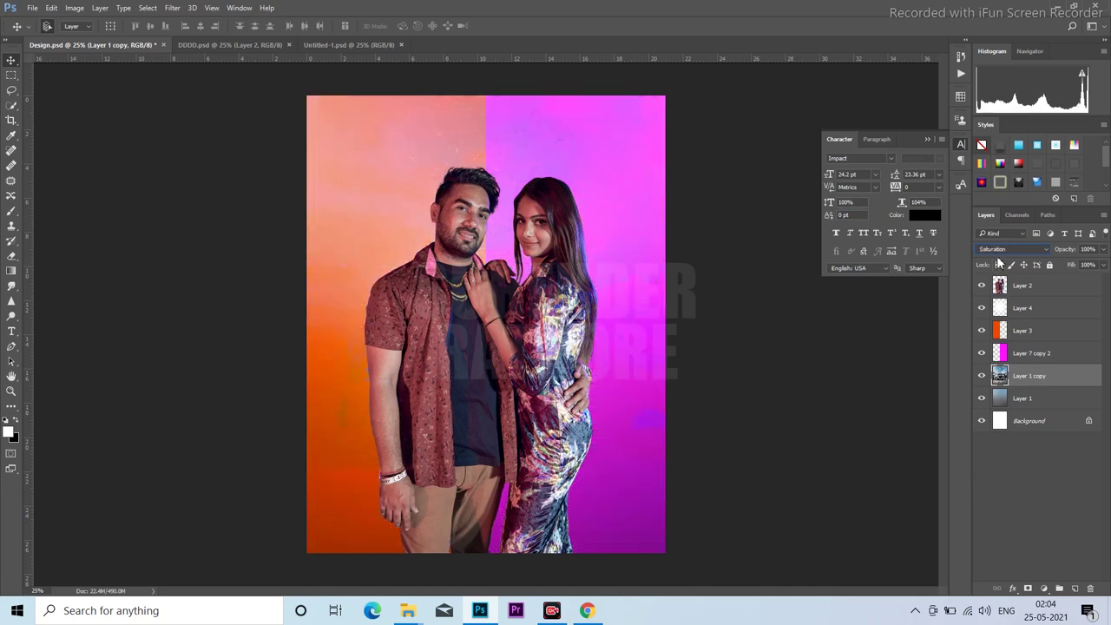
{"action": "left_click", "coordinate": [1001, 252]}
{"action": "left_click", "coordinate": [998, 261]}
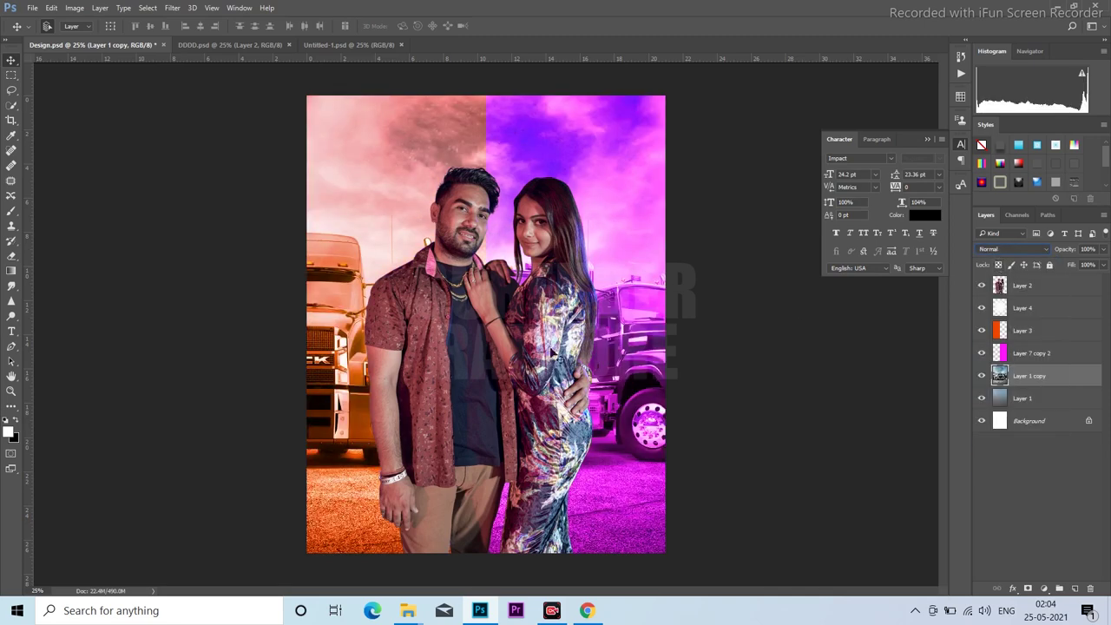
{"action": "key", "text": "ctrl+minus"}
{"action": "key", "text": "ctrl+minus"}
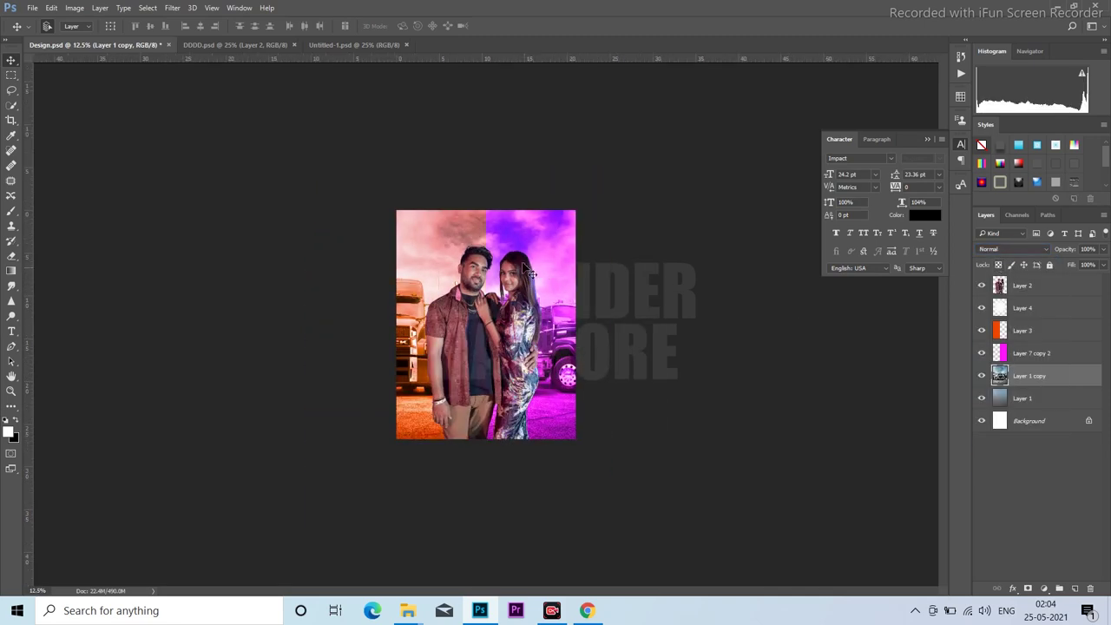
{"action": "left_click", "coordinate": [477, 224]}
{"action": "left_click", "coordinate": [488, 227]}
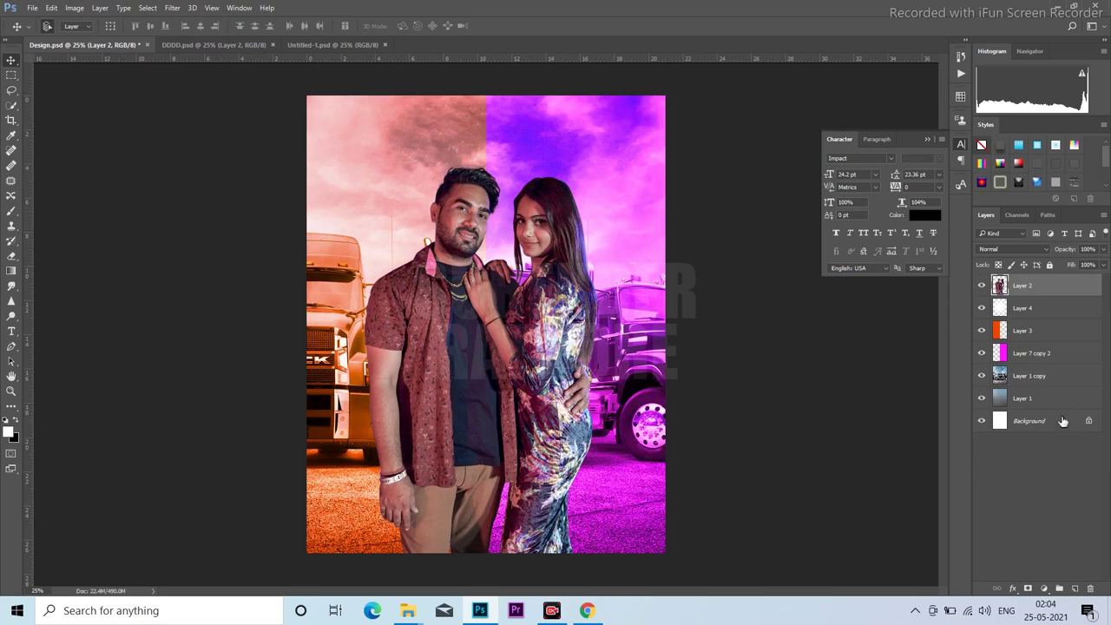
{"action": "left_click", "coordinate": [1030, 380]}
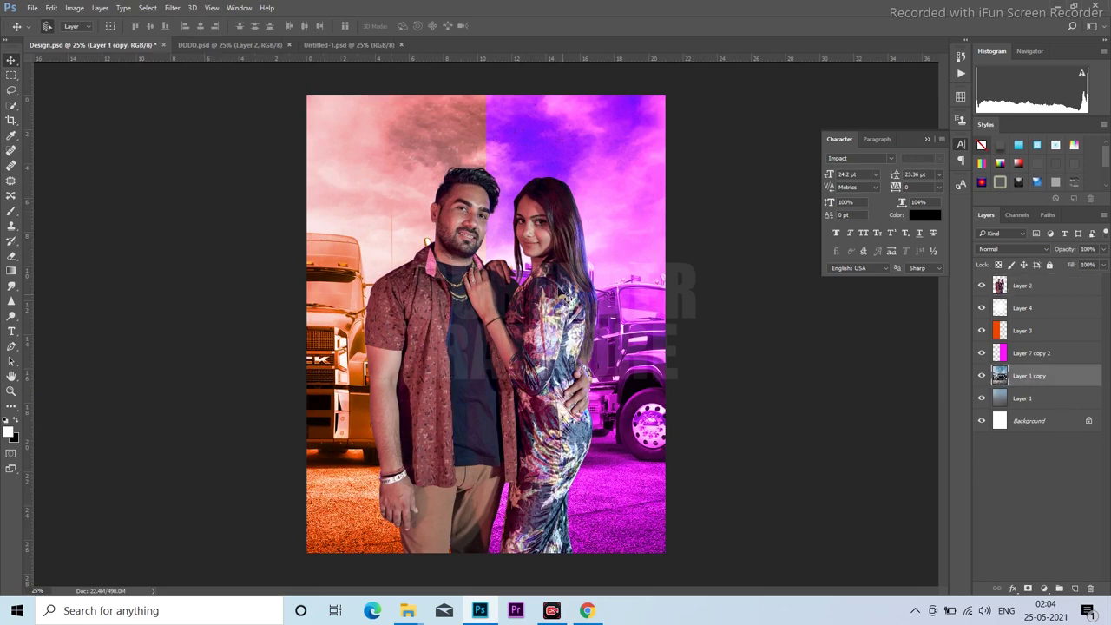
{"action": "left_click", "coordinate": [556, 279], "text": "alt"}
{"action": "left_click", "coordinate": [573, 276]}
{"action": "key", "text": "w"}
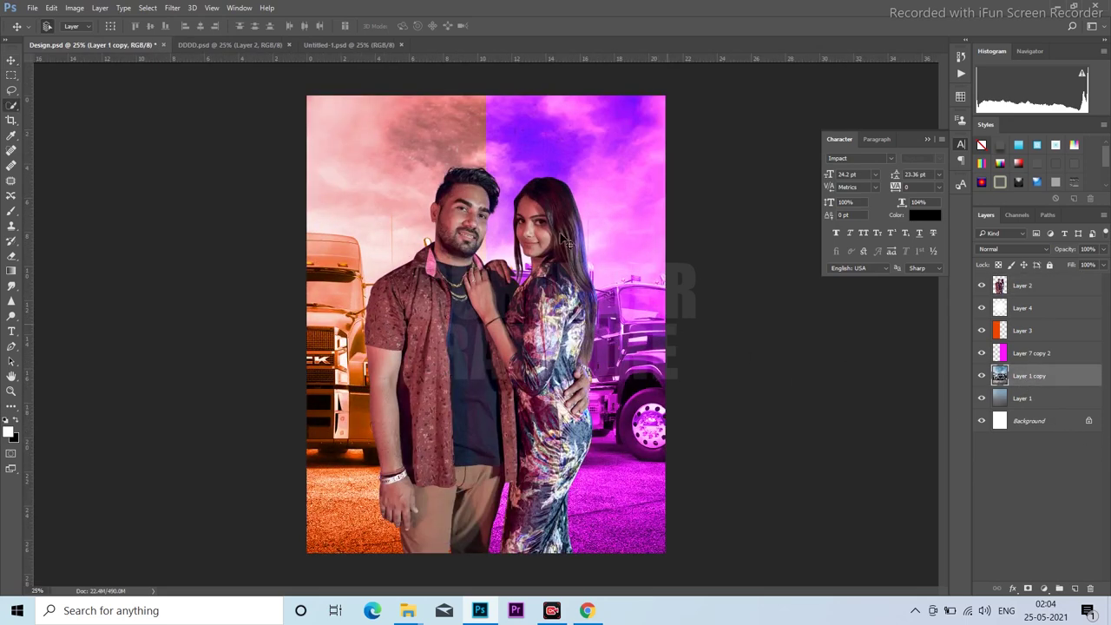
Select the sky and background around the couple, trimming along the man's collar and truck roof.
{"action": "left_click_drag", "start_coordinate": [422, 171], "coordinate": [679, 233]}
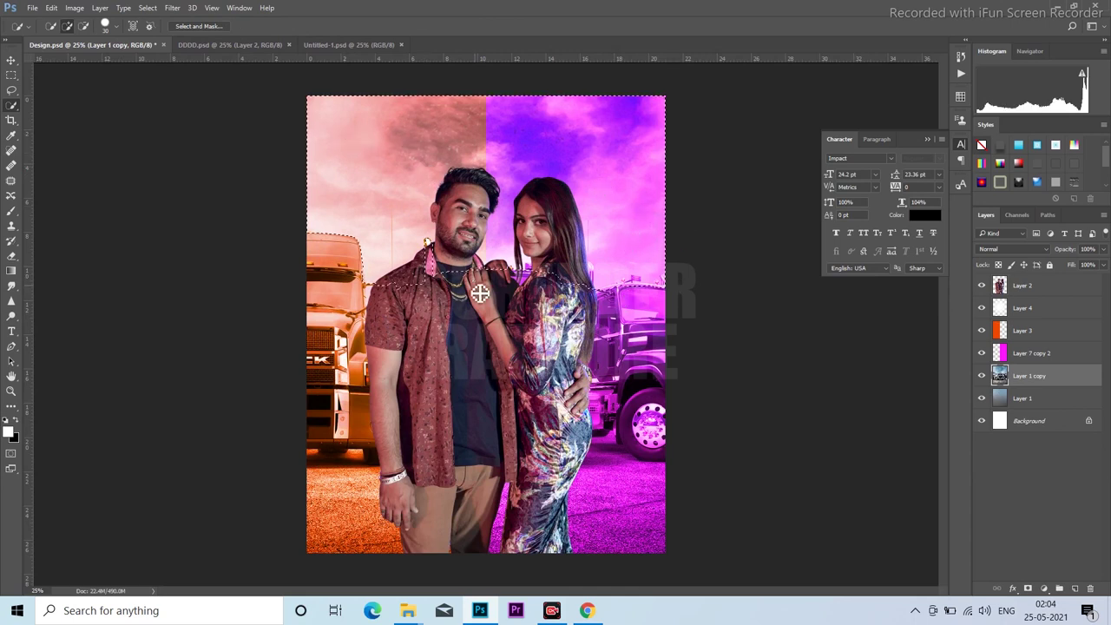
{"action": "left_click", "coordinate": [382, 299]}
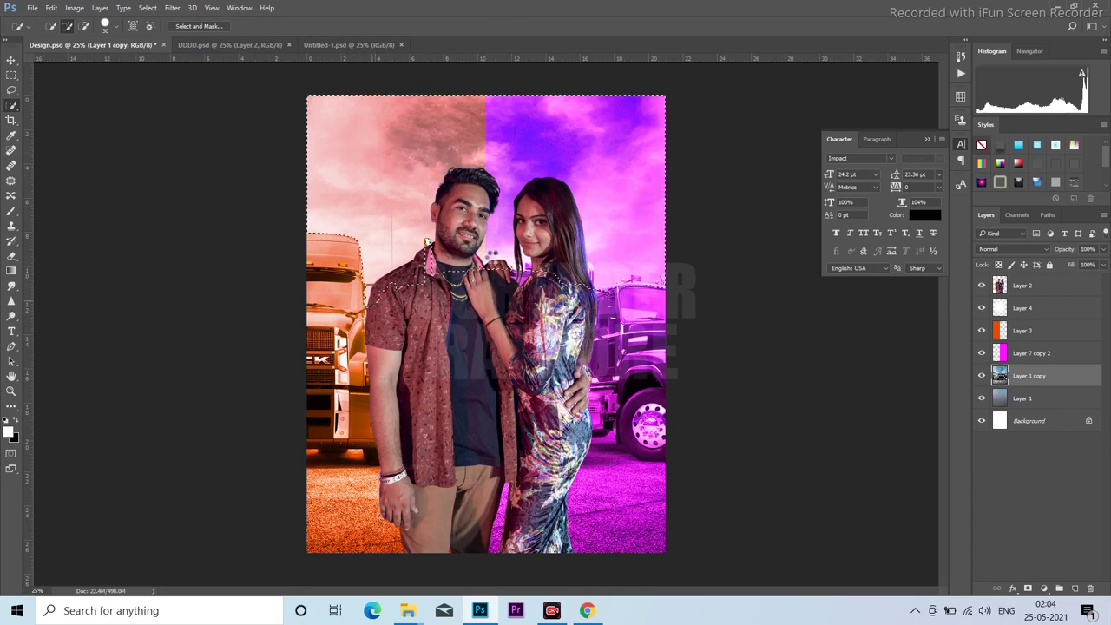
{"action": "left_click", "coordinate": [437, 249]}
{"action": "scroll", "coordinate": [650, 279], "scroll_direction": "up", "scroll_amount": 1}
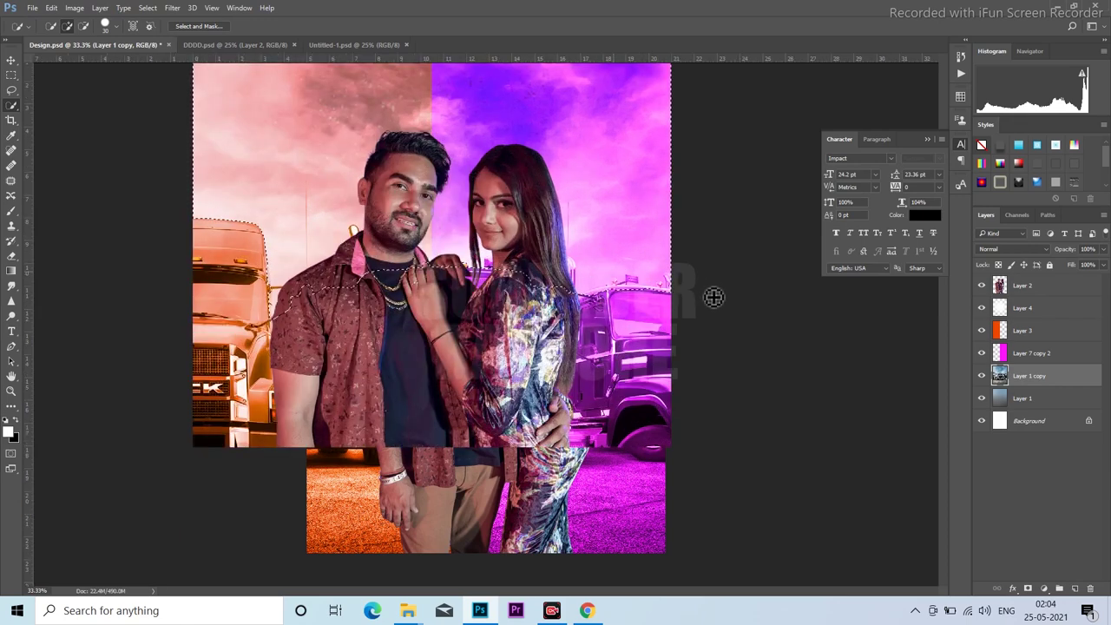
{"action": "left_click_drag", "start_coordinate": [683, 284], "coordinate": [604, 306]}
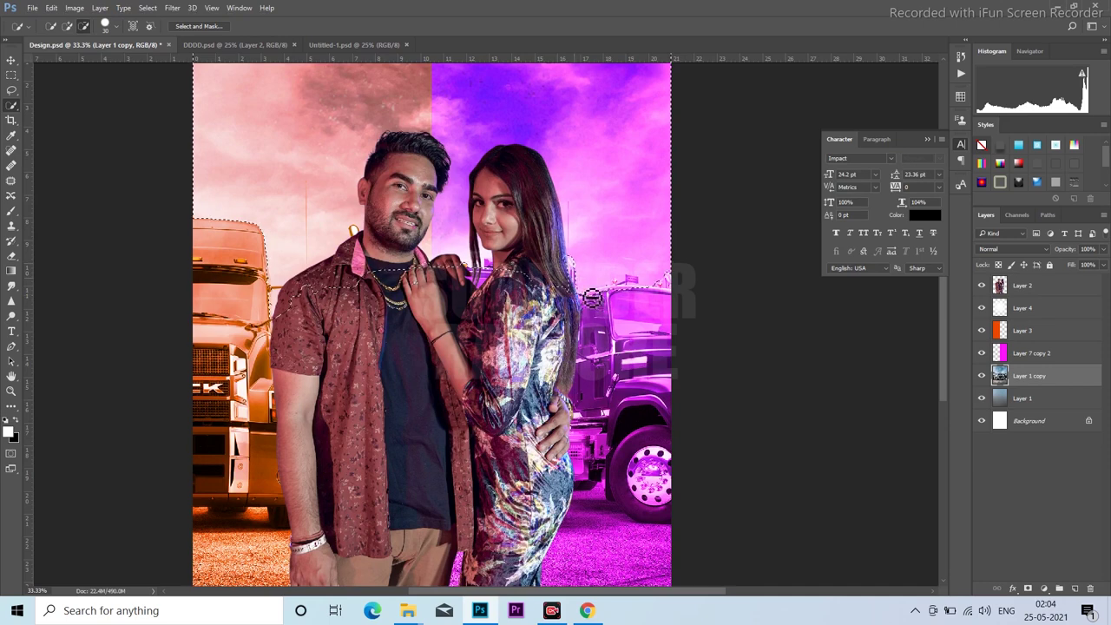
{"action": "left_click_drag", "start_coordinate": [594, 300], "coordinate": [645, 286]}
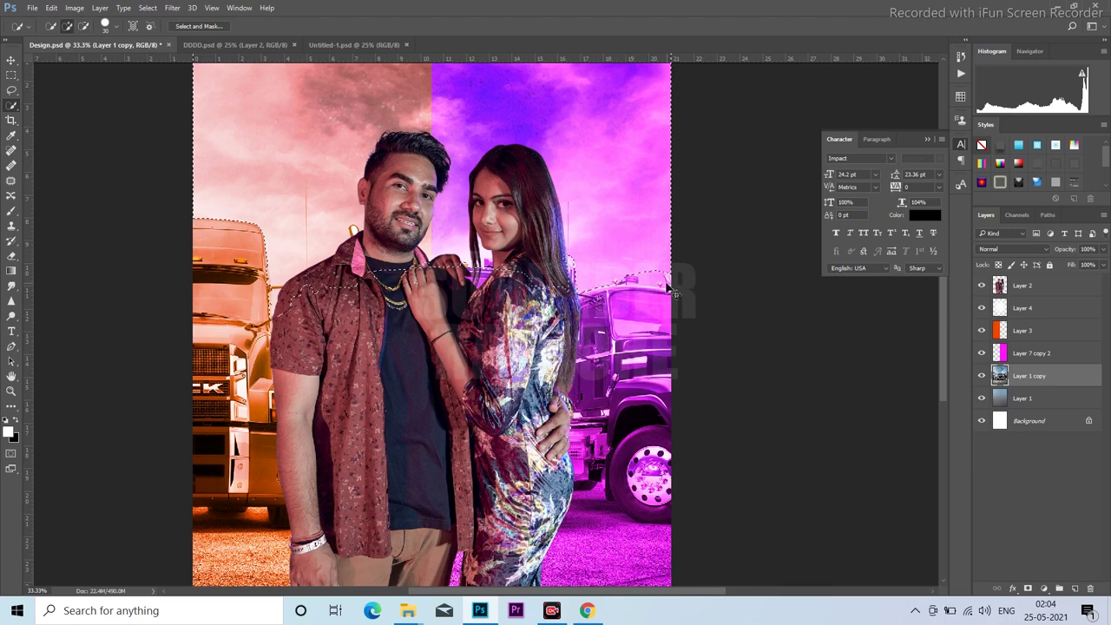
{"action": "scroll", "coordinate": [643, 292], "scroll_direction": "down", "scroll_amount": 1}
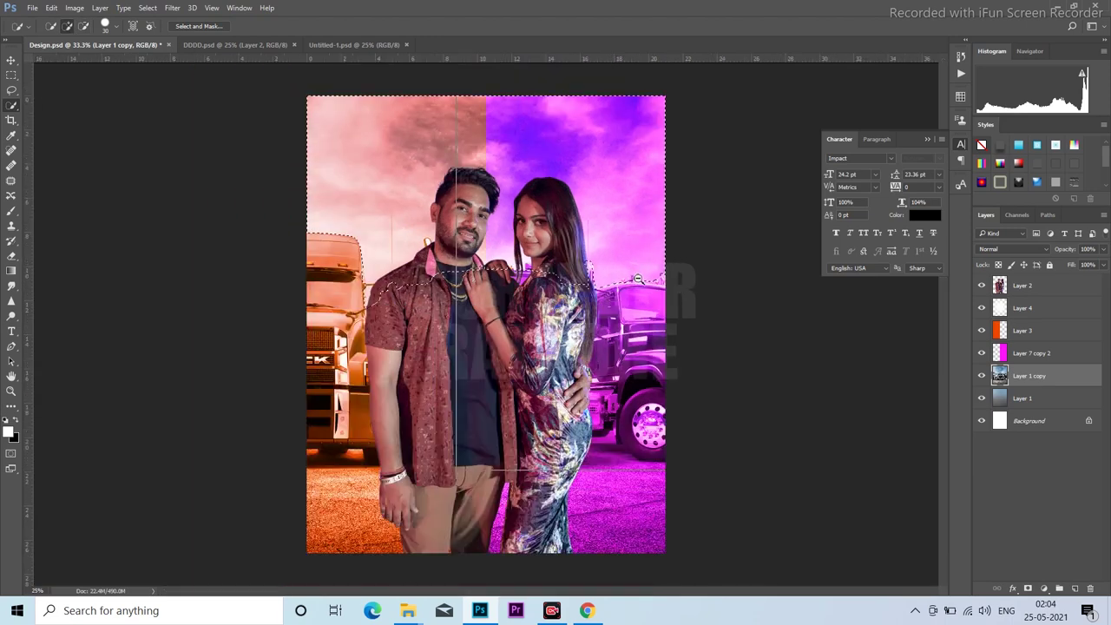
{"action": "scroll", "coordinate": [642, 292], "scroll_direction": "down", "scroll_amount": 1}
{"action": "scroll", "coordinate": [564, 262], "scroll_direction": "up", "scroll_amount": 1}
Invert the selection, feather it by 1 pixel, and copy it to new Layer 5.
{"action": "key", "text": "m"}
{"action": "right_click", "coordinate": [573, 221]}
{"action": "left_click", "coordinate": [606, 240]}
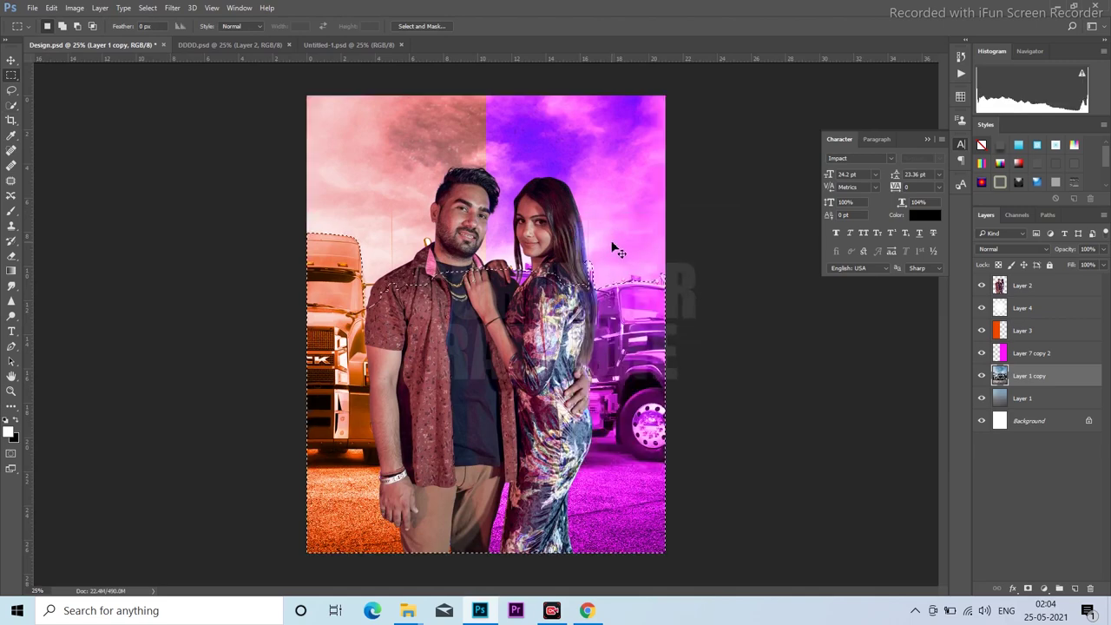
{"action": "right_click", "coordinate": [614, 246]}
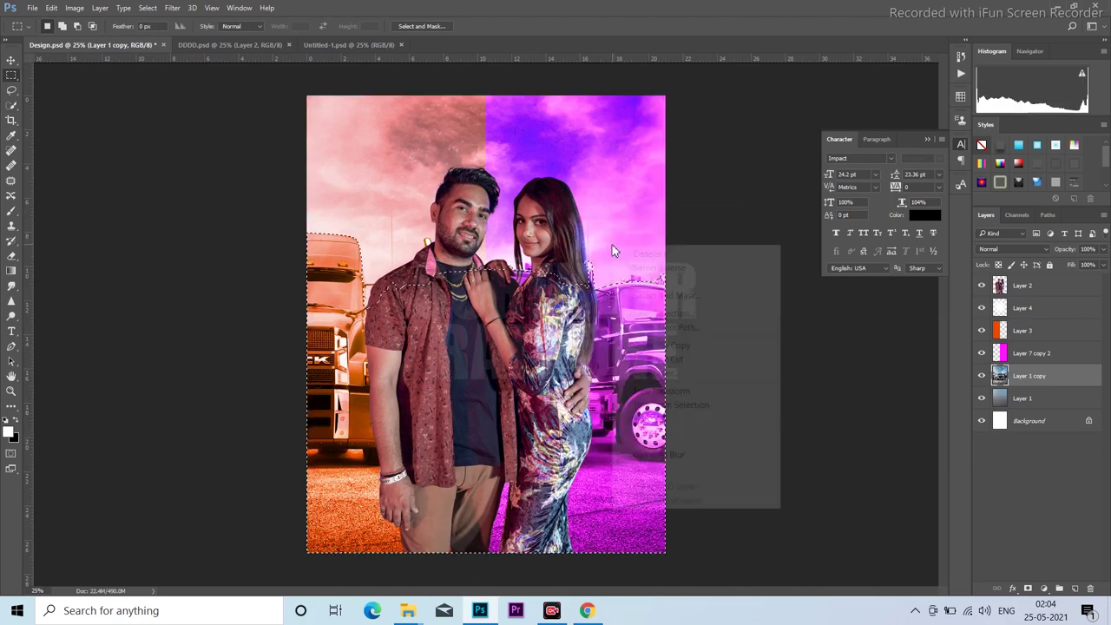
{"action": "left_click", "coordinate": [647, 284]}
{"action": "left_click", "coordinate": [616, 206]}
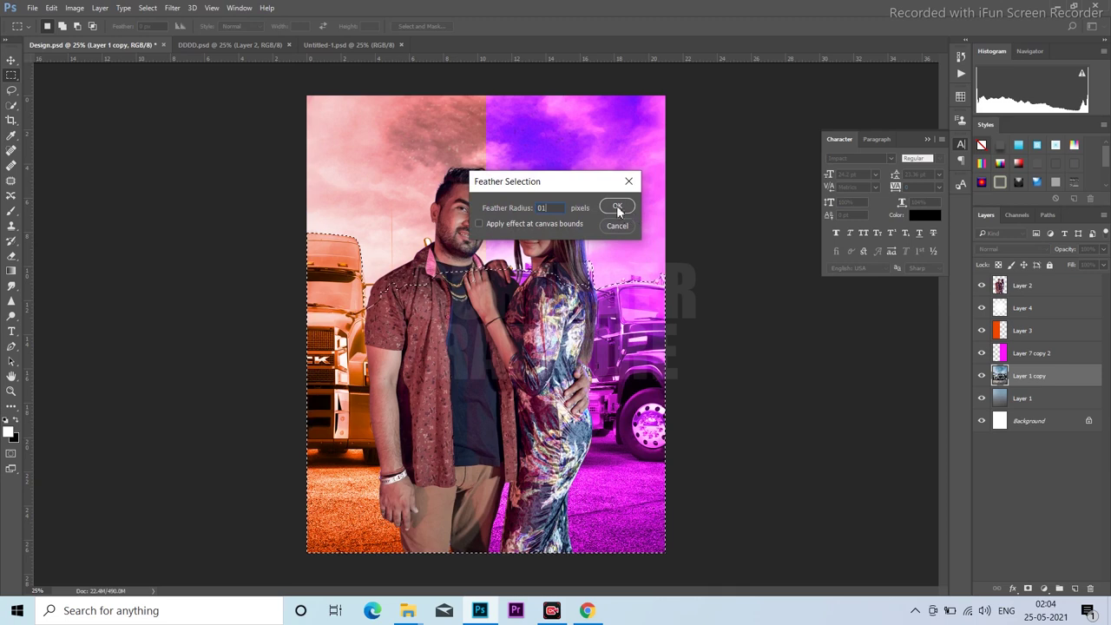
{"action": "key", "text": "ctrl+j"}
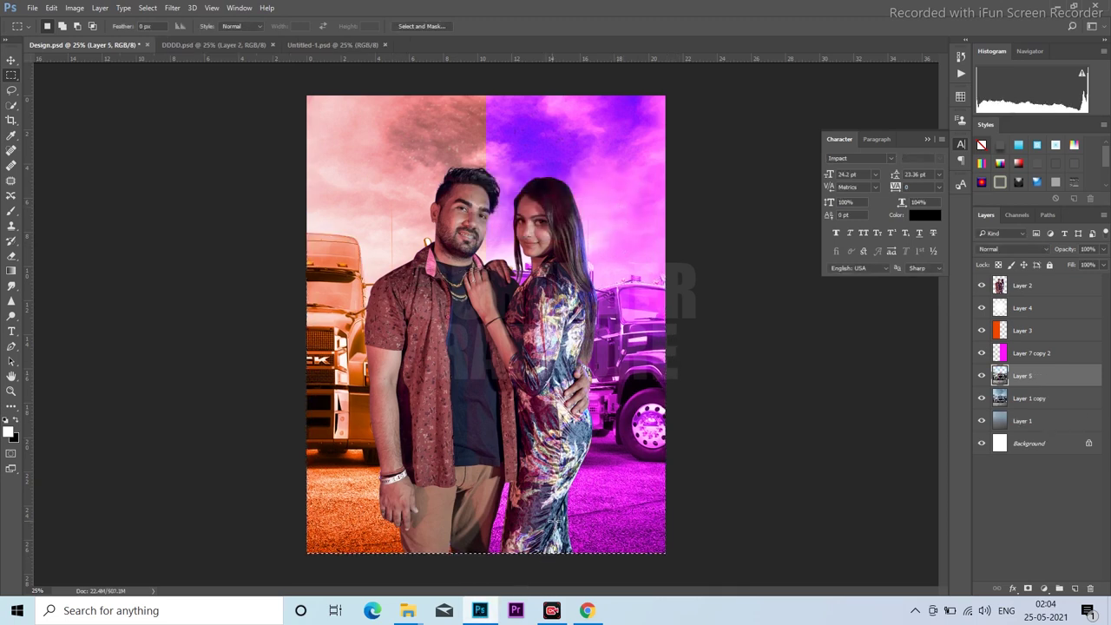
{"action": "key", "text": "v"}
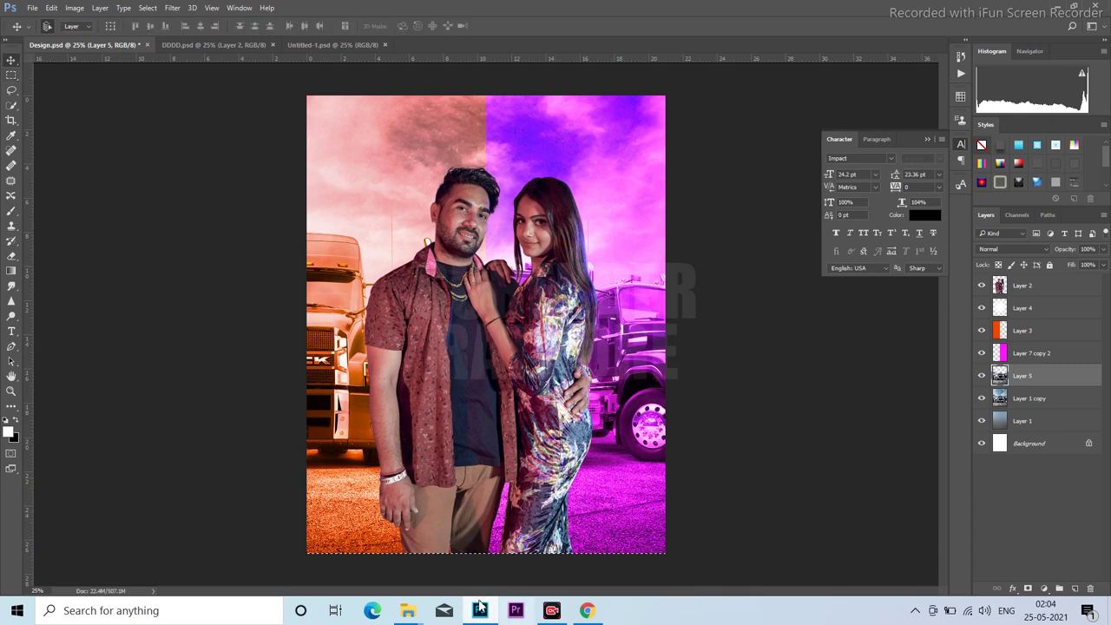
Refresh the Downloads folder and select the yellow gold gradient geometric background image.
{"action": "left_click", "coordinate": [499, 570]}
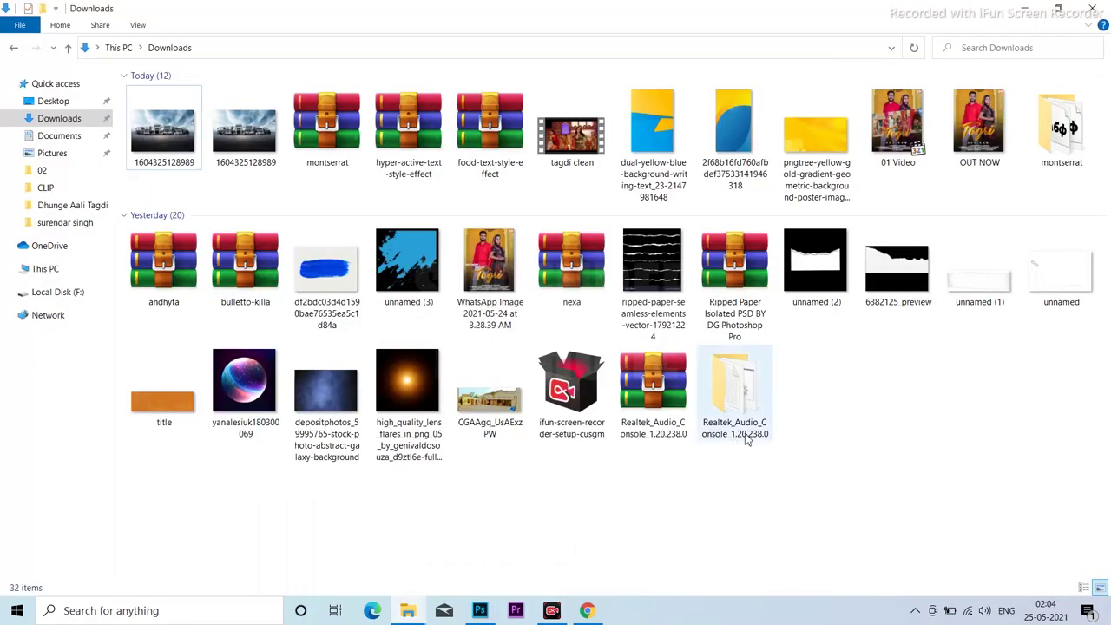
{"action": "right_click", "coordinate": [823, 519]}
{"action": "left_click", "coordinate": [855, 364]}
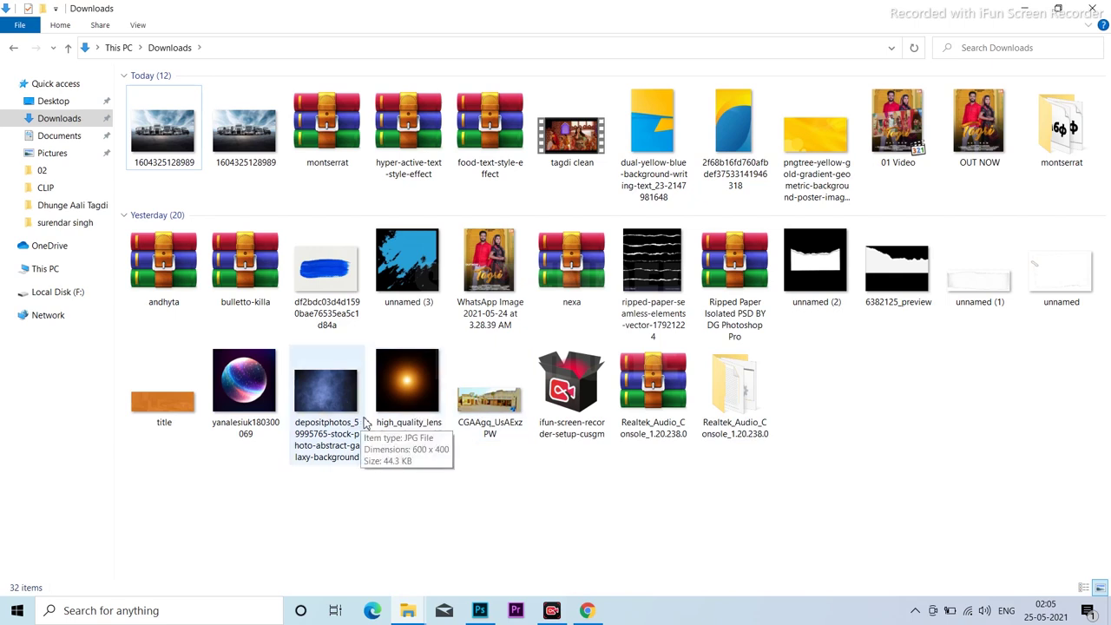
{"action": "left_click", "coordinate": [802, 130]}
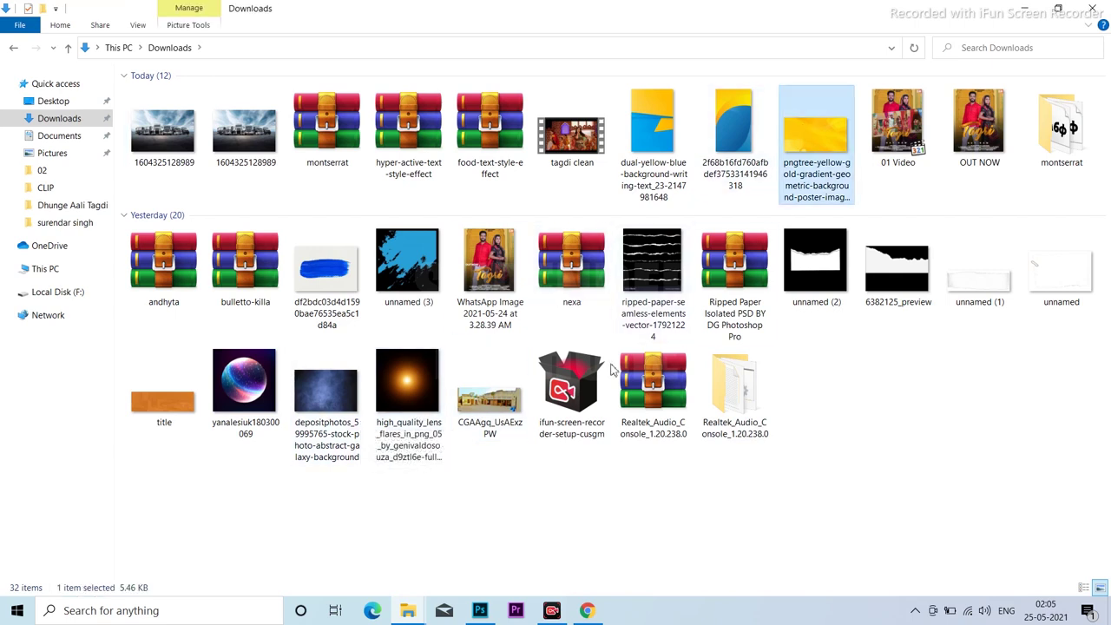
{"action": "left_click", "coordinate": [414, 602]}
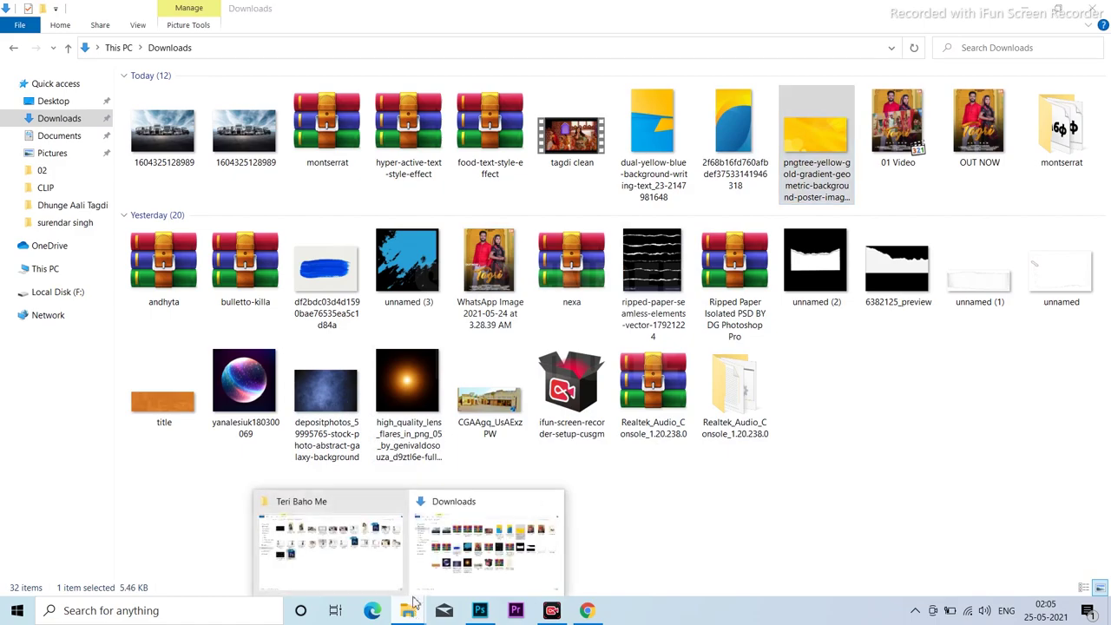
{"action": "key", "text": "super+d"}
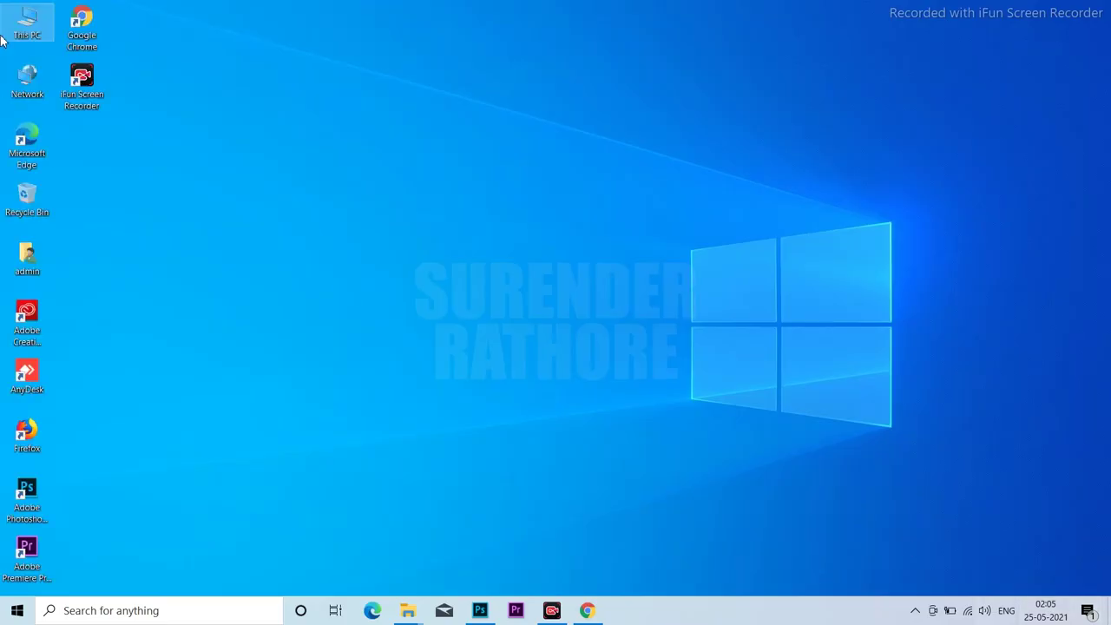
Browse F:\Poster work\Stock, preview the hexagon pattern image, and open it in Photoshop.
{"action": "key", "text": "super+e"}
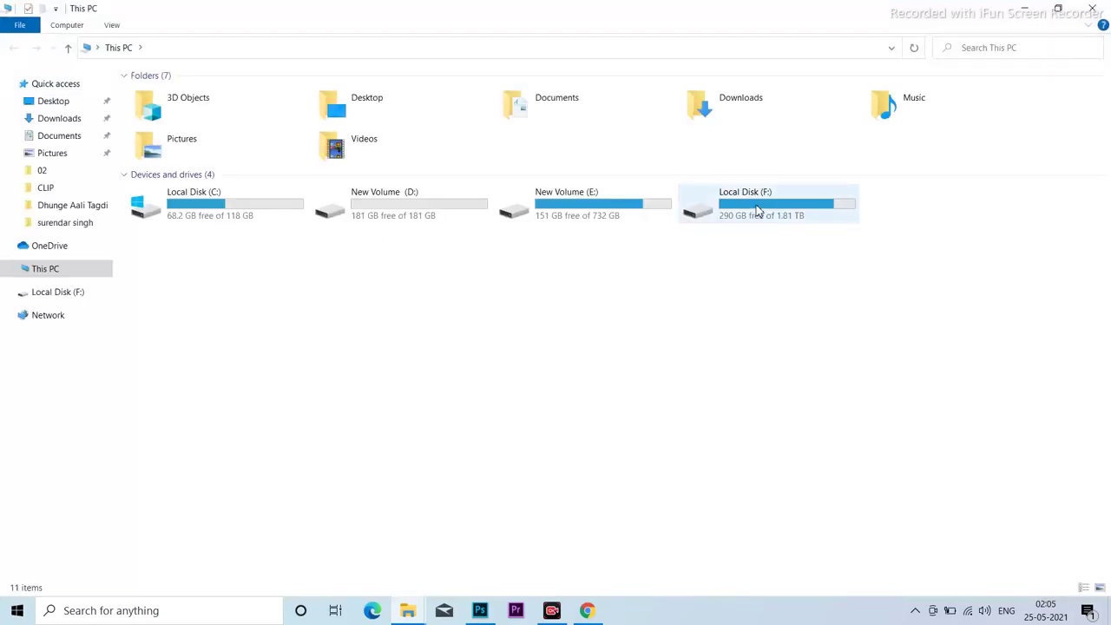
{"action": "double_click", "coordinate": [698, 229]}
{"action": "double_click", "coordinate": [327, 335]}
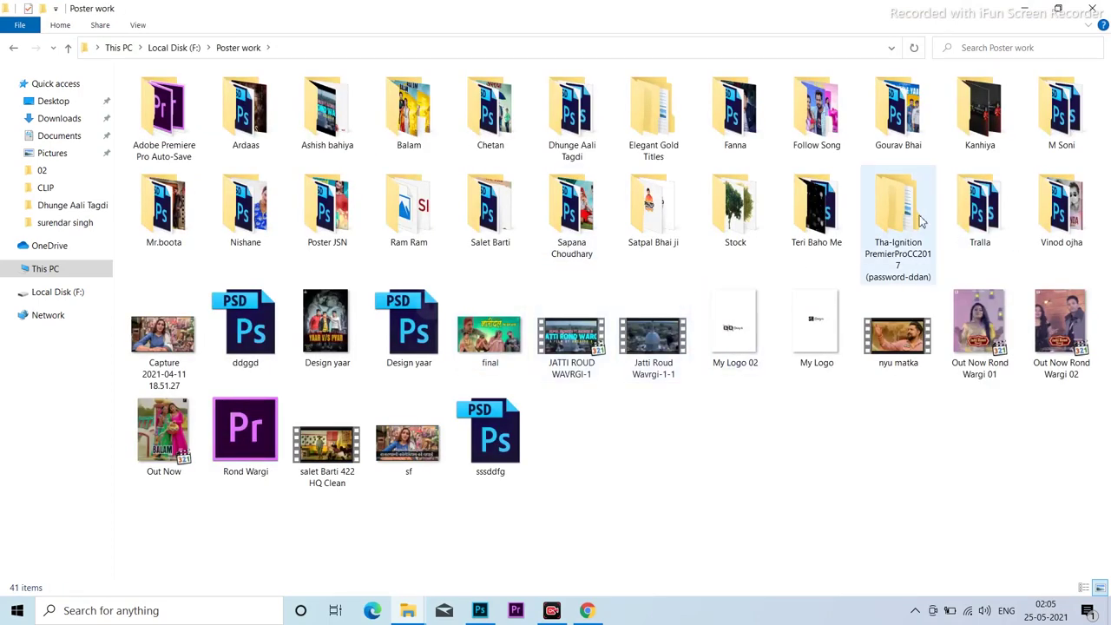
{"action": "left_click", "coordinate": [736, 227]}
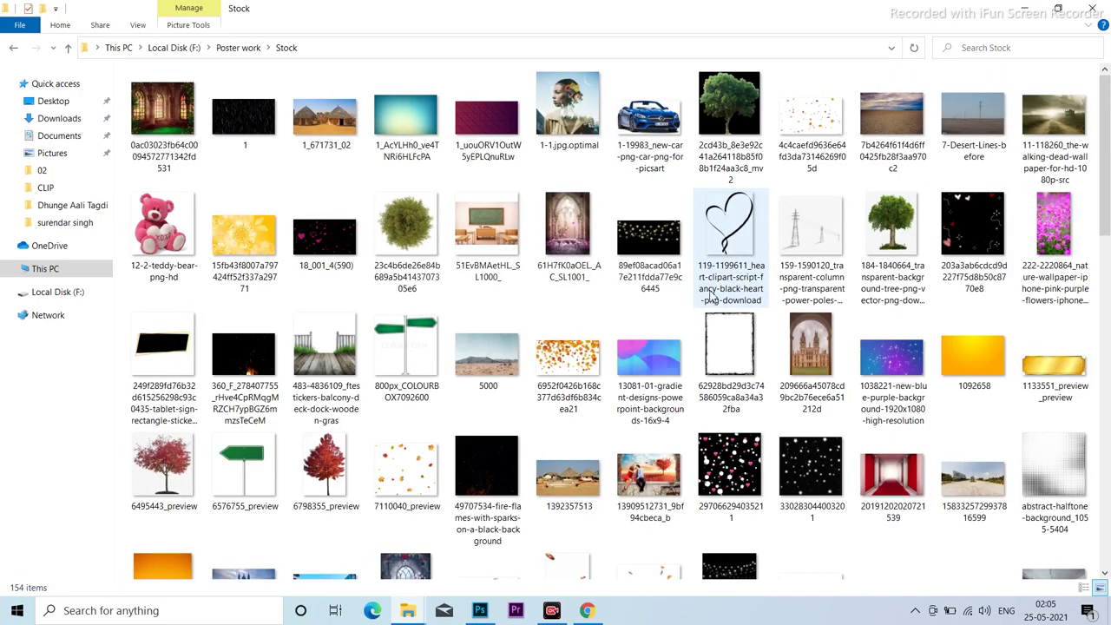
{"action": "left_click", "coordinate": [479, 122]}
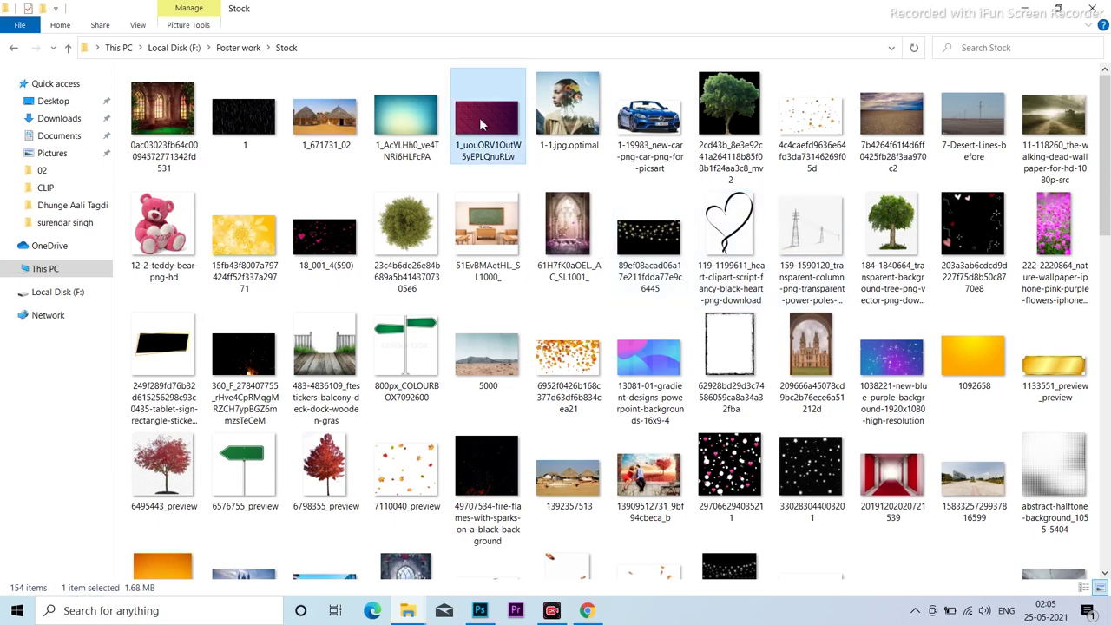
{"action": "scroll", "coordinate": [768, 412], "scroll_direction": "down", "scroll_amount": 3}
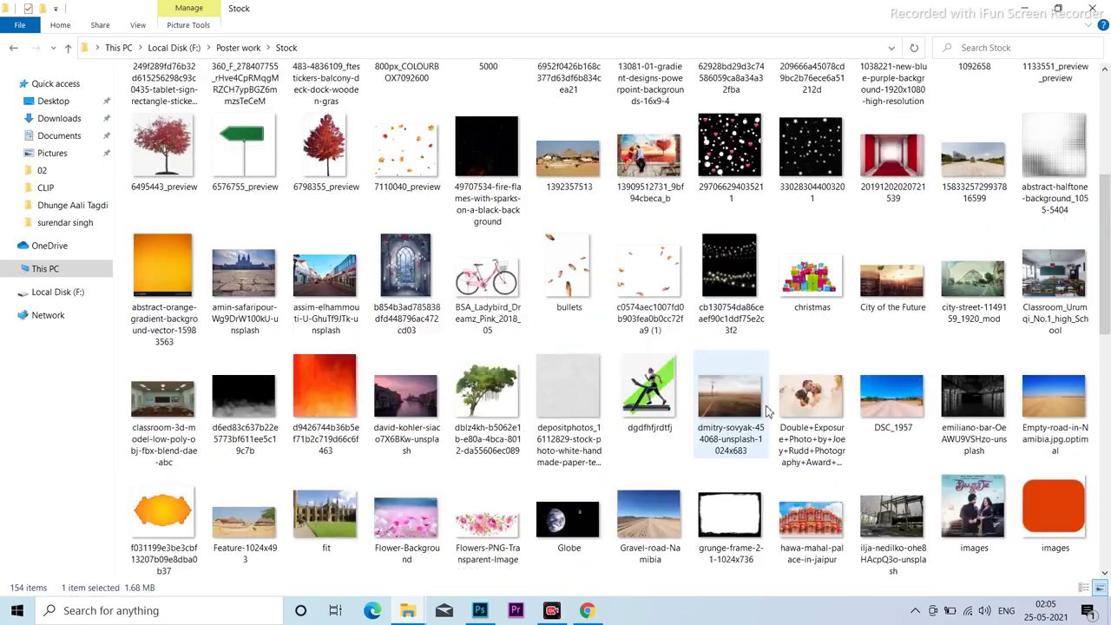
{"action": "scroll", "coordinate": [388, 397], "scroll_direction": "down", "scroll_amount": 3}
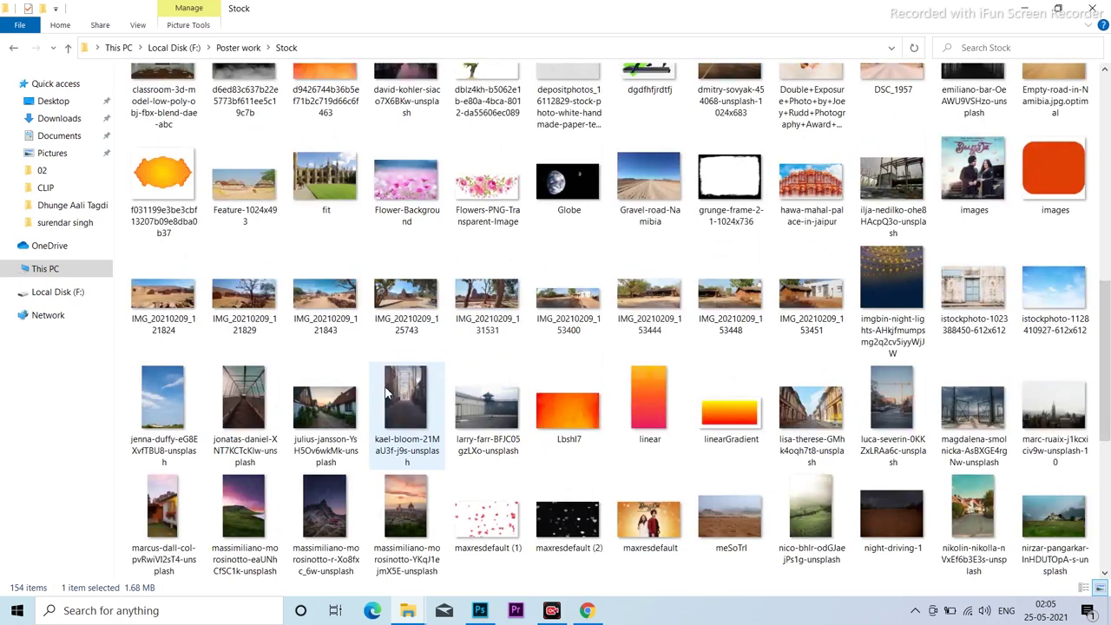
{"action": "scroll", "coordinate": [586, 402], "scroll_direction": "down", "scroll_amount": 3}
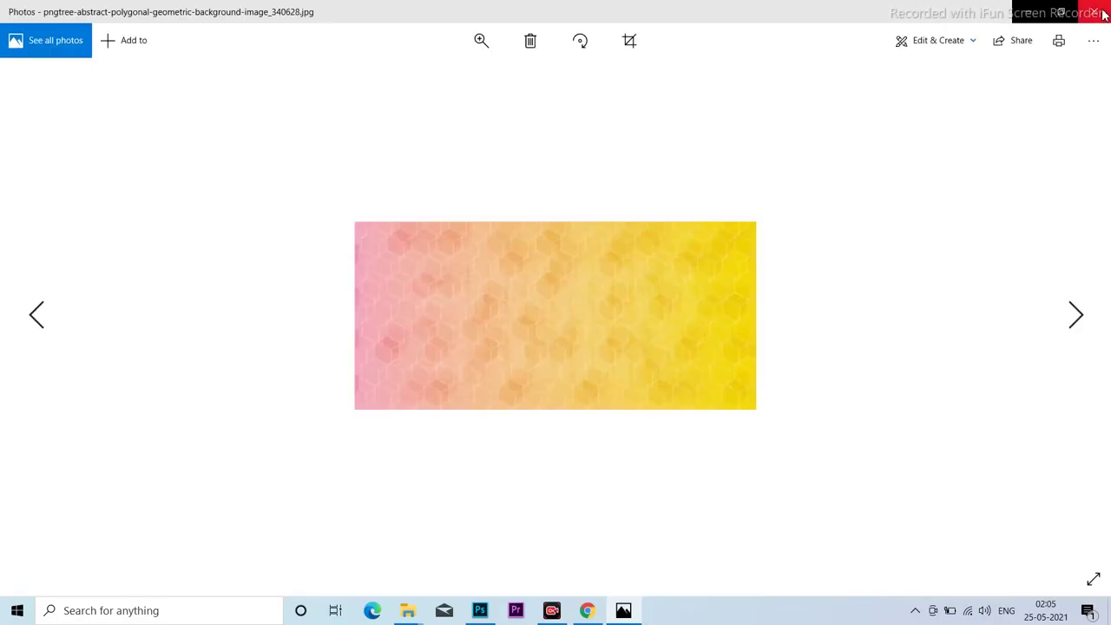
{"action": "left_click", "coordinate": [1094, 13]}
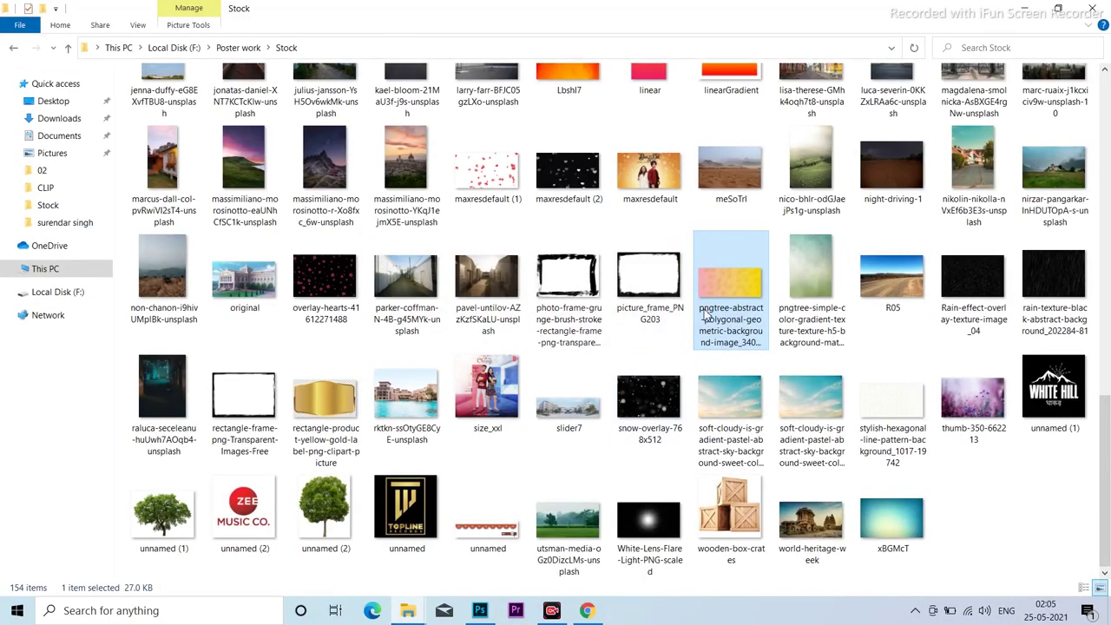
{"action": "left_click", "coordinate": [479, 610]}
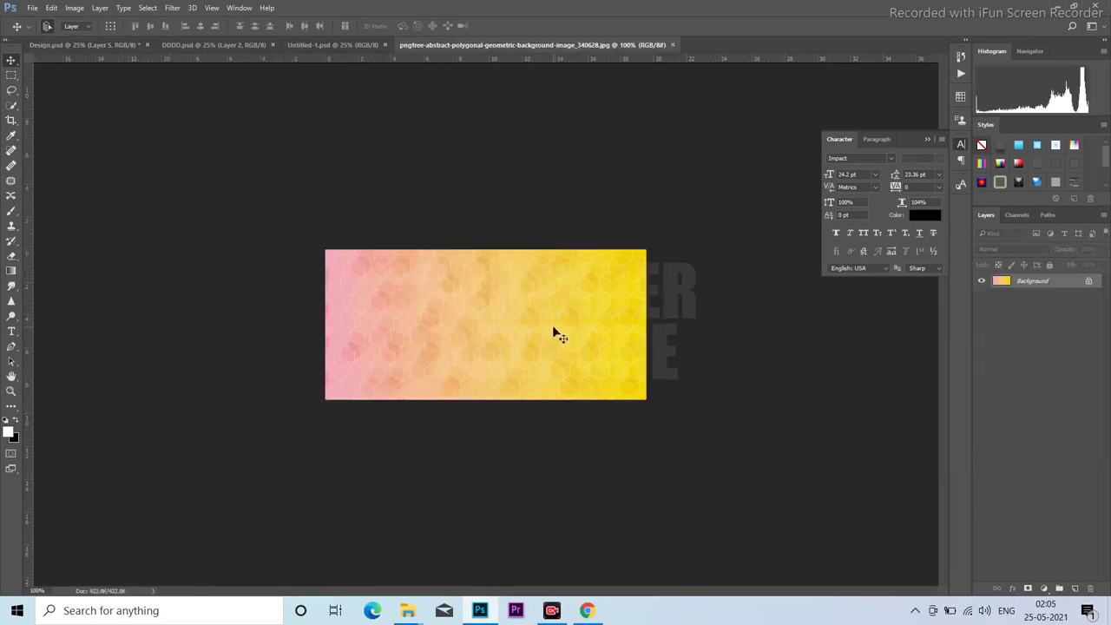
Copy the hexagon pattern, close its file without saving, and paste it into Design.psd.
{"action": "key", "text": "ctrl+j"}
{"action": "key", "text": "ctrl+w"}
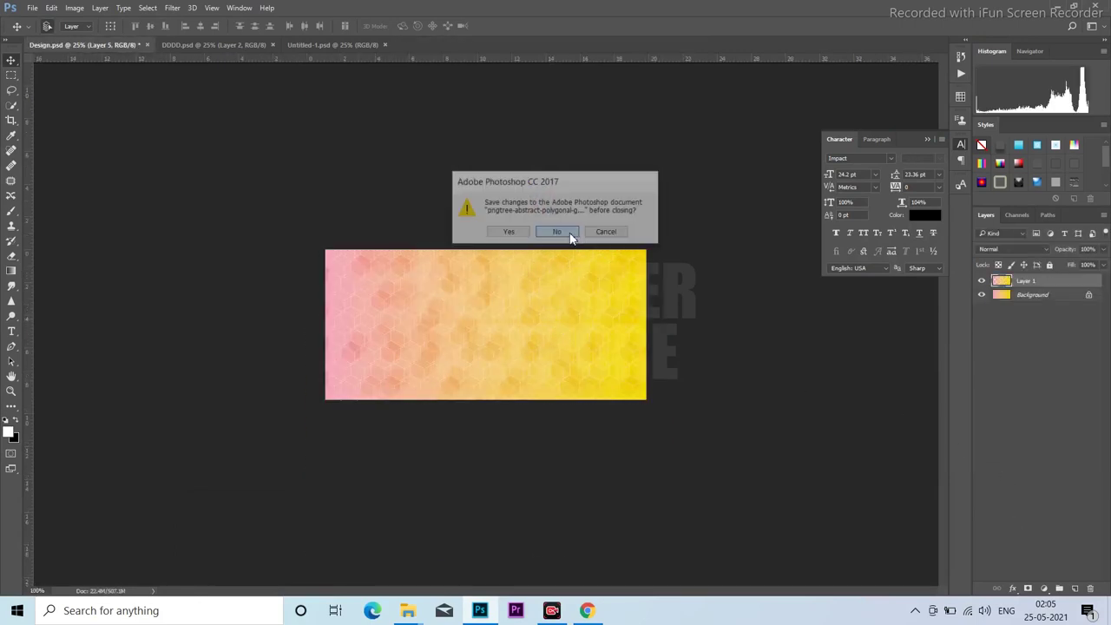
{"action": "left_click", "coordinate": [558, 232]}
{"action": "key", "text": "ctrl+v"}
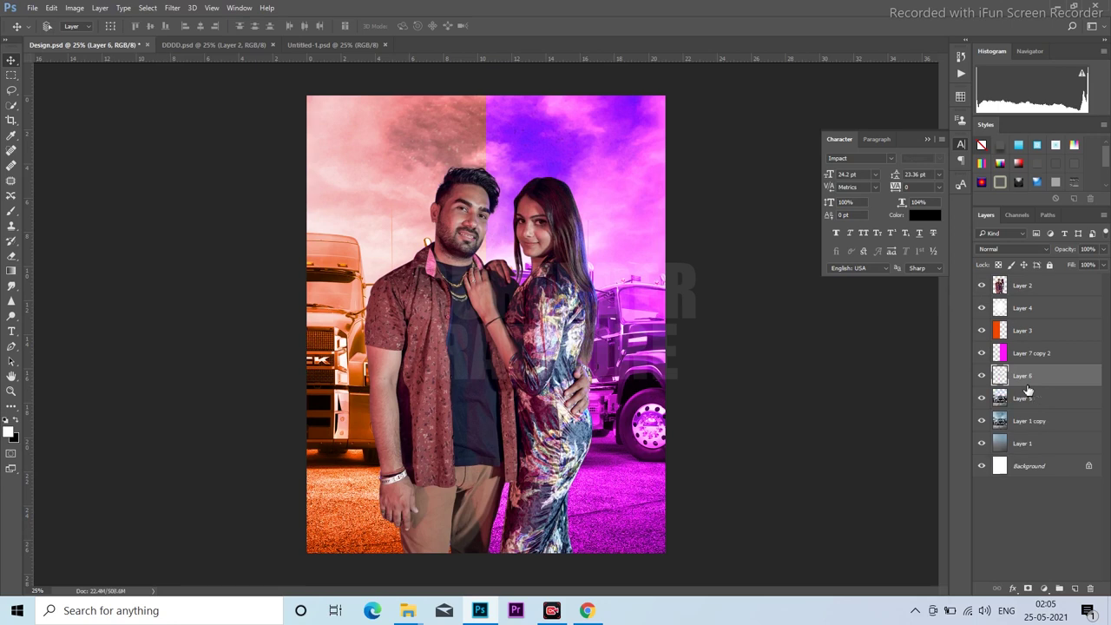
Enlarge the hexagon texture to cover the poster's upper half.
{"action": "key", "text": "ctrl+t"}
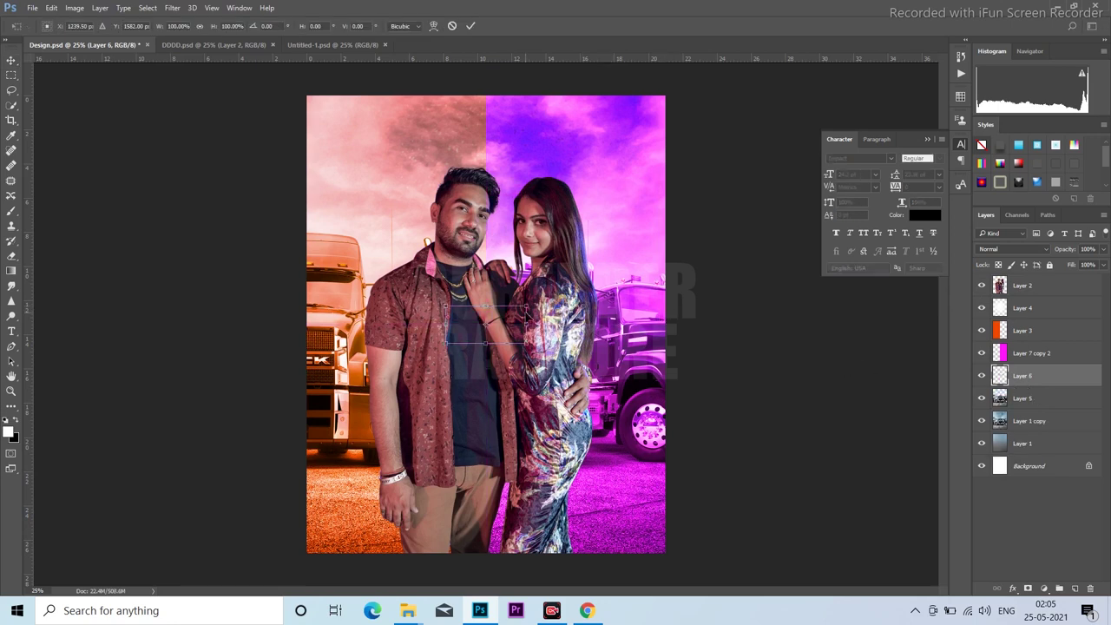
{"action": "left_click_drag", "start_coordinate": [526, 310], "coordinate": [831, 161]}
{"action": "mouse_move", "coordinate": [695, 243]}
{"action": "left_mouse_down"}
{"action": "mouse_move", "coordinate": [510, 195]}
{"action": "mouse_move", "coordinate": [529, 184]}
{"action": "left_mouse_up"}
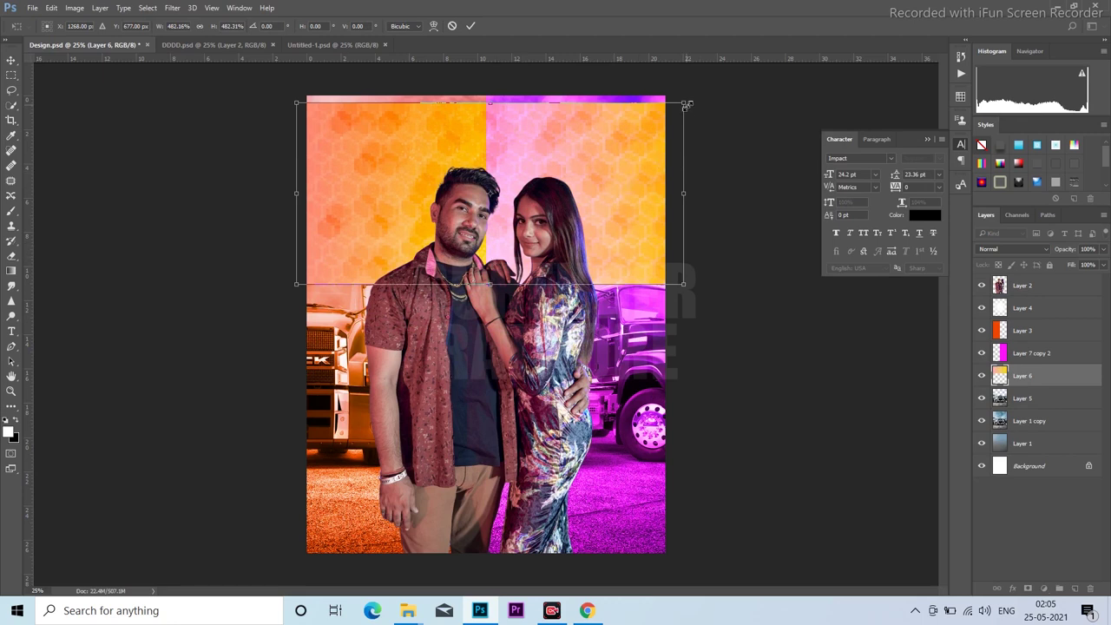
{"action": "left_click_drag", "start_coordinate": [686, 104], "coordinate": [786, 61]}
{"action": "left_click_drag", "start_coordinate": [619, 162], "coordinate": [625, 190]}
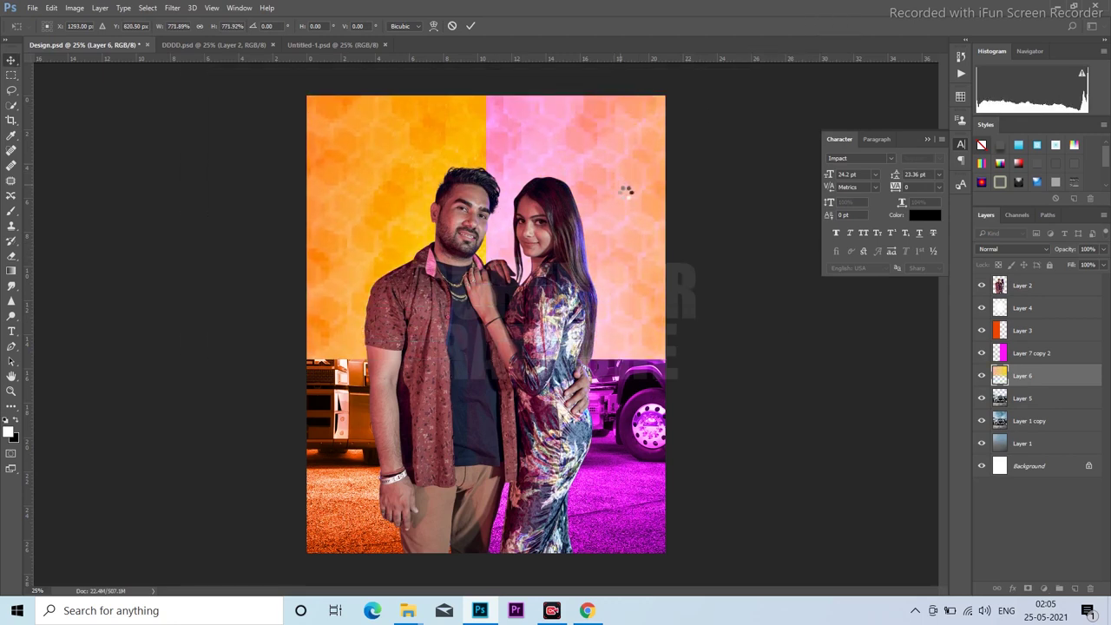
{"action": "key", "text": "Return"}
Move the hexagon Layer 6 below Layer 5.
{"action": "left_click_drag", "start_coordinate": [999, 375], "coordinate": [1007, 408]}
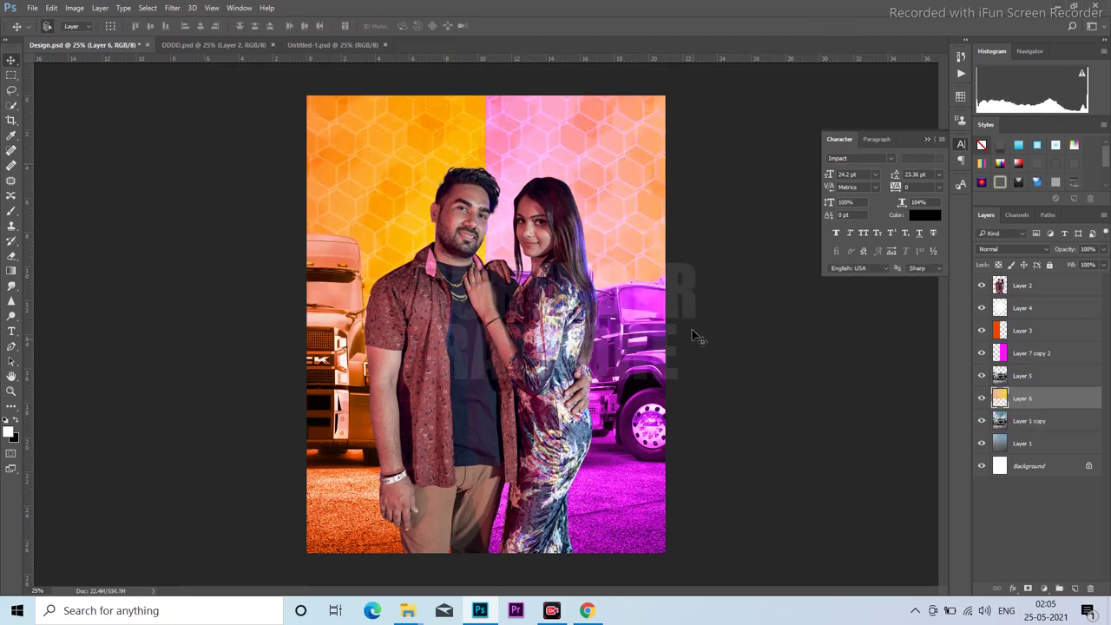
{"action": "key", "text": "ctrl+t"}
{"action": "key", "text": "Return"}
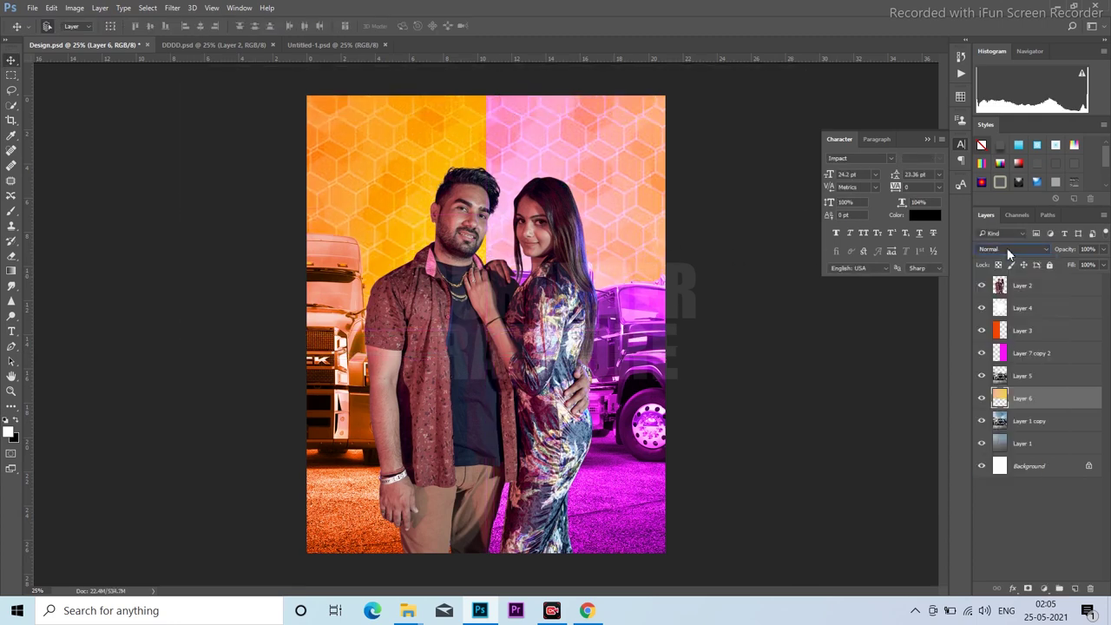
Cycle through blend modes on the hexagon Layer 6 to preview its effect.
{"action": "scroll", "coordinate": [1007, 250], "scroll_direction": "down", "scroll_amount": 3}
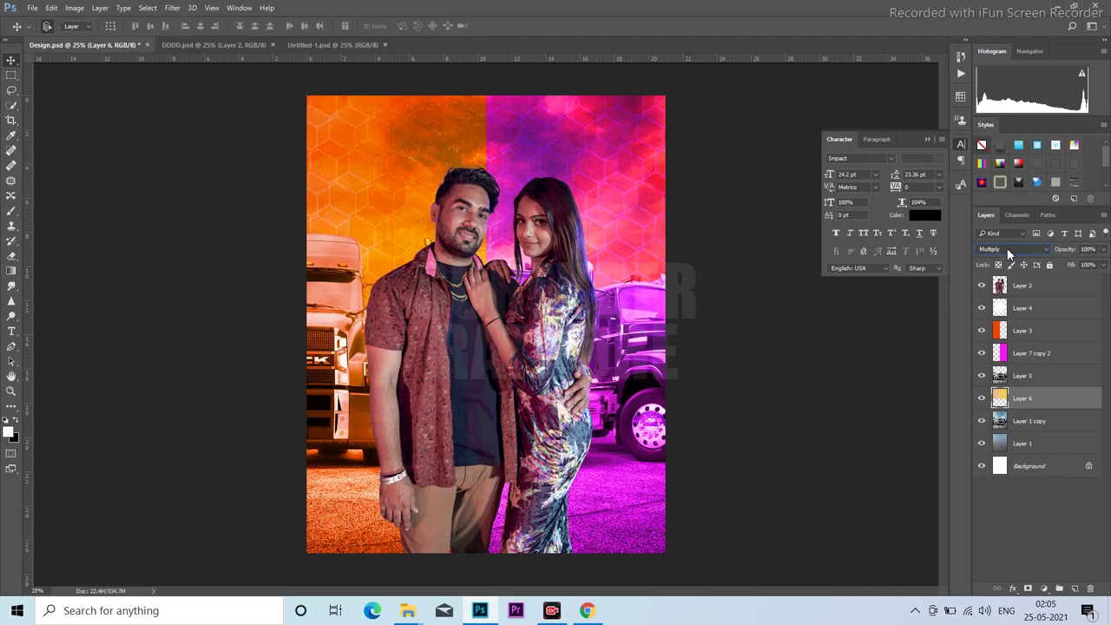
{"action": "scroll", "coordinate": [1008, 249], "scroll_direction": "down", "scroll_amount": 2}
{"action": "scroll", "coordinate": [1008, 252], "scroll_direction": "down", "scroll_amount": 2}
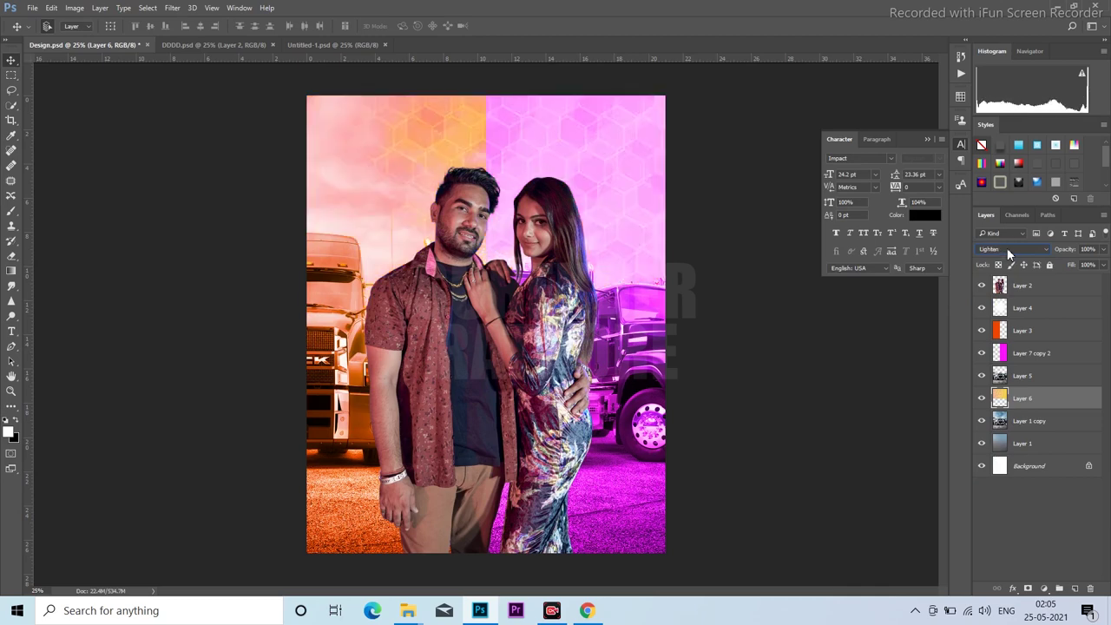
{"action": "scroll", "coordinate": [1008, 252], "scroll_direction": "down", "scroll_amount": 1}
{"action": "scroll", "coordinate": [1009, 251], "scroll_direction": "down", "scroll_amount": 1}
{"action": "scroll", "coordinate": [1007, 252], "scroll_direction": "down", "scroll_amount": 2}
{"action": "scroll", "coordinate": [1008, 252], "scroll_direction": "down", "scroll_amount": 1}
{"action": "scroll", "coordinate": [1008, 252], "scroll_direction": "down", "scroll_amount": 1}
{"action": "scroll", "coordinate": [1007, 251], "scroll_direction": "up", "scroll_amount": 2}
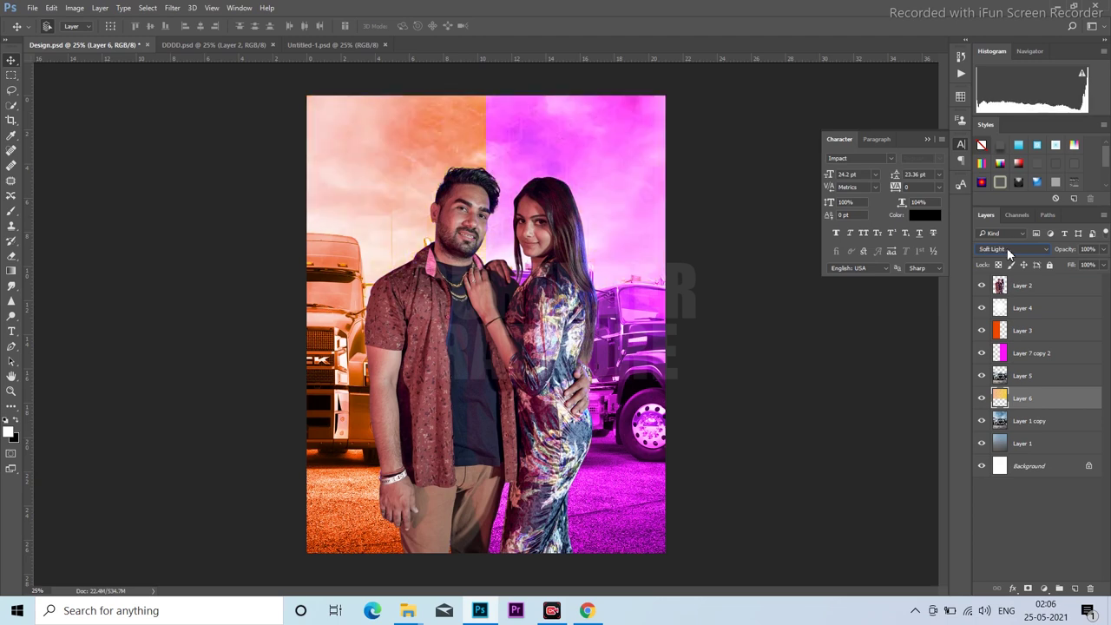
{"action": "scroll", "coordinate": [1008, 252], "scroll_direction": "down", "scroll_amount": 2}
{"action": "scroll", "coordinate": [1009, 251], "scroll_direction": "down", "scroll_amount": 1}
{"action": "scroll", "coordinate": [1008, 252], "scroll_direction": "down", "scroll_amount": 1}
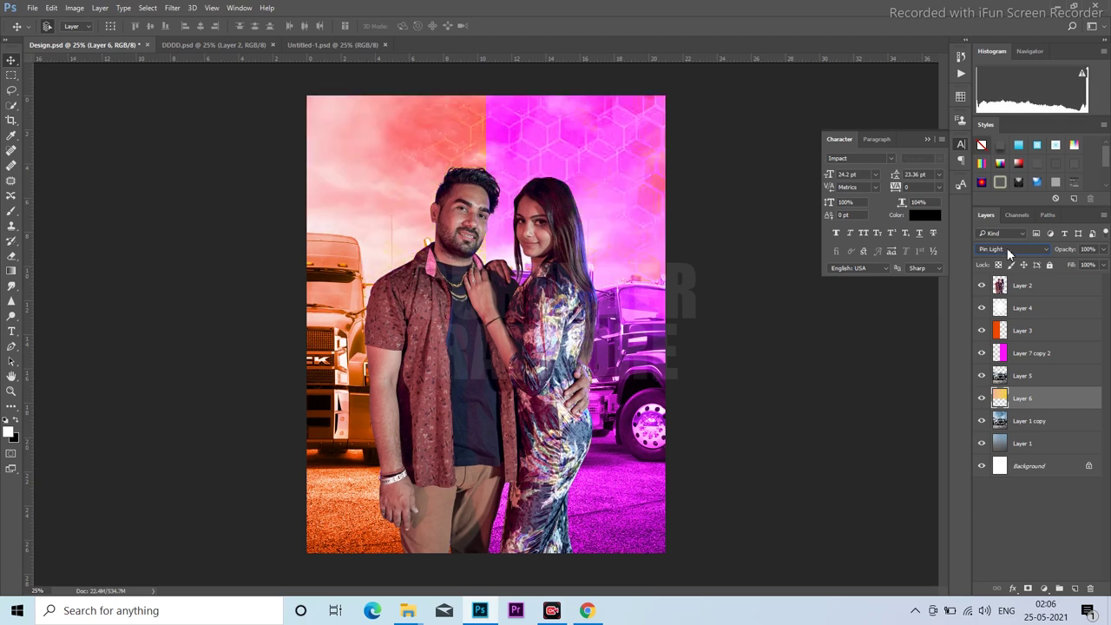
{"action": "scroll", "coordinate": [1007, 250], "scroll_direction": "down", "scroll_amount": 1}
{"action": "scroll", "coordinate": [1007, 250], "scroll_direction": "down", "scroll_amount": 1}
{"action": "scroll", "coordinate": [1007, 250], "scroll_direction": "down", "scroll_amount": 1}
{"action": "scroll", "coordinate": [1007, 250], "scroll_direction": "down", "scroll_amount": 2}
{"action": "scroll", "coordinate": [1007, 248], "scroll_direction": "down", "scroll_amount": 1}
{"action": "scroll", "coordinate": [1007, 248], "scroll_direction": "down", "scroll_amount": 1}
{"action": "scroll", "coordinate": [1007, 247], "scroll_direction": "up", "scroll_amount": 1}
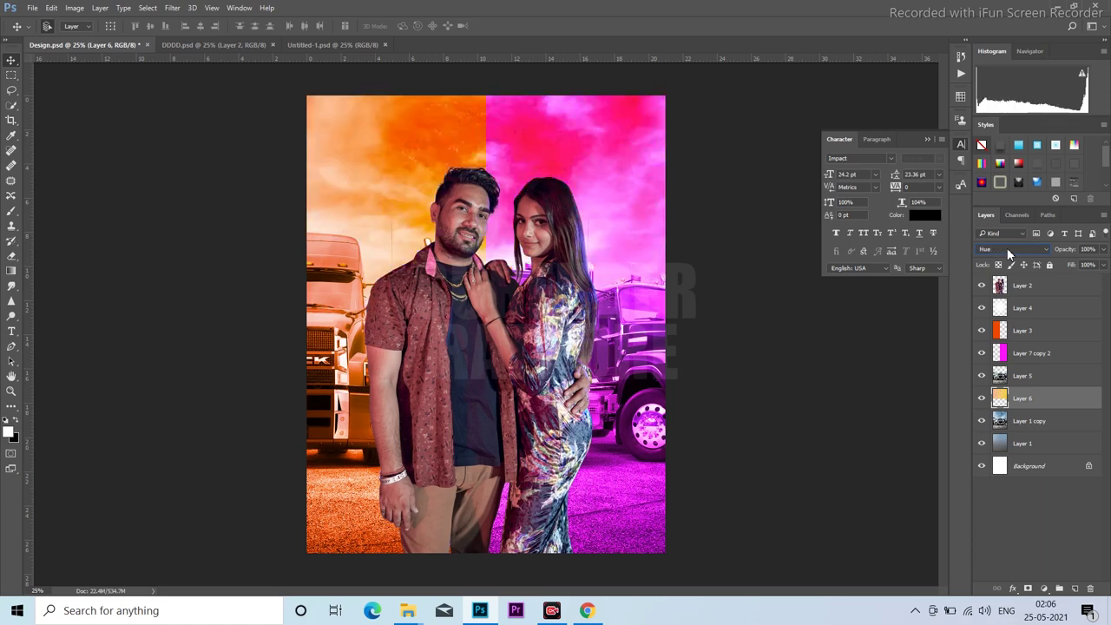
{"action": "scroll", "coordinate": [1007, 247], "scroll_direction": "down", "scroll_amount": 1}
{"action": "scroll", "coordinate": [1007, 247], "scroll_direction": "down", "scroll_amount": 2}
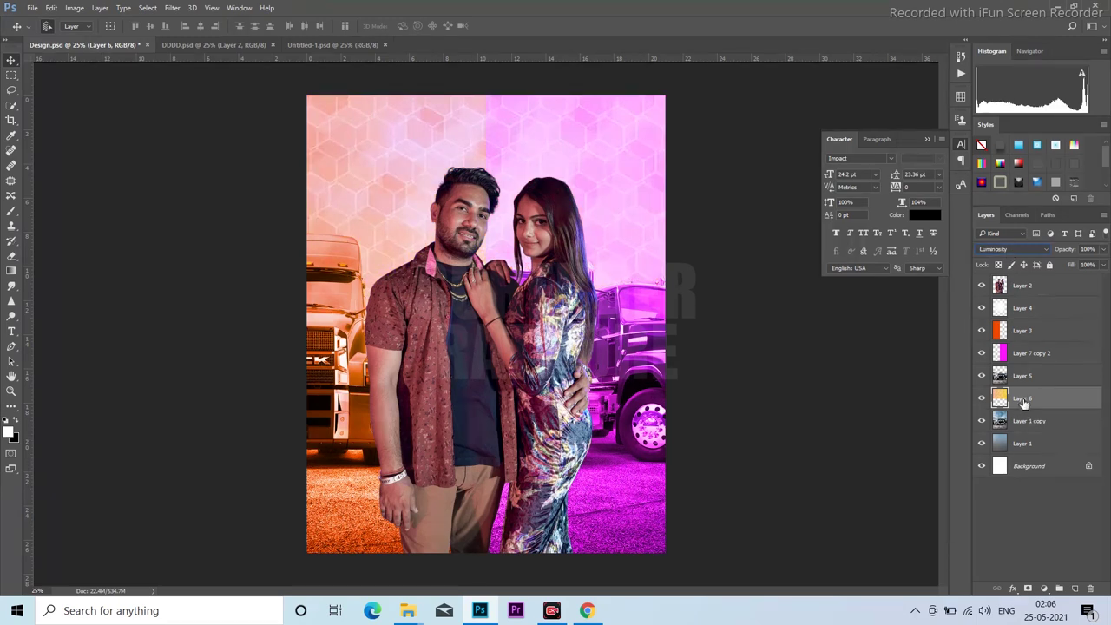
Hide the hexagon texture Layer 6 and delete it.
{"action": "left_click", "coordinate": [982, 399]}
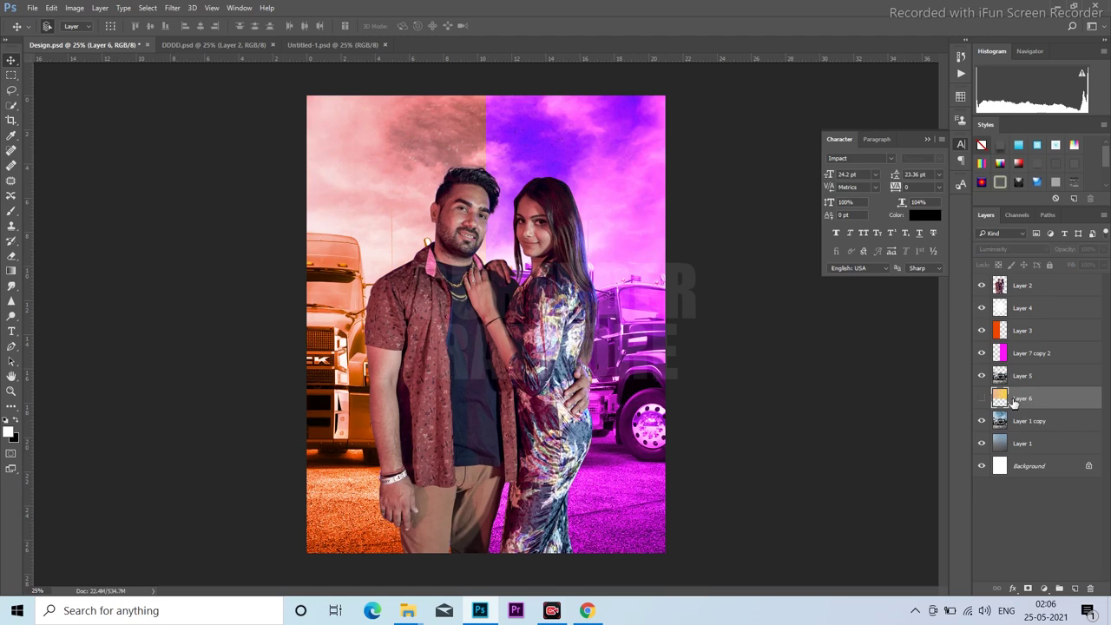
{"action": "key", "text": "Delete"}
{"action": "scroll", "coordinate": [451, 307], "scroll_direction": "down", "scroll_amount": 1}
{"action": "scroll", "coordinate": [503, 304], "scroll_direction": "down", "scroll_amount": 1}
Save the poster document Design.psd.
{"action": "scroll", "coordinate": [558, 303], "scroll_direction": "down", "scroll_amount": 1}
{"action": "scroll", "coordinate": [558, 300], "scroll_direction": "up", "scroll_amount": 2}
{"action": "scroll", "coordinate": [558, 301], "scroll_direction": "up", "scroll_amount": 1}
{"action": "key", "text": "ctrl+s"}
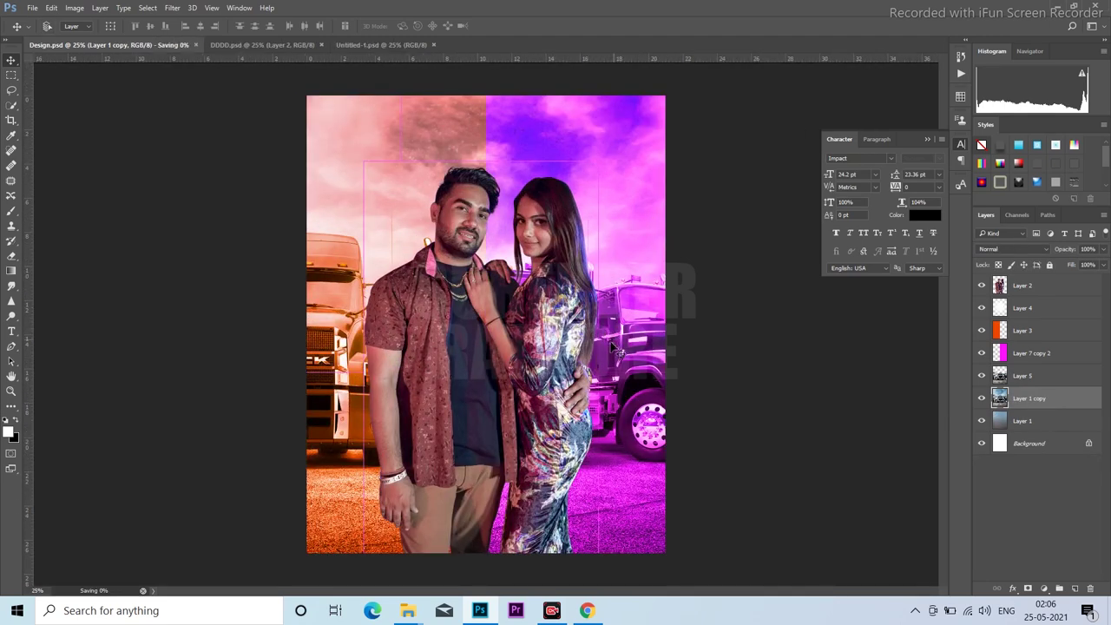
Select the orange Layer 3 overlay and nudge it slightly right and down.
{"action": "scroll", "coordinate": [487, 325], "scroll_direction": "down", "scroll_amount": 1}
{"action": "scroll", "coordinate": [486, 325], "scroll_direction": "up", "scroll_amount": 1}
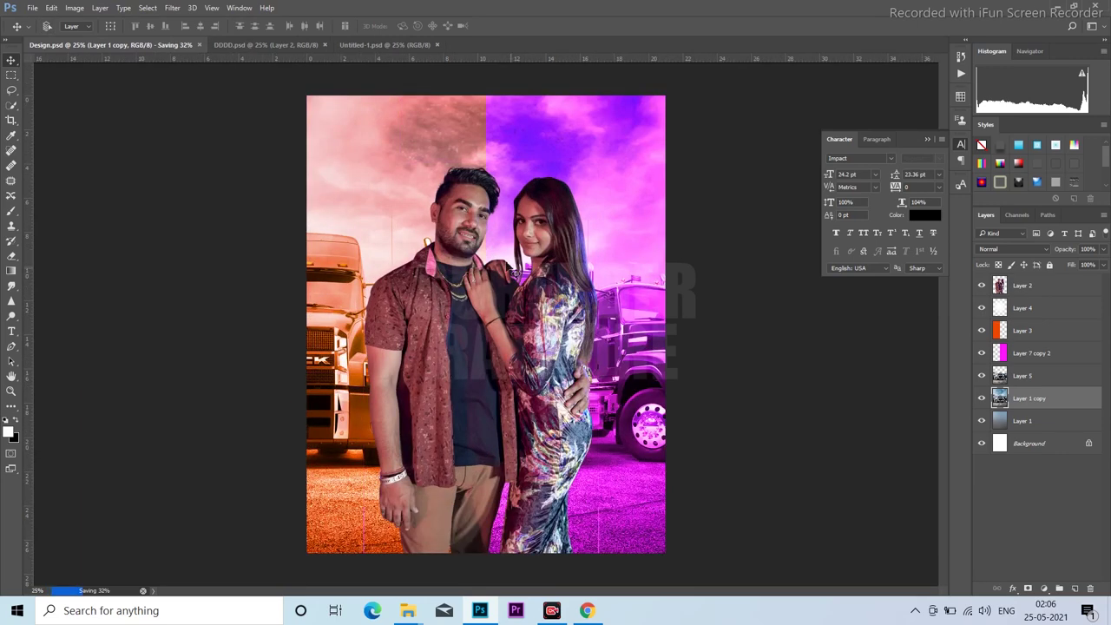
{"action": "key", "text": "alt+bracketright"}
{"action": "key", "text": "alt+bracketright"}
{"action": "key", "text": "alt+bracketright"}
{"action": "key", "text": "shift+alt+f"}
{"action": "key", "text": "alt+bracketleft"}
{"action": "left_click_drag", "start_coordinate": [429, 204], "coordinate": [449, 218]}
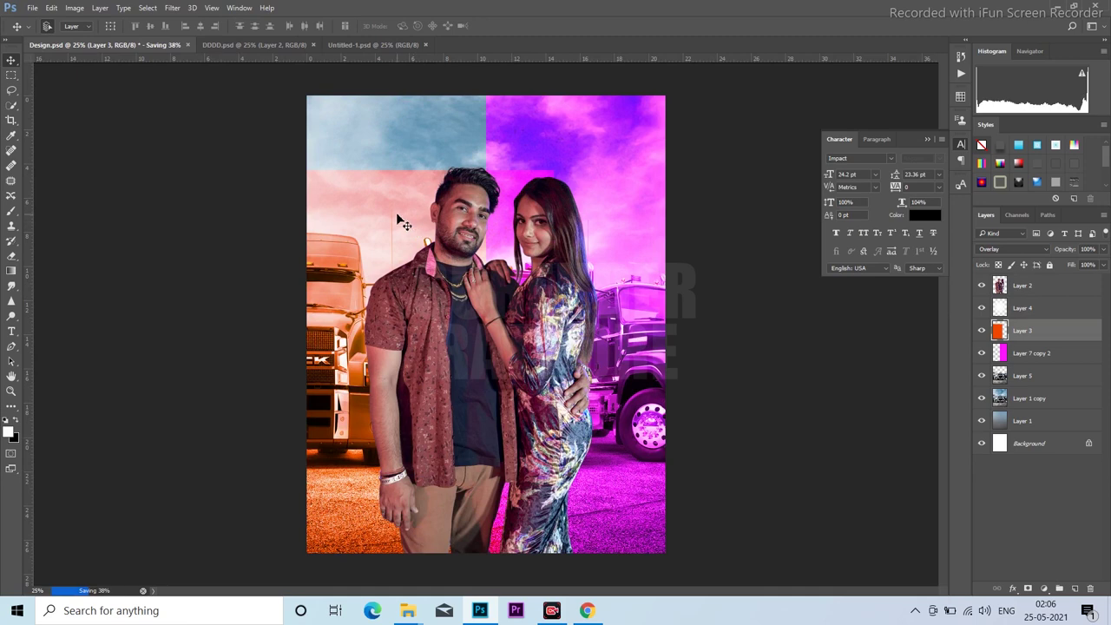
{"action": "key", "text": "alt+bracketright"}
{"action": "left_click_drag", "start_coordinate": [365, 202], "coordinate": [359, 216]}
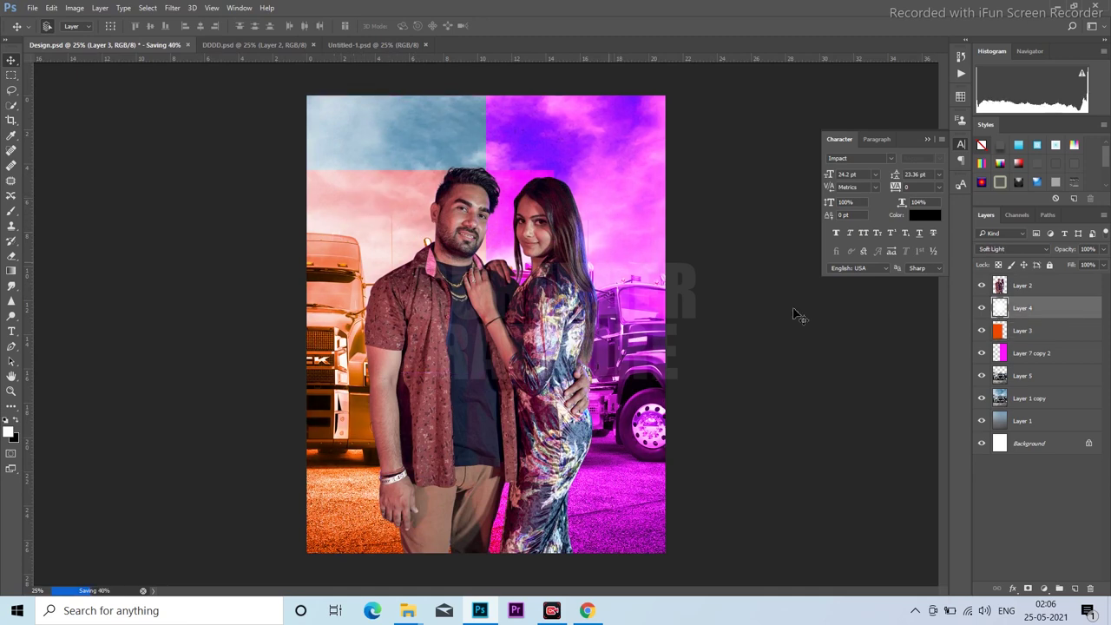
Hide the orange Layer 3 overlay so the left half shows untinted, then save again.
{"action": "left_click", "coordinate": [998, 337]}
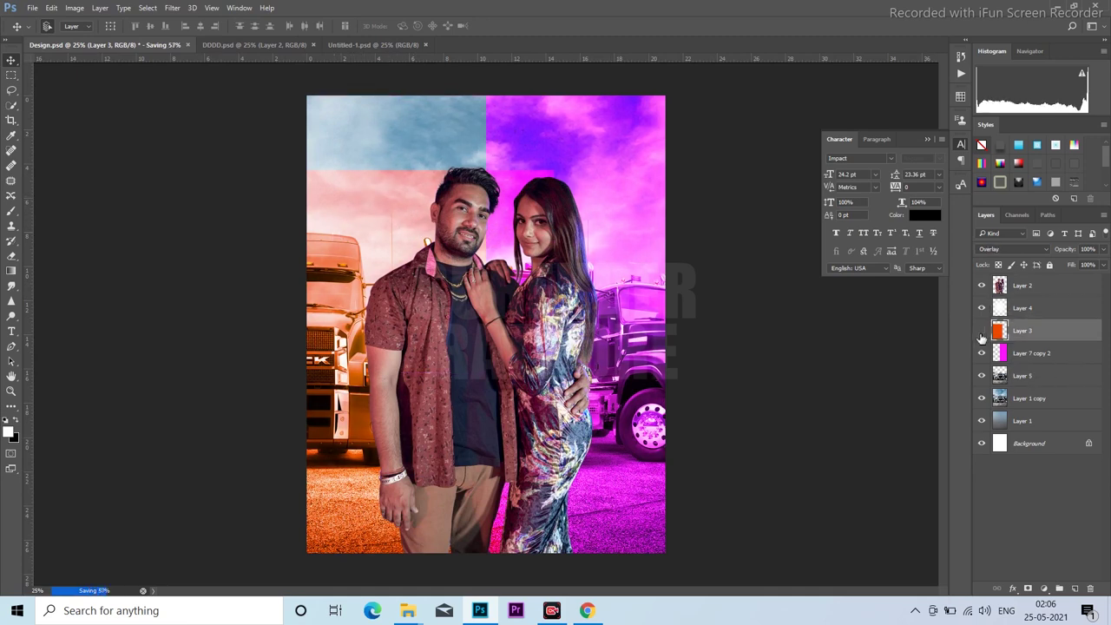
{"action": "left_click", "coordinate": [982, 334]}
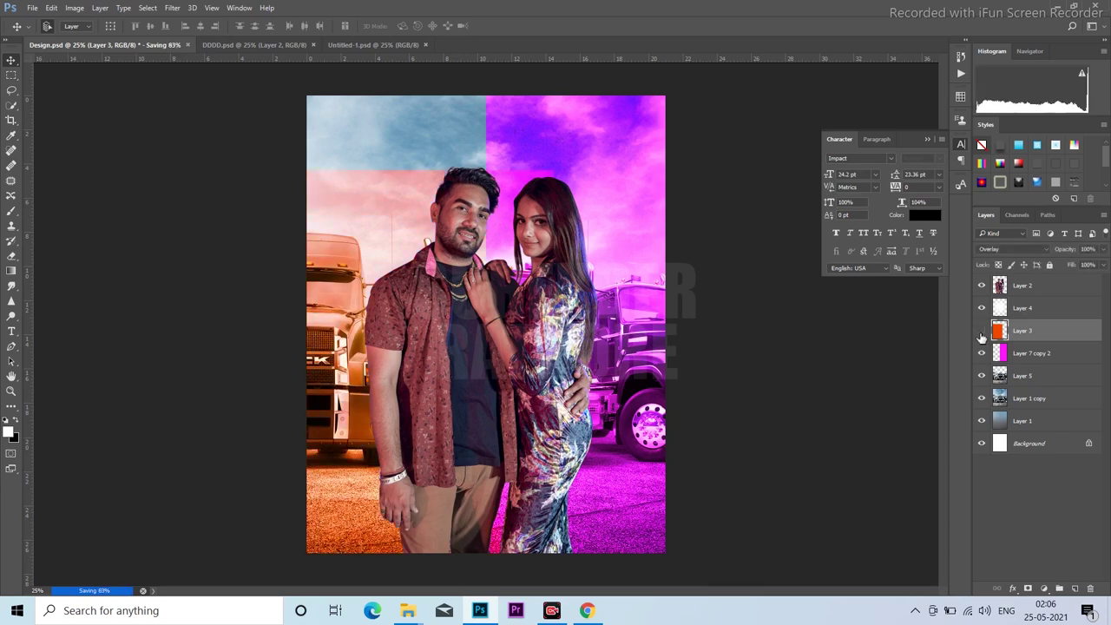
{"action": "key", "text": "ctrl+minus"}
{"action": "key", "text": "ctrl+minus"}
{"action": "key", "text": "ctrl+plus"}
{"action": "left_click", "coordinate": [569, 288]}
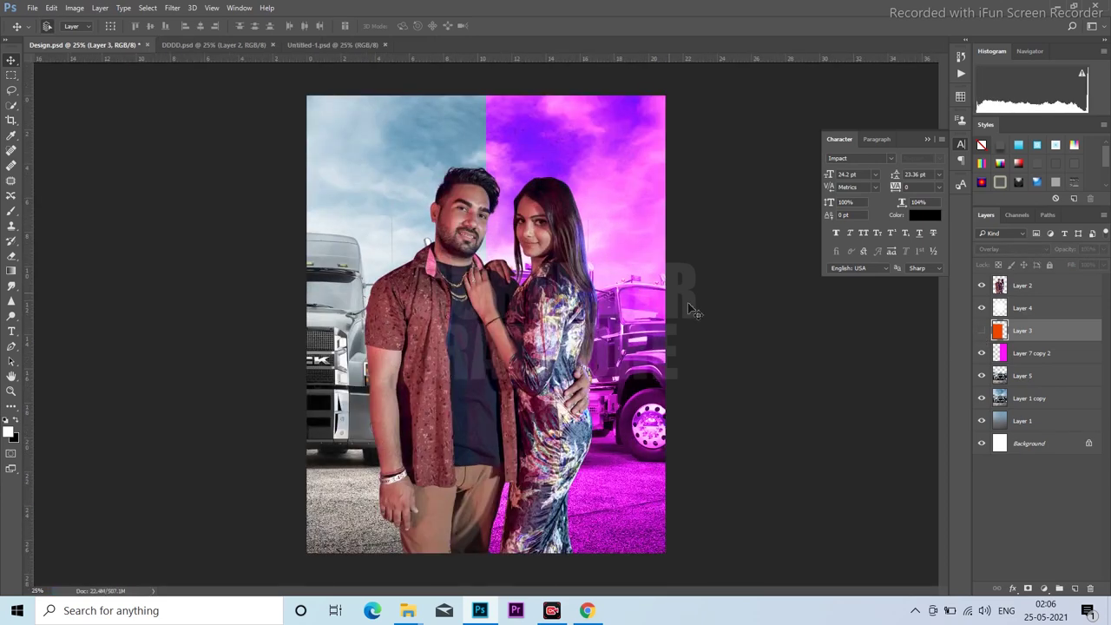
{"action": "key", "text": "ctrl+s"}
{"action": "left_click", "coordinate": [1025, 382]}
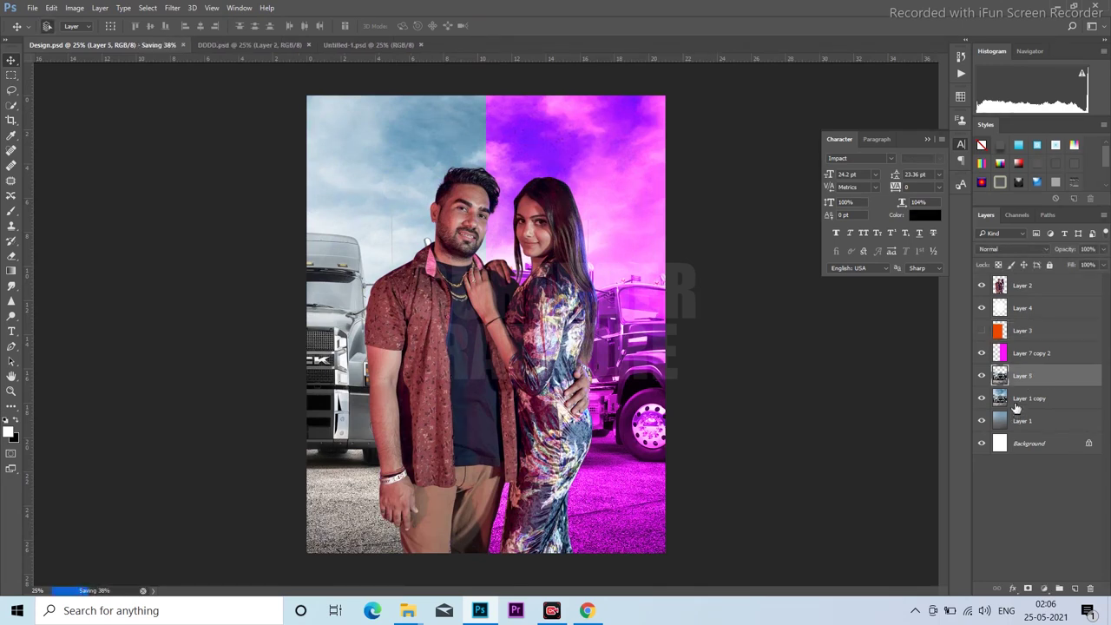
Try Darken, Soft Light and Color blend modes on Layer 1 copy, then return it to Normal.
{"action": "left_click", "coordinate": [1016, 404]}
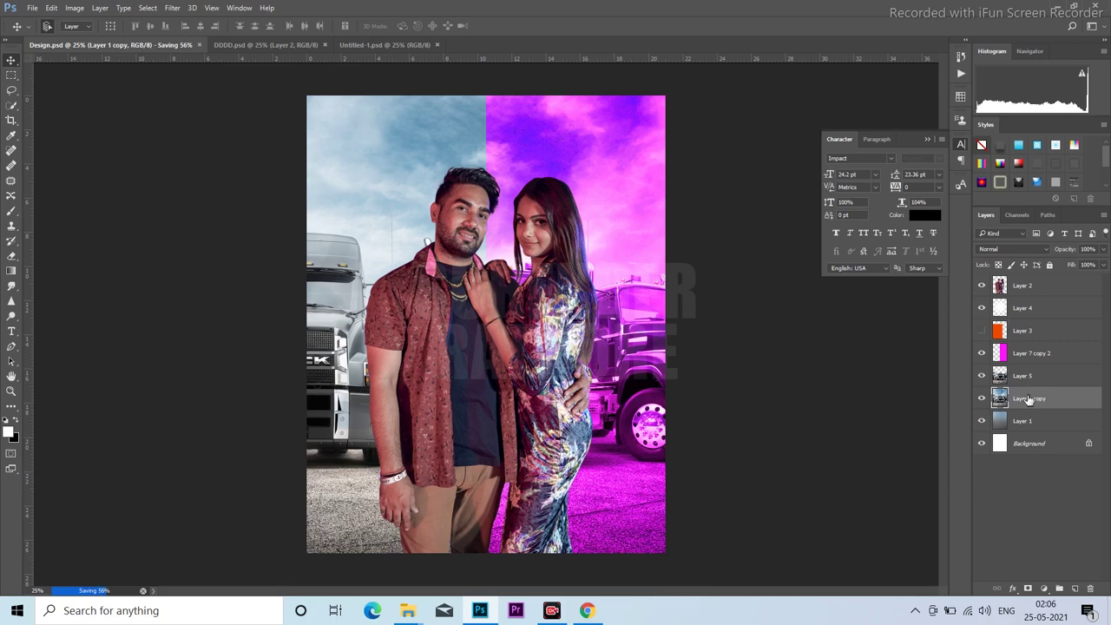
{"action": "left_click", "coordinate": [1004, 247]}
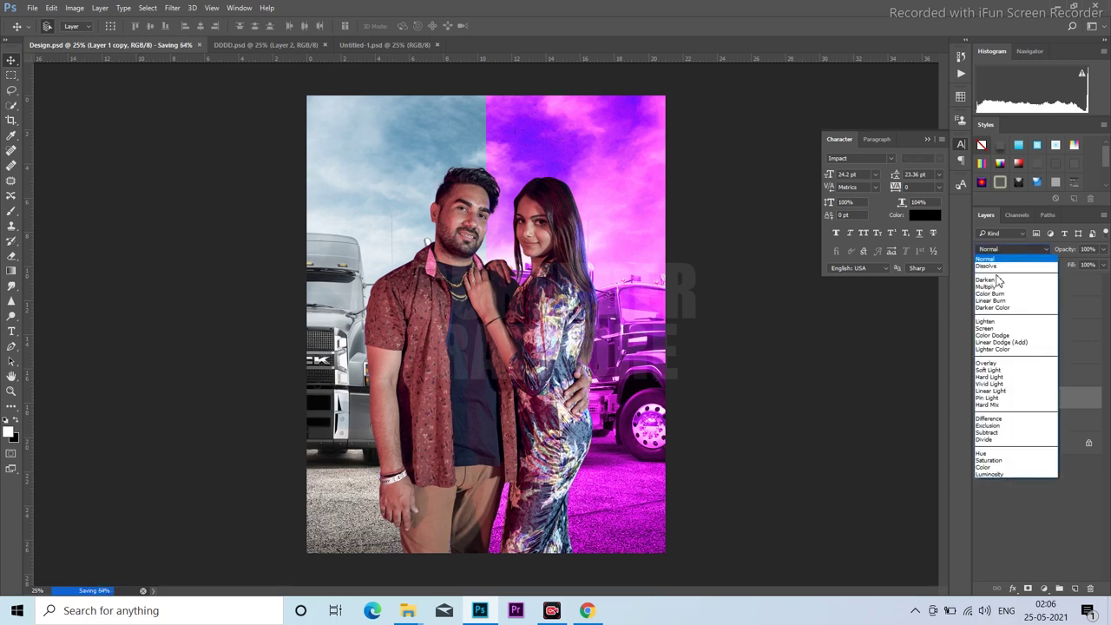
{"action": "left_click", "coordinate": [999, 279]}
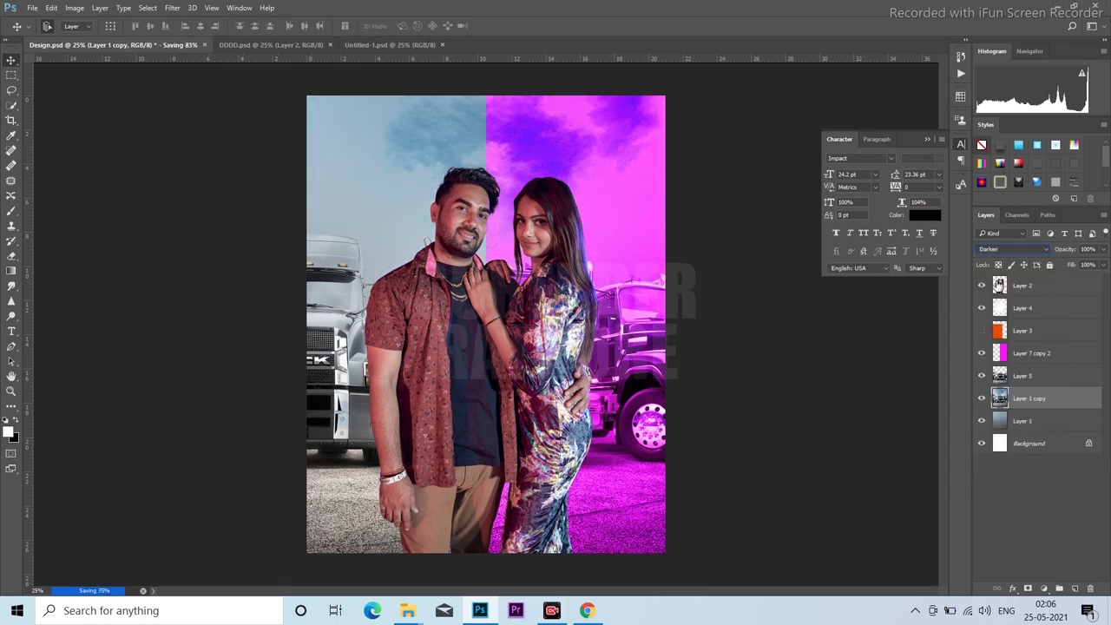
{"action": "left_click", "coordinate": [1001, 251]}
{"action": "key", "text": "Down"}
{"action": "key", "text": "Down"}
{"action": "key", "text": "Down"}
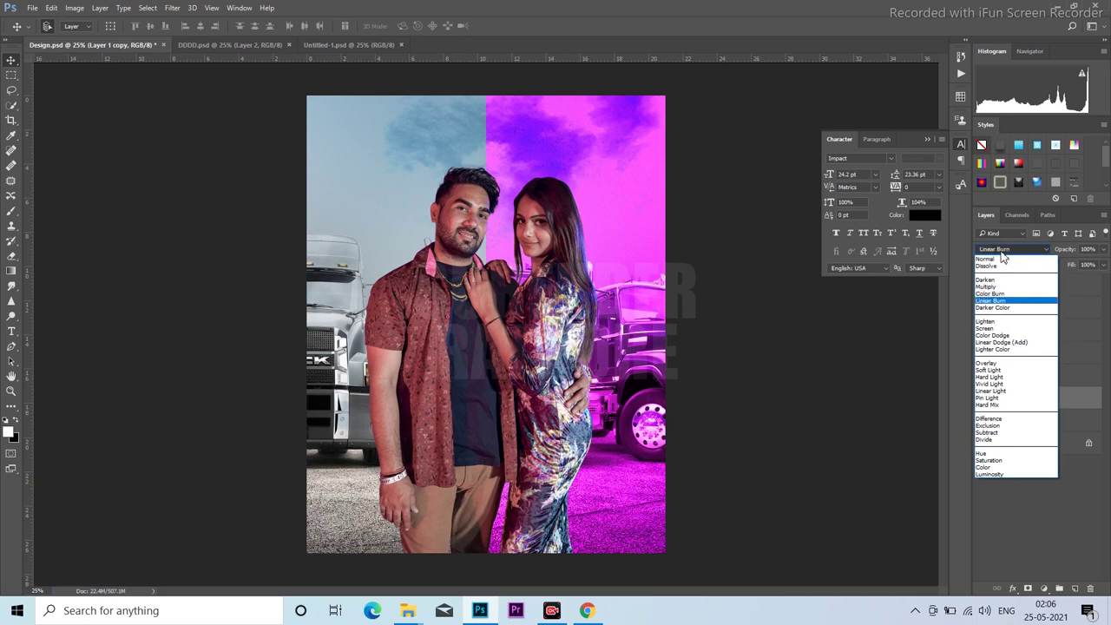
{"action": "key", "text": "Down"}
{"action": "key", "text": "Down"}
{"action": "key", "text": "Return"}
{"action": "key", "text": "Down"}
{"action": "key", "text": "Down"}
{"action": "key", "text": "Down"}
{"action": "key", "text": "Down"}
{"action": "key", "text": "Down"}
{"action": "key", "text": "Down"}
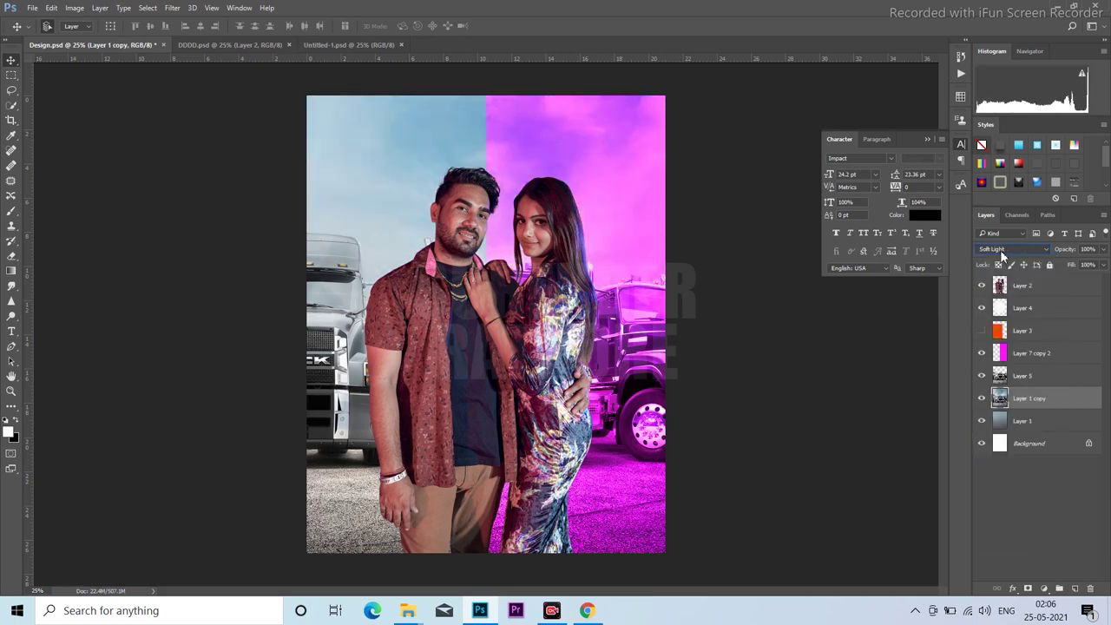
{"action": "key", "text": "Down"}
{"action": "key", "text": "Down"}
{"action": "key", "text": "Down"}
{"action": "key", "text": "Down"}
{"action": "key", "text": "Down"}
{"action": "key", "text": "Down"}
{"action": "key", "text": "Down"}
{"action": "key", "text": "Down"}
{"action": "key", "text": "Down"}
{"action": "key", "text": "Down"}
{"action": "key", "text": "Down"}
{"action": "key", "text": "Down"}
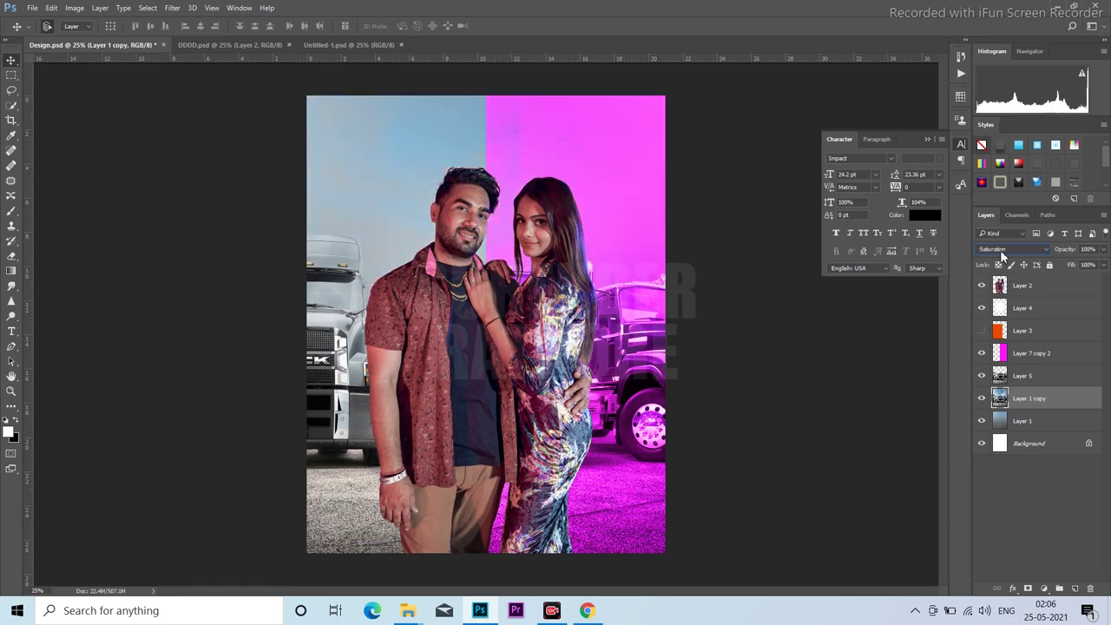
{"action": "key", "text": "Down"}
{"action": "left_click", "coordinate": [1000, 250]}
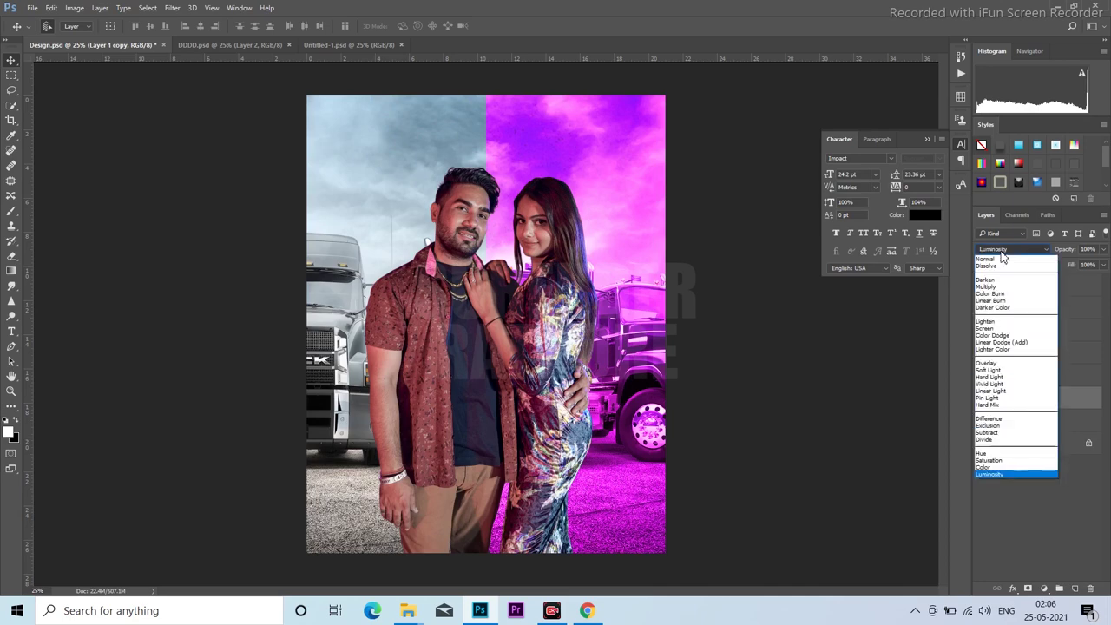
{"action": "left_click", "coordinate": [994, 257]}
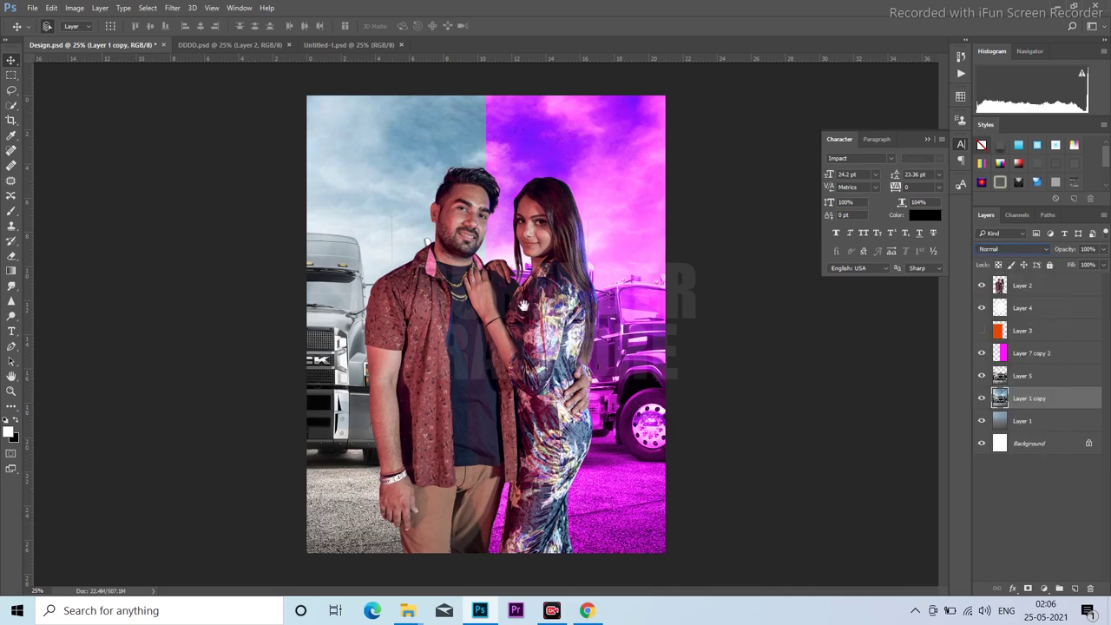
Save the poster document Design.psd again.
{"action": "scroll", "coordinate": [524, 309], "scroll_direction": "down", "scroll_amount": 1}
{"action": "scroll", "coordinate": [670, 310], "scroll_direction": "down", "scroll_amount": 1}
{"action": "scroll", "coordinate": [673, 315], "scroll_direction": "up", "scroll_amount": 1}
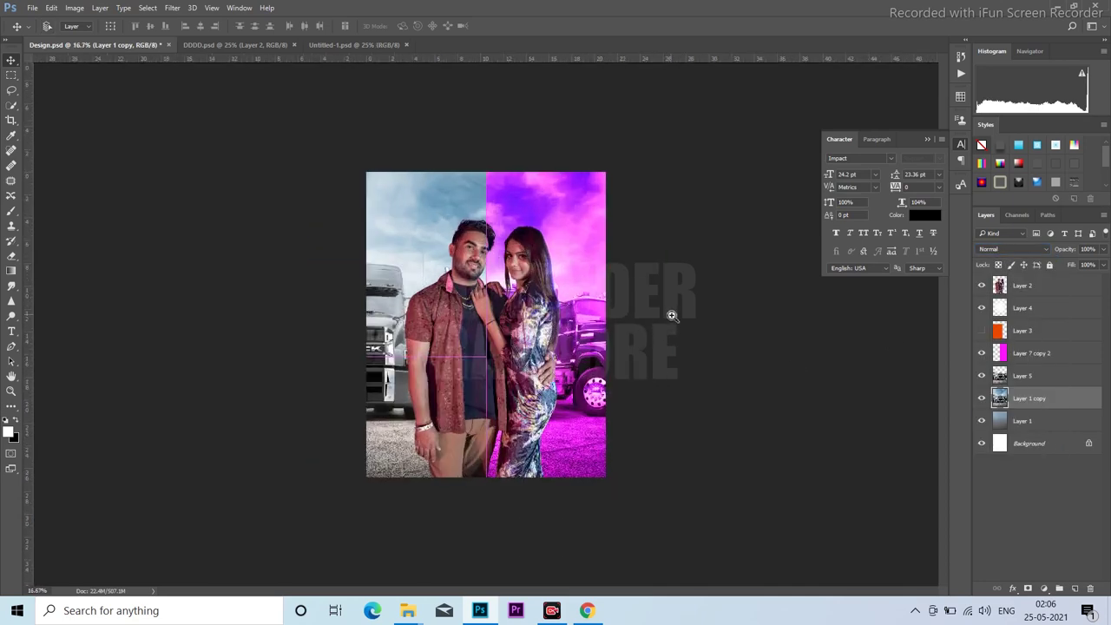
{"action": "scroll", "coordinate": [536, 323], "scroll_direction": "up", "scroll_amount": 1}
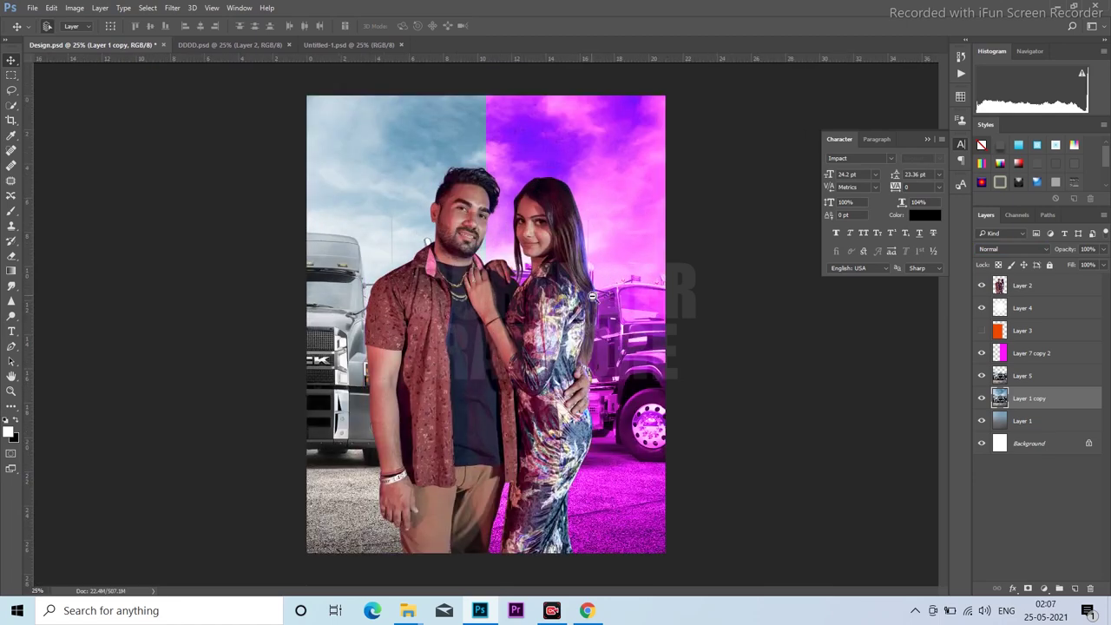
{"action": "scroll", "coordinate": [592, 297], "scroll_direction": "down", "scroll_amount": 1}
{"action": "scroll", "coordinate": [601, 304], "scroll_direction": "down", "scroll_amount": 1}
{"action": "scroll", "coordinate": [647, 330], "scroll_direction": "up", "scroll_amount": 2}
{"action": "key", "text": "ctrl+s"}
Show the orange Layer 3 overlay again and start free-transforming Layer 1 copy.
{"action": "scroll", "coordinate": [552, 244], "scroll_direction": "up", "scroll_amount": 1}
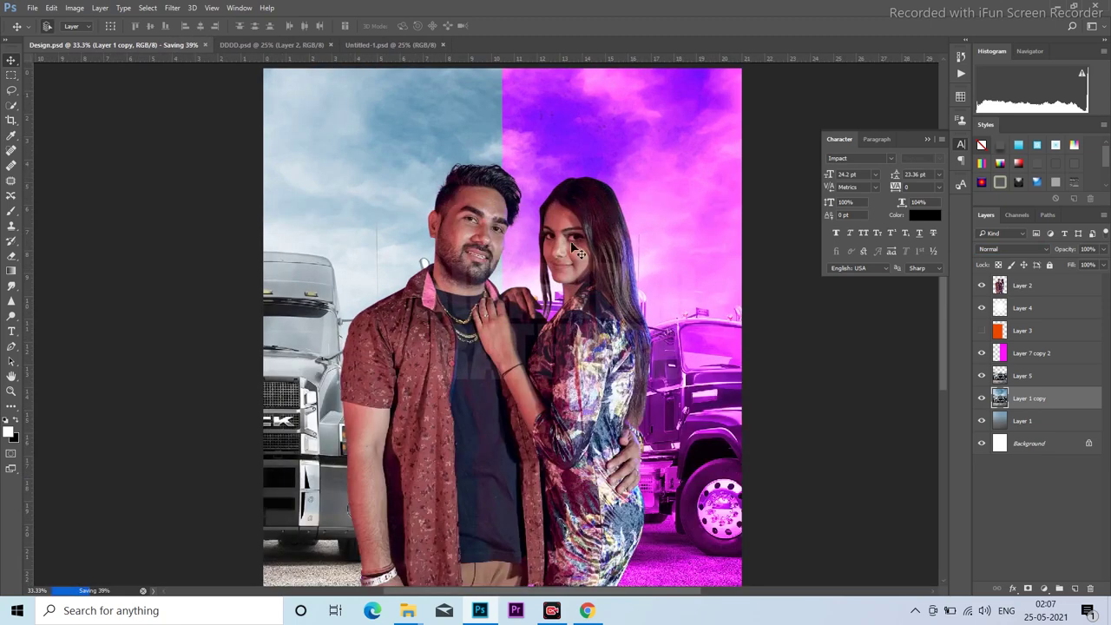
{"action": "left_click", "coordinate": [982, 330]}
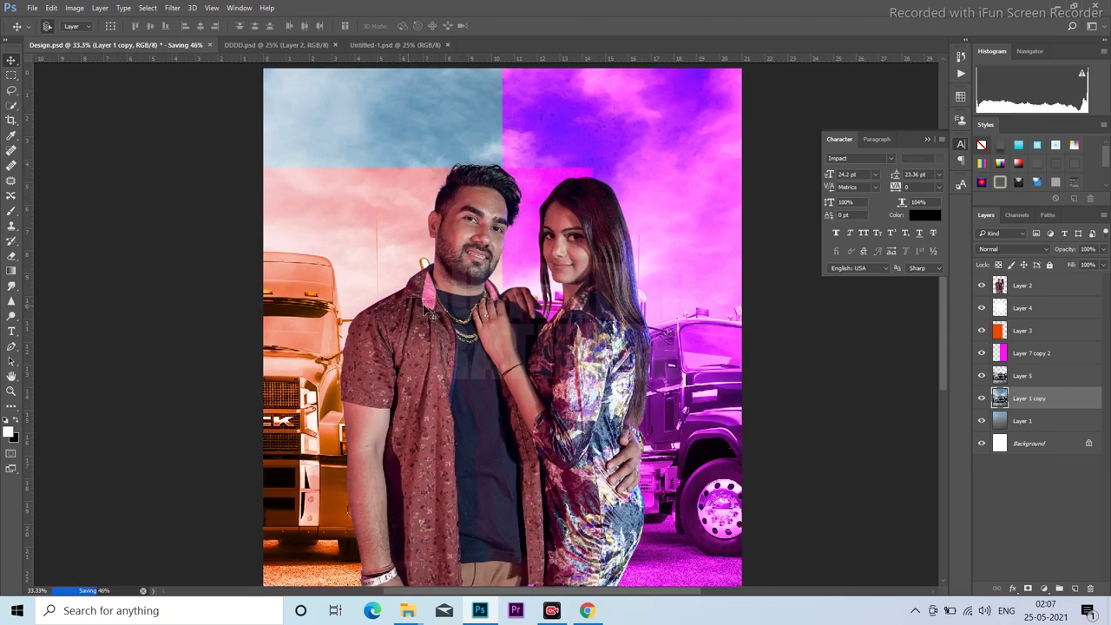
{"action": "scroll", "coordinate": [431, 312], "scroll_direction": "down", "scroll_amount": 1}
{"action": "key", "text": "ctrl+t"}
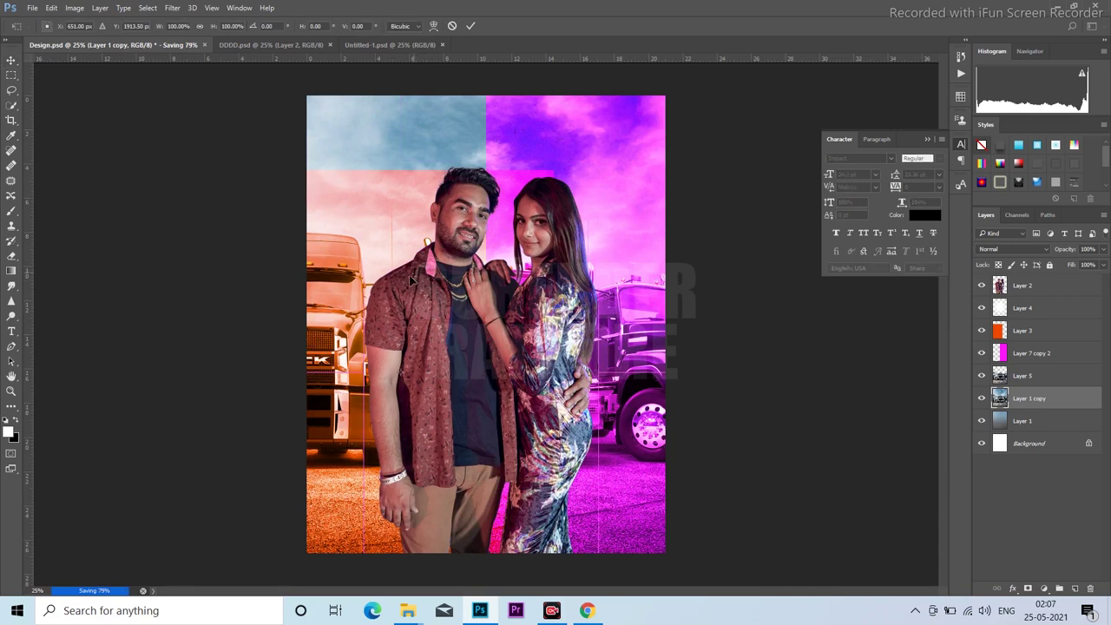
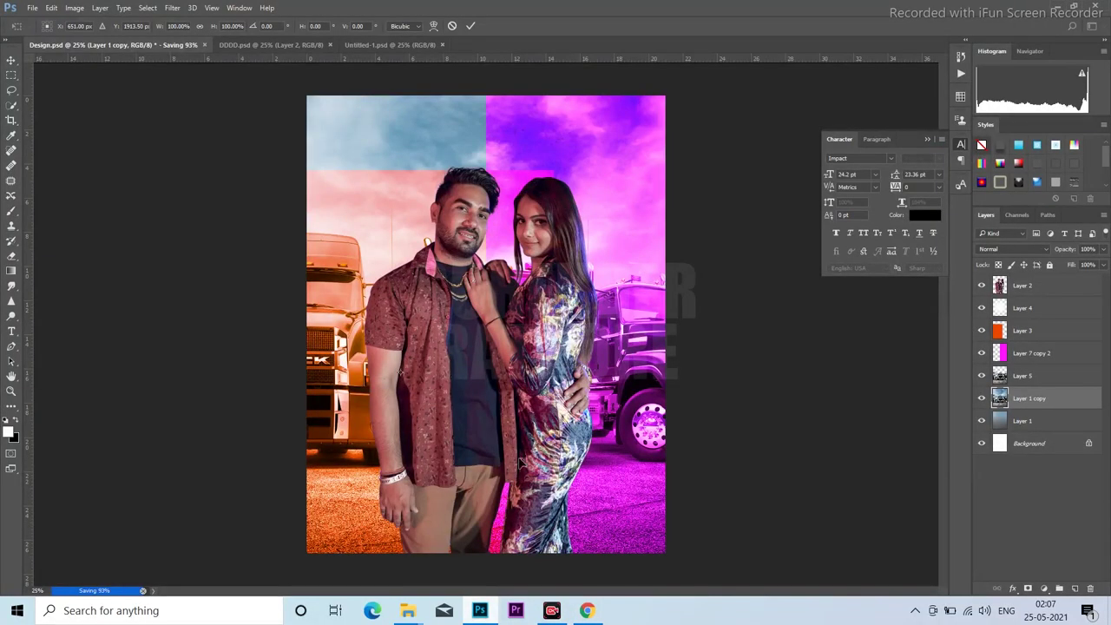
Nudge Layer 4 up, stretch orange Layer 3 over the left half, and invert it to cyan.
{"action": "left_click", "coordinate": [11, 60]}
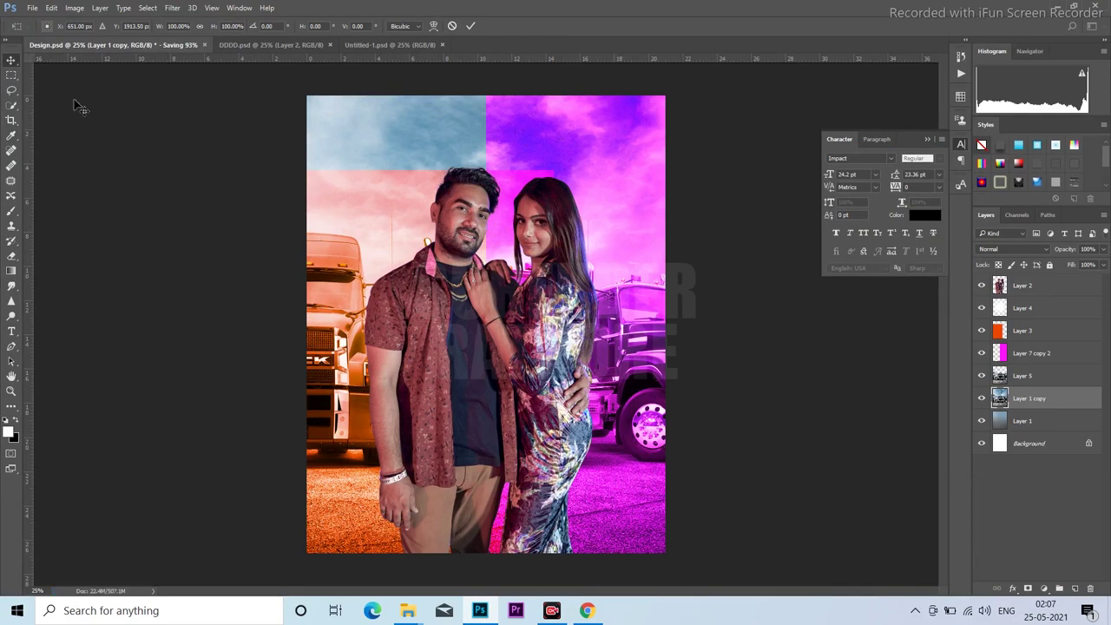
{"action": "left_click_drag", "start_coordinate": [365, 226], "coordinate": [364, 167]}
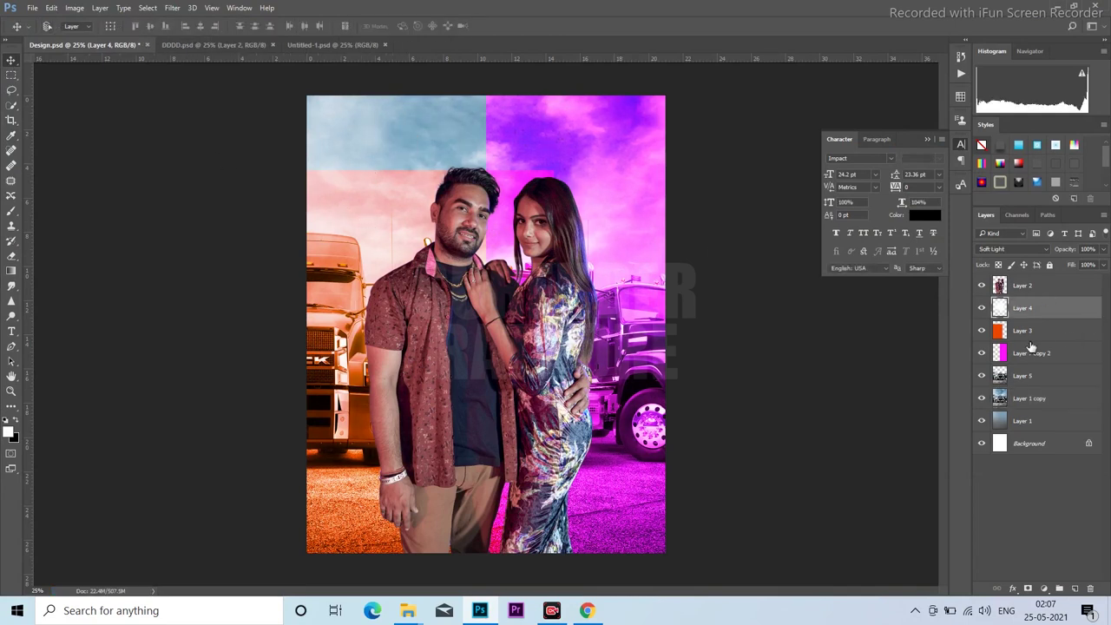
{"action": "left_click", "coordinate": [994, 328]}
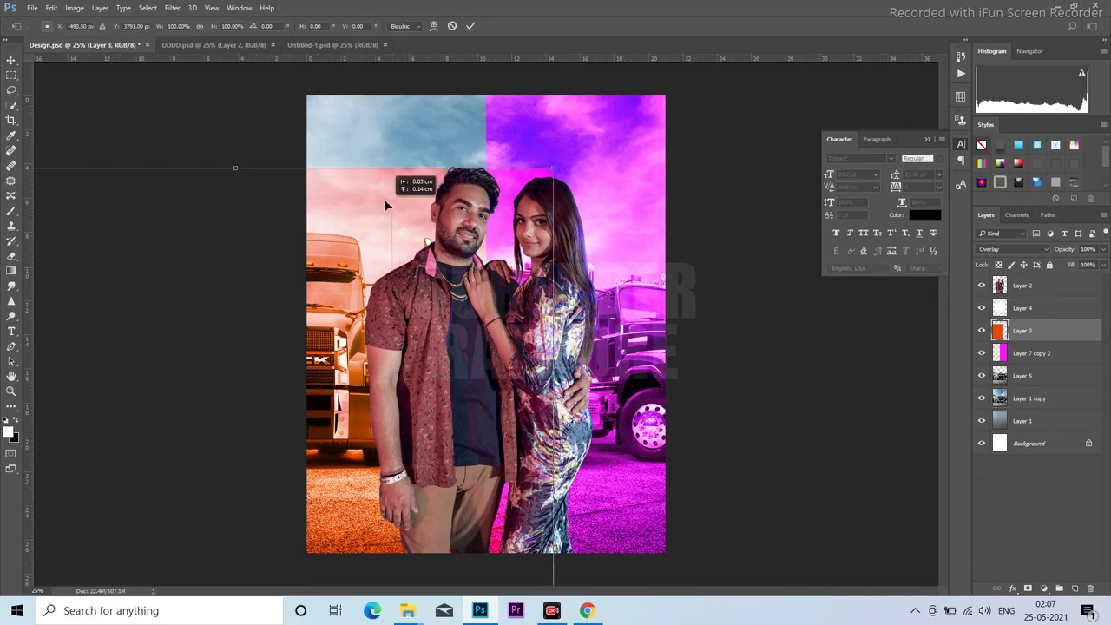
{"action": "left_click_drag", "start_coordinate": [385, 202], "coordinate": [331, 187]}
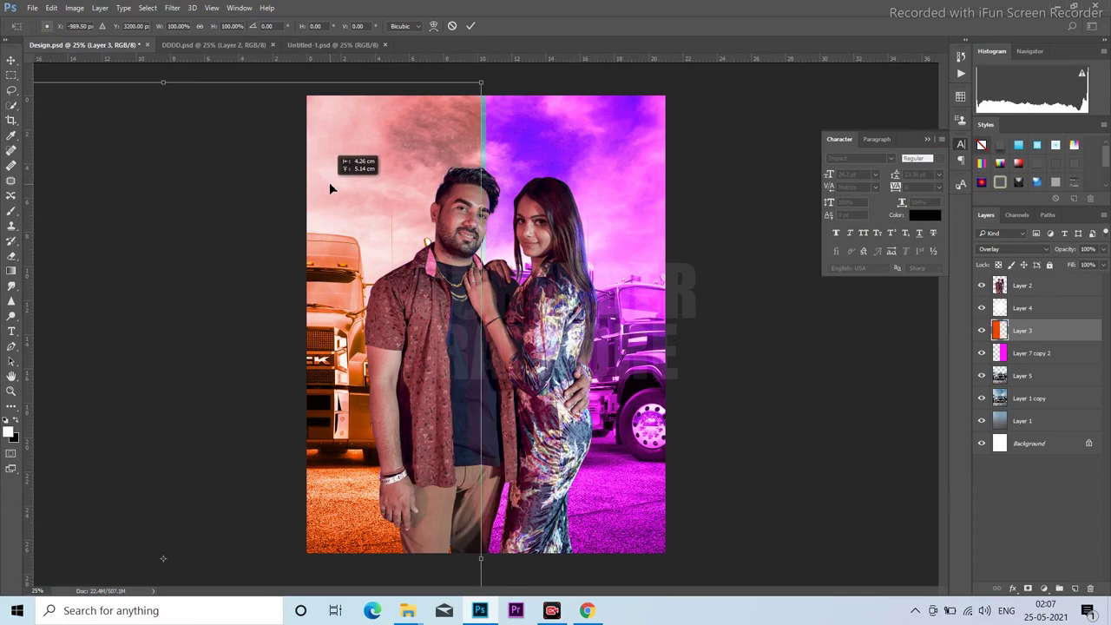
{"action": "left_click_drag", "start_coordinate": [331, 187], "coordinate": [334, 190]}
{"action": "key", "text": "Return"}
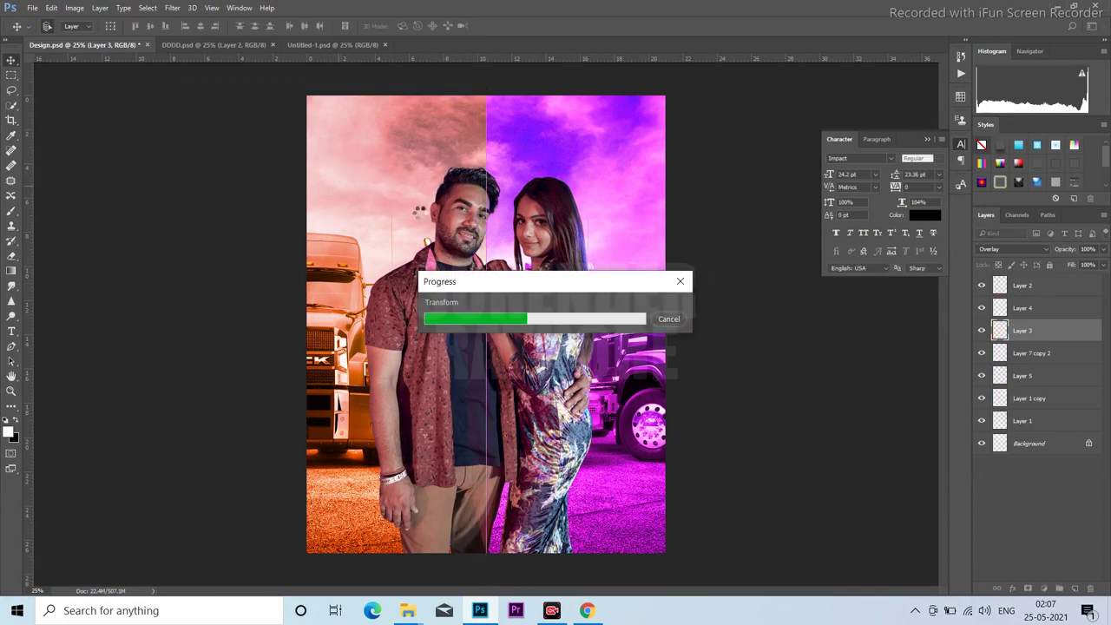
{"action": "left_click", "coordinate": [472, 221]}
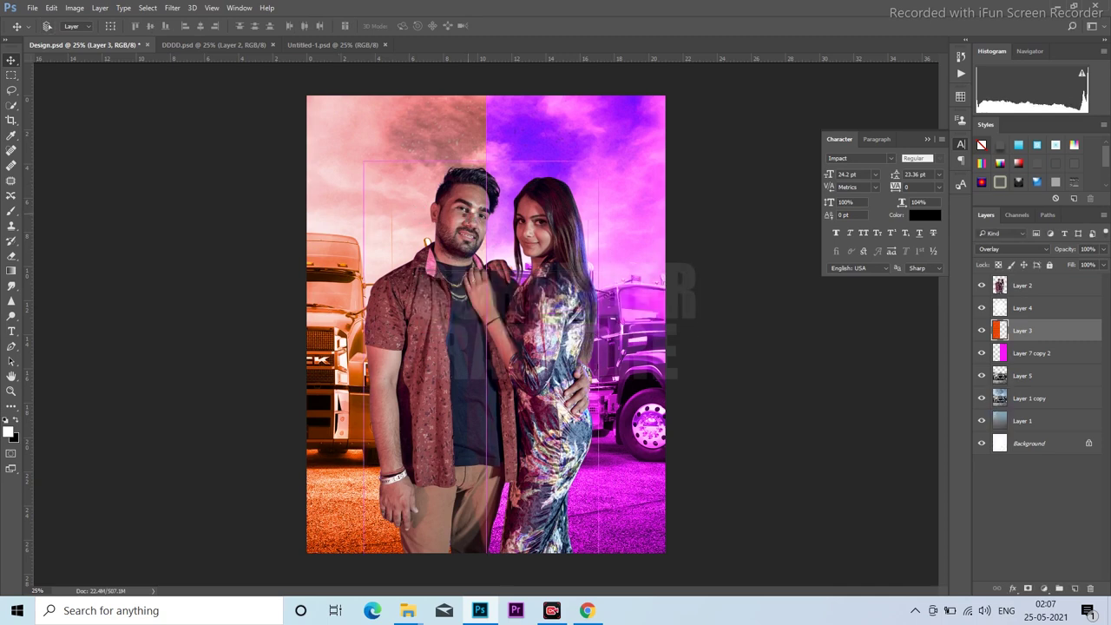
{"action": "key", "text": "ctrl+i"}
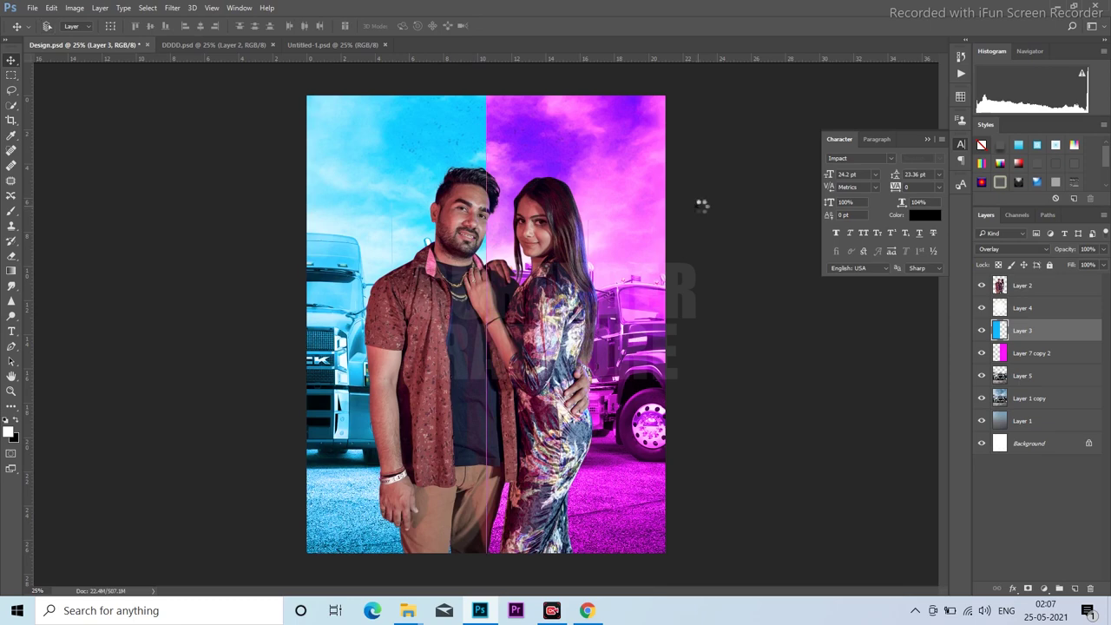
Apply Hue/Saturation with Hue -172 and Saturation -21 to the left overlay.
{"action": "key", "text": "ctrl+z"}
{"action": "key", "text": "ctrl+u"}
{"action": "mouse_move", "coordinate": [807, 283]}
{"action": "left_mouse_down"}
{"action": "mouse_move", "coordinate": [892, 283]}
{"action": "mouse_move", "coordinate": [856, 292]}
{"action": "mouse_move", "coordinate": [893, 295]}
{"action": "mouse_move", "coordinate": [843, 308]}
{"action": "mouse_move", "coordinate": [943, 302]}
{"action": "mouse_move", "coordinate": [659, 320]}
{"action": "mouse_move", "coordinate": [883, 310]}
{"action": "mouse_move", "coordinate": [765, 311]}
{"action": "left_mouse_up"}
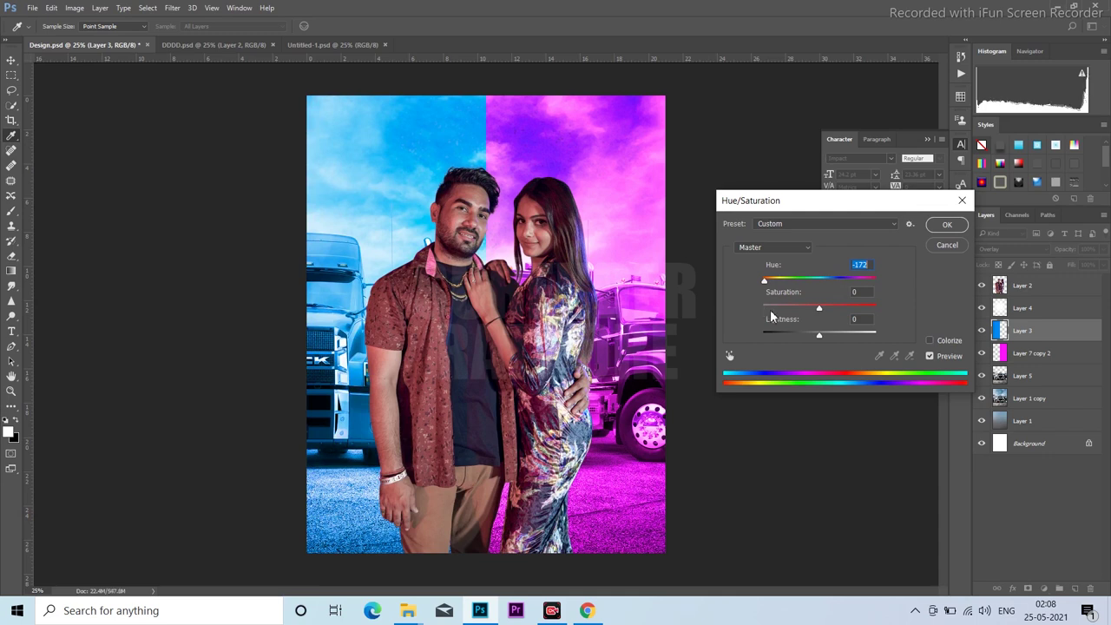
{"action": "mouse_move", "coordinate": [817, 309]}
{"action": "left_mouse_down"}
{"action": "mouse_move", "coordinate": [785, 309]}
{"action": "mouse_move", "coordinate": [810, 314]}
{"action": "left_mouse_up"}
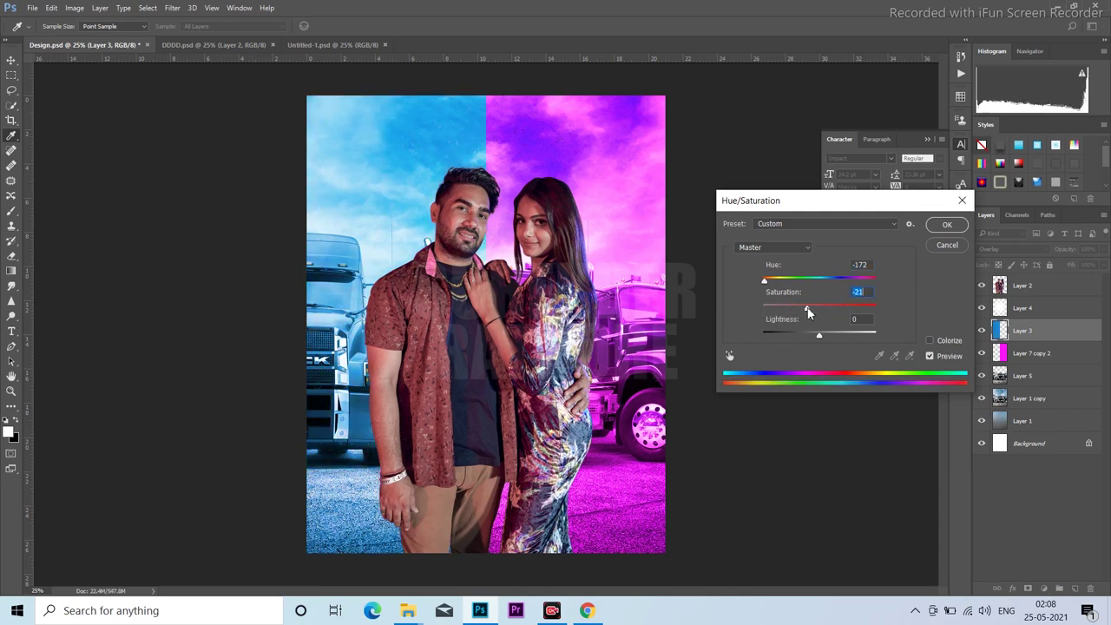
{"action": "left_click", "coordinate": [941, 228]}
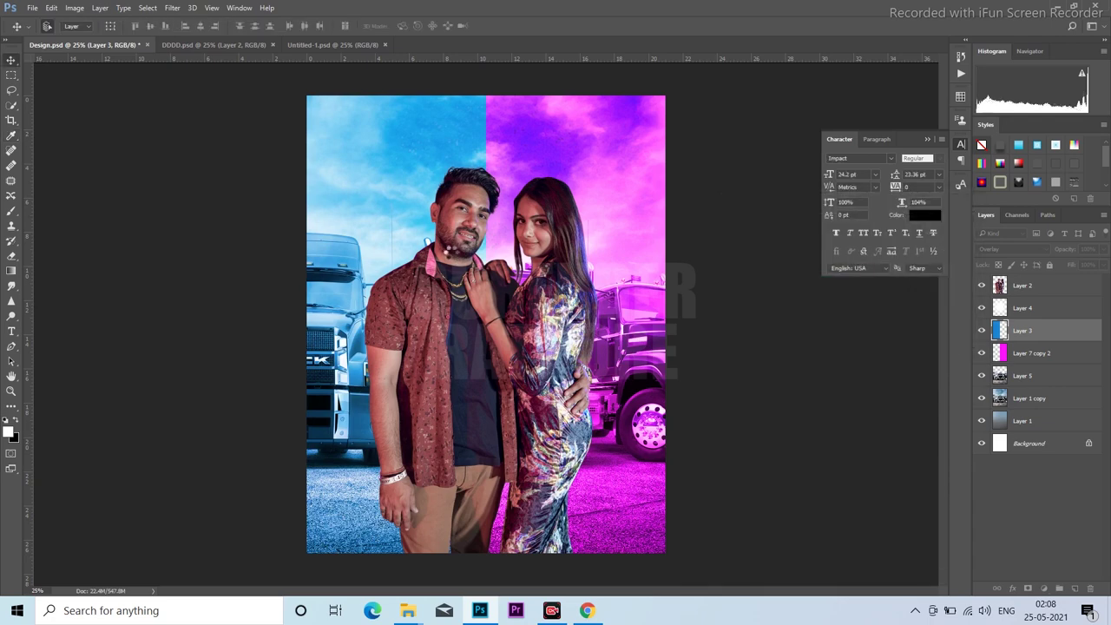
Select the couple Layer 2, fit the poster in the view, and save it.
{"action": "left_click", "coordinate": [450, 249], "text": "ctrl"}
{"action": "key", "text": "alt+v"}
{"action": "key", "text": "ctrl+semicolon"}
{"action": "key", "text": "ctrl+minus"}
{"action": "key", "text": "ctrl+minus"}
{"action": "key", "text": "ctrl+minus"}
{"action": "key", "text": "ctrl+plus"}
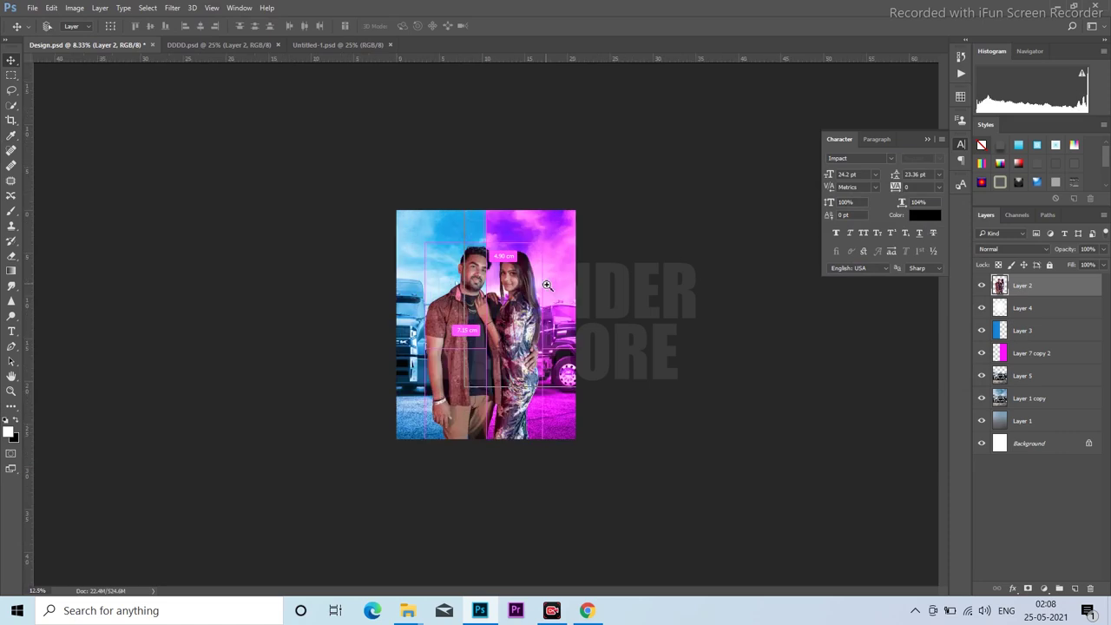
{"action": "key", "text": "ctrl+plus"}
{"action": "key", "text": "ctrl+plus"}
{"action": "key", "text": "ctrl+s"}
{"action": "key", "text": "ctrl+plus"}
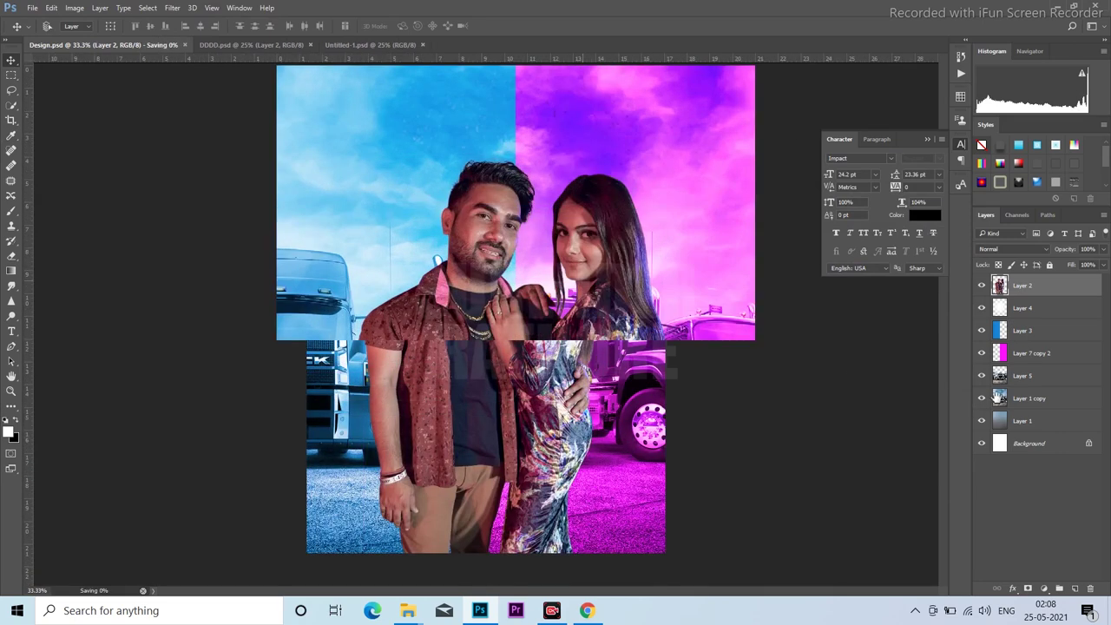
Select truck layers Layer 5 and Layer 1 copy together and merge them.
{"action": "left_click", "coordinate": [1023, 375]}
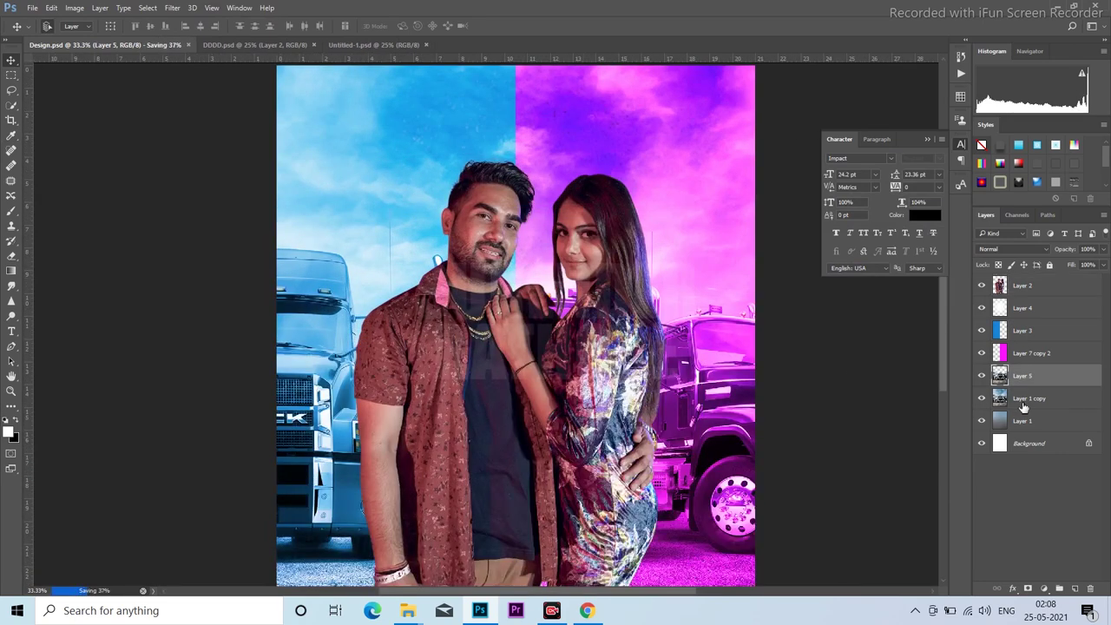
{"action": "left_click", "coordinate": [1023, 404], "text": "ctrl"}
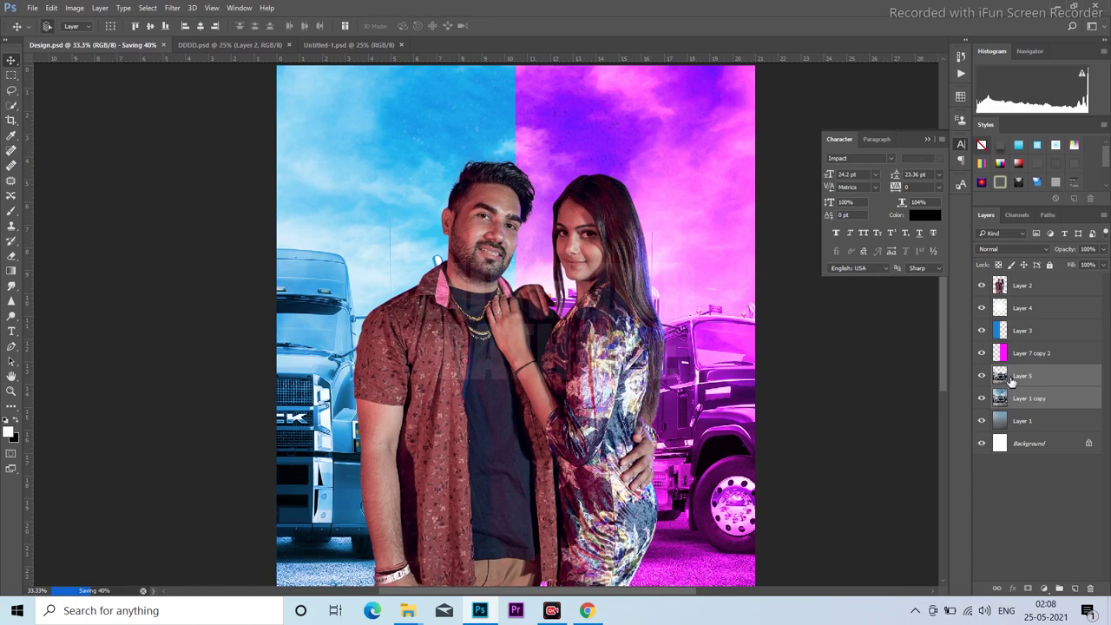
{"action": "left_click", "coordinate": [1047, 397], "text": "ctrl"}
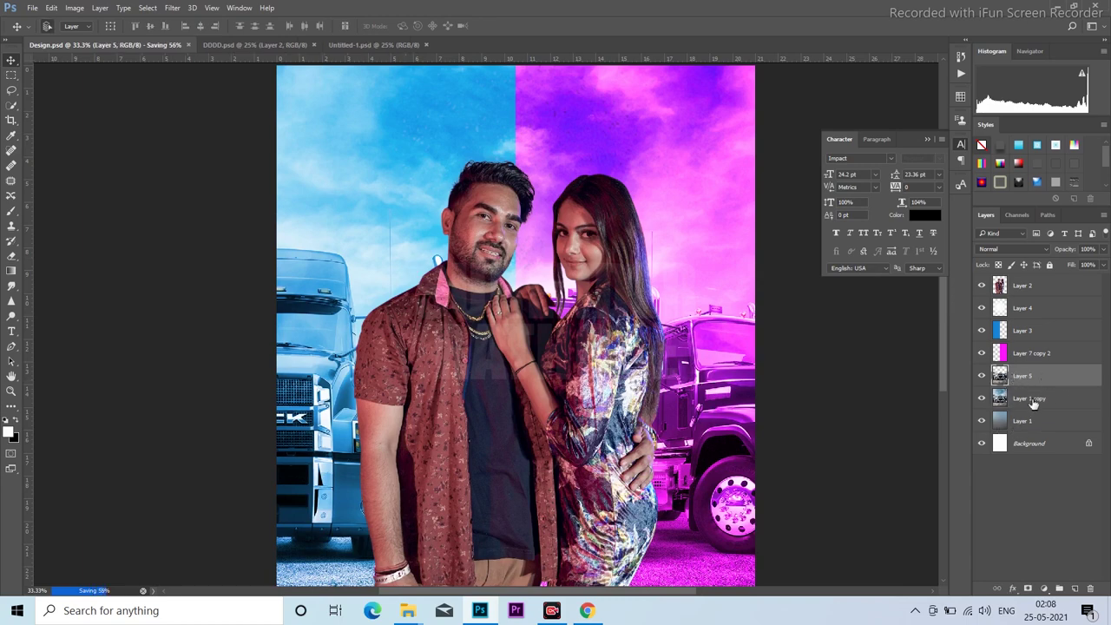
{"action": "left_click", "coordinate": [1033, 401], "text": "ctrl"}
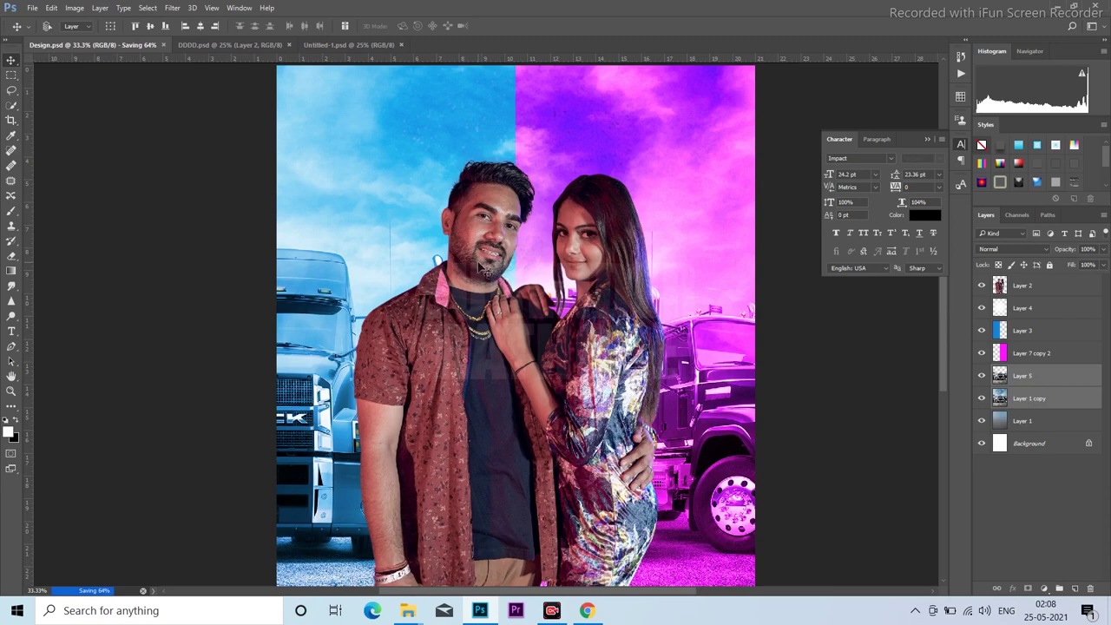
{"action": "key", "text": "ctrl+e"}
{"action": "left_click", "coordinate": [438, 253], "text": "ctrl"}
Clone out the thin vertical sky line left of the man on Layer 5 with a 250 brush.
{"action": "key", "text": "s"}
{"action": "left_click", "coordinate": [424, 232]}
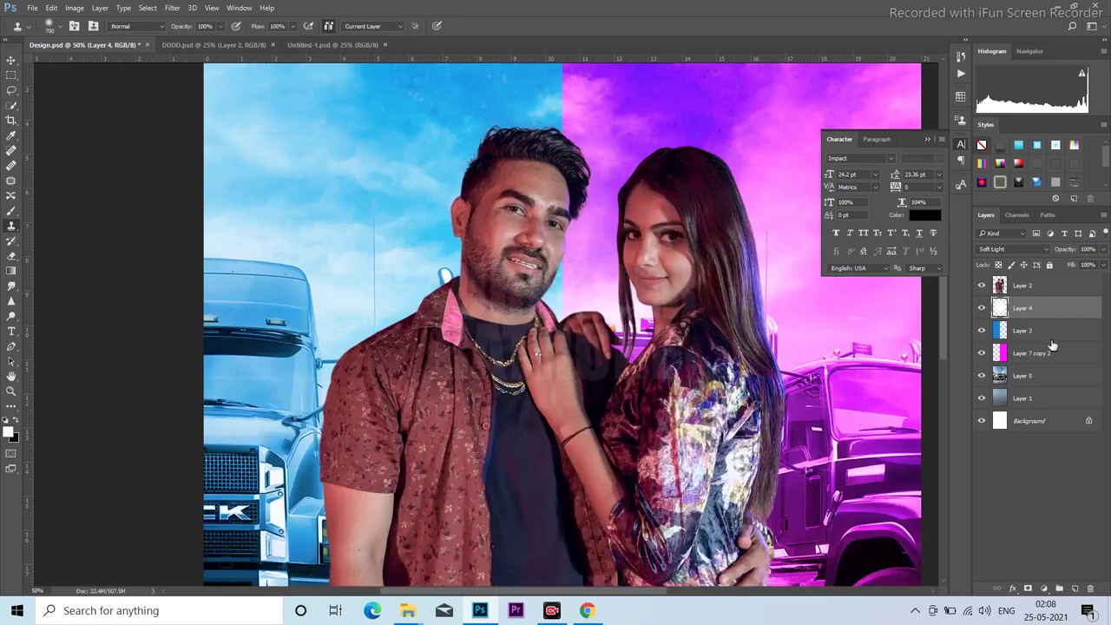
{"action": "left_click", "coordinate": [1003, 374]}
{"action": "key", "text": "bracketleft"}
{"action": "key", "text": "bracketleft"}
{"action": "key", "text": "bracketleft"}
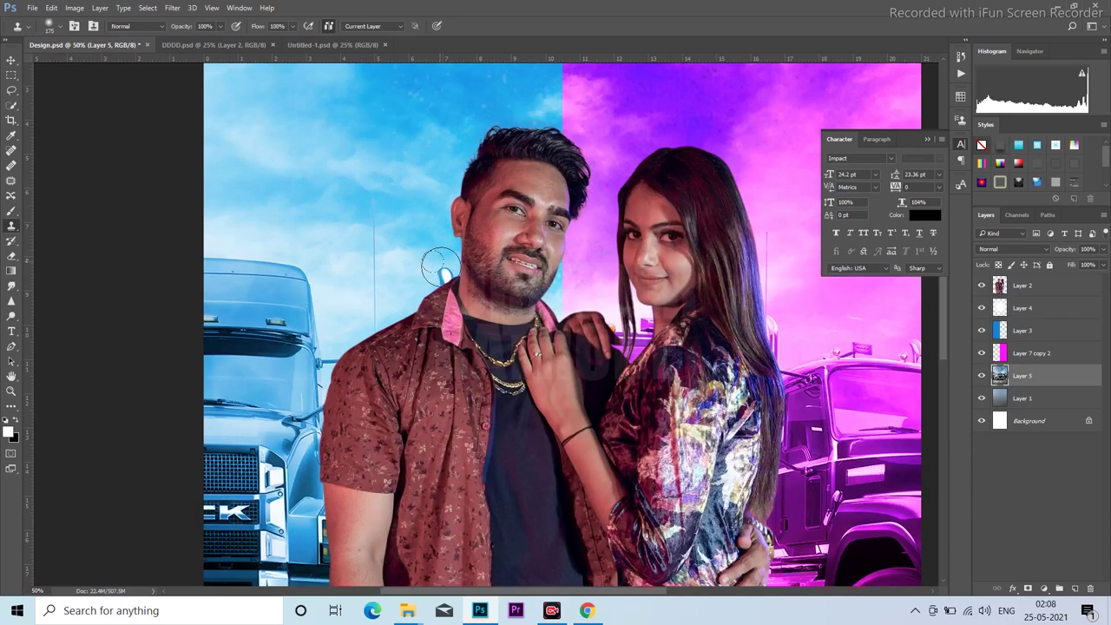
{"action": "left_click", "coordinate": [365, 186], "text": "alt"}
{"action": "left_click_drag", "start_coordinate": [384, 215], "coordinate": [385, 323]}
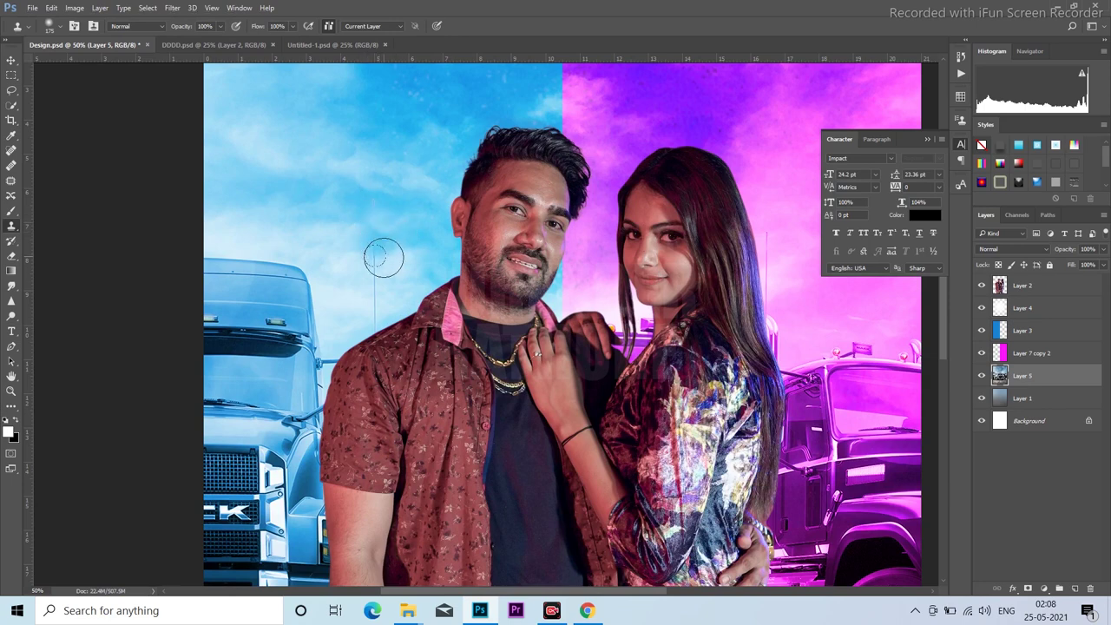
{"action": "key", "text": "ctrl+alt+z"}
{"action": "left_click_drag", "start_coordinate": [372, 261], "coordinate": [368, 321]}
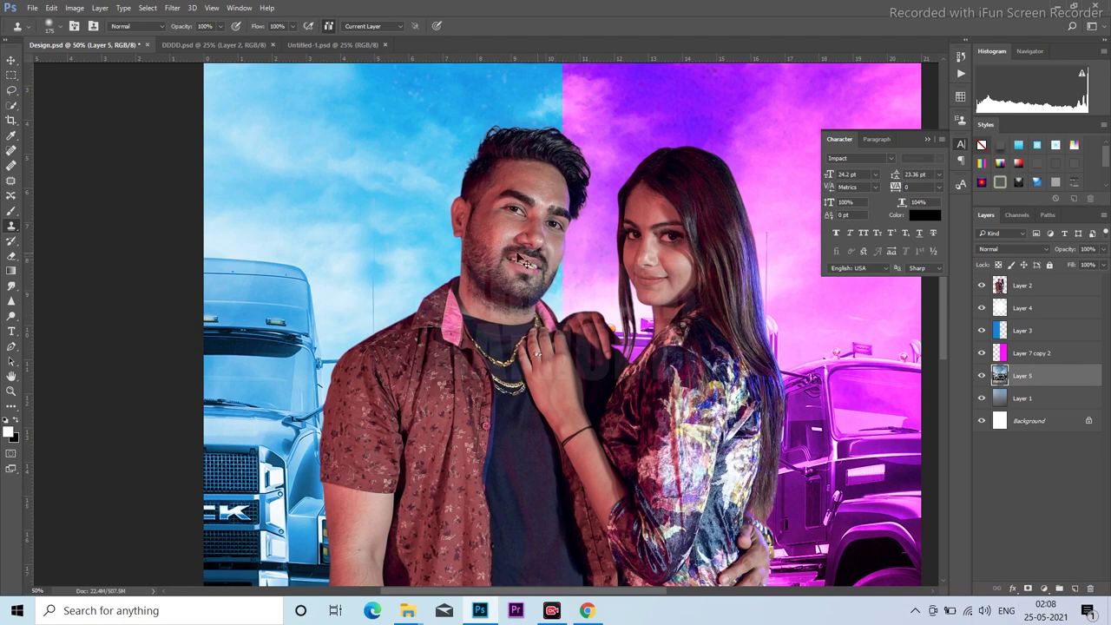
Select the soft-light Layer 4 and save the poster.
{"action": "left_click", "coordinate": [436, 235], "text": "ctrl+alt"}
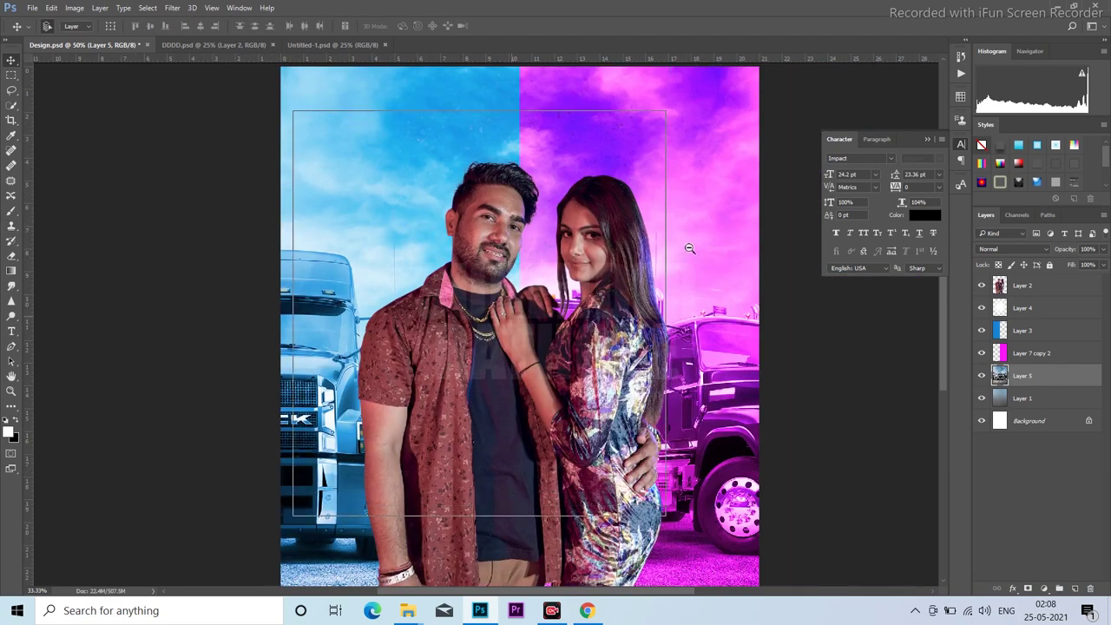
{"action": "left_click", "coordinate": [686, 248], "text": "ctrl+alt"}
{"action": "left_click", "coordinate": [682, 254], "text": "ctrl+alt"}
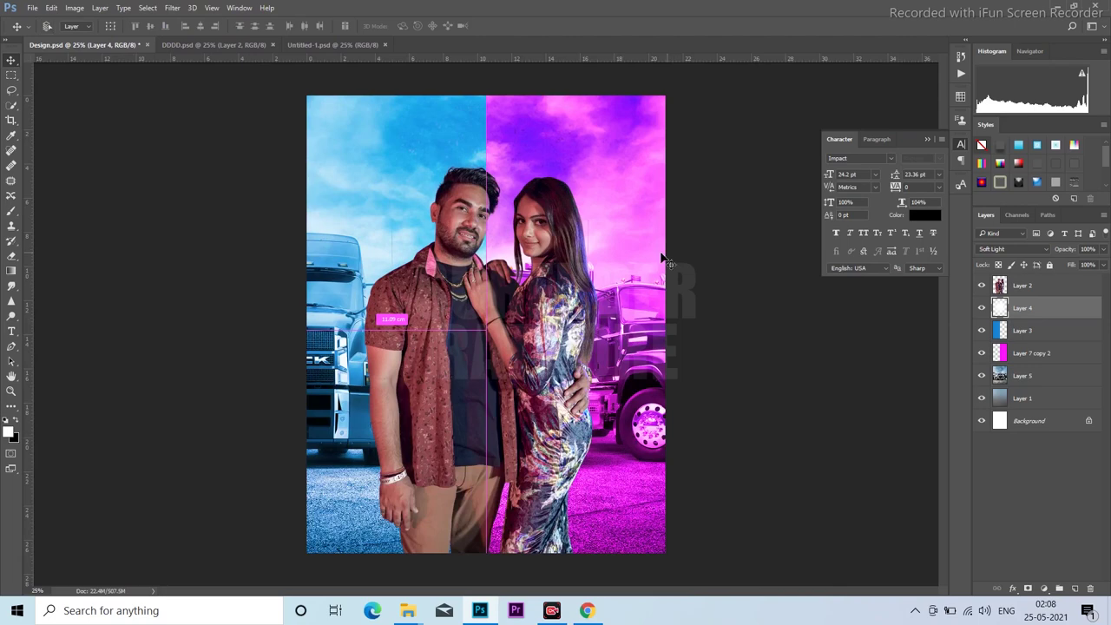
{"action": "key", "text": "ctrl+s"}
{"action": "key", "text": "alt+v"}
Shift the Layer 4 texture down and left on the canvas.
{"action": "left_click", "coordinate": [508, 286]}
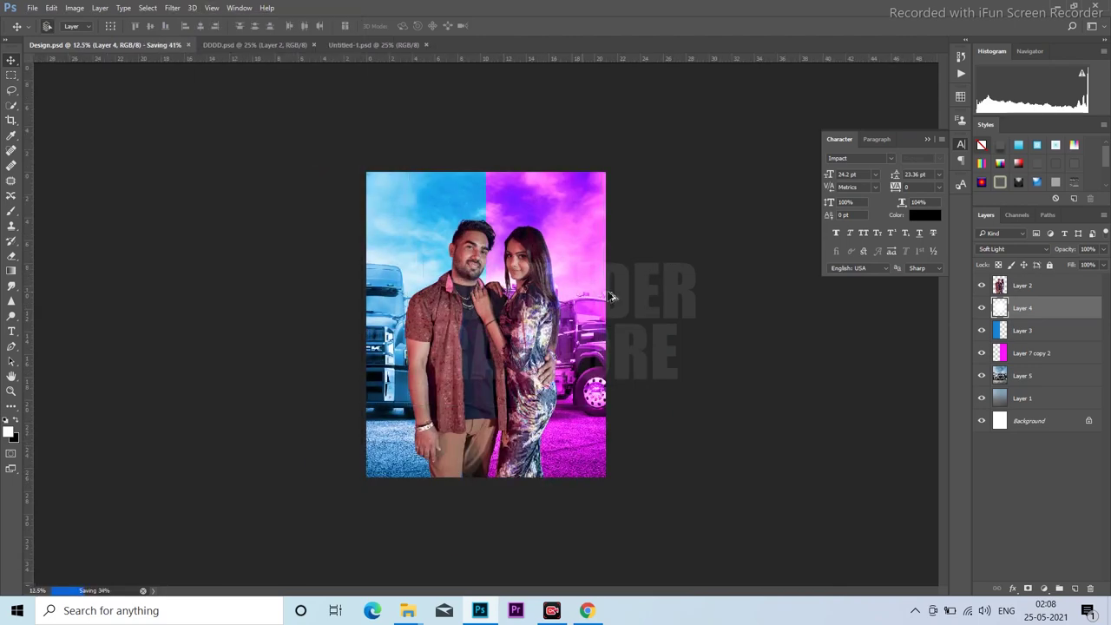
{"action": "left_click", "coordinate": [497, 304], "text": "ctrl+alt"}
{"action": "key", "text": "ctrl+plus"}
{"action": "key", "text": "ctrl+plus"}
{"action": "left_click_drag", "start_coordinate": [583, 293], "coordinate": [545, 311]}
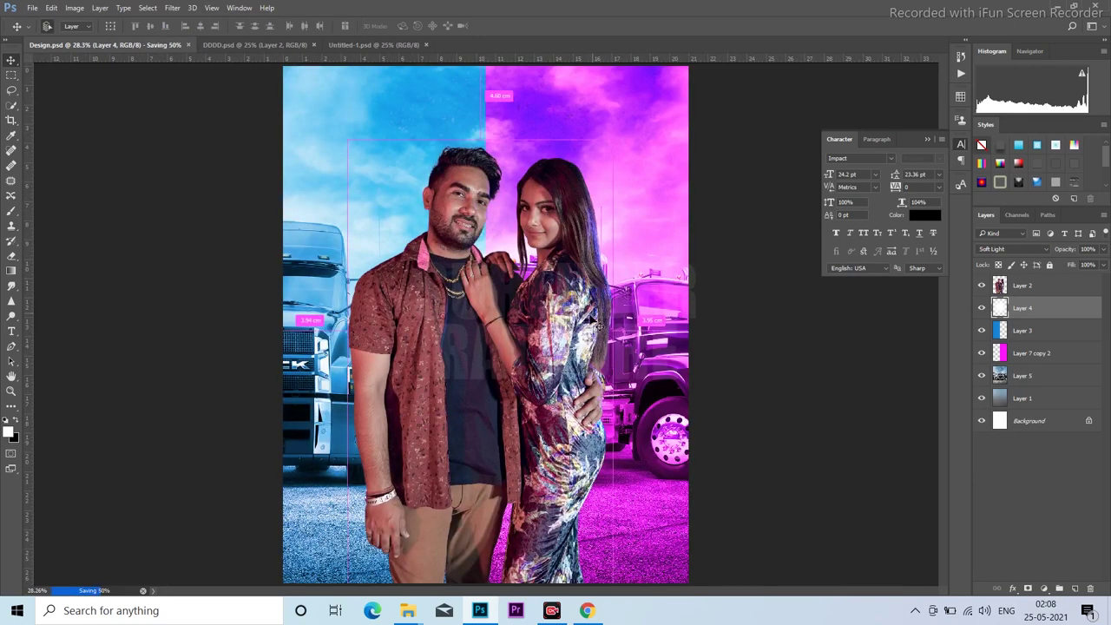
{"action": "left_click", "coordinate": [545, 311]}
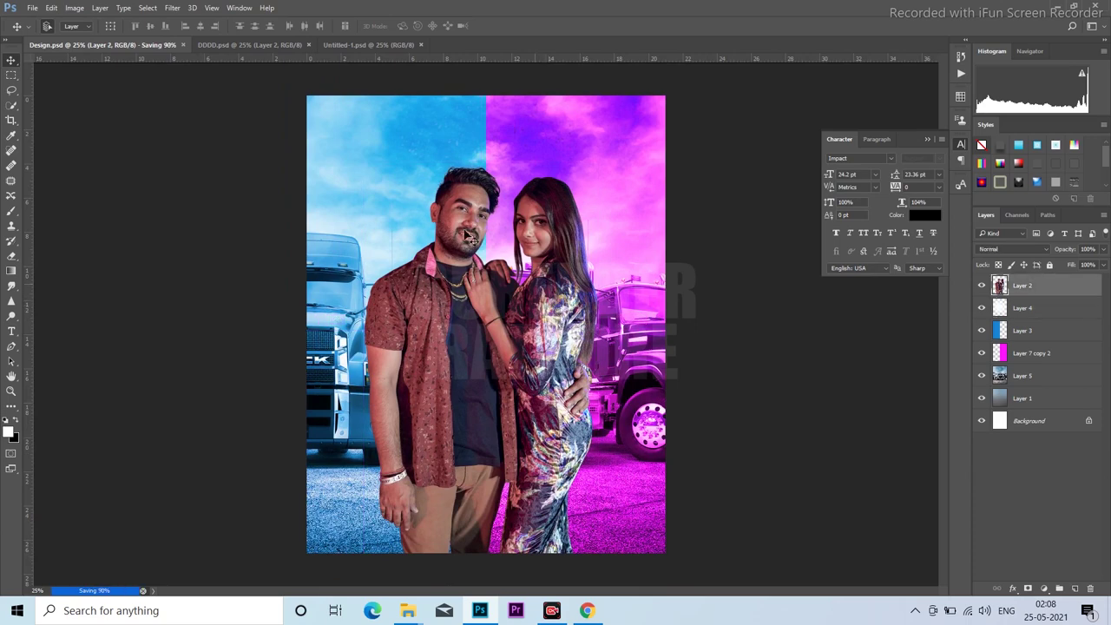
Apply a Camera Raw Filter to the couple: Exposure +0.15, Shadows +69, Blacks -47.
{"action": "left_click", "coordinate": [167, 9]}
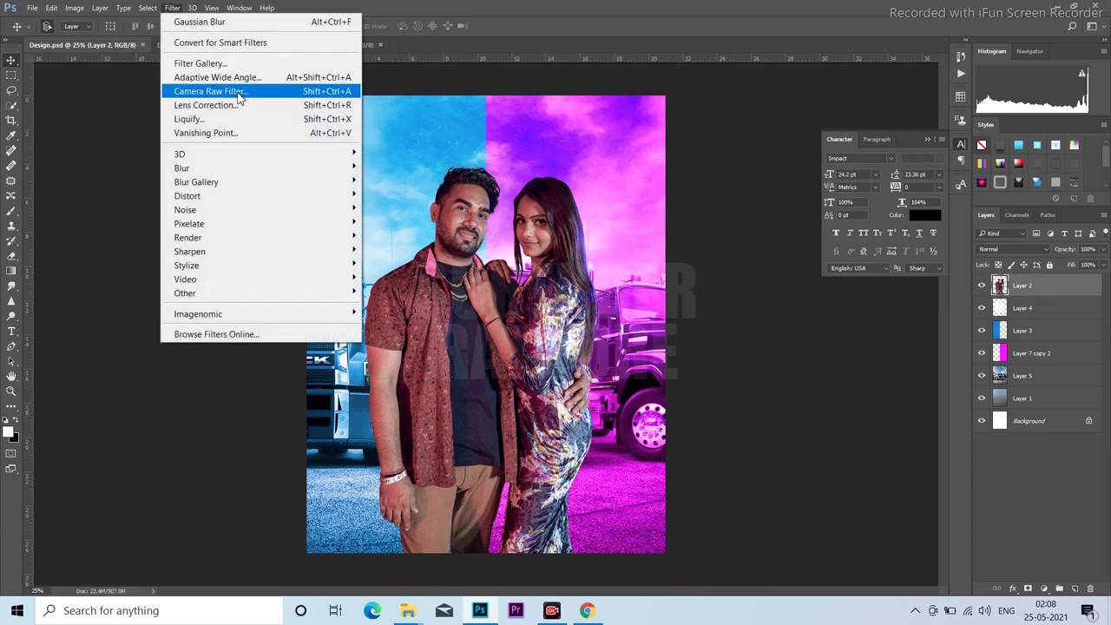
{"action": "left_click", "coordinate": [242, 93]}
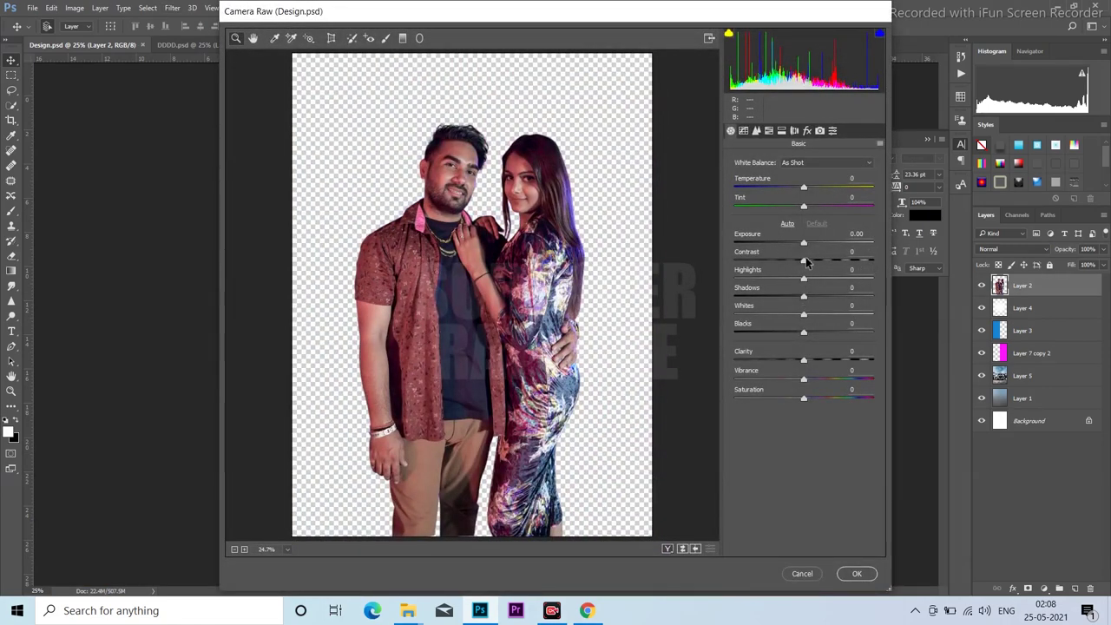
{"action": "left_click_drag", "start_coordinate": [806, 247], "coordinate": [808, 246]}
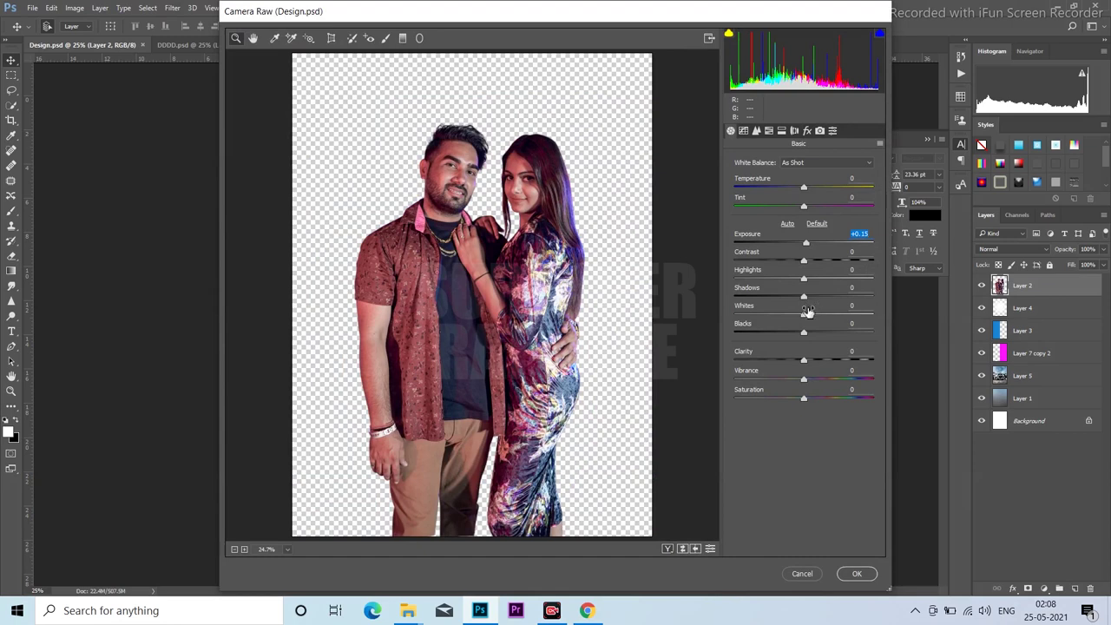
{"action": "left_click_drag", "start_coordinate": [825, 297], "coordinate": [854, 293]}
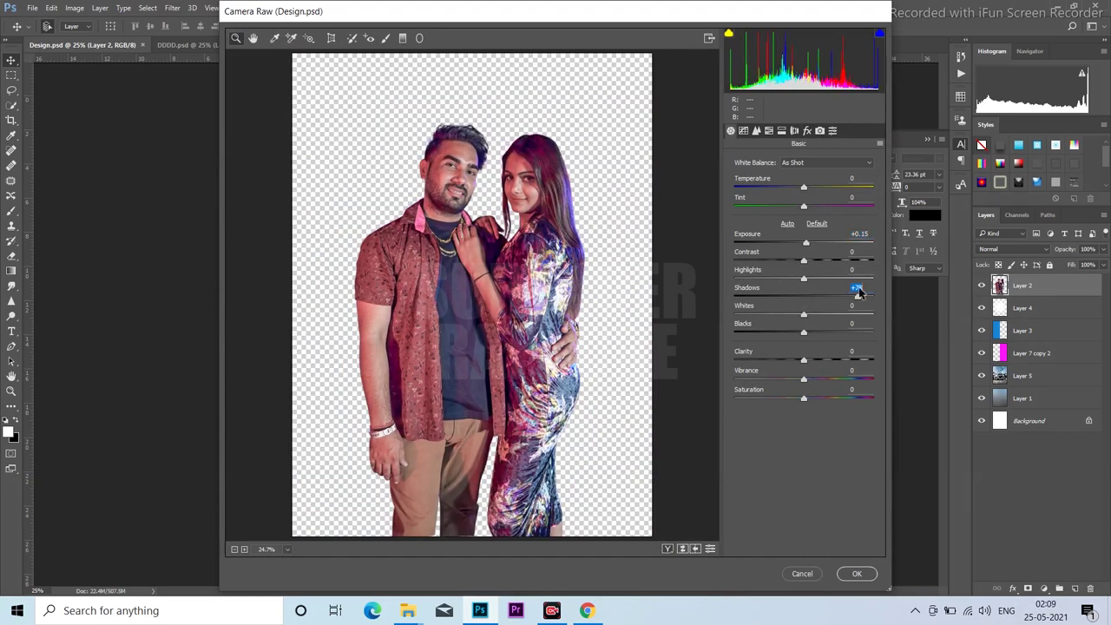
{"action": "left_click_drag", "start_coordinate": [804, 333], "coordinate": [775, 333]}
{"action": "left_click", "coordinate": [844, 577]}
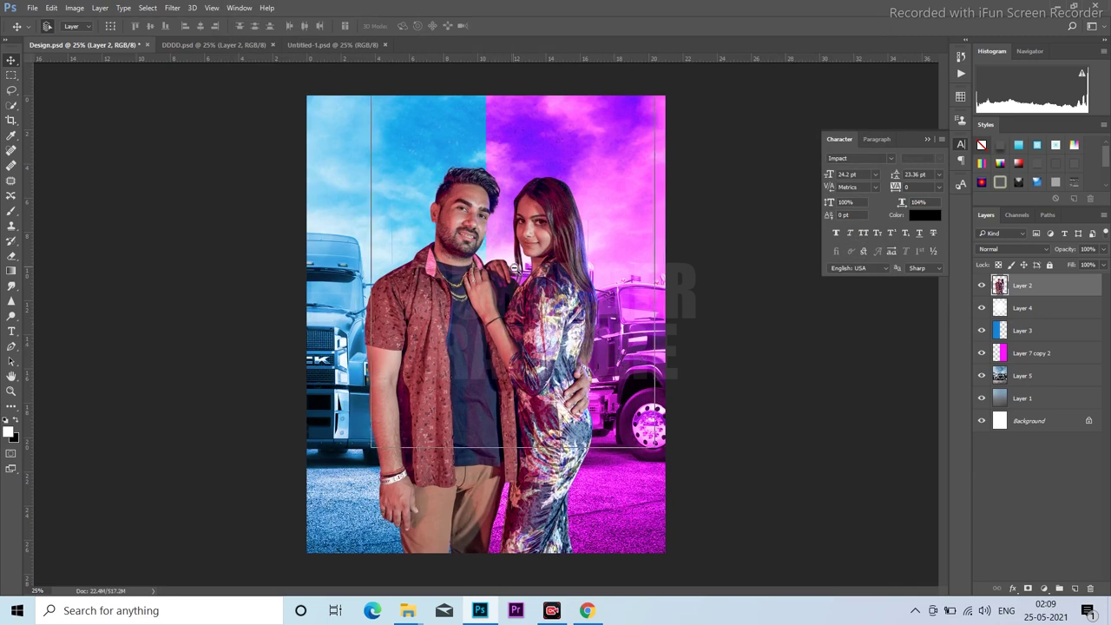
Add a new empty layer above Layer 3.
{"action": "key", "text": "ctrl+minus"}
{"action": "key", "text": "ctrl+minus"}
{"action": "key", "text": "ctrl+minus"}
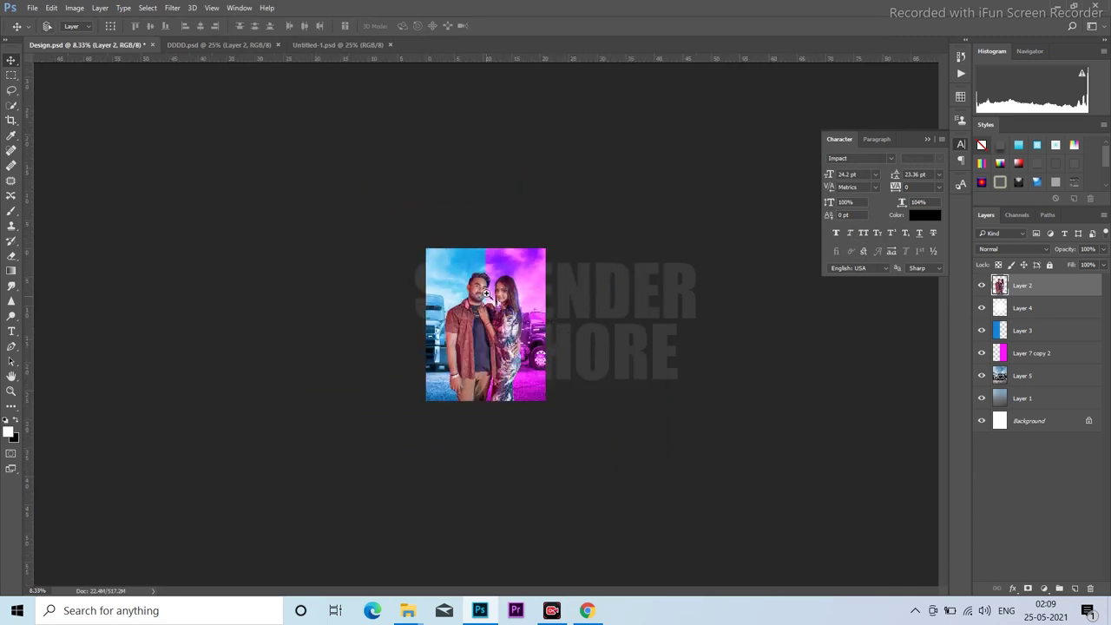
{"action": "key", "text": "ctrl+plus"}
{"action": "key", "text": "ctrl+plus"}
{"action": "key", "text": "ctrl+plus"}
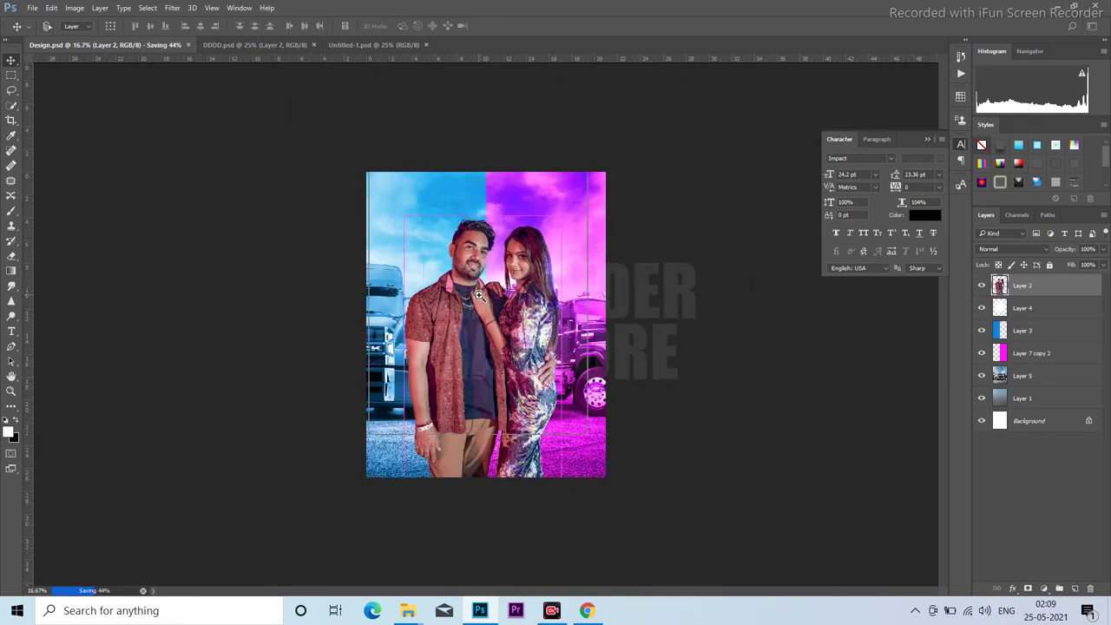
{"action": "left_click", "coordinate": [1023, 333]}
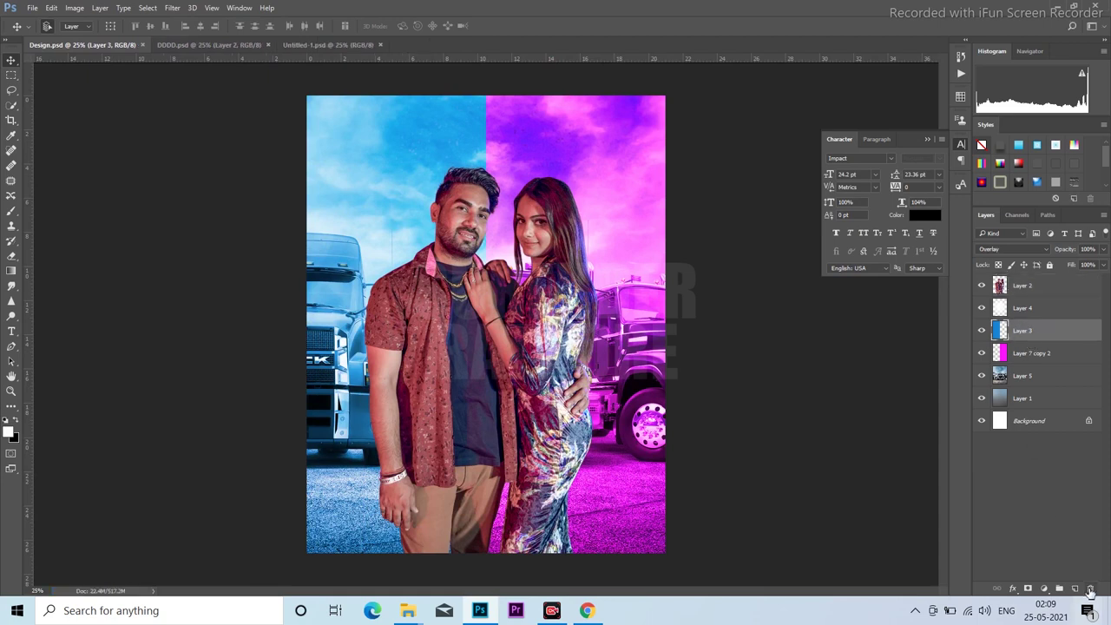
{"action": "left_click", "coordinate": [1076, 589]}
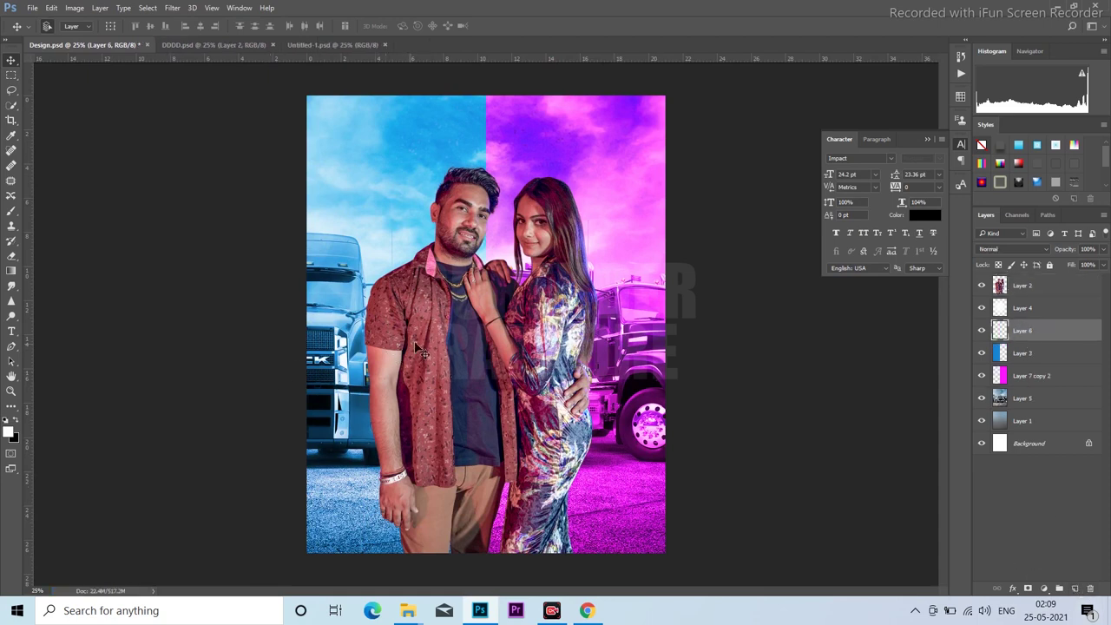
Set the brush foreground colour to sky blue #1d9fe7 sampled from the poster.
{"action": "key", "text": "b"}
{"action": "left_click", "coordinate": [8, 434]}
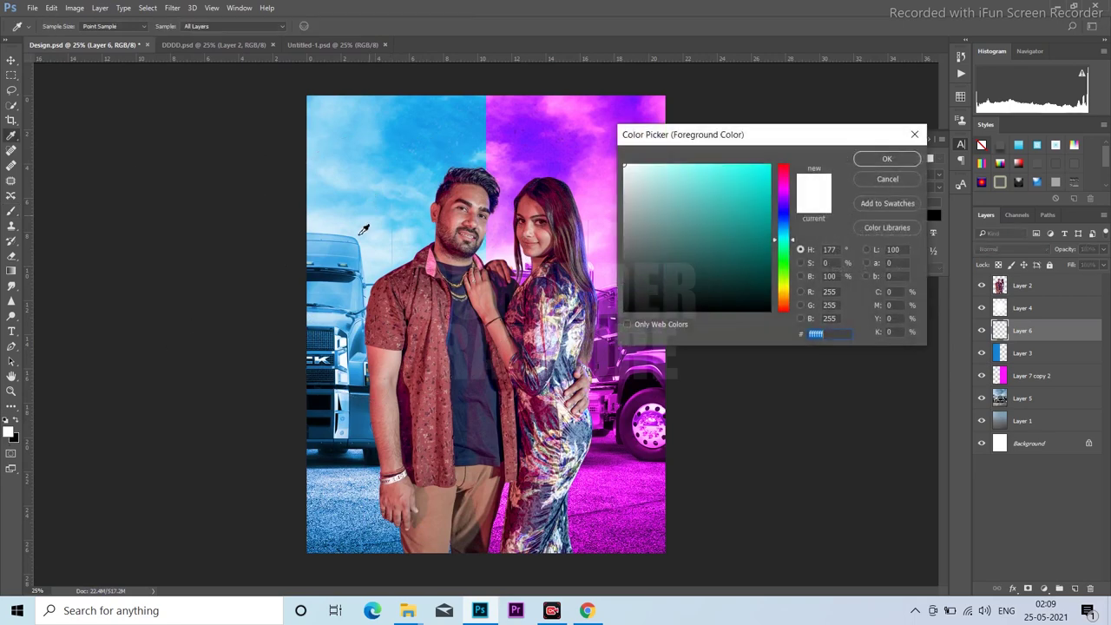
{"action": "left_click_drag", "start_coordinate": [358, 236], "coordinate": [445, 152]}
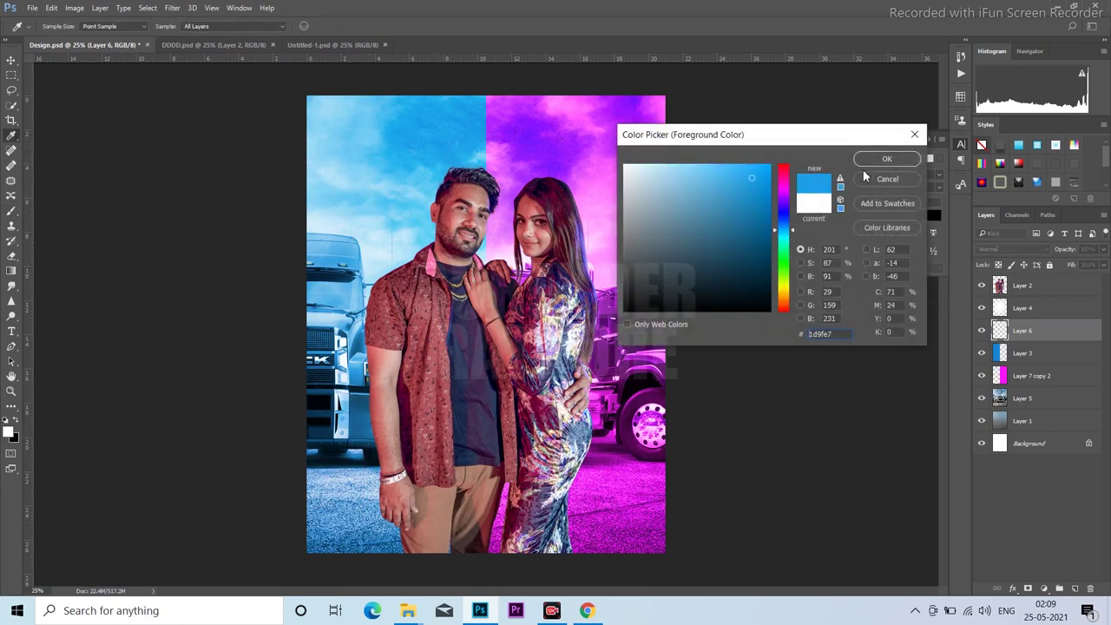
{"action": "left_click", "coordinate": [886, 158]}
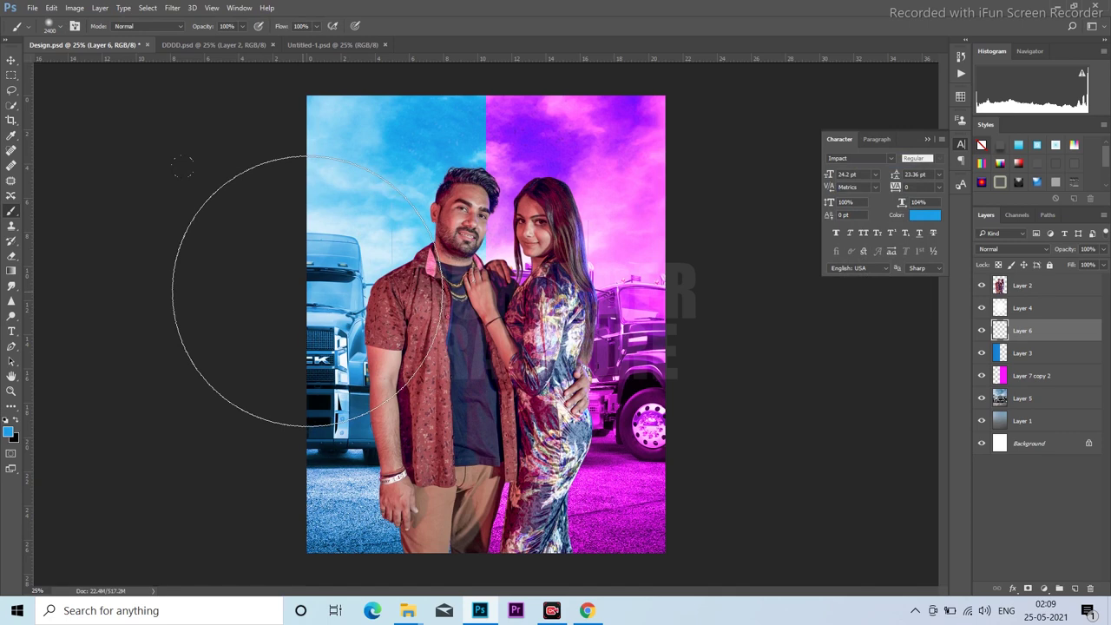
Paint a large blue dab over the couple on Layer 6 and move Layer 6 to the top.
{"action": "left_click", "coordinate": [276, 291]}
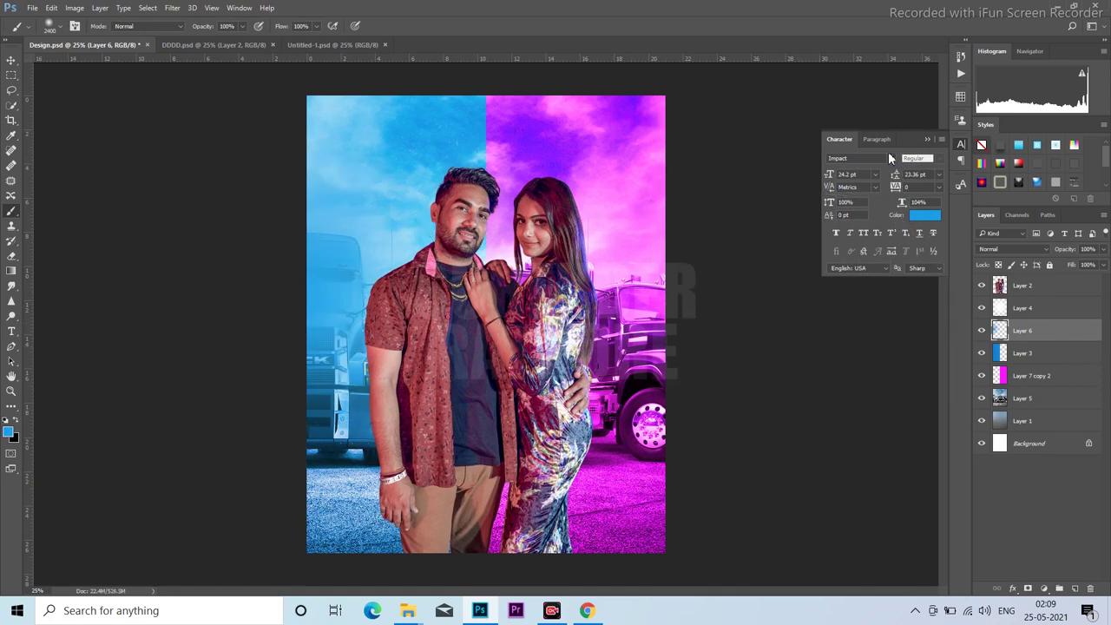
{"action": "key", "text": "ctrl+z"}
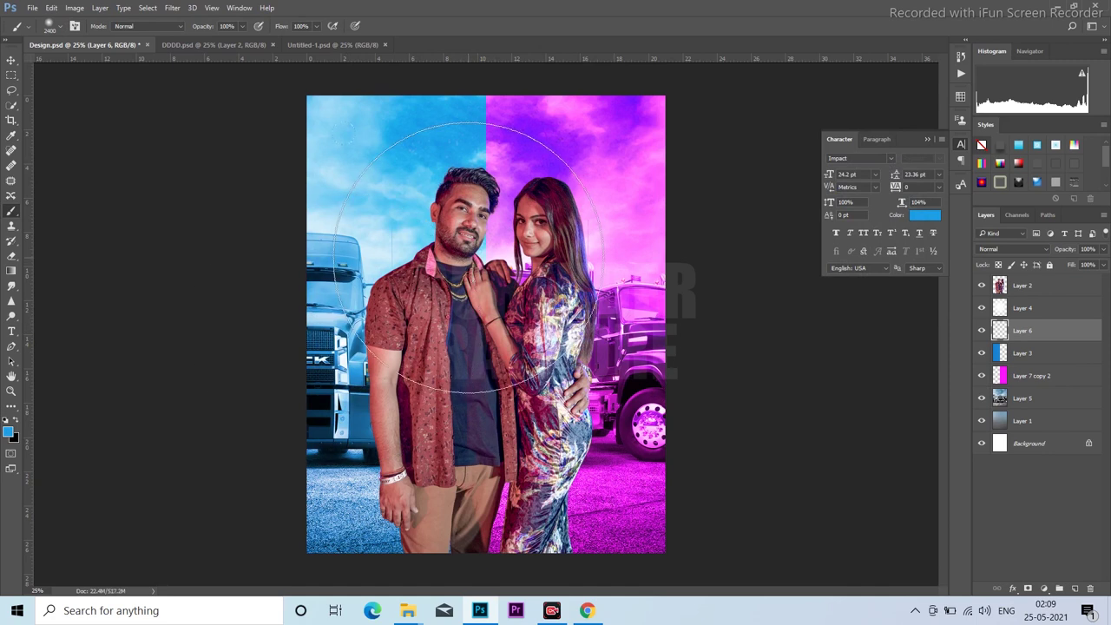
{"action": "left_click_drag", "start_coordinate": [616, 200], "coordinate": [617, 391]}
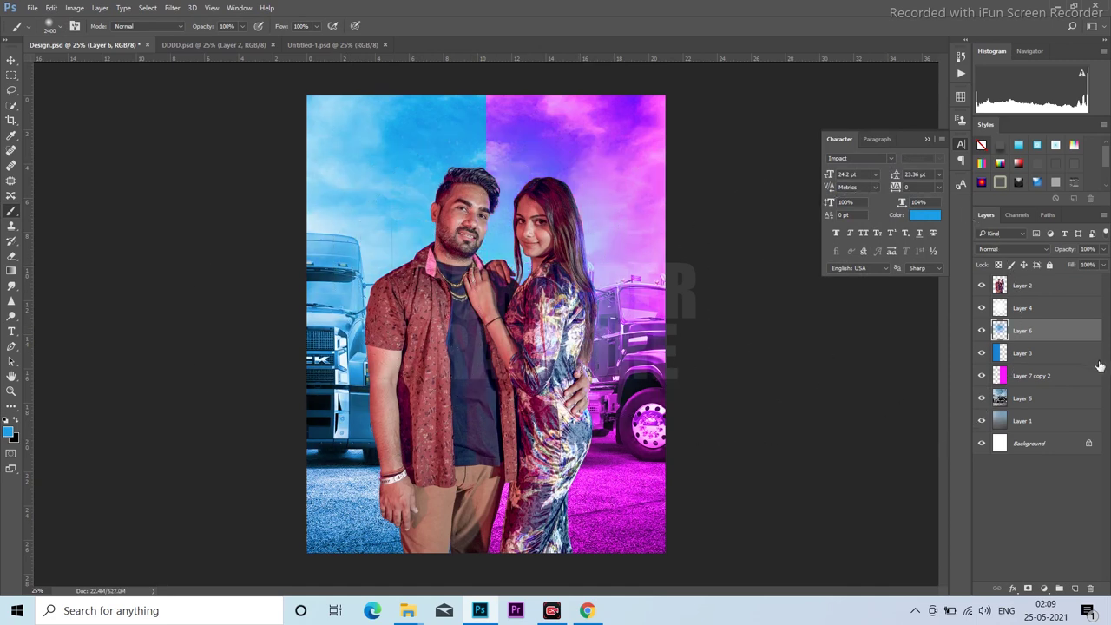
{"action": "left_click_drag", "start_coordinate": [1048, 343], "coordinate": [1034, 279]}
{"action": "left_click", "coordinate": [503, 286]}
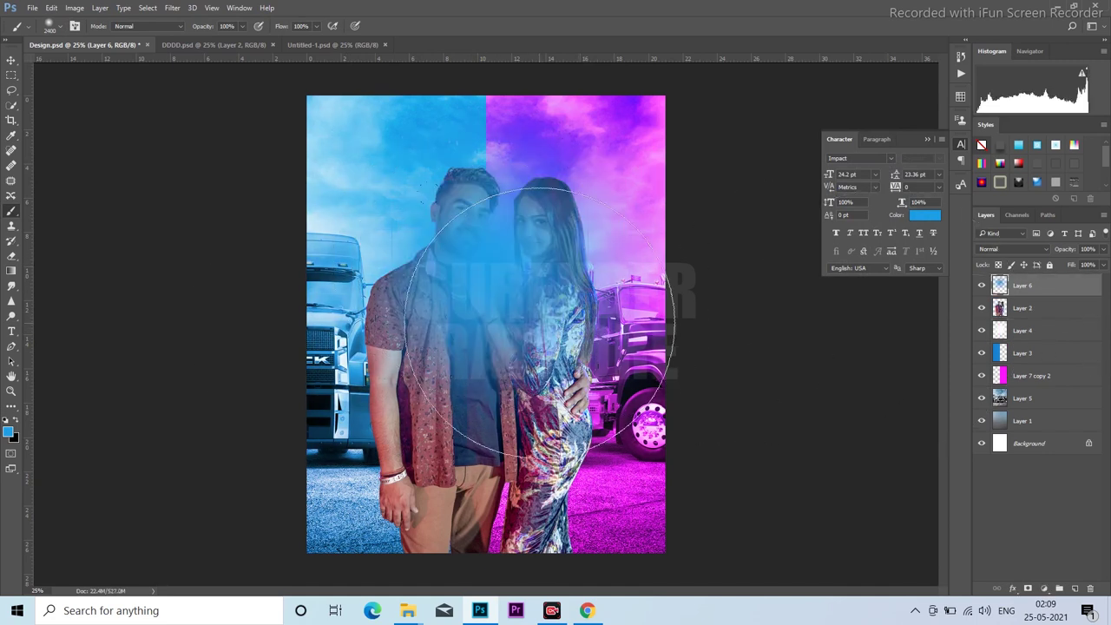
Shift the blue dab up and left and set Layer 6 to Hard Light blending.
{"action": "key", "text": "v"}
{"action": "left_click_drag", "start_coordinate": [499, 253], "coordinate": [371, 230]}
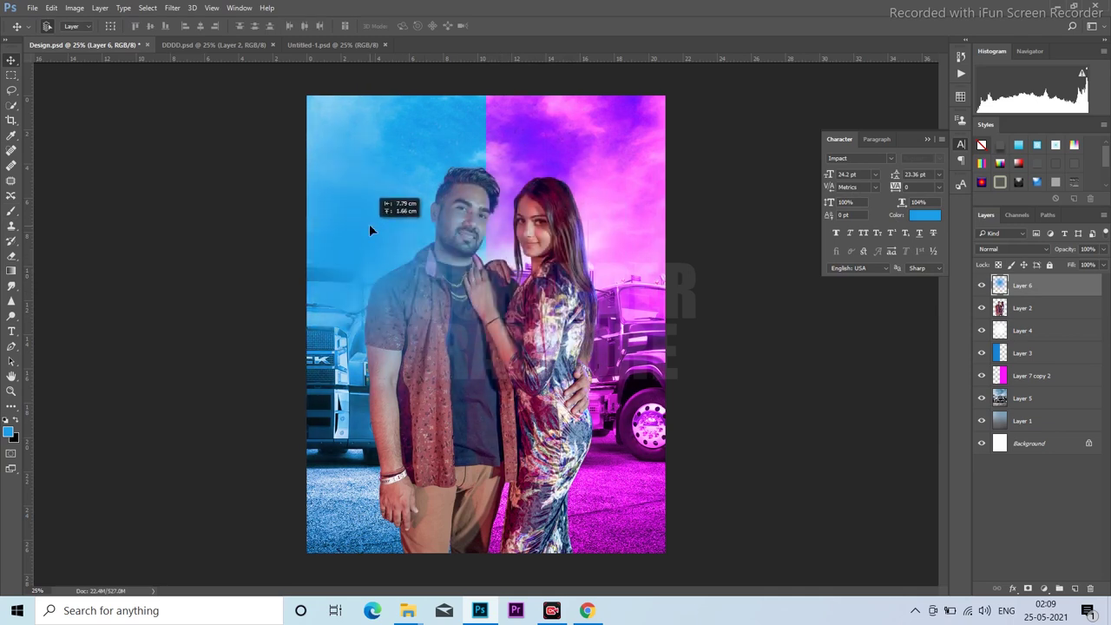
{"action": "left_click_drag", "start_coordinate": [371, 225], "coordinate": [391, 224]}
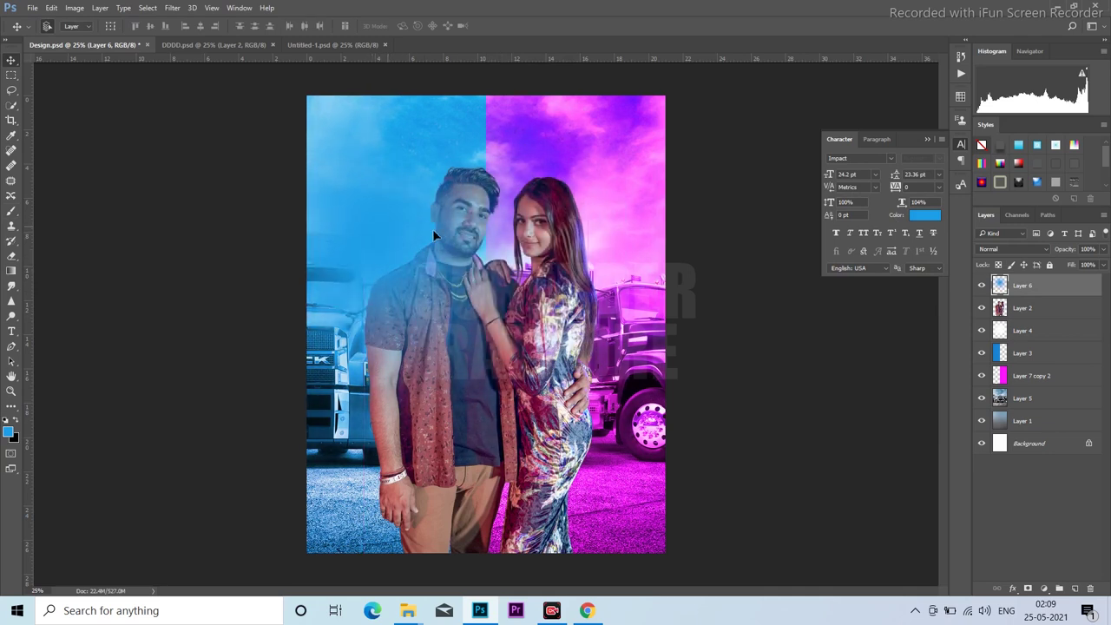
{"action": "left_click", "coordinate": [928, 140]}
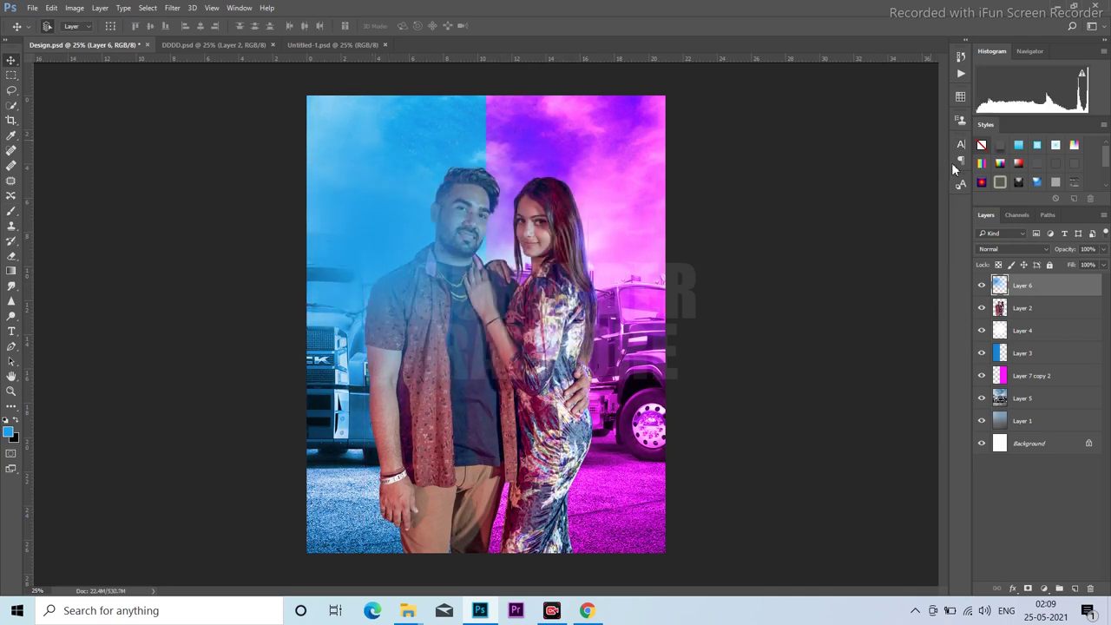
{"action": "left_click", "coordinate": [1015, 252]}
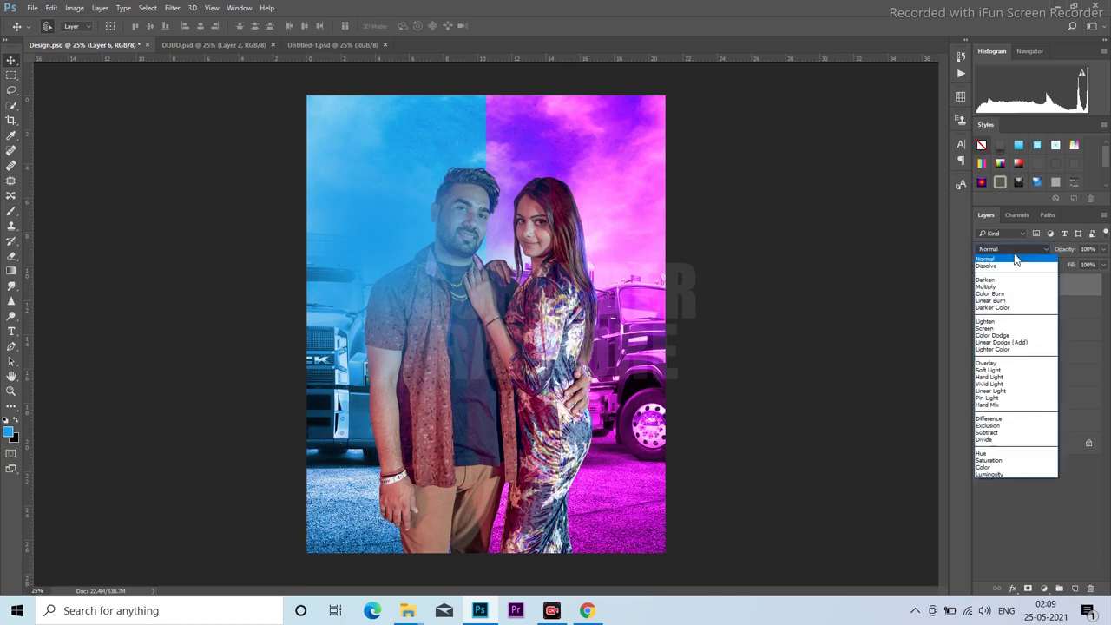
{"action": "left_click", "coordinate": [1012, 360]}
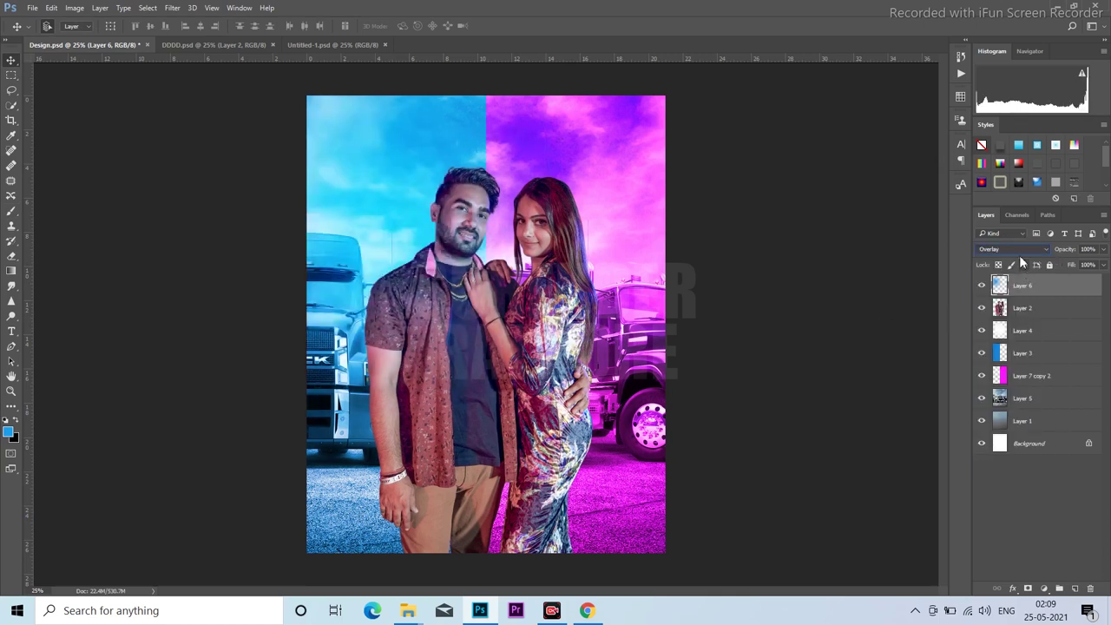
{"action": "scroll", "coordinate": [1018, 255], "scroll_direction": "down", "scroll_amount": 1}
{"action": "scroll", "coordinate": [1019, 255], "scroll_direction": "down", "scroll_amount": 1}
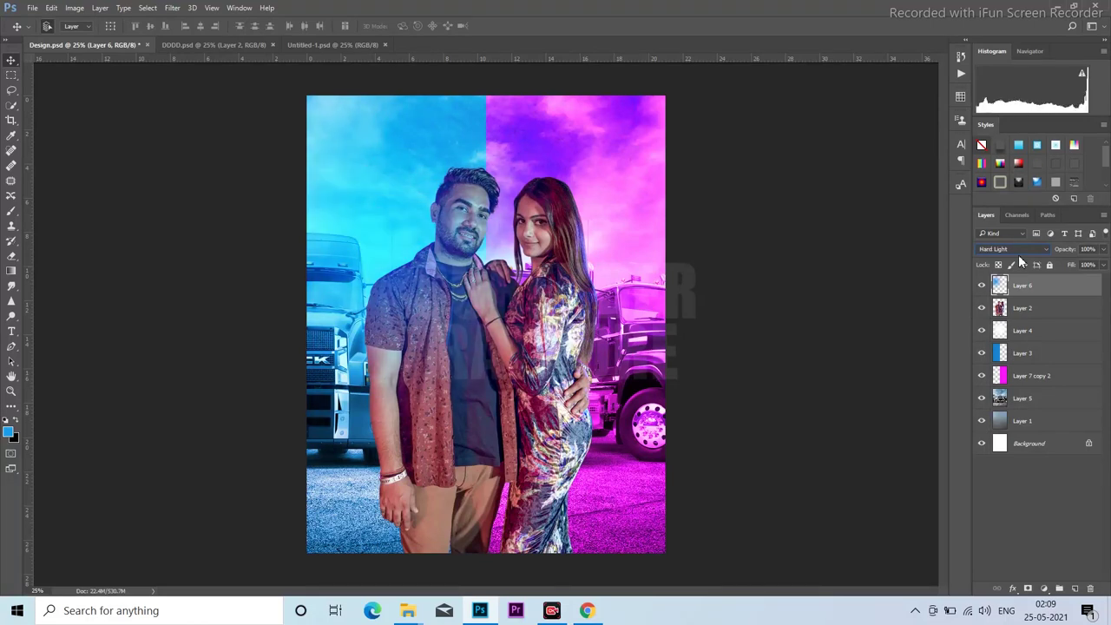
Narrow, enlarge and reposition the blue glow over the man's side.
{"action": "scroll", "coordinate": [1019, 255], "scroll_direction": "up", "scroll_amount": 1}
{"action": "scroll", "coordinate": [1019, 254], "scroll_direction": "down", "scroll_amount": 1}
{"action": "key", "text": "ctrl+t"}
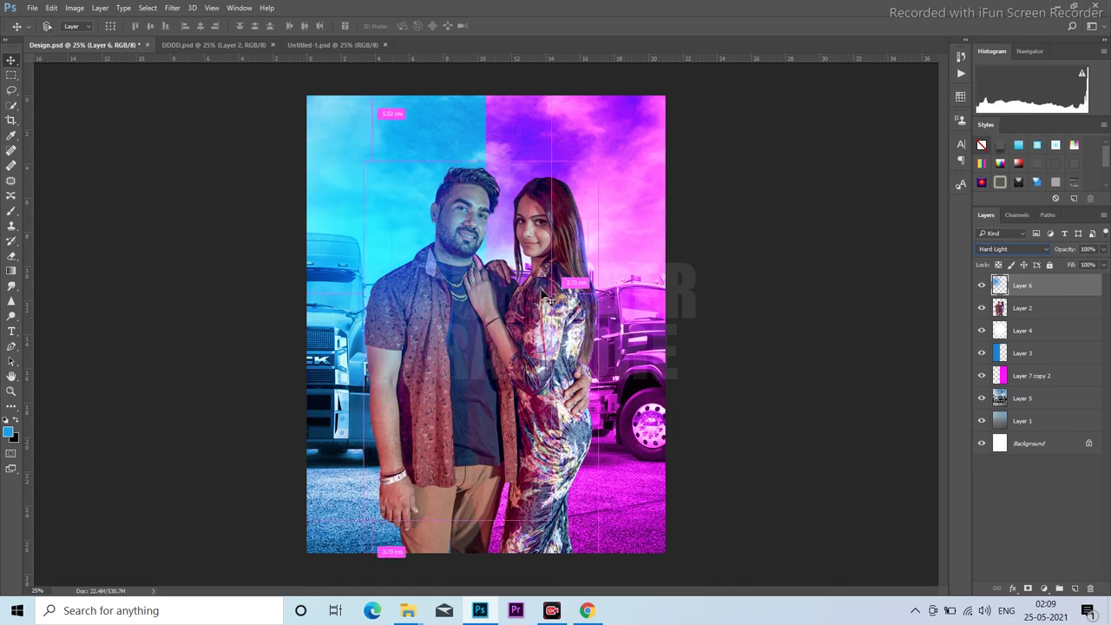
{"action": "left_click_drag", "start_coordinate": [552, 293], "coordinate": [449, 294]}
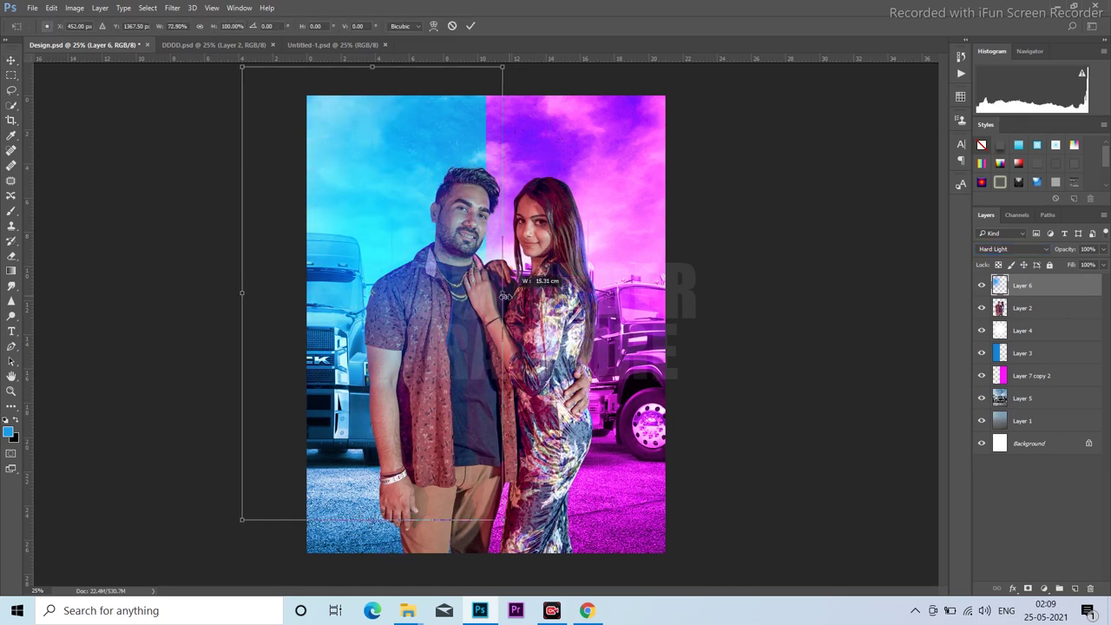
{"action": "left_click_drag", "start_coordinate": [363, 250], "coordinate": [332, 344]}
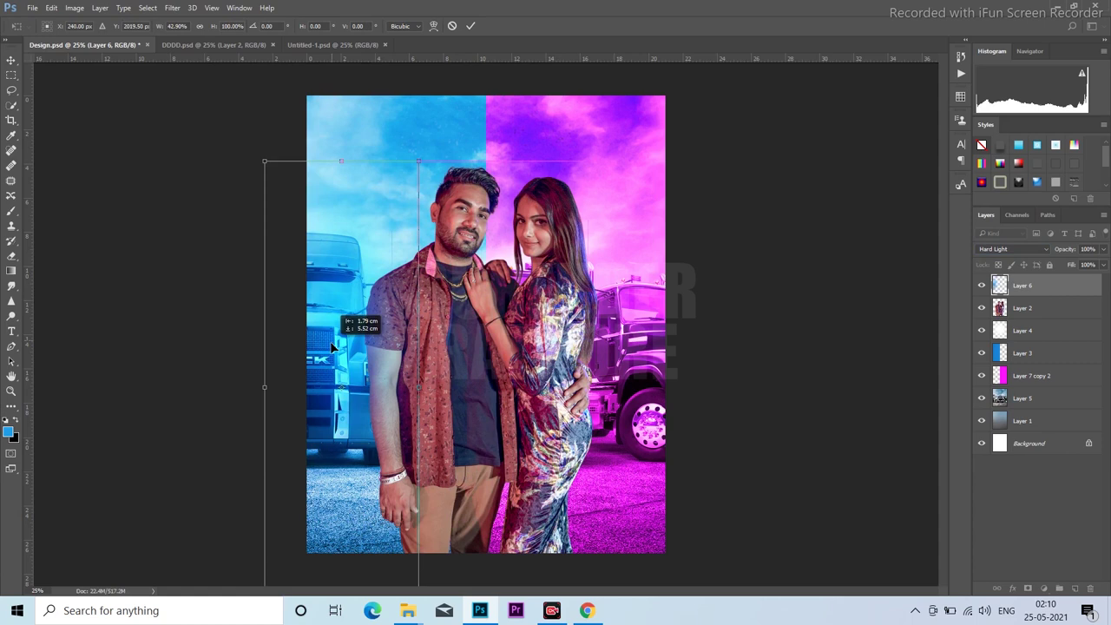
{"action": "left_click_drag", "start_coordinate": [420, 163], "coordinate": [441, 87]}
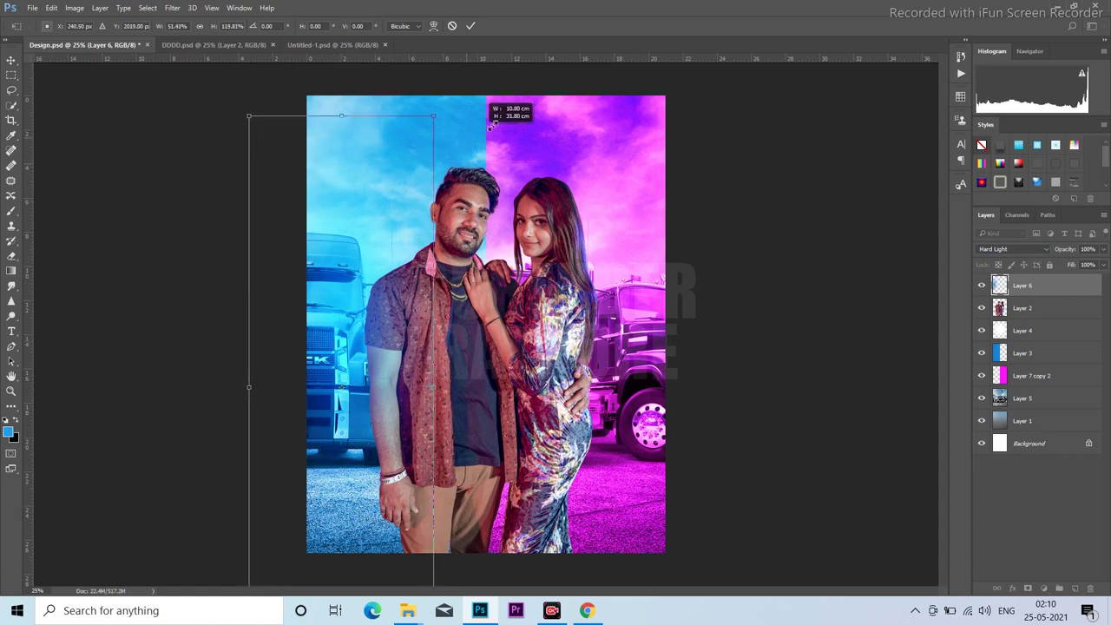
{"action": "mouse_move", "coordinate": [338, 141]}
{"action": "left_mouse_down"}
{"action": "mouse_move", "coordinate": [341, 195]}
{"action": "mouse_move", "coordinate": [382, 153]}
{"action": "left_mouse_up"}
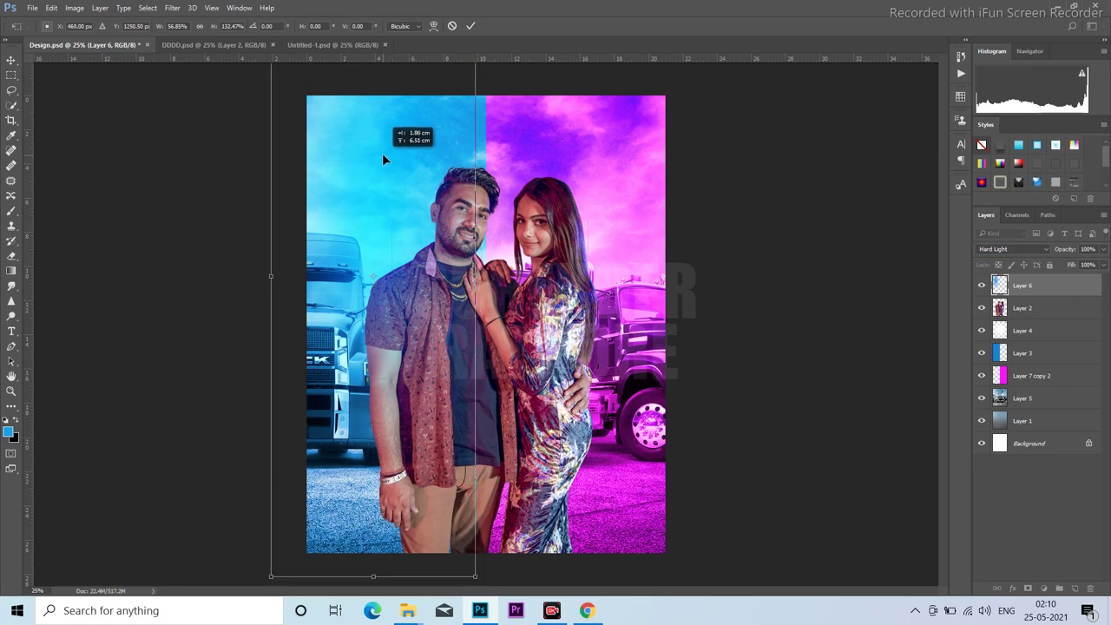
{"action": "key", "text": "Return"}
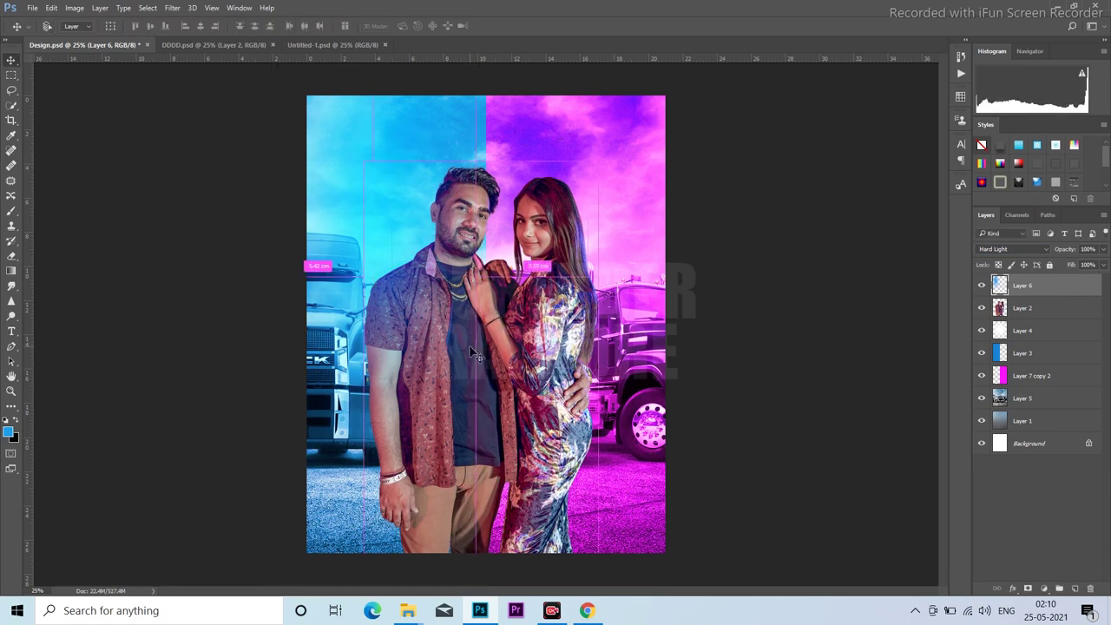
Shorten the glow from the bottom, shift it right, and drag a duplicate further right.
{"action": "key", "text": "ctrl+t"}
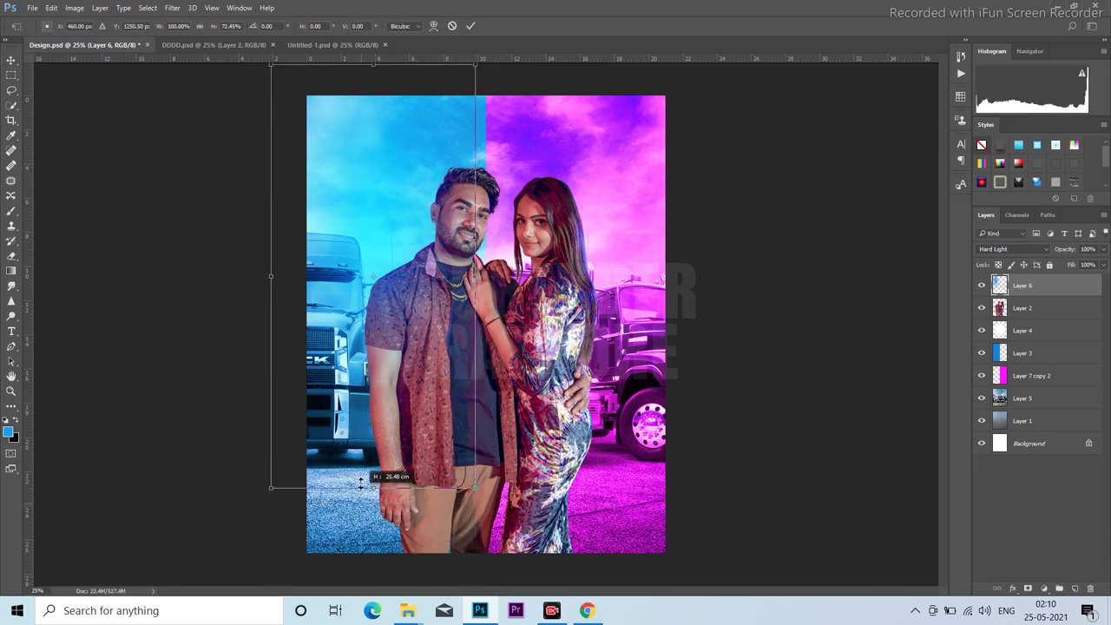
{"action": "left_click_drag", "start_coordinate": [378, 577], "coordinate": [378, 445]}
{"action": "left_click_drag", "start_coordinate": [370, 351], "coordinate": [380, 316]}
{"action": "key", "text": "Return"}
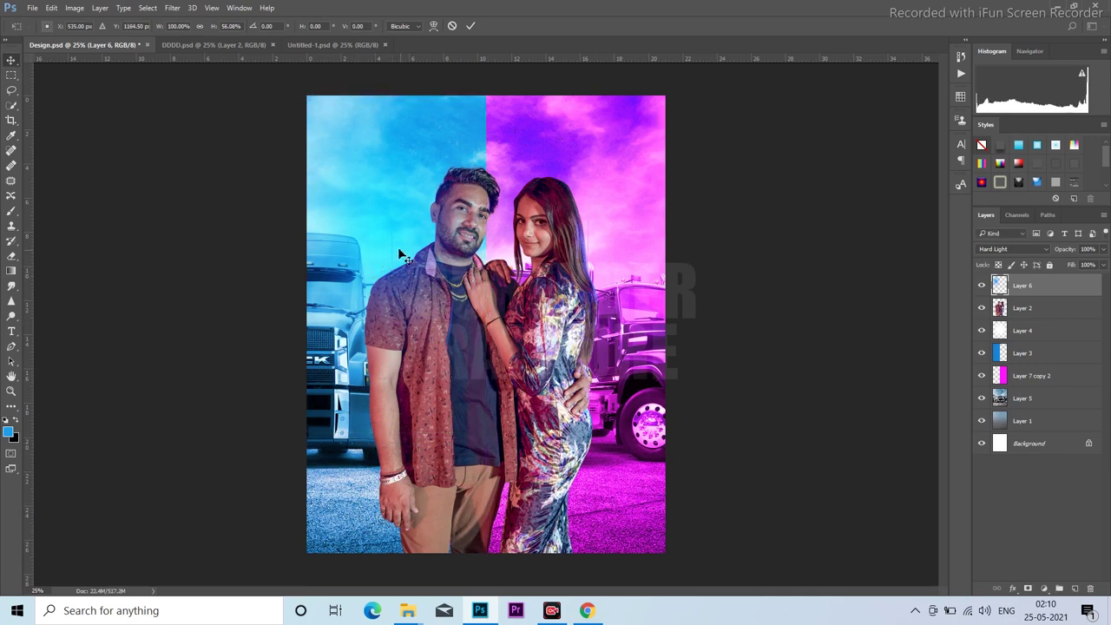
{"action": "mouse_move", "coordinate": [405, 252]}
{"action": "left_mouse_down"}
{"action": "mouse_move", "coordinate": [644, 276]}
{"action": "mouse_move", "coordinate": [738, 254]}
{"action": "left_mouse_up"}
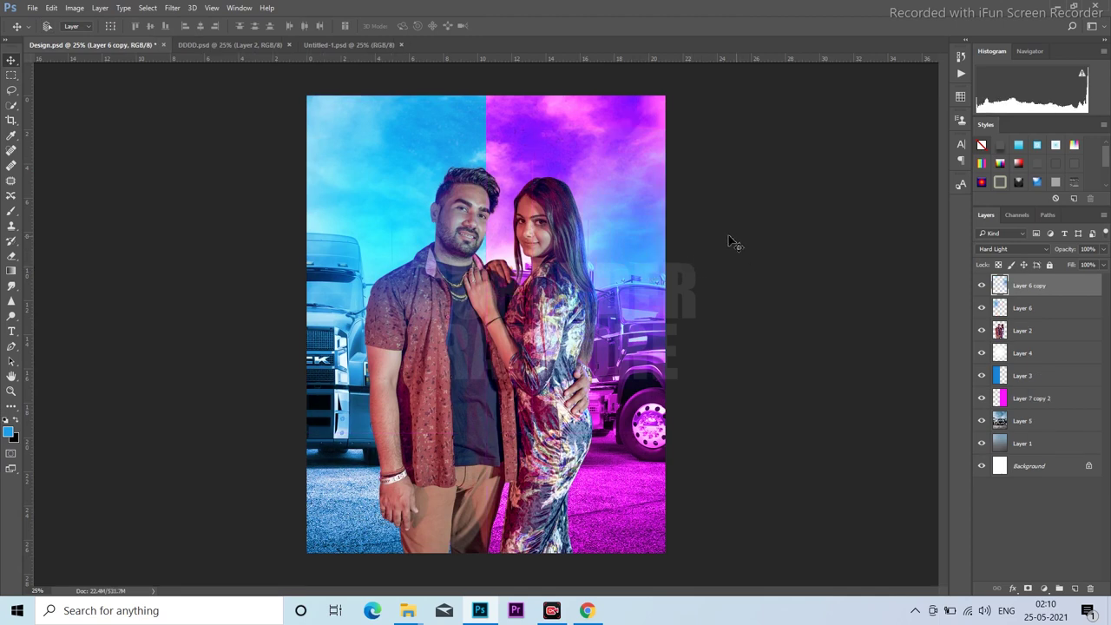
Try a Hue shift of about +12 on the copied glow, then cancel it.
{"action": "key", "text": "ctrl+u"}
{"action": "mouse_move", "coordinate": [814, 286]}
{"action": "left_mouse_down"}
{"action": "mouse_move", "coordinate": [755, 279]}
{"action": "mouse_move", "coordinate": [820, 279]}
{"action": "left_mouse_up"}
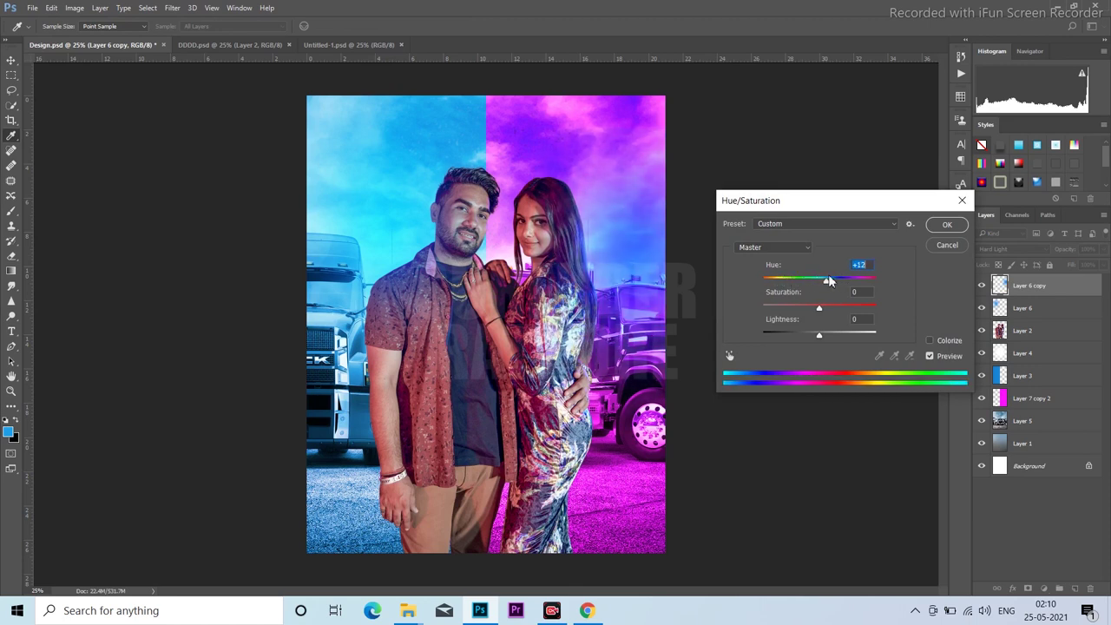
{"action": "left_click_drag", "start_coordinate": [819, 280], "coordinate": [828, 278]}
{"action": "left_click", "coordinate": [941, 246]}
Delete Layer 6 copy and add a new empty Layer 7 at the top.
{"action": "key", "text": "v"}
{"action": "left_click_drag", "start_coordinate": [639, 275], "coordinate": [648, 294]}
{"action": "key", "text": "Delete"}
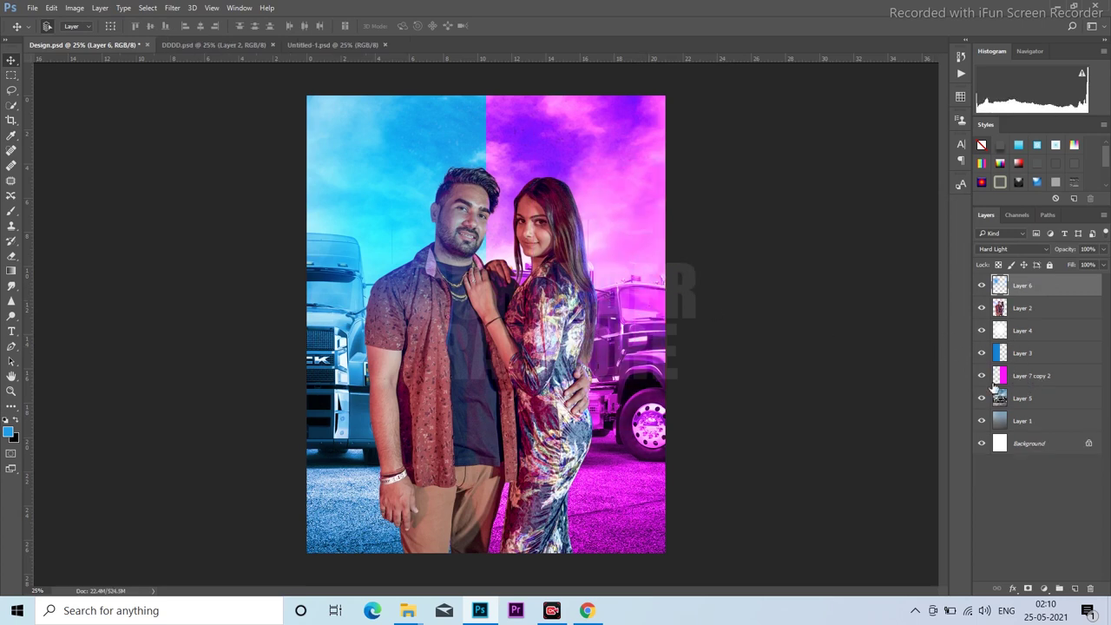
{"action": "left_click", "coordinate": [1075, 589]}
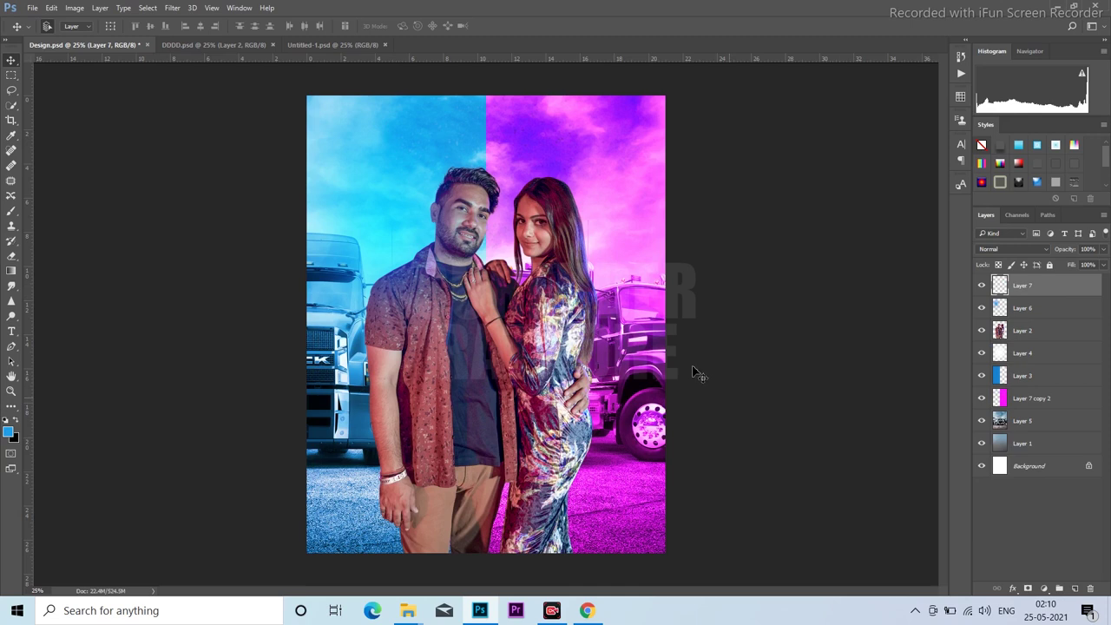
Sample a pink from the poster's right side as foreground colour and shrink the brush.
{"action": "left_click", "coordinate": [9, 431]}
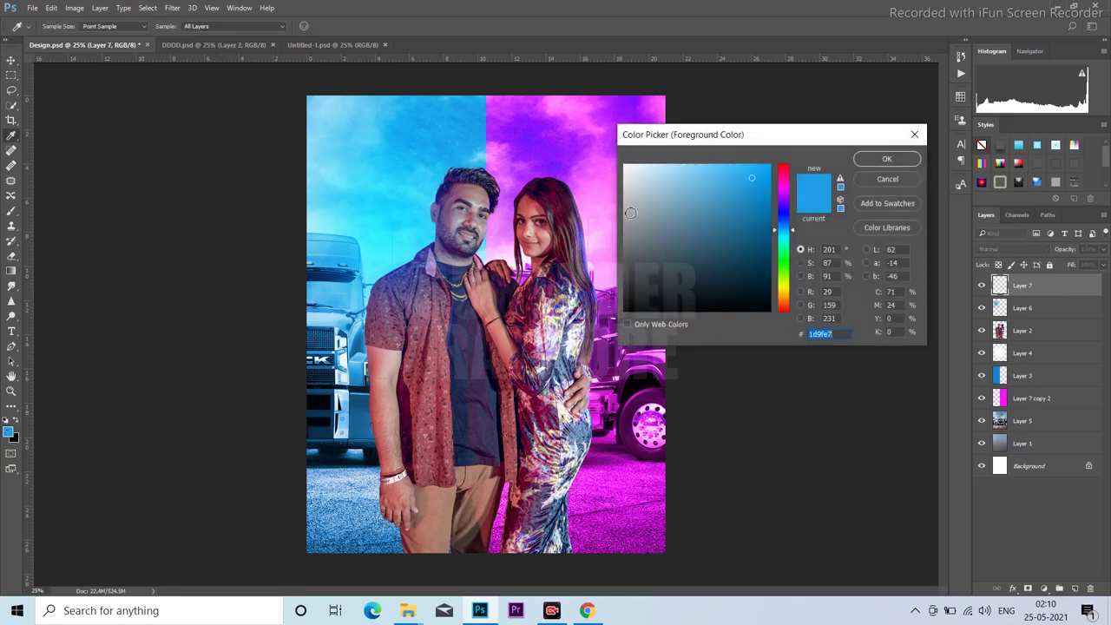
{"action": "left_click", "coordinate": [610, 163]}
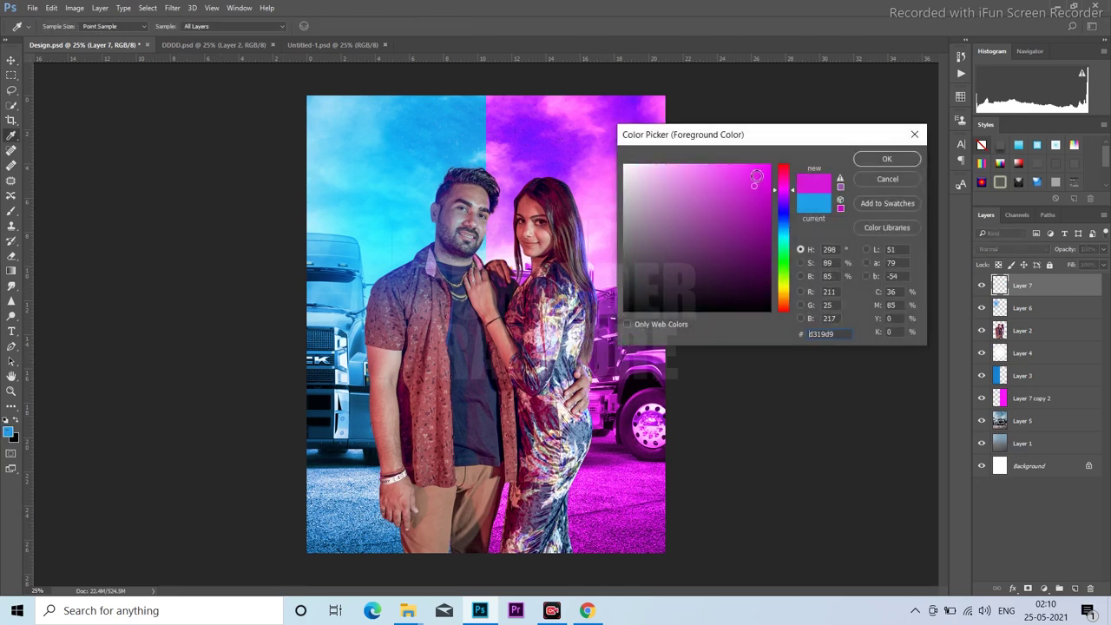
{"action": "left_click", "coordinate": [887, 159]}
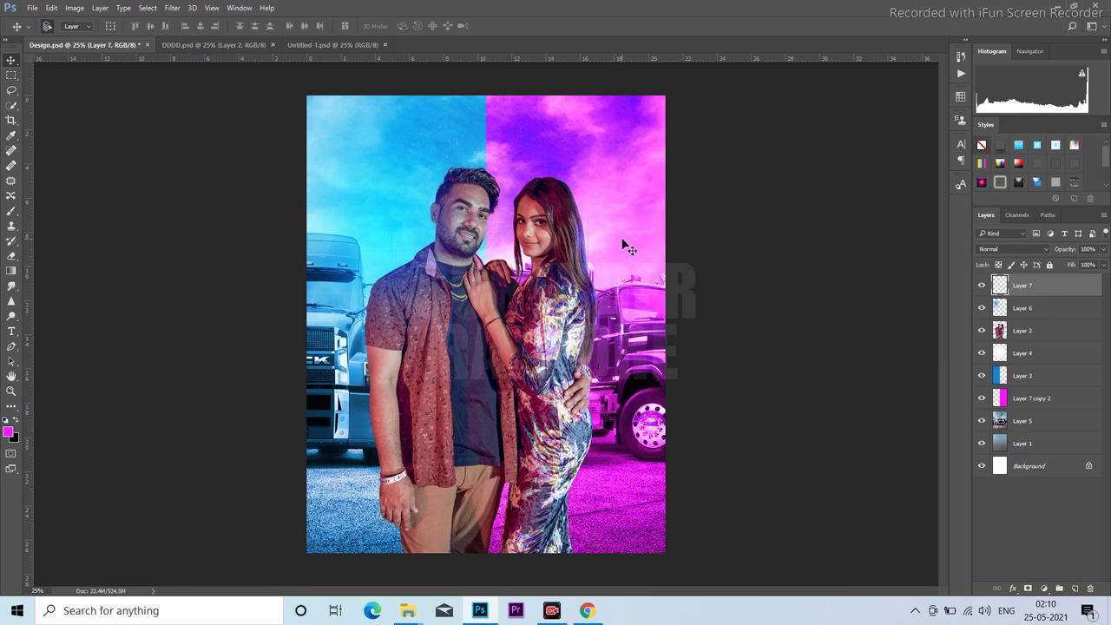
{"action": "key", "text": "b"}
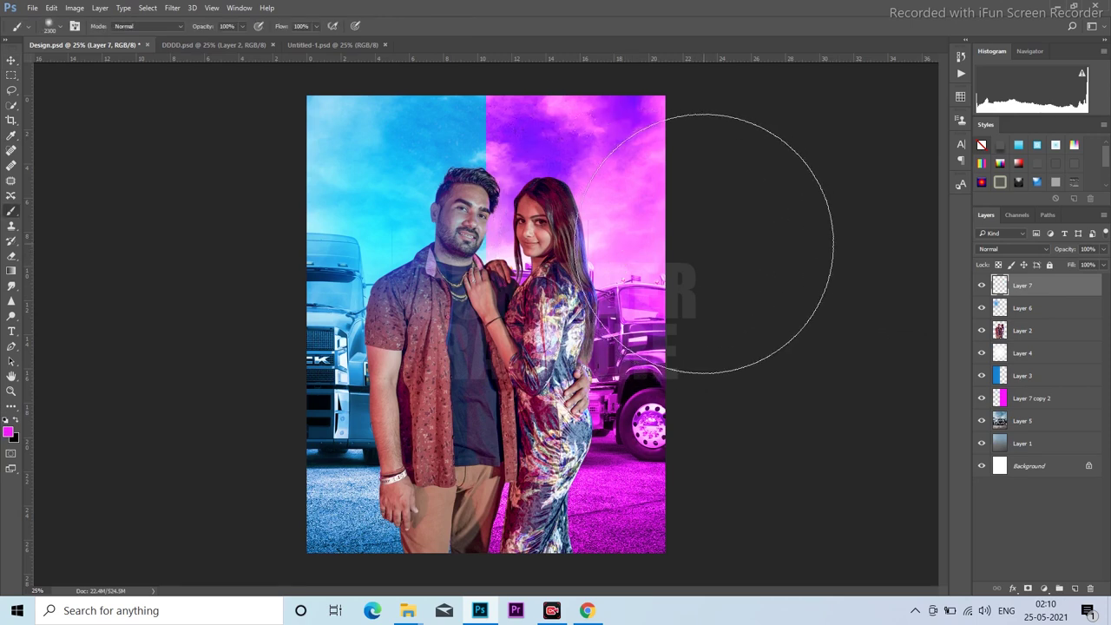
{"action": "key", "text": "bracketleft"}
{"action": "key", "text": "bracketleft"}
{"action": "key", "text": "bracketleft"}
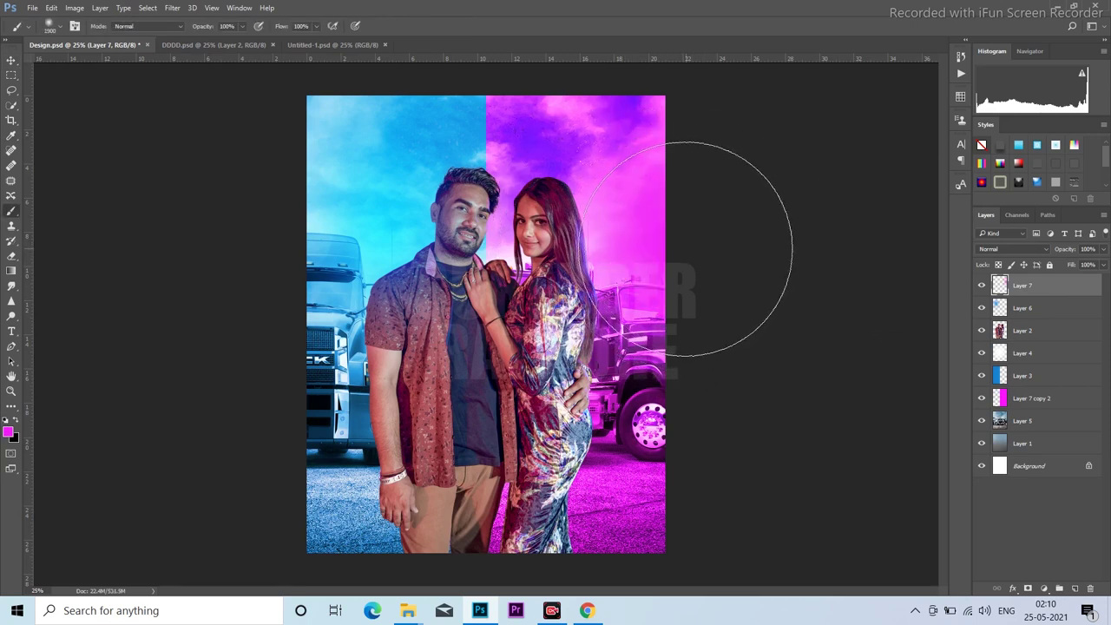
Blend Layer 7 in Soft Light mode after trying Hard Light, then view the whole poster.
{"action": "left_click", "coordinate": [1004, 249]}
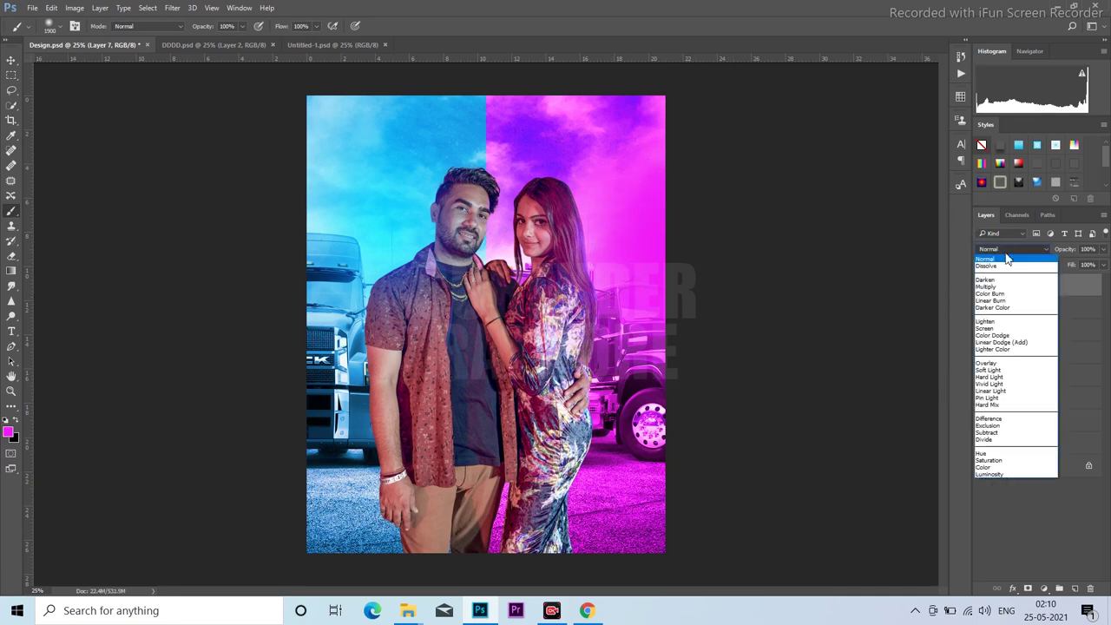
{"action": "left_click", "coordinate": [1003, 379]}
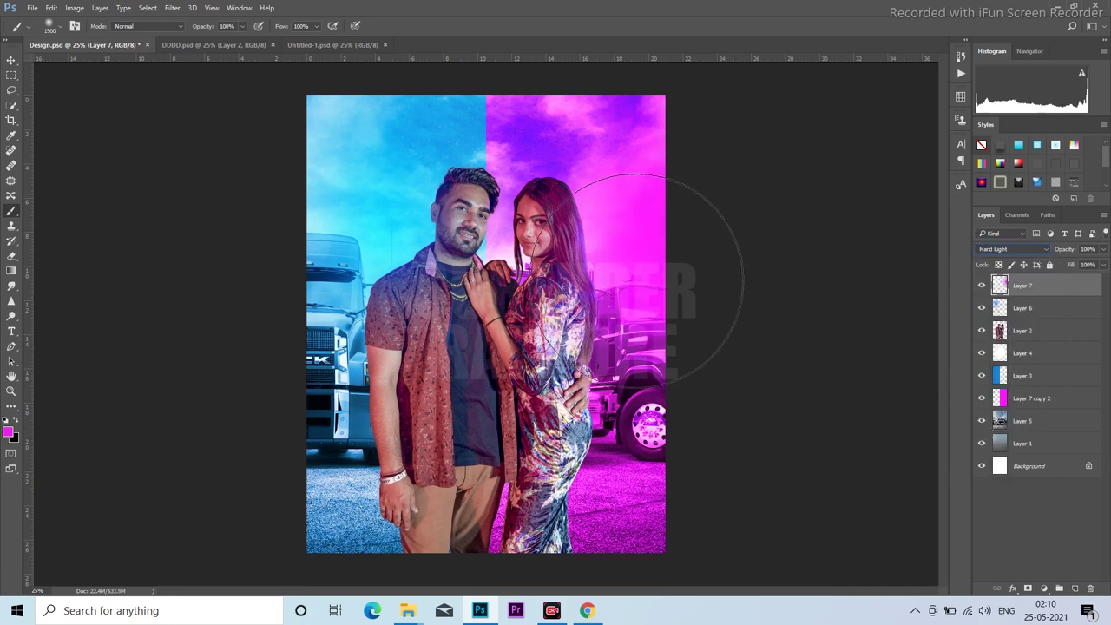
{"action": "left_click", "coordinate": [1008, 248]}
{"action": "left_click", "coordinate": [998, 371]}
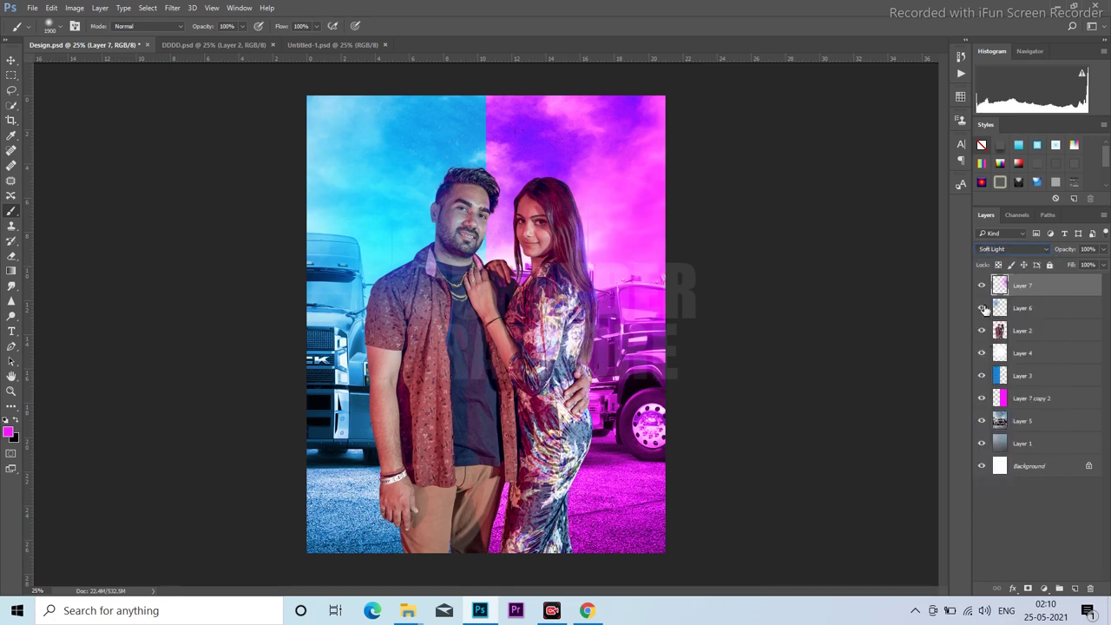
{"action": "left_click", "coordinate": [605, 248], "text": "alt"}
{"action": "left_click", "coordinate": [650, 248], "text": "alt"}
{"action": "left_click", "coordinate": [582, 266]}
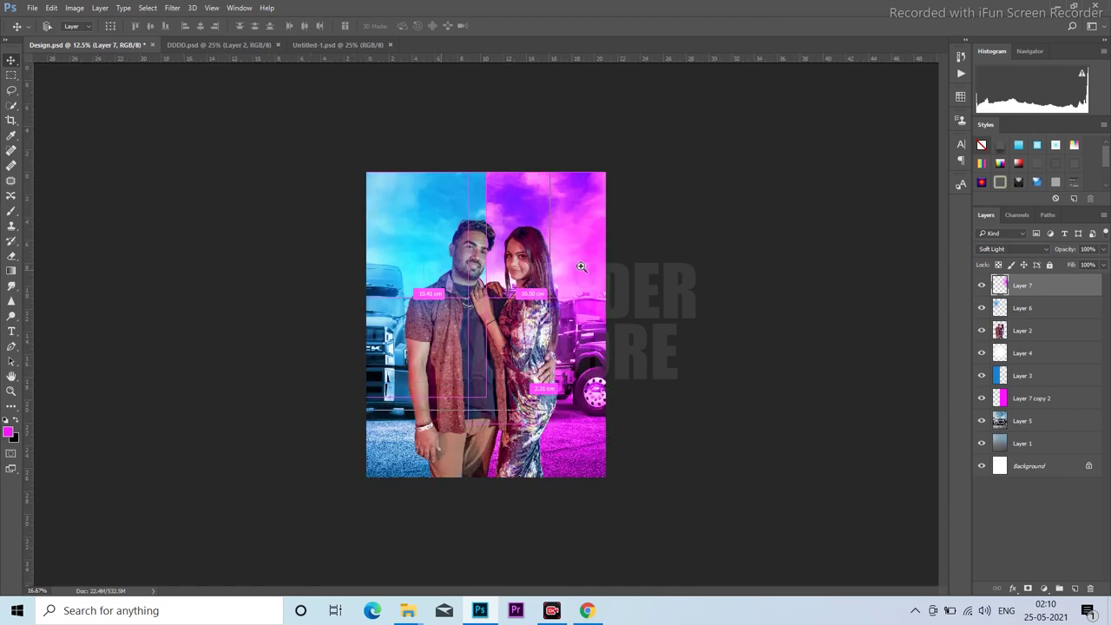
Select Layer 6 and save Design.psd.
{"action": "left_click", "coordinate": [582, 267]}
{"action": "key", "text": "ctrl+s"}
{"action": "left_click", "coordinate": [429, 217], "text": "ctrl"}
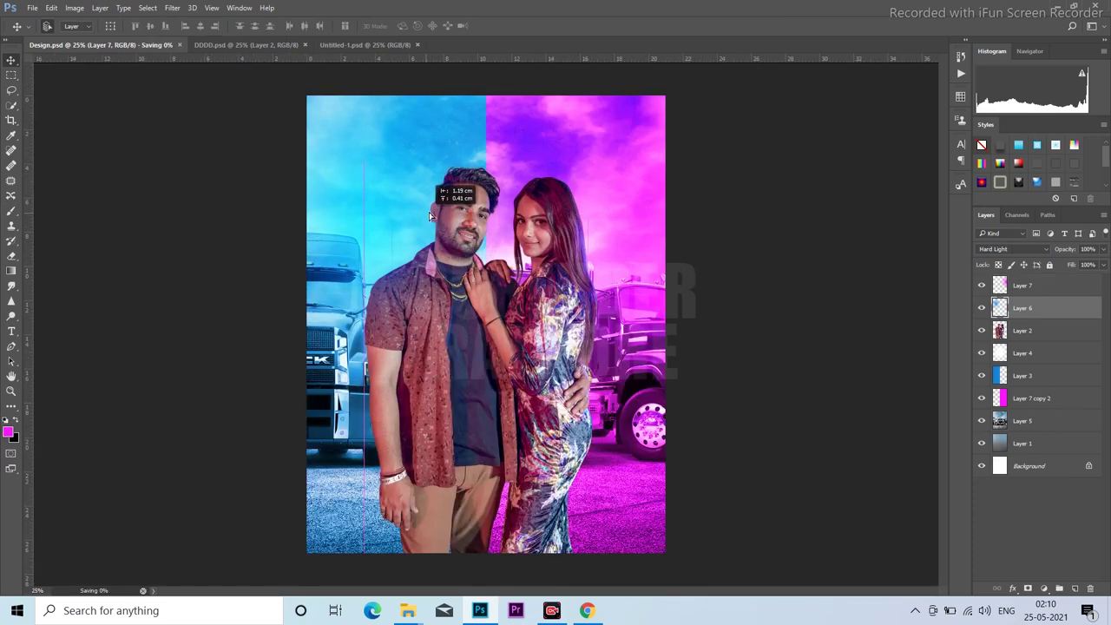
{"action": "left_click", "coordinate": [622, 313], "text": "alt"}
{"action": "left_click", "coordinate": [621, 314], "text": "alt"}
{"action": "left_click", "coordinate": [482, 276]}
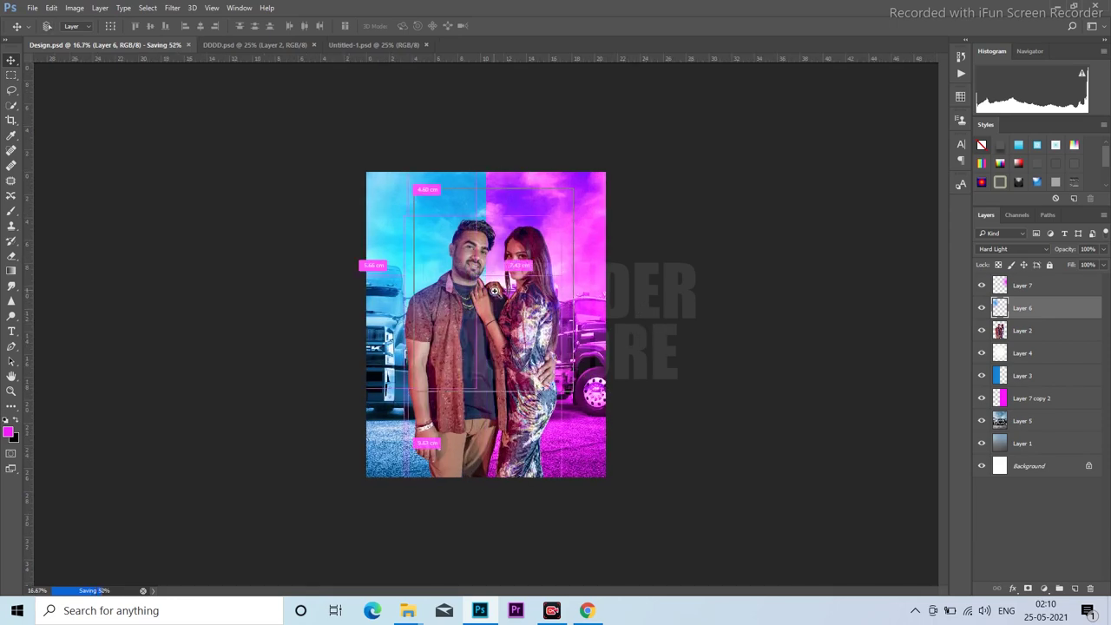
Zoom around the poster, then select Layer 5, the truck background.
{"action": "left_click", "coordinate": [494, 290]}
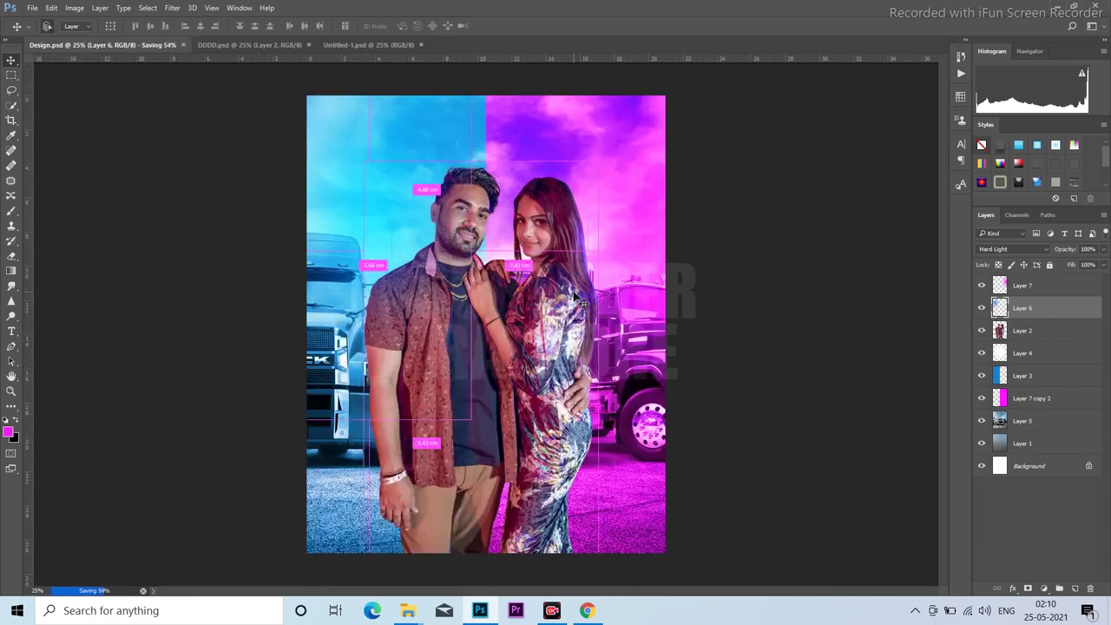
{"action": "left_click", "coordinate": [466, 341]}
{"action": "left_click", "coordinate": [471, 330], "text": "alt"}
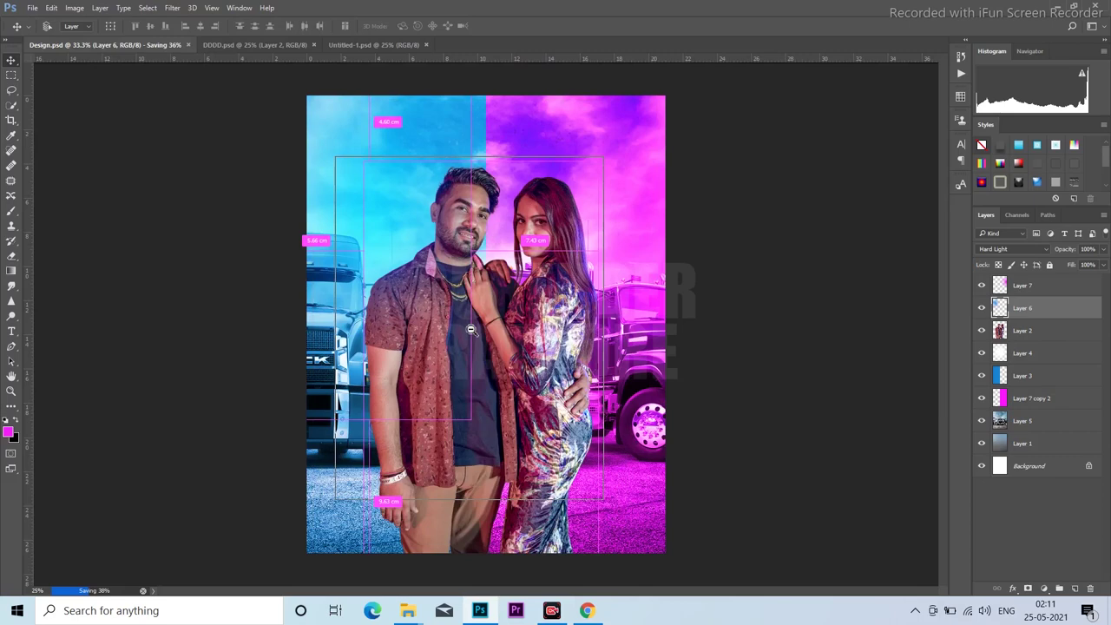
{"action": "left_click", "coordinate": [471, 330], "text": "alt"}
{"action": "left_click", "coordinate": [597, 382]}
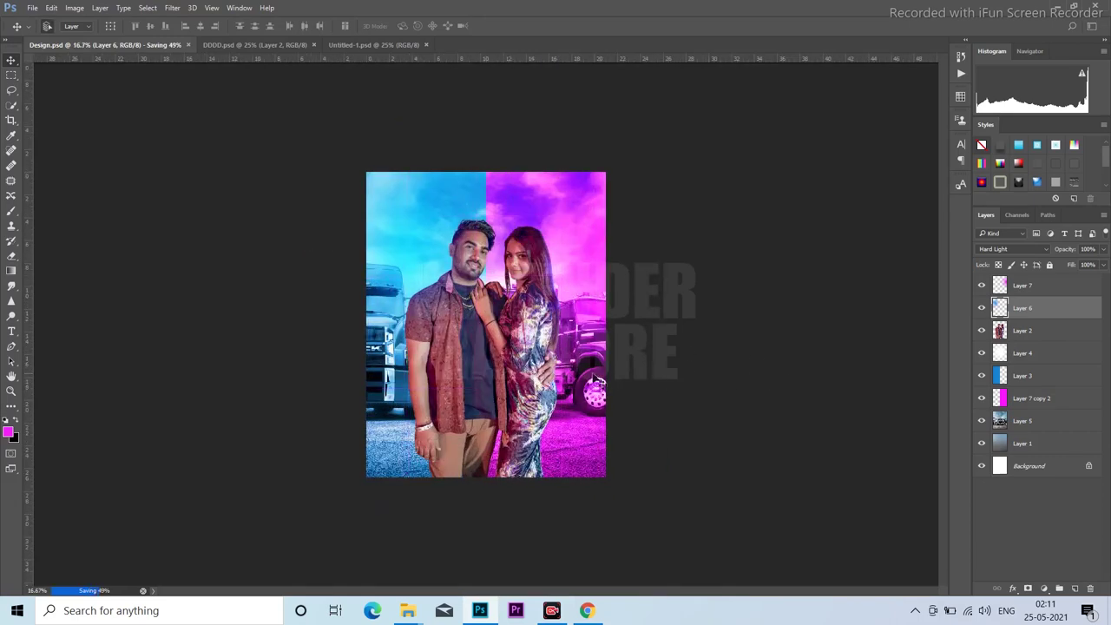
{"action": "left_click", "coordinate": [530, 356], "text": "ctrl"}
{"action": "key", "text": "ctrl+plus"}
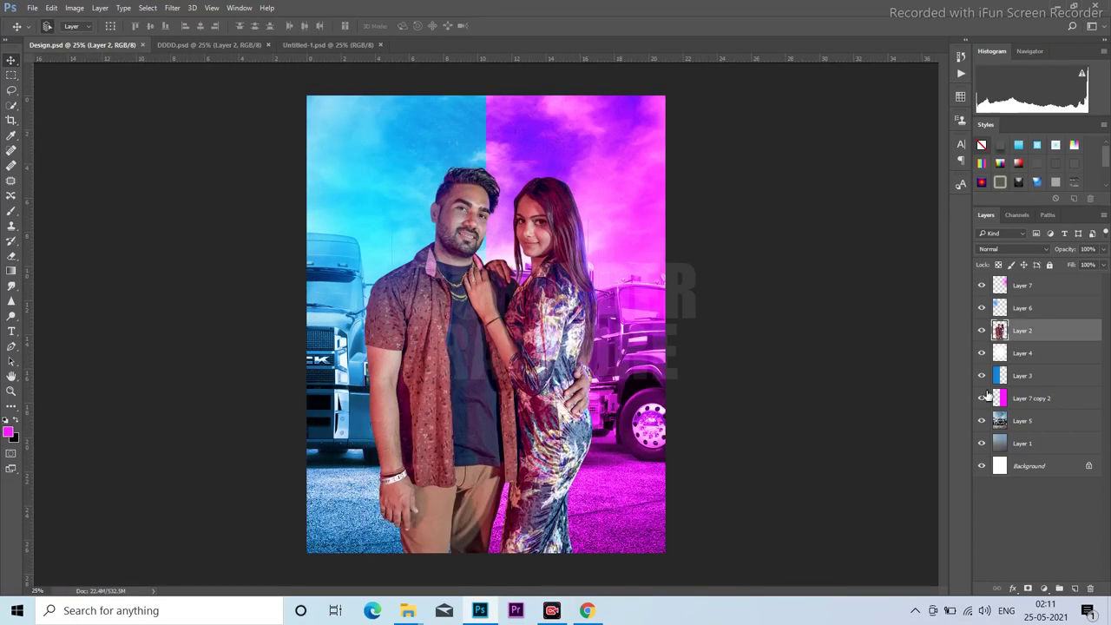
{"action": "left_click", "coordinate": [1012, 425]}
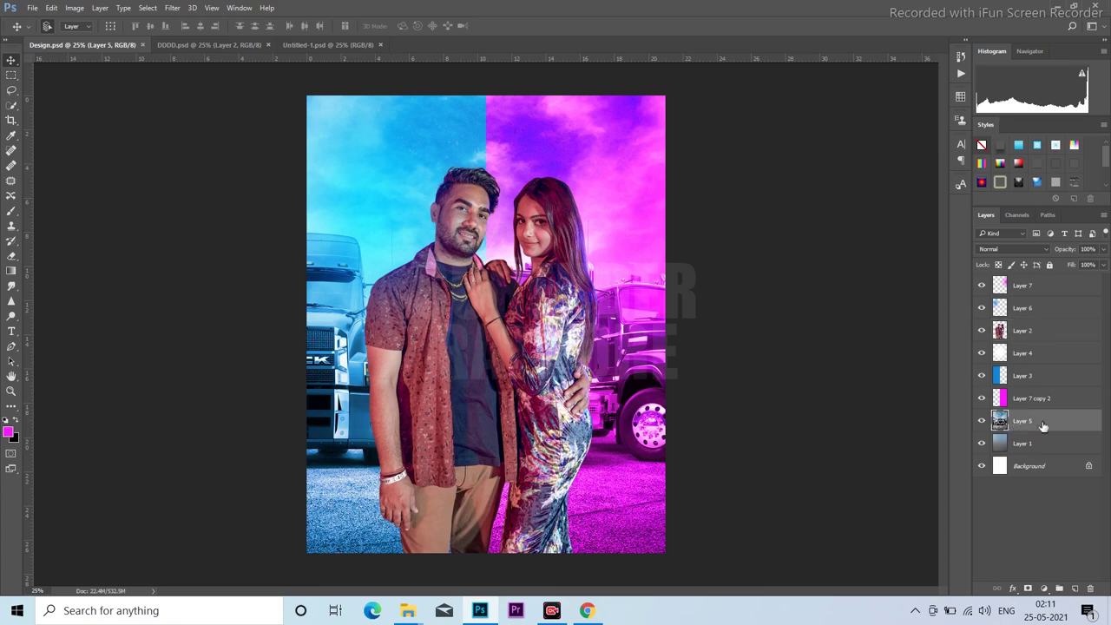
Apply a Gaussian Blur of about 4.6 pixels to the Layer 5 truck background.
{"action": "left_click", "coordinate": [172, 8]}
{"action": "mouse_move", "coordinate": [181, 167]}
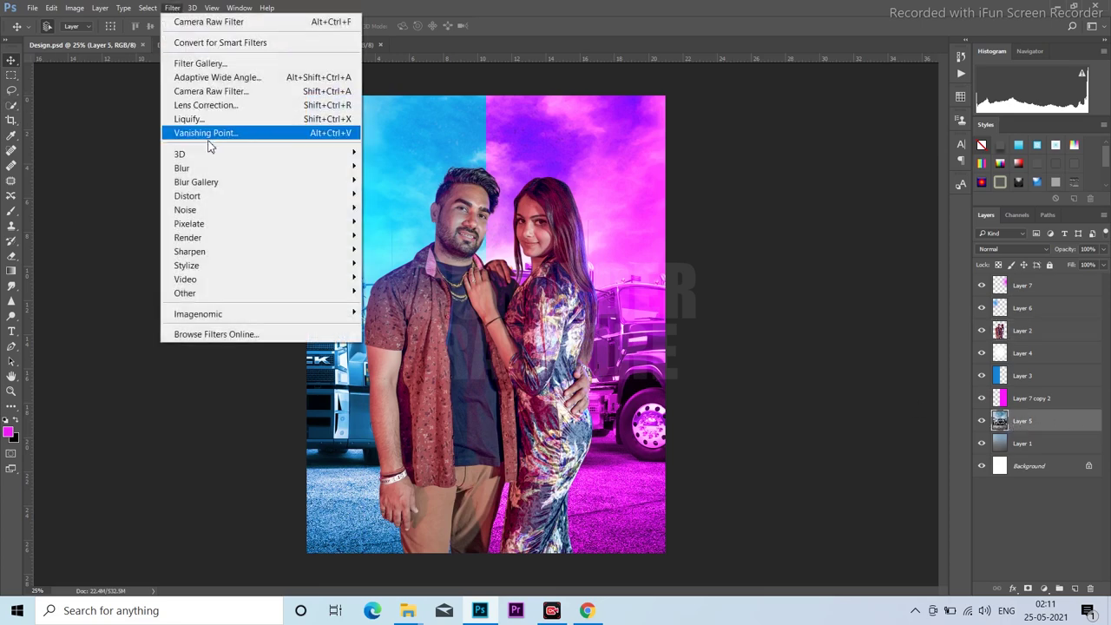
{"action": "left_click", "coordinate": [421, 224]}
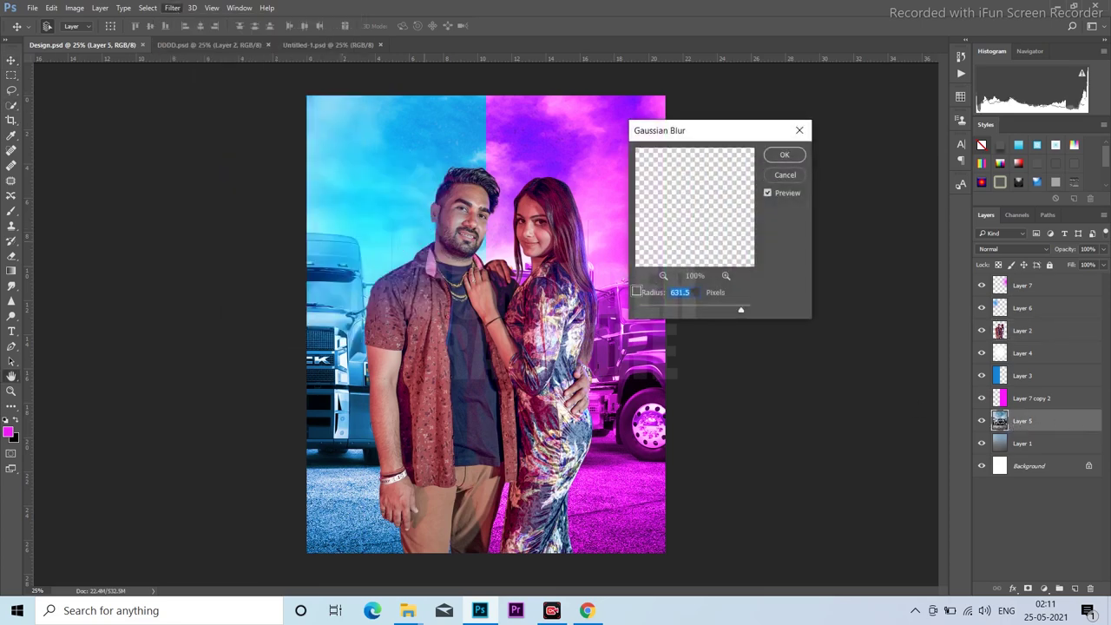
{"action": "left_click_drag", "start_coordinate": [657, 314], "coordinate": [664, 314]}
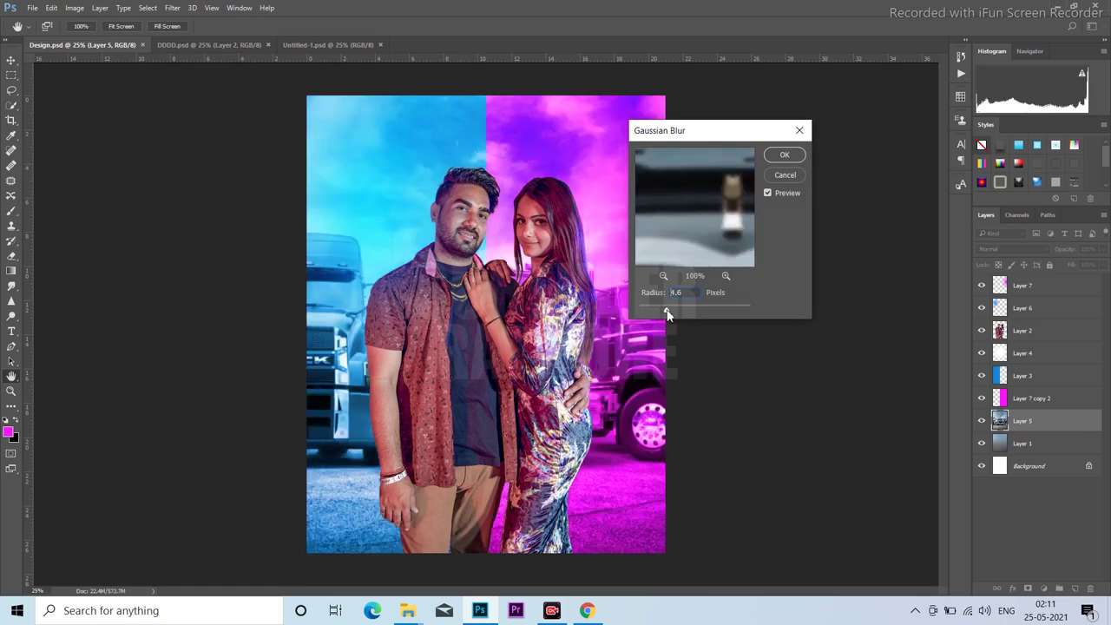
{"action": "left_click", "coordinate": [784, 156]}
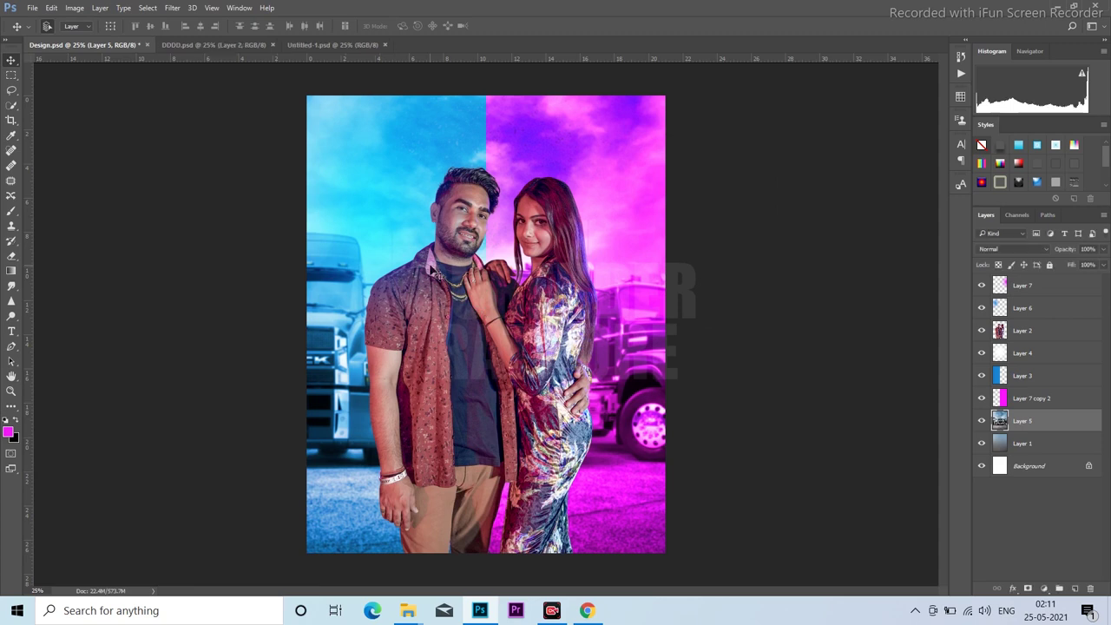
{"action": "left_click", "coordinate": [432, 263], "text": "alt"}
{"action": "left_click", "coordinate": [432, 263], "text": "alt"}
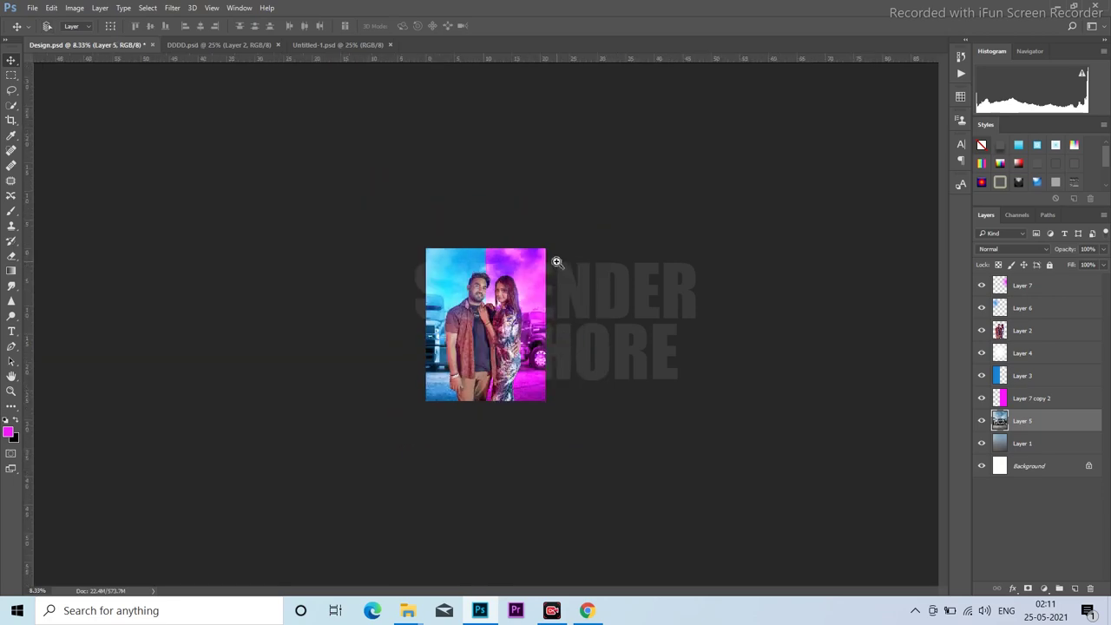
Save the document and select Layer 2, the couple layer, zoomed in on the faces.
{"action": "left_click", "coordinate": [557, 262], "text": "ctrl"}
{"action": "left_click", "coordinate": [557, 261], "text": "ctrl"}
{"action": "left_click", "coordinate": [540, 268], "text": "ctrl"}
{"action": "key", "text": "ctrl+s"}
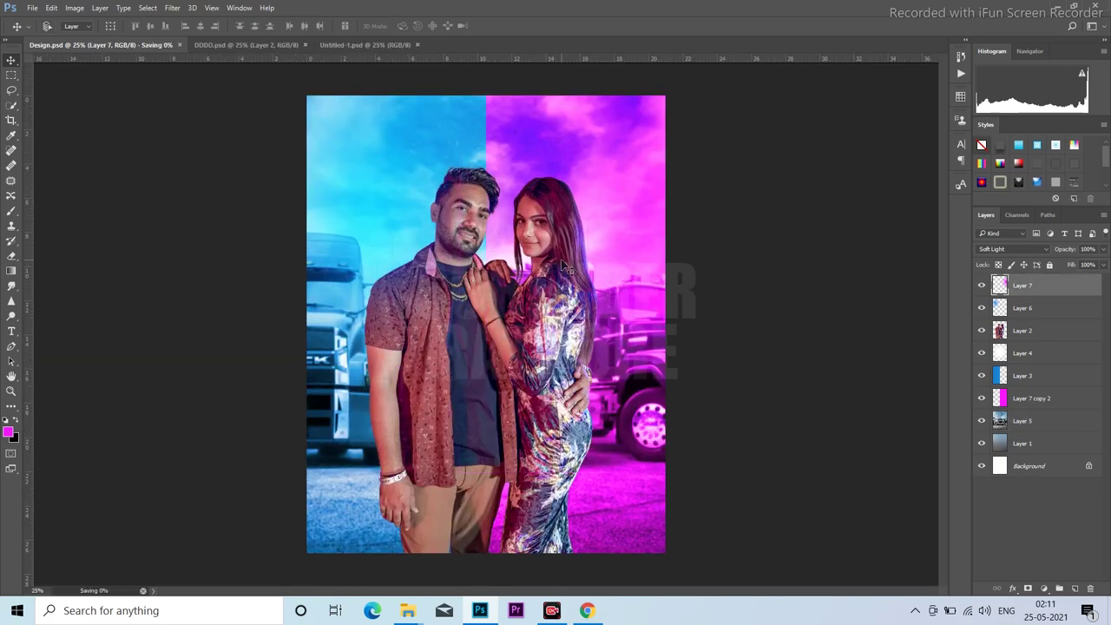
{"action": "left_click", "coordinate": [473, 198], "text": "ctrl"}
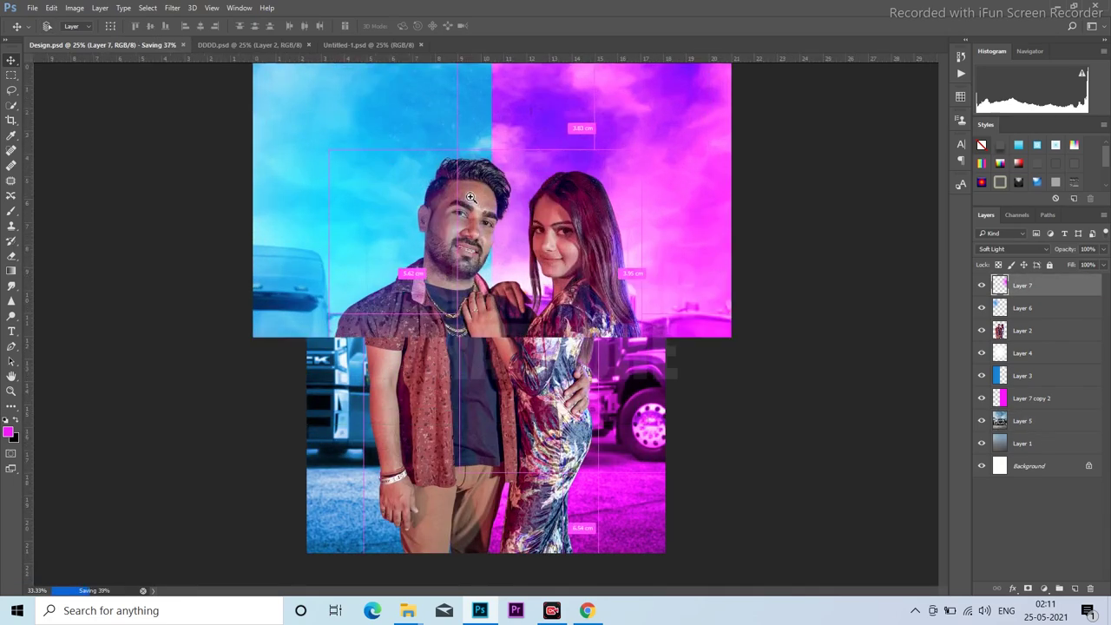
{"action": "left_click", "coordinate": [476, 197], "text": "ctrl"}
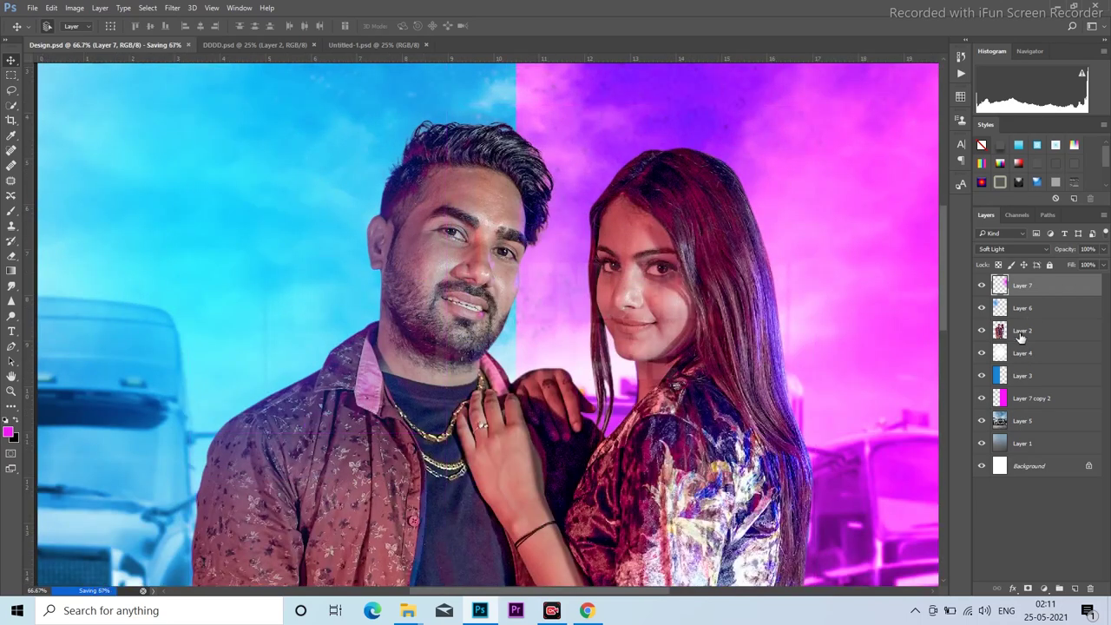
{"action": "left_click", "coordinate": [792, 342], "text": "ctrl"}
{"action": "left_click", "coordinate": [566, 257], "text": "ctrl"}
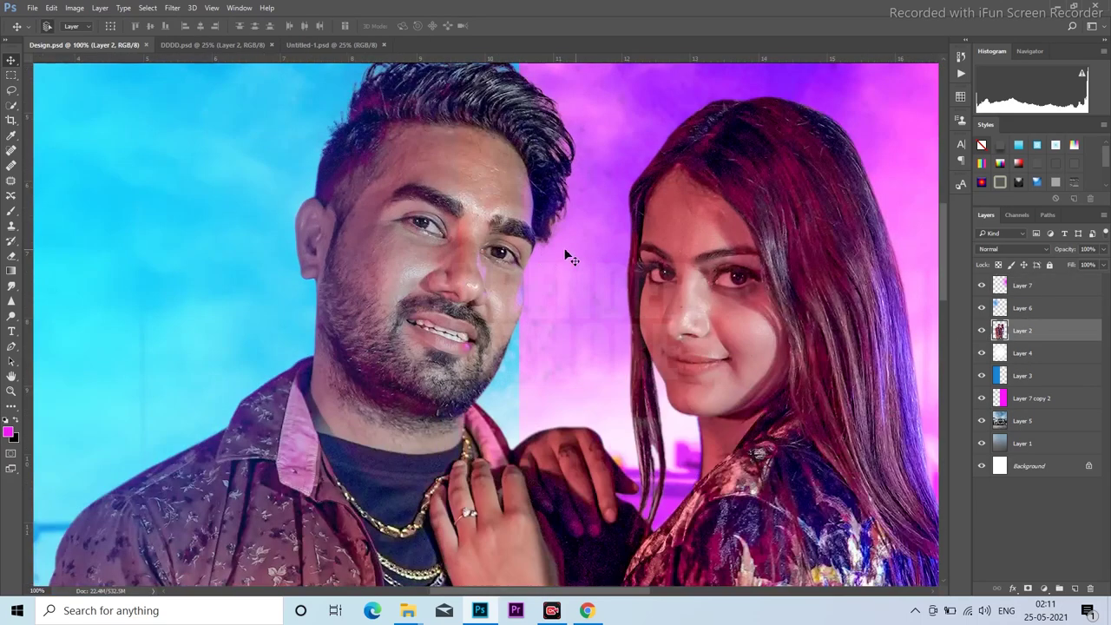
With the 10% Blur tool, smooth the man's cheek, brow, inner eye and nose bridge.
{"action": "key", "text": "r"}
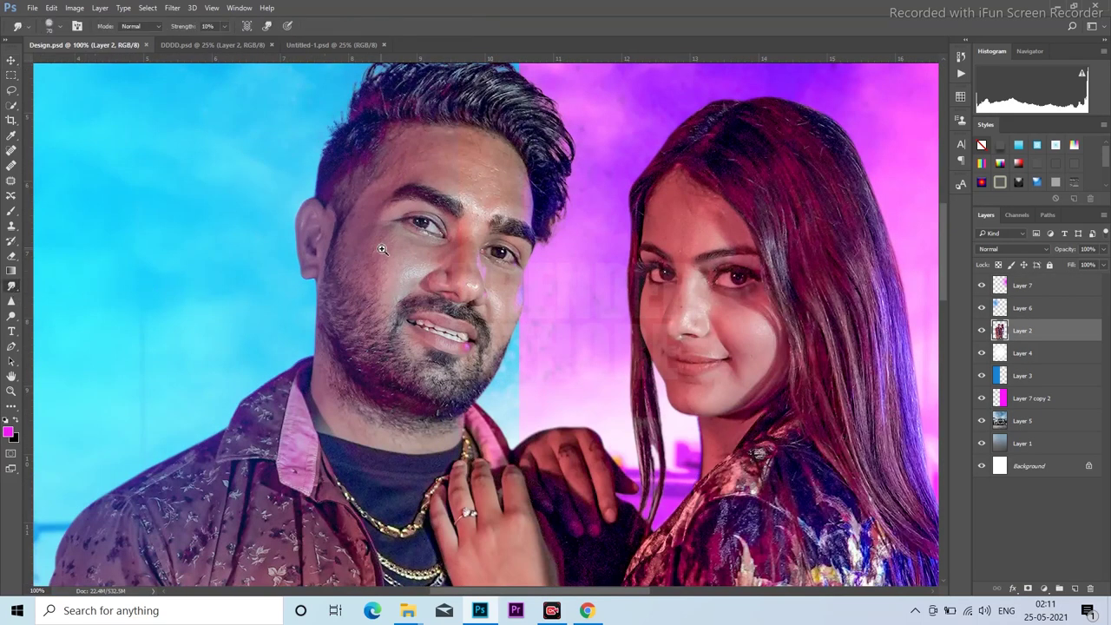
{"action": "left_click", "coordinate": [382, 250], "text": "ctrl"}
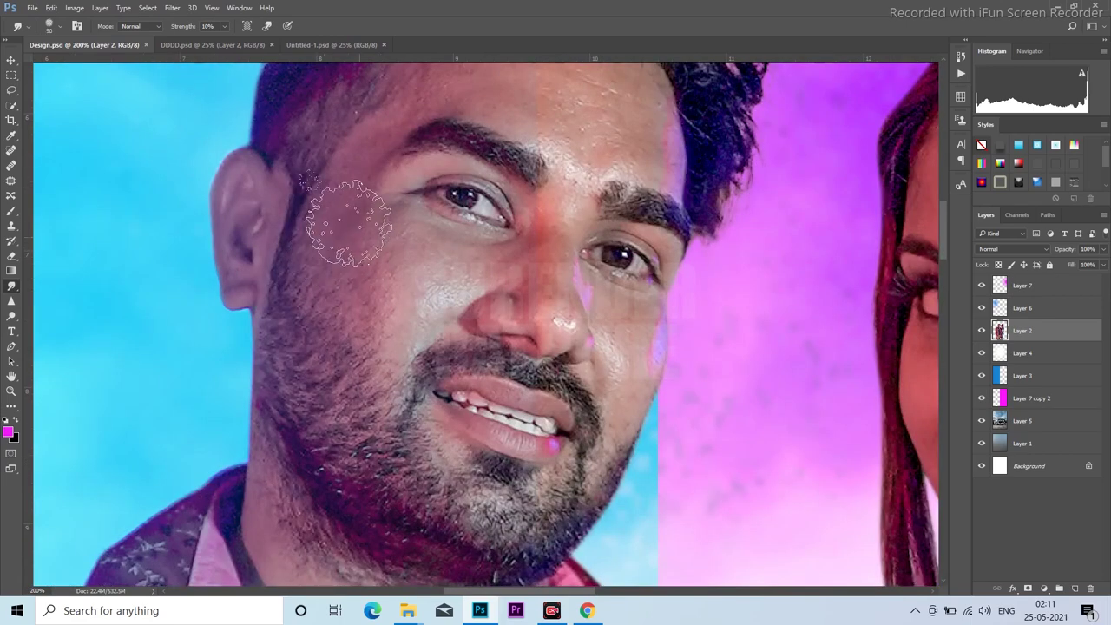
{"action": "key", "text": "bracketright"}
{"action": "key", "text": "bracketright"}
{"action": "key", "text": "bracketright"}
{"action": "left_click_drag", "start_coordinate": [378, 249], "coordinate": [352, 230]}
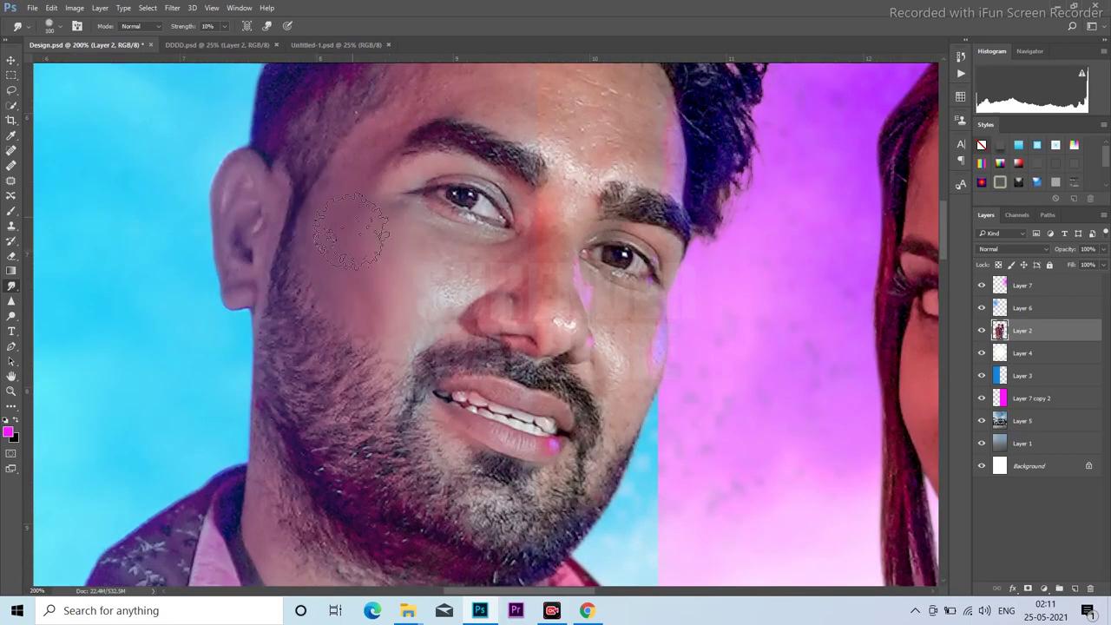
{"action": "key", "text": "bracketleft"}
{"action": "key", "text": "bracketleft"}
{"action": "key", "text": "bracketleft"}
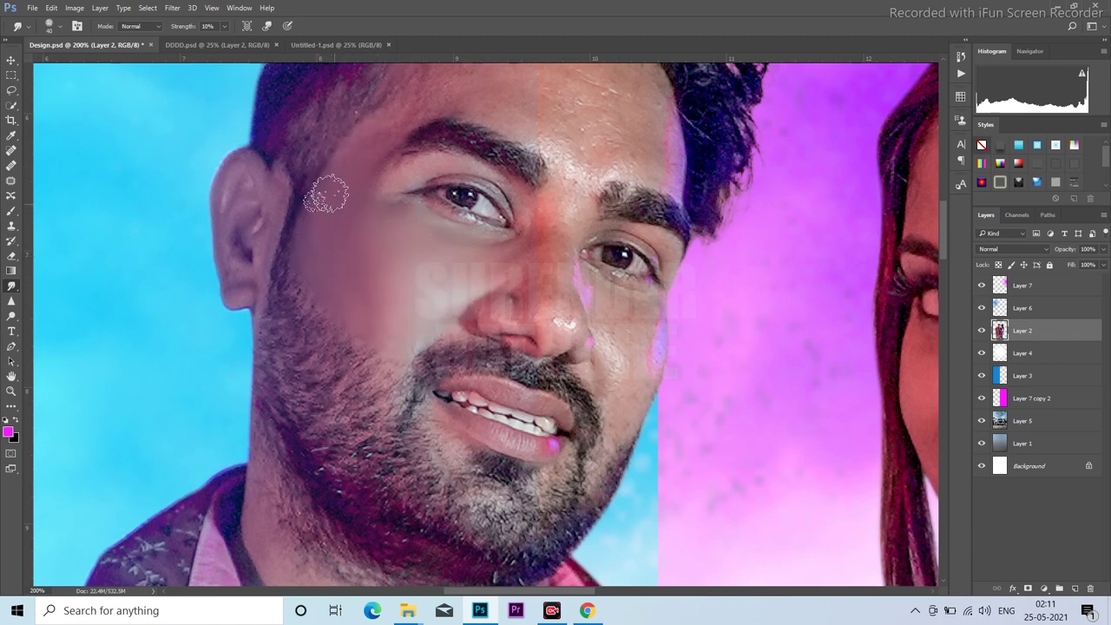
{"action": "key", "text": "bracketleft"}
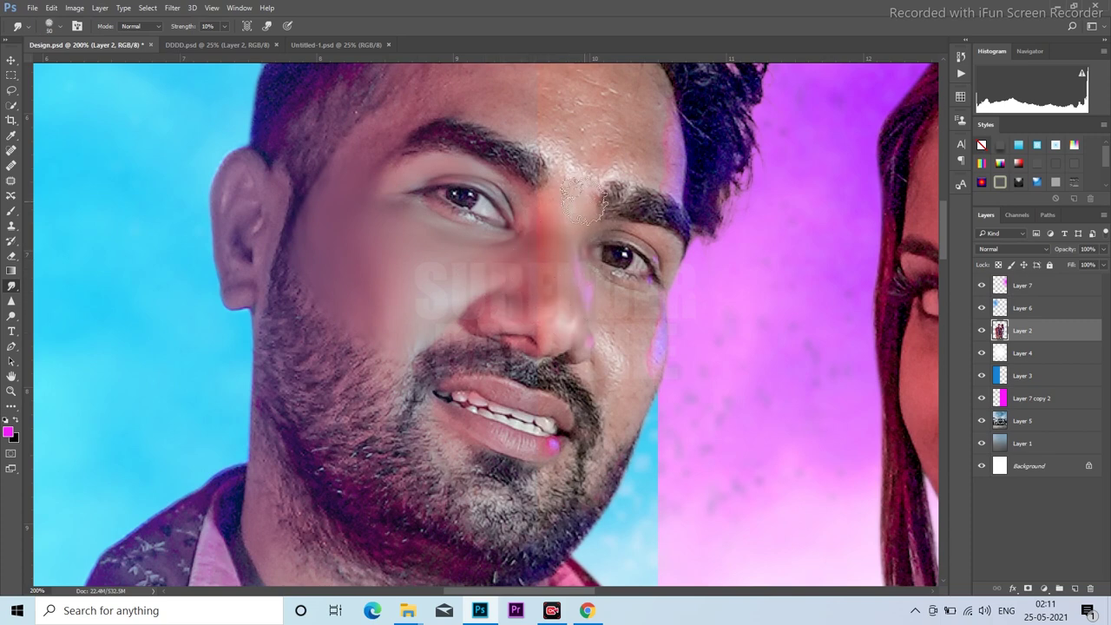
{"action": "left_click_drag", "start_coordinate": [580, 295], "coordinate": [566, 323]}
{"action": "mouse_move", "coordinate": [565, 245]}
{"action": "left_mouse_down"}
{"action": "mouse_move", "coordinate": [563, 226]}
{"action": "mouse_move", "coordinate": [558, 308]}
{"action": "mouse_move", "coordinate": [539, 319]}
{"action": "mouse_move", "coordinate": [509, 308]}
{"action": "left_mouse_up"}
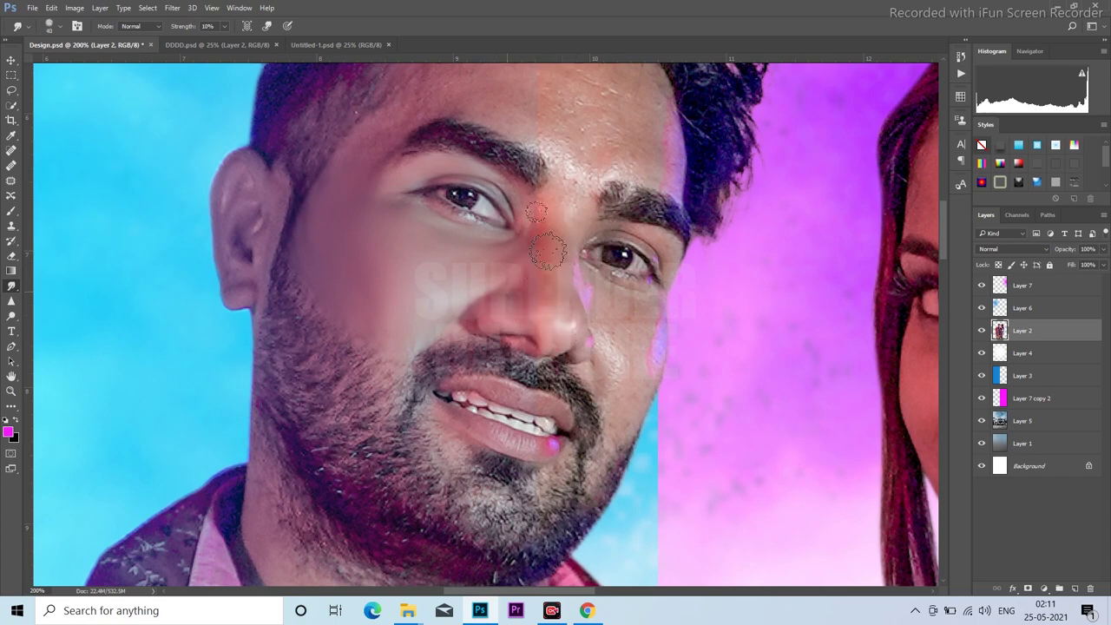
{"action": "mouse_move", "coordinate": [573, 209]}
{"action": "left_mouse_down"}
{"action": "mouse_move", "coordinate": [545, 236]}
{"action": "mouse_move", "coordinate": [575, 156]}
{"action": "mouse_move", "coordinate": [561, 212]}
{"action": "mouse_move", "coordinate": [586, 281]}
{"action": "left_mouse_up"}
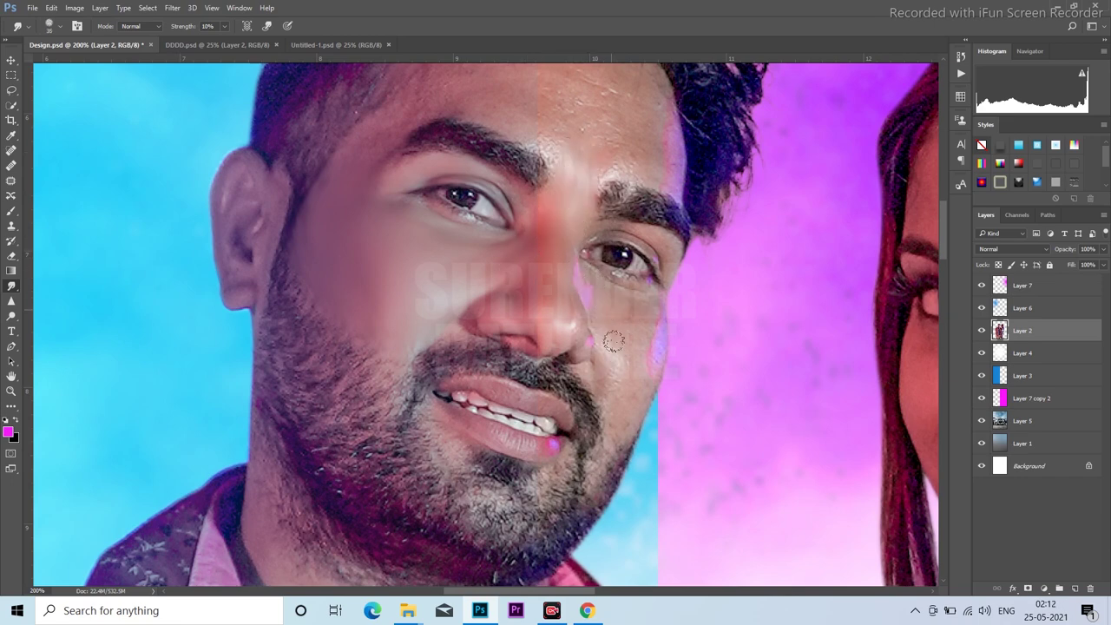
{"action": "mouse_move", "coordinate": [619, 313]}
{"action": "left_mouse_down"}
{"action": "mouse_move", "coordinate": [645, 347]}
{"action": "mouse_move", "coordinate": [633, 317]}
{"action": "mouse_move", "coordinate": [632, 441]}
{"action": "mouse_move", "coordinate": [650, 299]}
{"action": "left_mouse_up"}
Smooth the skin on the man's forehead with a resized blur brush.
{"action": "key", "text": "bracketleft"}
{"action": "key", "text": "bracketleft"}
{"action": "key", "text": "bracketleft"}
{"action": "left_click_drag", "start_coordinate": [640, 228], "coordinate": [570, 361]}
{"action": "key", "text": "bracketright"}
{"action": "key", "text": "bracketright"}
{"action": "key", "text": "bracketright"}
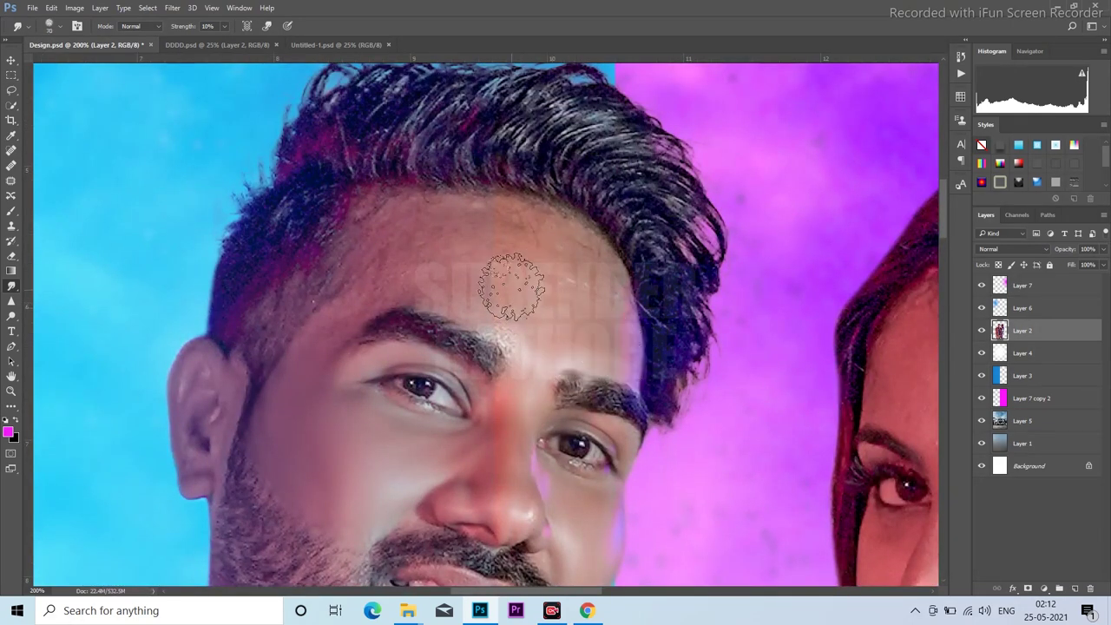
{"action": "key", "text": "bracketright"}
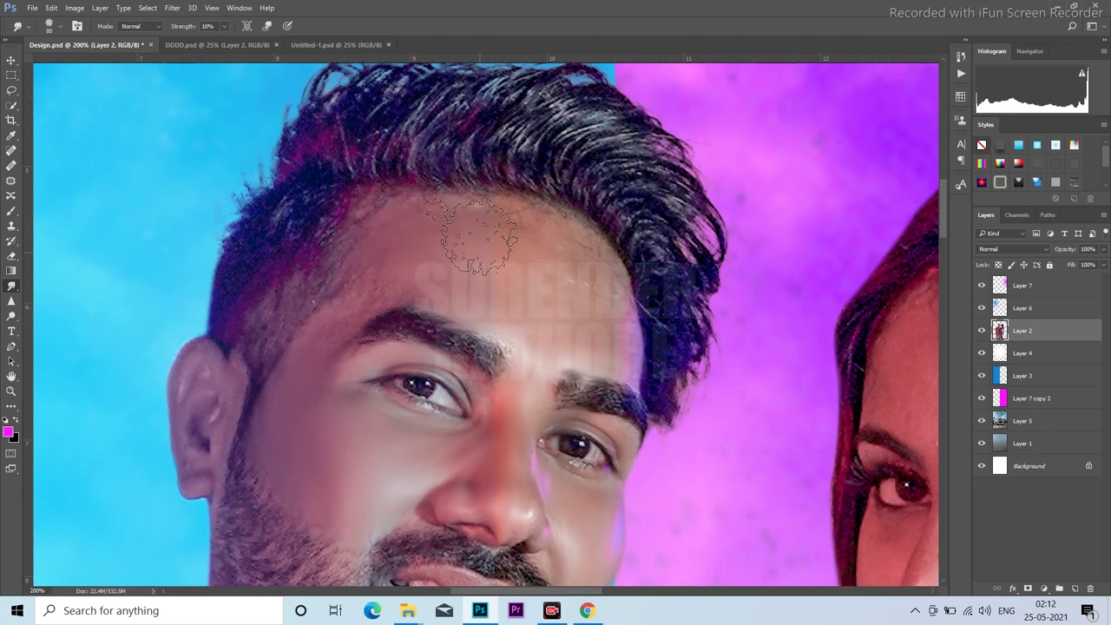
{"action": "left_click_drag", "start_coordinate": [439, 260], "coordinate": [410, 272]}
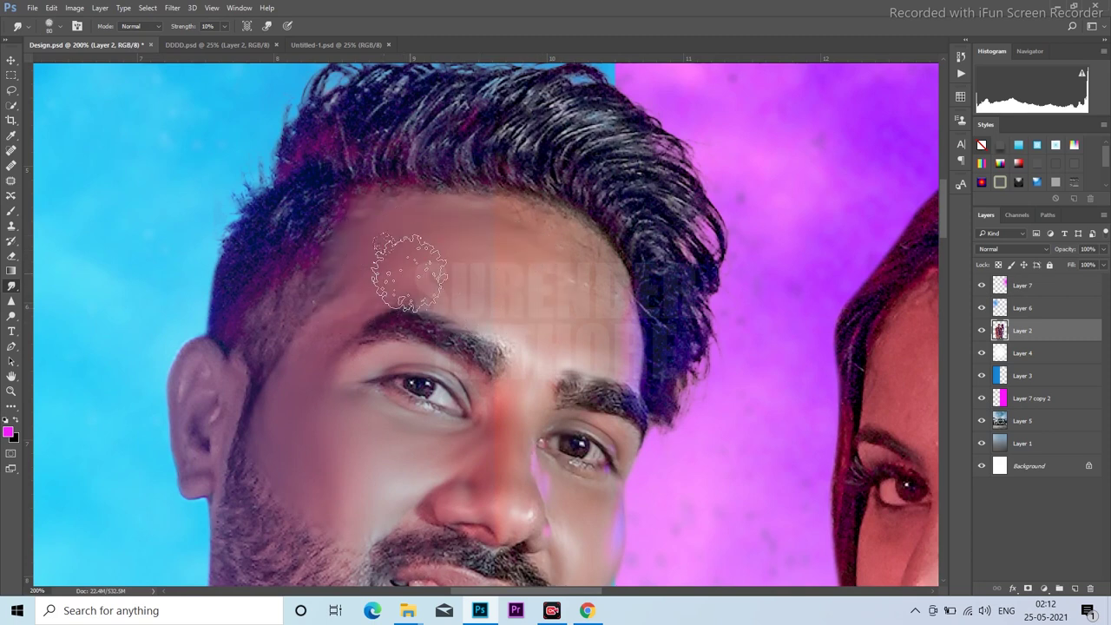
{"action": "key", "text": "bracketleft"}
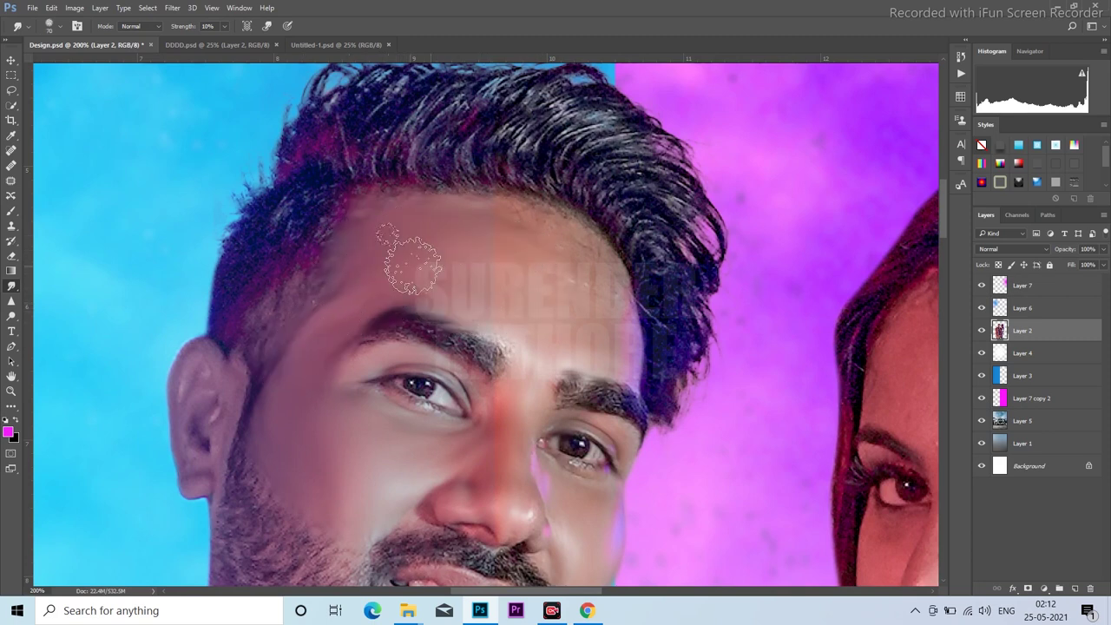
{"action": "key", "text": "bracketright"}
{"action": "key", "text": "bracketleft"}
{"action": "key", "text": "ctrl+minus"}
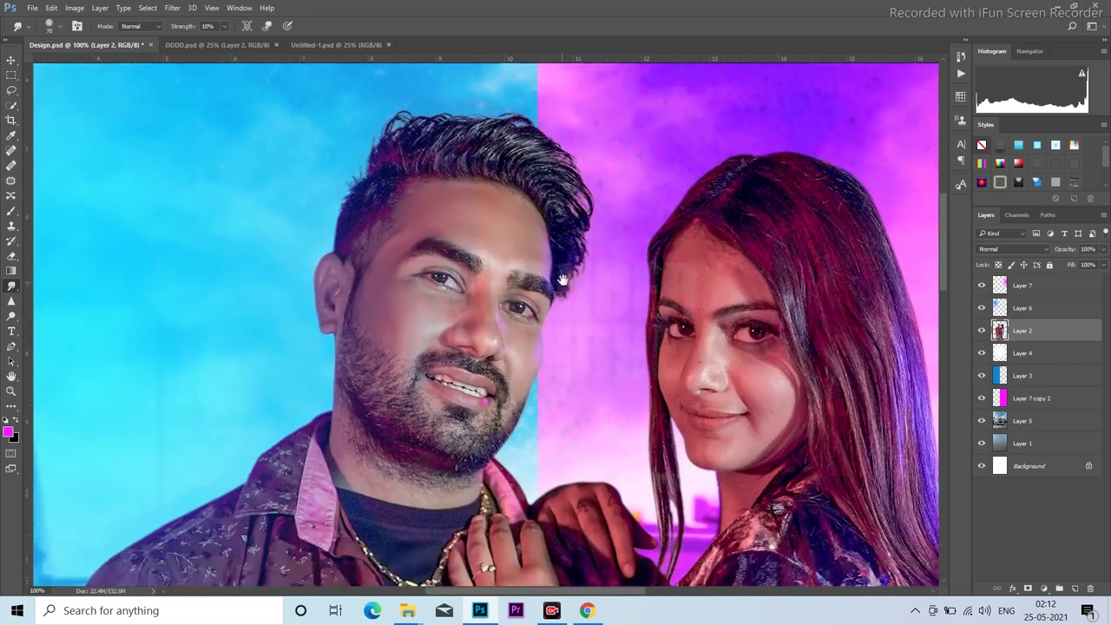
Blur the woman's forearm and the hair and rough edges on the man's forearm.
{"action": "left_click", "coordinate": [384, 389]}
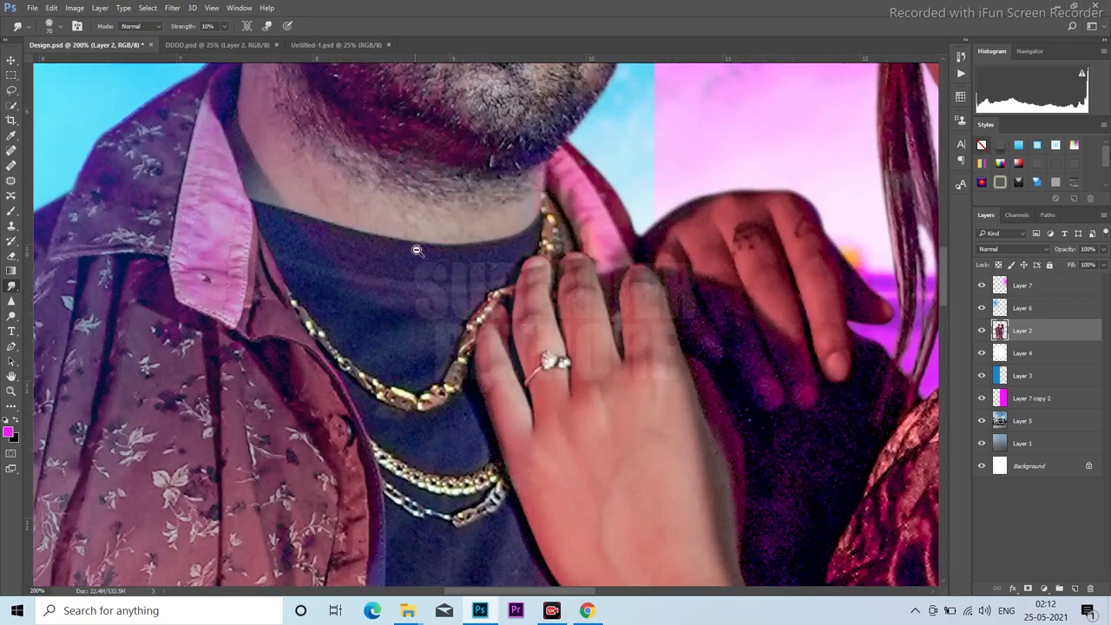
{"action": "left_click", "coordinate": [415, 247], "text": "alt"}
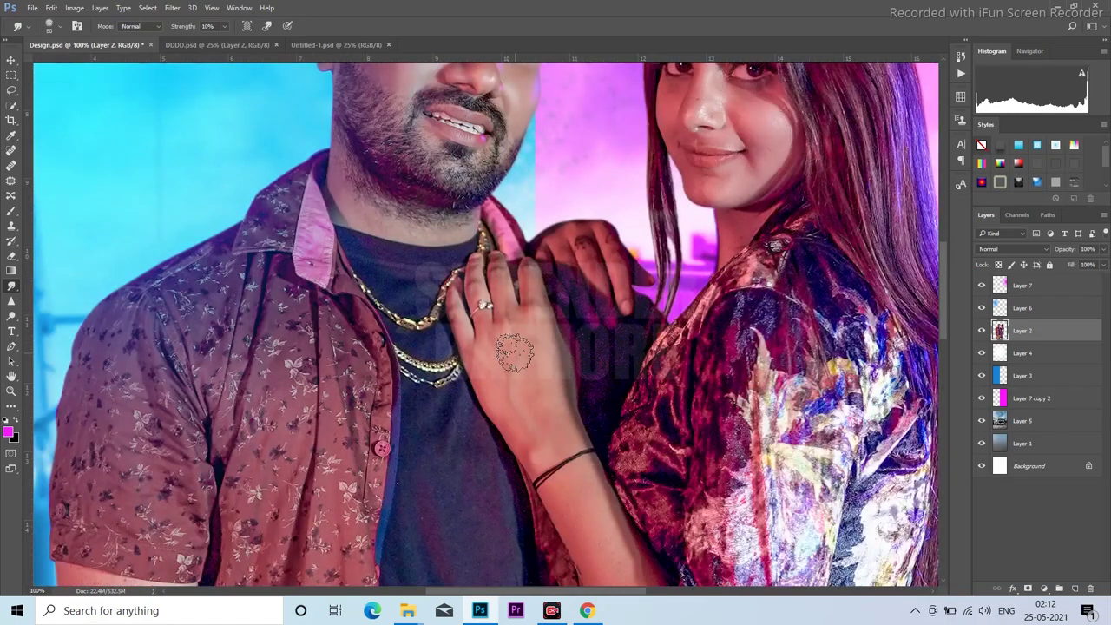
{"action": "key", "text": "bracketright"}
{"action": "key", "text": "bracketright"}
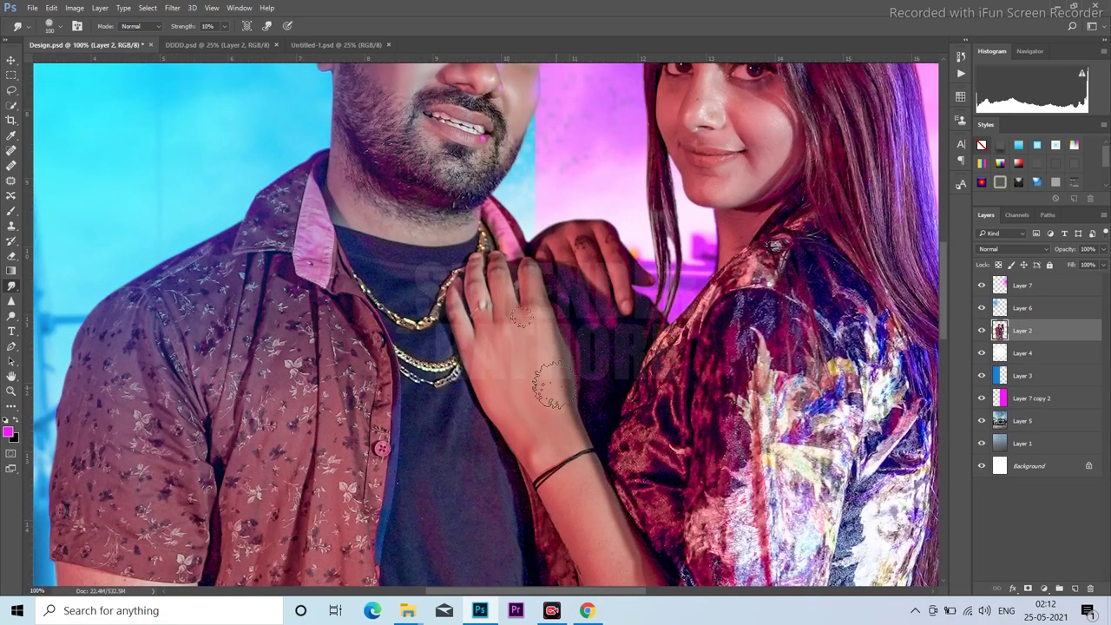
{"action": "scroll", "coordinate": [543, 395], "scroll_direction": "down", "scroll_amount": 3}
{"action": "mouse_move", "coordinate": [531, 410]}
{"action": "left_mouse_down"}
{"action": "mouse_move", "coordinate": [521, 372]}
{"action": "mouse_move", "coordinate": [571, 450]}
{"action": "mouse_move", "coordinate": [550, 434]}
{"action": "mouse_move", "coordinate": [569, 512]}
{"action": "mouse_move", "coordinate": [580, 464]}
{"action": "mouse_move", "coordinate": [551, 400]}
{"action": "left_mouse_up"}
{"action": "key", "text": "bracketleft"}
{"action": "key", "text": "bracketleft"}
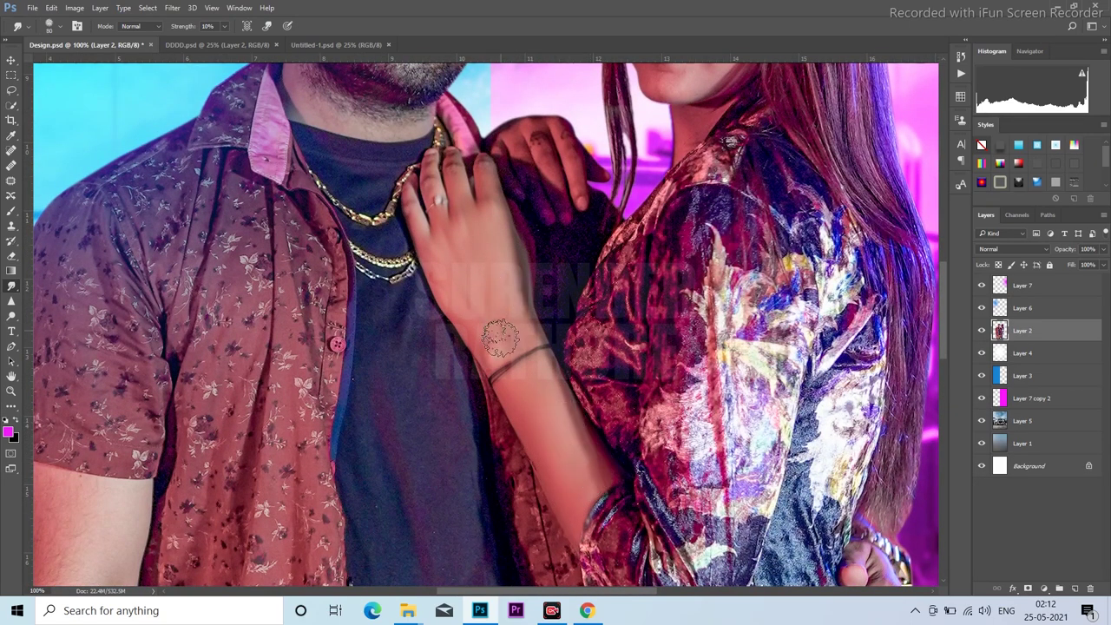
{"action": "left_click_drag", "start_coordinate": [59, 407], "coordinate": [291, 279]}
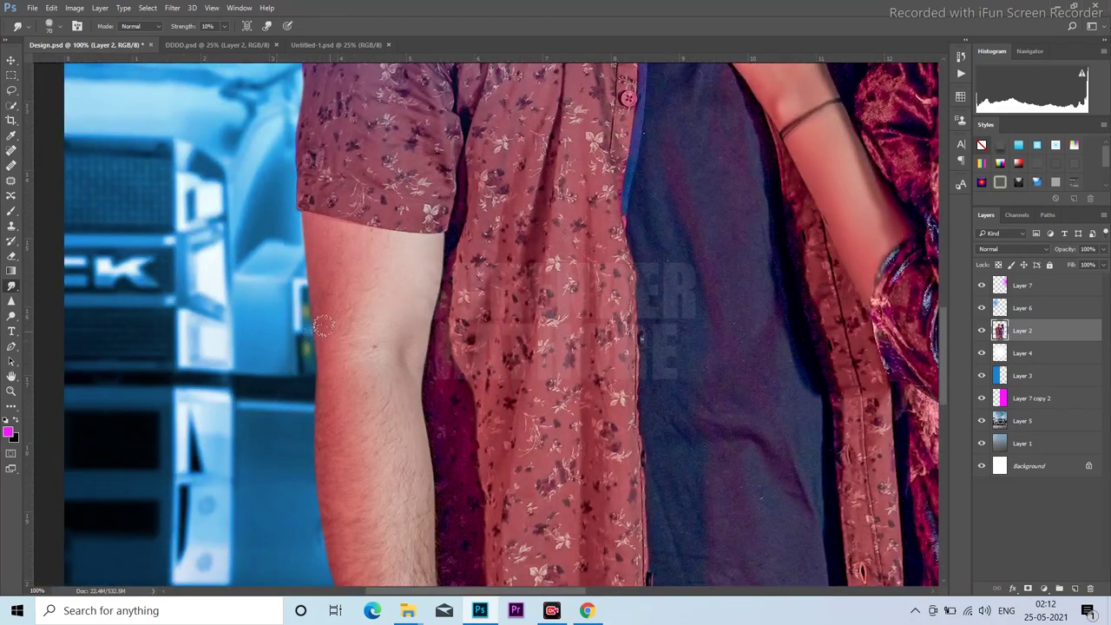
{"action": "key", "text": "bracketright"}
{"action": "key", "text": "bracketright"}
{"action": "key", "text": "bracketright"}
{"action": "mouse_move", "coordinate": [334, 252]}
{"action": "left_mouse_down"}
{"action": "mouse_move", "coordinate": [395, 439]}
{"action": "mouse_move", "coordinate": [389, 178]}
{"action": "left_mouse_up"}
{"action": "left_click_drag", "start_coordinate": [372, 384], "coordinate": [348, 310]}
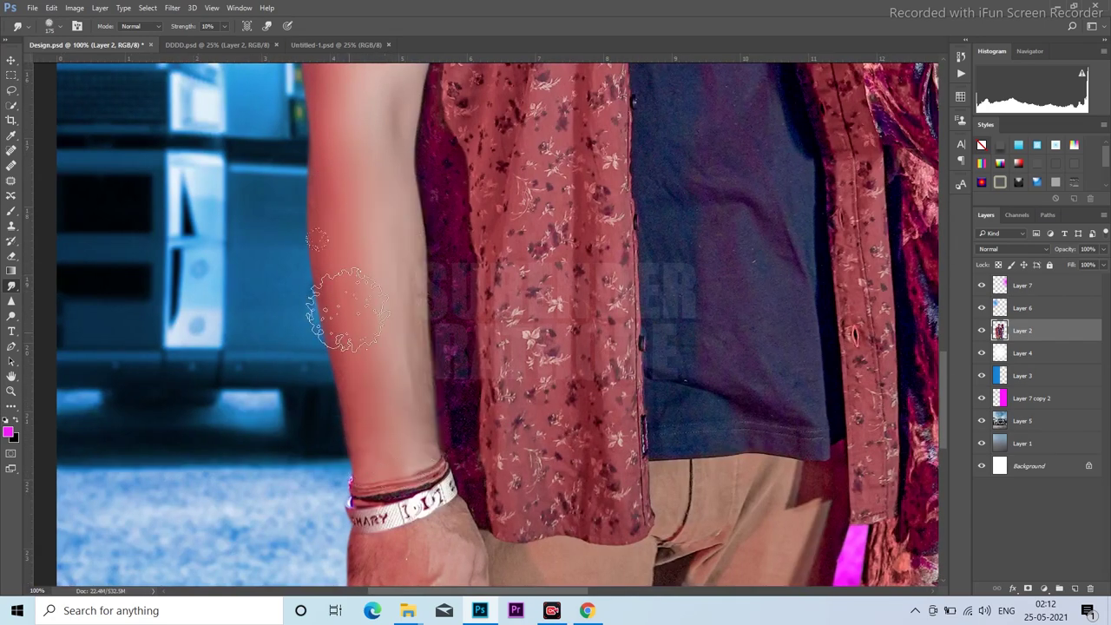
{"action": "left_click_drag", "start_coordinate": [347, 310], "coordinate": [373, 408]}
{"action": "left_click", "coordinate": [441, 378], "text": "alt"}
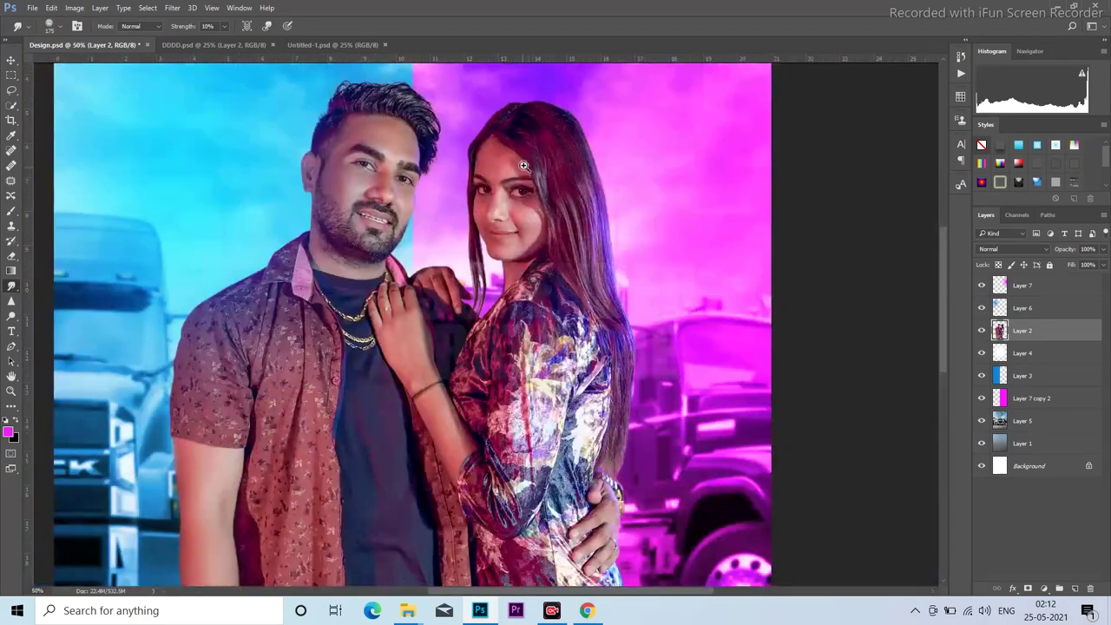
Brush 10% blur over the woman's nose, both cheeks, cheek edge by her hair and forehead.
{"action": "left_click", "coordinate": [523, 171]}
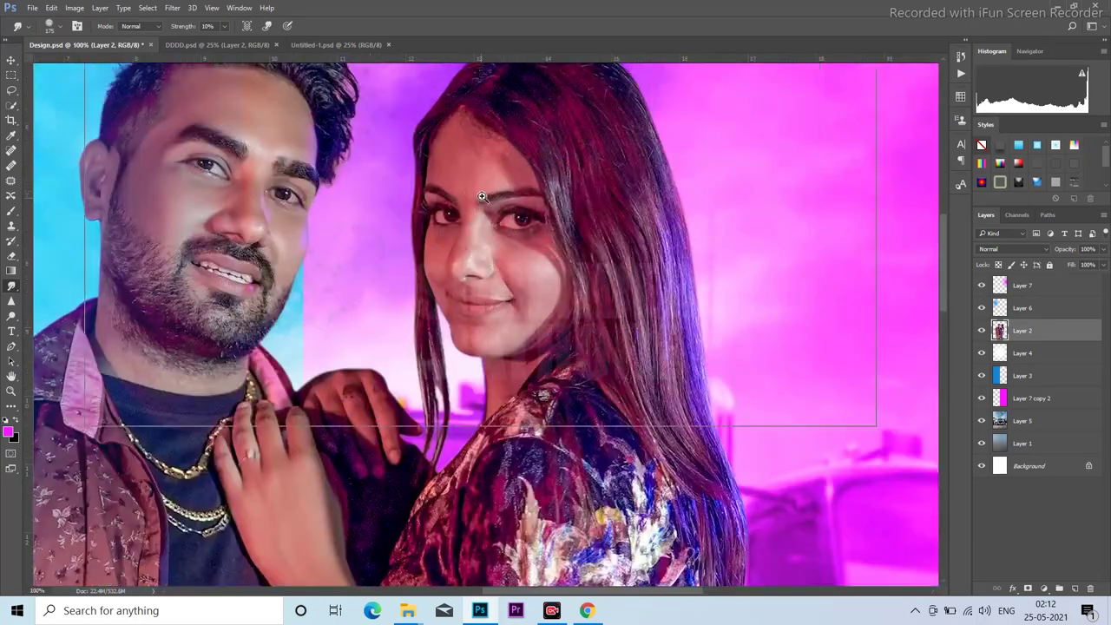
{"action": "left_click", "coordinate": [482, 196]}
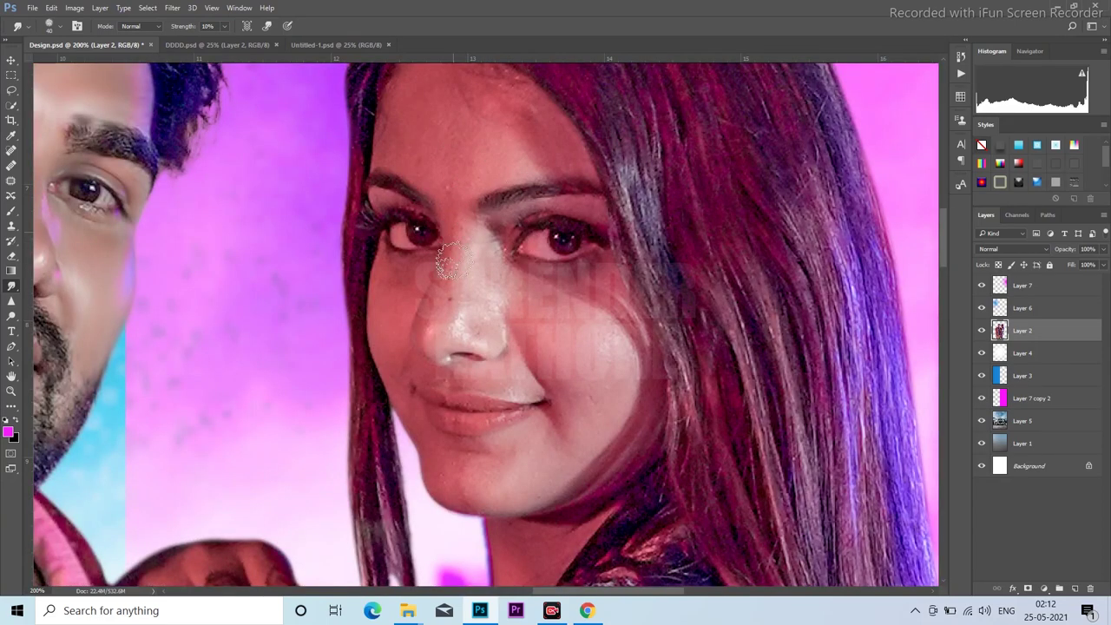
{"action": "mouse_move", "coordinate": [452, 322]}
{"action": "left_mouse_down"}
{"action": "mouse_move", "coordinate": [471, 317]}
{"action": "mouse_move", "coordinate": [458, 278]}
{"action": "mouse_move", "coordinate": [441, 317]}
{"action": "mouse_move", "coordinate": [453, 326]}
{"action": "mouse_move", "coordinate": [447, 261]}
{"action": "mouse_move", "coordinate": [509, 273]}
{"action": "left_mouse_up"}
{"action": "key", "text": "bracketright"}
{"action": "key", "text": "bracketright"}
{"action": "mouse_move", "coordinate": [580, 344]}
{"action": "left_mouse_down"}
{"action": "mouse_move", "coordinate": [512, 314]}
{"action": "mouse_move", "coordinate": [590, 322]}
{"action": "mouse_move", "coordinate": [606, 382]}
{"action": "mouse_move", "coordinate": [550, 340]}
{"action": "mouse_move", "coordinate": [600, 359]}
{"action": "mouse_move", "coordinate": [583, 427]}
{"action": "mouse_move", "coordinate": [472, 467]}
{"action": "mouse_move", "coordinate": [417, 421]}
{"action": "left_mouse_up"}
{"action": "key", "text": "bracketleft"}
{"action": "key", "text": "bracketleft"}
{"action": "key", "text": "bracketleft"}
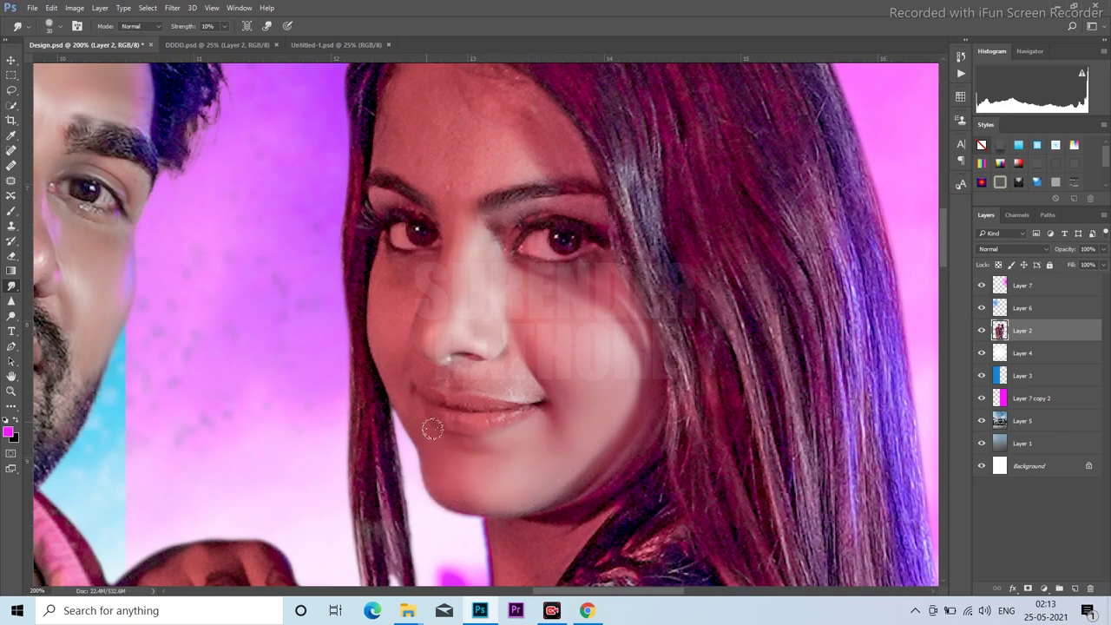
{"action": "mouse_move", "coordinate": [386, 302]}
{"action": "left_mouse_down"}
{"action": "mouse_move", "coordinate": [378, 324]}
{"action": "mouse_move", "coordinate": [392, 278]}
{"action": "mouse_move", "coordinate": [385, 318]}
{"action": "left_mouse_up"}
{"action": "left_click_drag", "start_coordinate": [509, 154], "coordinate": [450, 168]}
{"action": "mouse_move", "coordinate": [469, 117]}
{"action": "left_mouse_down"}
{"action": "mouse_move", "coordinate": [484, 235]}
{"action": "mouse_move", "coordinate": [434, 252]}
{"action": "mouse_move", "coordinate": [452, 269]}
{"action": "mouse_move", "coordinate": [446, 248]}
{"action": "mouse_move", "coordinate": [509, 228]}
{"action": "mouse_move", "coordinate": [503, 218]}
{"action": "mouse_move", "coordinate": [560, 252]}
{"action": "mouse_move", "coordinate": [486, 208]}
{"action": "mouse_move", "coordinate": [615, 333]}
{"action": "left_mouse_up"}
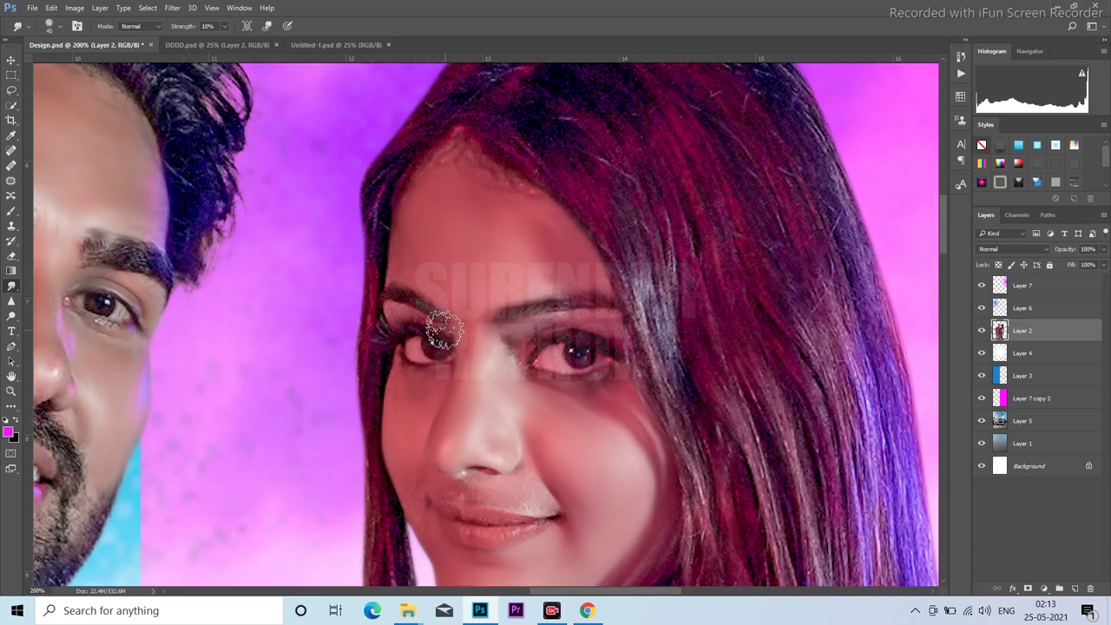
{"action": "left_click_drag", "start_coordinate": [675, 444], "coordinate": [577, 226]}
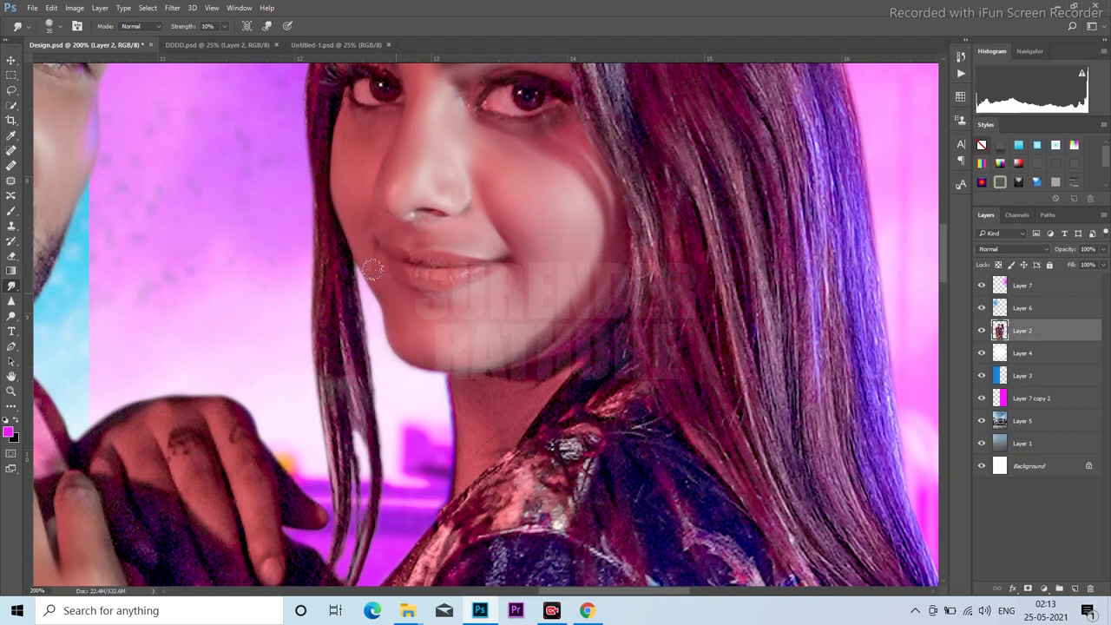
{"action": "scroll", "coordinate": [498, 299], "scroll_direction": "down", "scroll_amount": 3}
{"action": "scroll", "coordinate": [499, 299], "scroll_direction": "down", "scroll_amount": 1}
Switch to the Move tool, save Design.psd, and zoom out to view the whole poster.
{"action": "key", "text": "v"}
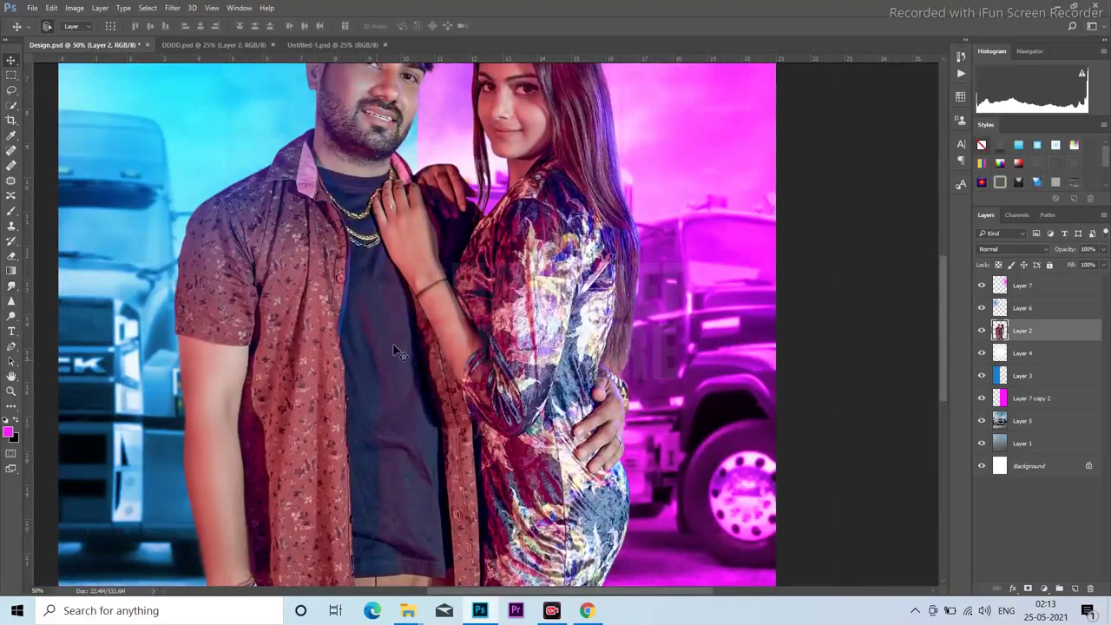
{"action": "scroll", "coordinate": [425, 291], "scroll_direction": "down", "scroll_amount": 1}
{"action": "scroll", "coordinate": [425, 292], "scroll_direction": "down", "scroll_amount": 1}
{"action": "key", "text": "ctrl+s"}
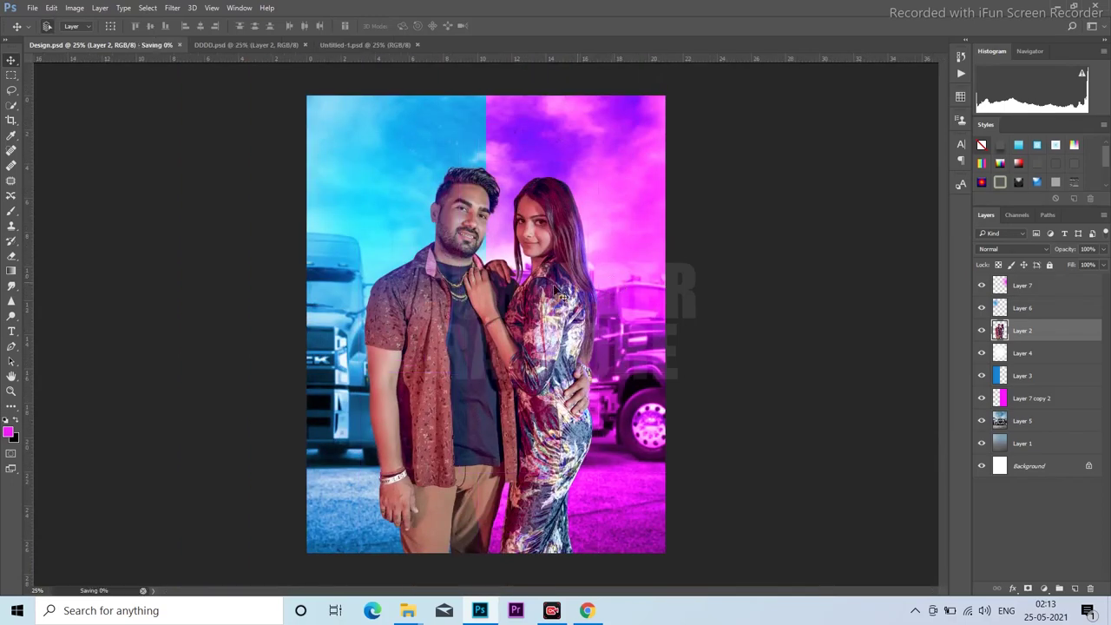
{"action": "scroll", "coordinate": [455, 281], "scroll_direction": "down", "scroll_amount": 1}
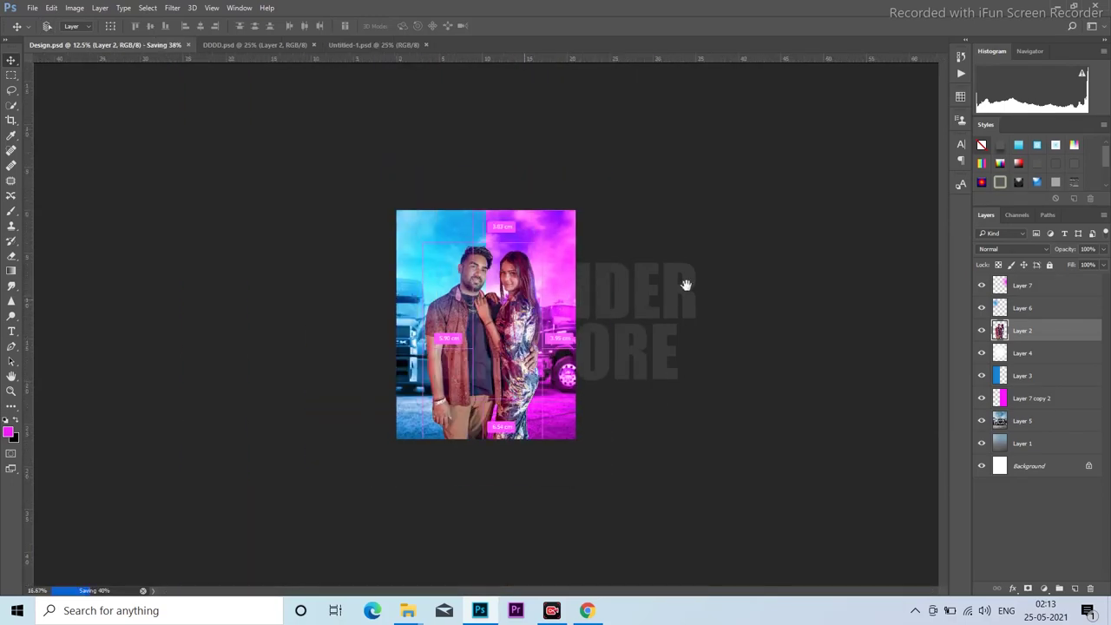
{"action": "scroll", "coordinate": [625, 291], "scroll_direction": "up", "scroll_amount": 1}
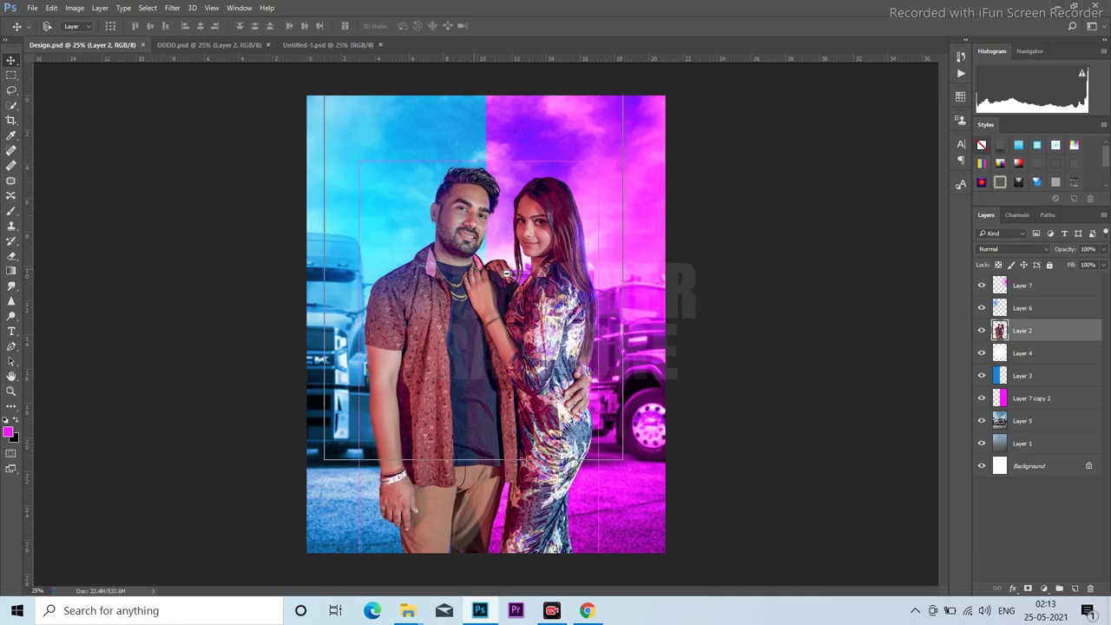
{"action": "scroll", "coordinate": [525, 334], "scroll_direction": "down", "scroll_amount": 1}
{"action": "scroll", "coordinate": [508, 339], "scroll_direction": "down", "scroll_amount": 1}
{"action": "scroll", "coordinate": [508, 338], "scroll_direction": "up", "scroll_amount": 1}
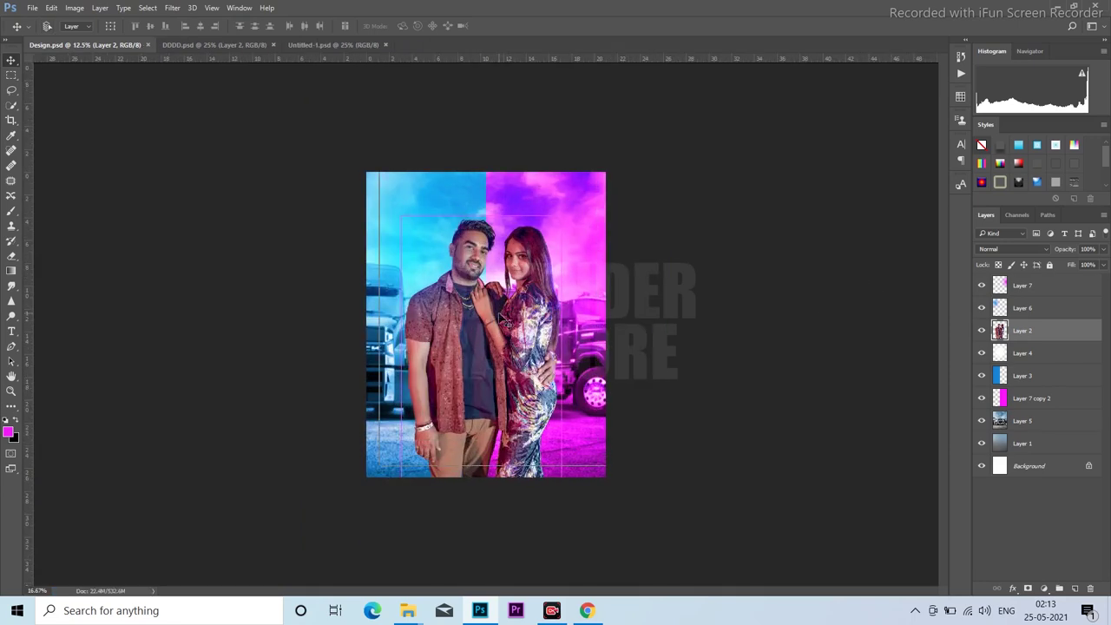
{"action": "scroll", "coordinate": [508, 339], "scroll_direction": "up", "scroll_amount": 1}
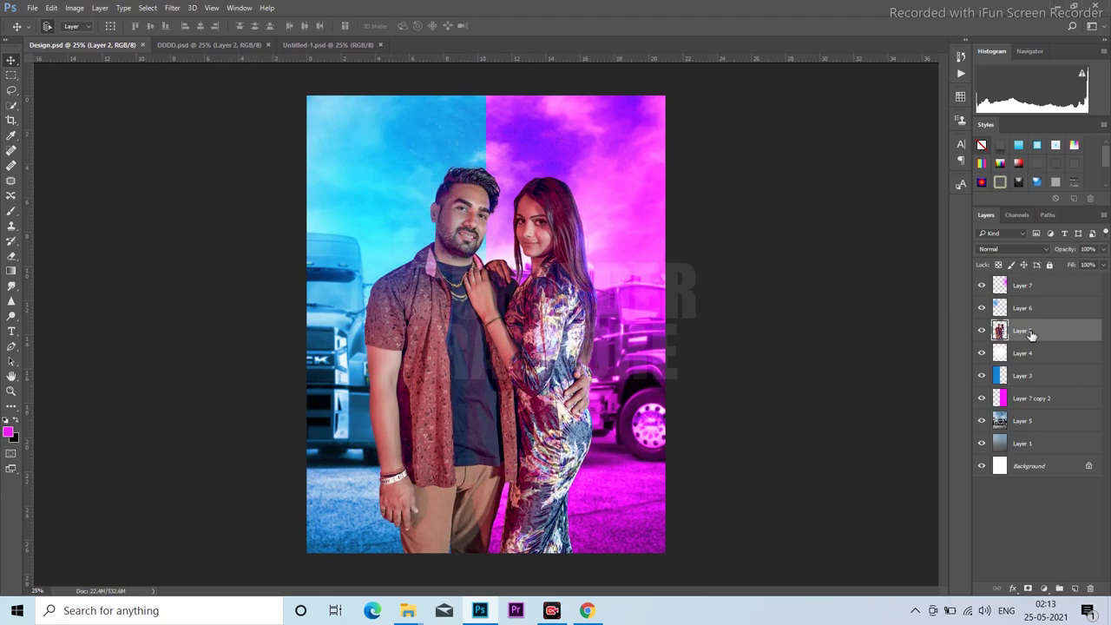
{"action": "left_click", "coordinate": [101, 9]}
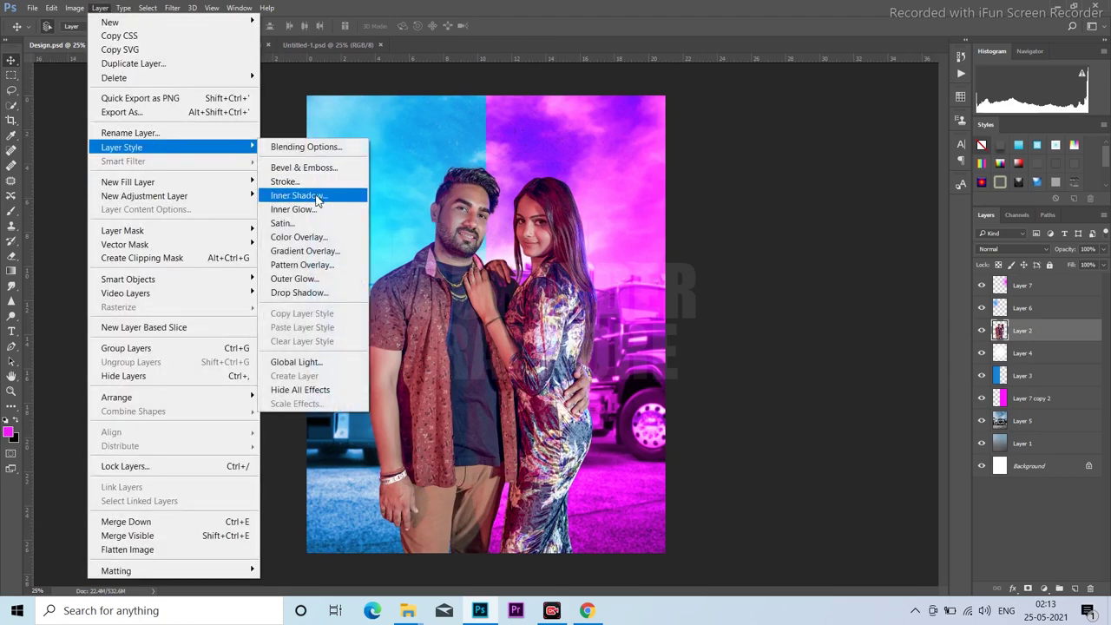
Add an Inner Glow to the couple layer in sky blue sampled from the background.
{"action": "left_click", "coordinate": [299, 209]}
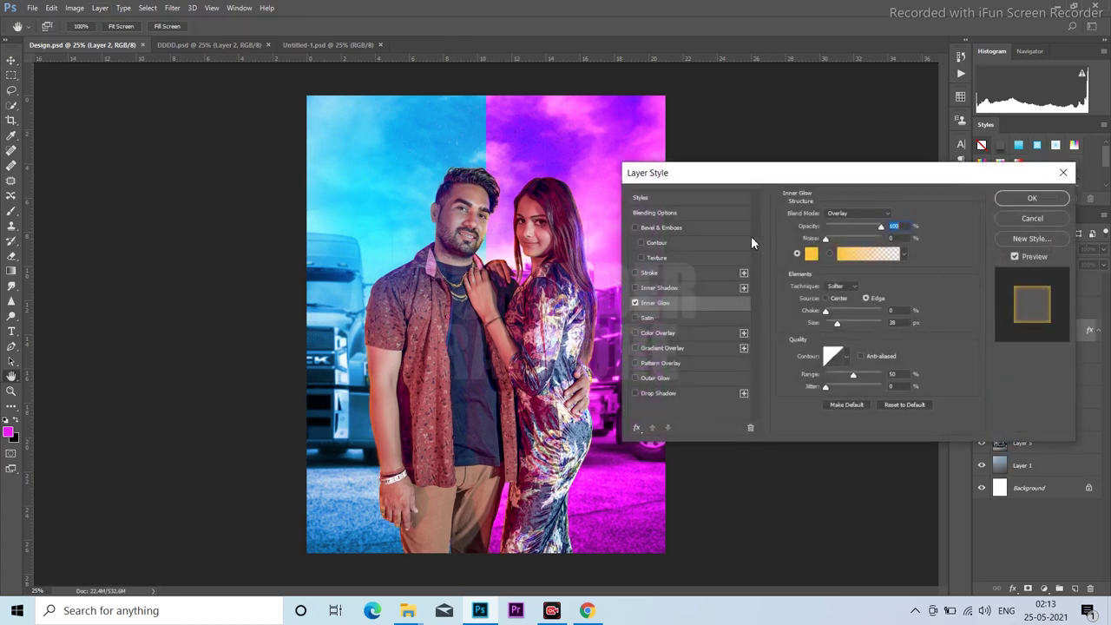
{"action": "left_click", "coordinate": [811, 254]}
{"action": "left_click", "coordinate": [422, 144]}
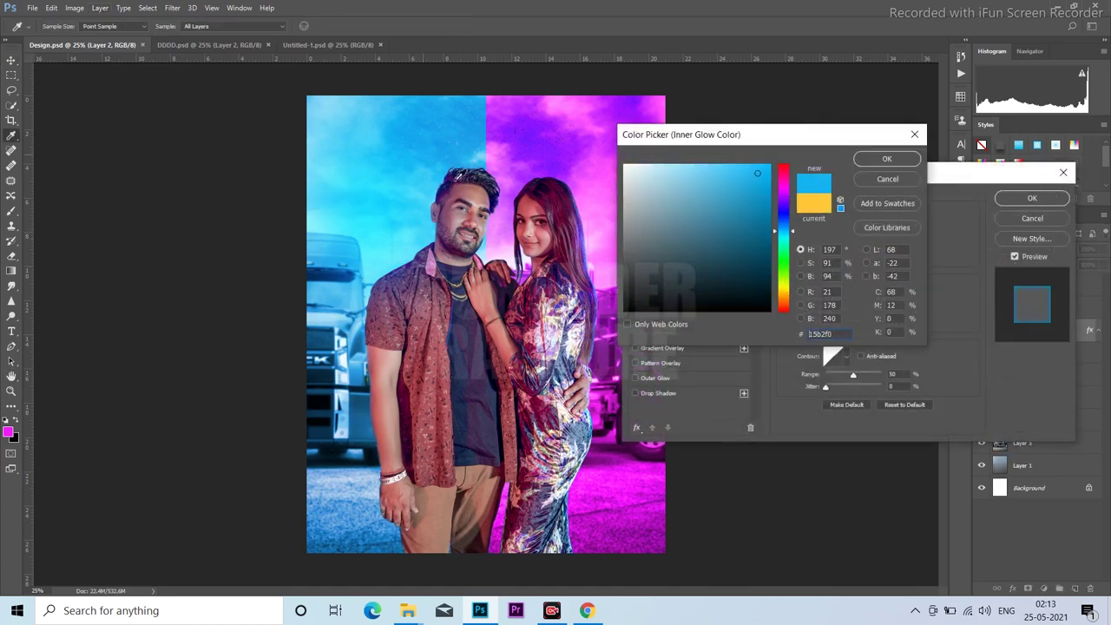
{"action": "left_click", "coordinate": [886, 158]}
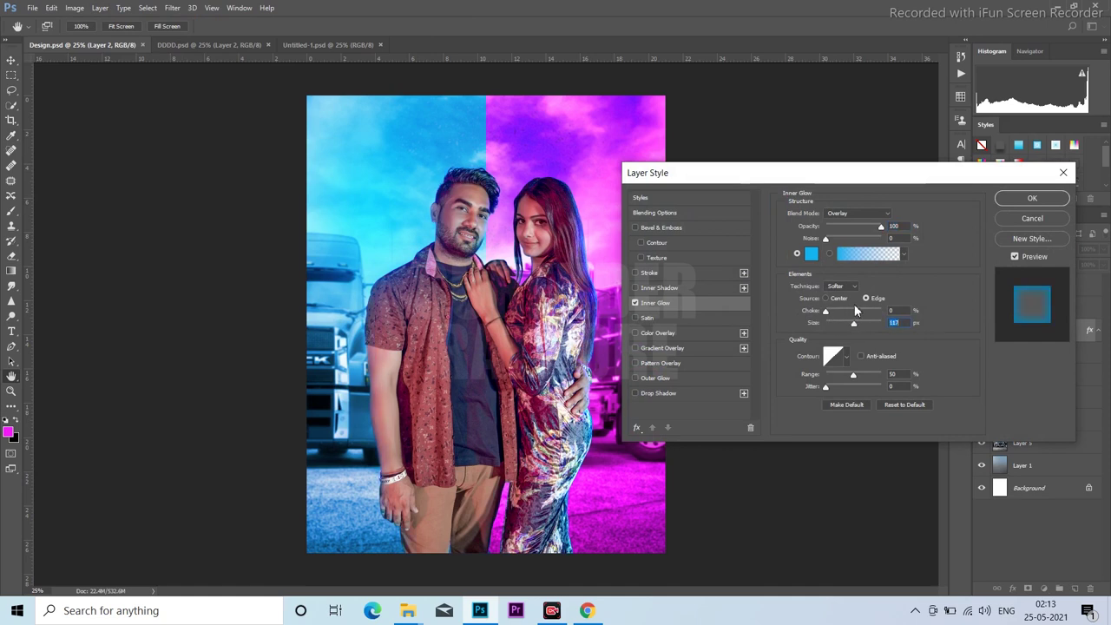
{"action": "left_click", "coordinate": [811, 253]}
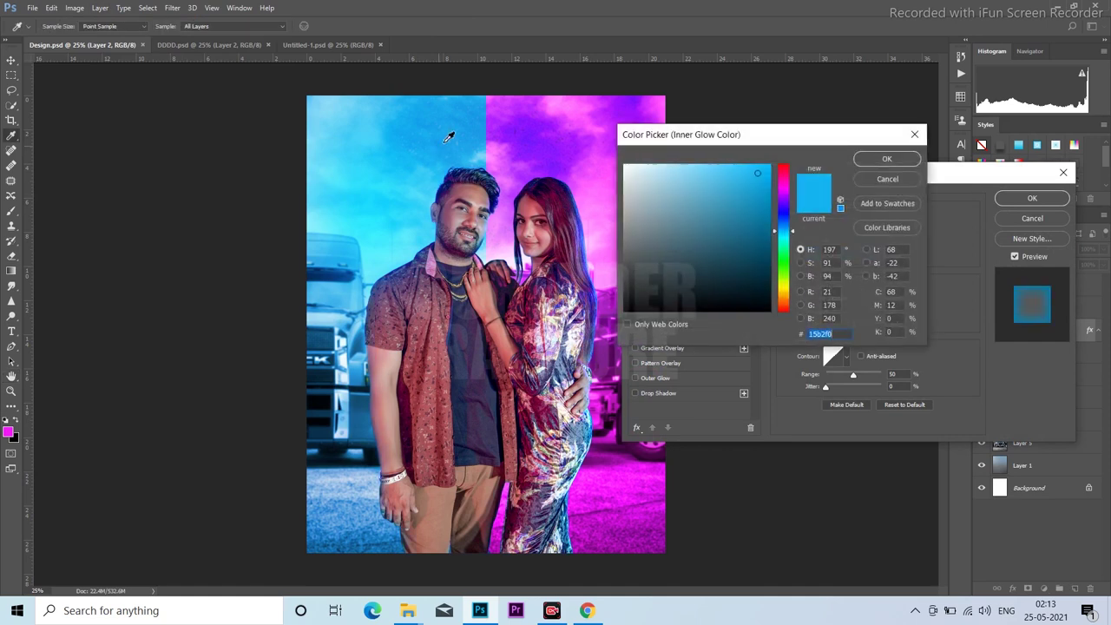
{"action": "left_click", "coordinate": [879, 161]}
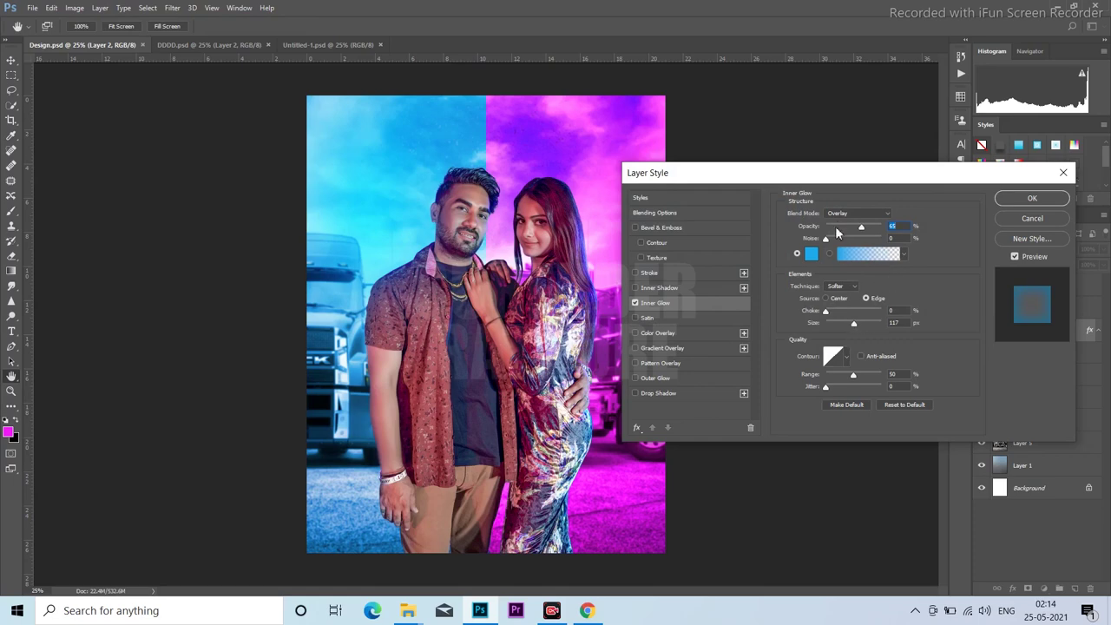
Set the glow to Normal blend, 71% opacity and 32 px size, and apply it.
{"action": "left_click", "coordinate": [855, 213]}
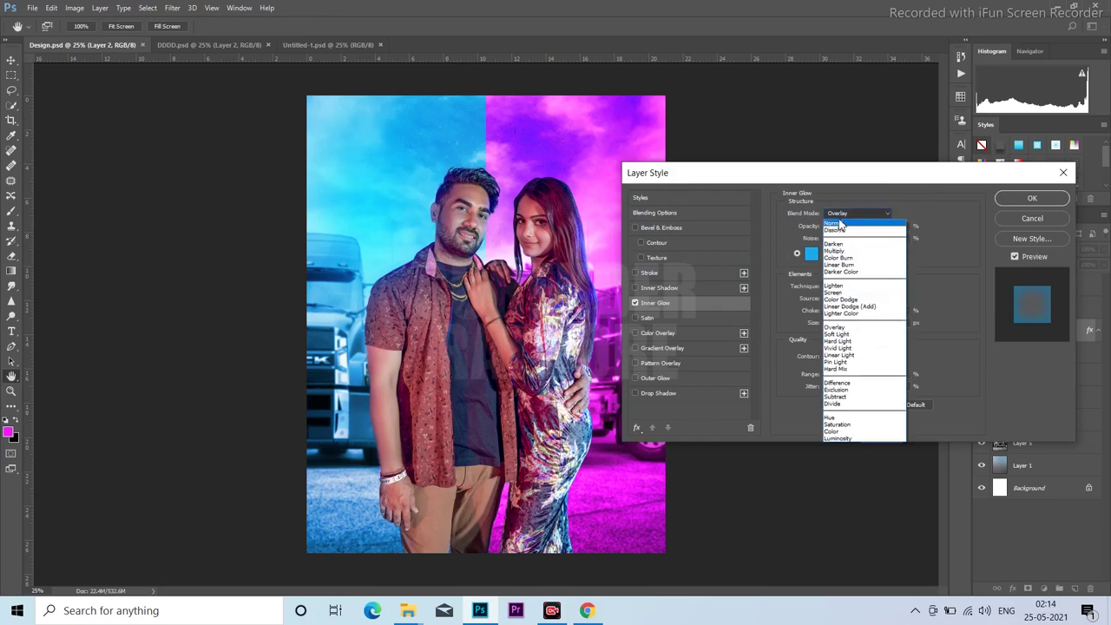
{"action": "left_click", "coordinate": [841, 315]}
{"action": "key", "text": "n"}
{"action": "key", "text": "ctrl+plus"}
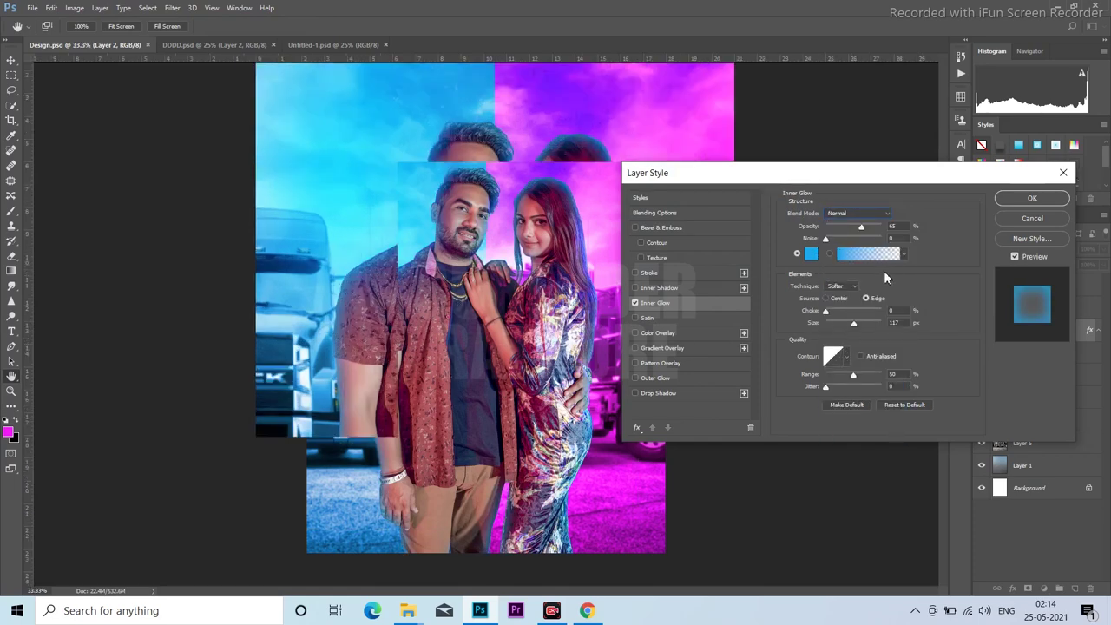
{"action": "mouse_move", "coordinate": [861, 227]}
{"action": "left_mouse_down"}
{"action": "mouse_move", "coordinate": [882, 227]}
{"action": "mouse_move", "coordinate": [834, 229]}
{"action": "left_mouse_up"}
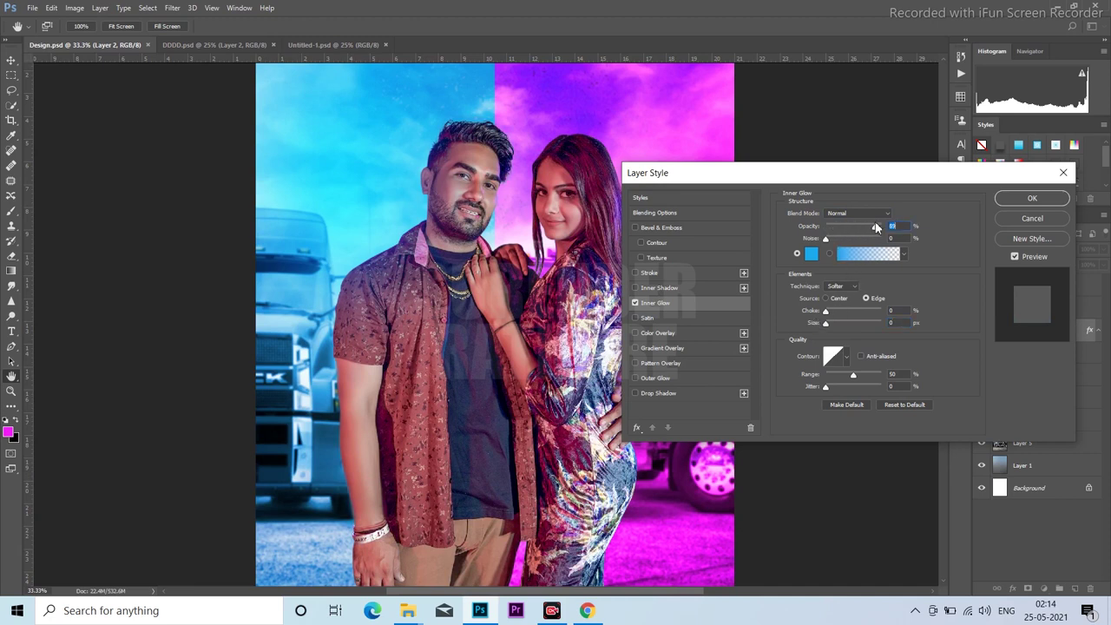
{"action": "left_click_drag", "start_coordinate": [831, 323], "coordinate": [836, 320]}
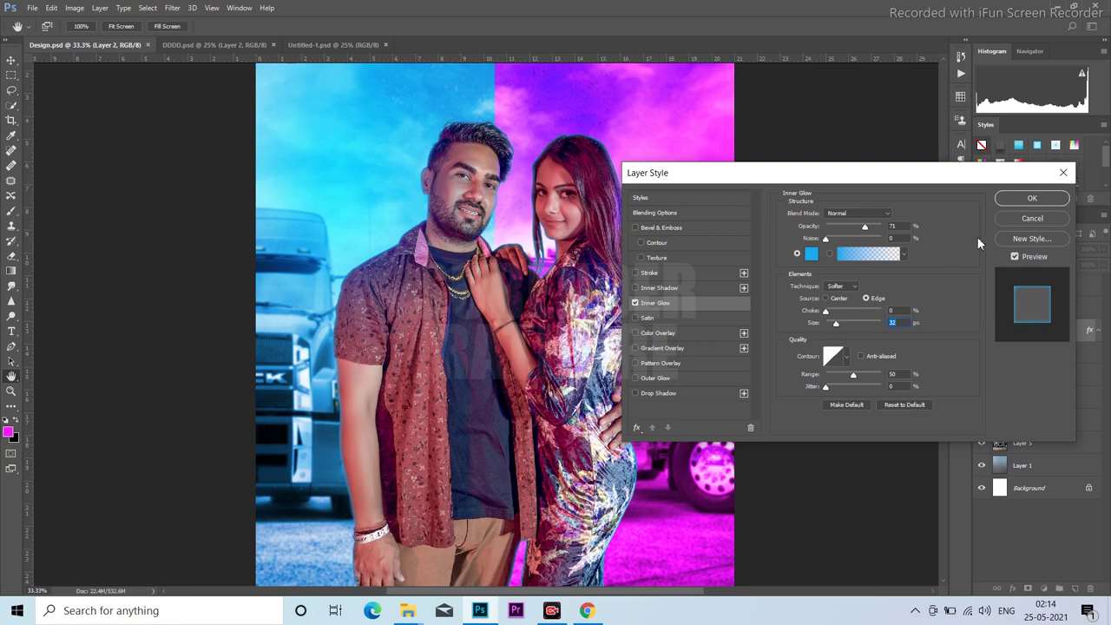
{"action": "left_click", "coordinate": [1030, 199]}
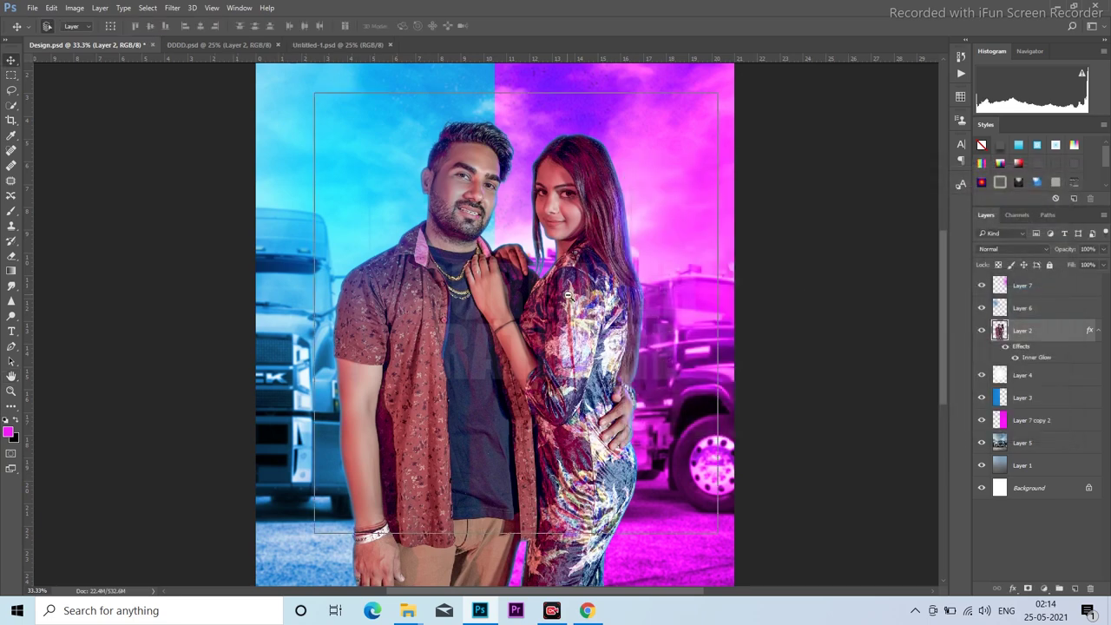
Turn the couple's blue Inner Glow effect into its own separate layer.
{"action": "key", "text": "ctrl+minus"}
{"action": "key", "text": "ctrl+plus"}
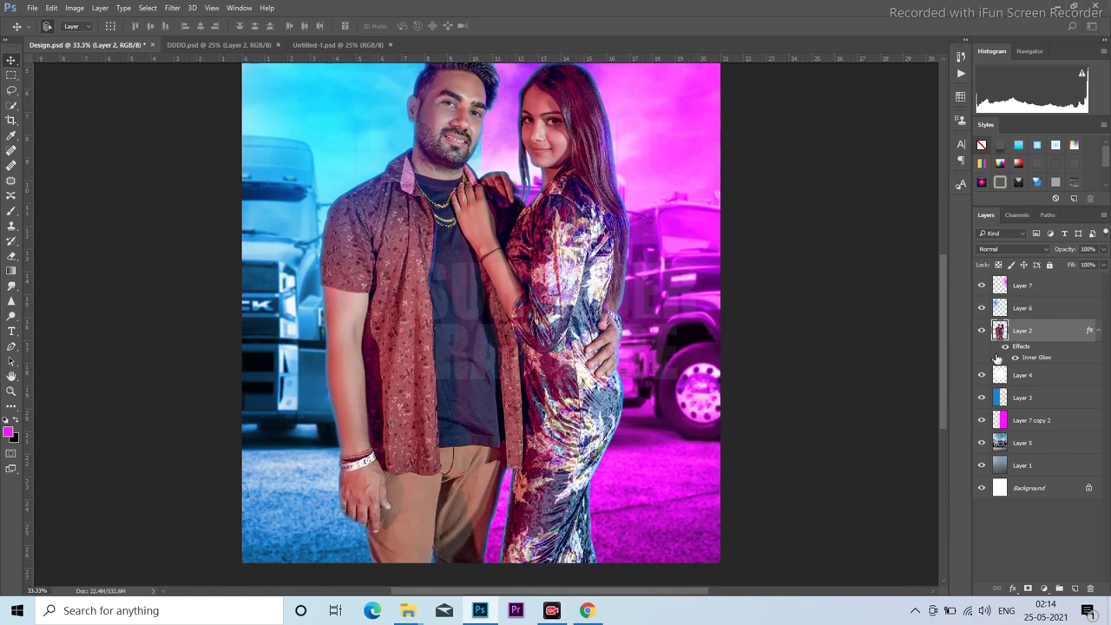
{"action": "right_click", "coordinate": [1018, 351]}
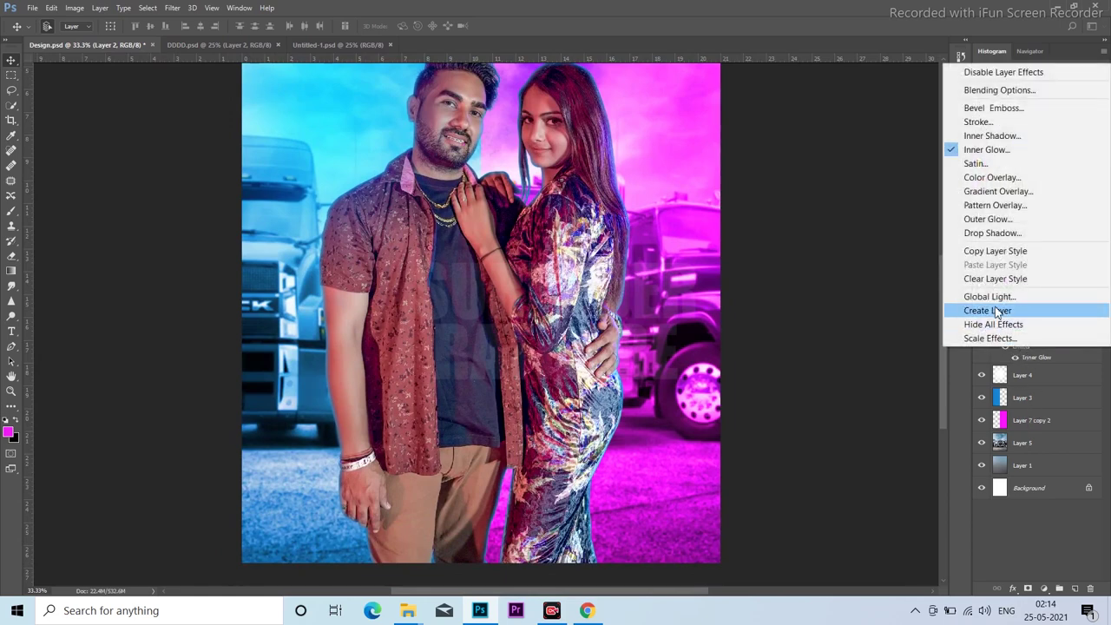
{"action": "left_click", "coordinate": [998, 312]}
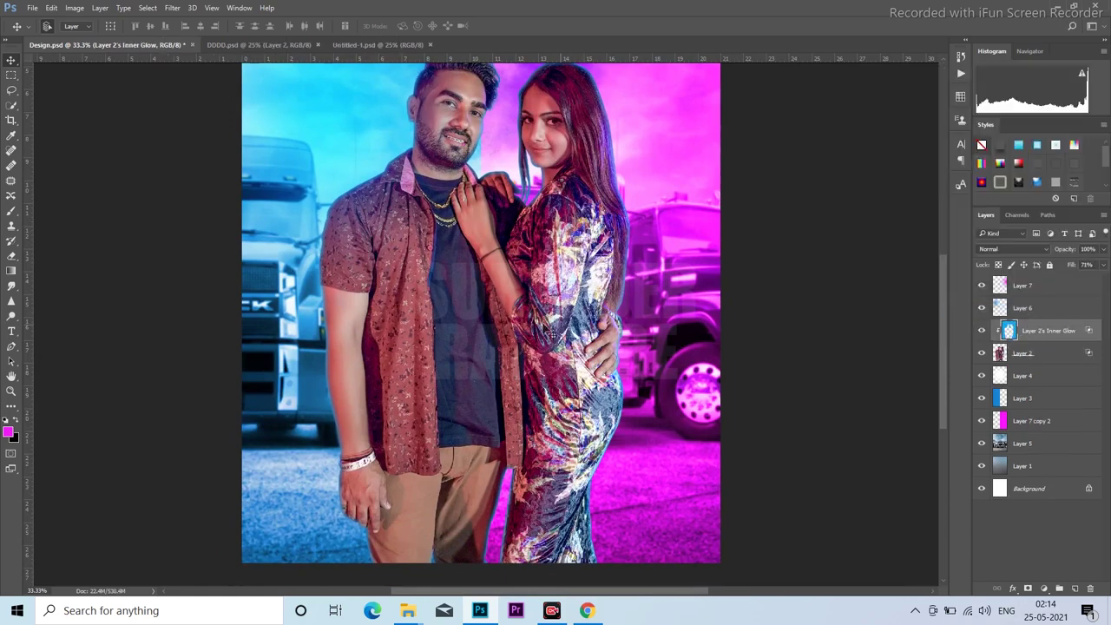
Erase the blue glow over the woman's dress with a large eraser, save, and reselect Layer 2.
{"action": "key", "text": "e"}
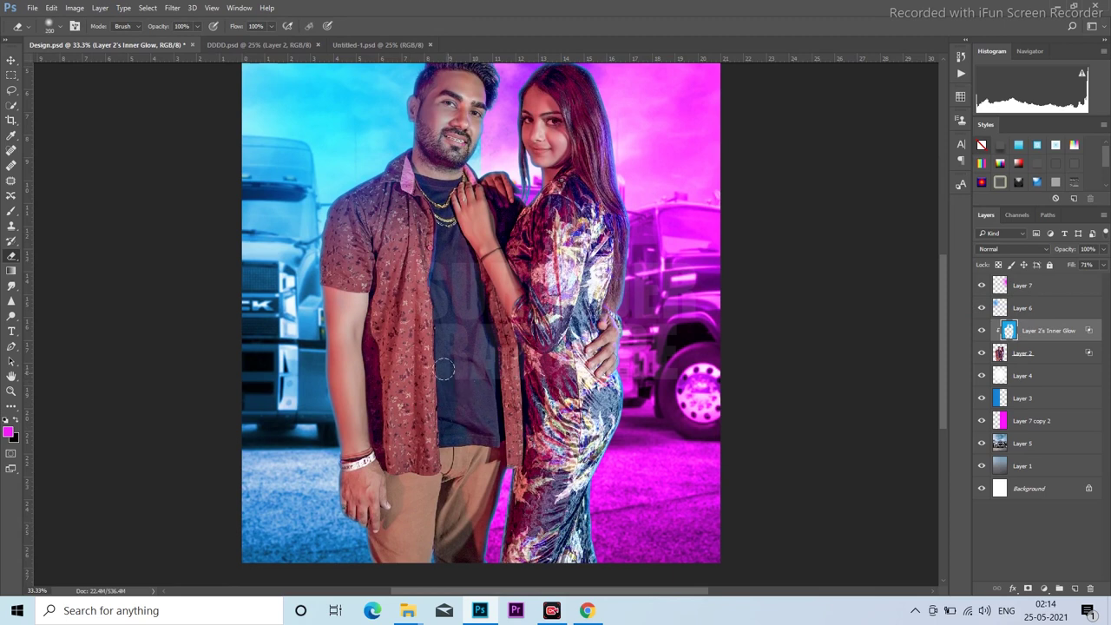
{"action": "key", "text": "bracketright"}
{"action": "key", "text": "bracketright"}
{"action": "key", "text": "bracketright"}
{"action": "mouse_move", "coordinate": [586, 291]}
{"action": "left_mouse_down"}
{"action": "mouse_move", "coordinate": [607, 486]}
{"action": "mouse_move", "coordinate": [647, 373]}
{"action": "mouse_move", "coordinate": [612, 230]}
{"action": "left_mouse_up"}
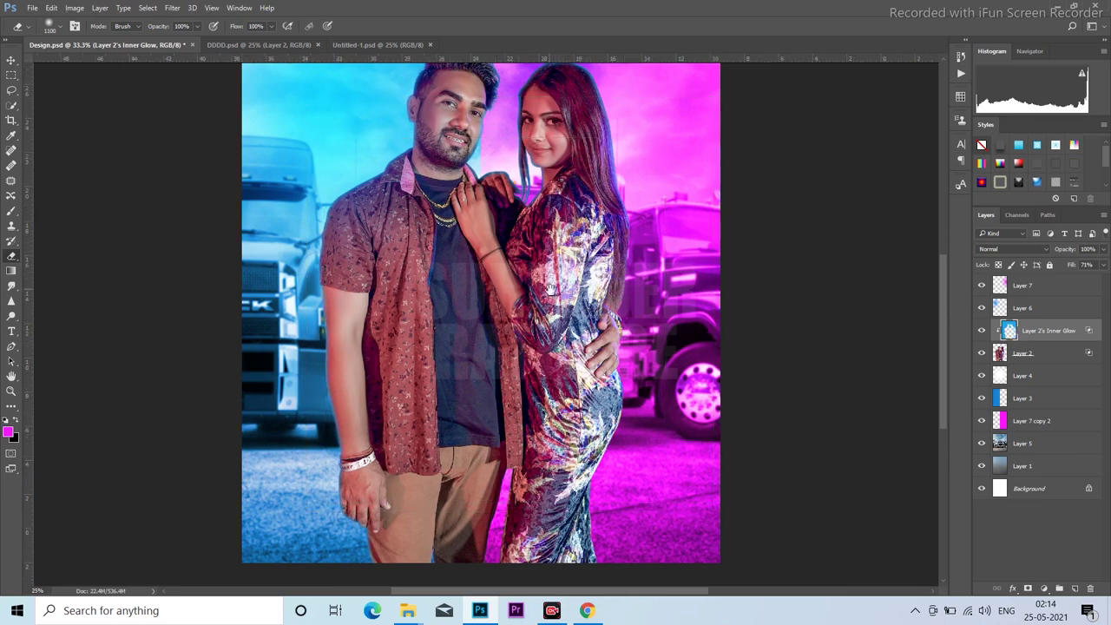
{"action": "key", "text": "ctrl+minus"}
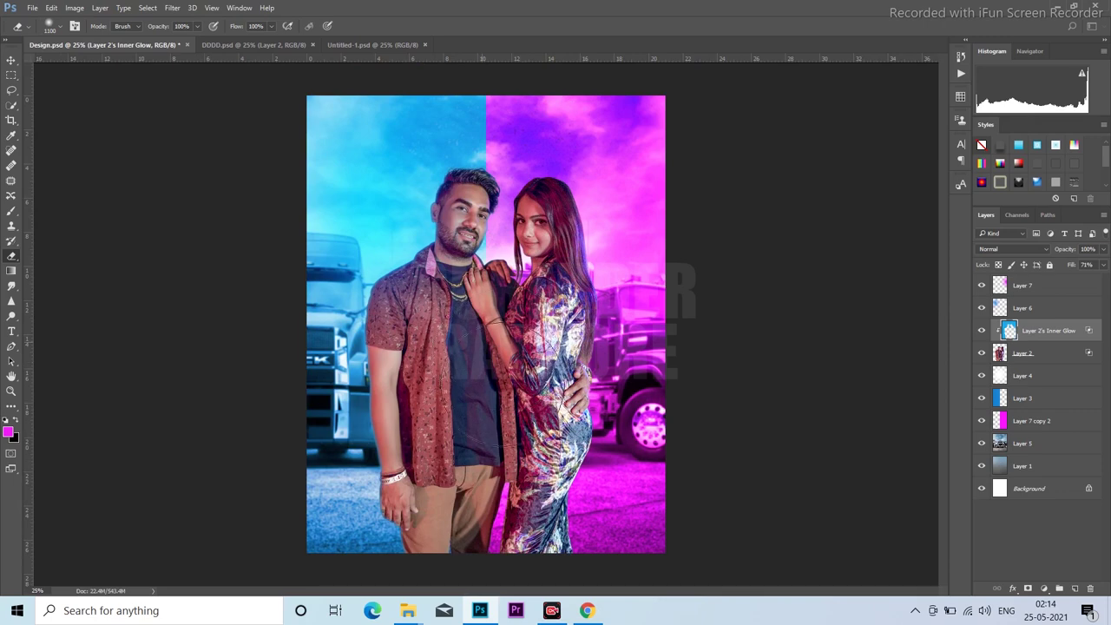
{"action": "key", "text": "ctrl+plus"}
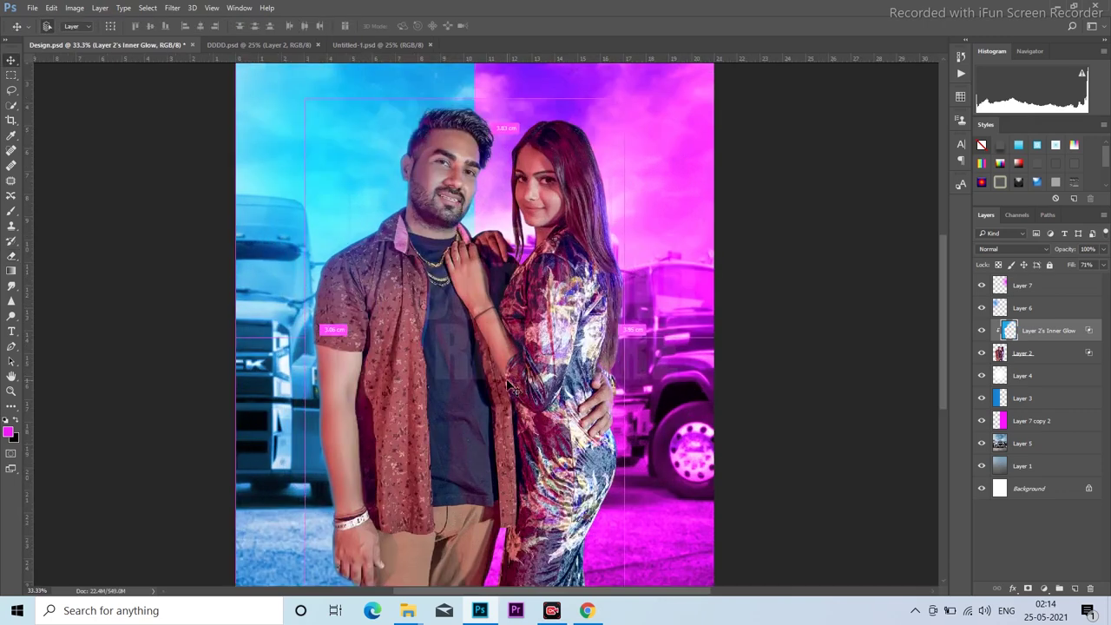
{"action": "key", "text": "ctrl+s"}
{"action": "left_click", "coordinate": [547, 313], "text": "ctrl"}
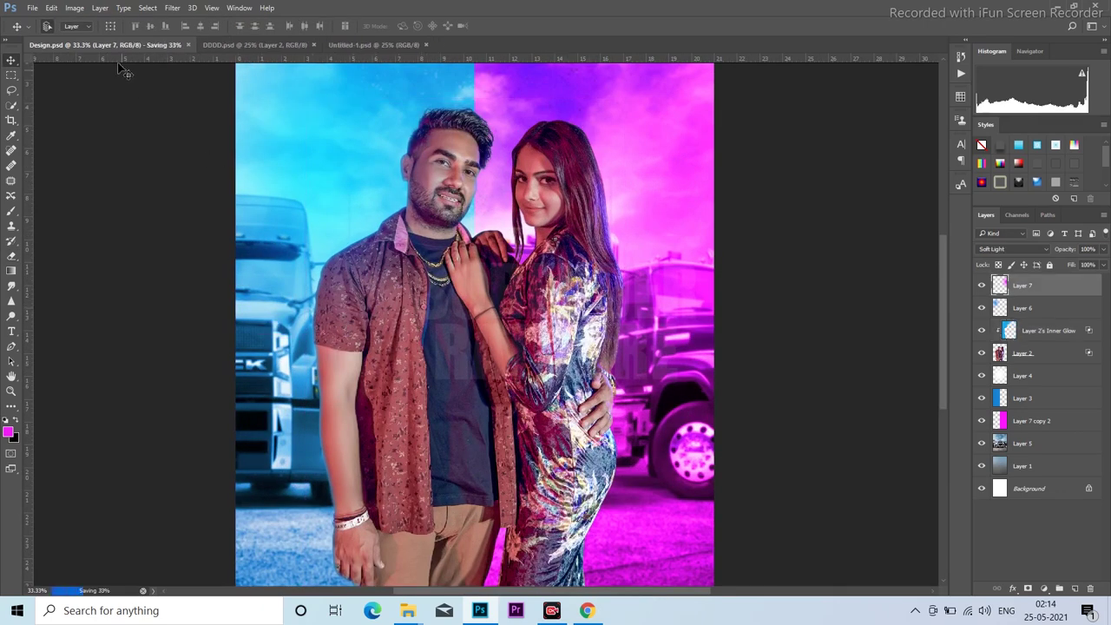
{"action": "left_click", "coordinate": [1016, 357]}
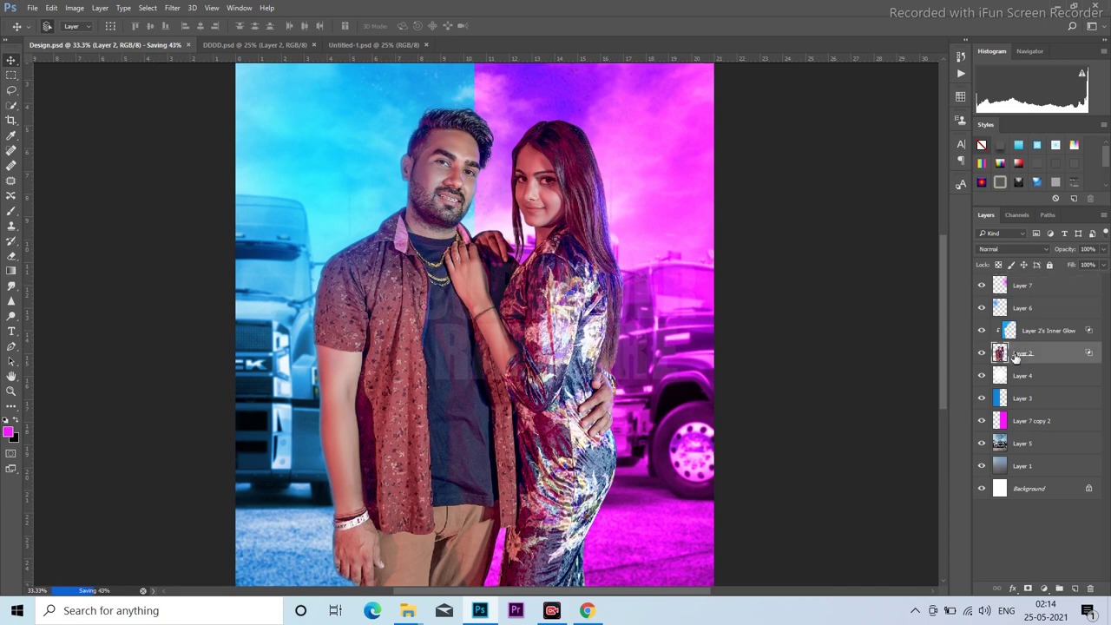
{"action": "left_click", "coordinate": [100, 9]}
{"action": "mouse_move", "coordinate": [121, 146]}
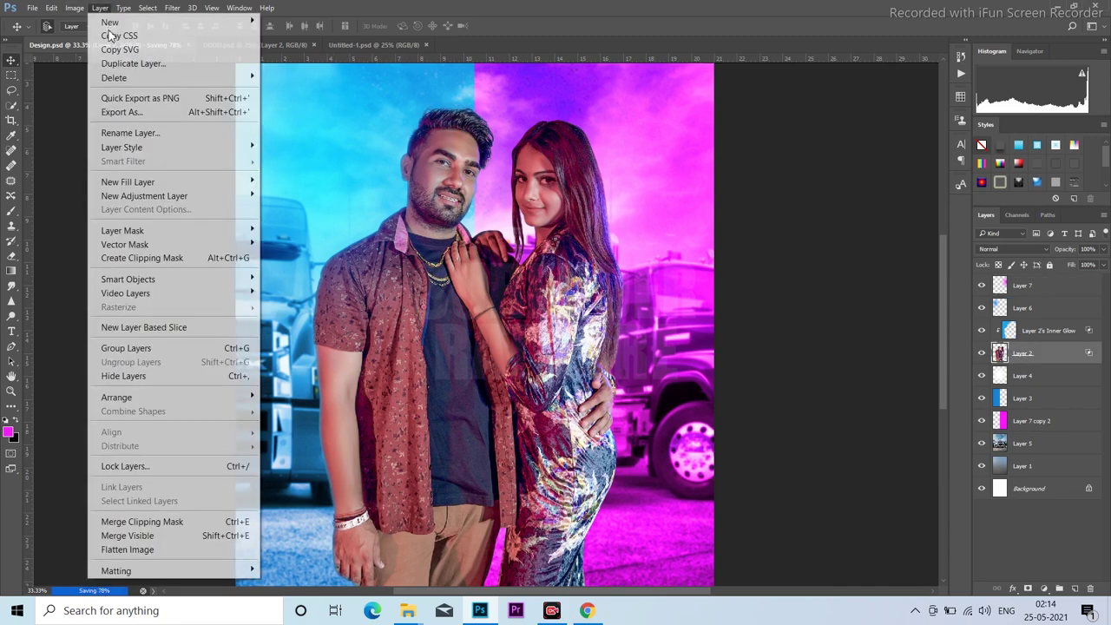
Give Layer 2 a magenta Inner Glow sampled from the pink sky, then create a layer from it.
{"action": "left_click", "coordinate": [354, 208]}
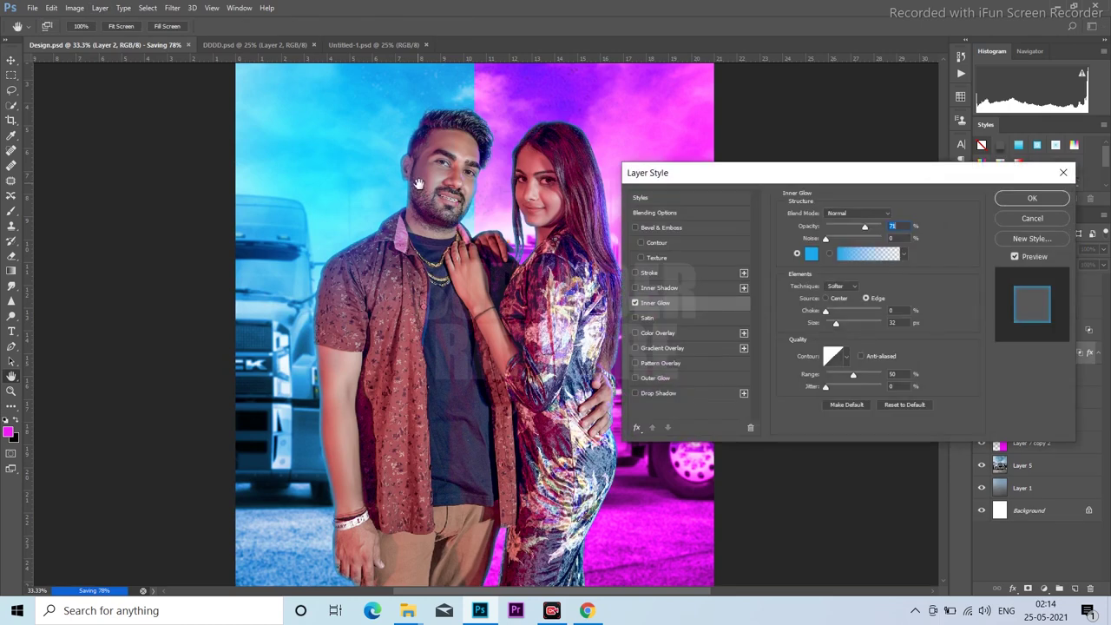
{"action": "left_click", "coordinate": [810, 254]}
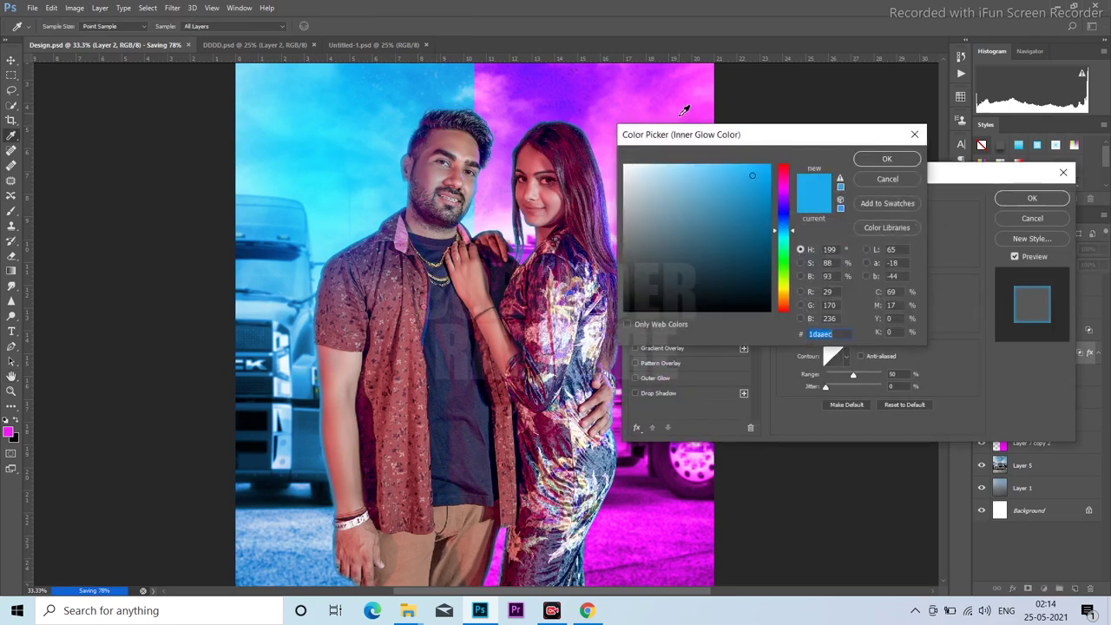
{"action": "left_click", "coordinate": [683, 113]}
{"action": "left_click", "coordinate": [880, 162]}
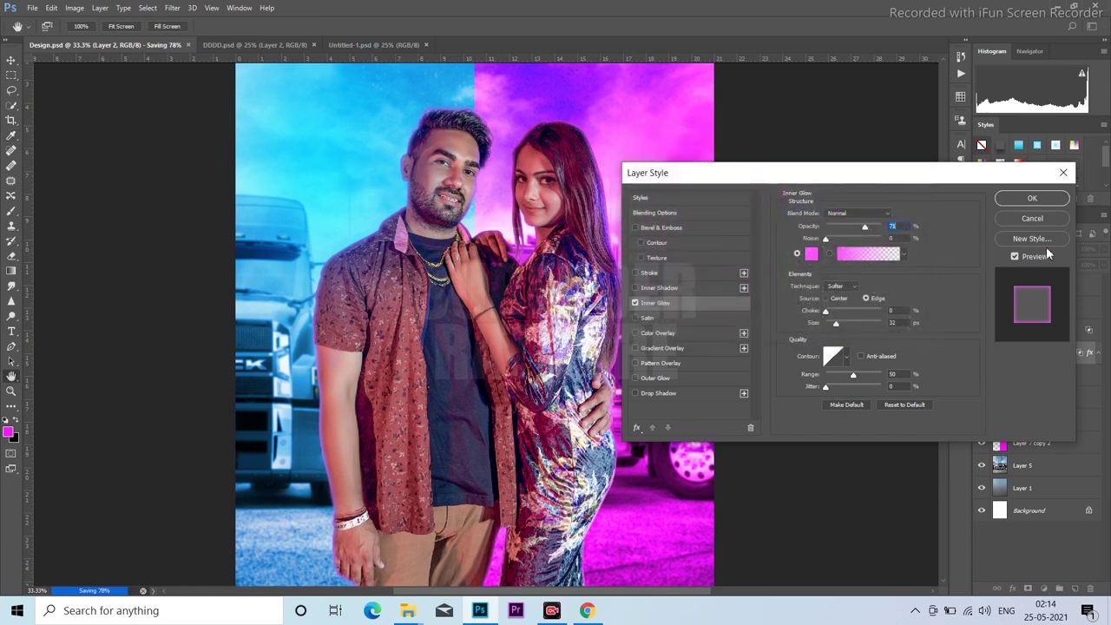
{"action": "left_click", "coordinate": [1033, 199]}
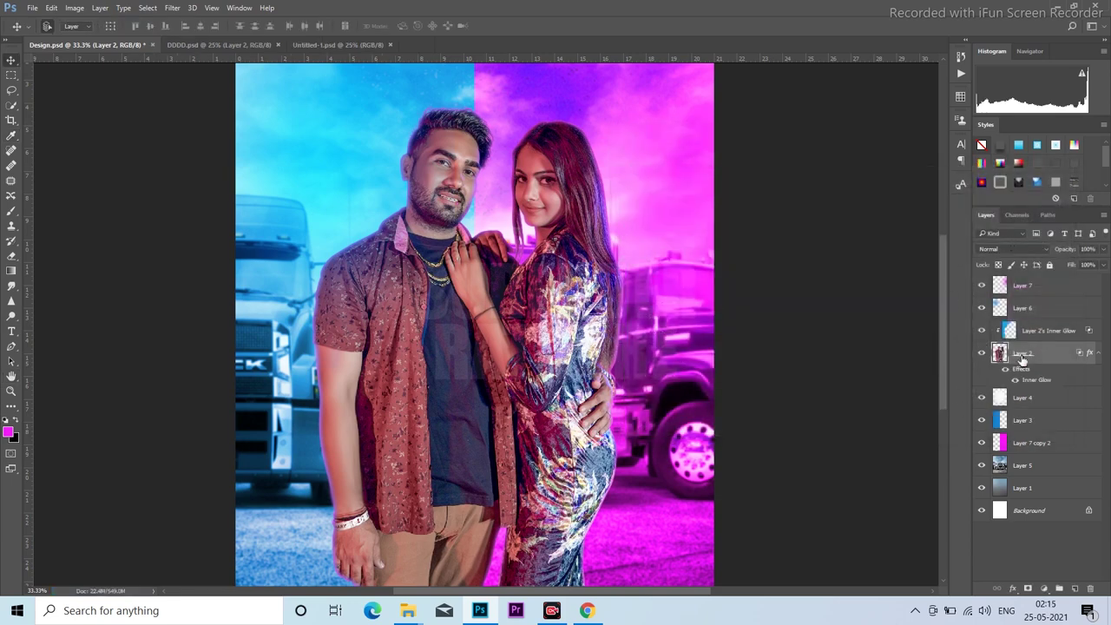
{"action": "right_click", "coordinate": [1022, 380]}
{"action": "left_click", "coordinate": [1012, 345]}
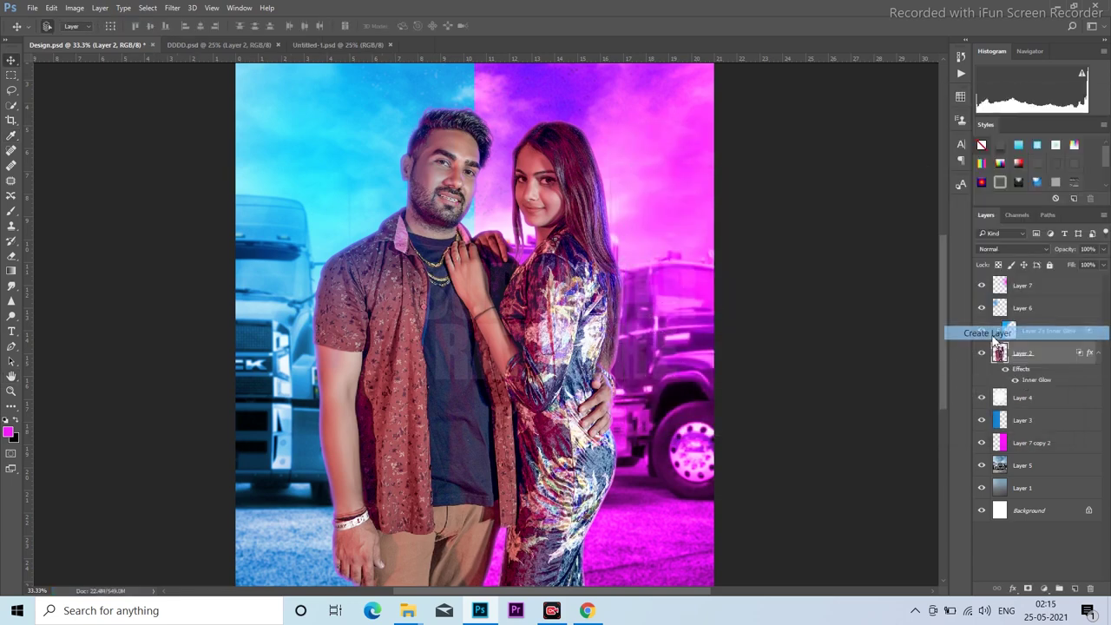
Select the new magenta Inner Glow layer with the Eraser, then return to the Move tool.
{"action": "left_click", "coordinate": [1040, 354]}
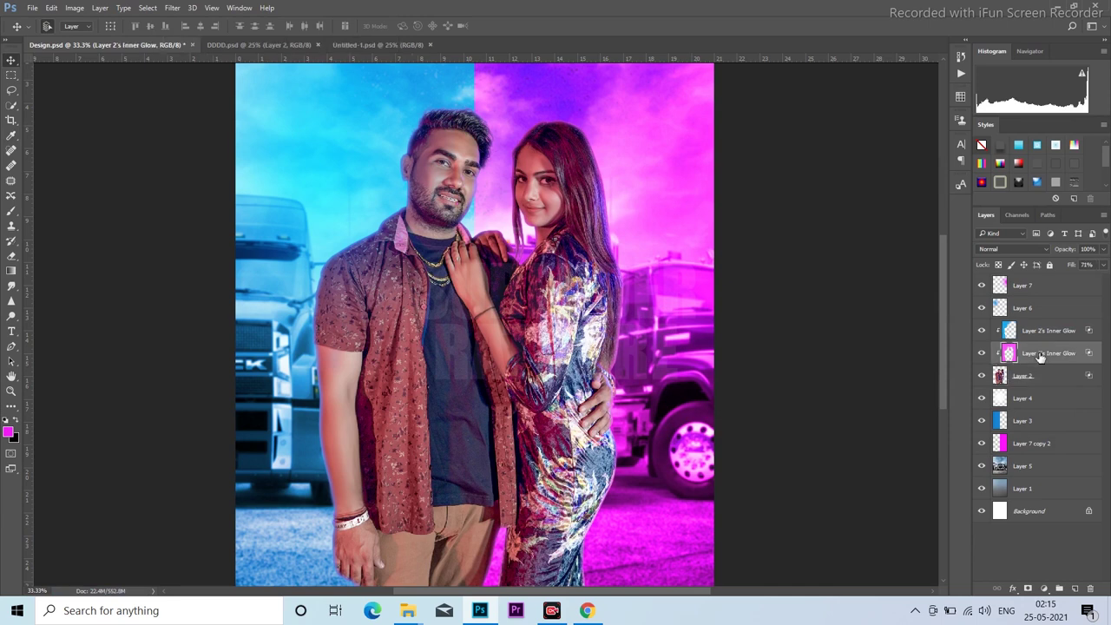
{"action": "key", "text": "e"}
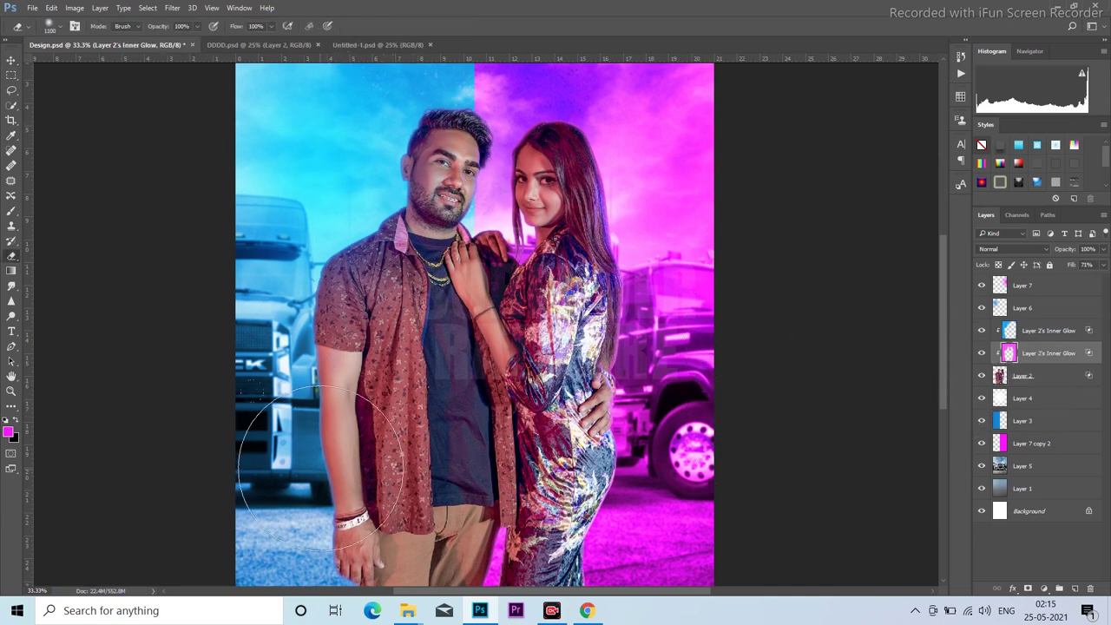
{"action": "key", "text": "ctrl+minus"}
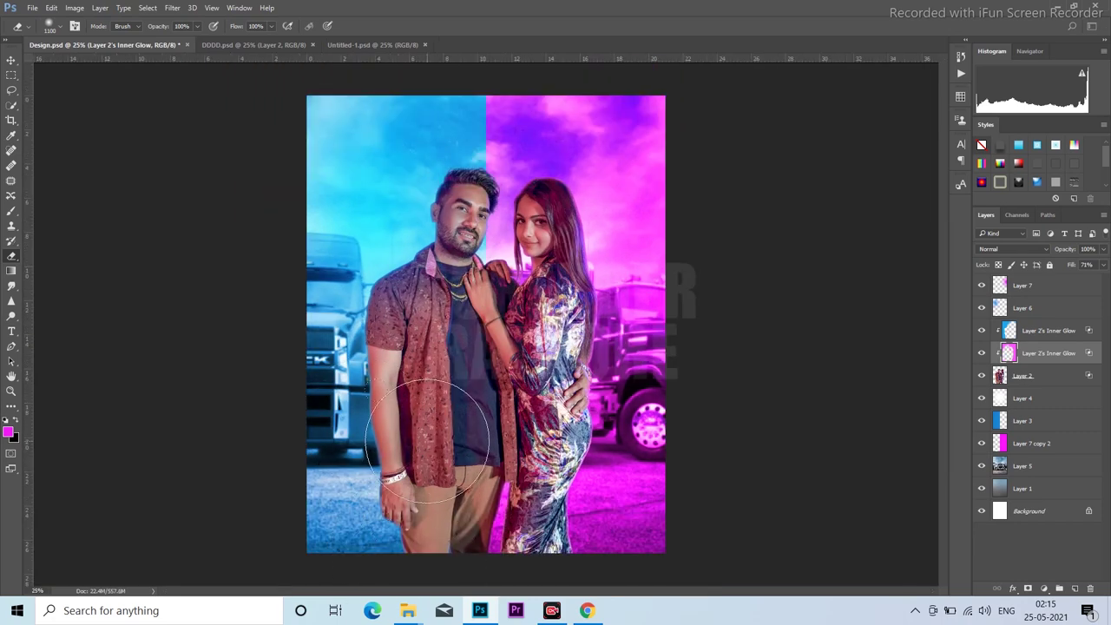
{"action": "key", "text": "v"}
{"action": "left_click", "coordinate": [475, 356], "text": "alt"}
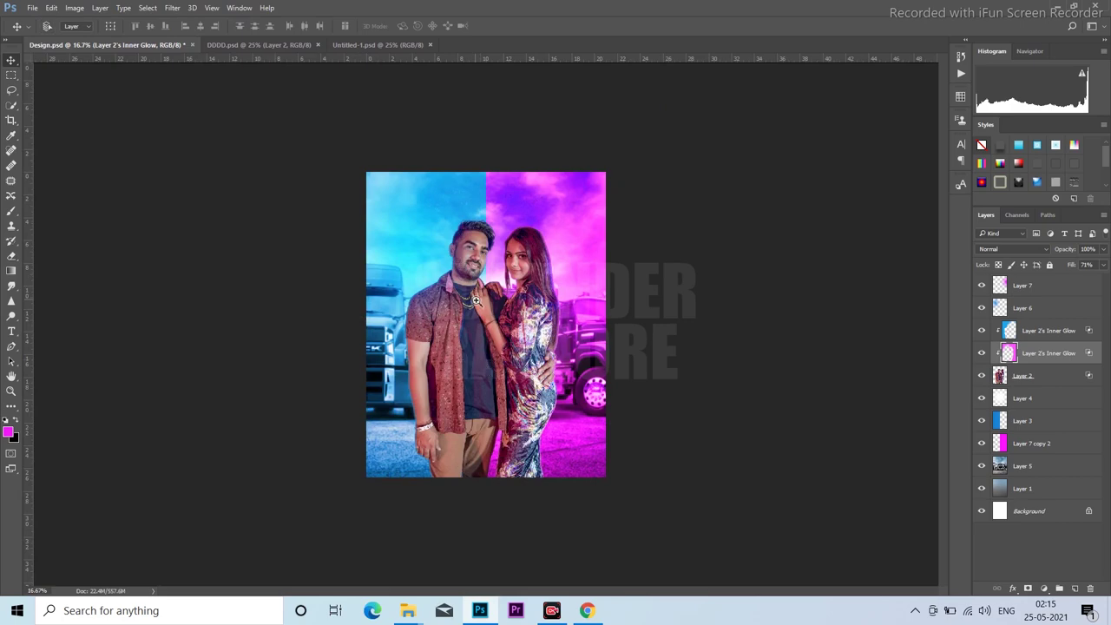
Save Design.psd and check the poster at 25% and 33.3% zoom.
{"action": "key", "text": "ctrl+plus"}
{"action": "key", "text": "ctrl+plus"}
{"action": "key", "text": "ctrl+s"}
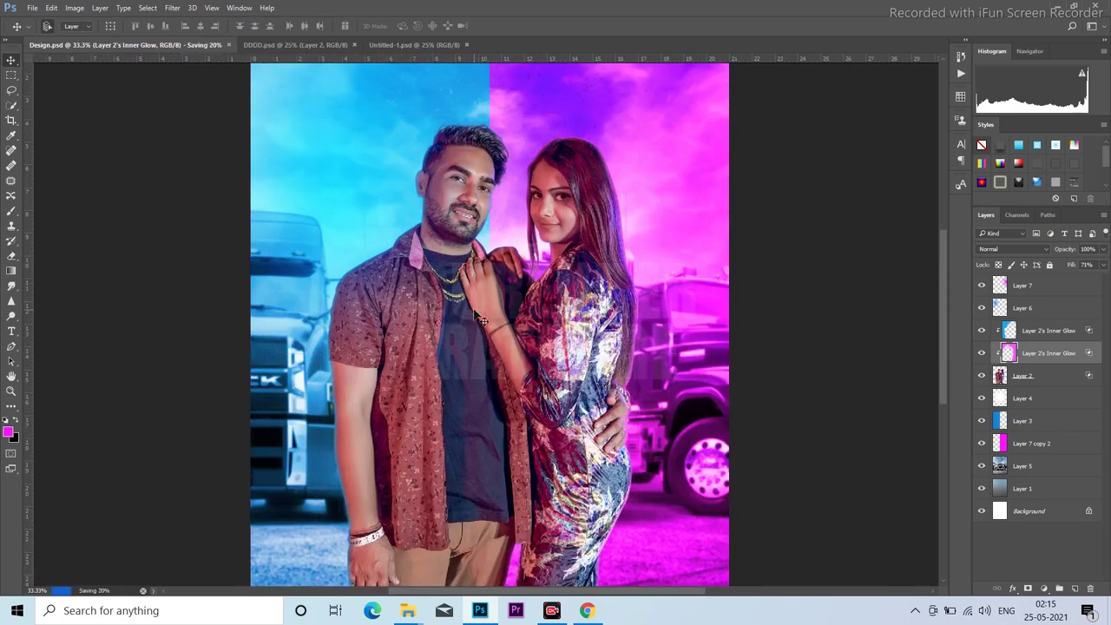
{"action": "key", "text": "ctrl+minus"}
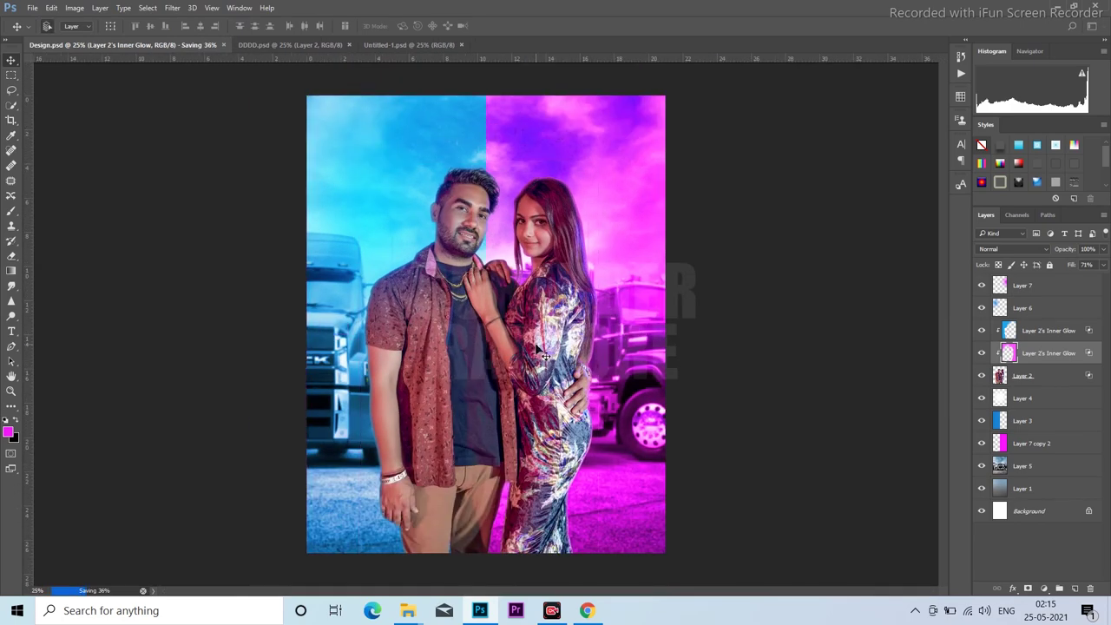
{"action": "key", "text": "ctrl+minus"}
{"action": "key", "text": "ctrl+plus"}
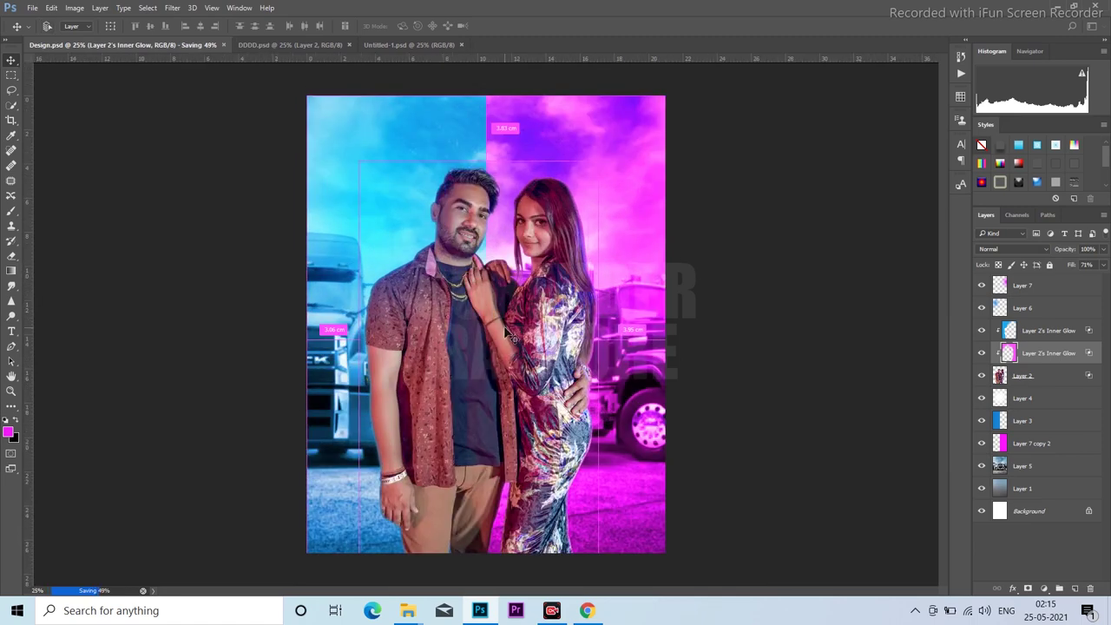
{"action": "key", "text": "ctrl+plus"}
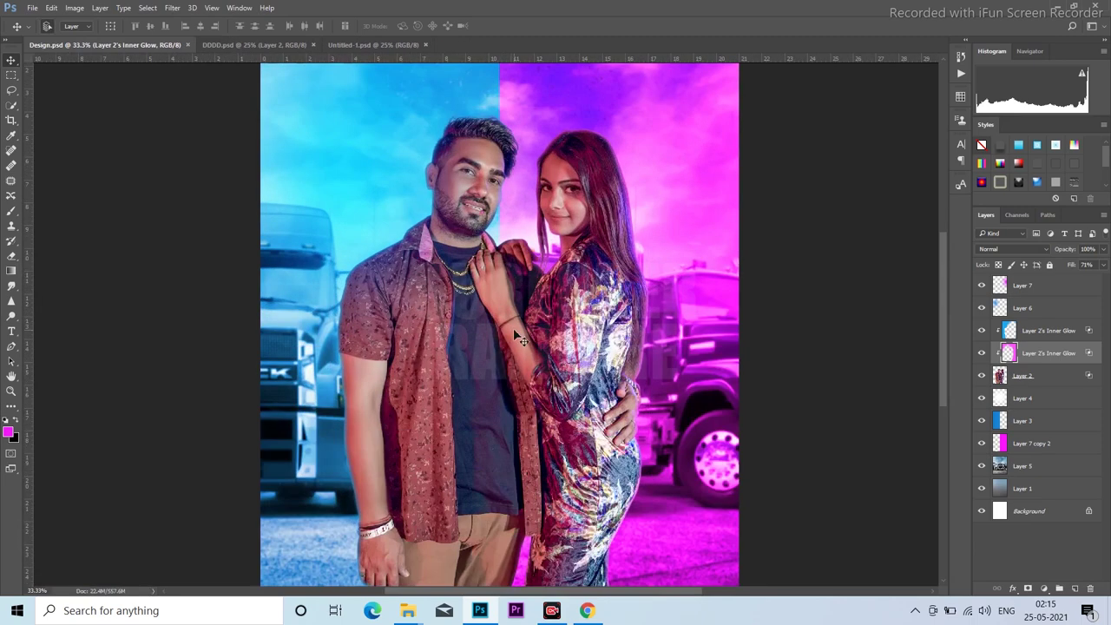
Drag the Layer 6 blue Hard Light glow to a new spot over the man.
{"action": "key", "text": "ctrl+minus"}
{"action": "key", "text": "ctrl+minus"}
{"action": "key", "text": "ctrl+minus"}
{"action": "key", "text": "ctrl+plus"}
{"action": "key", "text": "ctrl+plus"}
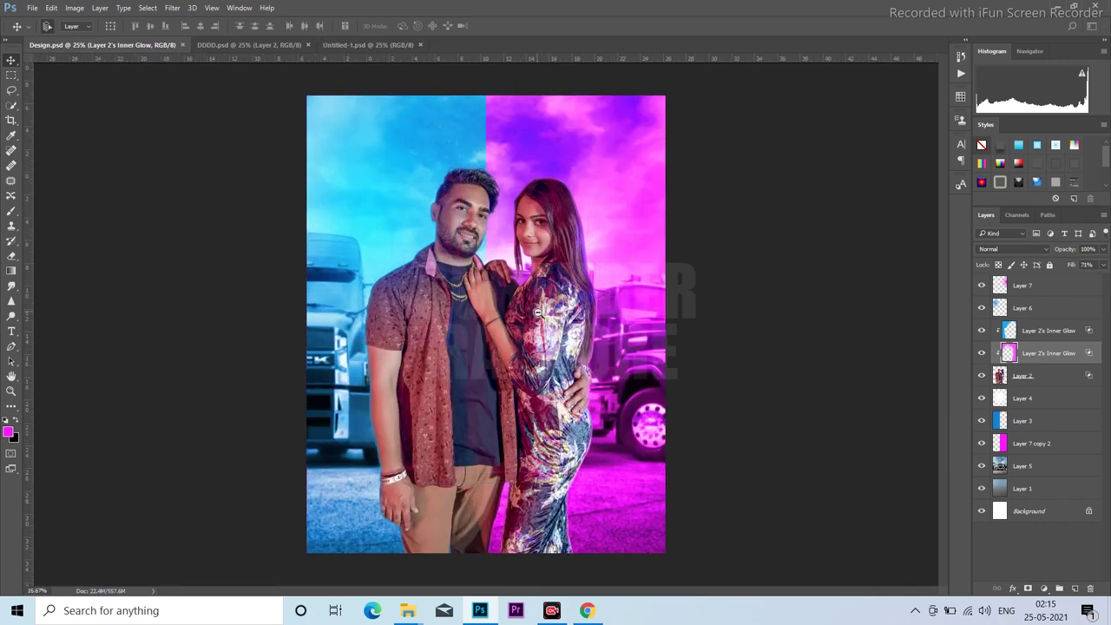
{"action": "key", "text": "ctrl+minus"}
{"action": "key", "text": "ctrl+minus"}
{"action": "key", "text": "ctrl+plus"}
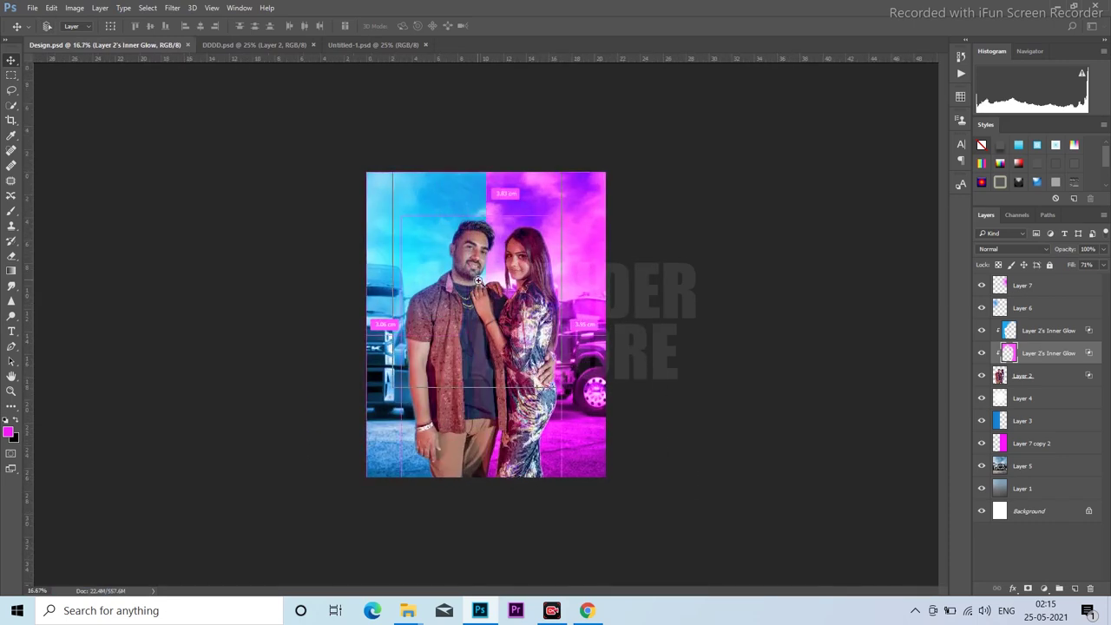
{"action": "key", "text": "ctrl+plus"}
{"action": "mouse_move", "coordinate": [396, 273]}
{"action": "left_mouse_down"}
{"action": "mouse_move", "coordinate": [400, 175]}
{"action": "mouse_move", "coordinate": [340, 391]}
{"action": "mouse_move", "coordinate": [347, 360]}
{"action": "left_mouse_up"}
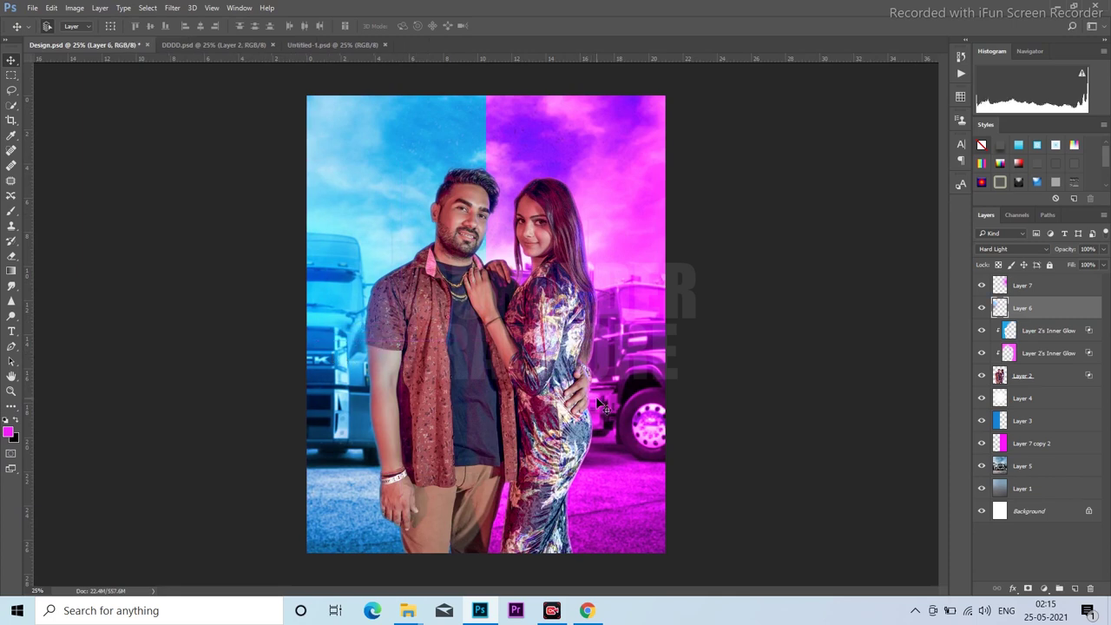
{"action": "key", "text": "ctrl+t"}
{"action": "mouse_move", "coordinate": [333, 319]}
{"action": "left_mouse_down"}
{"action": "mouse_move", "coordinate": [340, 342]}
{"action": "mouse_move", "coordinate": [368, 301]}
{"action": "mouse_move", "coordinate": [287, 404]}
{"action": "mouse_move", "coordinate": [364, 408]}
{"action": "mouse_move", "coordinate": [384, 242]}
{"action": "mouse_move", "coordinate": [397, 242]}
{"action": "left_mouse_up"}
{"action": "key", "text": "Return"}
{"action": "left_click", "coordinate": [1013, 249]}
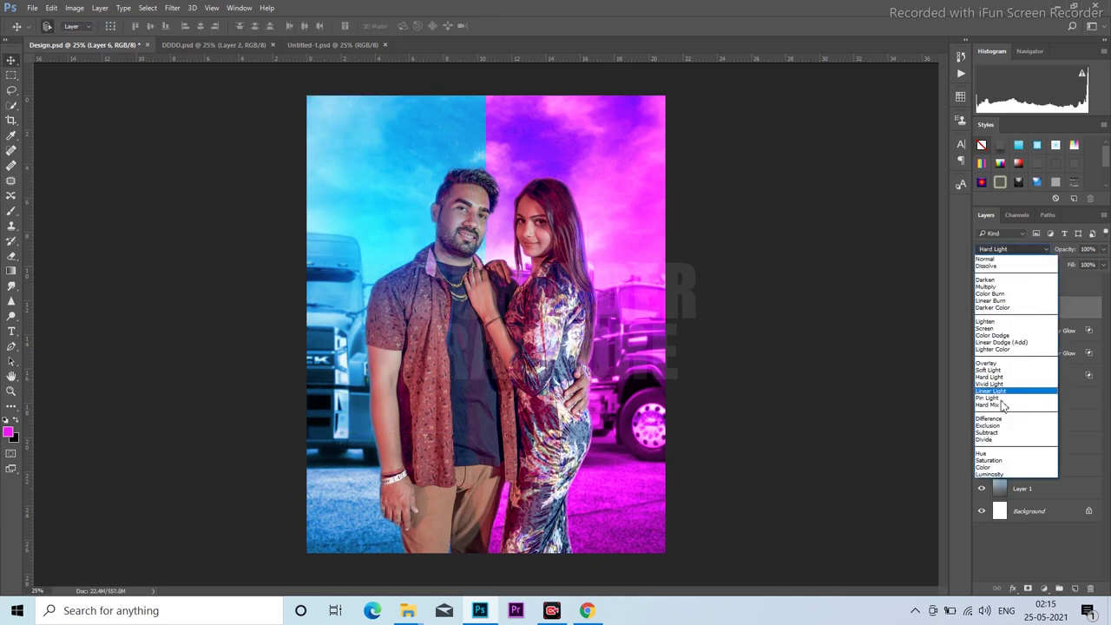
{"action": "left_click", "coordinate": [996, 370]}
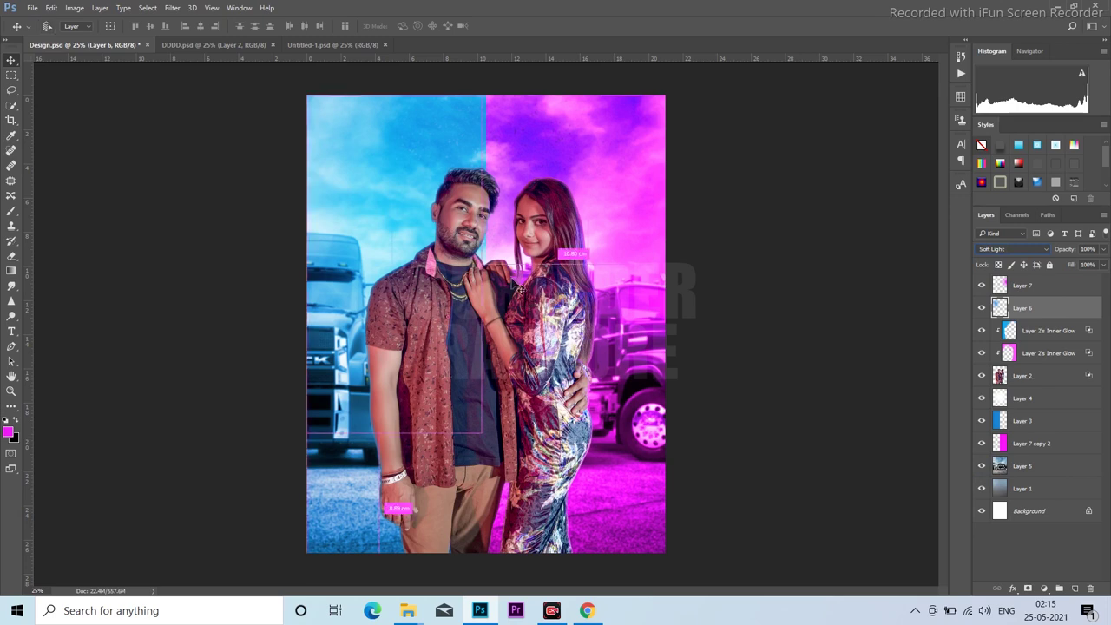
{"action": "key", "text": "ctrl+t"}
{"action": "left_click_drag", "start_coordinate": [486, 102], "coordinate": [454, 142]}
{"action": "left_click_drag", "start_coordinate": [371, 223], "coordinate": [404, 215]}
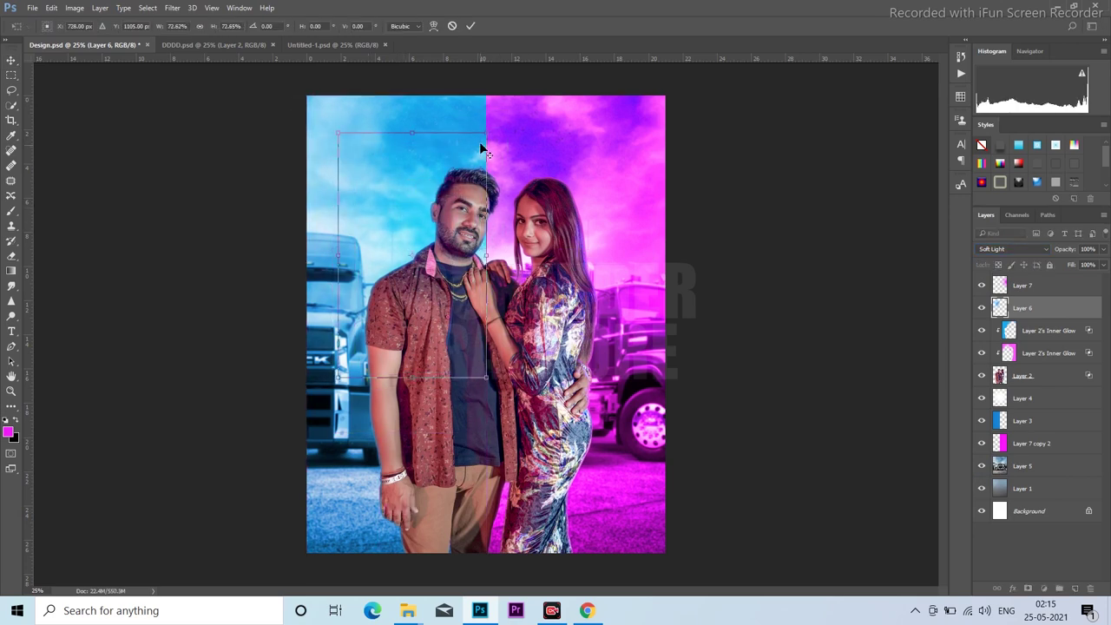
{"action": "left_click_drag", "start_coordinate": [489, 131], "coordinate": [531, 59]}
{"action": "left_click_drag", "start_coordinate": [462, 179], "coordinate": [384, 175]}
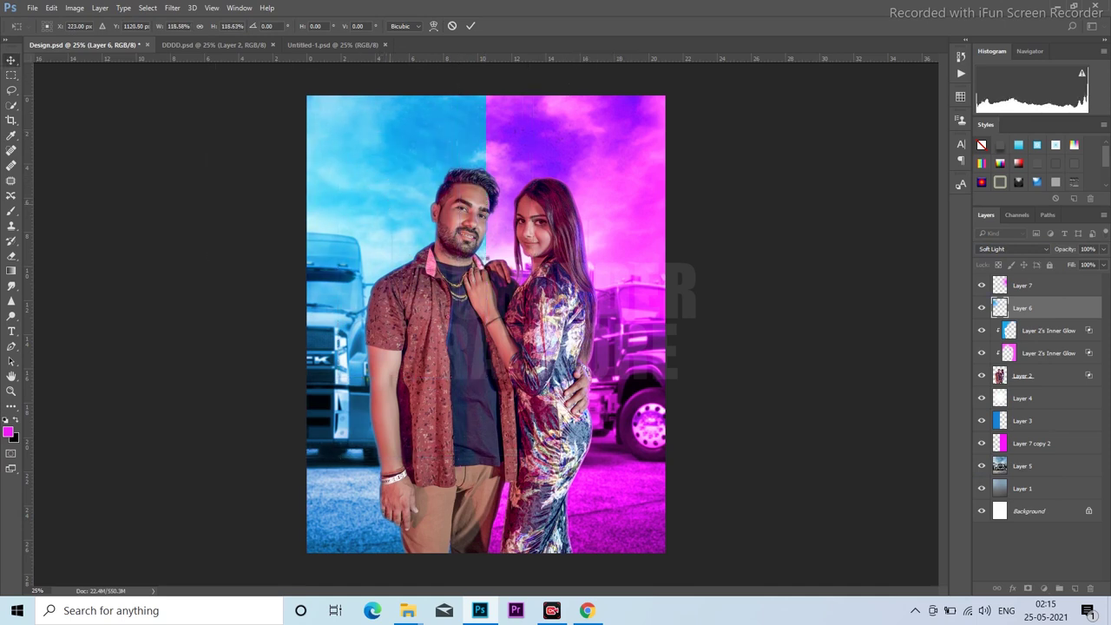
{"action": "key", "text": "Return"}
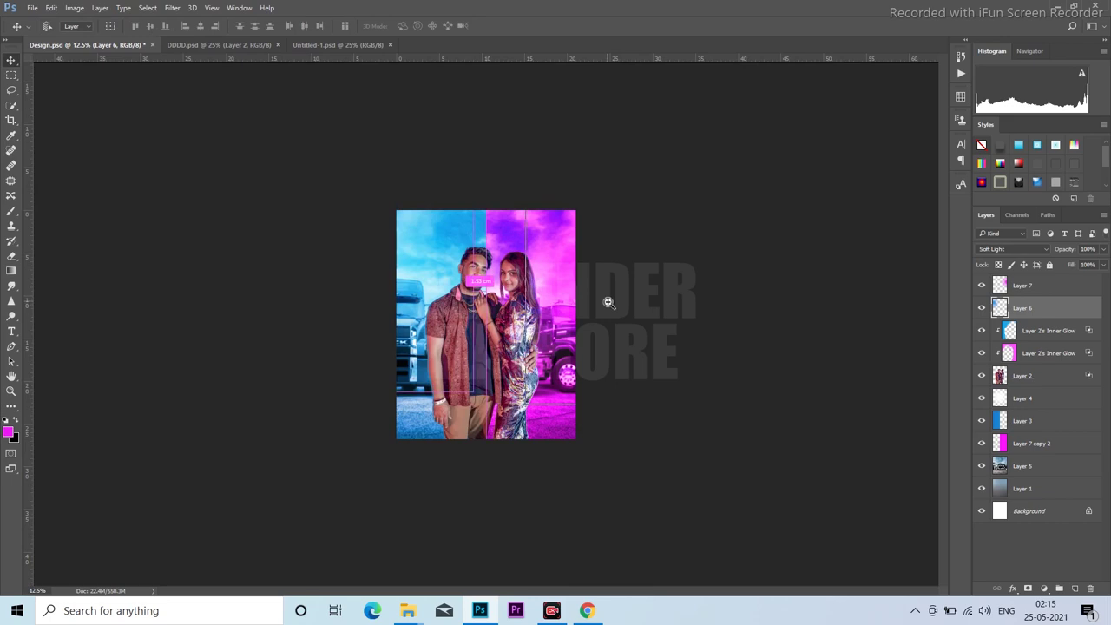
{"action": "key", "text": "ctrl+s"}
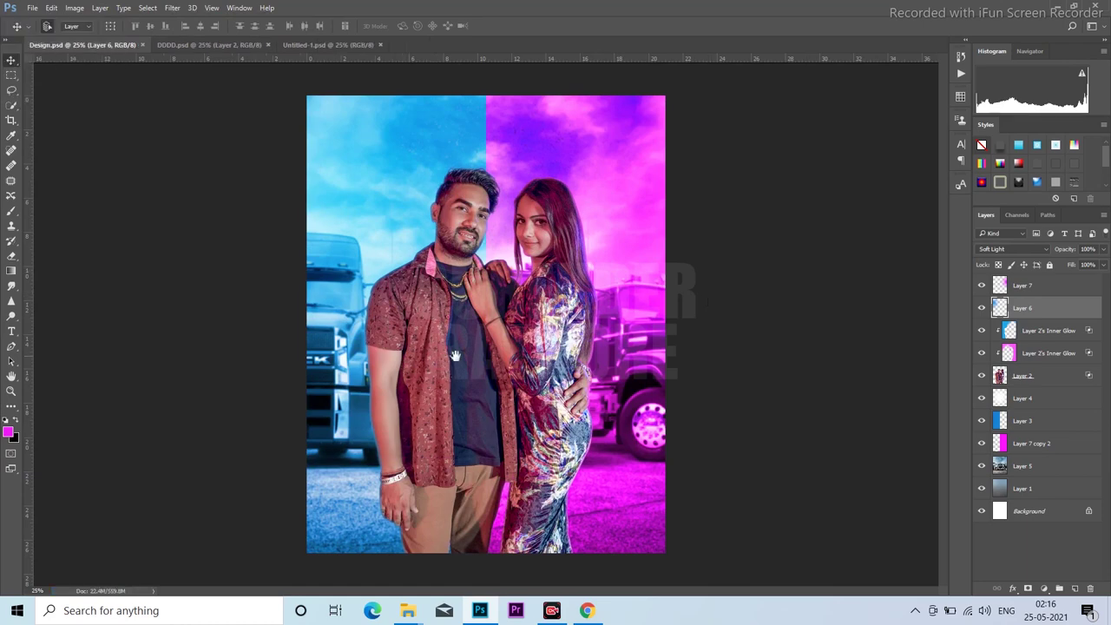
{"action": "scroll", "coordinate": [530, 332], "scroll_direction": "up", "scroll_amount": 1}
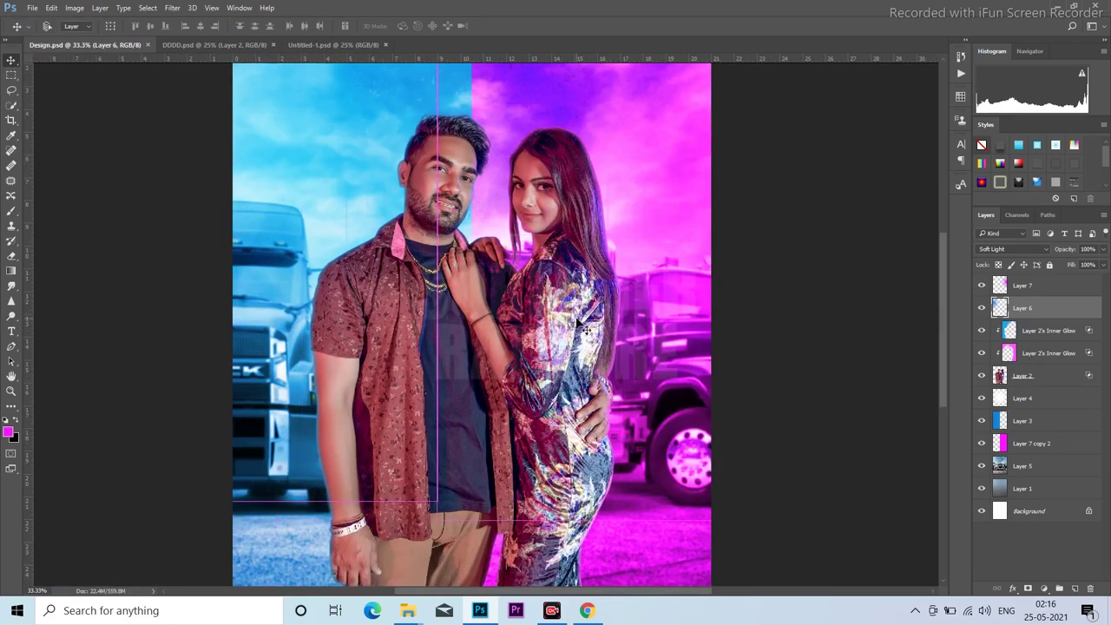
{"action": "scroll", "coordinate": [586, 332], "scroll_direction": "down", "scroll_amount": 1}
{"action": "scroll", "coordinate": [571, 309], "scroll_direction": "down", "scroll_amount": 1}
{"action": "scroll", "coordinate": [571, 309], "scroll_direction": "down", "scroll_amount": 2}
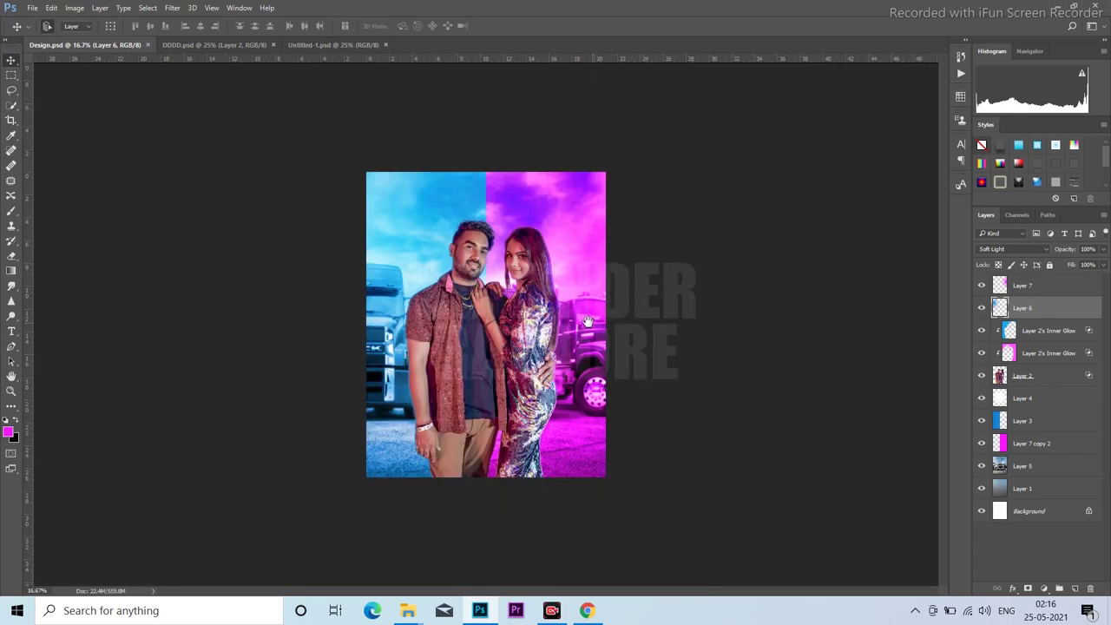
{"action": "scroll", "coordinate": [571, 309], "scroll_direction": "down", "scroll_amount": 1}
{"action": "scroll", "coordinate": [487, 304], "scroll_direction": "up", "scroll_amount": 2}
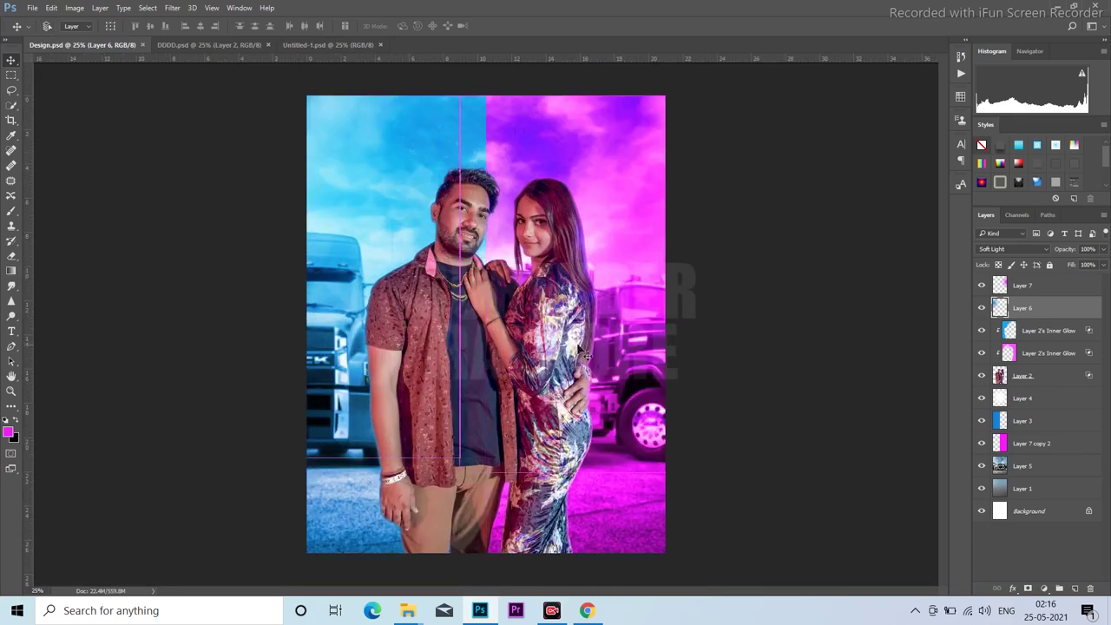
{"action": "scroll", "coordinate": [475, 295], "scroll_direction": "up", "scroll_amount": 1}
{"action": "scroll", "coordinate": [476, 294], "scroll_direction": "down", "scroll_amount": 2}
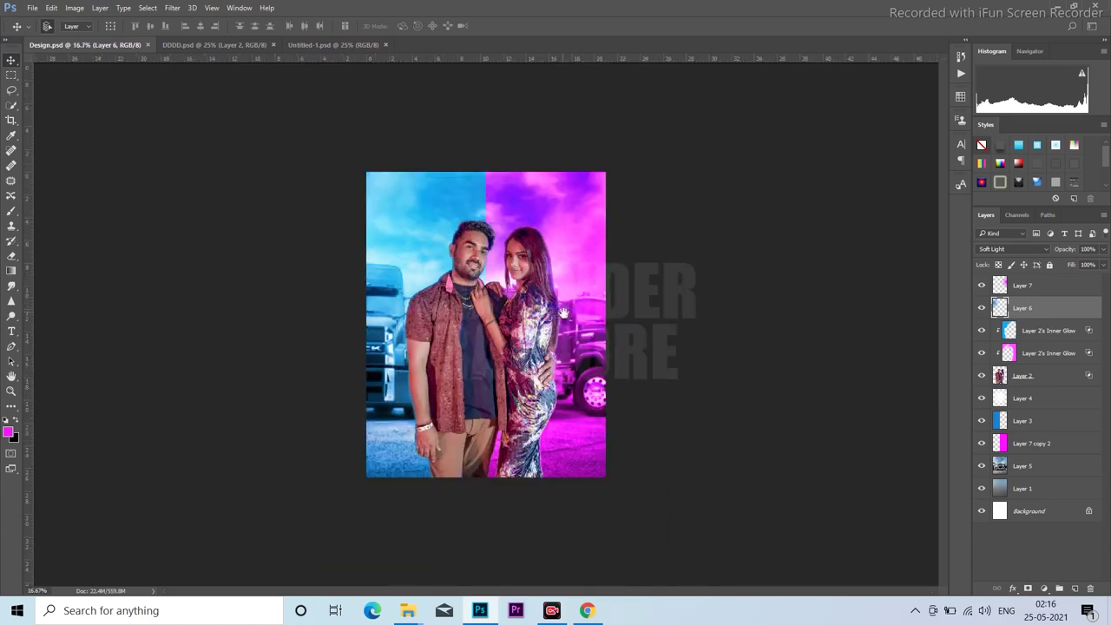
{"action": "scroll", "coordinate": [570, 317], "scroll_direction": "up", "scroll_amount": 1}
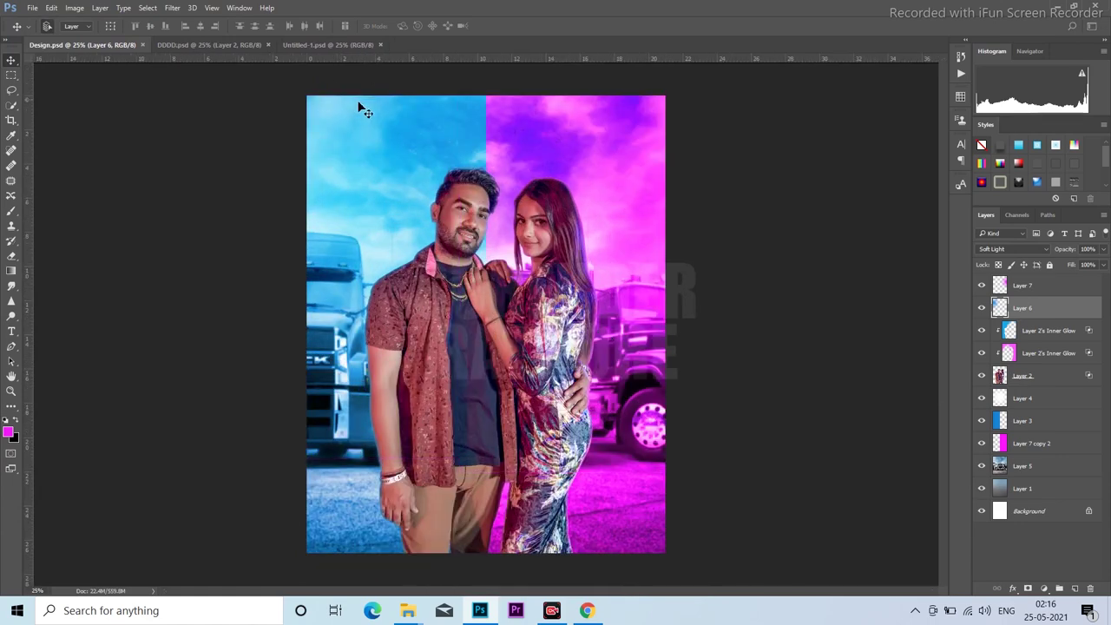
Smudge the clouds above the couple on Layer 5 with an 1100-px Smudge brush.
{"action": "left_click", "coordinate": [1025, 467]}
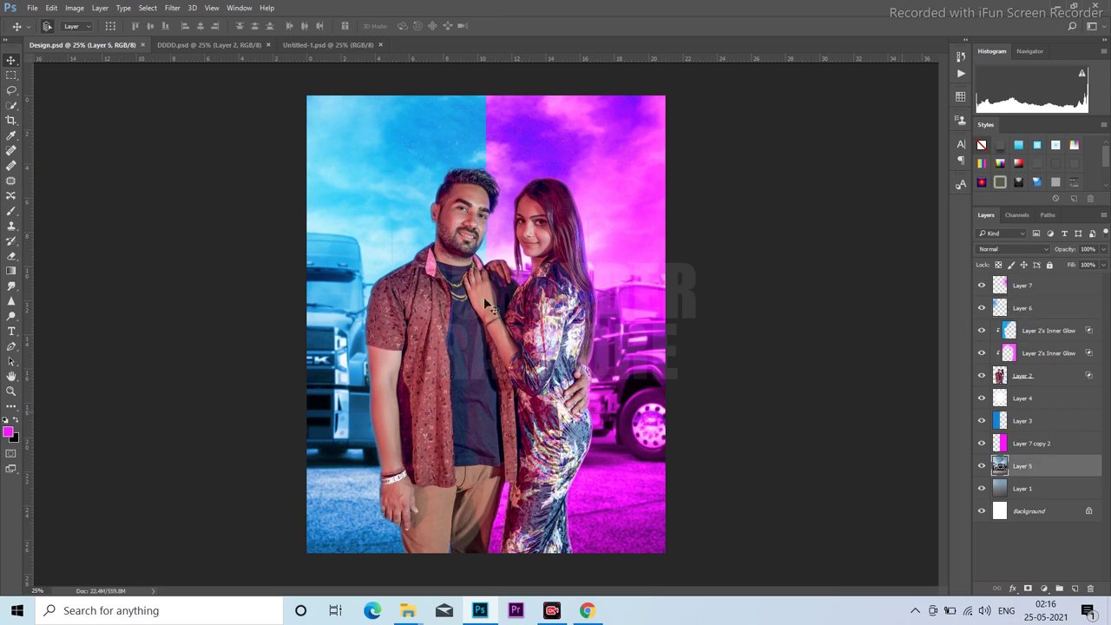
{"action": "left_click", "coordinate": [12, 288]}
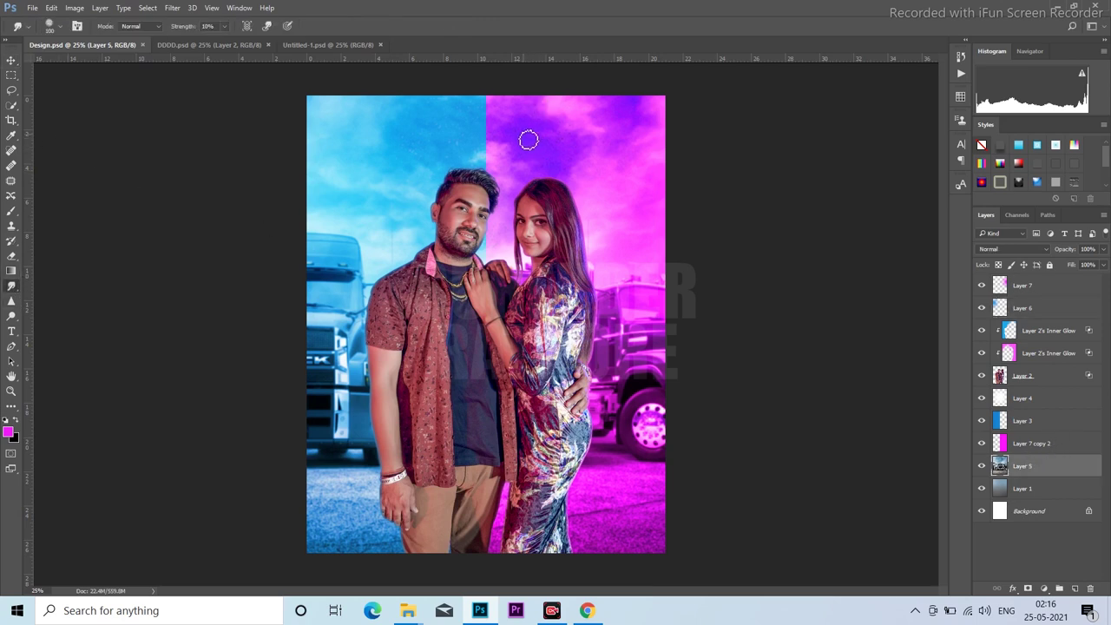
{"action": "key", "text": "bracketright"}
{"action": "key", "text": "bracketright"}
{"action": "key", "text": "bracketright"}
{"action": "key", "text": "bracketright"}
{"action": "key", "text": "bracketright"}
{"action": "key", "text": "bracketright"}
{"action": "key", "text": "bracketright"}
{"action": "key", "text": "bracketright"}
{"action": "key", "text": "bracketright"}
{"action": "key", "text": "bracketright"}
{"action": "key", "text": "bracketright"}
{"action": "key", "text": "bracketright"}
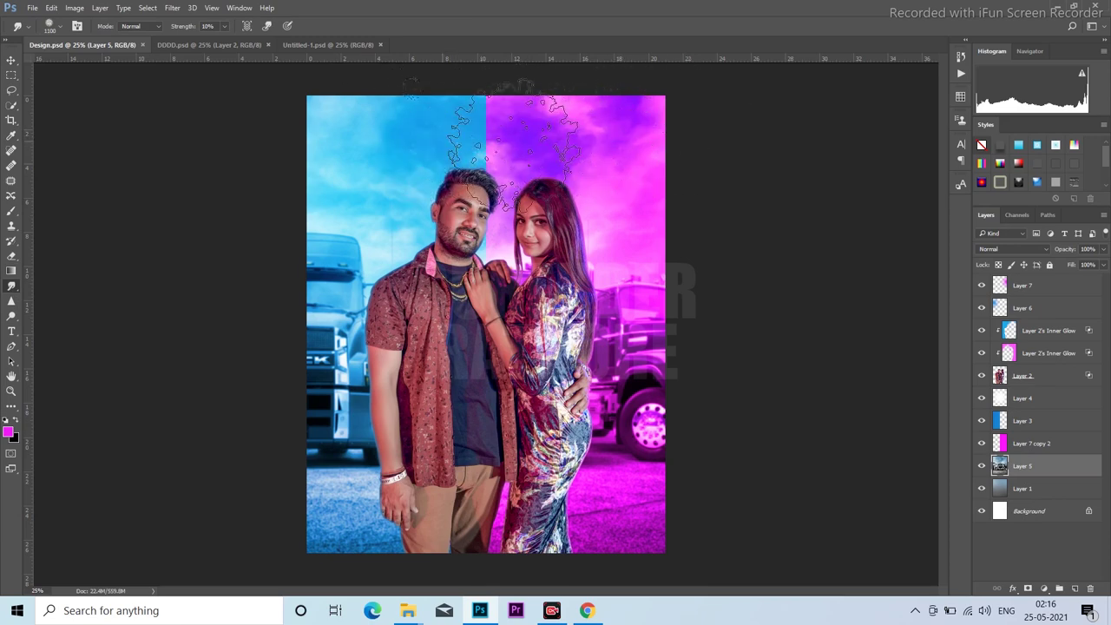
{"action": "left_click_drag", "start_coordinate": [502, 137], "coordinate": [548, 149]}
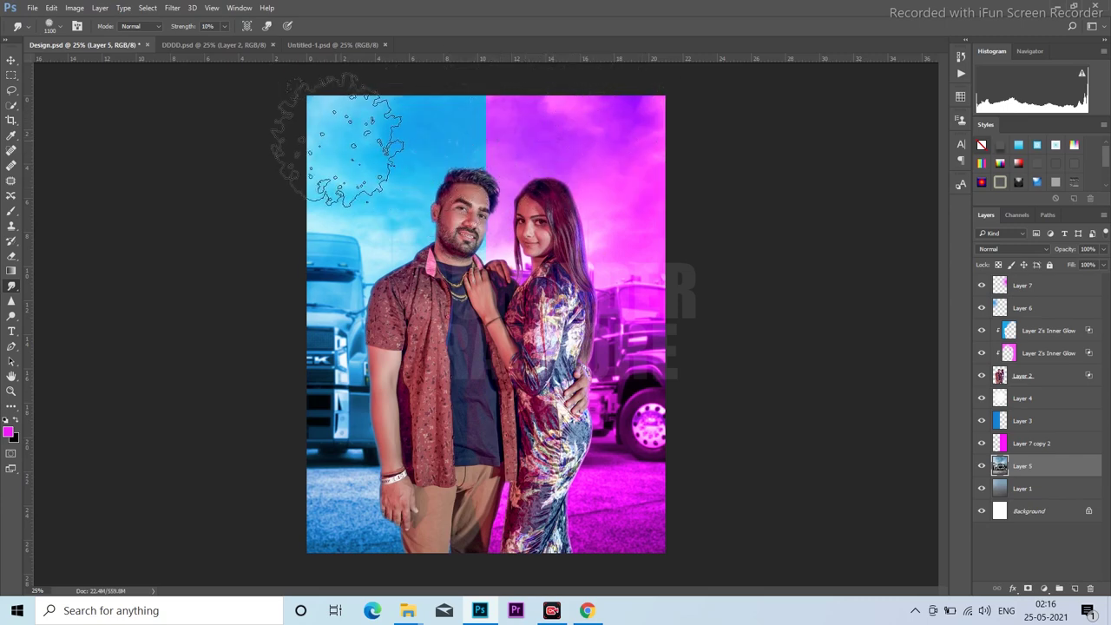
Zoom into the upper sky and soften it on the pink Layer 7 copy 2 overlay too.
{"action": "key", "text": "v"}
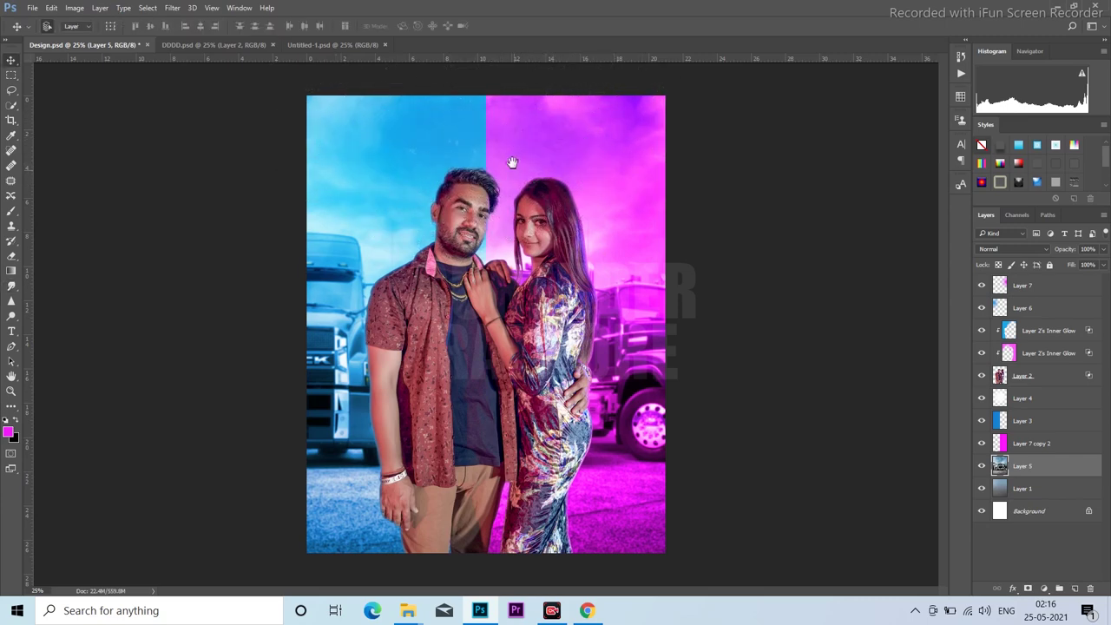
{"action": "left_click", "coordinate": [556, 108], "text": "ctrl"}
{"action": "left_click", "coordinate": [557, 108], "text": "ctrl"}
{"action": "left_click", "coordinate": [539, 153], "text": "ctrl"}
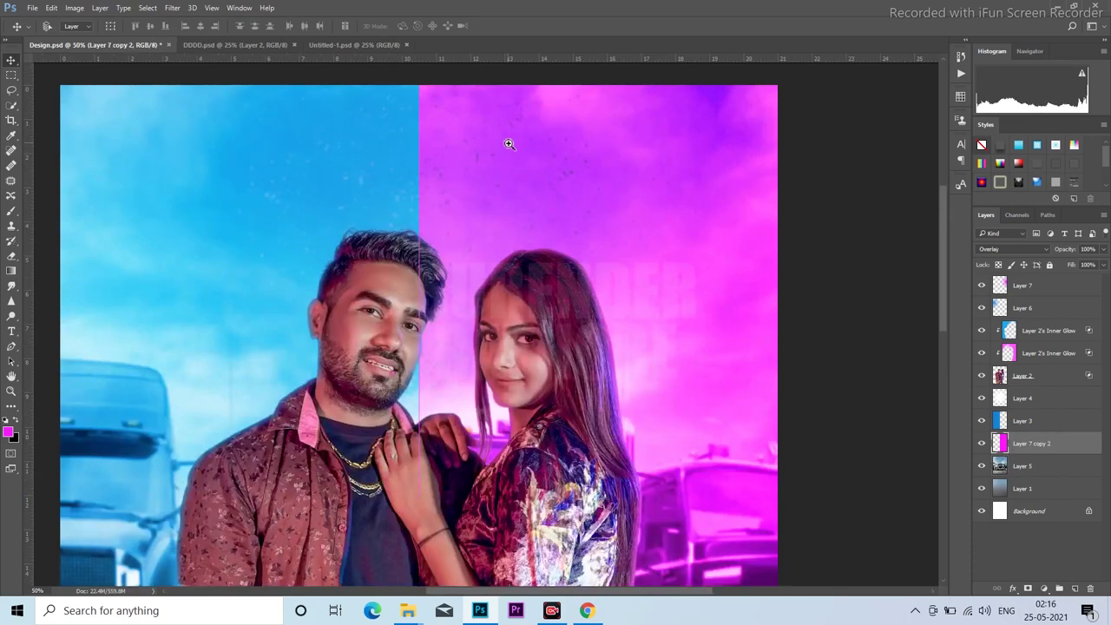
{"action": "mouse_move", "coordinate": [521, 161]}
{"action": "left_mouse_down"}
{"action": "mouse_move", "coordinate": [432, 180]}
{"action": "mouse_move", "coordinate": [510, 204]}
{"action": "left_mouse_up"}
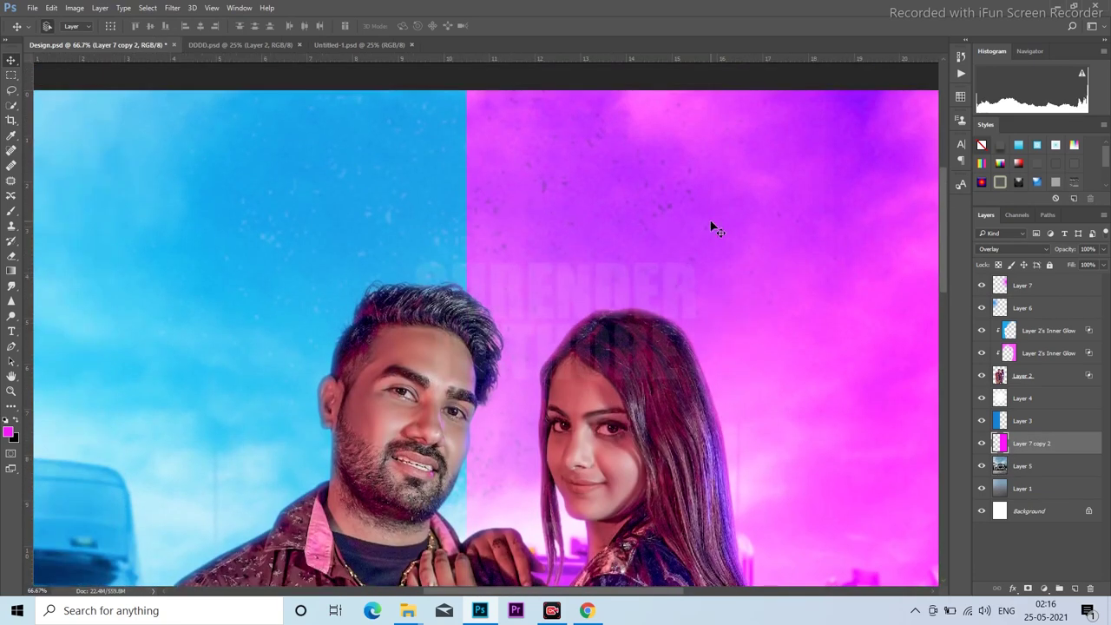
{"action": "left_click", "coordinate": [1013, 469]}
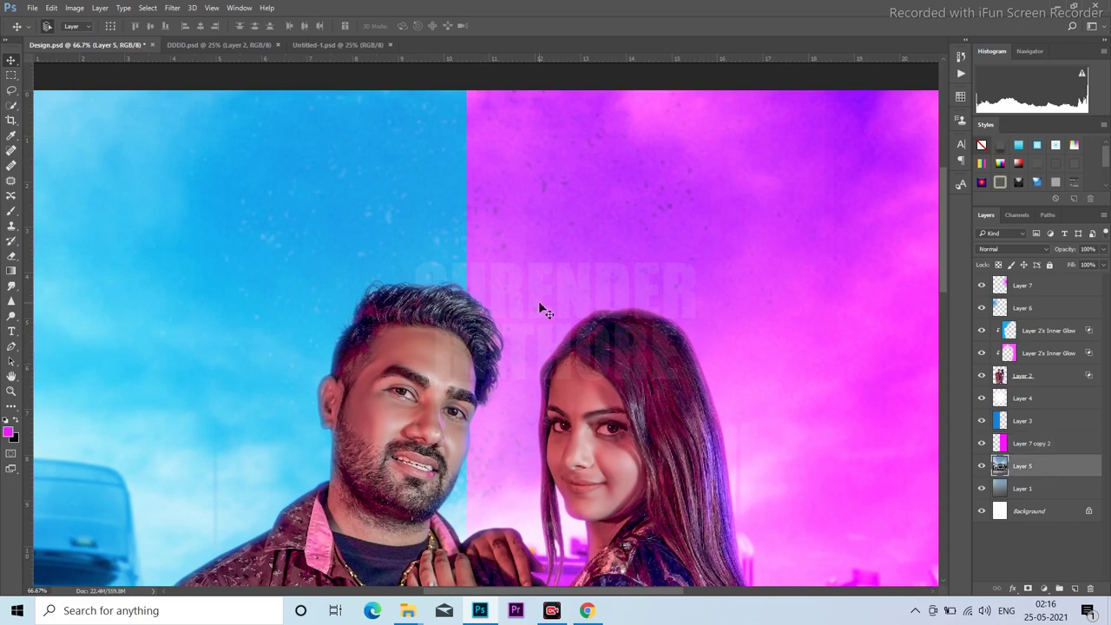
{"action": "left_click", "coordinate": [10, 286]}
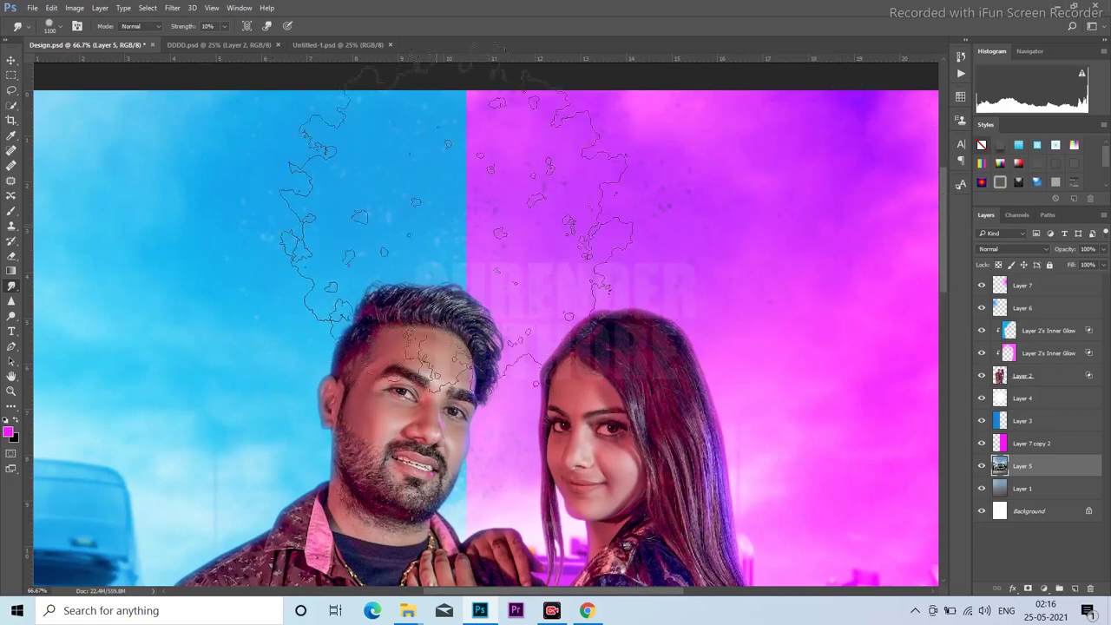
{"action": "left_click", "coordinate": [1033, 443]}
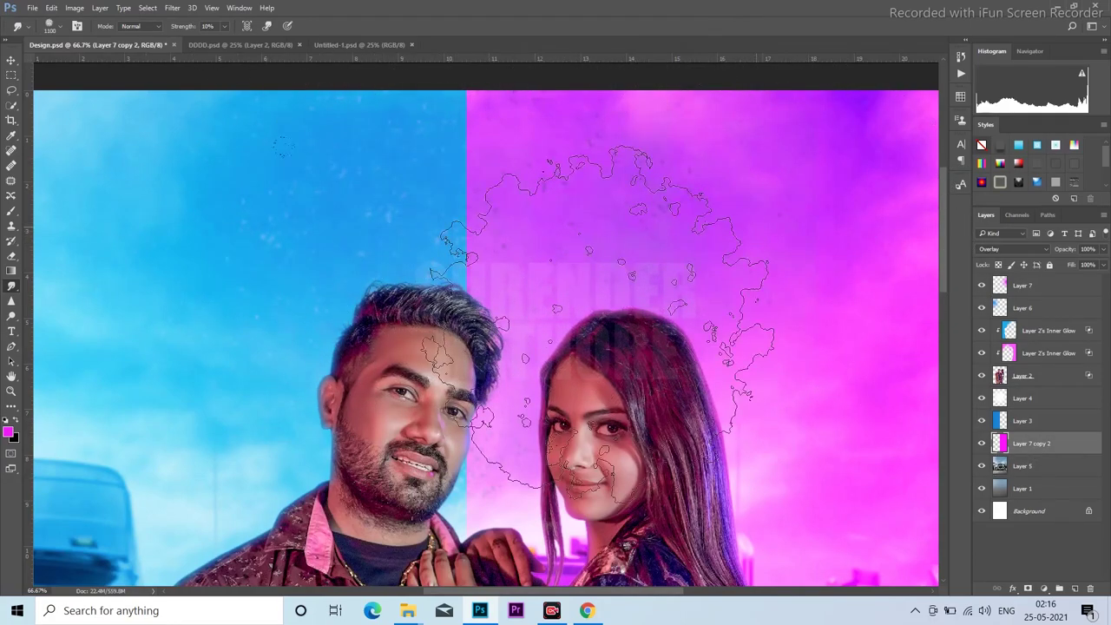
{"action": "key", "text": "v"}
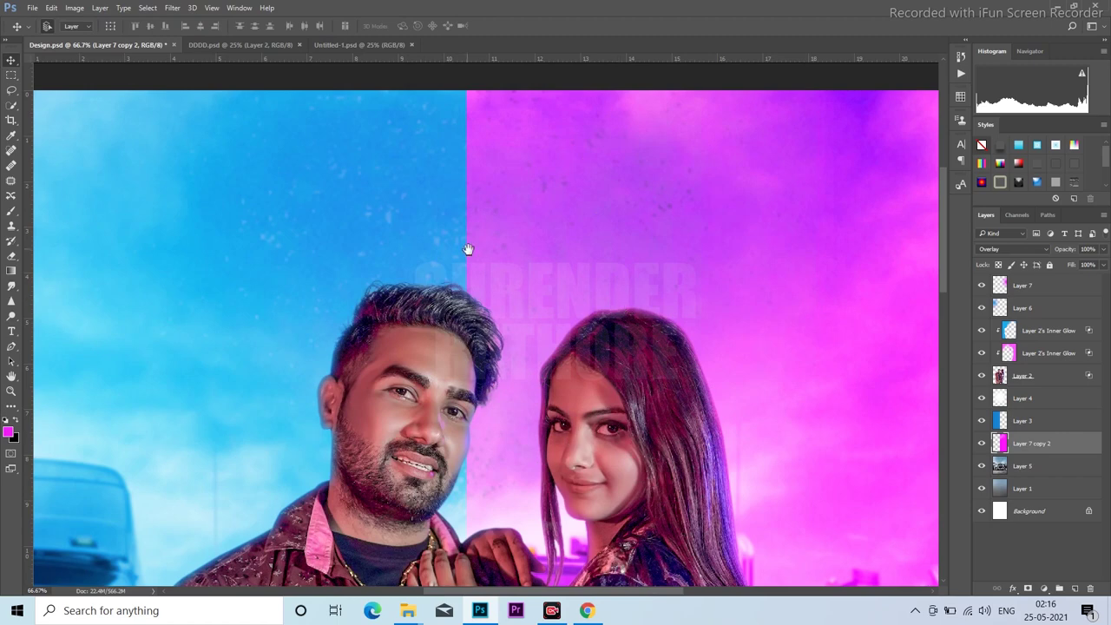
{"action": "left_click", "coordinate": [474, 287], "text": "alt"}
Zoom out to the whole poster and save Design.psd.
{"action": "left_click", "coordinate": [478, 321], "text": "alt"}
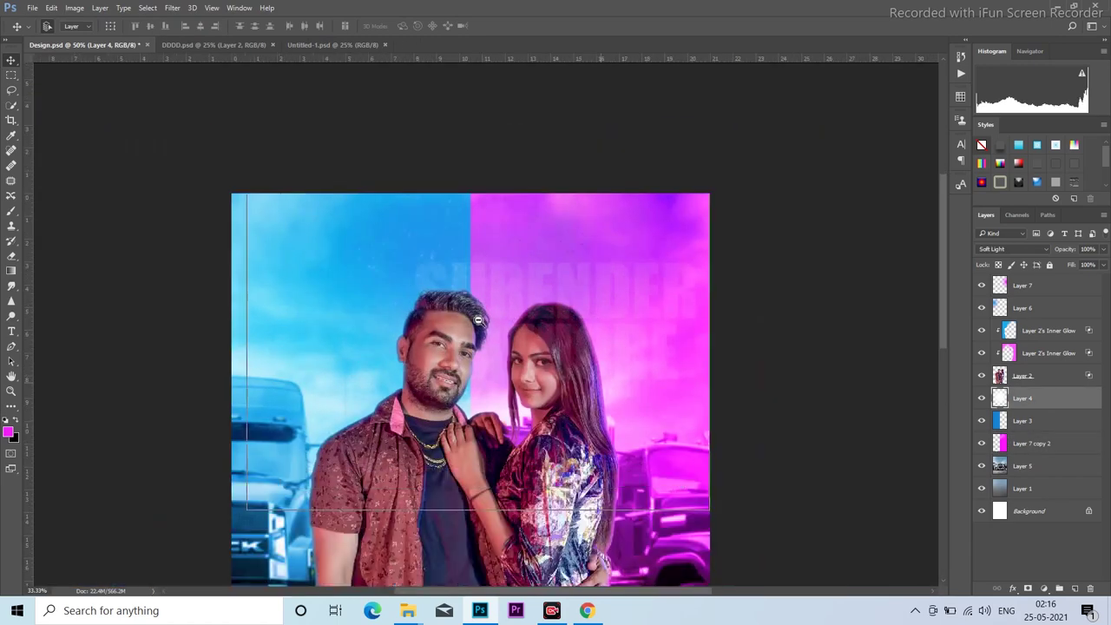
{"action": "left_click", "coordinate": [477, 320], "text": "alt"}
{"action": "left_click", "coordinate": [521, 328], "text": "alt"}
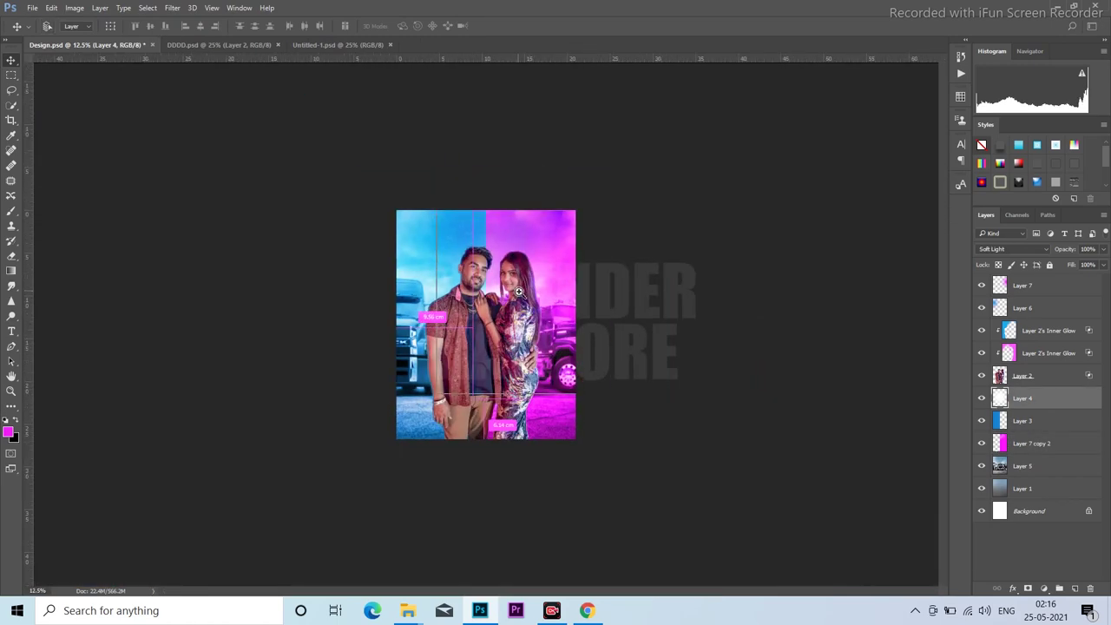
{"action": "key", "text": "ctrl+s"}
Return the view to 25% and select Layer 7 at the top of the stack.
{"action": "key", "text": "ctrl+plus"}
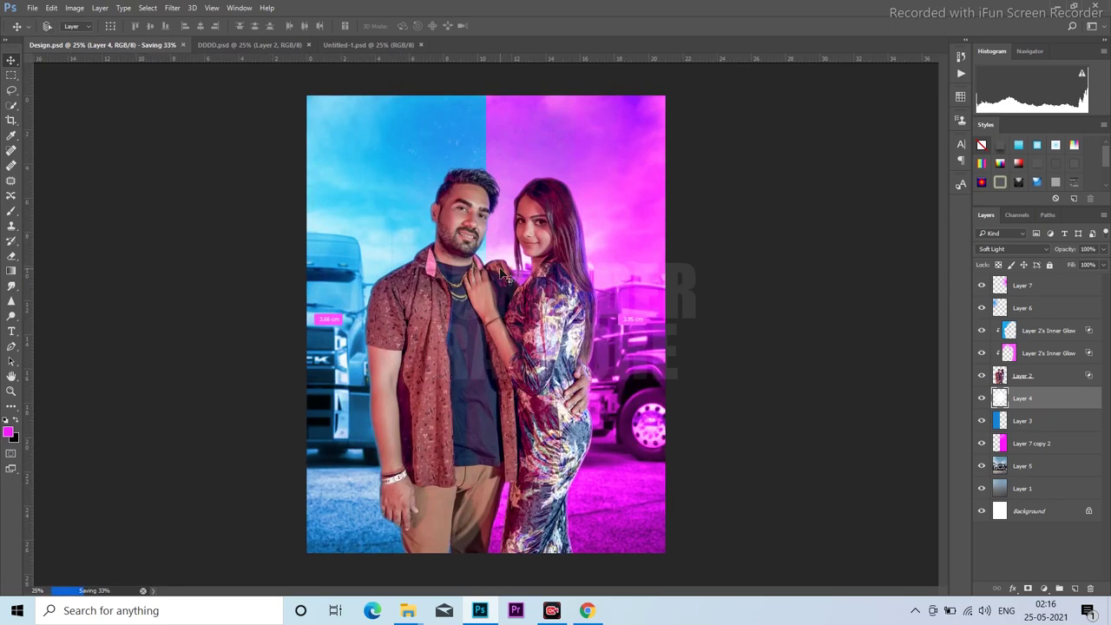
{"action": "key", "text": "ctrl+minus"}
{"action": "key", "text": "ctrl+plus"}
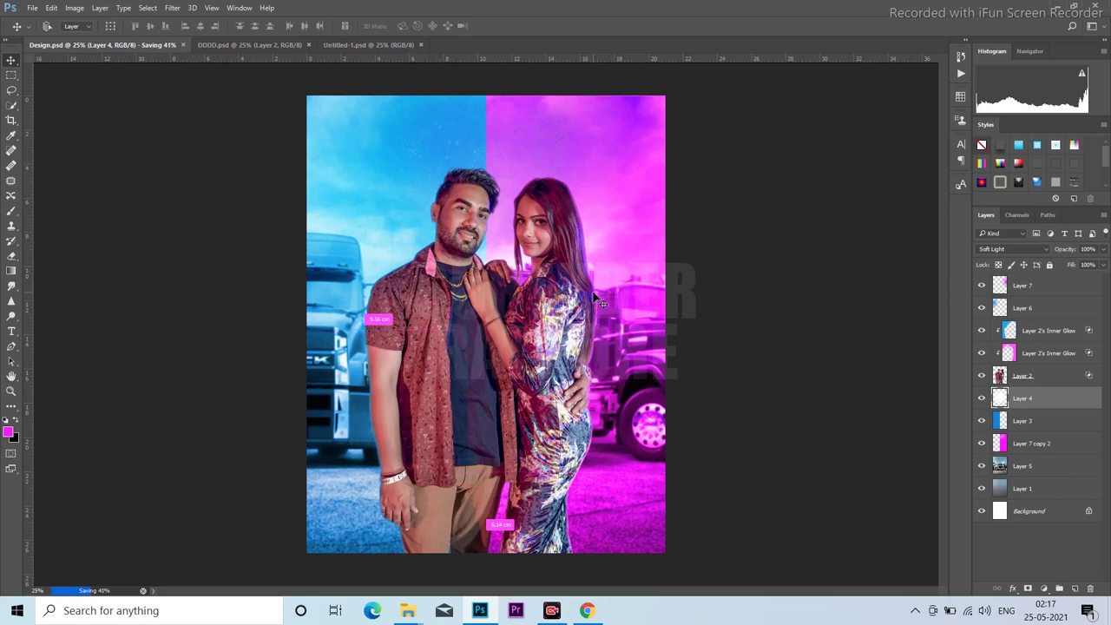
{"action": "key", "text": "ctrl+minus"}
{"action": "key", "text": "ctrl+plus"}
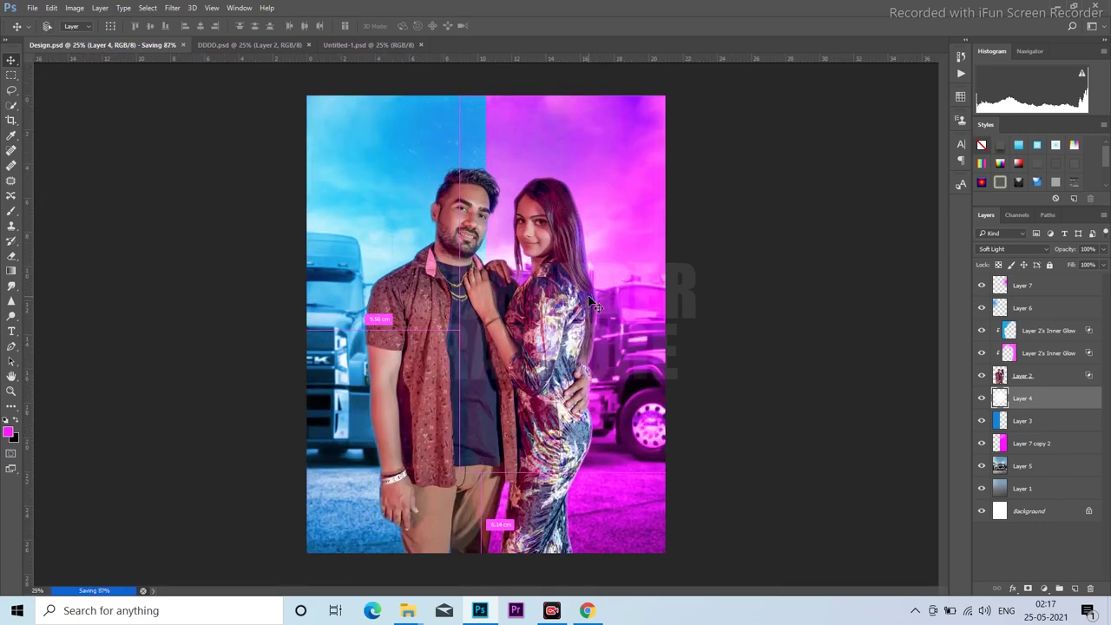
{"action": "left_click", "coordinate": [558, 299]}
{"action": "scroll", "coordinate": [559, 300], "scroll_direction": "up", "scroll_amount": 2}
{"action": "scroll", "coordinate": [551, 303], "scroll_direction": "down", "scroll_amount": 1}
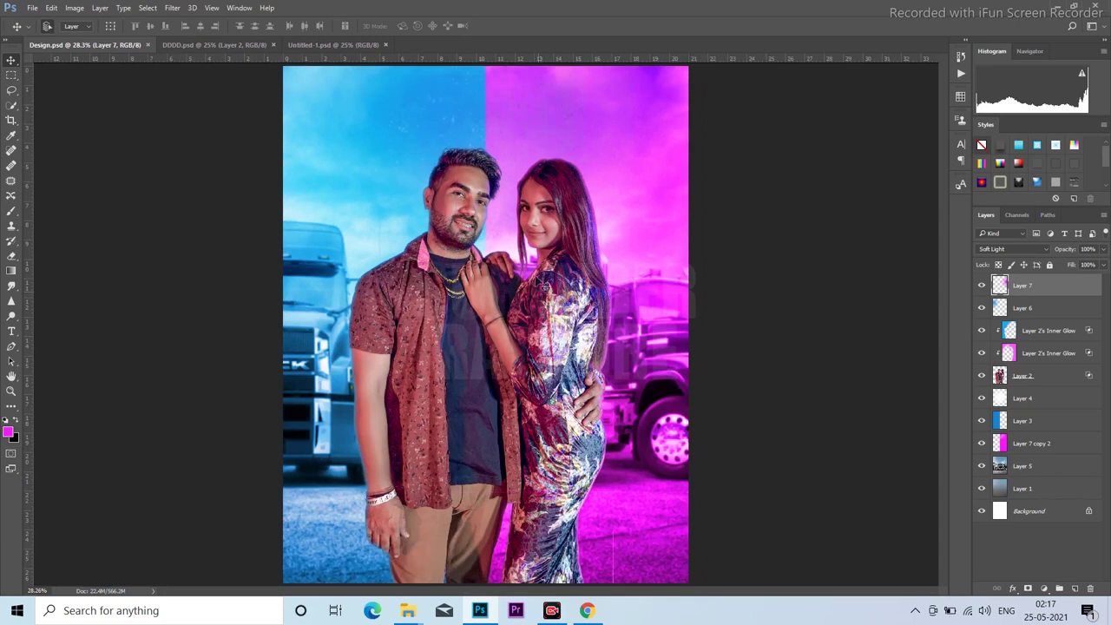
Bring Chrome forward on Freepik's 'Hyper-active text style effect' tab.
{"action": "left_click", "coordinate": [589, 611]}
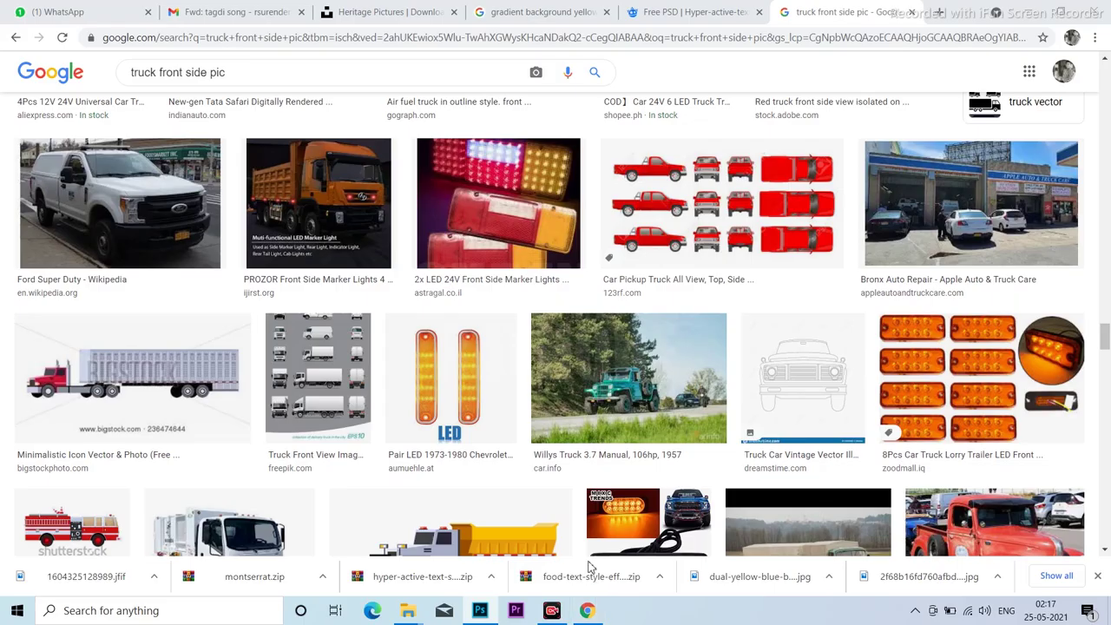
{"action": "left_click", "coordinate": [482, 610]}
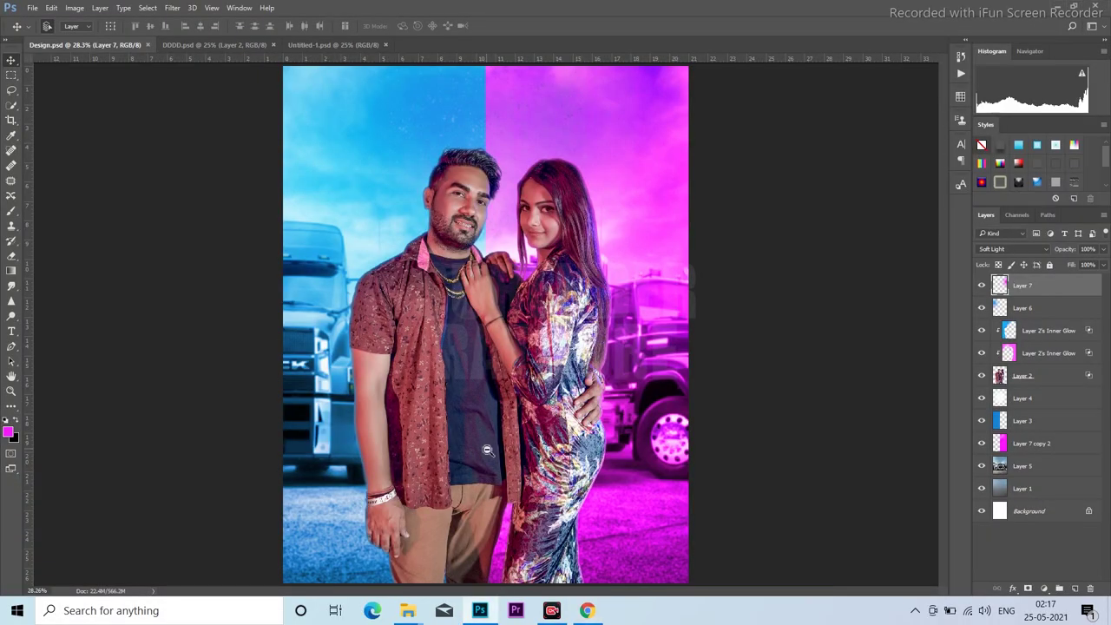
{"action": "scroll", "coordinate": [502, 502], "scroll_direction": "down", "scroll_amount": 1}
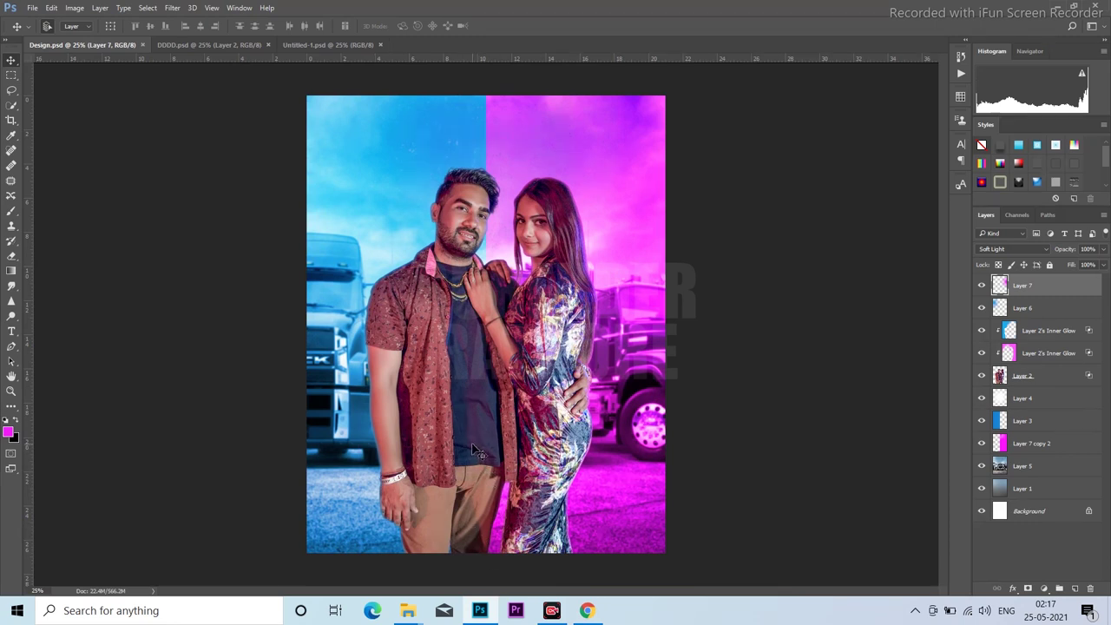
{"action": "left_click", "coordinate": [588, 611]}
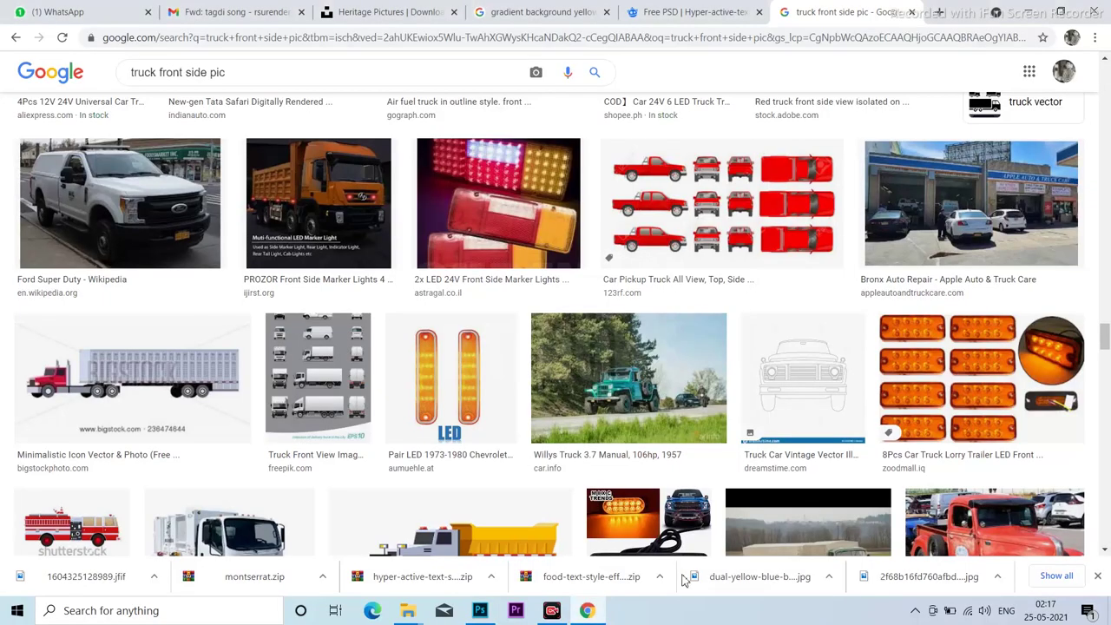
{"action": "left_click", "coordinate": [674, 11]}
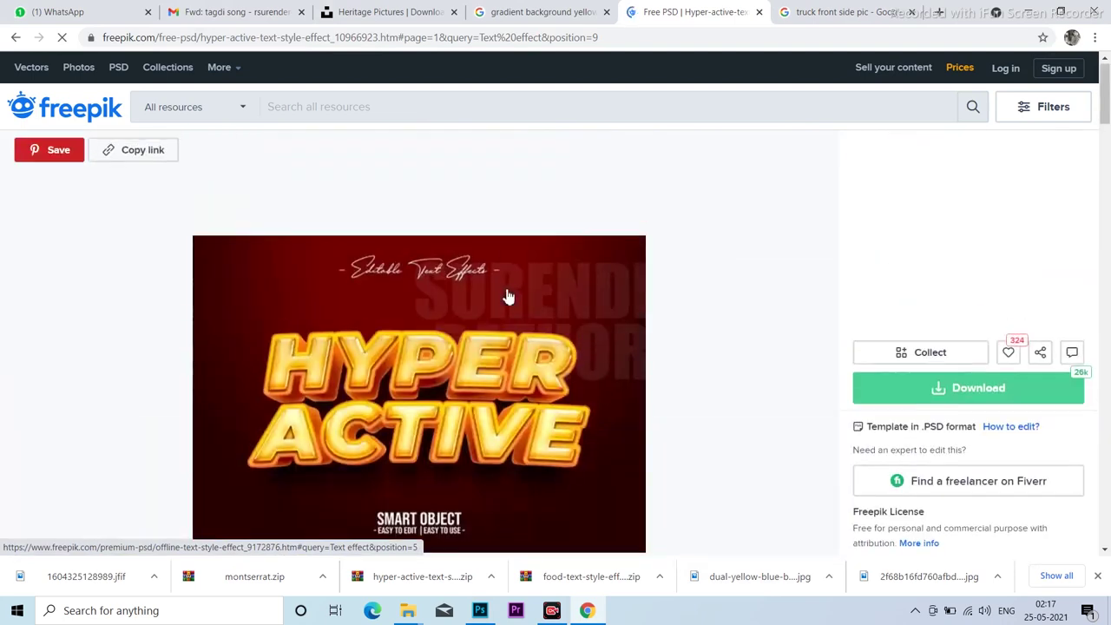
Find the Steel text effect in the Freepik results and start its free download.
{"action": "left_click", "coordinate": [15, 39]}
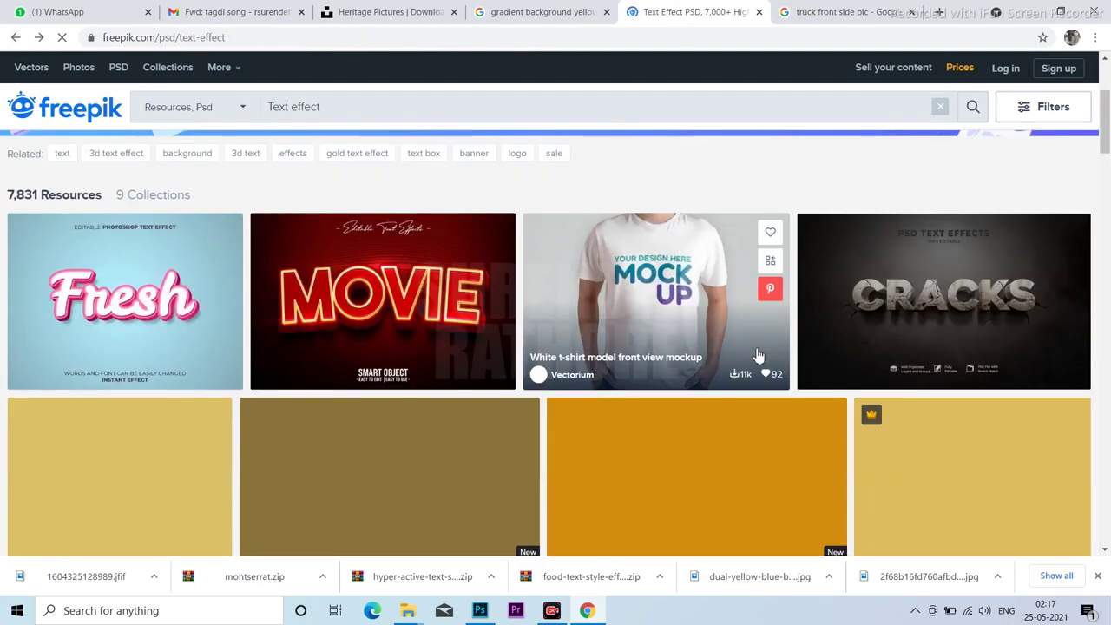
{"action": "scroll", "coordinate": [608, 348], "scroll_direction": "down", "scroll_amount": 2}
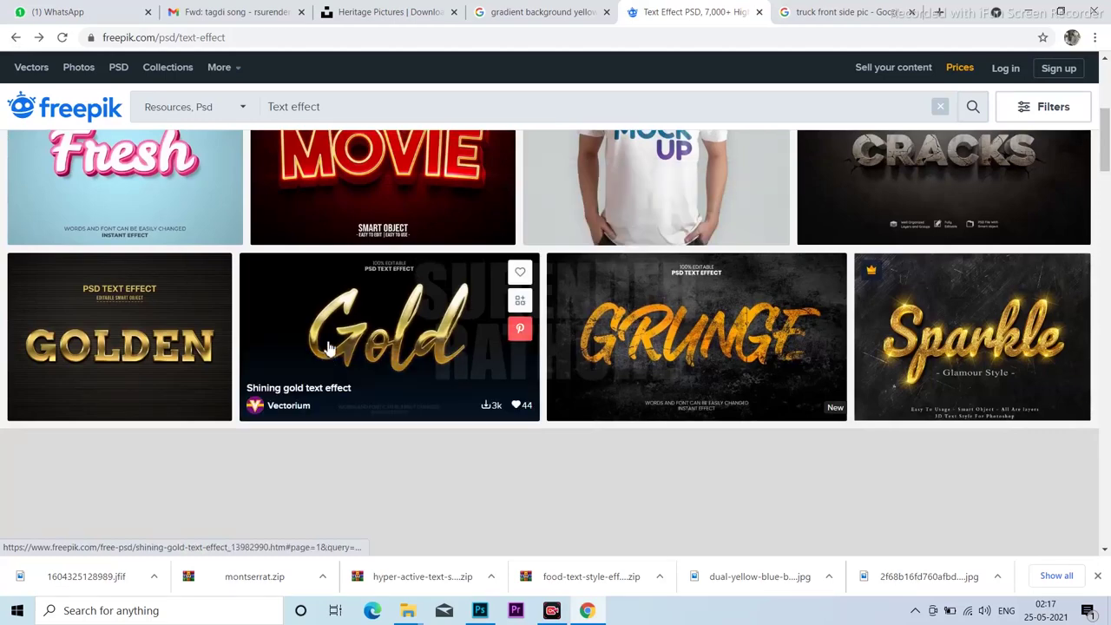
{"action": "scroll", "coordinate": [330, 347], "scroll_direction": "down", "scroll_amount": 2}
{"action": "scroll", "coordinate": [334, 349], "scroll_direction": "down", "scroll_amount": 2}
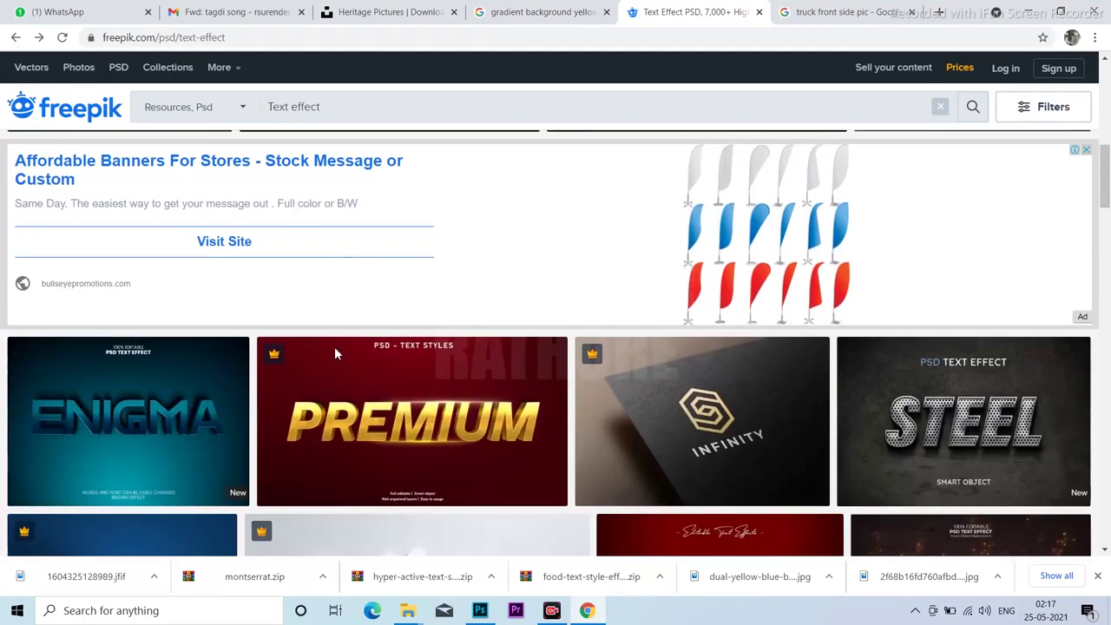
{"action": "scroll", "coordinate": [336, 353], "scroll_direction": "down", "scroll_amount": 2}
{"action": "left_click", "coordinate": [928, 271]}
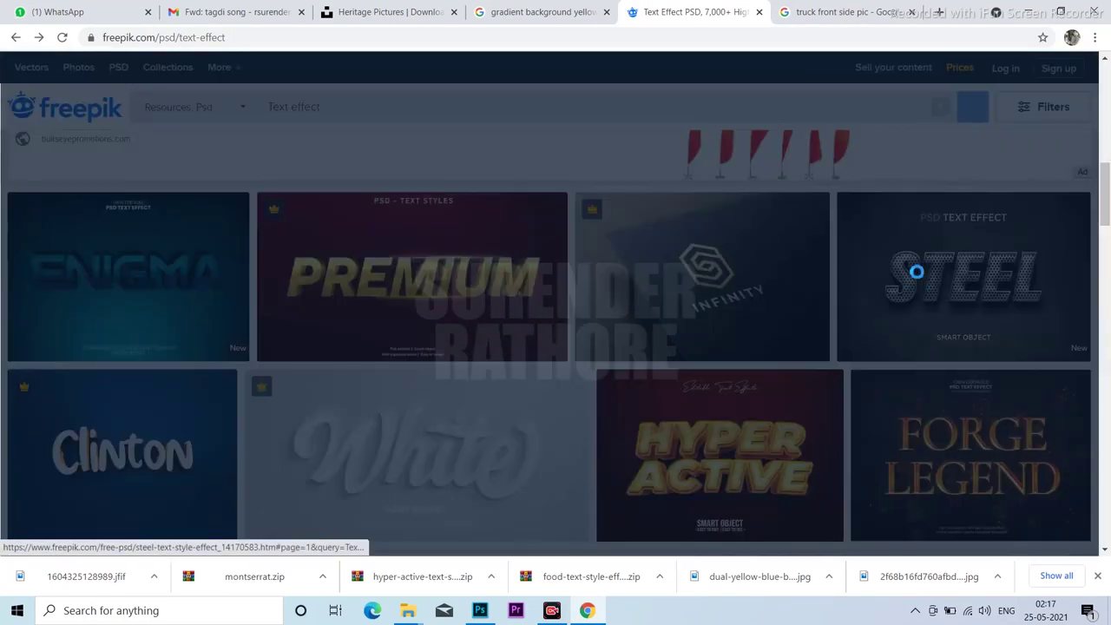
{"action": "left_click", "coordinate": [879, 323]}
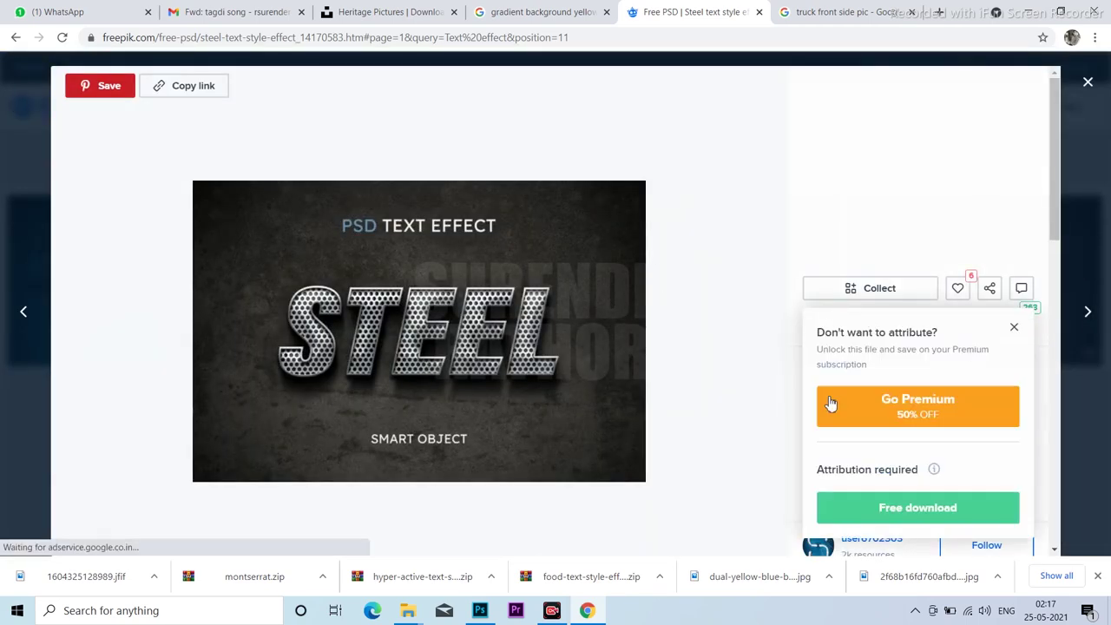
{"action": "left_click", "coordinate": [887, 511]}
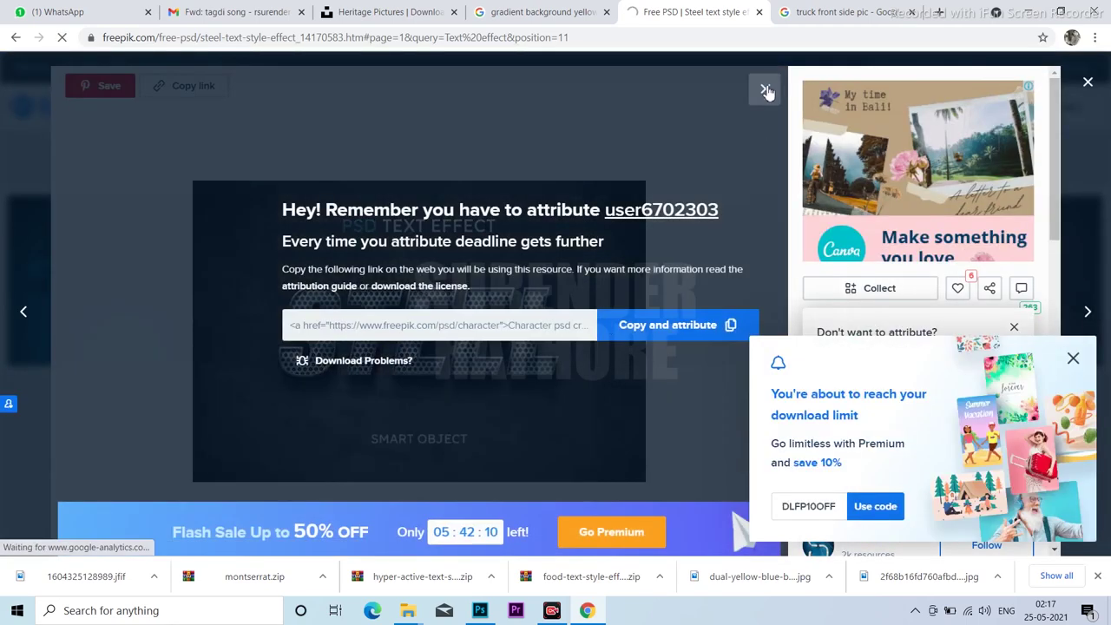
Dismiss the attribution and download-limit popups and return to Photoshop.
{"action": "left_click", "coordinate": [766, 91]}
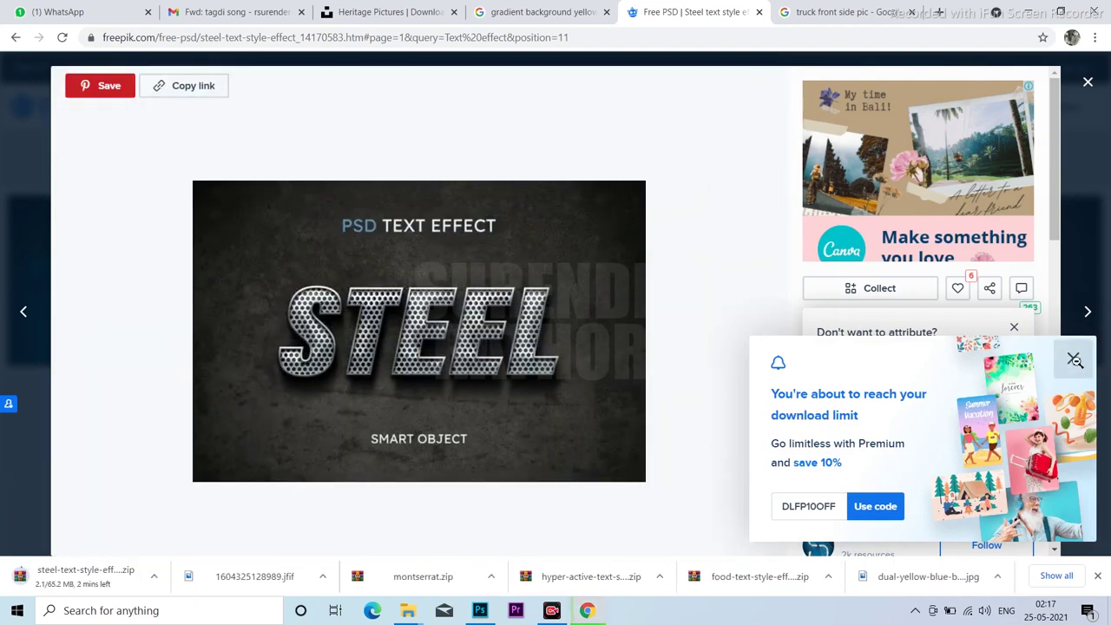
{"action": "left_click", "coordinate": [1074, 359]}
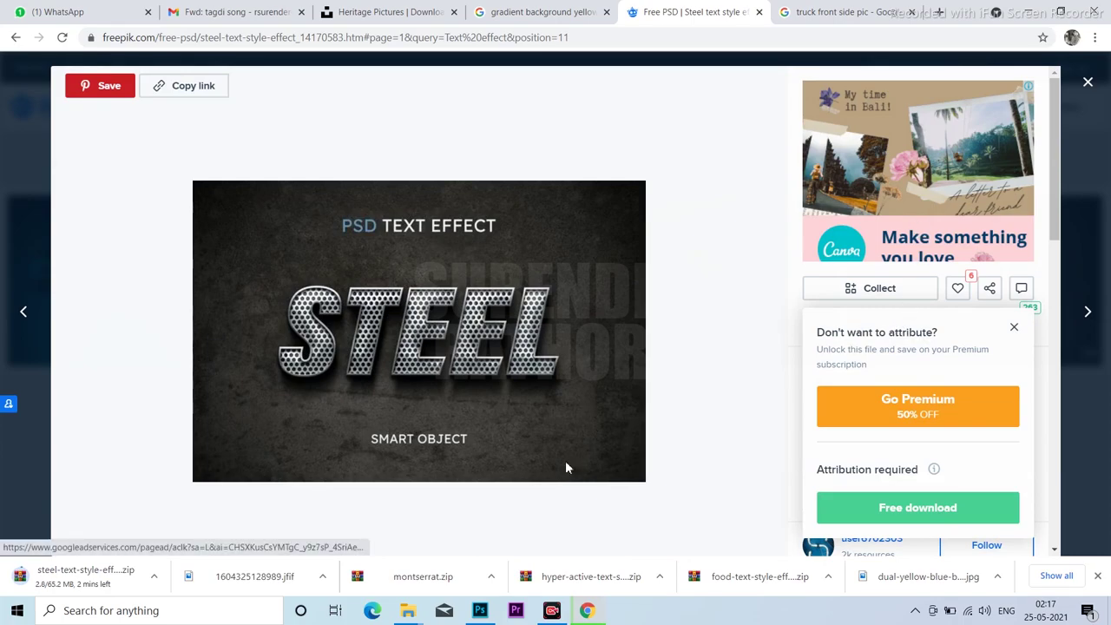
{"action": "left_click", "coordinate": [478, 613]}
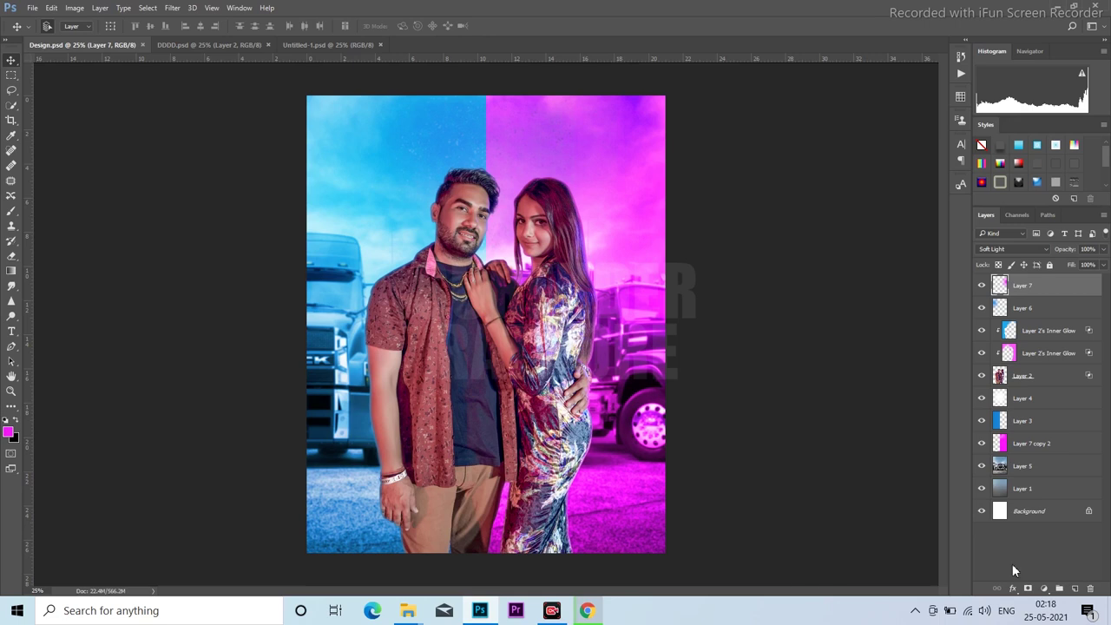
Open the steel template's Your Text.psb smart object holding the STEEL placeholder.
{"action": "left_click", "coordinate": [917, 611]}
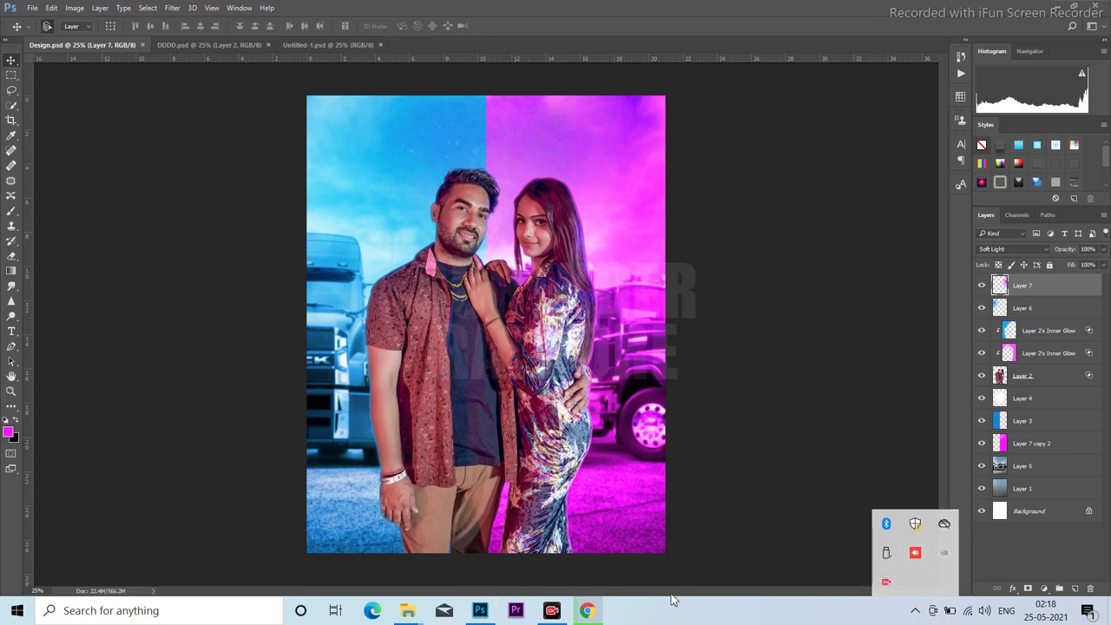
{"action": "left_click", "coordinate": [859, 582]}
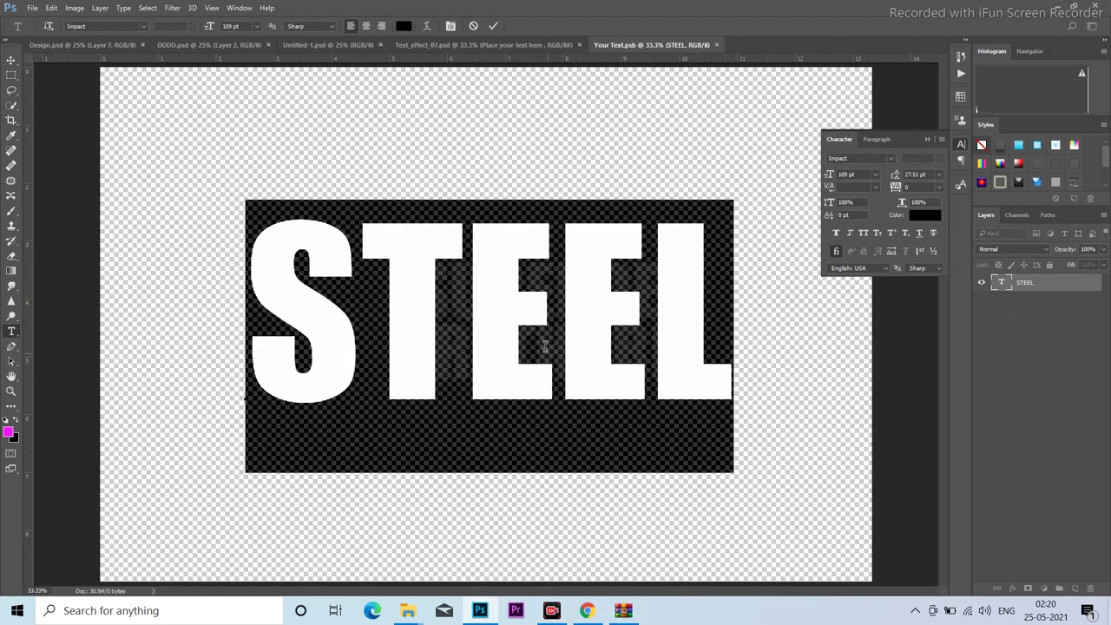
{"action": "left_click", "coordinate": [535, 328]}
Replace STEEL with 'Tralla' set in All Caps, shift it left, and save.
{"action": "double_click", "coordinate": [493, 308]}
{"action": "type", "text": "Tralla"}
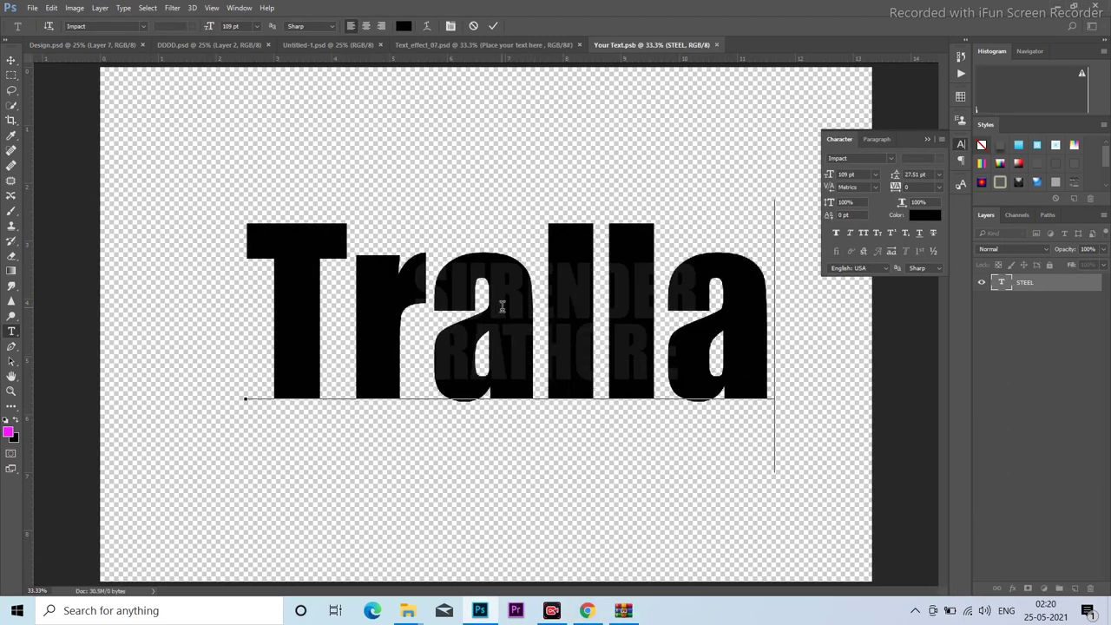
{"action": "key", "text": "ctrl+a"}
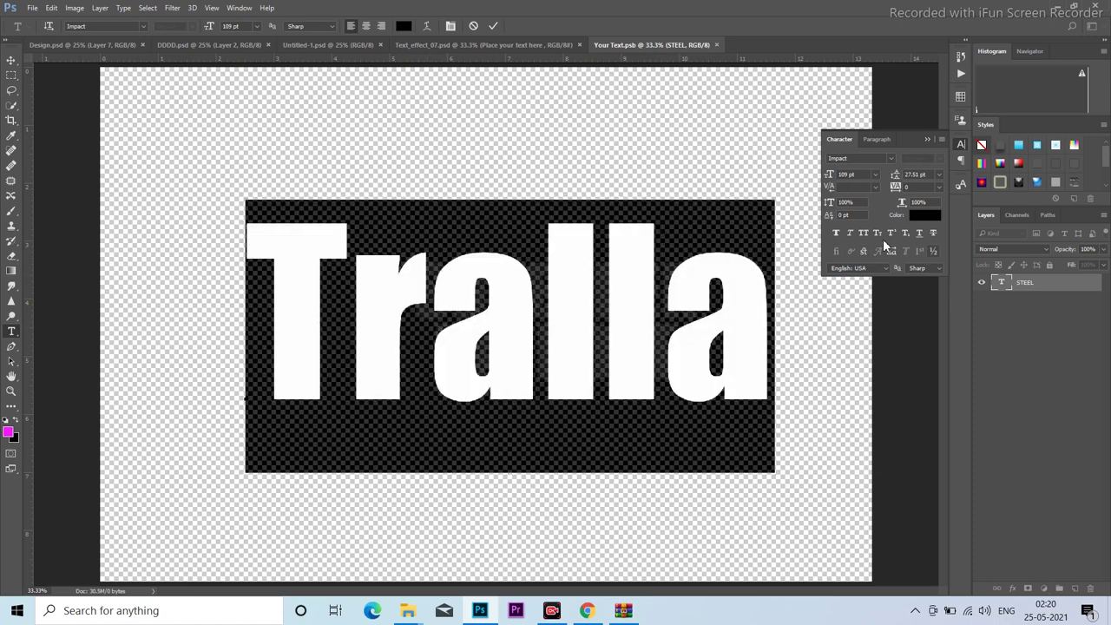
{"action": "left_click", "coordinate": [864, 233]}
{"action": "left_click", "coordinate": [11, 60]}
{"action": "mouse_move", "coordinate": [414, 229]}
{"action": "left_mouse_down"}
{"action": "mouse_move", "coordinate": [388, 256]}
{"action": "mouse_move", "coordinate": [405, 248]}
{"action": "left_mouse_up"}
{"action": "key", "text": "ctrl+s"}
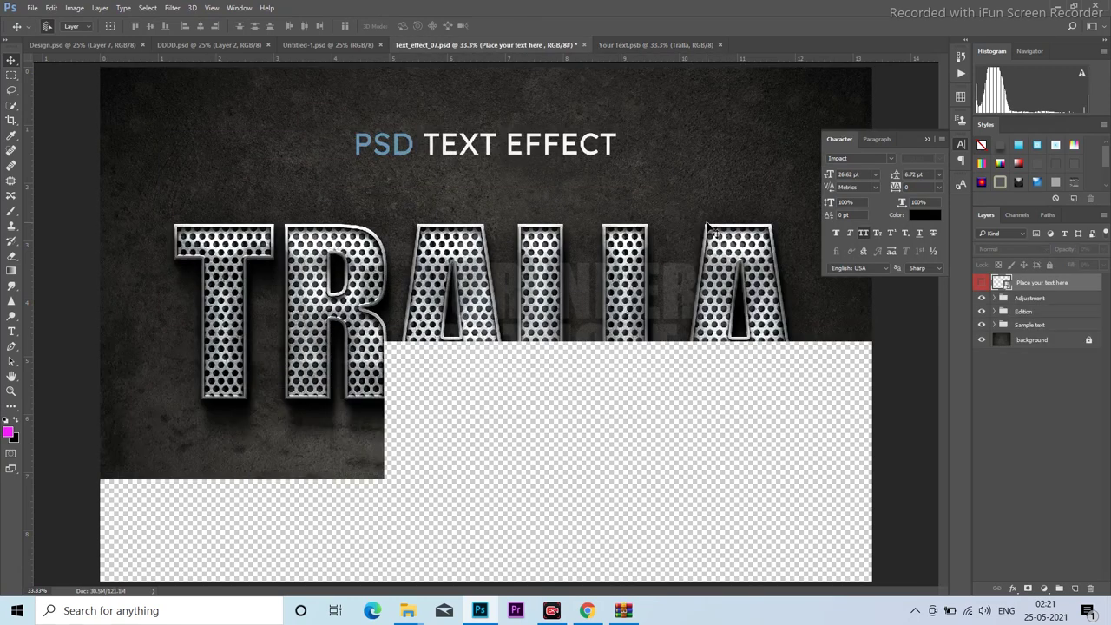
Hide the textured background, PSD TEXT EFFECT and SMART OBJECT caption layers.
{"action": "left_click", "coordinate": [983, 341]}
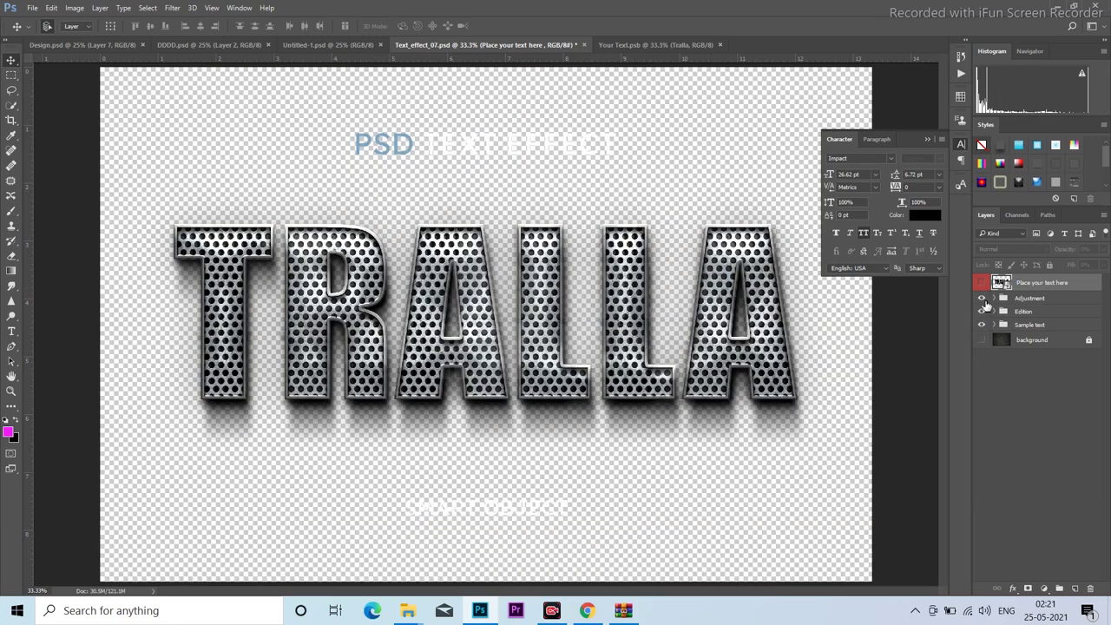
{"action": "left_click", "coordinate": [511, 146]}
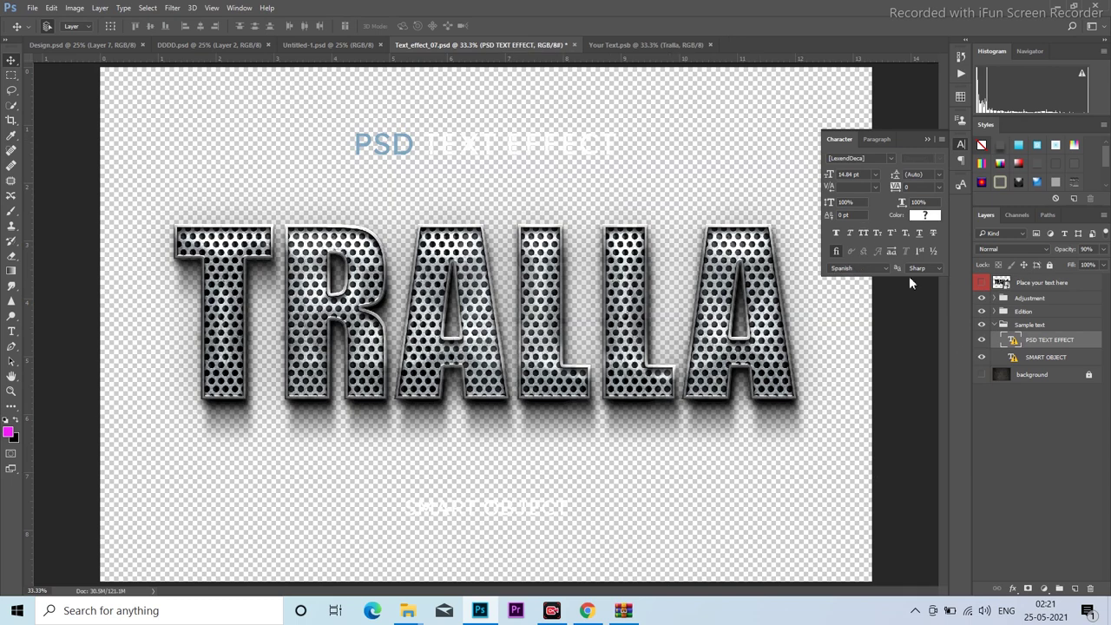
{"action": "left_click", "coordinate": [983, 341]}
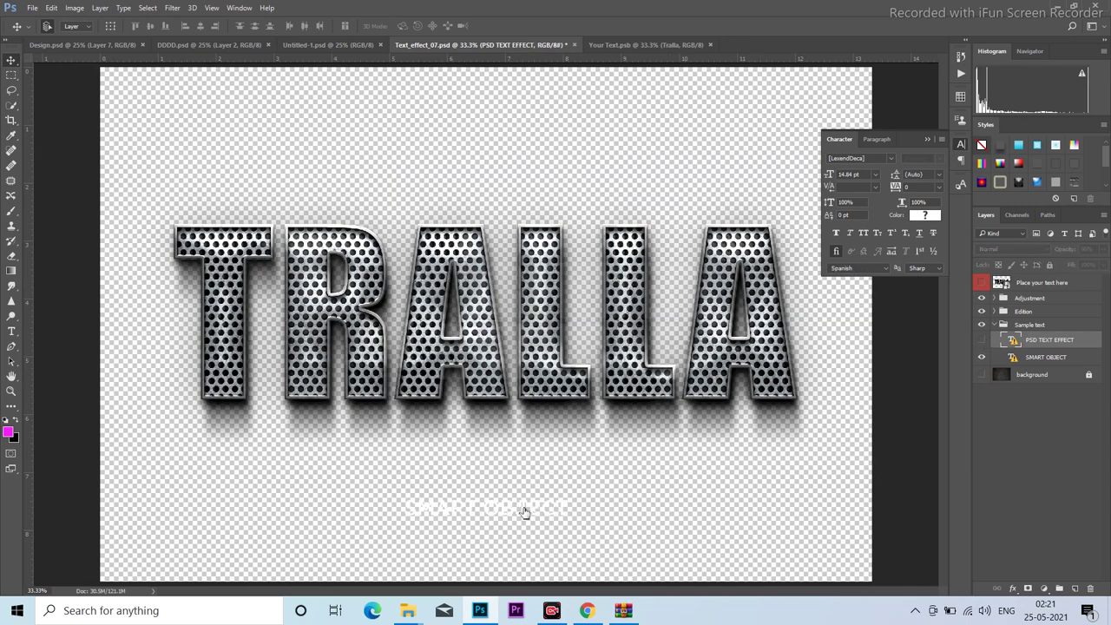
{"action": "left_click", "coordinate": [1033, 357]}
{"action": "left_click", "coordinate": [981, 358]}
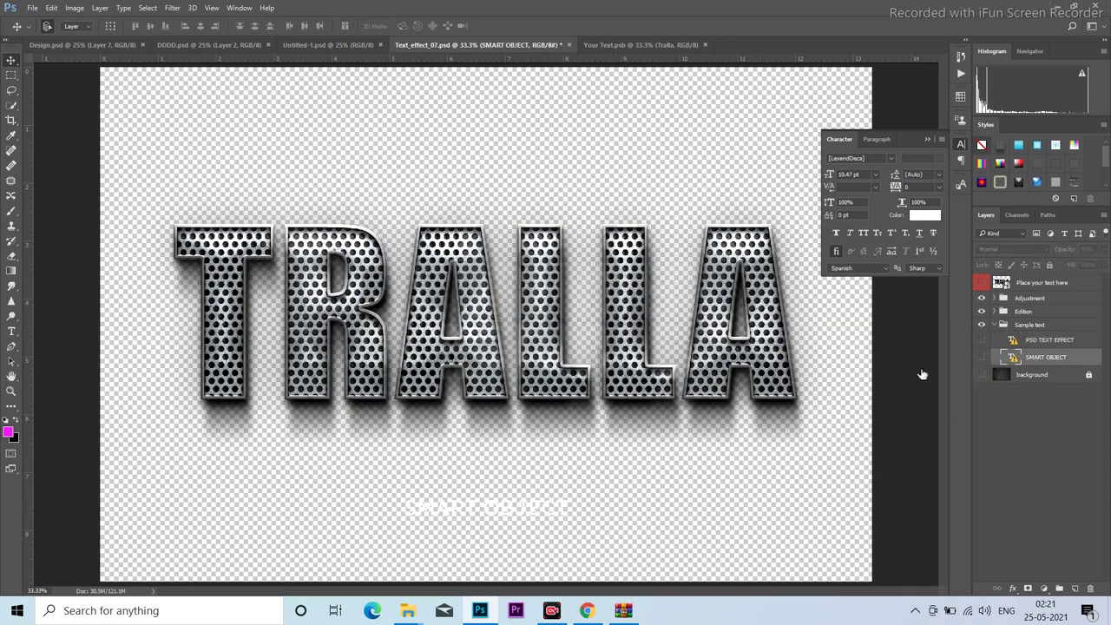
Stamp the visible TRALLA lettering into one layer and drag it onto the couple poster.
{"action": "left_click_drag", "start_coordinate": [1022, 302], "coordinate": [1023, 292]}
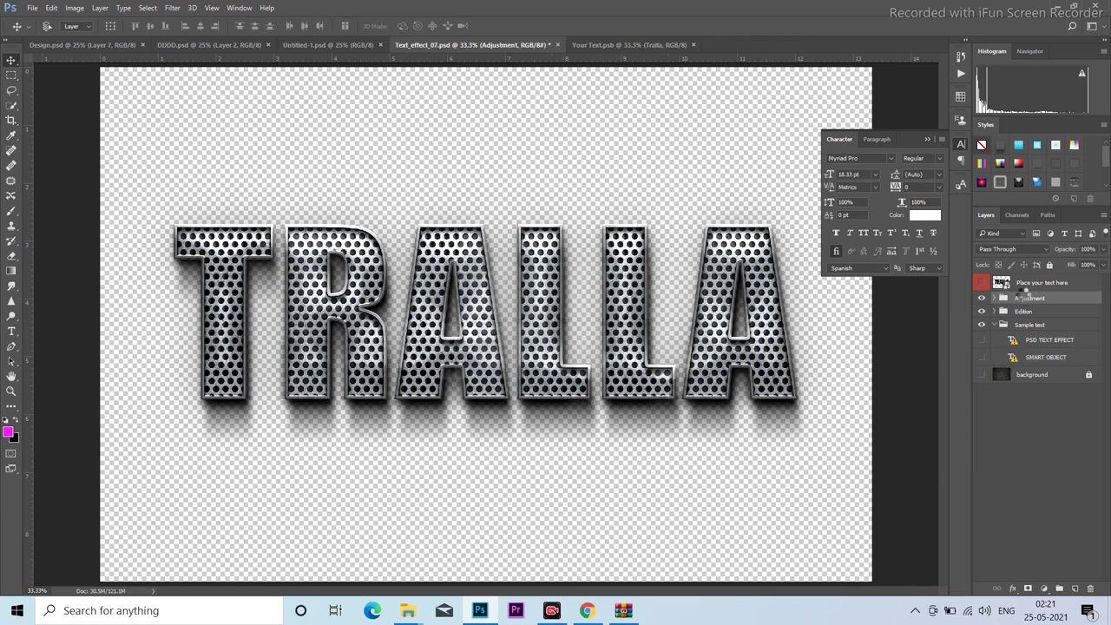
{"action": "key", "text": "ctrl+shift+e"}
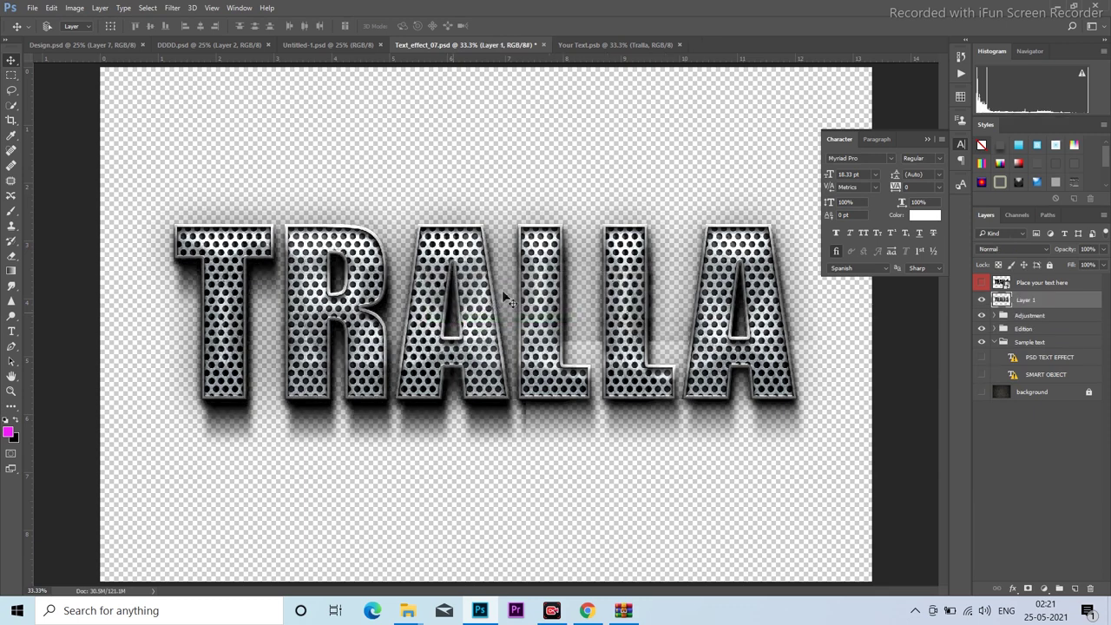
{"action": "left_click_drag", "start_coordinate": [526, 334], "coordinate": [70, 48]}
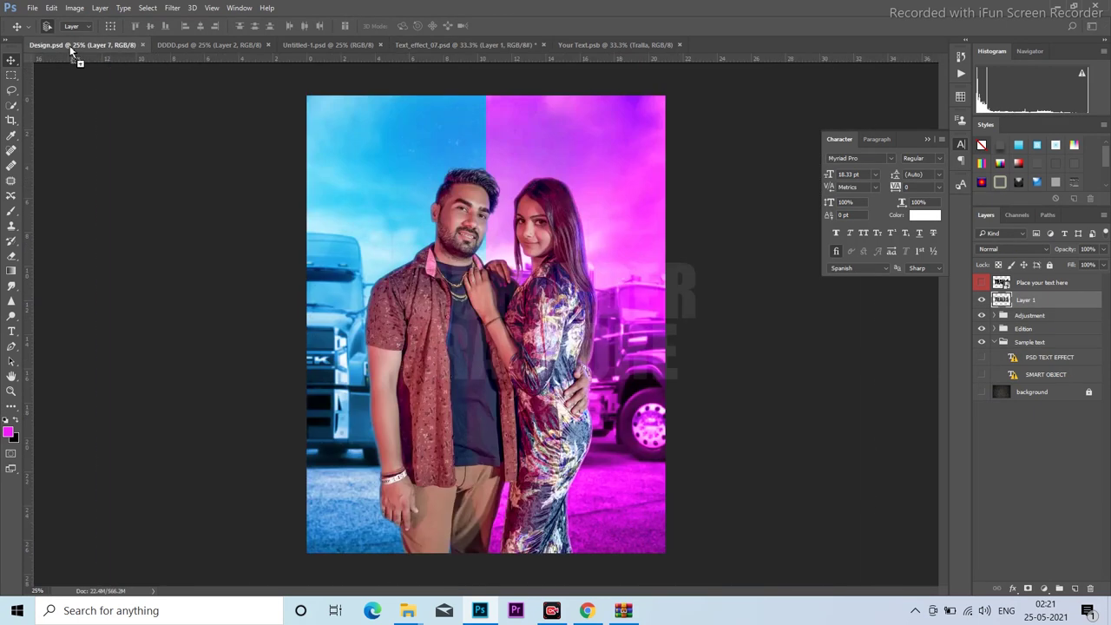
{"action": "mouse_move", "coordinate": [70, 45]}
{"action": "left_mouse_down"}
{"action": "mouse_move", "coordinate": [563, 126]}
{"action": "mouse_move", "coordinate": [517, 129]}
{"action": "left_mouse_up"}
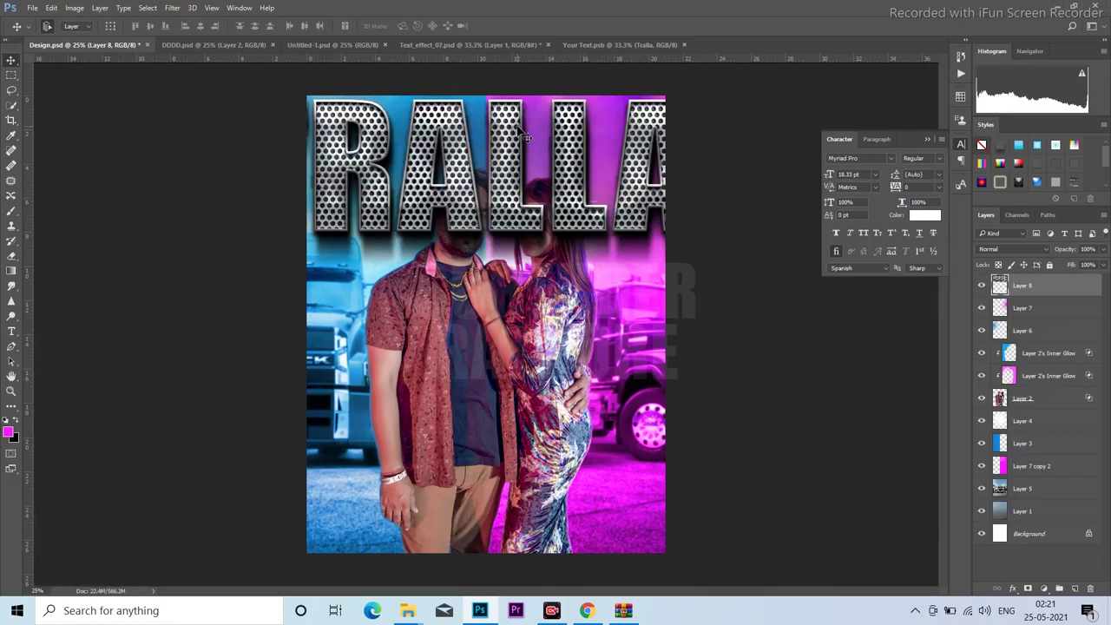
Scale the TRALLA title to about 35% and move it to the top of the poster.
{"action": "key", "text": "ctrl+t"}
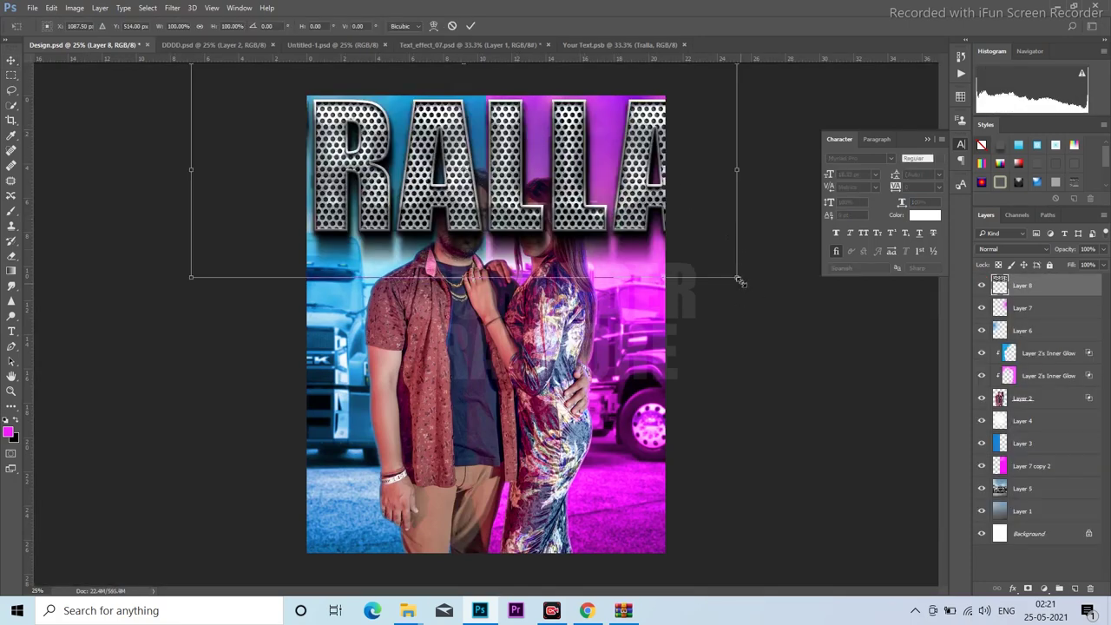
{"action": "left_click_drag", "start_coordinate": [739, 279], "coordinate": [564, 206]}
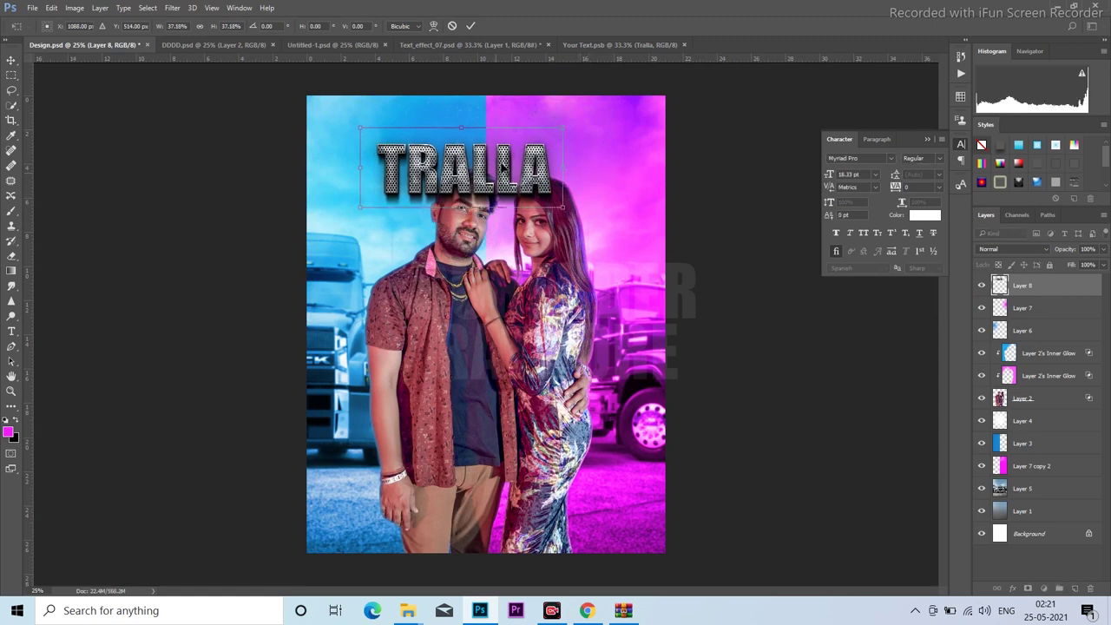
{"action": "left_click_drag", "start_coordinate": [502, 165], "coordinate": [526, 131]}
{"action": "left_click_drag", "start_coordinate": [587, 93], "coordinate": [560, 104]}
{"action": "key", "text": "Return"}
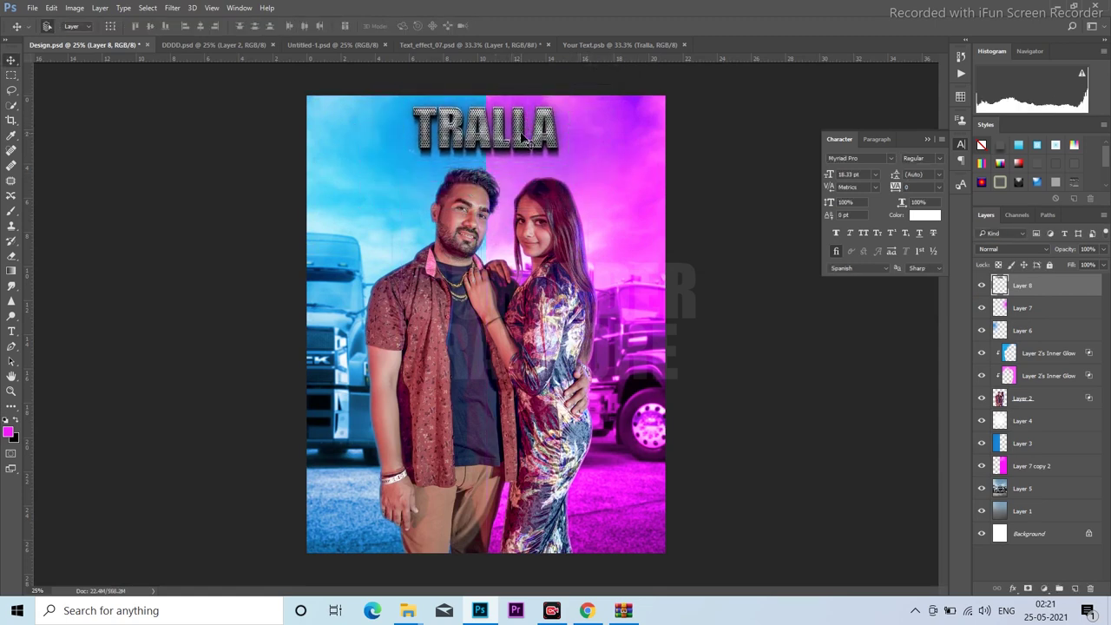
Set the title slightly lower on the poster and close the Character panel.
{"action": "key", "text": "ctrl+t"}
{"action": "mouse_move", "coordinate": [521, 139]}
{"action": "left_mouse_down"}
{"action": "mouse_move", "coordinate": [518, 152]}
{"action": "mouse_move", "coordinate": [518, 135]}
{"action": "left_mouse_up"}
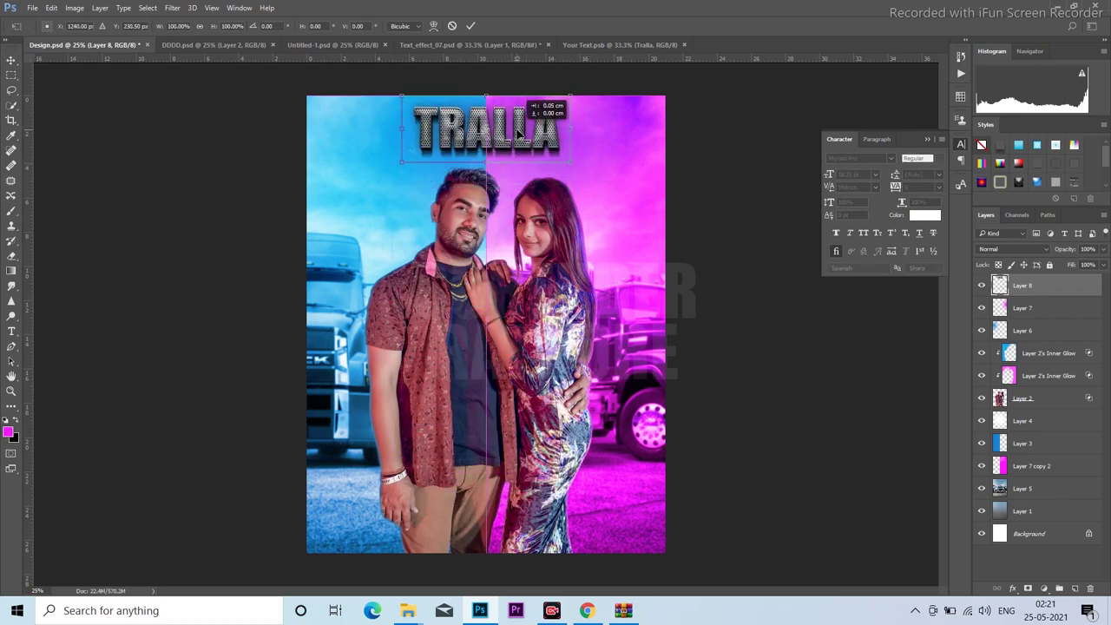
{"action": "key", "text": "Return"}
{"action": "left_click", "coordinate": [531, 268], "text": "alt"}
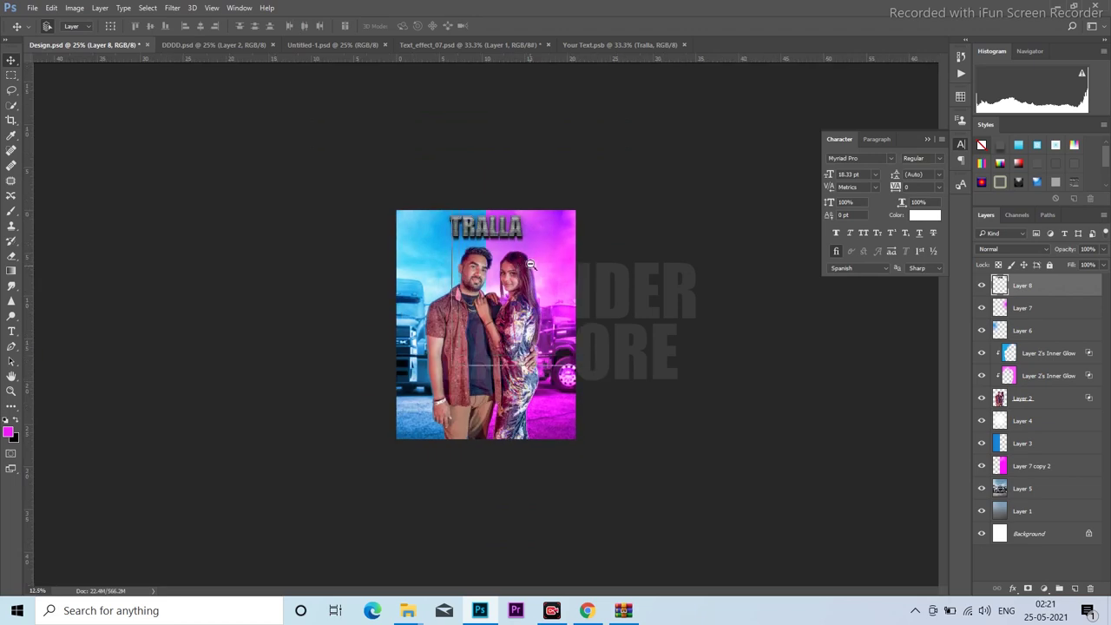
{"action": "key", "text": "ctrl+minus"}
{"action": "key", "text": "ctrl+plus"}
{"action": "key", "text": "ctrl+plus"}
{"action": "key", "text": "ctrl+plus"}
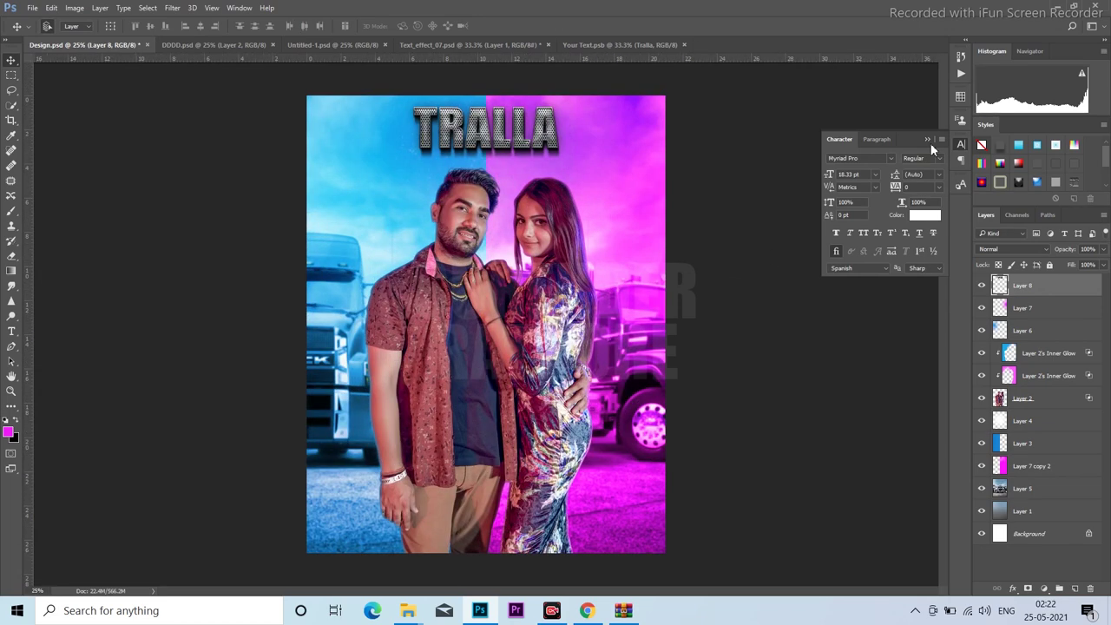
{"action": "left_click", "coordinate": [927, 140]}
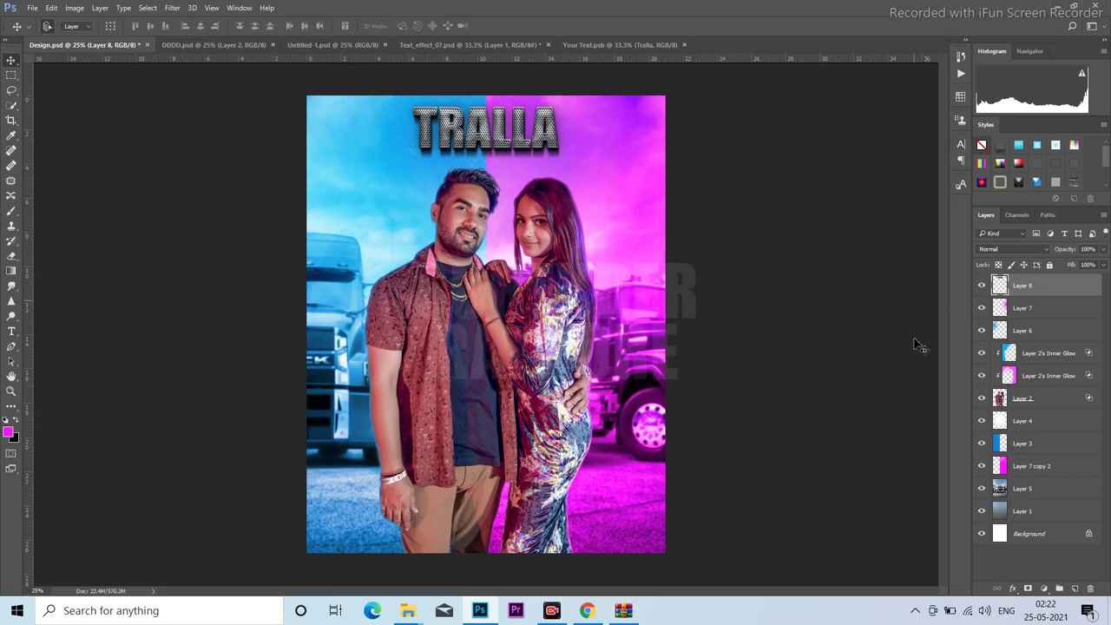
Select Layer 2, its Inner Glow layers, Layers 6 and 7, and nudge the couple down.
{"action": "left_click", "coordinate": [1024, 399]}
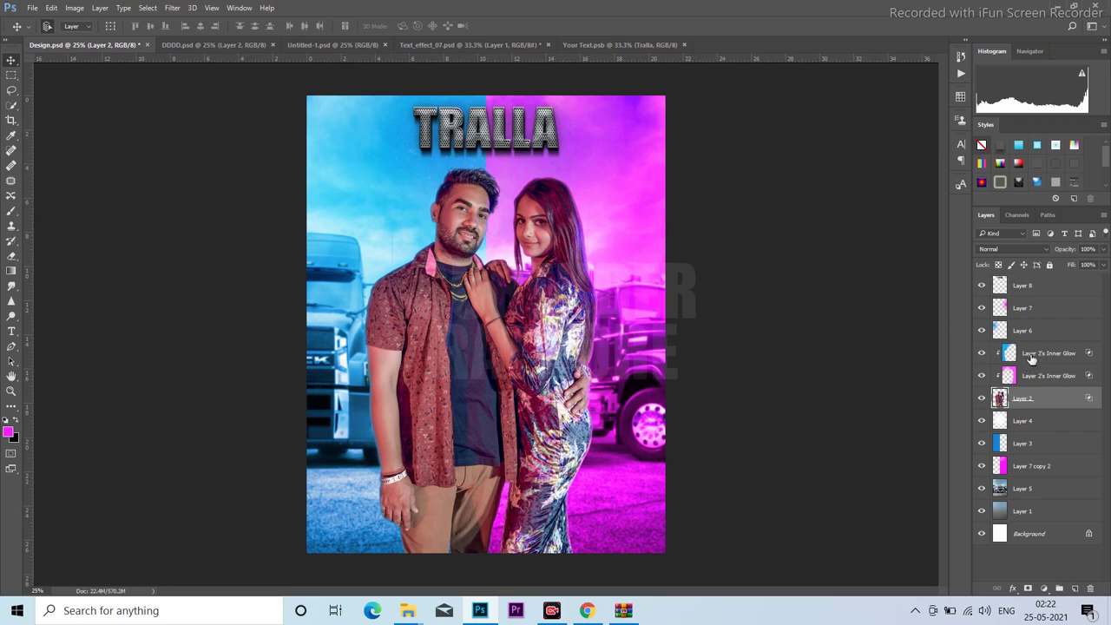
{"action": "left_click", "coordinate": [1031, 356], "text": "shift"}
{"action": "left_click", "coordinate": [1023, 330], "text": "shift"}
{"action": "left_click", "coordinate": [1029, 309], "text": "shift"}
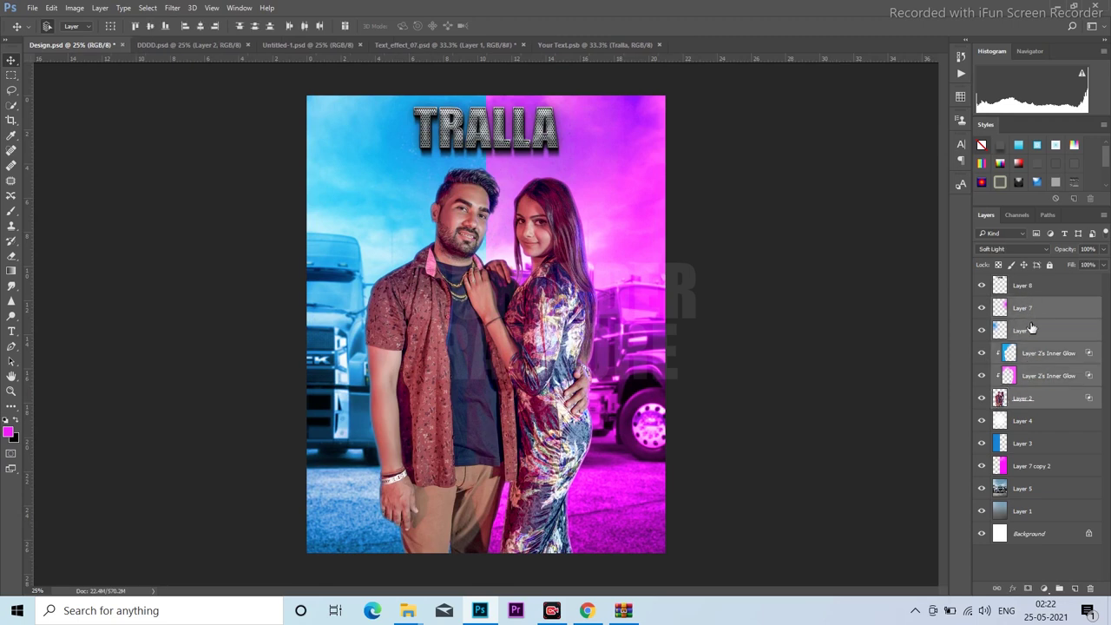
{"action": "left_click_drag", "start_coordinate": [682, 380], "coordinate": [682, 392]}
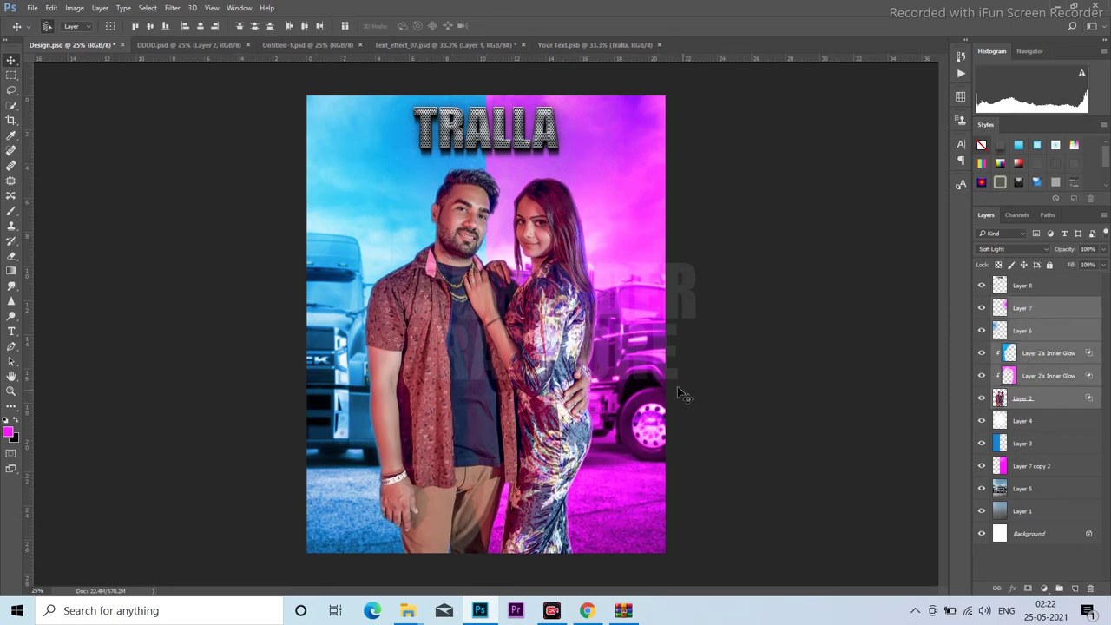
{"action": "key", "text": "Down"}
{"action": "key", "text": "Down"}
{"action": "key", "text": "Down"}
{"action": "key", "text": "Down"}
{"action": "key", "text": "Down"}
{"action": "key", "text": "Down"}
{"action": "key", "text": "Down"}
{"action": "key", "text": "Down"}
{"action": "key", "text": "Down"}
{"action": "key", "text": "Up"}
{"action": "key", "text": "Up"}
{"action": "key", "text": "Up"}
{"action": "key", "text": "Up"}
{"action": "key", "text": "Up"}
{"action": "key", "text": "Up"}
{"action": "key", "text": "Up"}
{"action": "key", "text": "Up"}
{"action": "key", "text": "Up"}
{"action": "key", "text": "Up"}
{"action": "key", "text": "Up"}
{"action": "key", "text": "Up"}
{"action": "key", "text": "Up"}
{"action": "key", "text": "Up"}
{"action": "key", "text": "Up"}
{"action": "key", "text": "Up"}
{"action": "key", "text": "Up"}
{"action": "key", "text": "Up"}
{"action": "key", "text": "Up"}
{"action": "key", "text": "Up"}
{"action": "key", "text": "Up"}
{"action": "key", "text": "Up"}
{"action": "key", "text": "Up"}
{"action": "key", "text": "Up"}
{"action": "key", "text": "Up"}
{"action": "key", "text": "Up"}
{"action": "key", "text": "Up"}
{"action": "key", "text": "Up"}
{"action": "key", "text": "Up"}
{"action": "key", "text": "Up"}
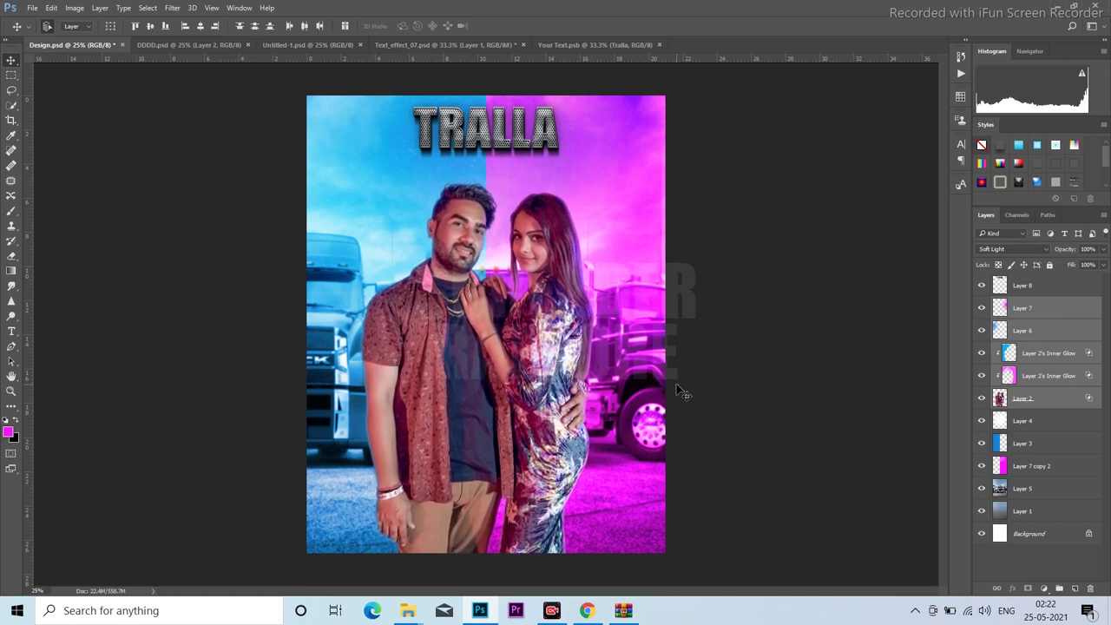
{"action": "key", "text": "Up"}
{"action": "key", "text": "Up"}
{"action": "key", "text": "Up"}
{"action": "key", "text": "Up"}
{"action": "key", "text": "Up"}
{"action": "key", "text": "Up"}
{"action": "key", "text": "Up"}
{"action": "key", "text": "Up"}
{"action": "key", "text": "Up"}
{"action": "key", "text": "Up"}
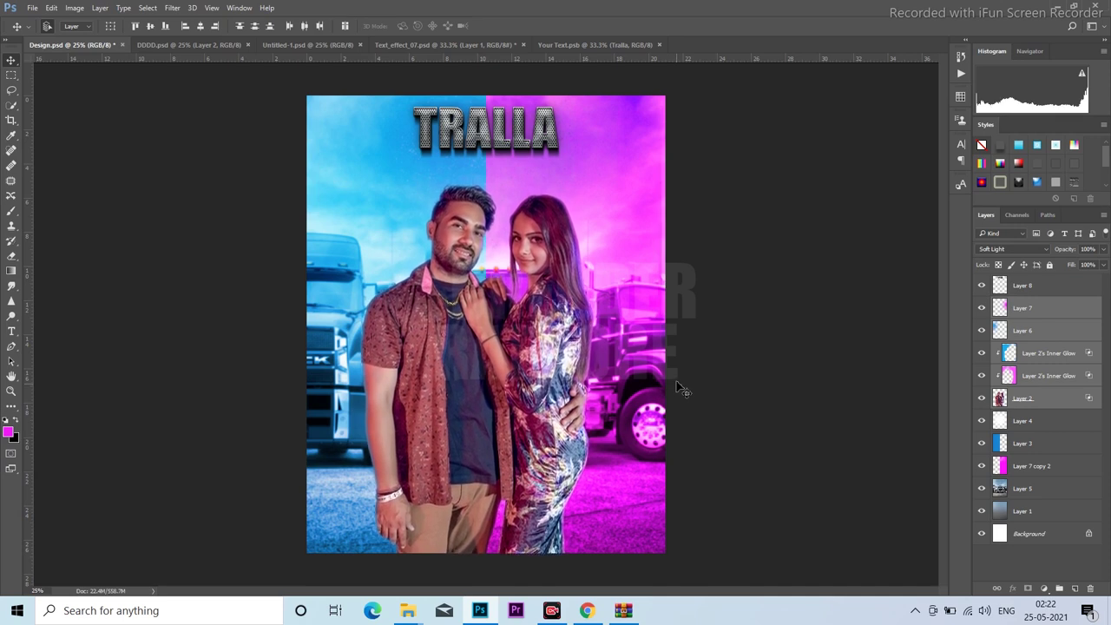
Move the TRALLA title slightly lower and select the whole canvas.
{"action": "left_click_drag", "start_coordinate": [518, 132], "coordinate": [519, 153]}
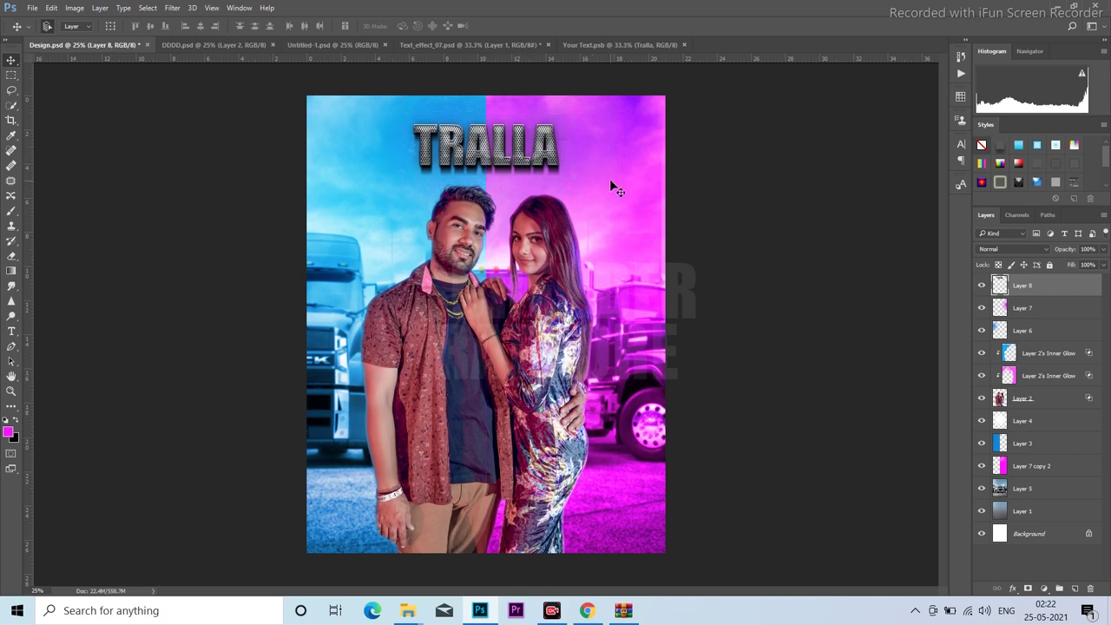
{"action": "key", "text": "ctrl+a"}
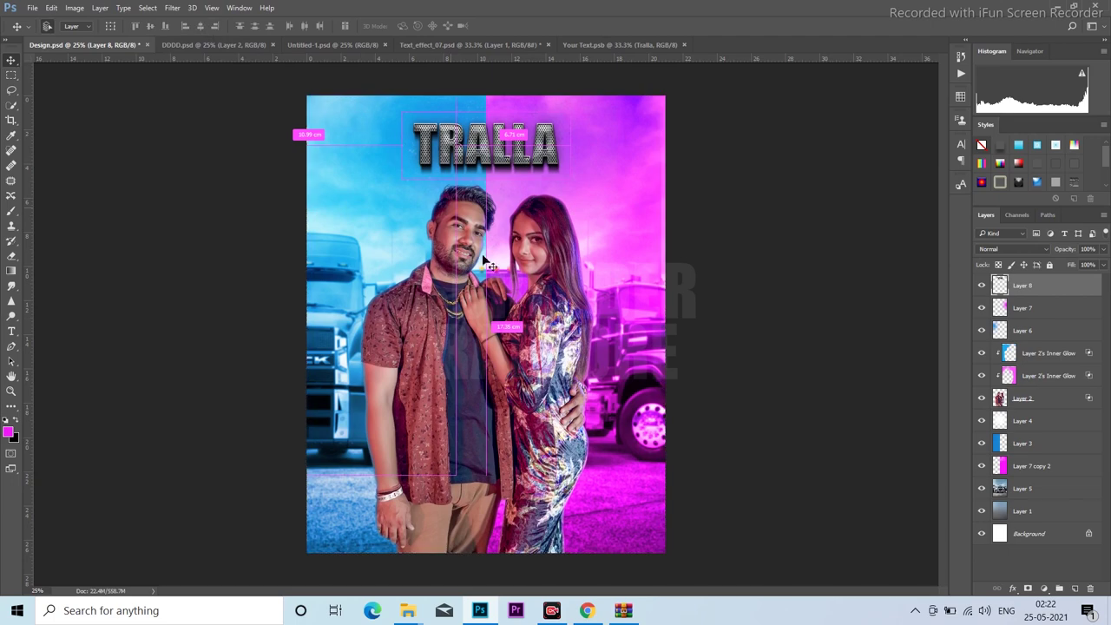
{"action": "left_click", "coordinate": [526, 237], "text": "ctrl+alt"}
{"action": "left_click", "coordinate": [526, 236], "text": "alt"}
{"action": "left_click", "coordinate": [555, 238], "text": "ctrl"}
{"action": "left_click", "coordinate": [556, 238], "text": "ctrl"}
Hide the TRALLA title, make Layer 7 active and apply the Camera Raw Filter.
{"action": "left_click", "coordinate": [982, 286]}
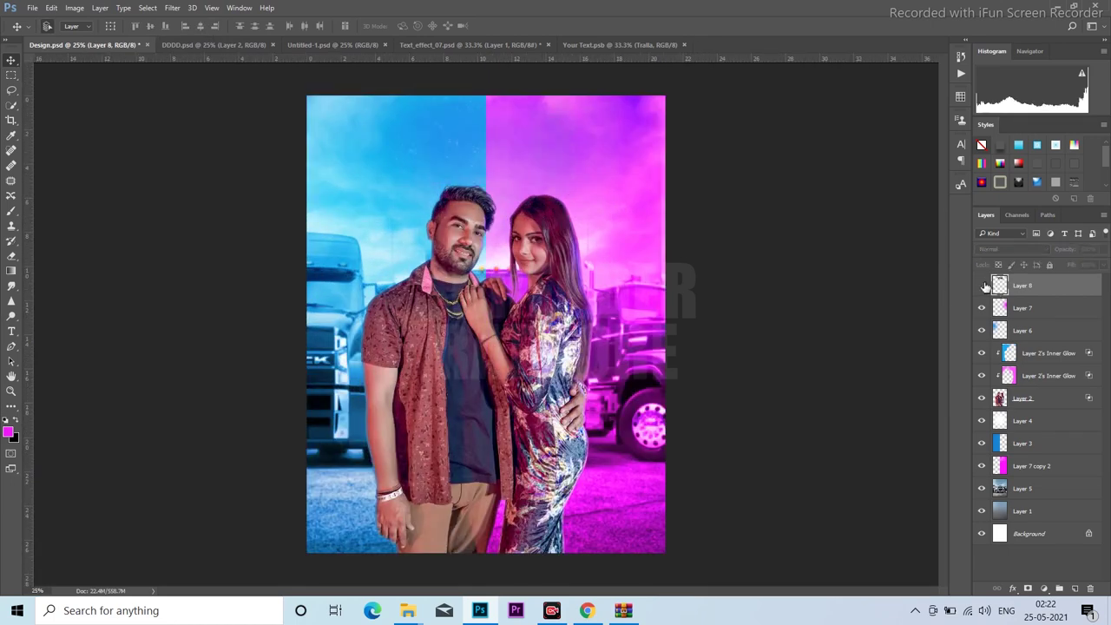
{"action": "left_click", "coordinate": [1030, 311]}
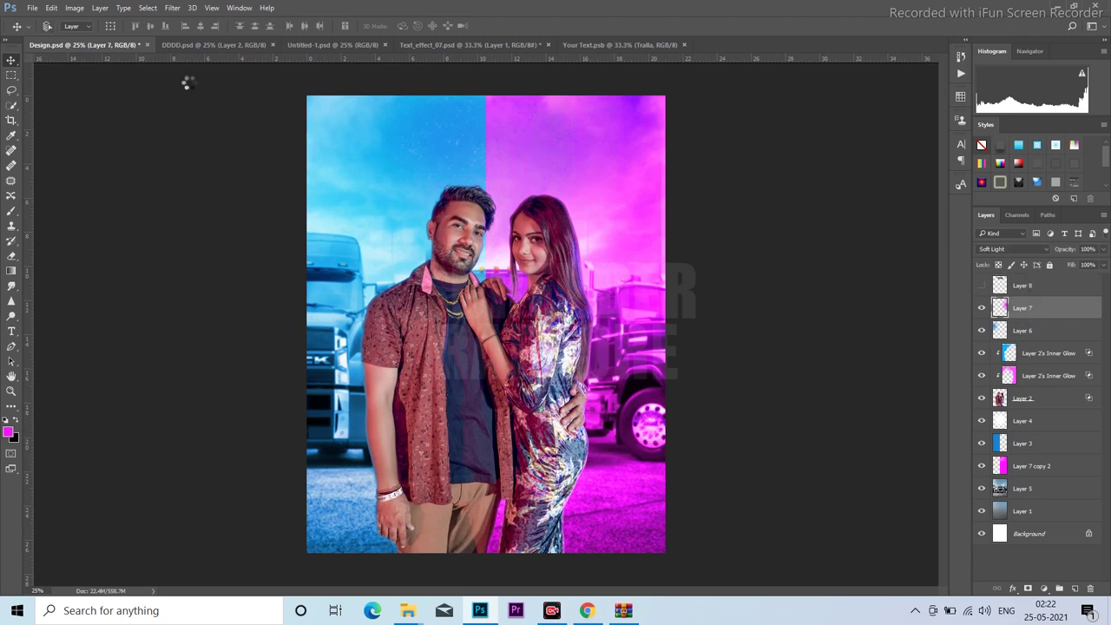
{"action": "left_click", "coordinate": [175, 9]}
{"action": "left_click", "coordinate": [235, 90]}
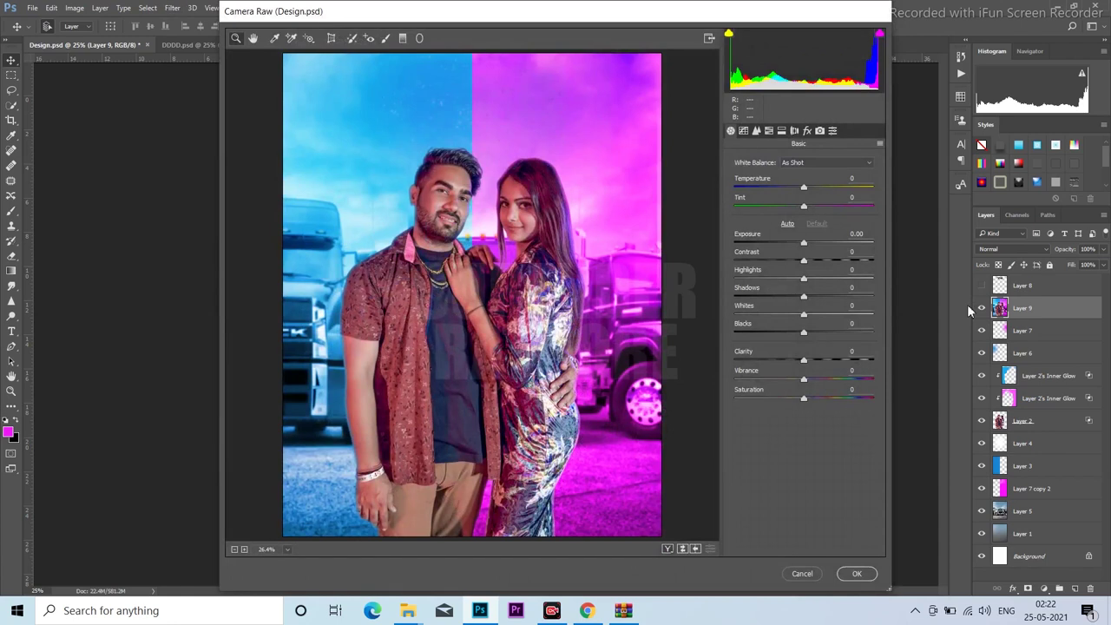
Set Clarity +20 and Vibrance +24, lift Shadows, deepen Blacks, slightly adjust Temperature and Tint.
{"action": "left_click_drag", "start_coordinate": [804, 361], "coordinate": [818, 360]}
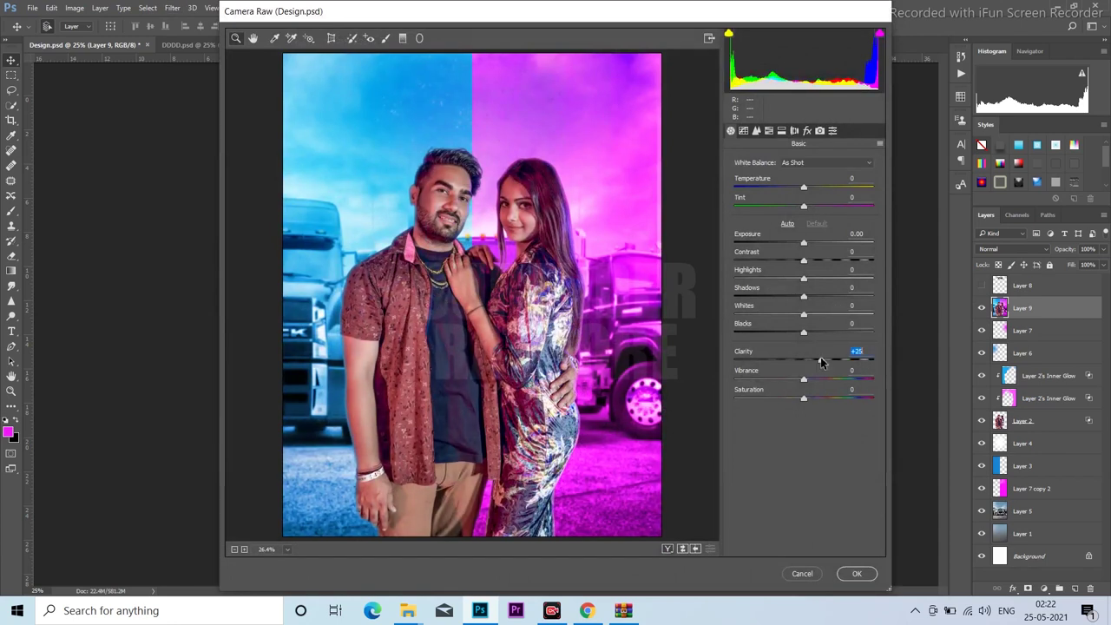
{"action": "mouse_move", "coordinate": [804, 297]}
{"action": "left_mouse_down"}
{"action": "mouse_move", "coordinate": [831, 298]}
{"action": "mouse_move", "coordinate": [817, 297]}
{"action": "left_mouse_up"}
{"action": "mouse_move", "coordinate": [801, 333]}
{"action": "left_mouse_down"}
{"action": "mouse_move", "coordinate": [769, 333]}
{"action": "mouse_move", "coordinate": [787, 334]}
{"action": "left_mouse_up"}
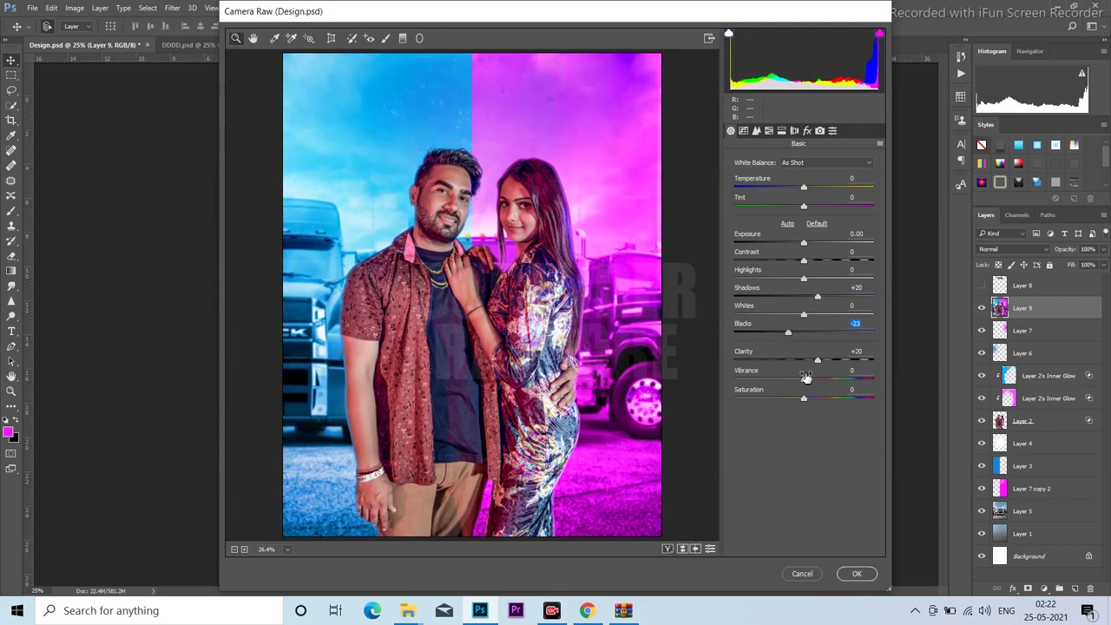
{"action": "mouse_move", "coordinate": [805, 382]}
{"action": "left_mouse_down"}
{"action": "mouse_move", "coordinate": [855, 378]}
{"action": "mouse_move", "coordinate": [823, 380]}
{"action": "left_mouse_up"}
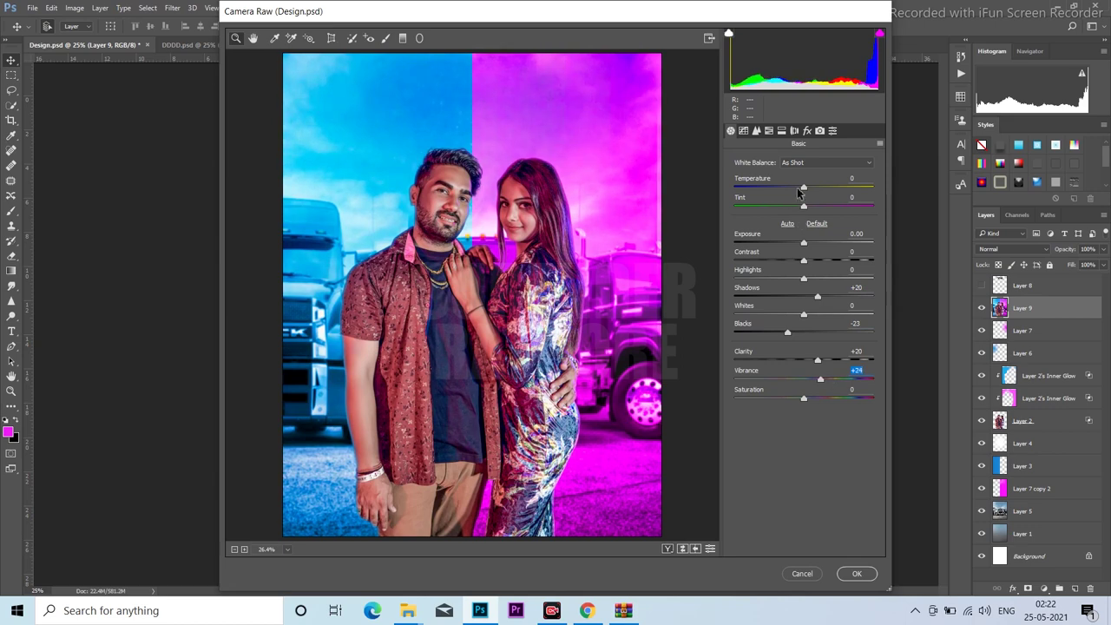
{"action": "left_click_drag", "start_coordinate": [802, 187], "coordinate": [805, 190]}
{"action": "left_click_drag", "start_coordinate": [802, 206], "coordinate": [794, 205]}
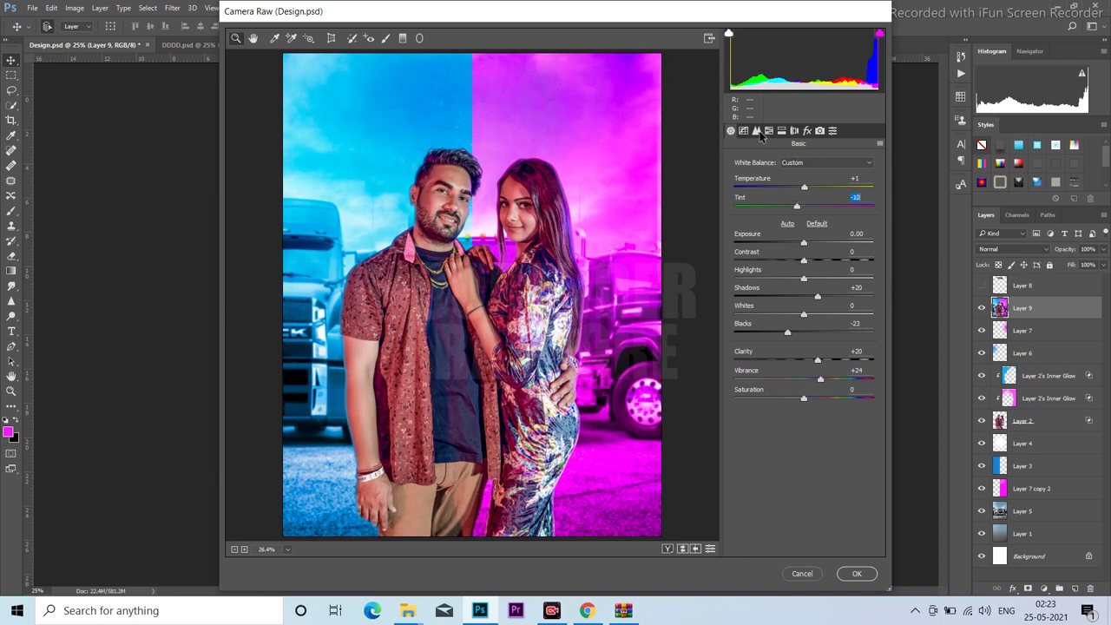
Add a -31 vignette in Effects, apply the Camera Raw grade and save Design.psd.
{"action": "left_click", "coordinate": [757, 131]}
{"action": "left_click", "coordinate": [807, 131]}
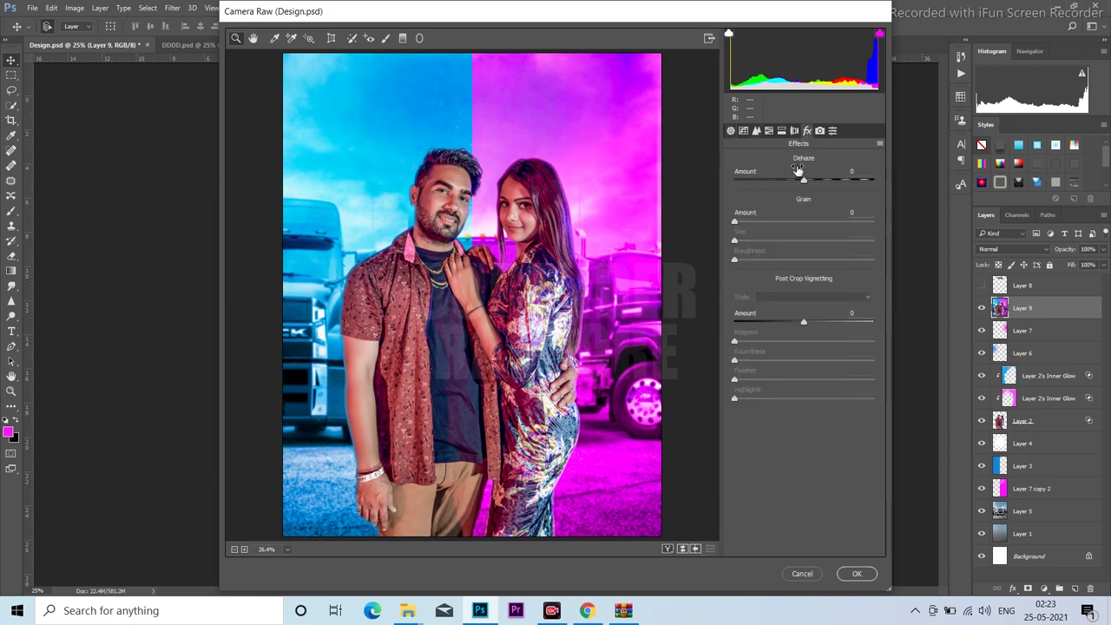
{"action": "mouse_move", "coordinate": [799, 324]}
{"action": "left_mouse_down"}
{"action": "mouse_move", "coordinate": [769, 325]}
{"action": "mouse_move", "coordinate": [782, 324]}
{"action": "left_mouse_up"}
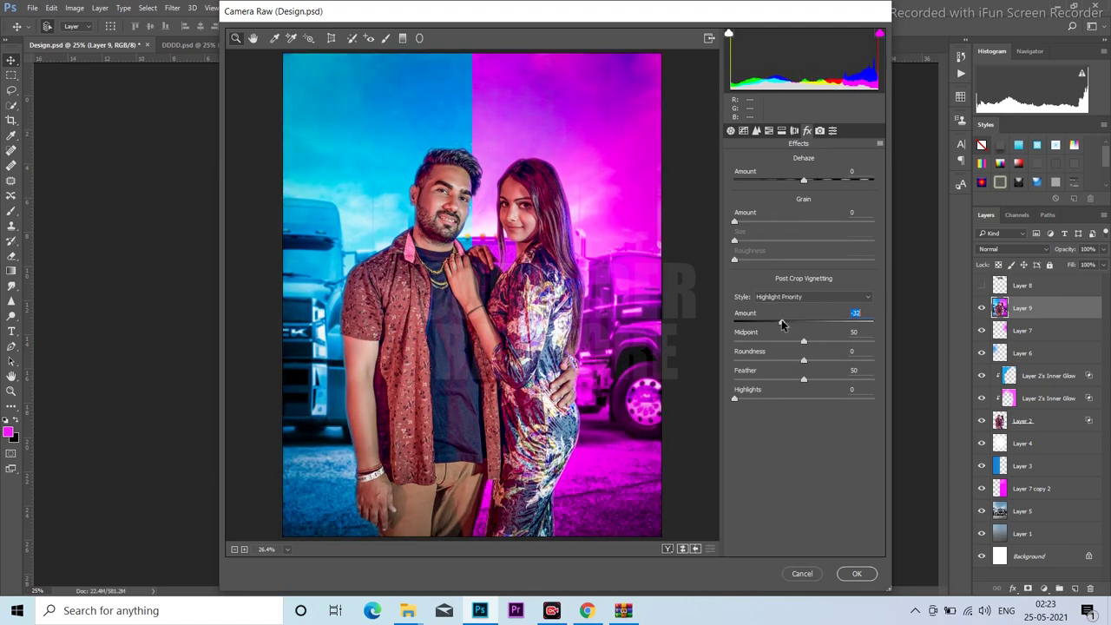
{"action": "left_click", "coordinate": [853, 574]}
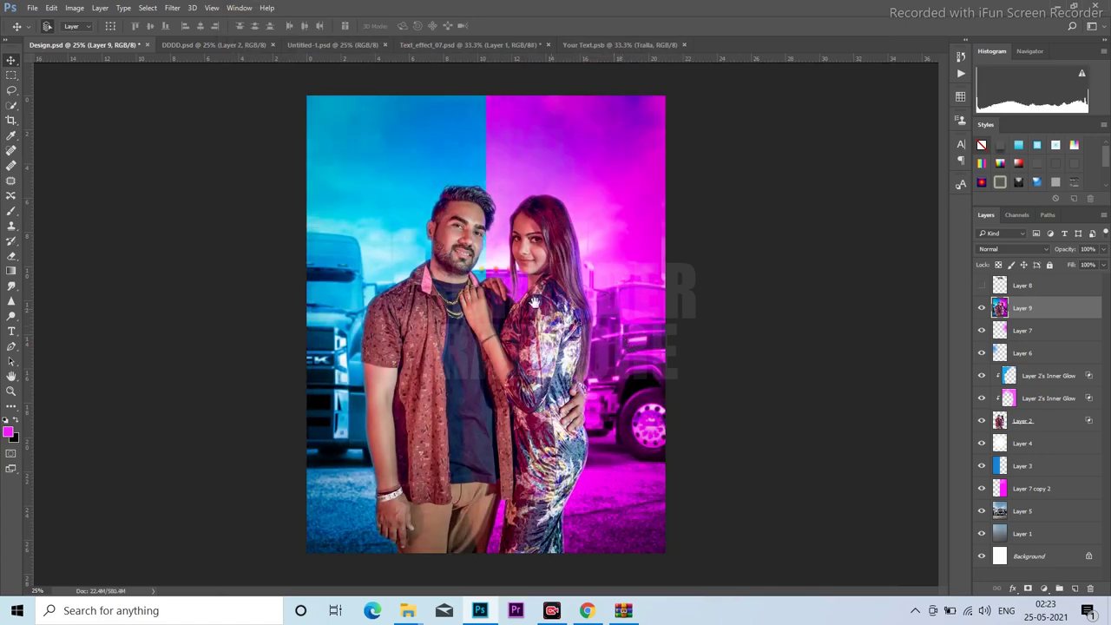
{"action": "scroll", "coordinate": [534, 301], "scroll_direction": "down", "scroll_amount": 2}
{"action": "scroll", "coordinate": [521, 243], "scroll_direction": "up", "scroll_amount": 2}
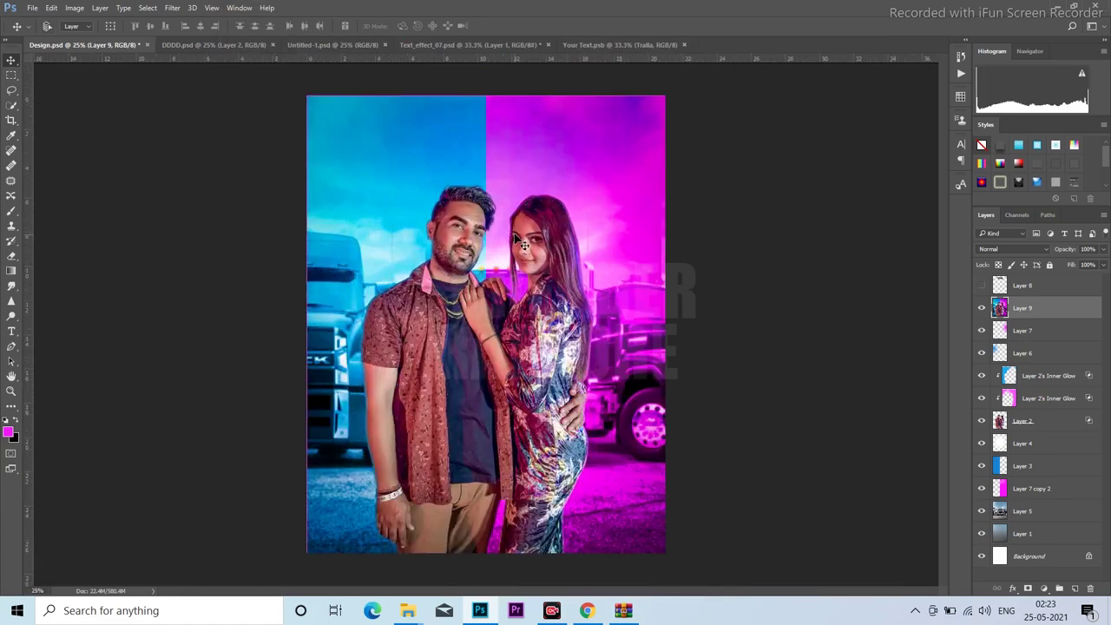
{"action": "key", "text": "ctrl+s"}
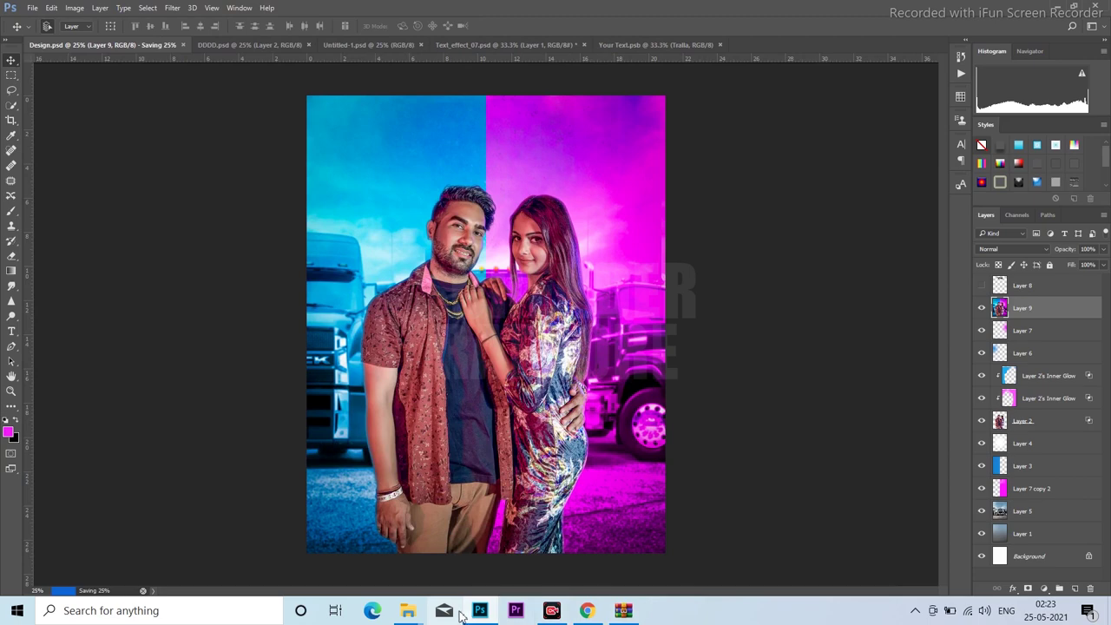
Refresh the Downloads folder in File Explorer three times, then switch to the browser.
{"action": "left_click", "coordinate": [408, 611]}
{"action": "left_click", "coordinate": [634, 542]}
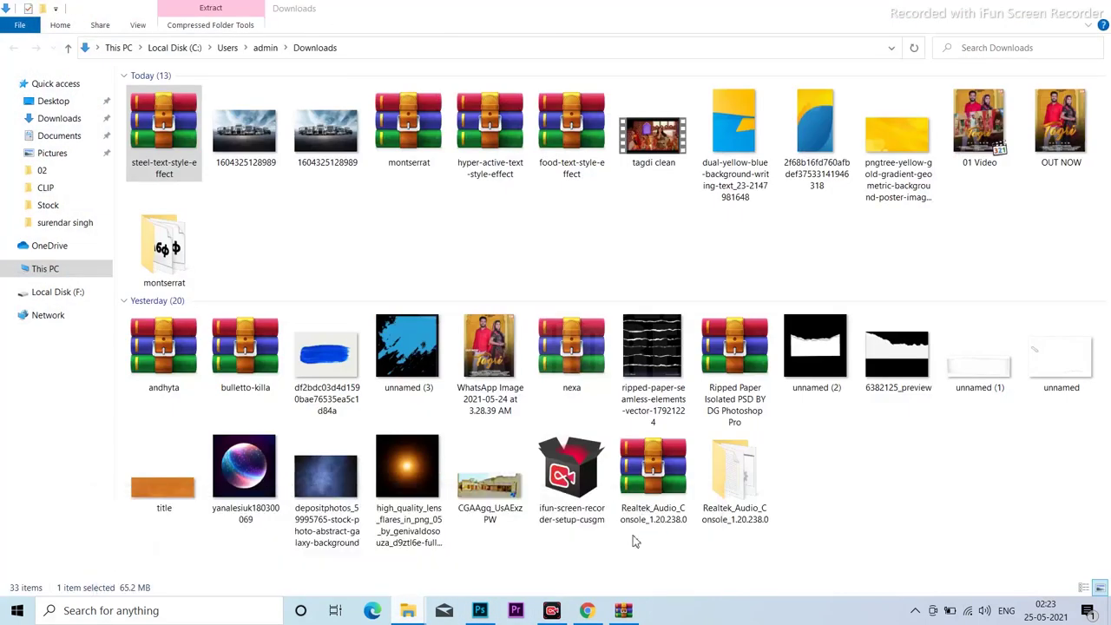
{"action": "right_click", "coordinate": [377, 215]}
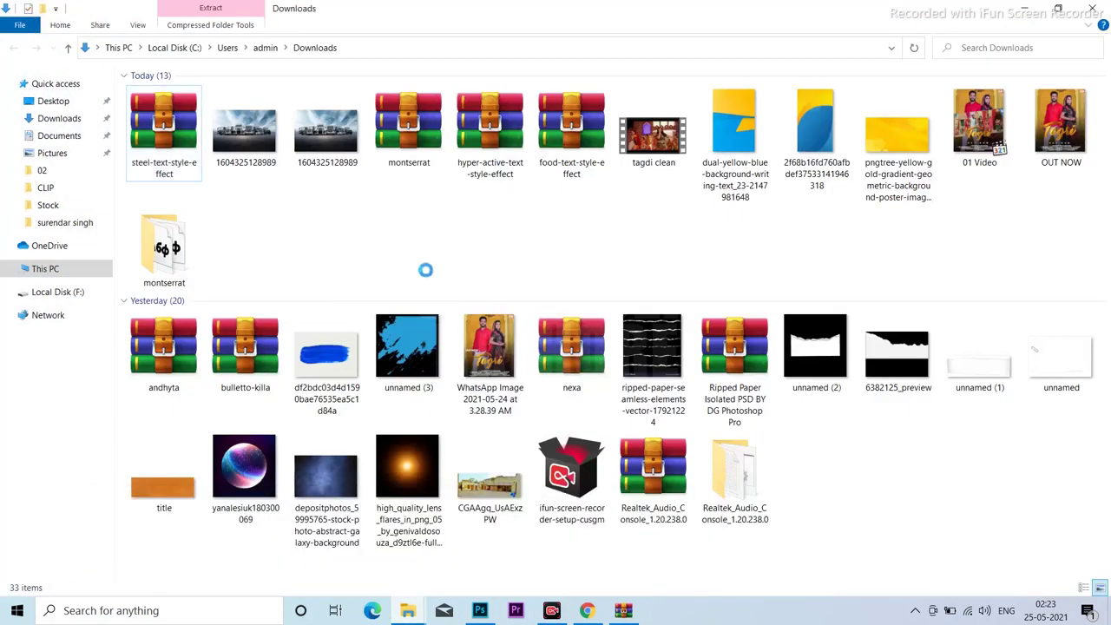
{"action": "left_click", "coordinate": [418, 270]}
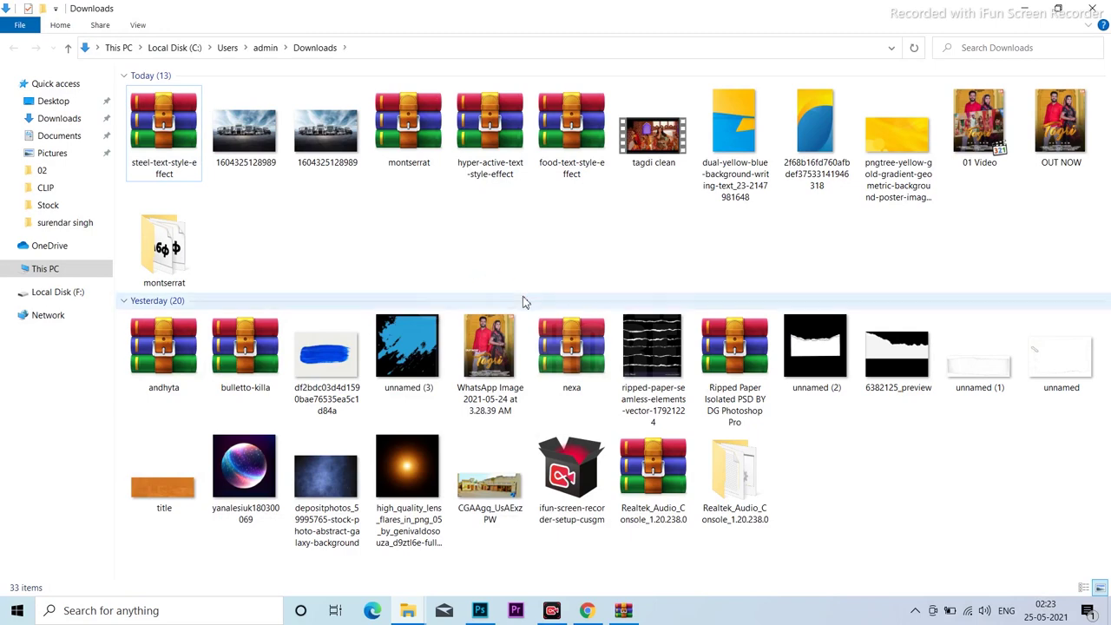
{"action": "right_click", "coordinate": [523, 220]}
{"action": "left_click", "coordinate": [552, 281]}
{"action": "right_click", "coordinate": [521, 194]}
{"action": "left_click", "coordinate": [557, 259]}
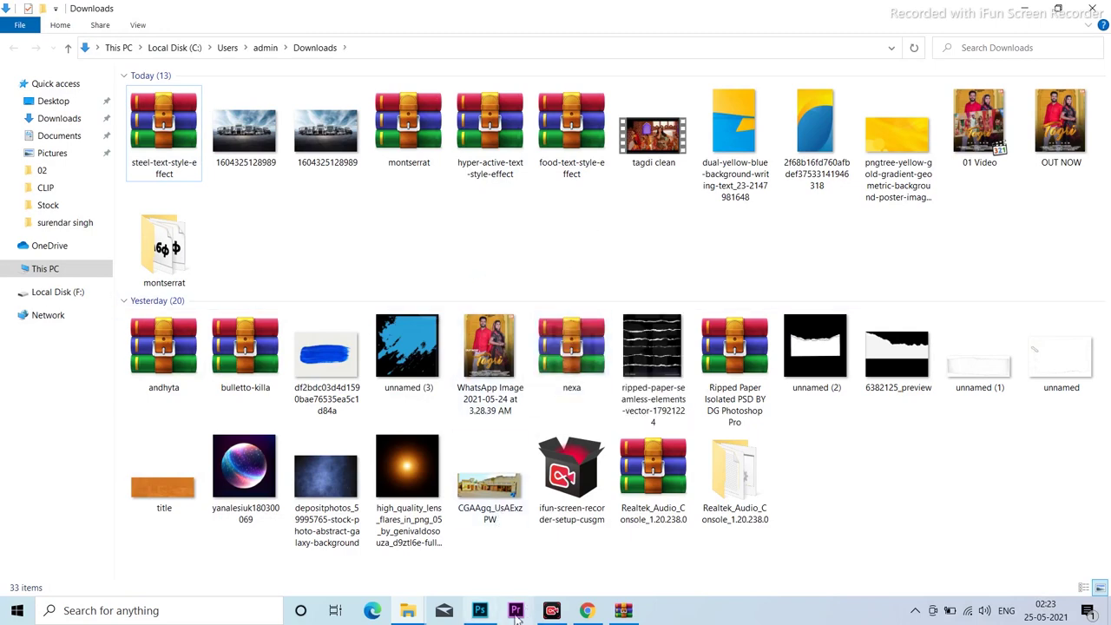
{"action": "left_click", "coordinate": [587, 610]}
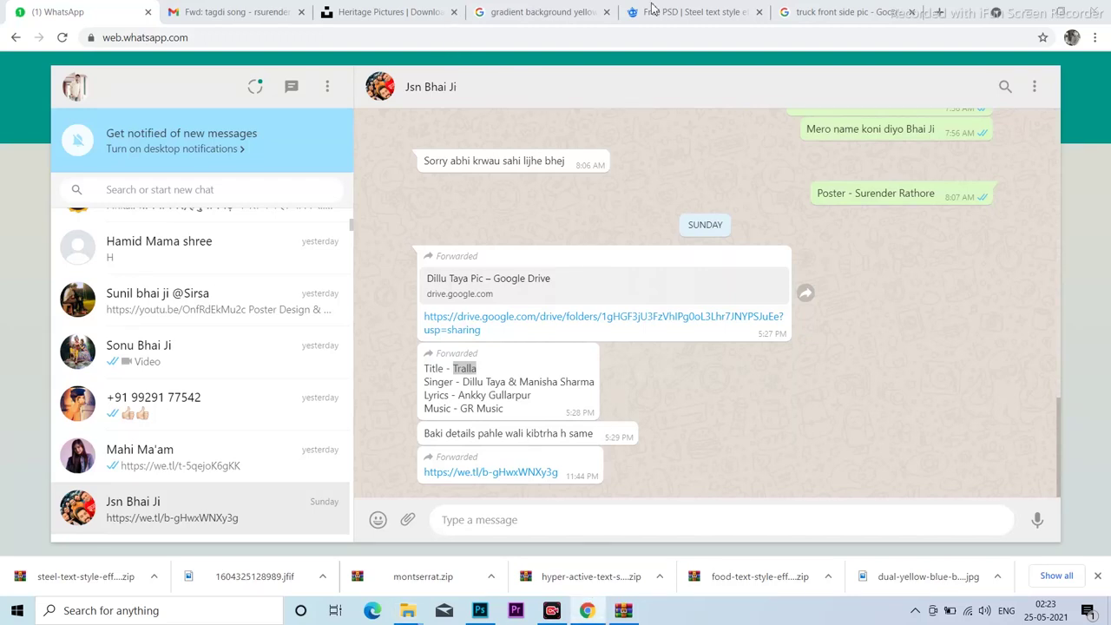
Search Google Images for snowfall overlays and preview the 260 Free Snow Overlay result.
{"action": "left_click", "coordinate": [535, 11]}
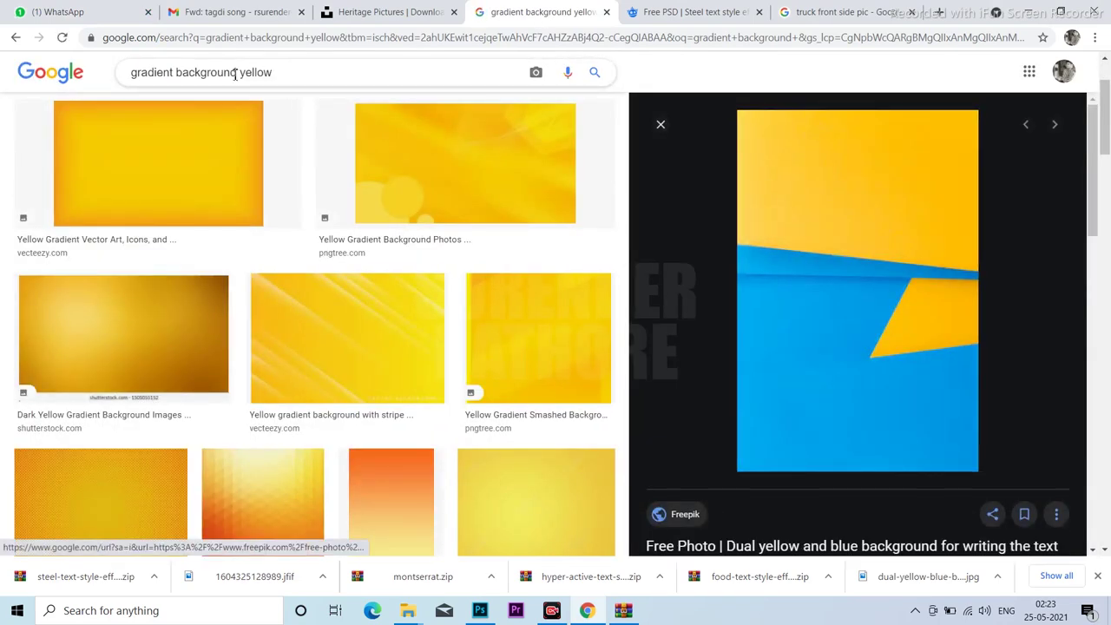
{"action": "left_click_drag", "start_coordinate": [175, 72], "coordinate": [514, 80]}
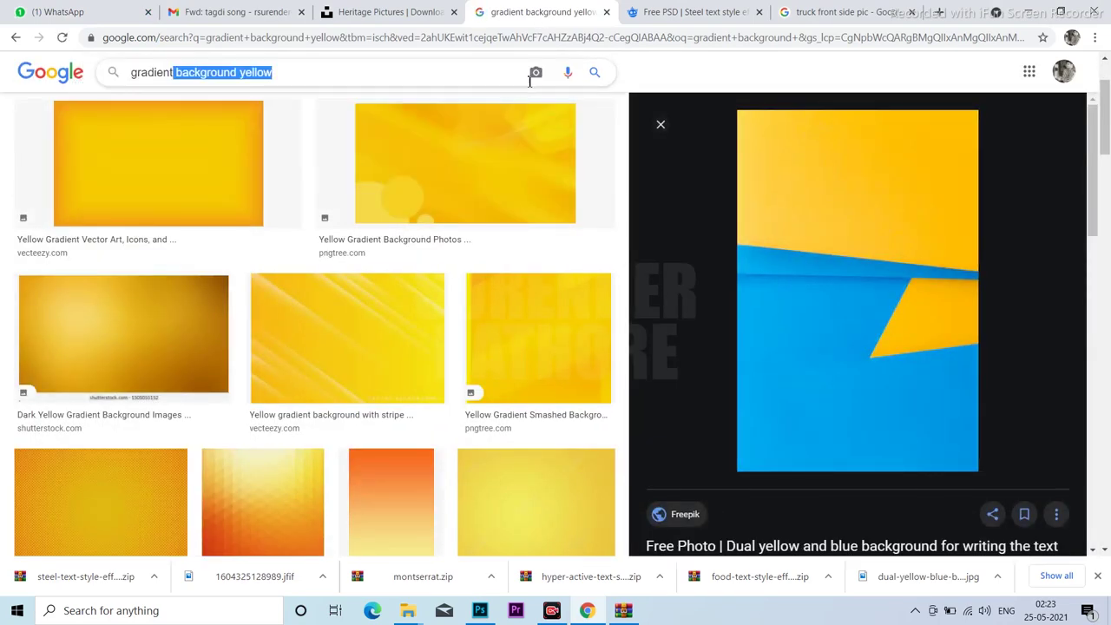
{"action": "mouse_move", "coordinate": [343, 76]}
{"action": "left_mouse_down"}
{"action": "mouse_move", "coordinate": [200, 69]}
{"action": "mouse_move", "coordinate": [281, 70]}
{"action": "left_mouse_up"}
{"action": "triple_click", "coordinate": [305, 71]}
{"action": "type", "text": "Sno"}
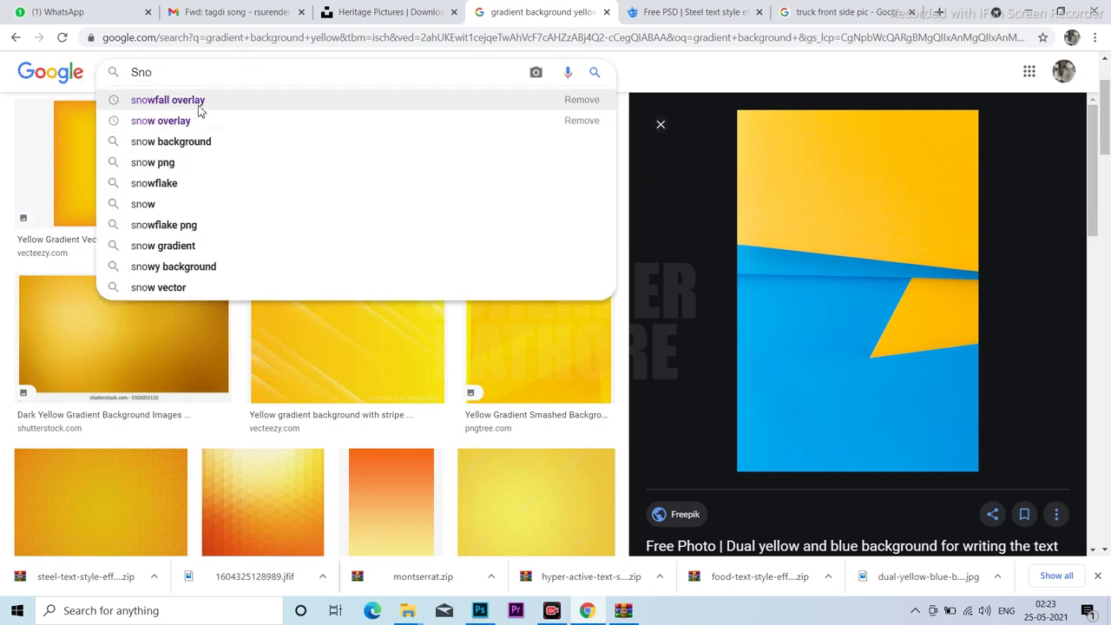
{"action": "left_click", "coordinate": [198, 107]}
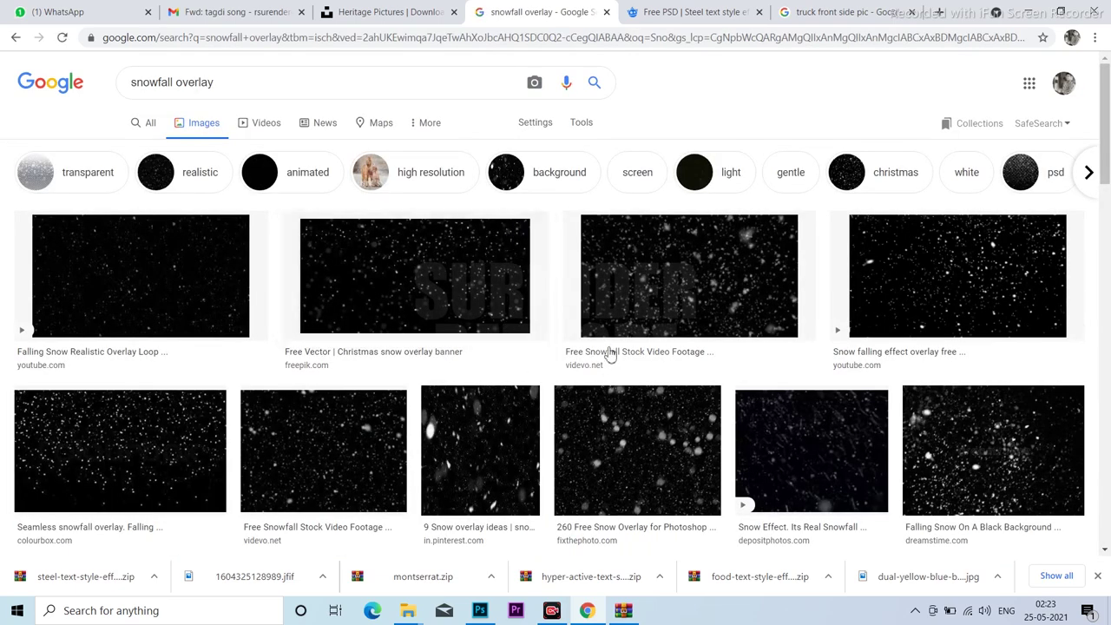
{"action": "left_click", "coordinate": [633, 448]}
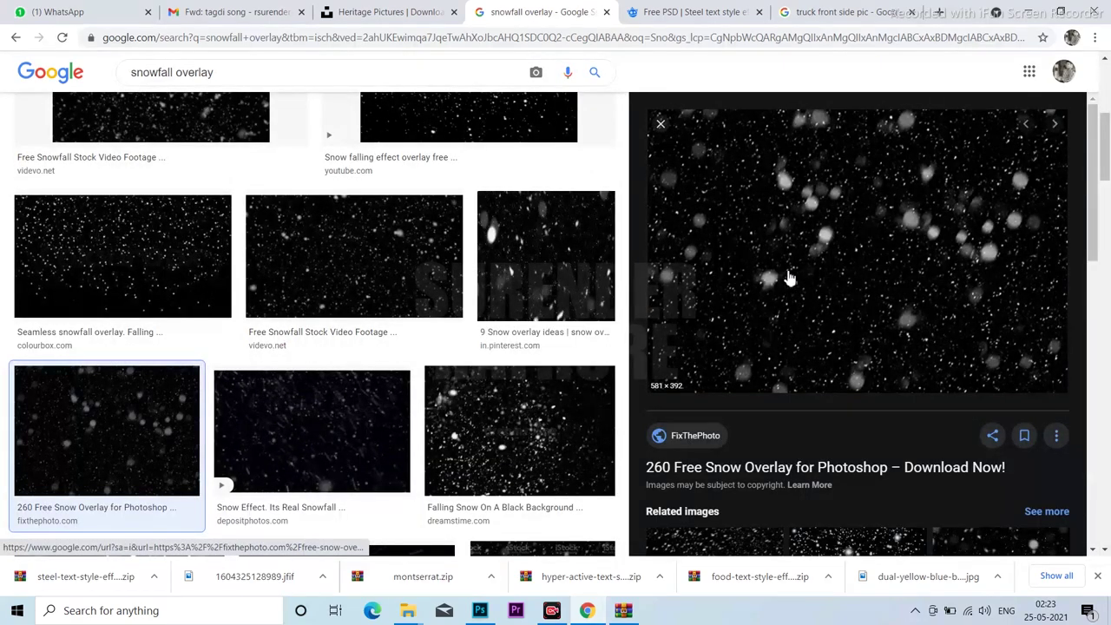
{"action": "scroll", "coordinate": [786, 296], "scroll_direction": "down", "scroll_amount": 5}
{"action": "scroll", "coordinate": [912, 335], "scroll_direction": "down", "scroll_amount": 3}
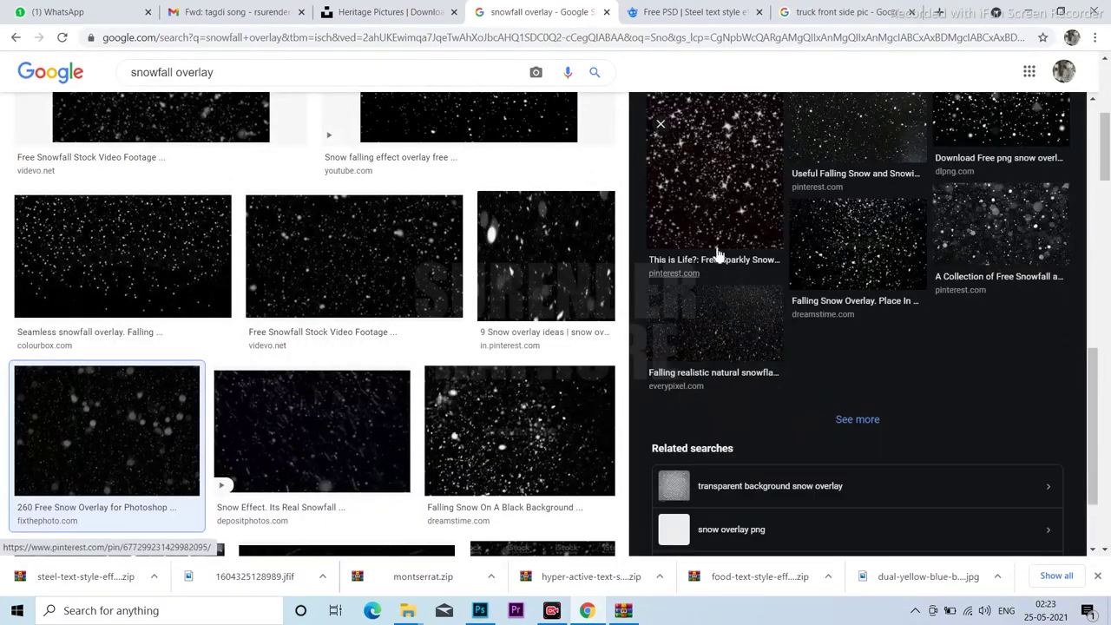
{"action": "scroll", "coordinate": [478, 217], "scroll_direction": "up", "scroll_amount": 5}
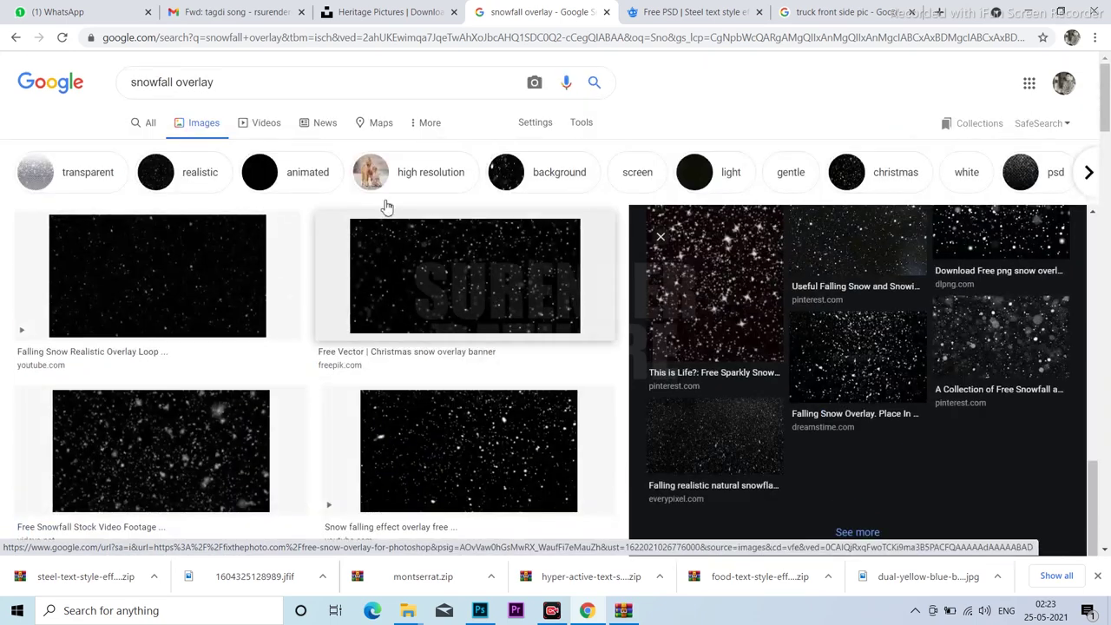
Change the image search to 'dust overlay' and run it.
{"action": "double_click", "coordinate": [176, 82]}
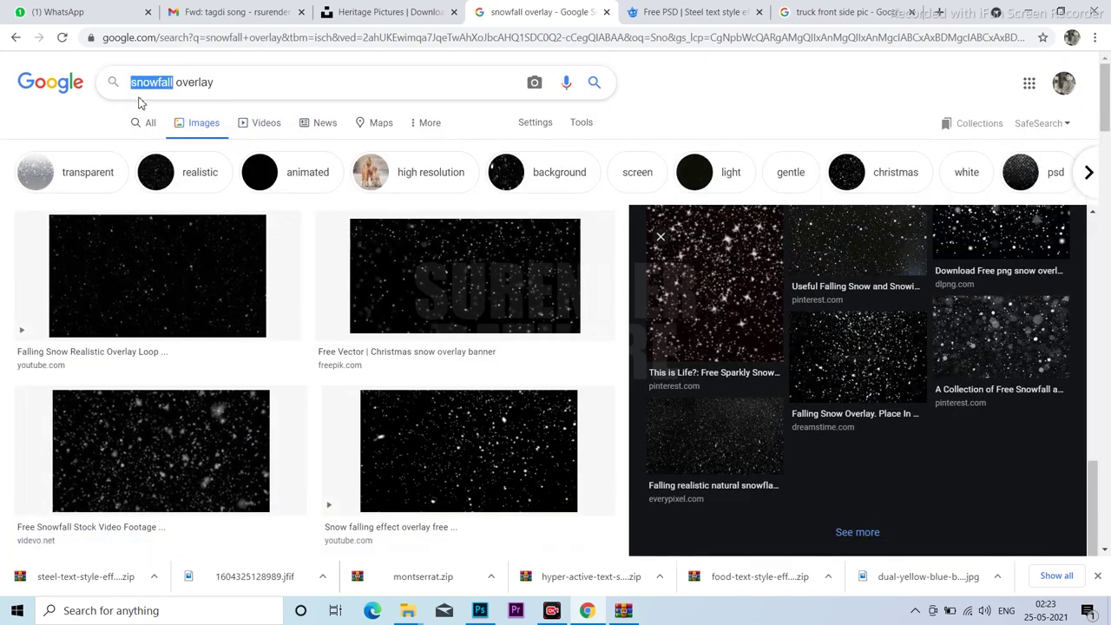
{"action": "type", "text": "dust3."}
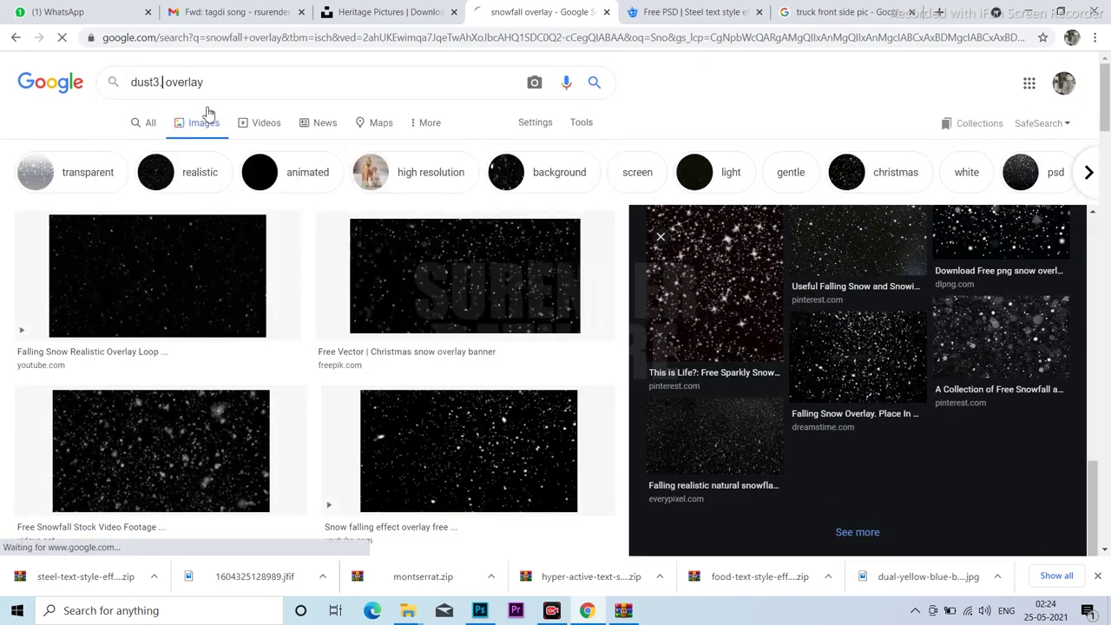
{"action": "key", "text": "Return"}
{"action": "left_click", "coordinate": [167, 81]}
{"action": "key", "text": "BackSpace"}
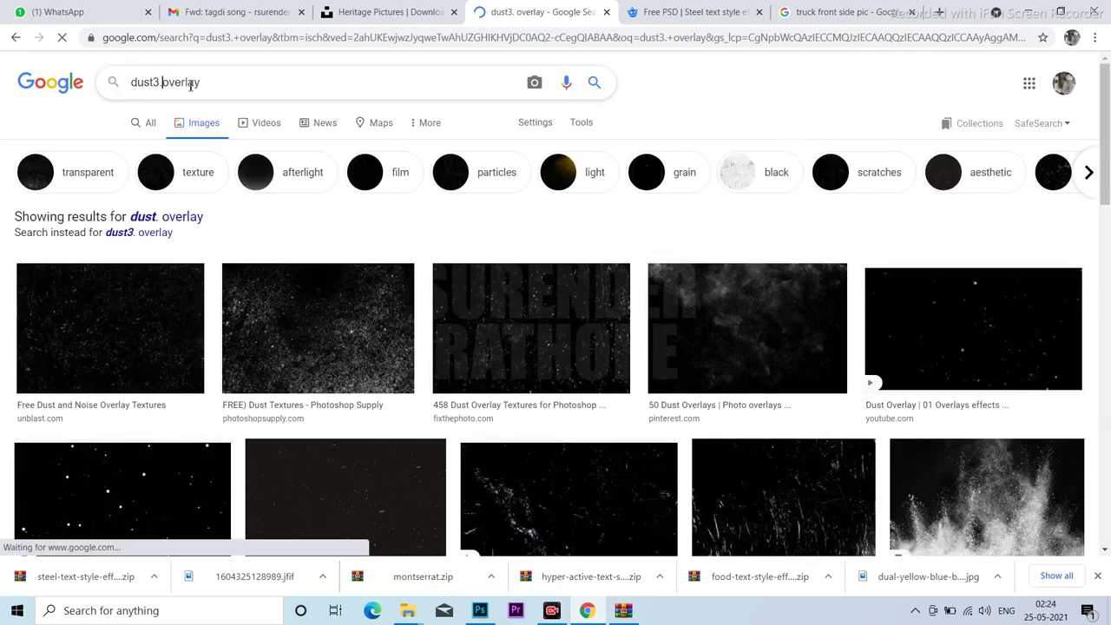
{"action": "key", "text": "Return"}
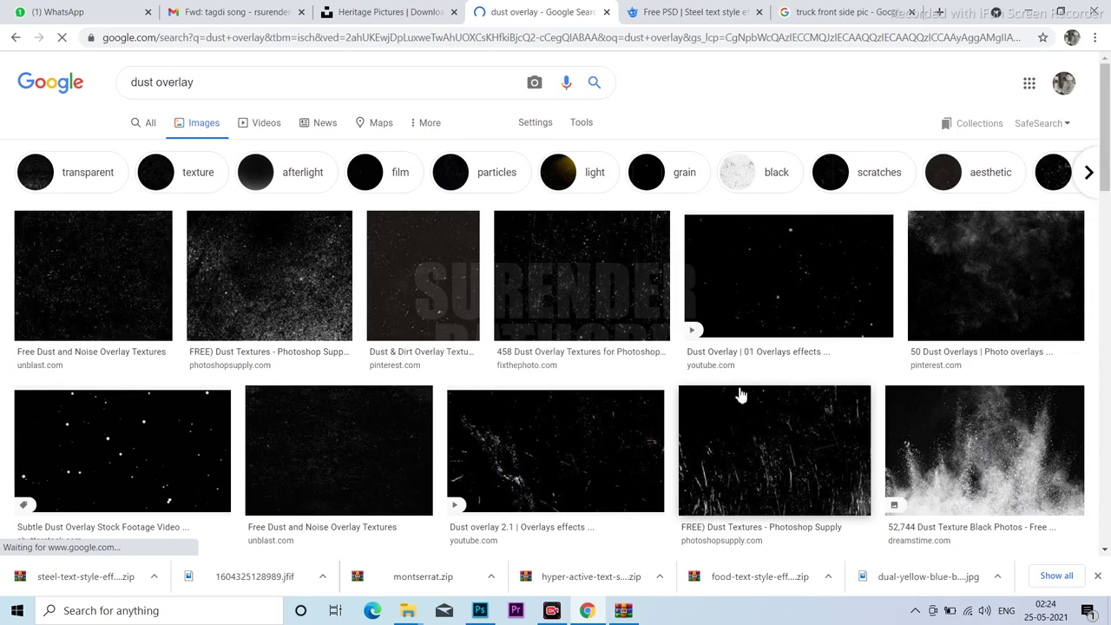
Try saving the Free Dust and Noise Overlay Textures image, then dismiss the blocked download.
{"action": "left_click", "coordinate": [90, 301]}
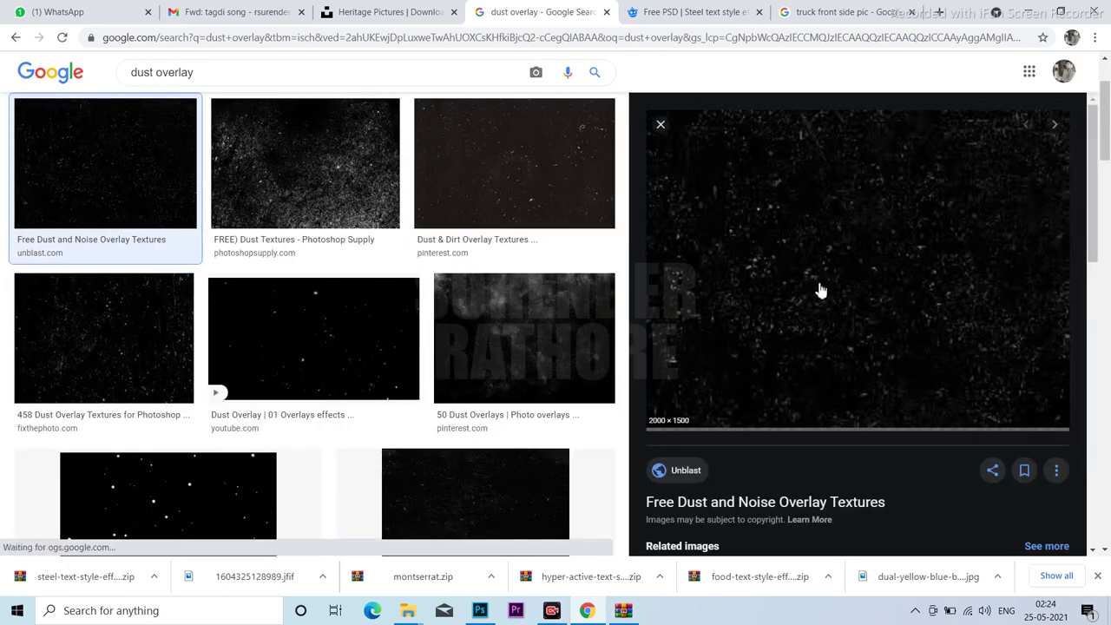
{"action": "right_click", "coordinate": [847, 227]}
{"action": "left_click", "coordinate": [903, 375]}
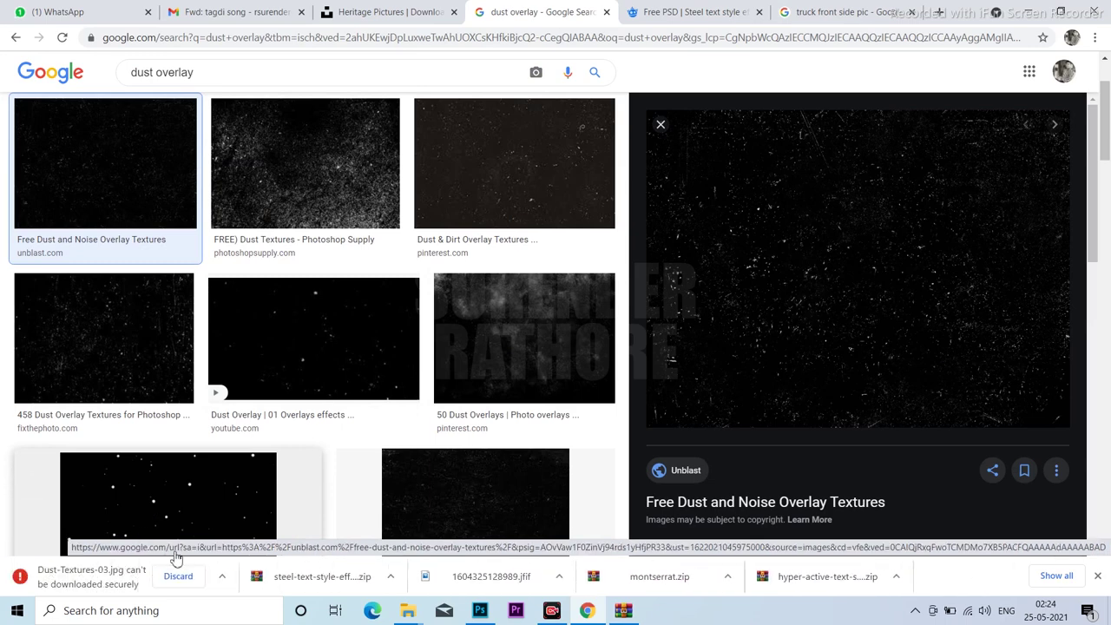
{"action": "left_click", "coordinate": [222, 577]}
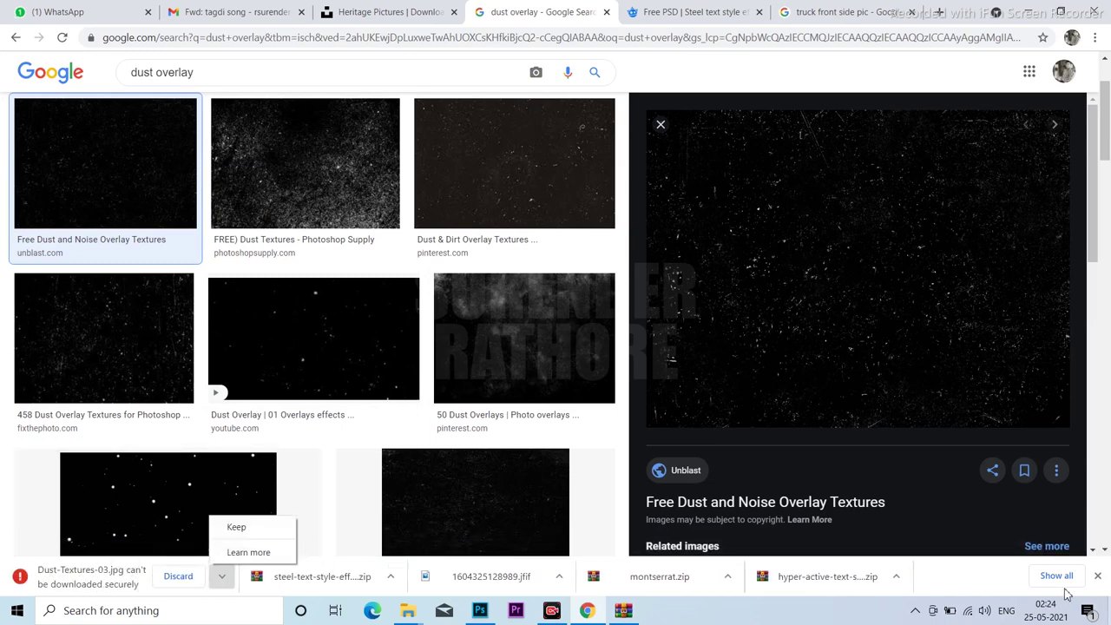
{"action": "left_click", "coordinate": [1098, 577]}
{"action": "left_click", "coordinate": [1097, 577]}
{"action": "scroll", "coordinate": [895, 406], "scroll_direction": "down", "scroll_amount": 4}
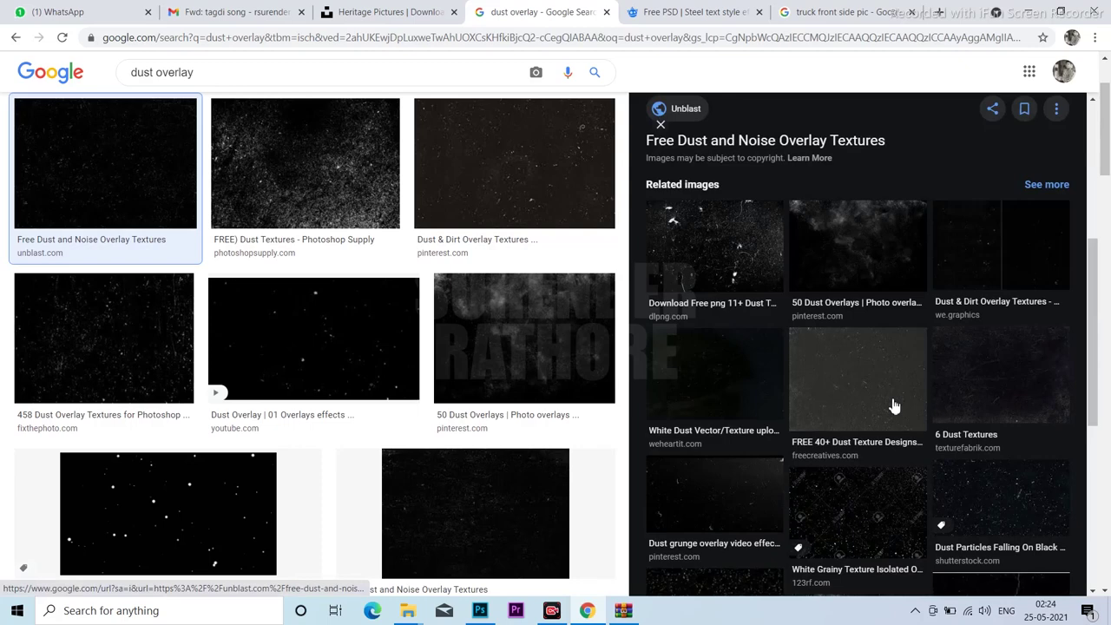
Save the 6 Dust Textures image as texturefabrik_dust-05.jpg and drag it toward Photoshop.
{"action": "left_click", "coordinate": [987, 375]}
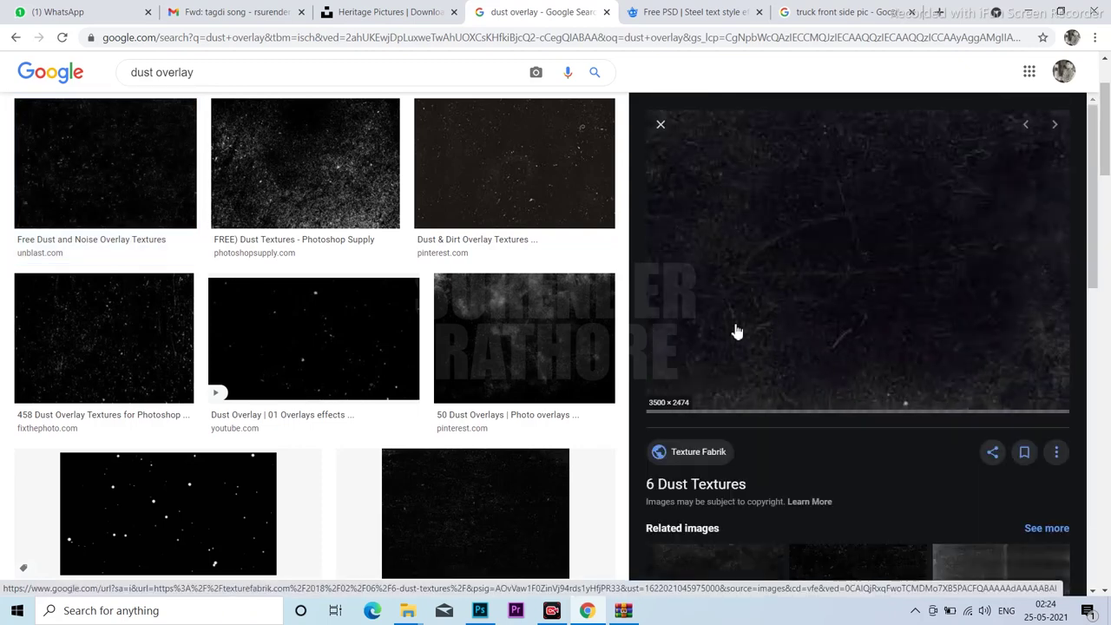
{"action": "right_click", "coordinate": [784, 252]}
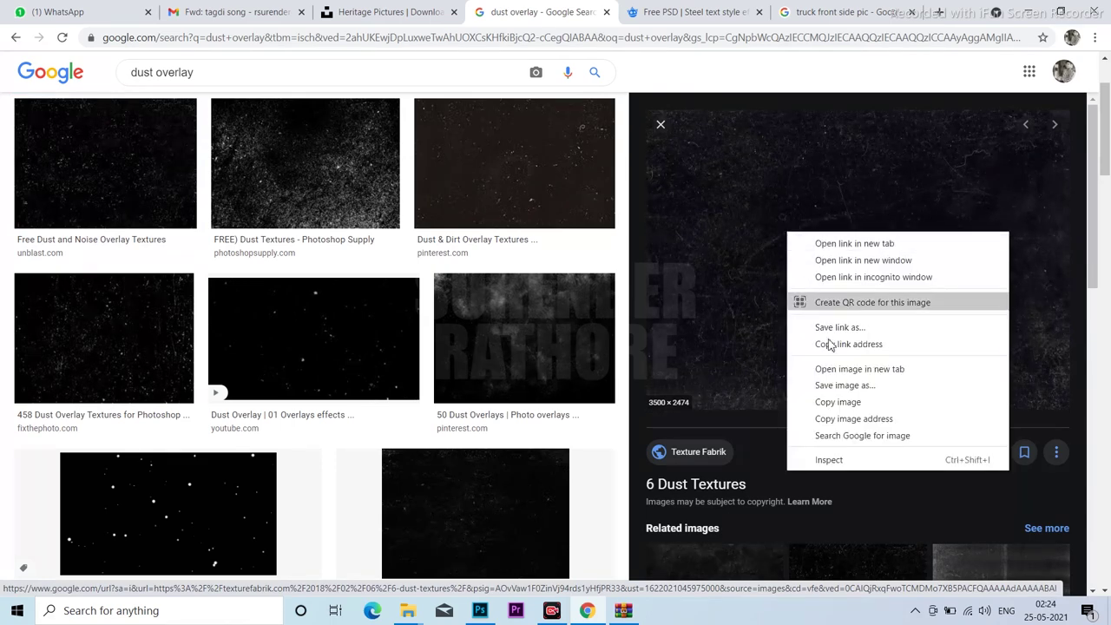
{"action": "left_click", "coordinate": [849, 386]}
{"action": "left_click", "coordinate": [431, 323]}
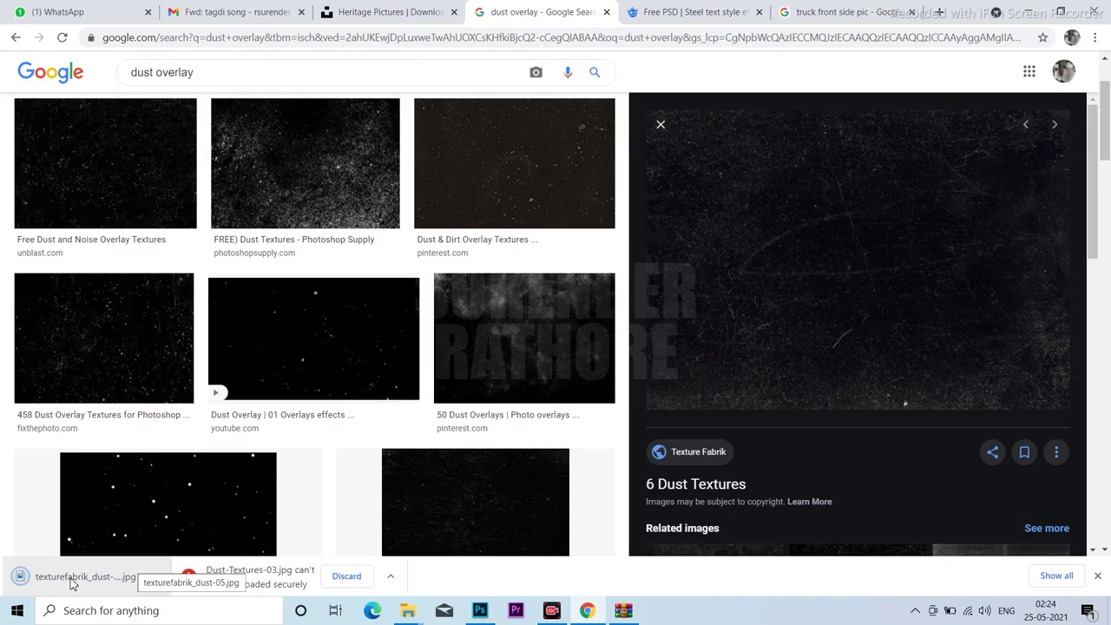
{"action": "left_click_drag", "start_coordinate": [73, 585], "coordinate": [480, 622]}
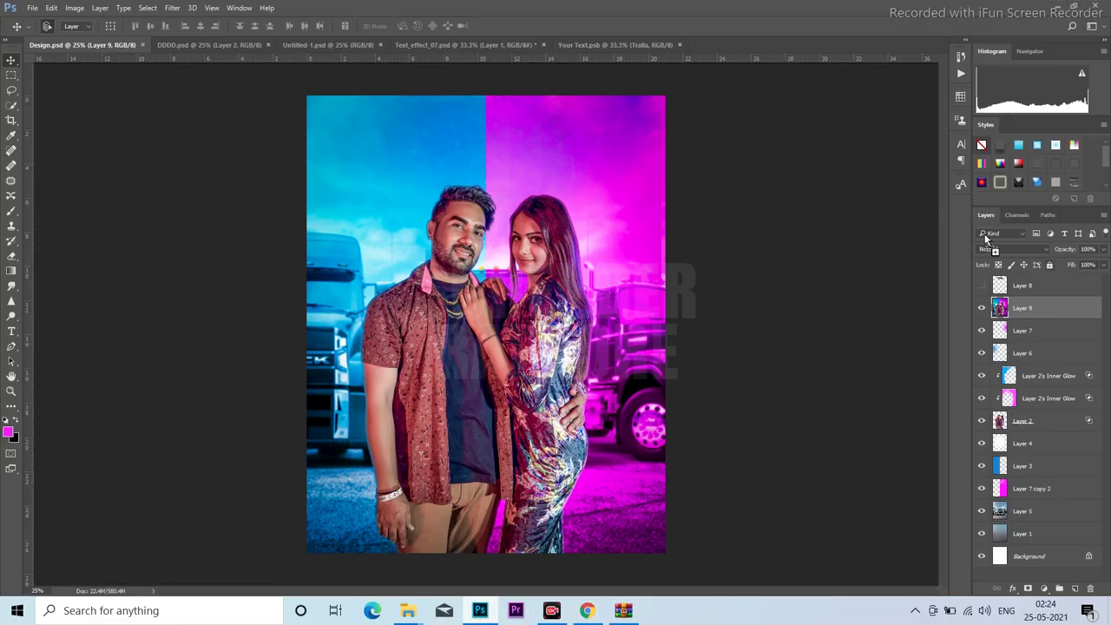
Open the dust texture in Photoshop, copy all of it, and close it without saving.
{"action": "left_click_drag", "start_coordinate": [480, 621], "coordinate": [865, 48]}
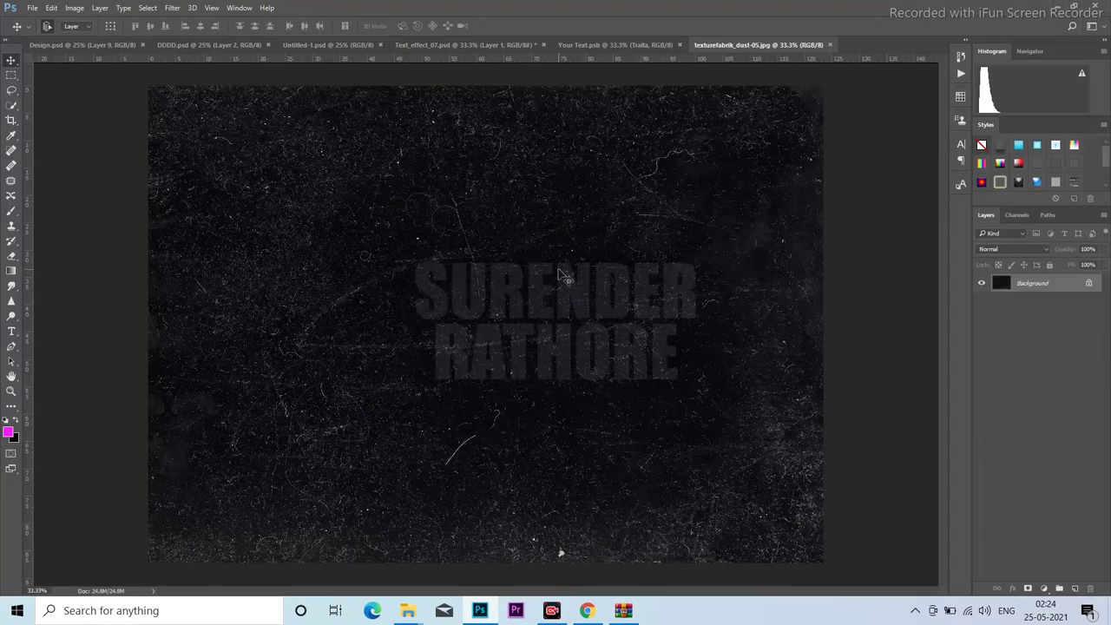
{"action": "key", "text": "ctrl+a"}
{"action": "key", "text": "ctrl+j"}
{"action": "key", "text": "ctrl+w"}
{"action": "left_click", "coordinate": [614, 232]}
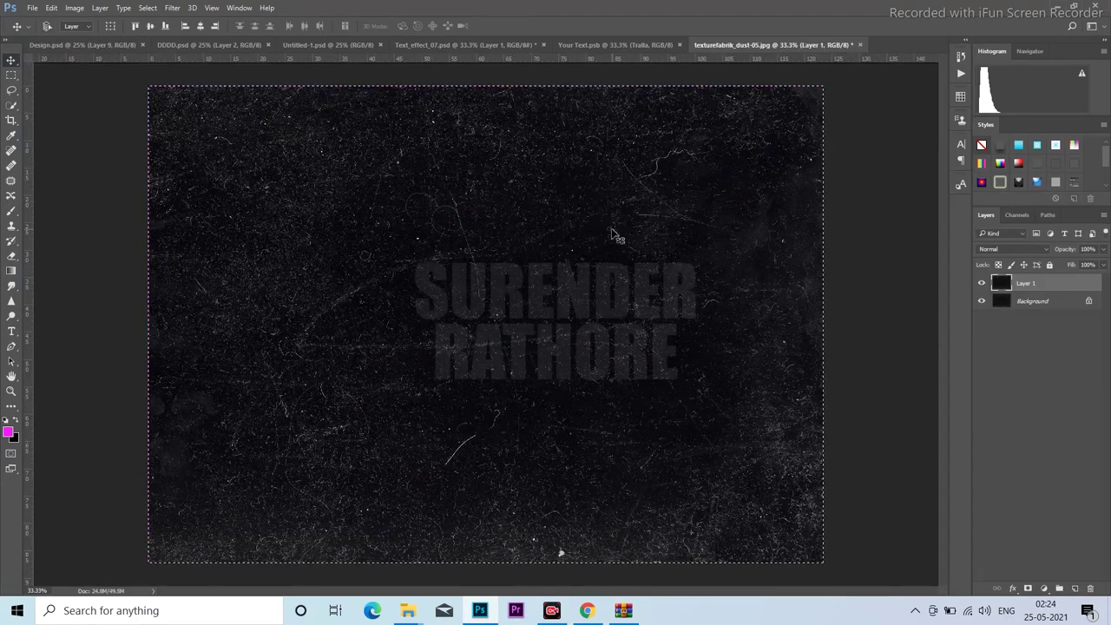
{"action": "key", "text": "ctrl+w"}
{"action": "left_click", "coordinate": [555, 231]}
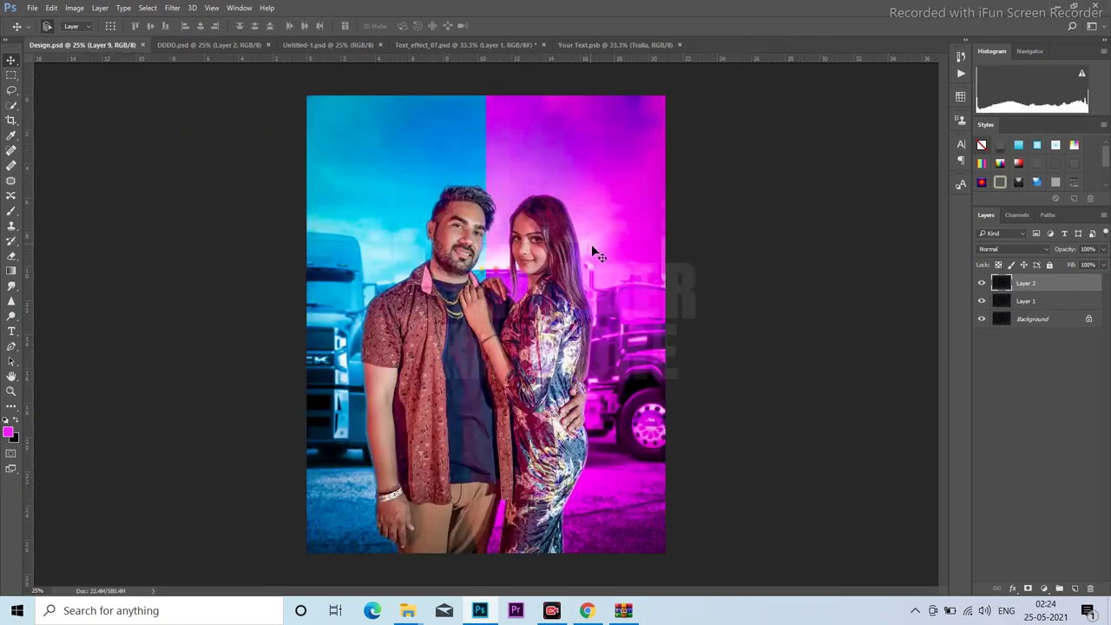
Paste the dust texture above Layer 9 and set its blend mode to Screen.
{"action": "left_click", "coordinate": [1035, 290]}
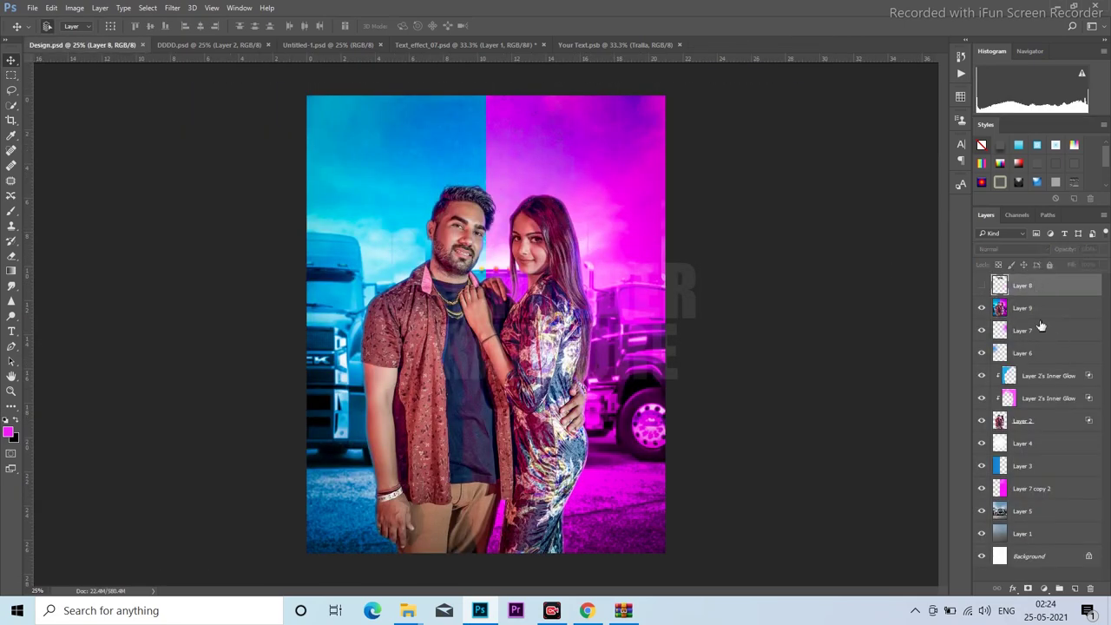
{"action": "left_click", "coordinate": [1033, 311]}
{"action": "key", "text": "ctrl+v"}
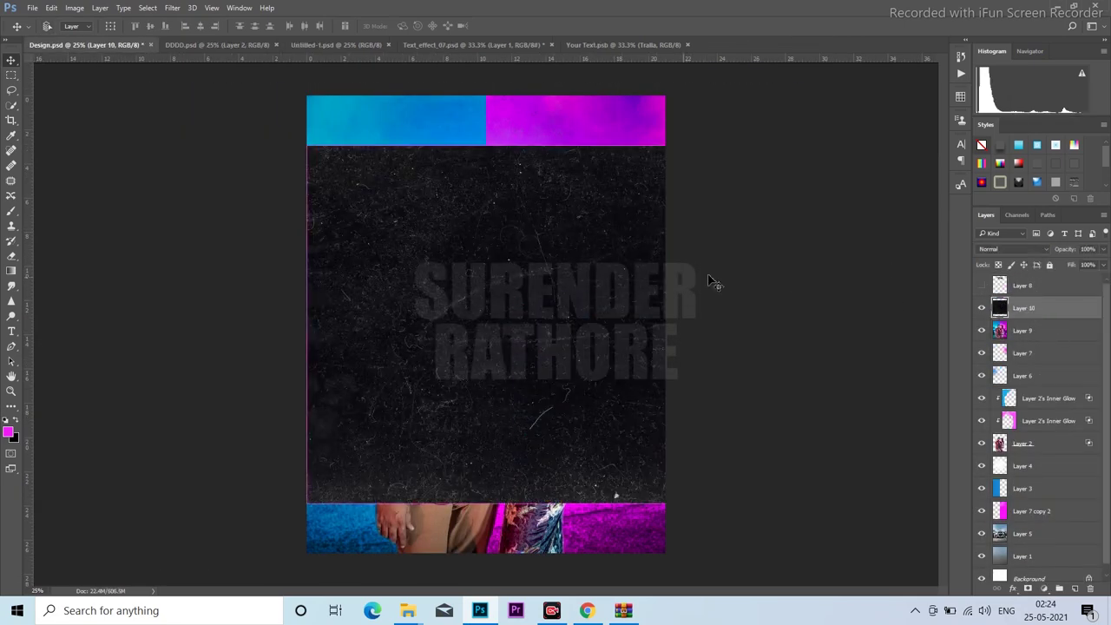
{"action": "left_click", "coordinate": [1005, 249]}
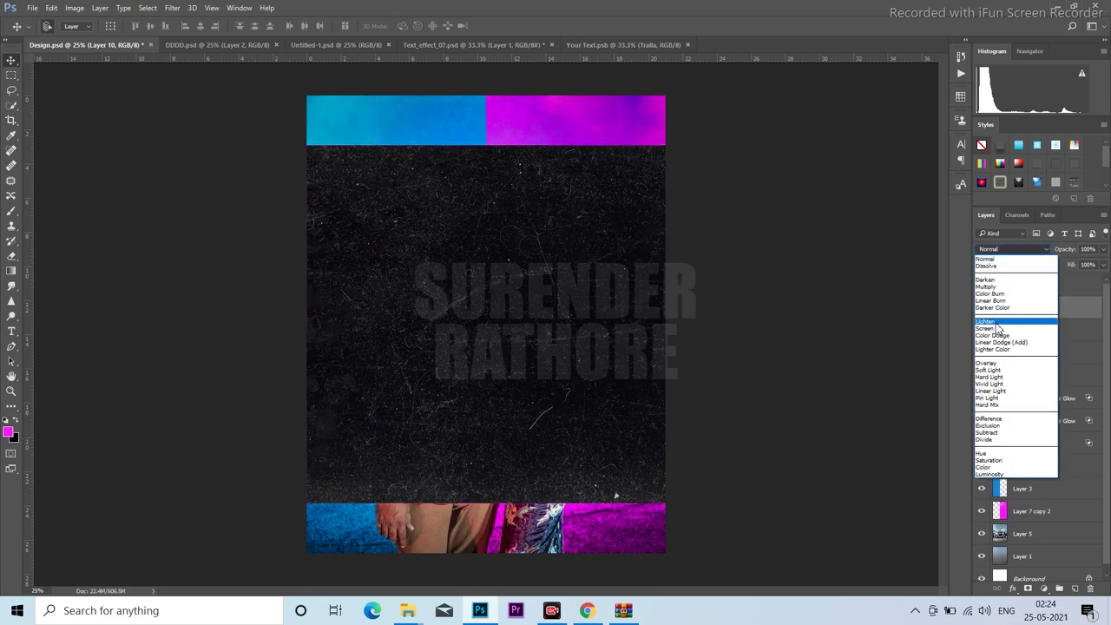
{"action": "left_click", "coordinate": [999, 320]}
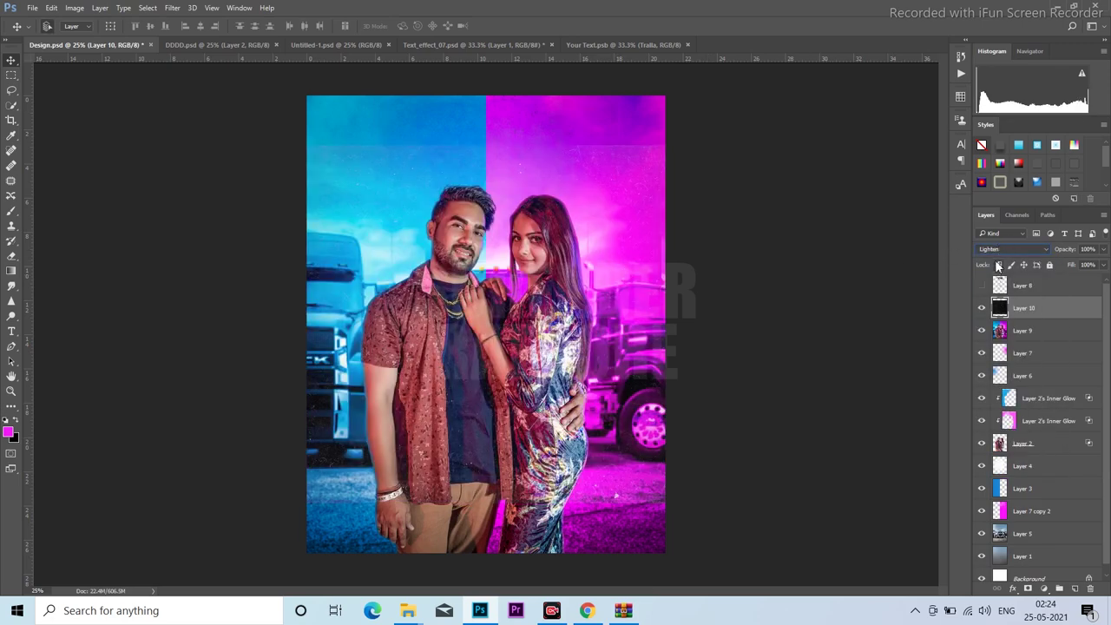
{"action": "left_click", "coordinate": [1000, 249]}
{"action": "left_click", "coordinate": [996, 329]}
Stretch and shift the dust texture with Free Transform to cover the whole poster.
{"action": "key", "text": "ctrl+t"}
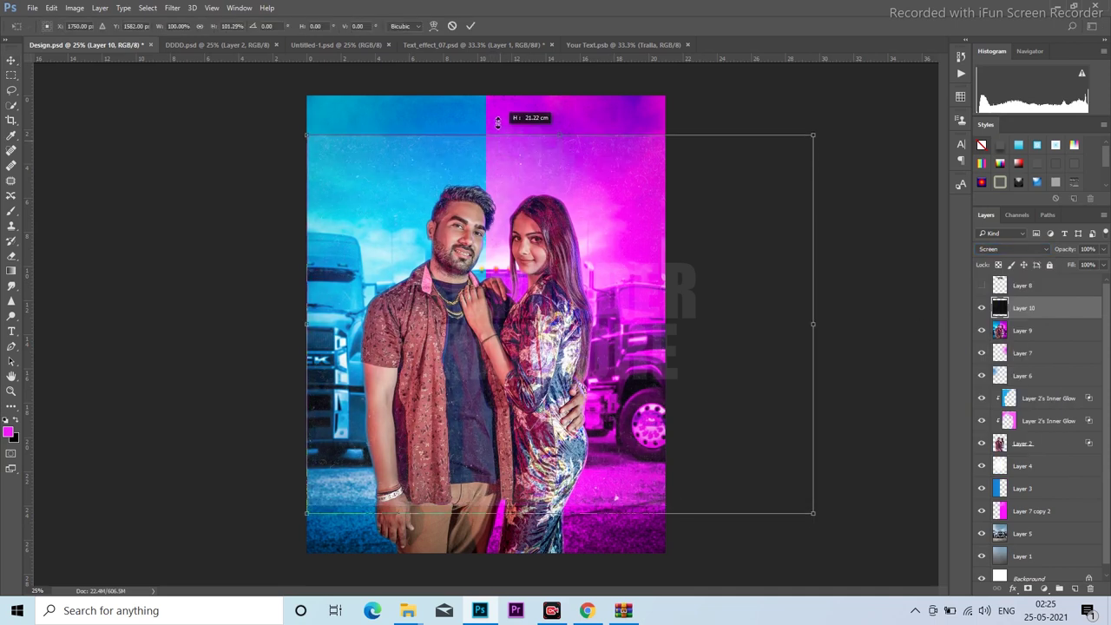
{"action": "left_click_drag", "start_coordinate": [499, 146], "coordinate": [499, 74]}
{"action": "mouse_move", "coordinate": [600, 205]}
{"action": "left_mouse_down"}
{"action": "mouse_move", "coordinate": [536, 205]}
{"action": "mouse_move", "coordinate": [523, 183]}
{"action": "left_mouse_up"}
{"action": "key", "text": "Return"}
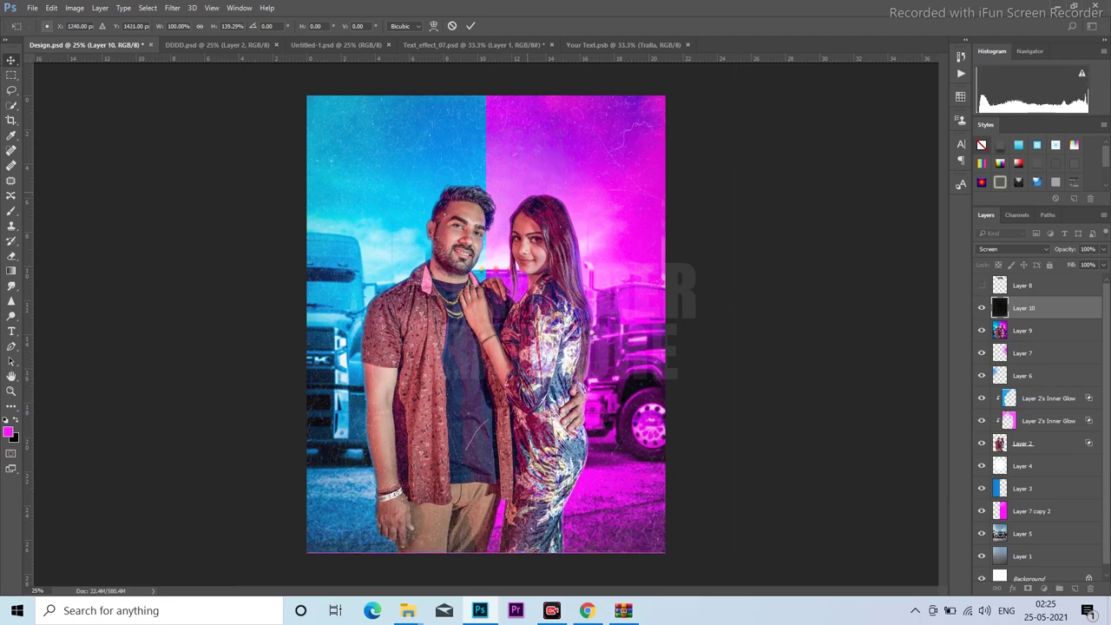
{"action": "key", "text": "ctrl+minus"}
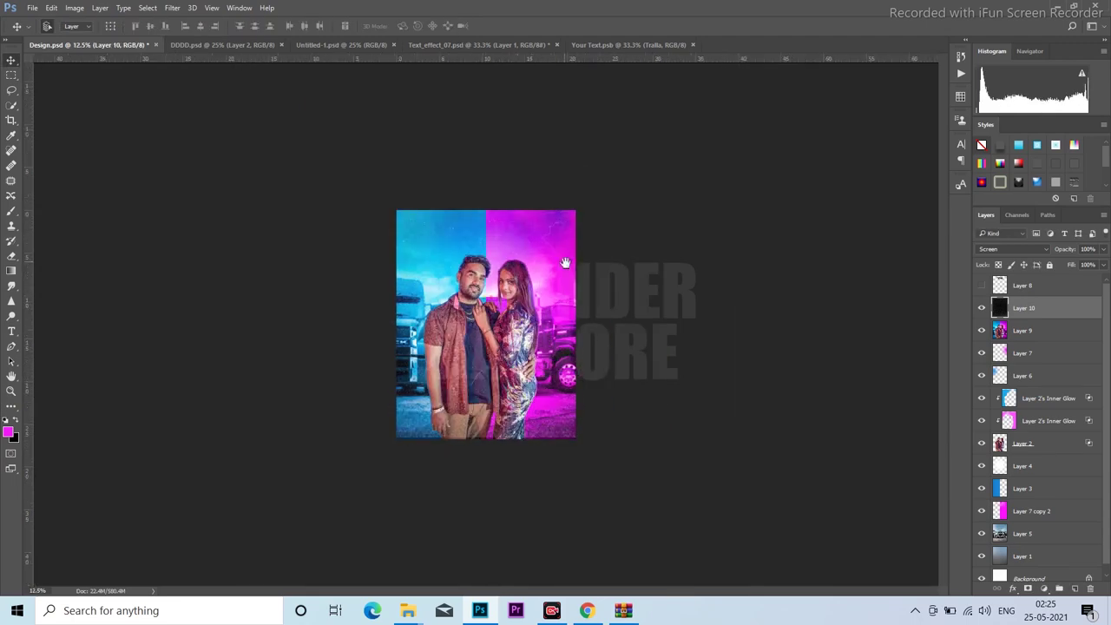
{"action": "key", "text": "ctrl+plus"}
{"action": "key", "text": "e"}
{"action": "key", "text": "ctrl+plus"}
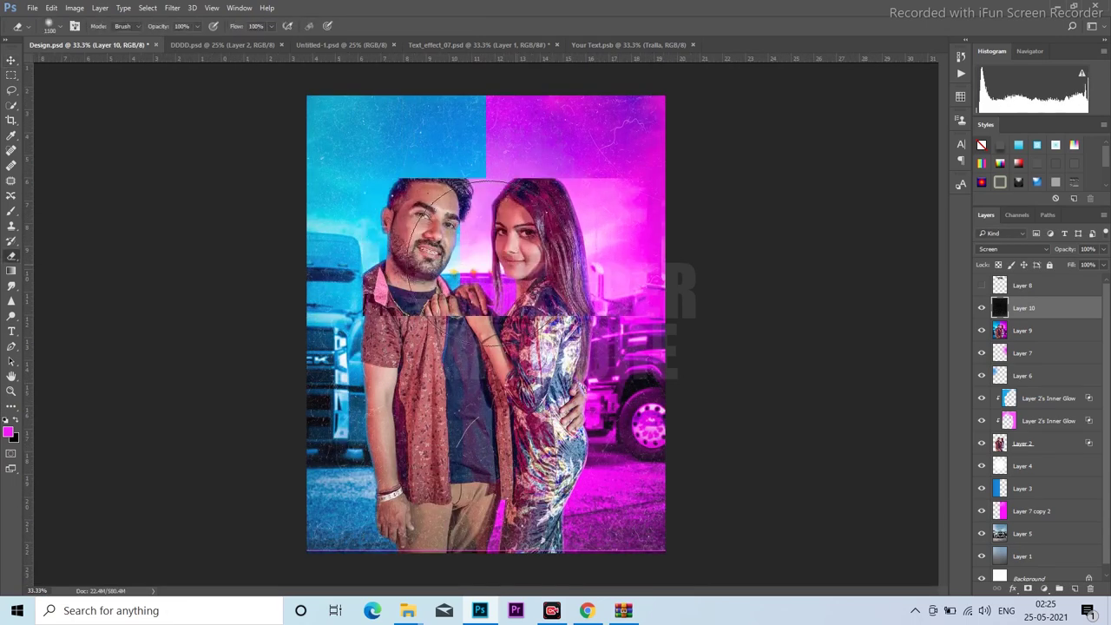
Erase the dust texture over the couple's heads and the man's legs on Layer 10.
{"action": "left_click_drag", "start_coordinate": [447, 247], "coordinate": [421, 317]}
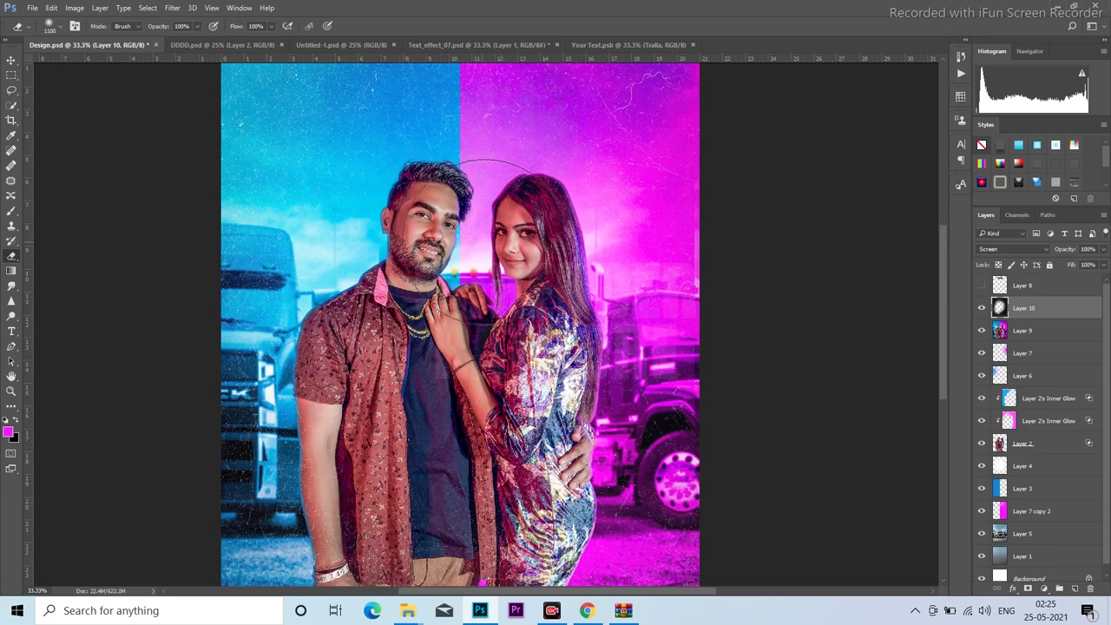
{"action": "key", "text": "ctrl+minus"}
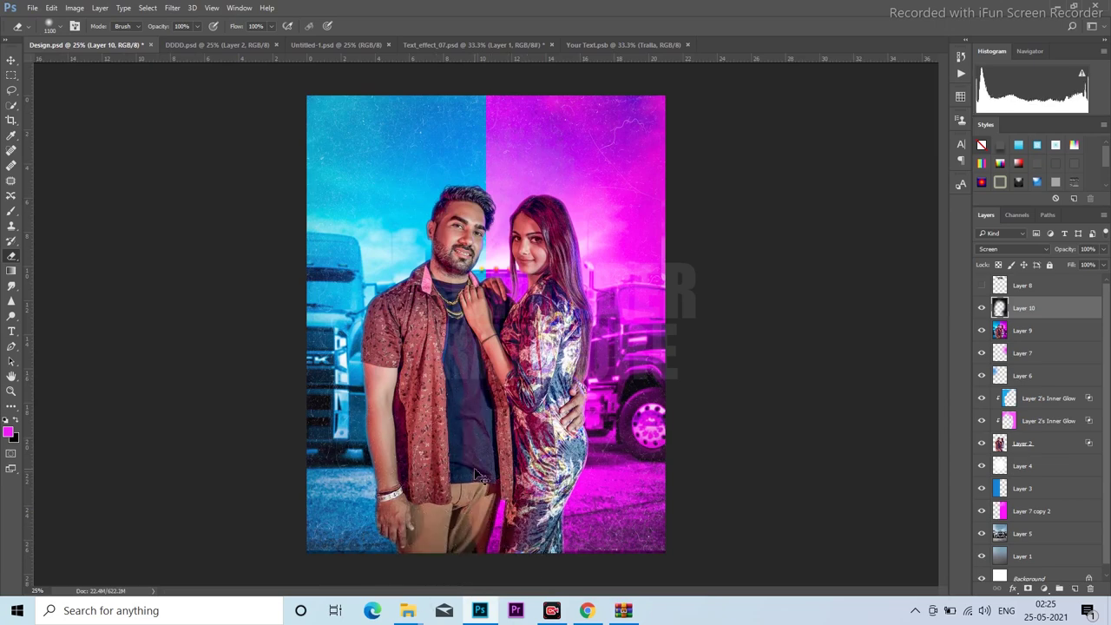
{"action": "left_click_drag", "start_coordinate": [439, 508], "coordinate": [482, 508]}
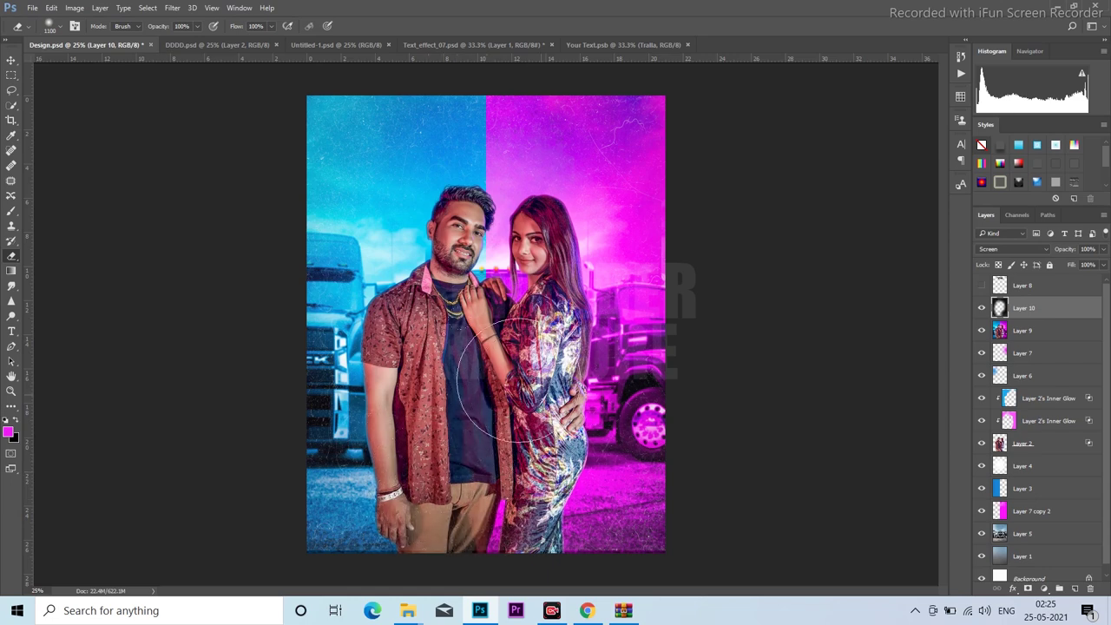
{"action": "left_click", "coordinate": [496, 354], "text": "ctrl"}
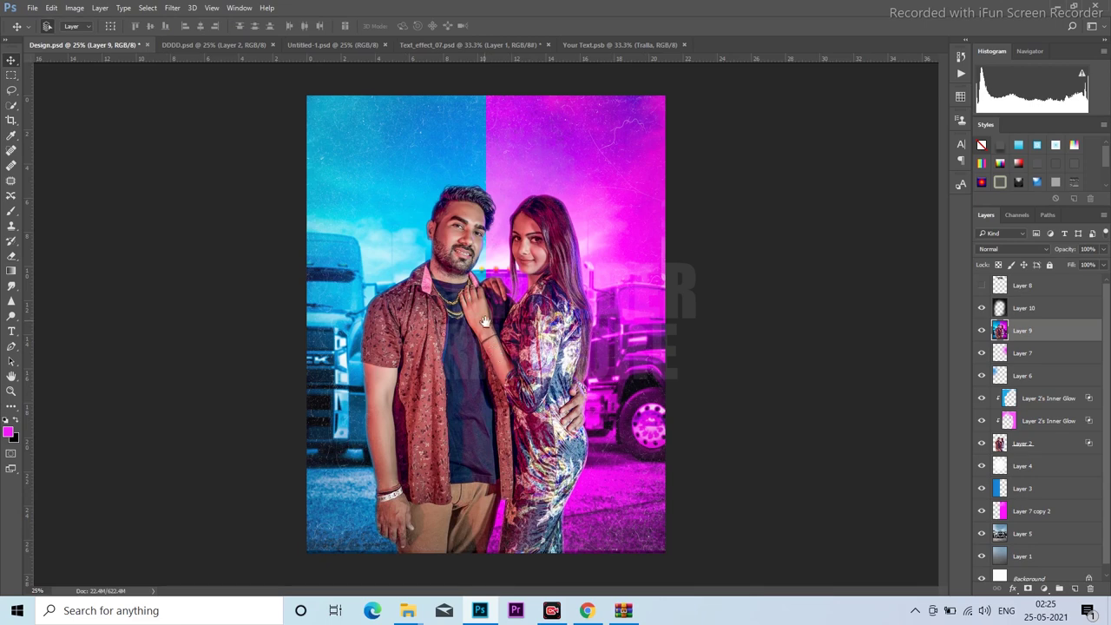
Save Design.psd and add a new empty layer above the dust texture layer.
{"action": "scroll", "coordinate": [485, 323], "scroll_direction": "down", "scroll_amount": 1}
{"action": "scroll", "coordinate": [485, 323], "scroll_direction": "down", "scroll_amount": 1}
{"action": "scroll", "coordinate": [504, 313], "scroll_direction": "down", "scroll_amount": 1}
{"action": "scroll", "coordinate": [538, 297], "scroll_direction": "up", "scroll_amount": 1}
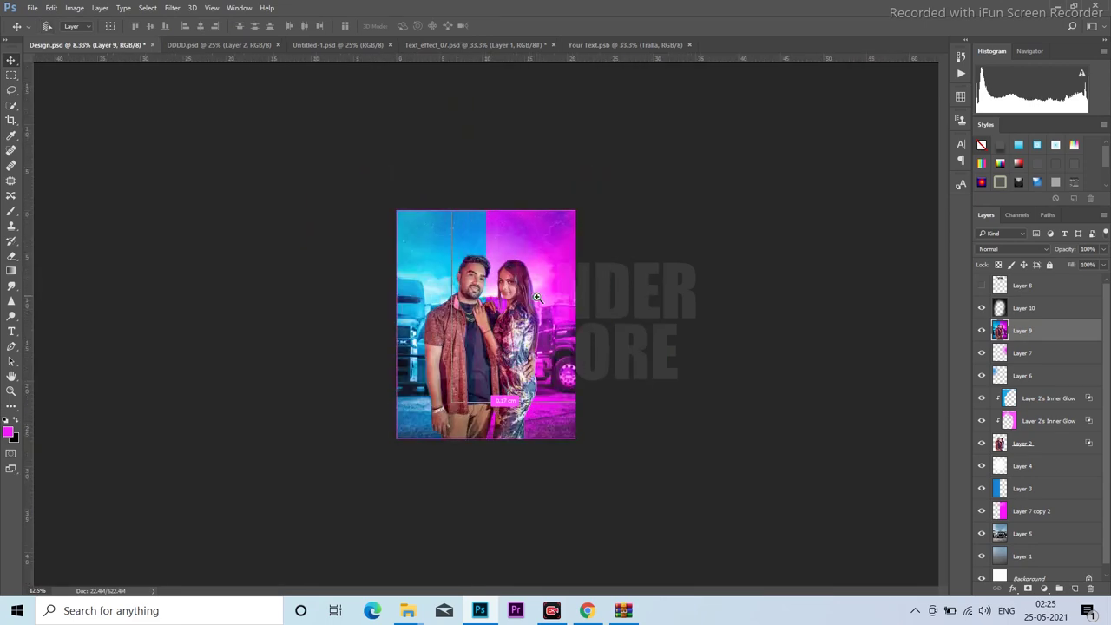
{"action": "scroll", "coordinate": [537, 298], "scroll_direction": "up", "scroll_amount": 2}
{"action": "key", "text": "ctrl+s"}
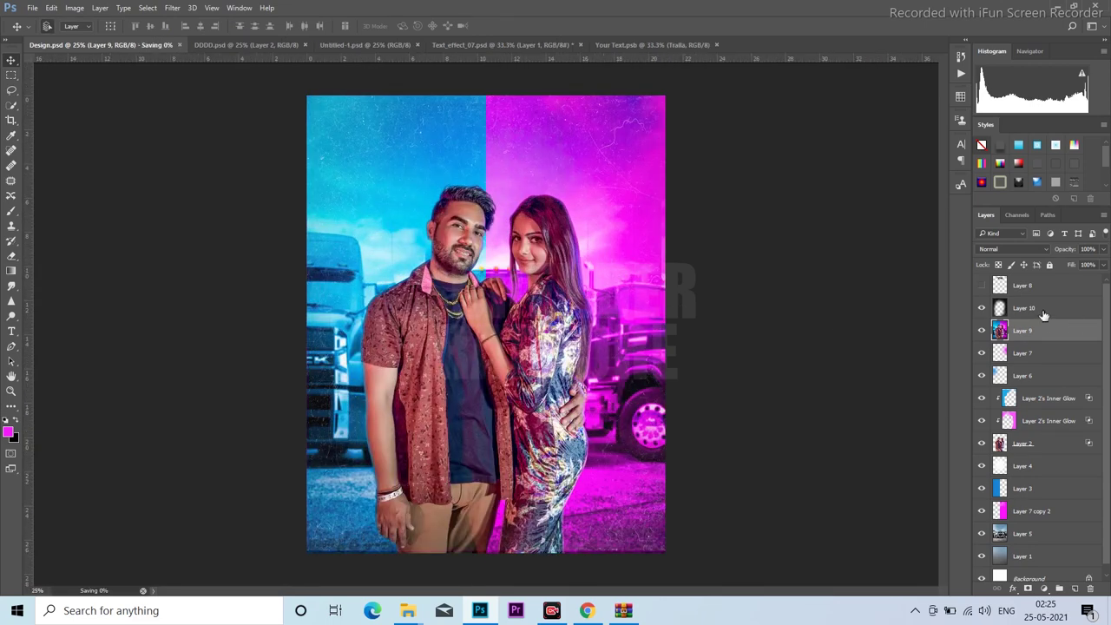
{"action": "left_click", "coordinate": [1044, 315]}
{"action": "left_click", "coordinate": [1075, 589]}
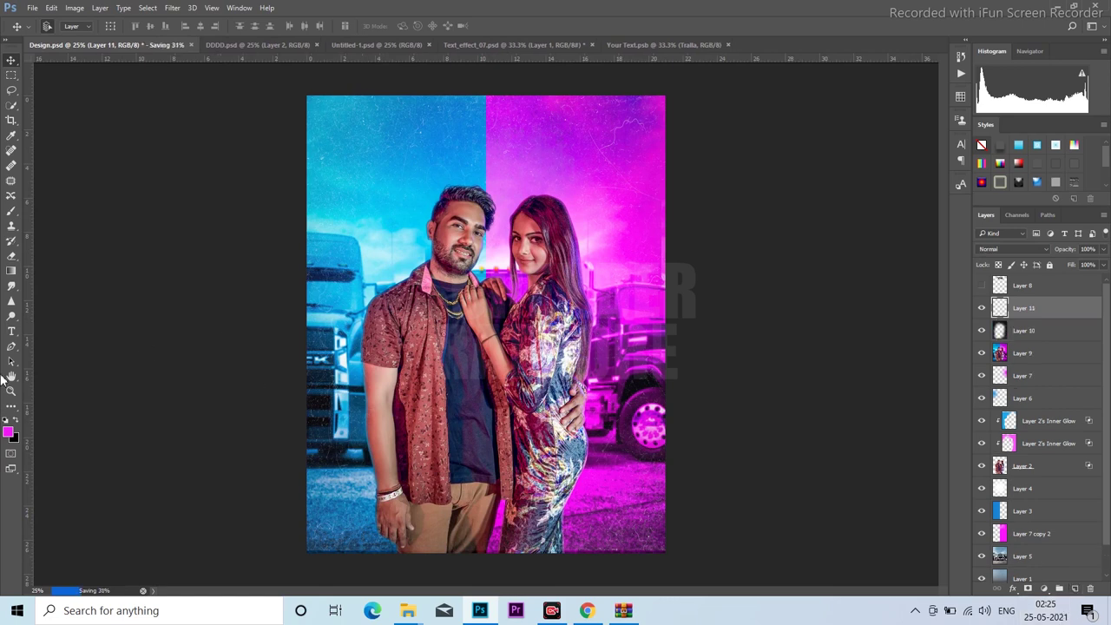
Draw a black gradient up from the poster's bottom at 54% opacity and save.
{"action": "left_click", "coordinate": [11, 270]}
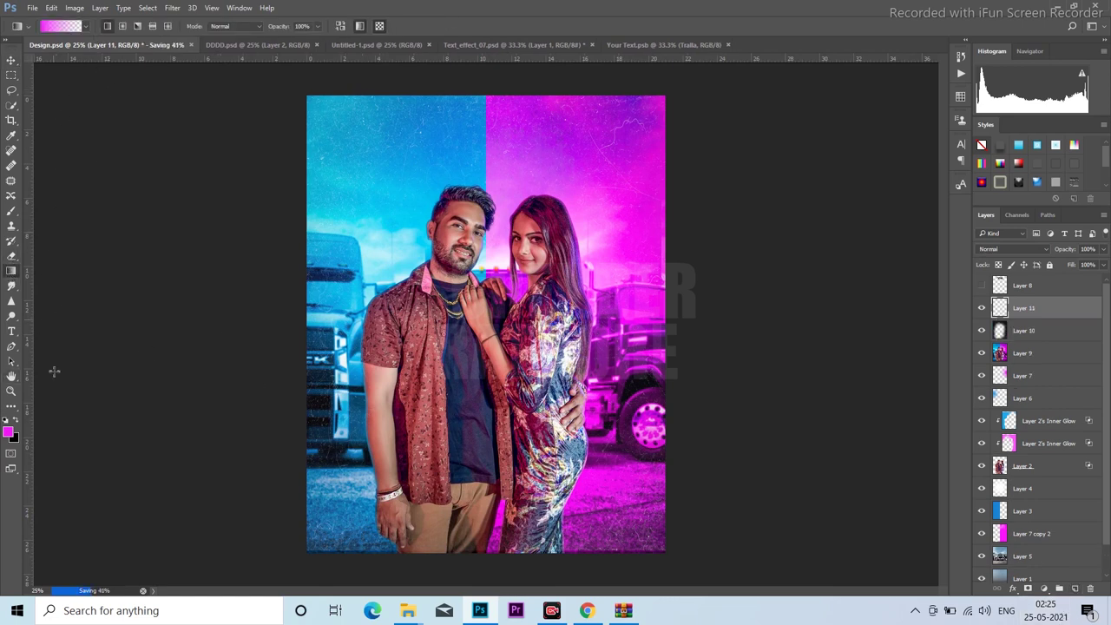
{"action": "left_click", "coordinate": [15, 421]}
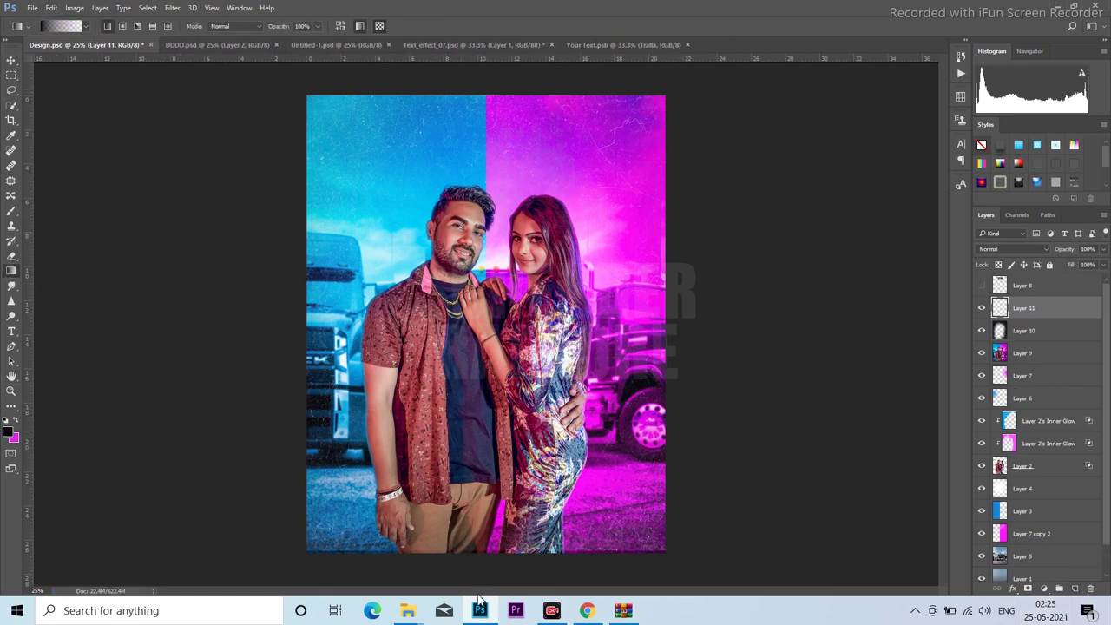
{"action": "left_click_drag", "start_coordinate": [483, 540], "coordinate": [479, 514]}
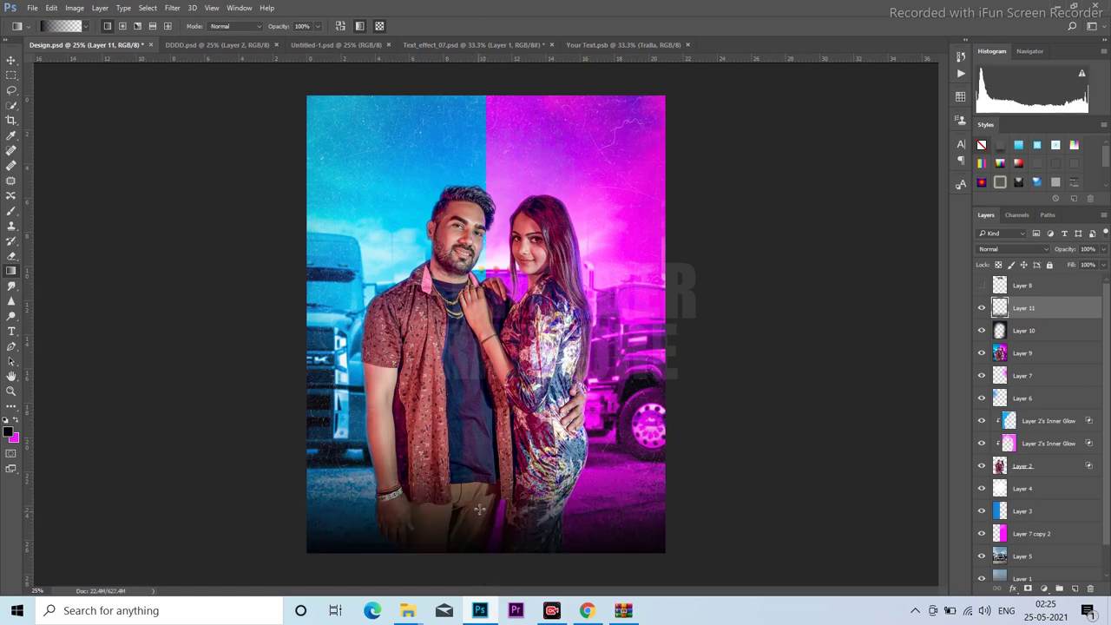
{"action": "key", "text": "v"}
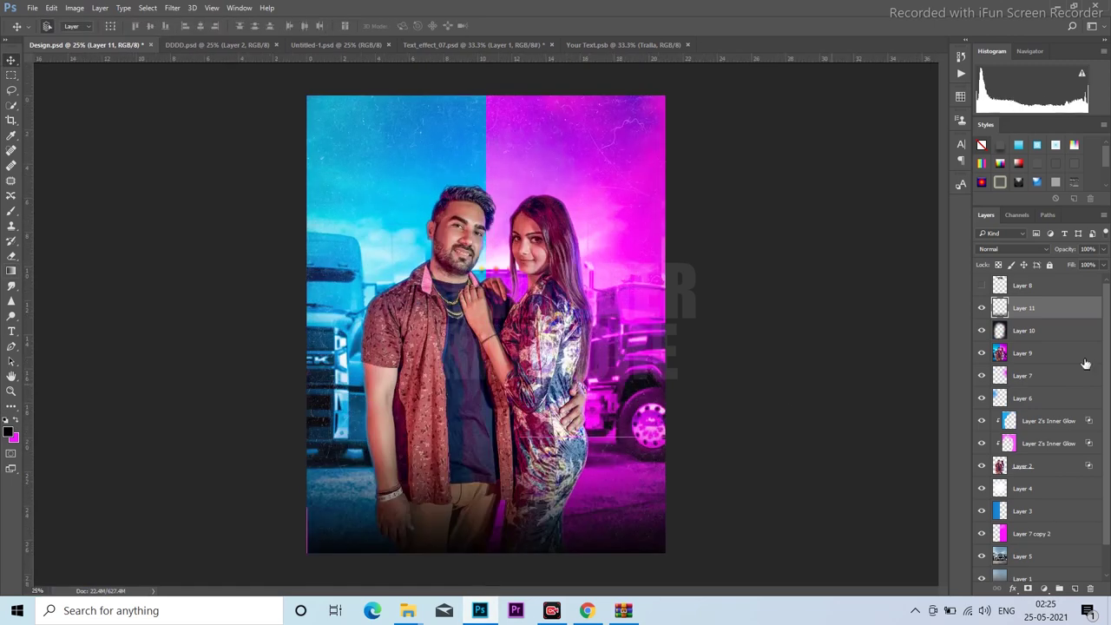
{"action": "left_click", "coordinate": [1105, 250]}
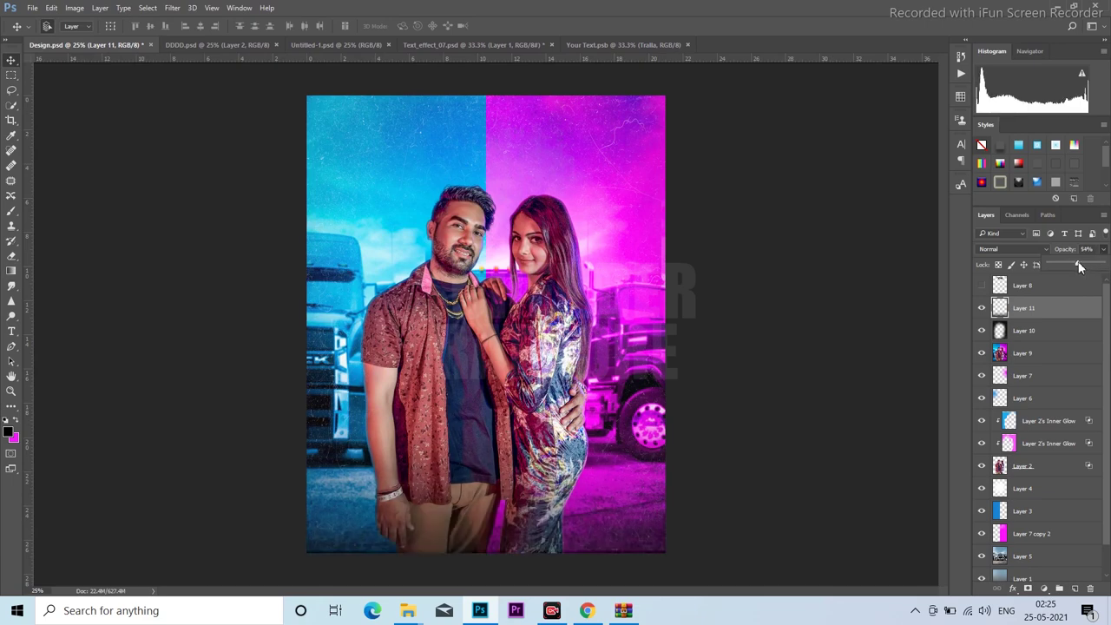
{"action": "left_click_drag", "start_coordinate": [512, 337], "coordinate": [768, 315]}
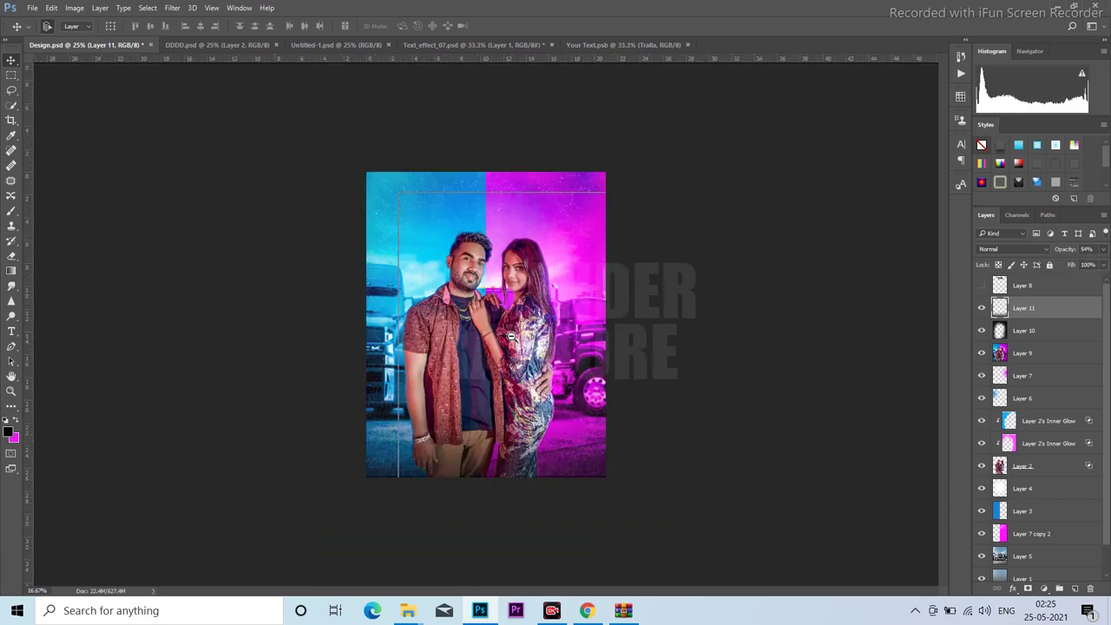
{"action": "key", "text": "ctrl+s"}
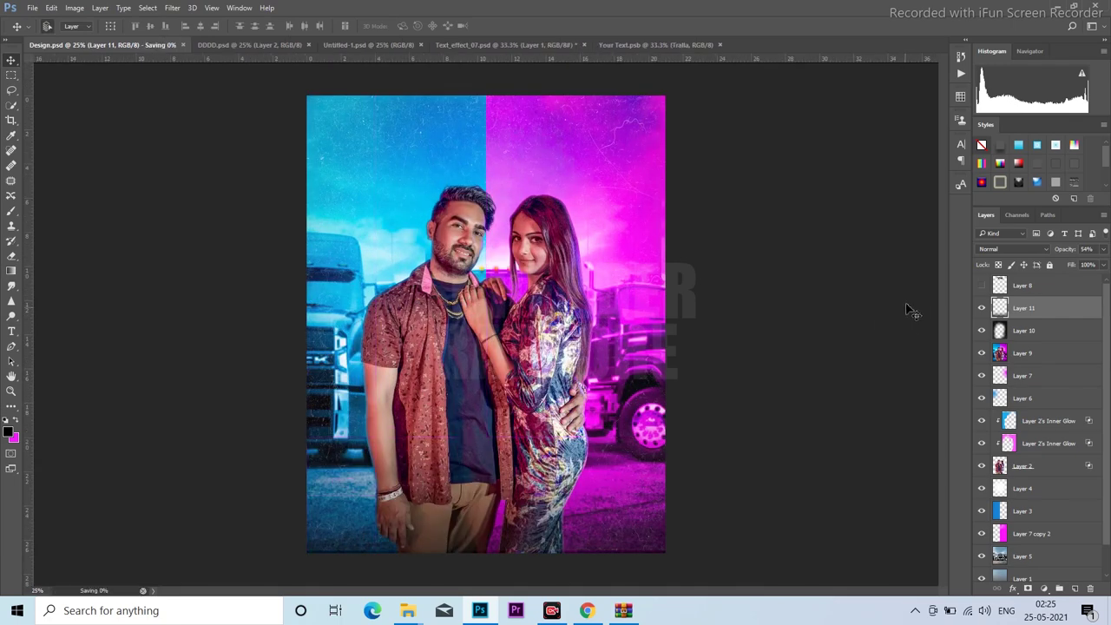
Make the TRALLA title layer visible again and check the whole poster.
{"action": "left_click", "coordinate": [983, 287]}
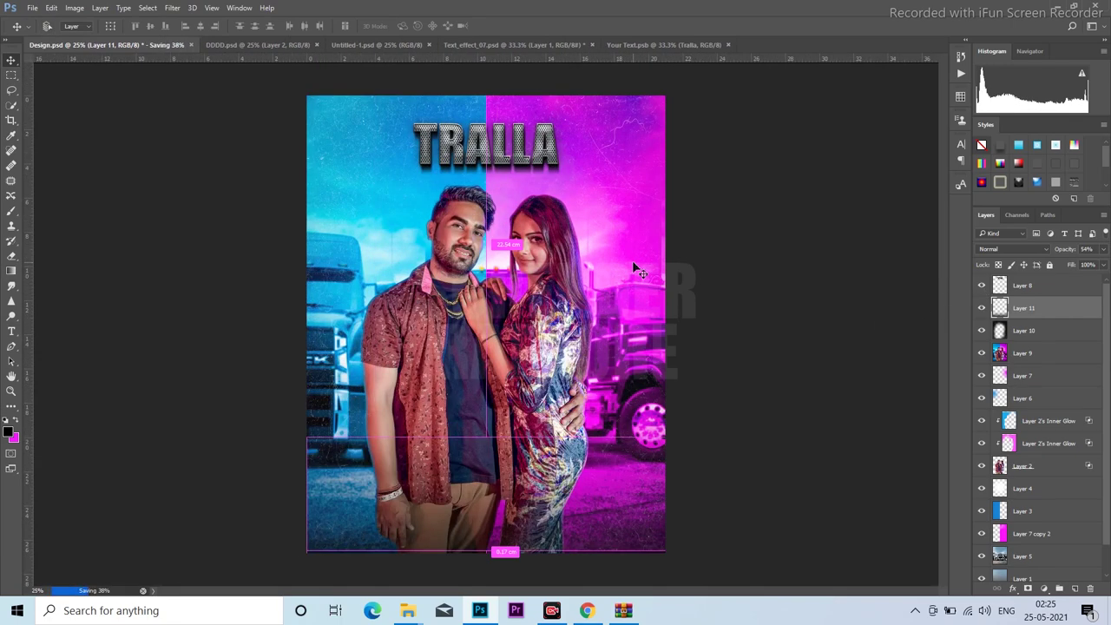
{"action": "key", "text": "ctrl+minus"}
{"action": "key", "text": "ctrl+plus"}
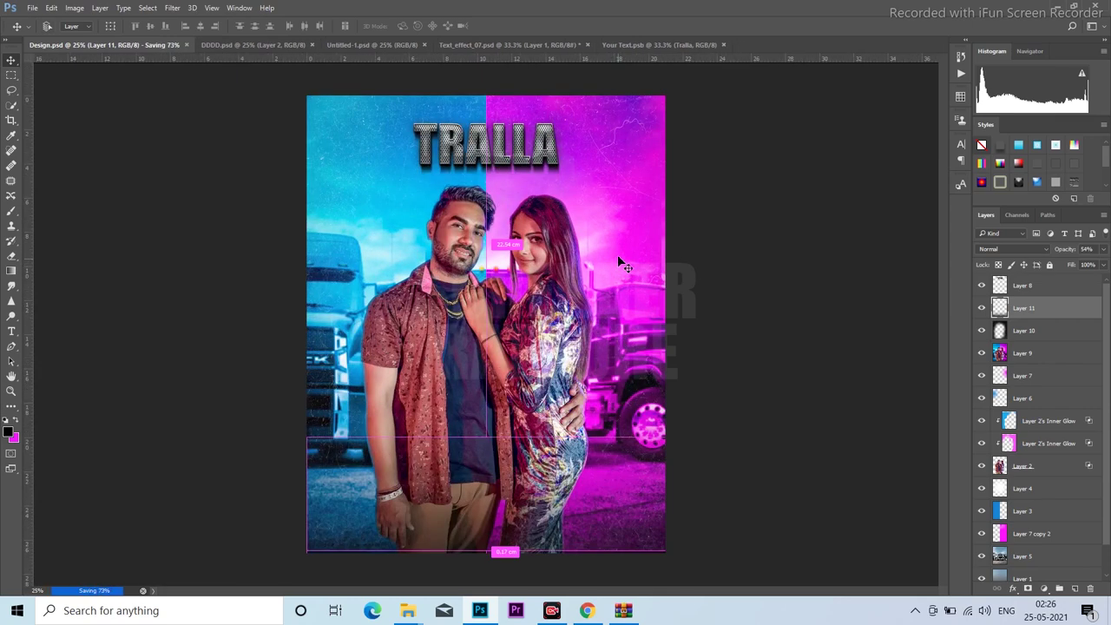
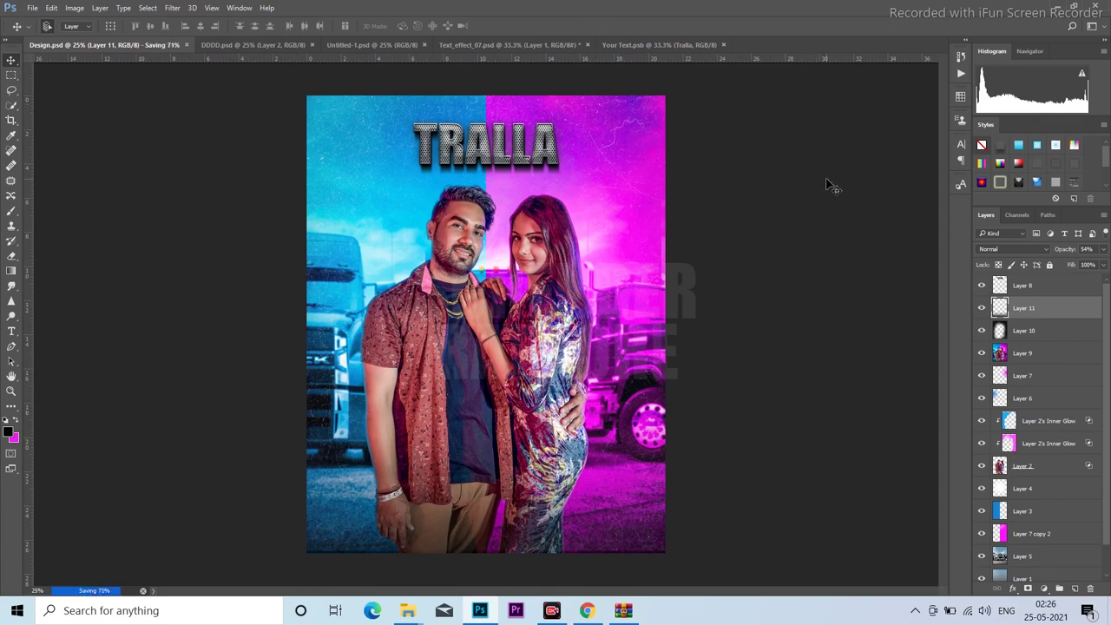
Recolour all the credits text white and turn off Faux Bold.
{"action": "left_click", "coordinate": [914, 614]}
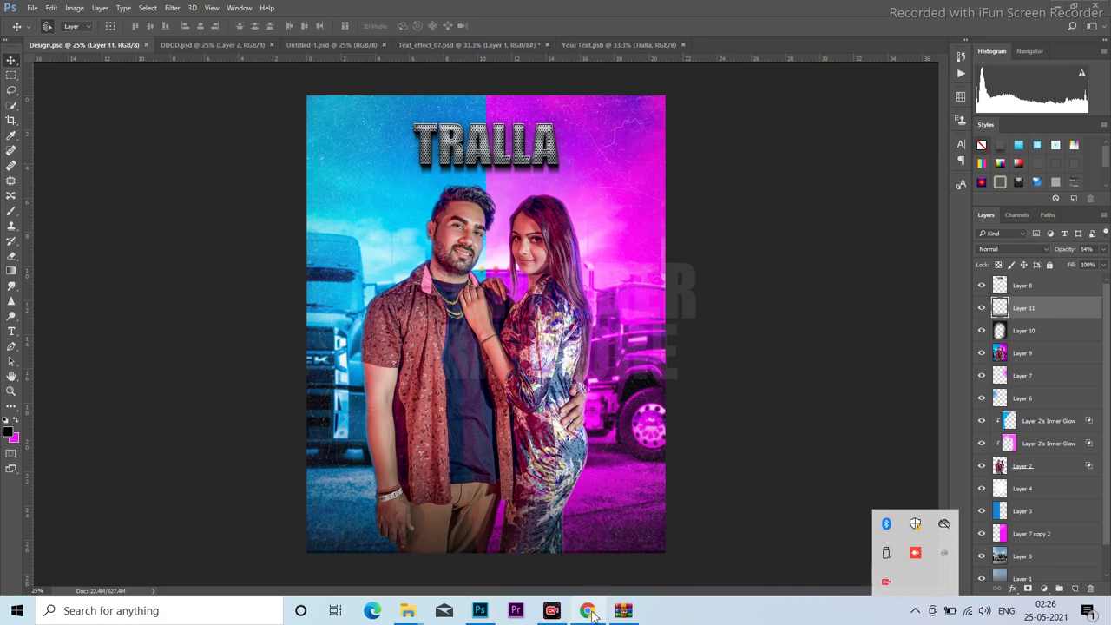
{"action": "left_click", "coordinate": [753, 571]}
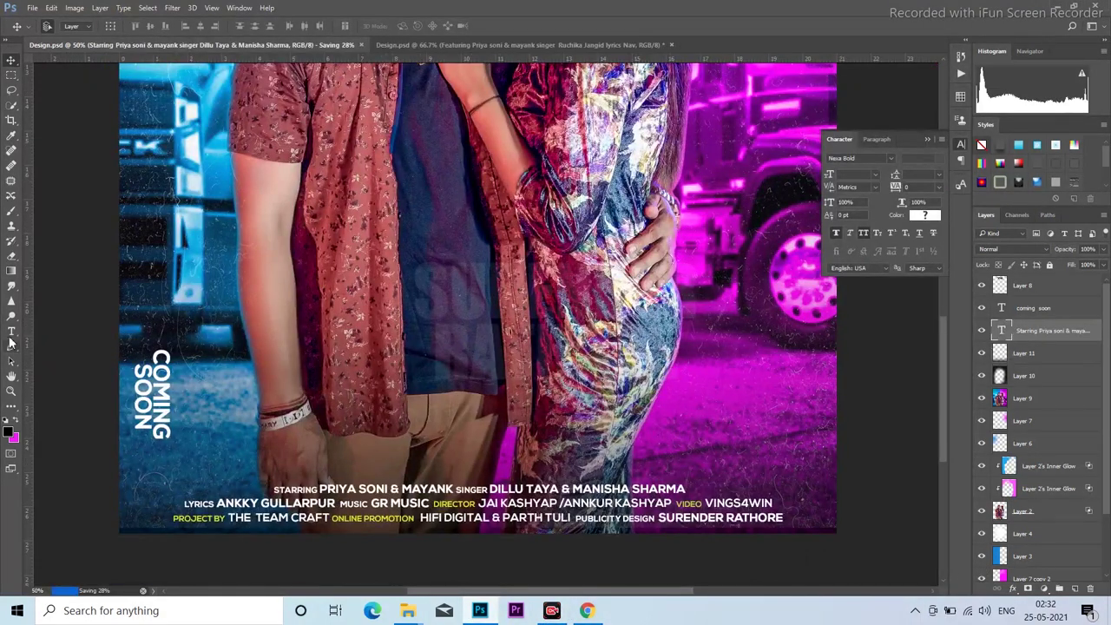
{"action": "left_click", "coordinate": [10, 330]}
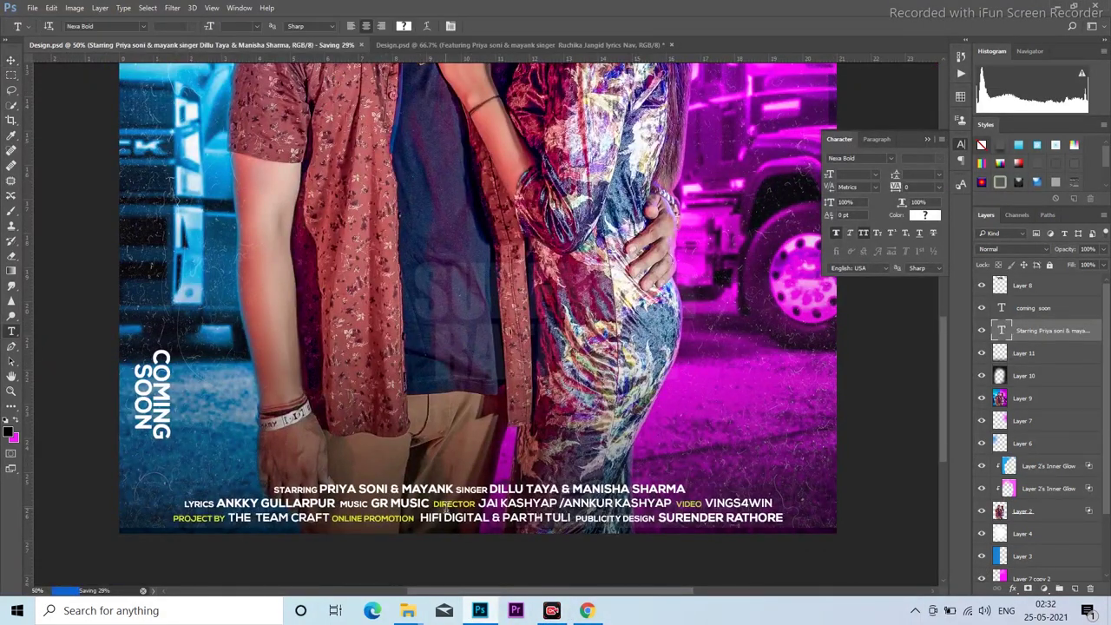
{"action": "double_click", "coordinate": [1001, 330]}
{"action": "left_click", "coordinate": [404, 25]}
{"action": "left_click", "coordinate": [630, 179]}
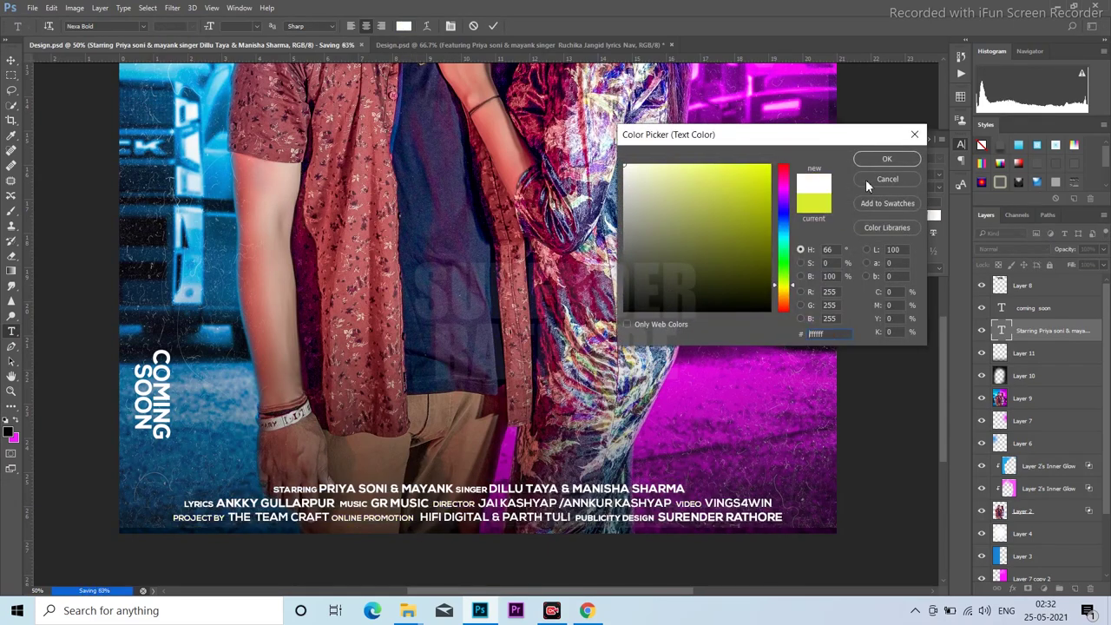
{"action": "left_click", "coordinate": [886, 159]}
{"action": "left_click", "coordinate": [837, 234]}
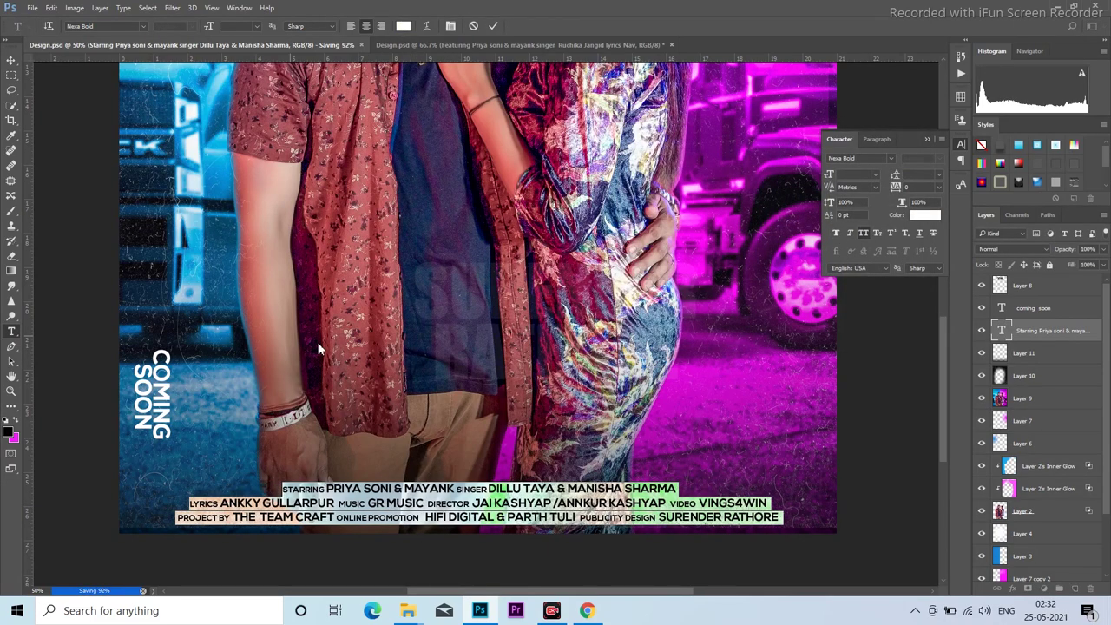
{"action": "left_click", "coordinate": [11, 59]}
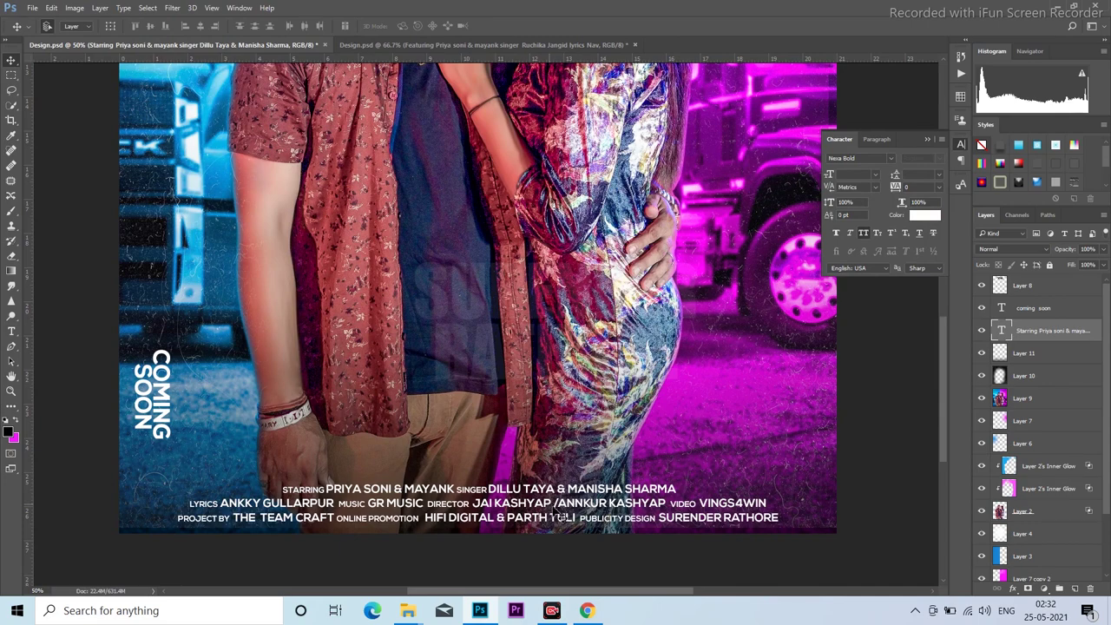
Nudge the credits block up, centre it horizontally on the poster, then deselect.
{"action": "left_click_drag", "start_coordinate": [386, 501], "coordinate": [389, 497]}
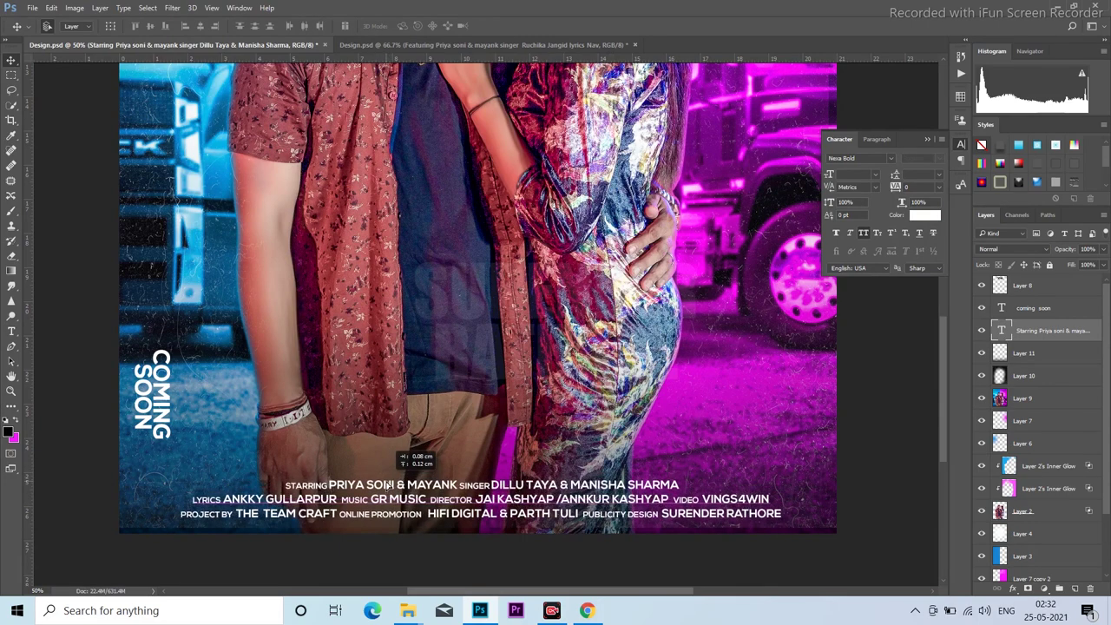
{"action": "key", "text": "ctrl+a"}
{"action": "left_click", "coordinate": [199, 27]}
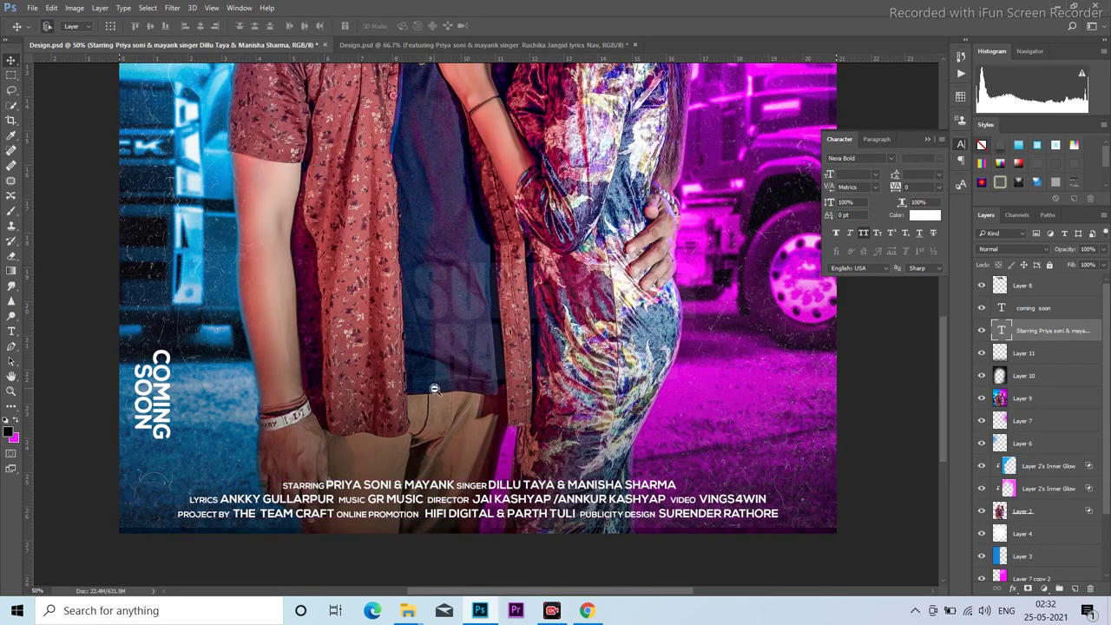
{"action": "key", "text": "ctrl+minus"}
{"action": "key", "text": "ctrl+minus"}
{"action": "left_click", "coordinate": [492, 325]}
{"action": "key", "text": "ctrl+d"}
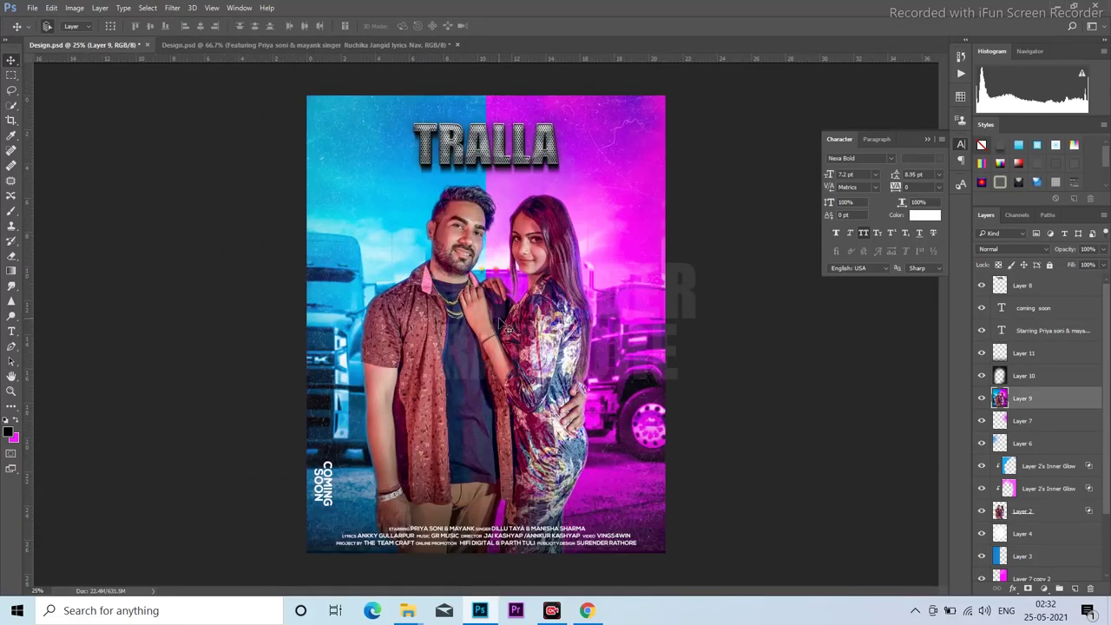
Save TRALLA, then select the Indian melodies and presents layers in the other poster.
{"action": "key", "text": "ctrl+s"}
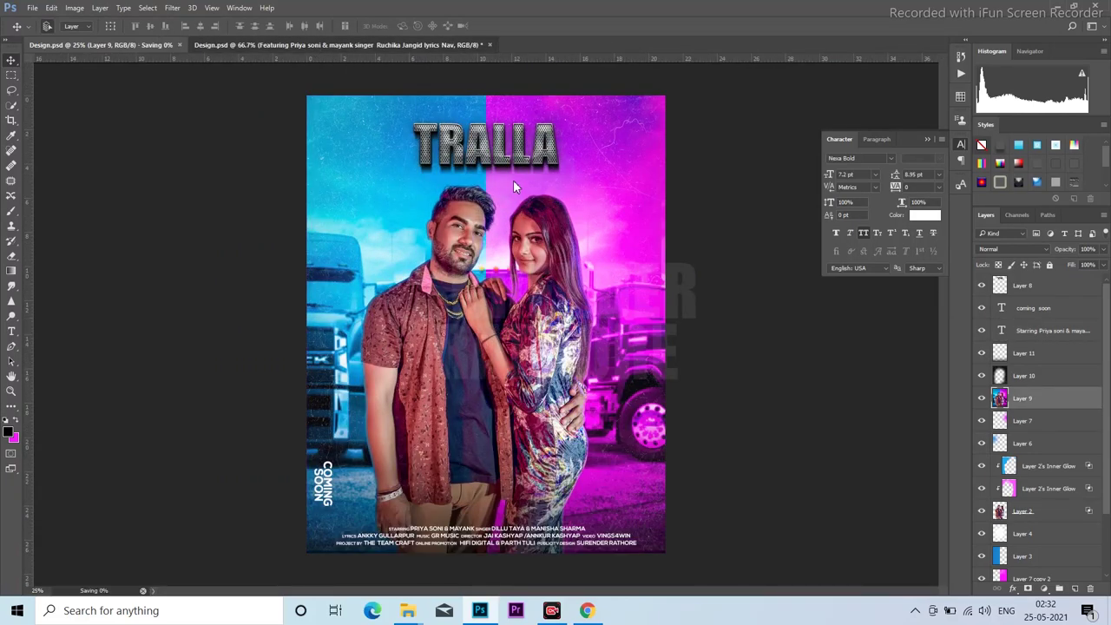
{"action": "key", "text": "ctrl+Tab"}
{"action": "scroll", "coordinate": [486, 174], "scroll_direction": "up", "scroll_amount": 5}
{"action": "scroll", "coordinate": [464, 167], "scroll_direction": "up", "scroll_amount": 5}
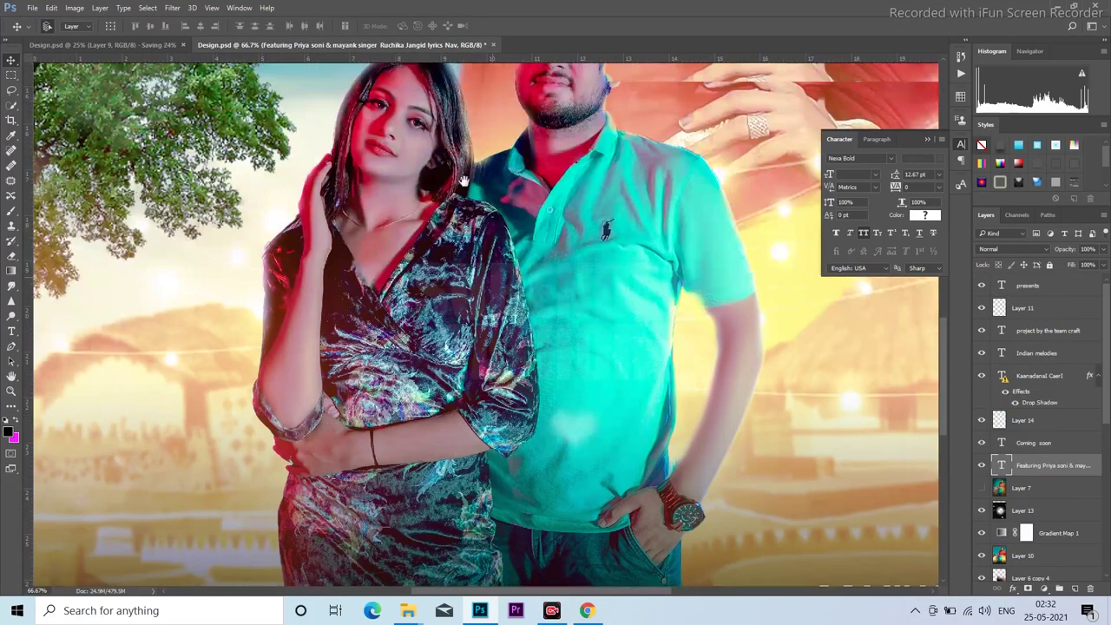
{"action": "scroll", "coordinate": [465, 165], "scroll_direction": "up", "scroll_amount": 5}
{"action": "scroll", "coordinate": [486, 217], "scroll_direction": "up", "scroll_amount": 5}
{"action": "scroll", "coordinate": [495, 347], "scroll_direction": "up", "scroll_amount": 5}
{"action": "scroll", "coordinate": [504, 261], "scroll_direction": "up", "scroll_amount": 5}
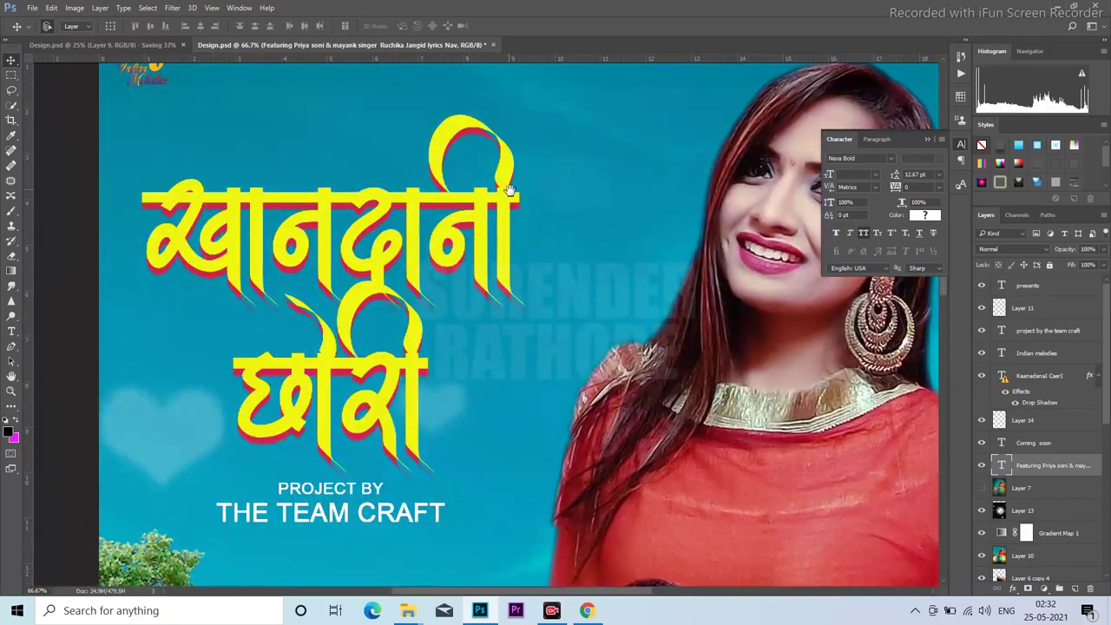
{"action": "scroll", "coordinate": [510, 190], "scroll_direction": "up", "scroll_amount": 5}
{"action": "left_click", "coordinate": [491, 242]}
{"action": "left_click", "coordinate": [494, 259]}
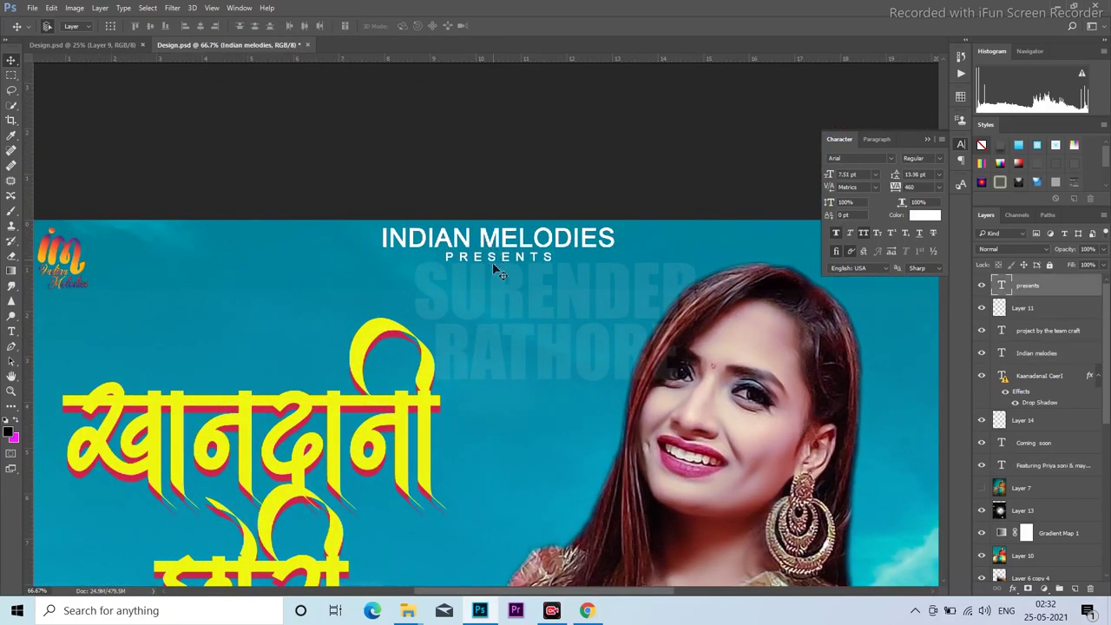
{"action": "left_click", "coordinate": [464, 252]}
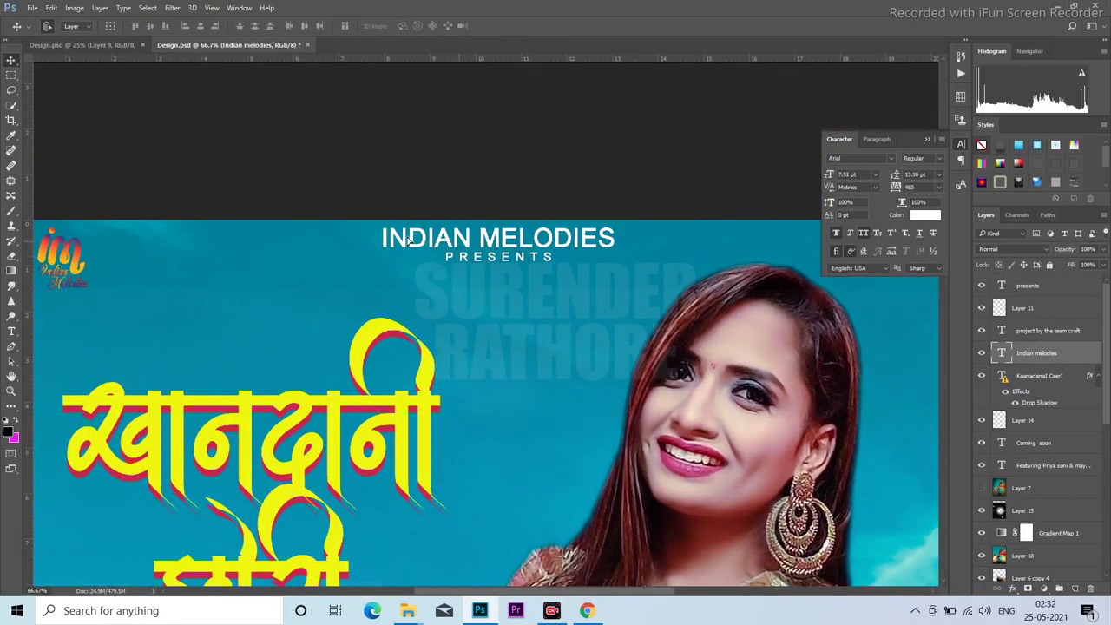
{"action": "left_click", "coordinate": [463, 259]}
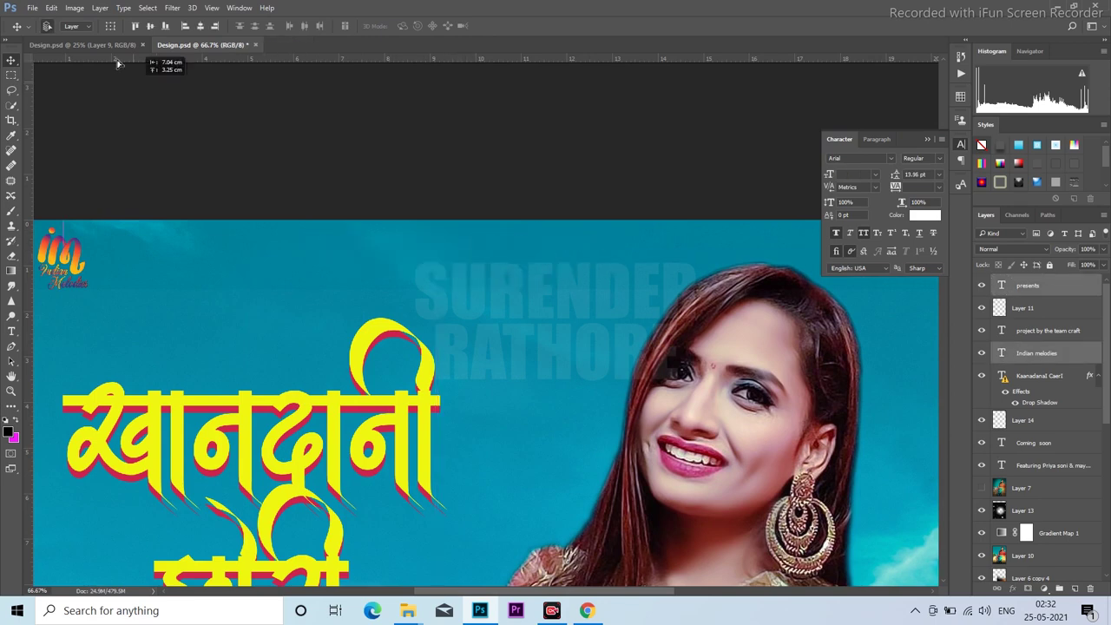
Drop the header layers onto TRALLA, centre them horizontally and nudge them up.
{"action": "left_click", "coordinate": [111, 45]}
{"action": "left_click", "coordinate": [218, 45]}
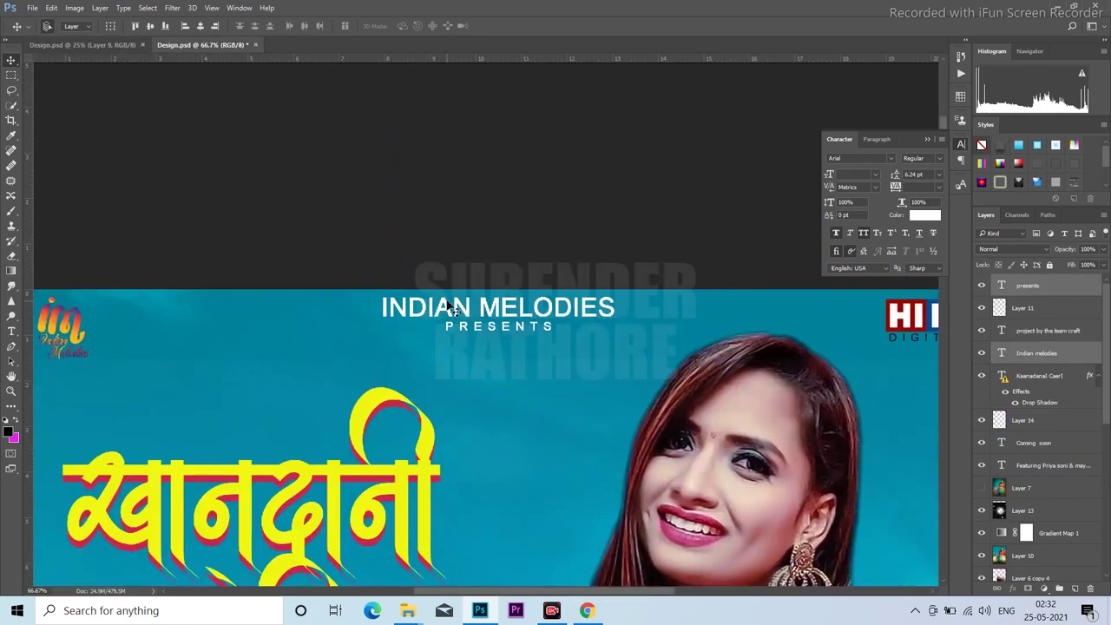
{"action": "left_click", "coordinate": [112, 46]}
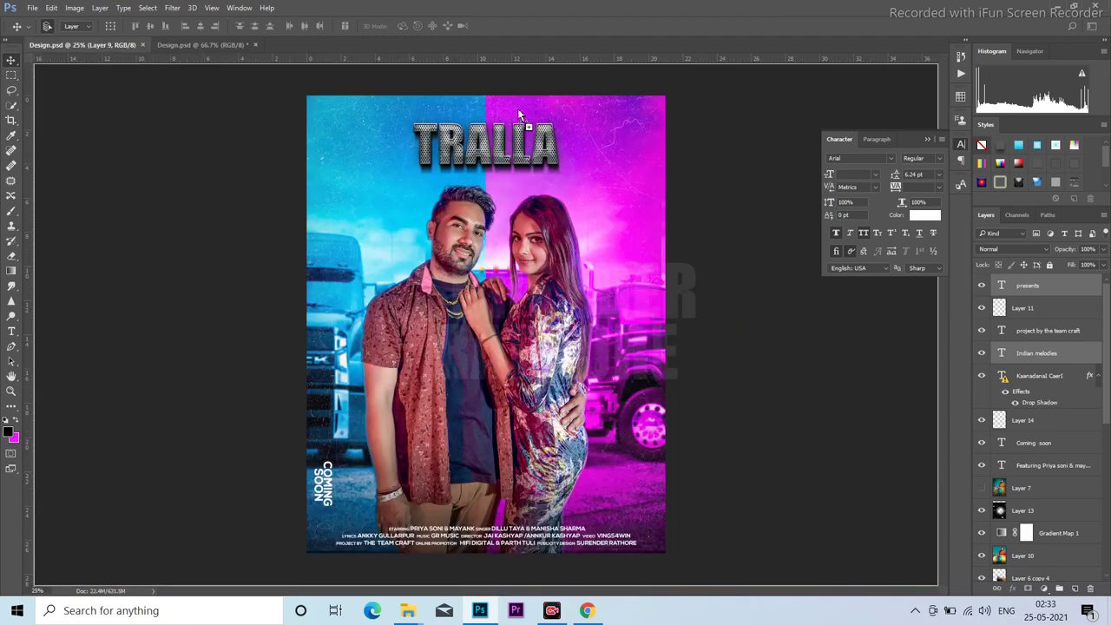
{"action": "left_click_drag", "start_coordinate": [484, 110], "coordinate": [484, 110]}
{"action": "key", "text": "ctrl+a"}
{"action": "left_click", "coordinate": [200, 27]}
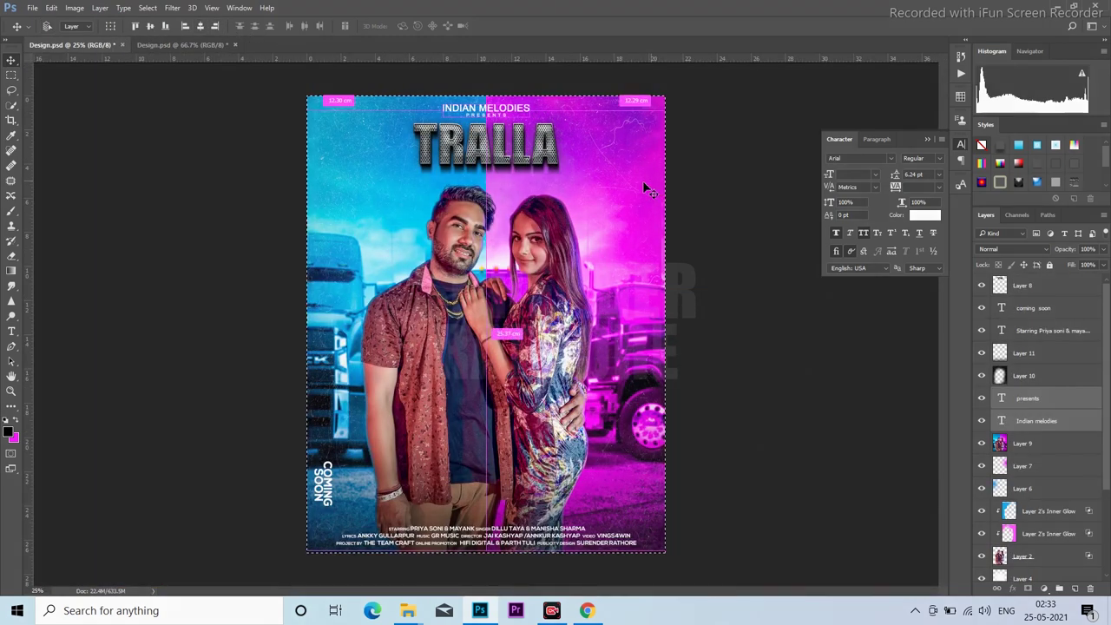
{"action": "key", "text": "ctrl+d"}
{"action": "key", "text": "Up"}
{"action": "key", "text": "Up"}
{"action": "key", "text": "Up"}
{"action": "key", "text": "Up"}
{"action": "key", "text": "Up"}
{"action": "key", "text": "Up"}
{"action": "key", "text": "Up"}
{"action": "key", "text": "Up"}
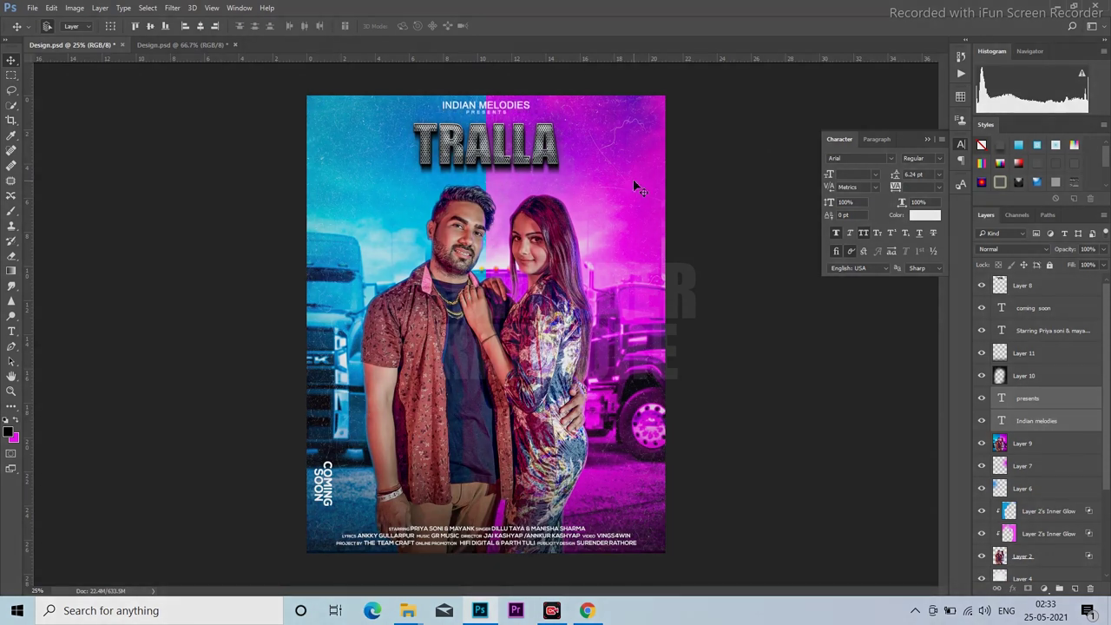
Save TRALLA, then drag the label logo layer from the other poster onto the TRALLA canvas.
{"action": "key", "text": "ctrl+s"}
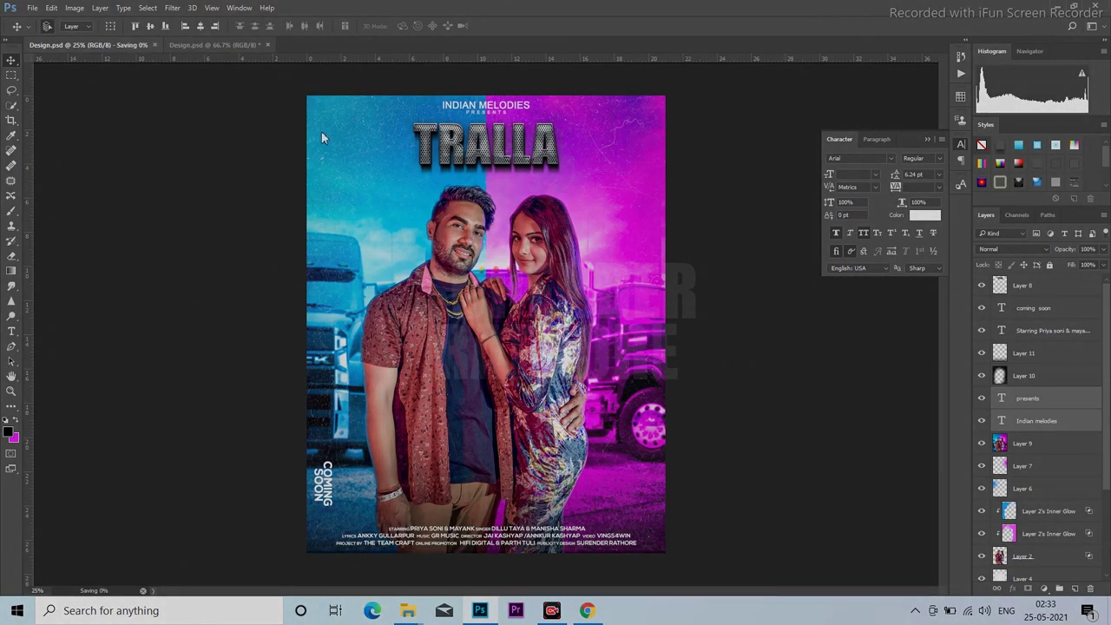
{"action": "key", "text": "ctrl+Tab"}
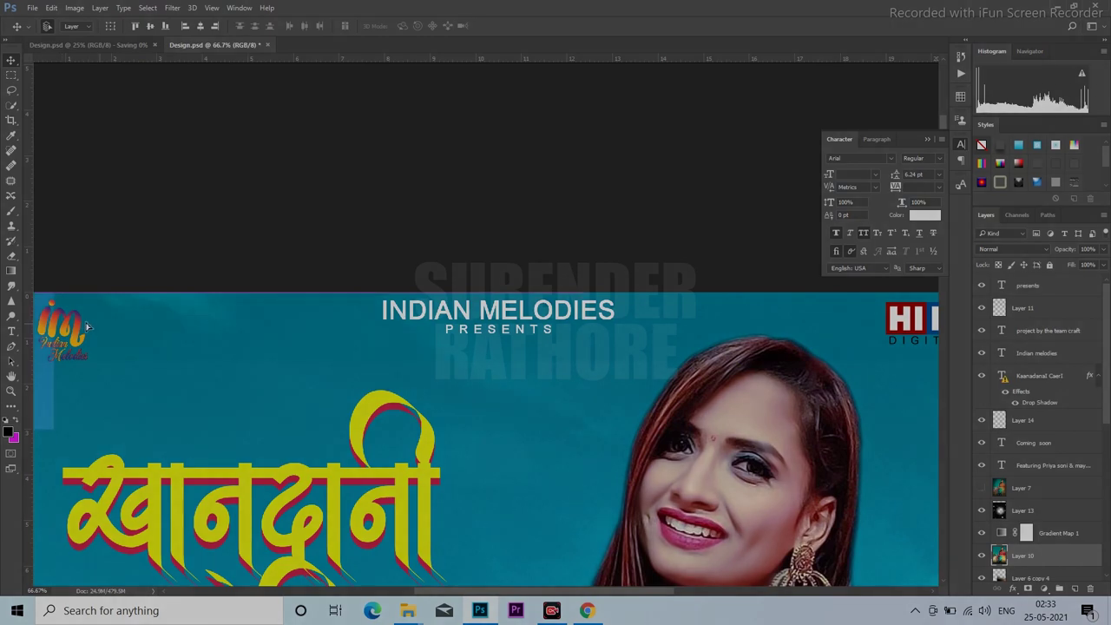
{"action": "left_click_drag", "start_coordinate": [87, 328], "coordinate": [87, 302]}
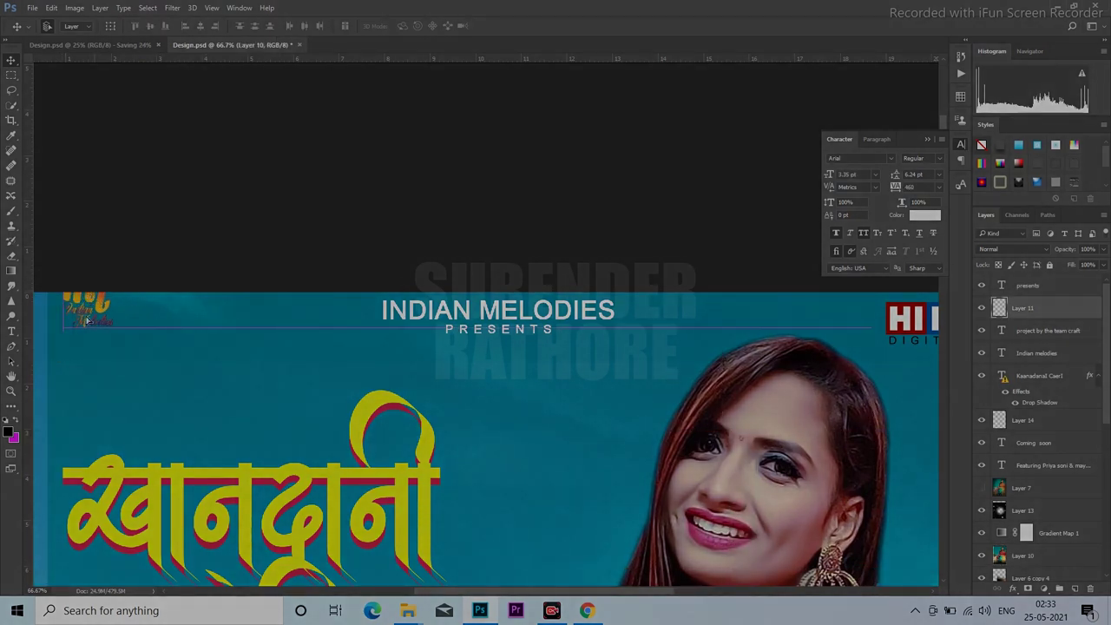
{"action": "left_click", "coordinate": [91, 44]}
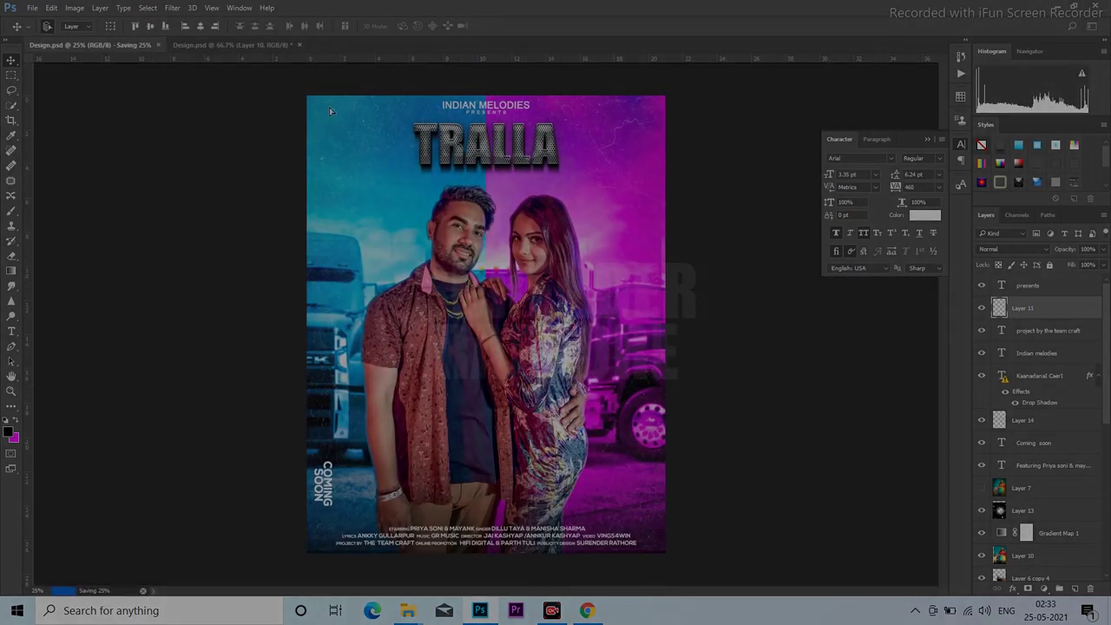